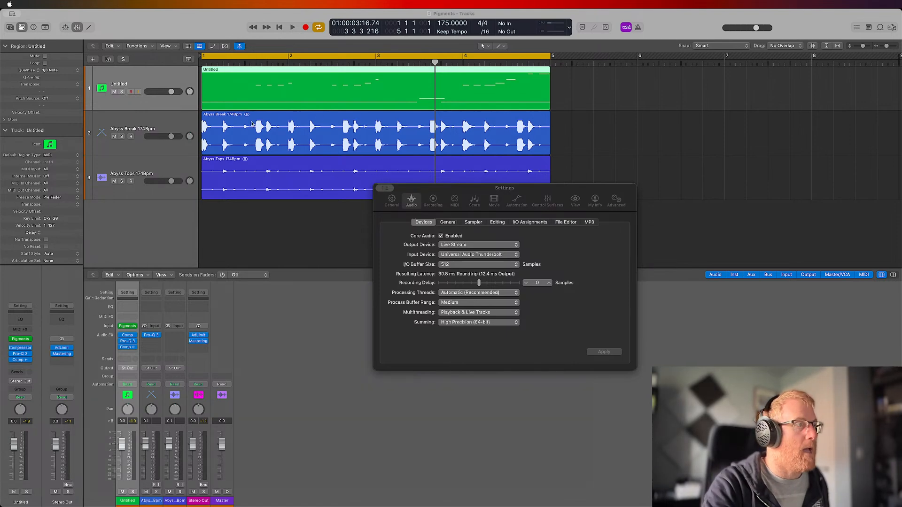
# Step: Open the Pigments synth on the Untitled track, look at its Play view and switch to its Synth view
pyautogui.click(144, 154)
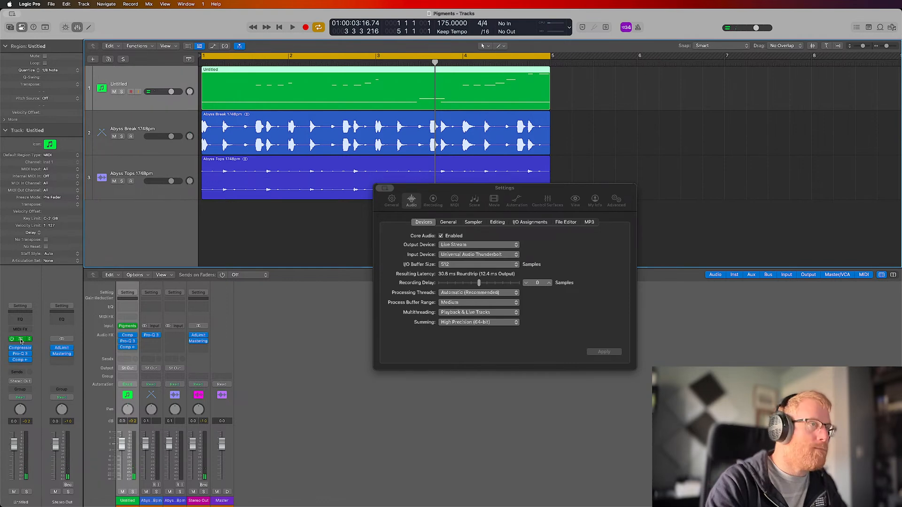
pyautogui.click(21, 340)
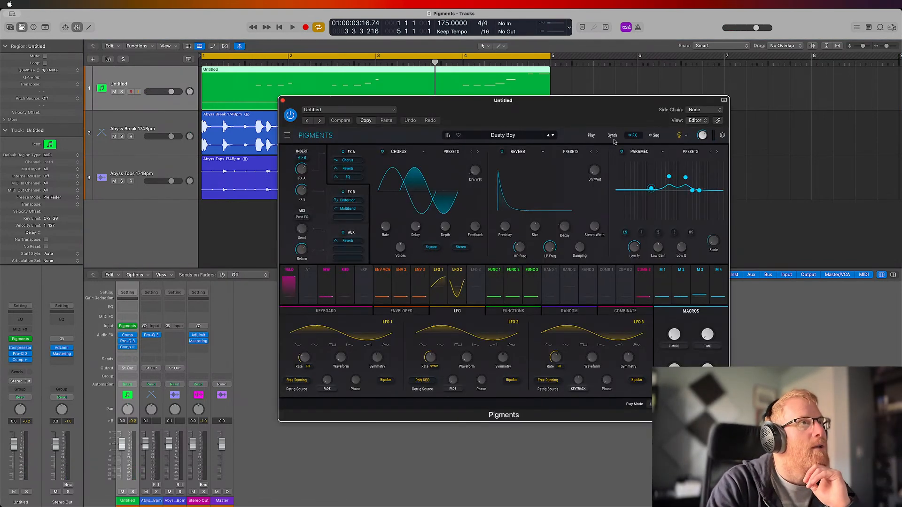
pyautogui.click(591, 135)
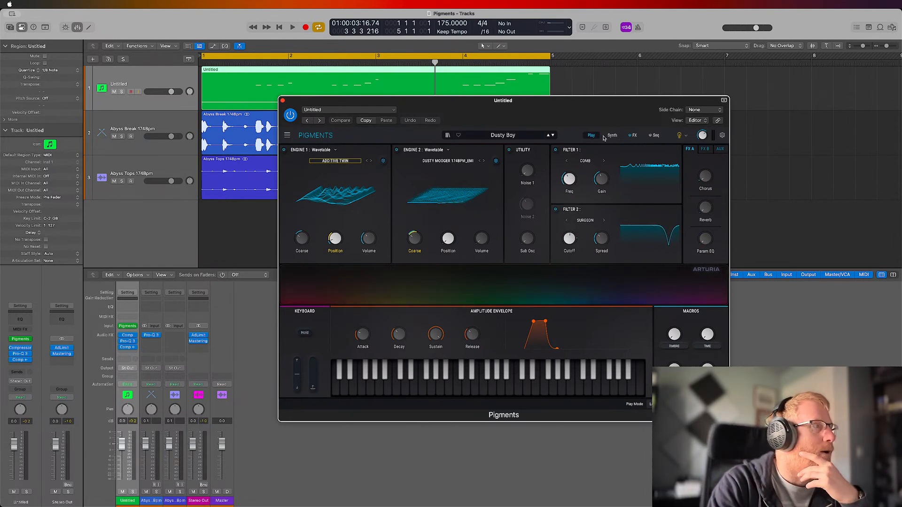
pyautogui.click(613, 136)
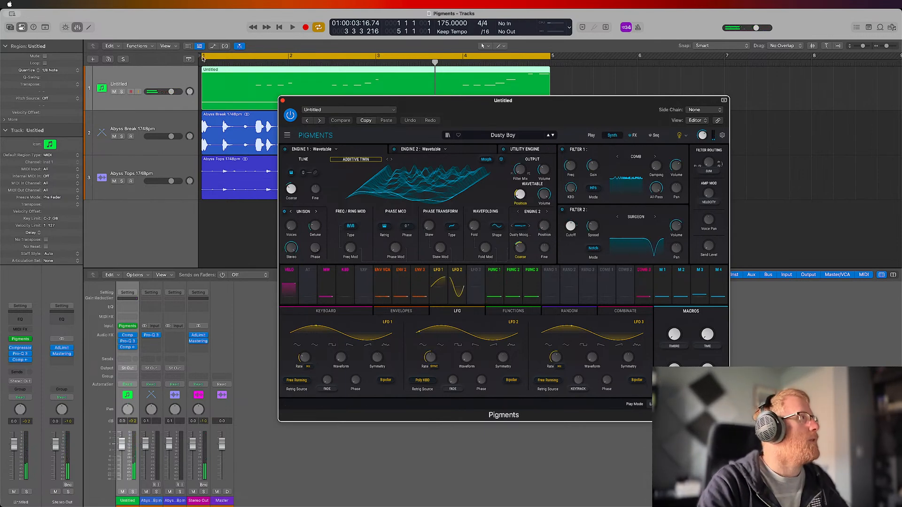
# Step: Play the looped four-bar section, solo the Pigments track to hear it alone, and stop playback
pyautogui.click(207, 33)
pyautogui.press('space')
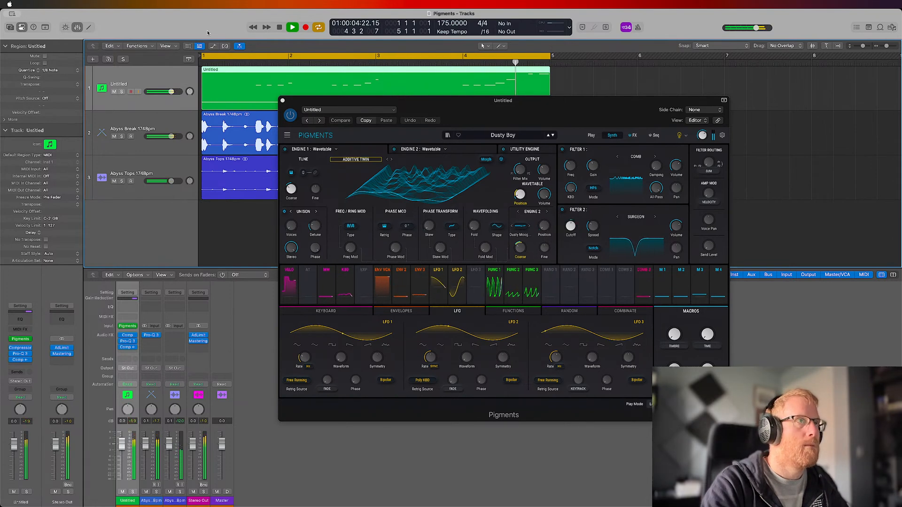
pyautogui.click(122, 92)
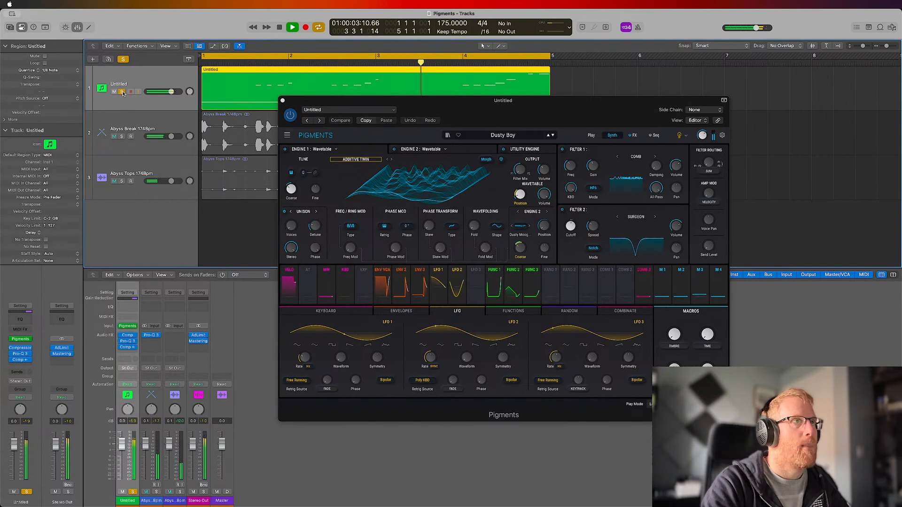
pyautogui.press('space')
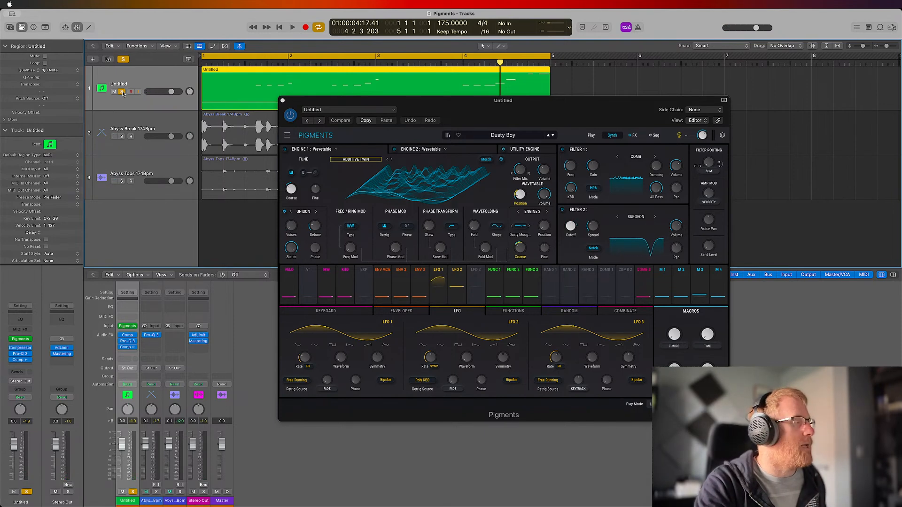
# Step: Inspect the Function 1, Function 2 and Function 3 modulation curves and the Engine 2 wavetable settings in Pigments
pyautogui.click(496, 286)
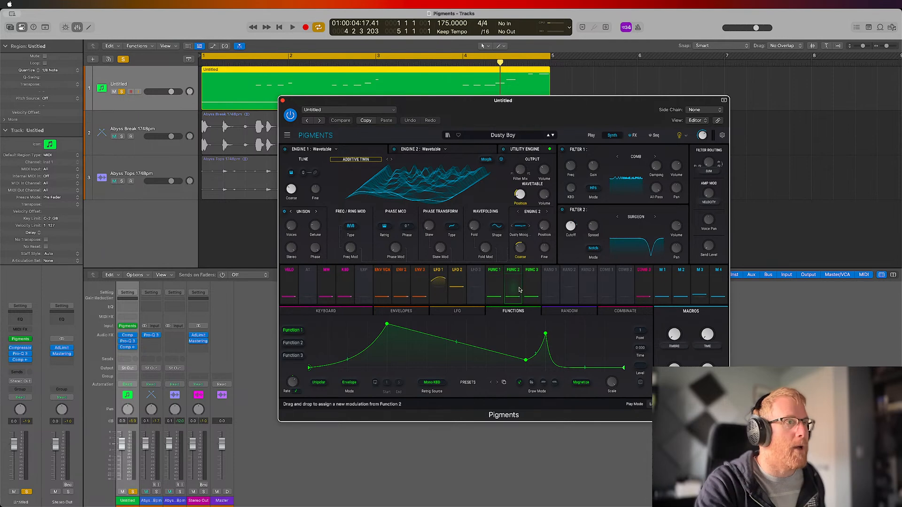
pyautogui.click(517, 290)
pyautogui.click(532, 289)
pyautogui.click(497, 290)
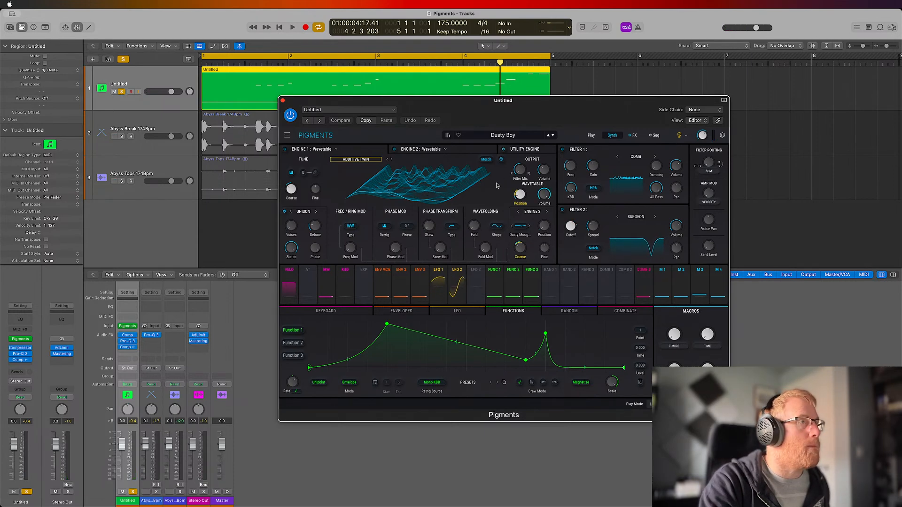
pyautogui.click(451, 154)
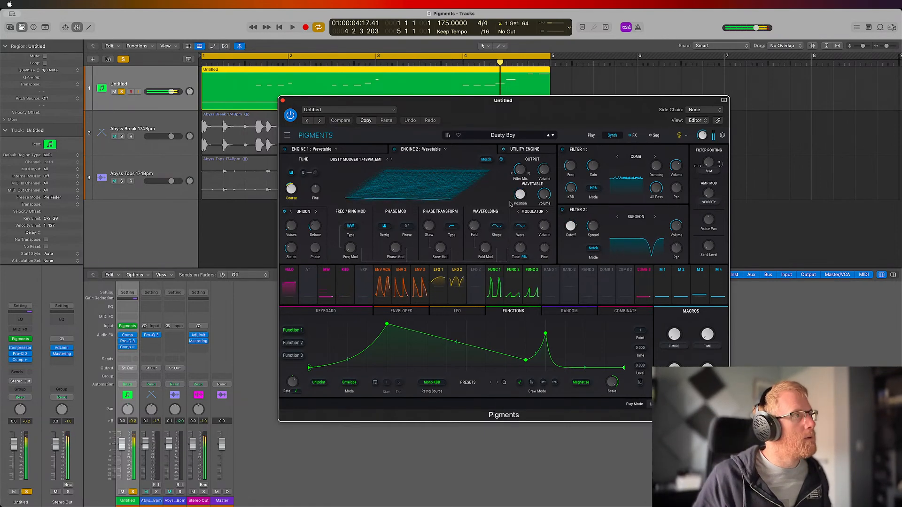
# Step: Play from the start, unsolo the Pigments track to hear it with the drums, and stop playback
pyautogui.press('Return')
pyautogui.press('space')
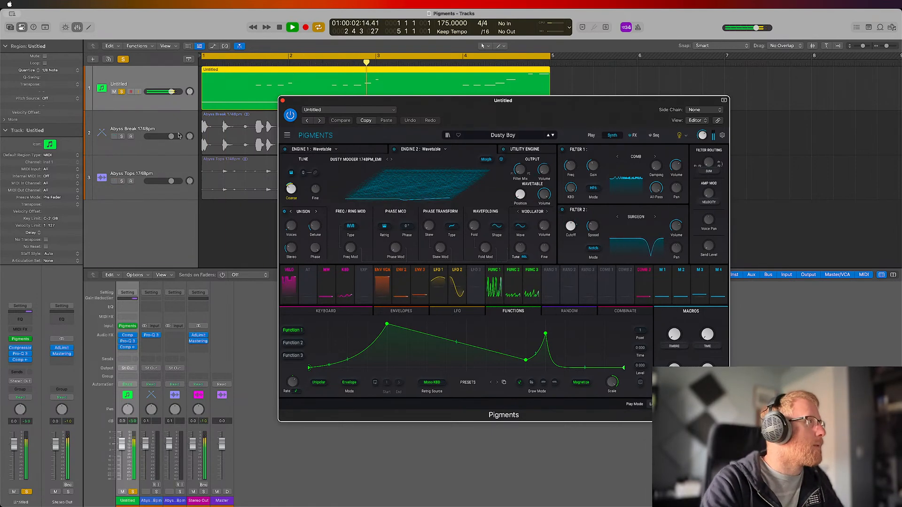
pyautogui.click(121, 92)
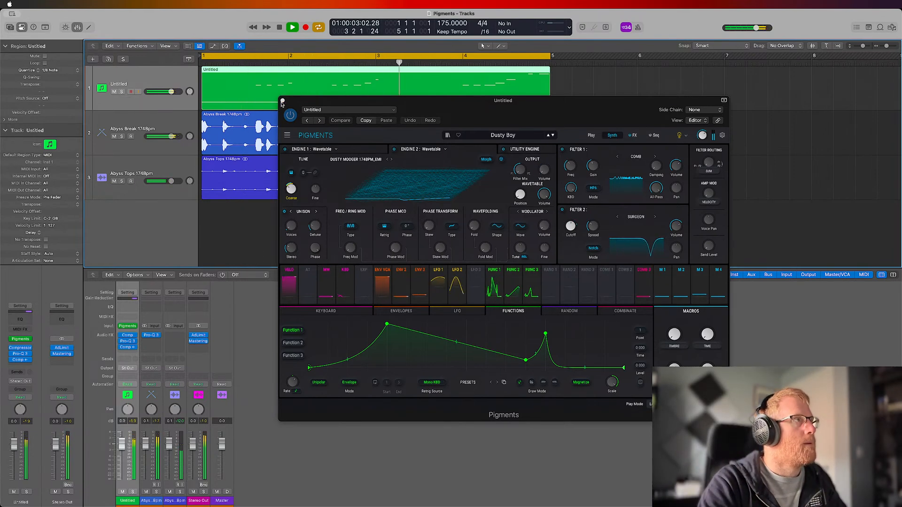
pyautogui.press('space')
# Step: Close the Pigments window, duplicate both Abyss drum regions directly after the originals, and move the cycle range to bars 5–9
pyautogui.press('super+Left')
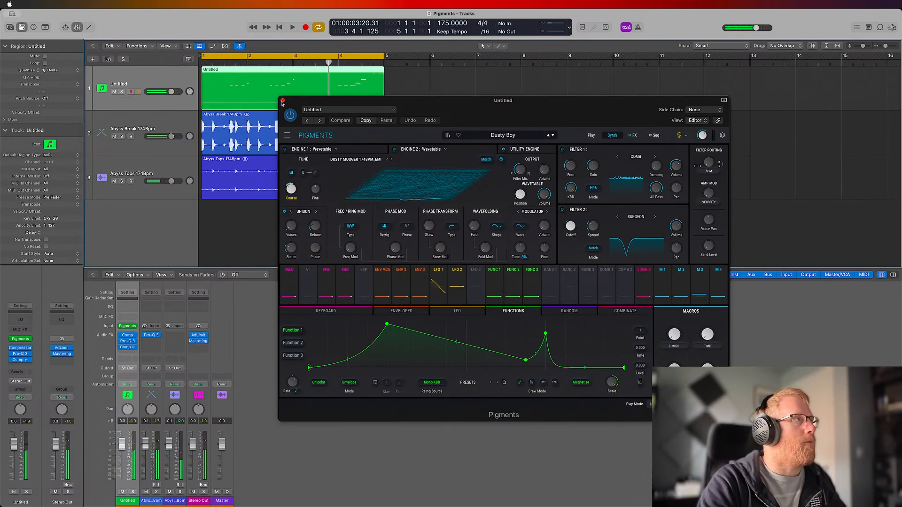
pyautogui.click(282, 100)
pyautogui.moveTo(401, 169); pyautogui.dragTo(438, 126)
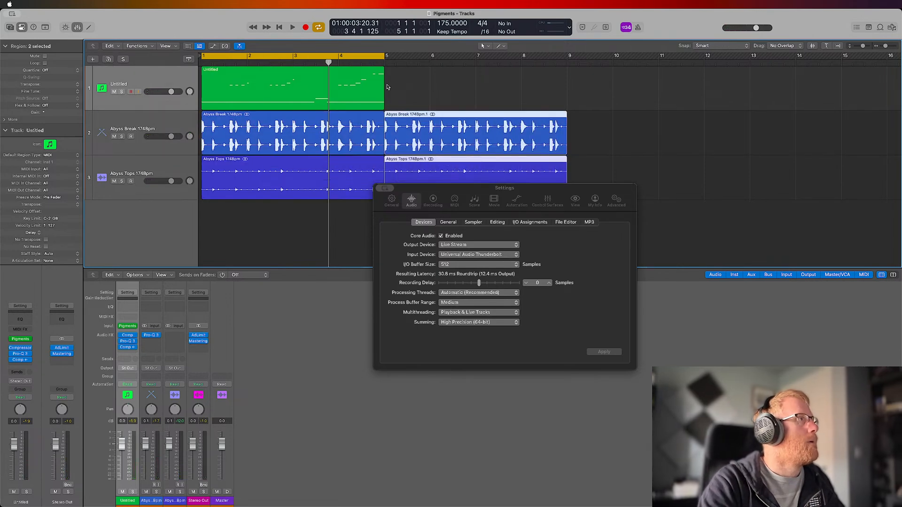
pyautogui.moveTo(365, 56); pyautogui.dragTo(540, 52)
# Step: Create an empty MIDI region at bar 5 on the Pigments track, open it in the Piano Roll and close the Settings window
pyautogui.keyDown('super'); pyautogui.click(388, 90); pyautogui.keyUp('super')
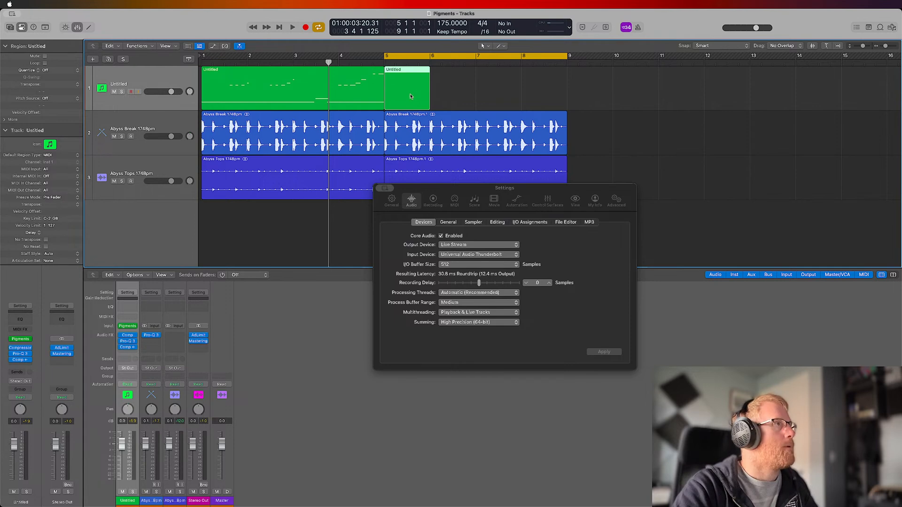
pyautogui.doubleClick(410, 96)
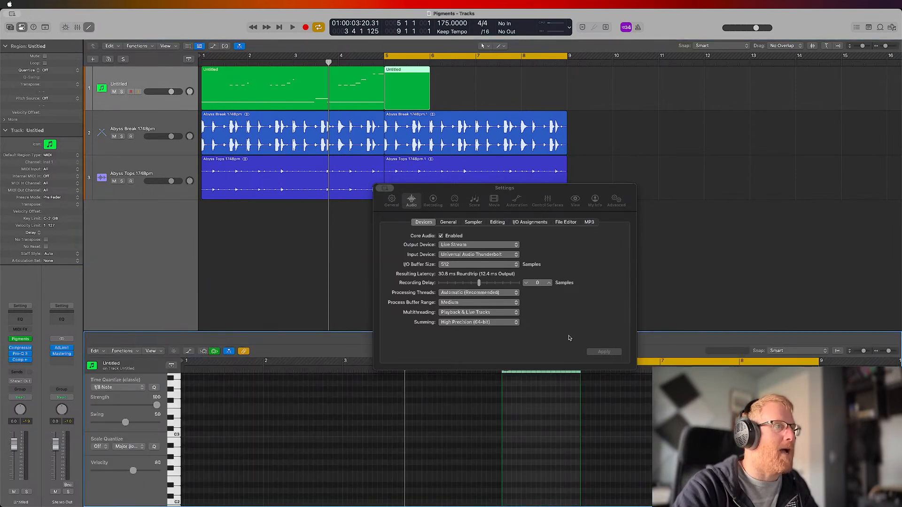
pyautogui.moveTo(393, 189); pyautogui.dragTo(394, 183)
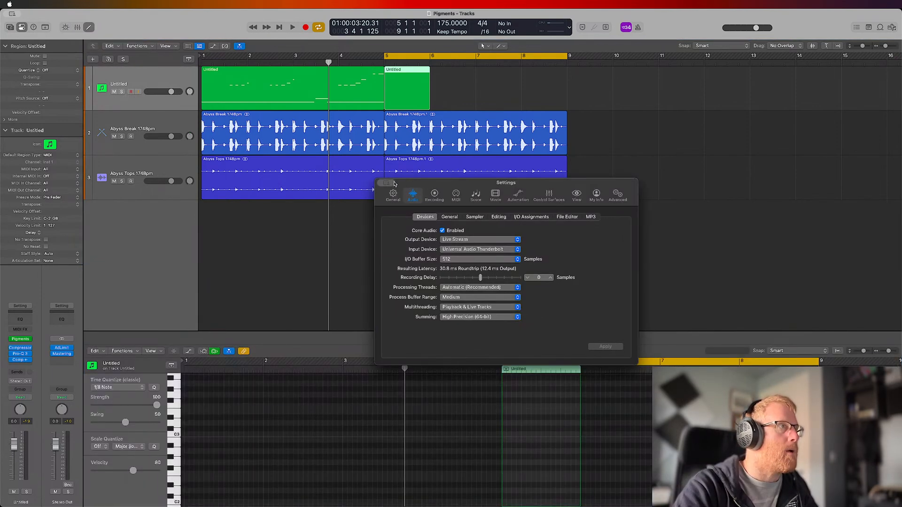
pyautogui.click(382, 183)
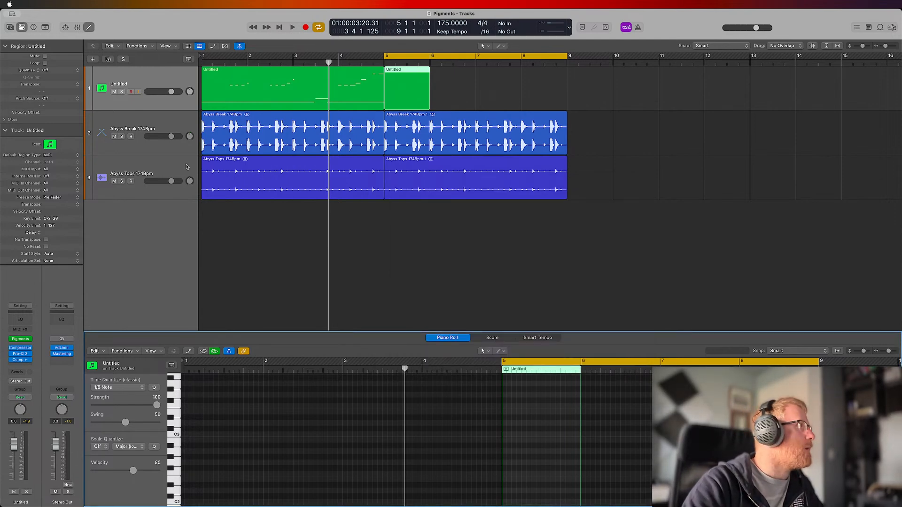
# Step: Draw three one-beat F#3 notes in bar 5, starting at 5 1 1, 5 2 3 and 5 4 1
pyautogui.scroll(5, 195, 444)
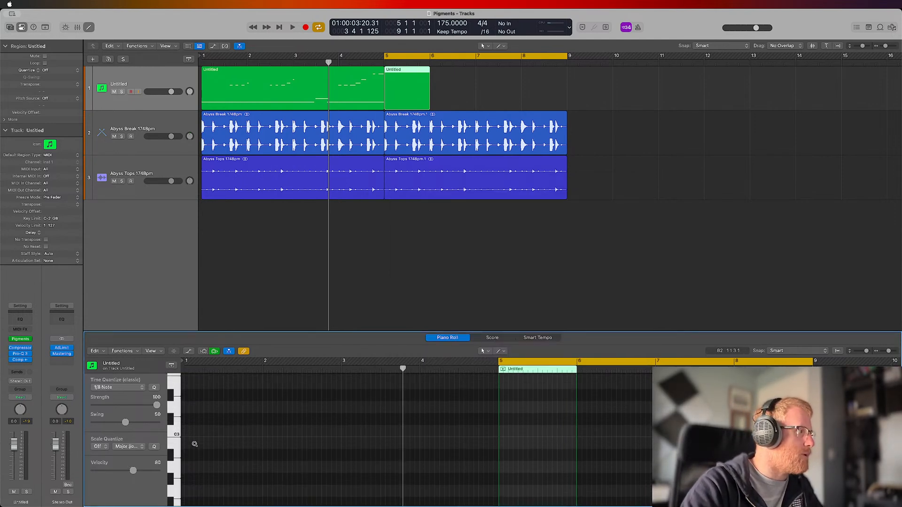
pyautogui.scroll(3, 171, 414)
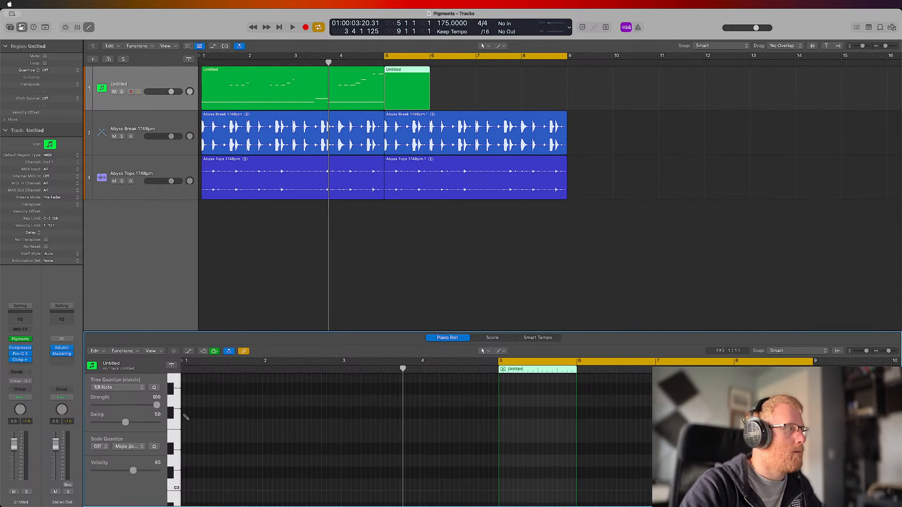
pyautogui.click(501, 414)
pyautogui.scroll(3, 501, 415)
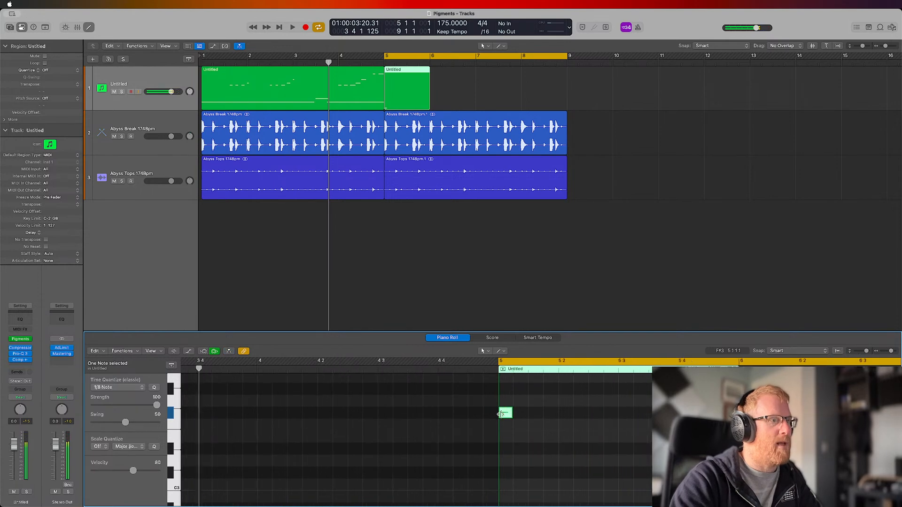
pyautogui.scroll(1, 501, 415)
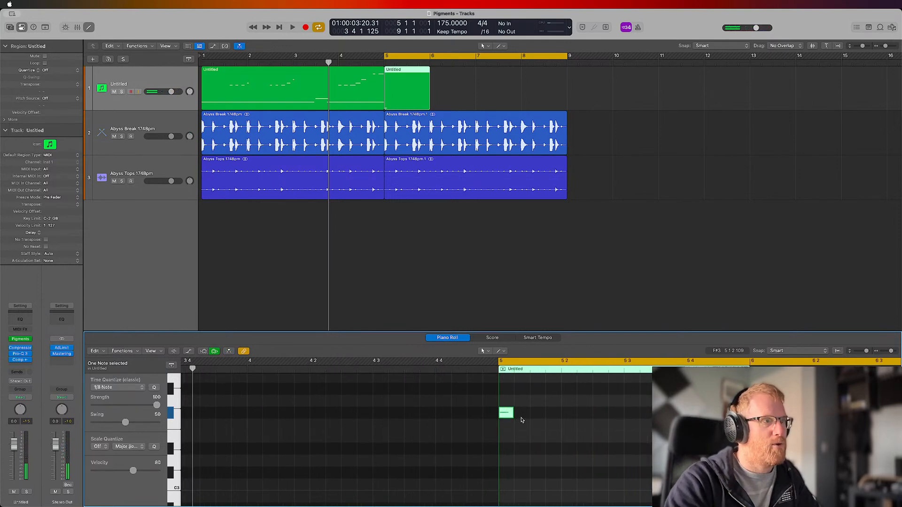
pyautogui.moveTo(515, 420); pyautogui.dragTo(561, 416)
pyautogui.click(596, 415)
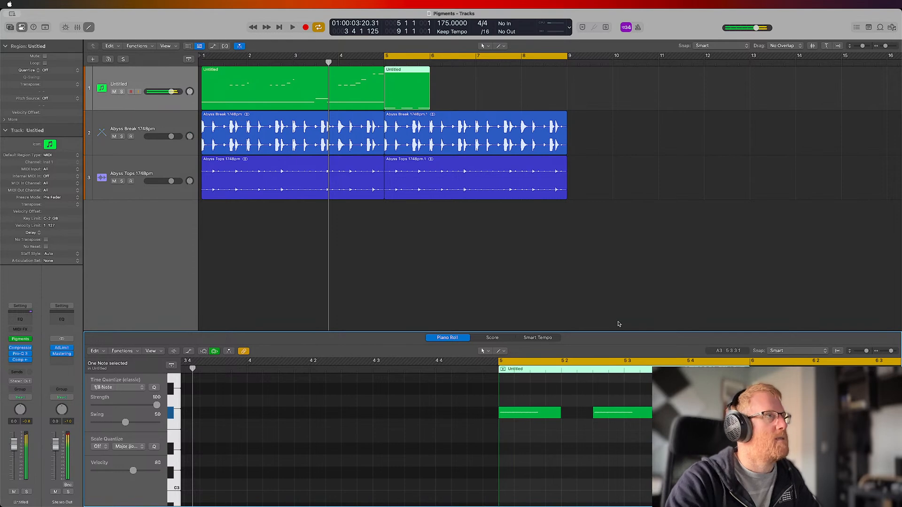
# Step: Audition the new notes with the drums and extend the new MIDI region to bar 9
pyautogui.press('space')
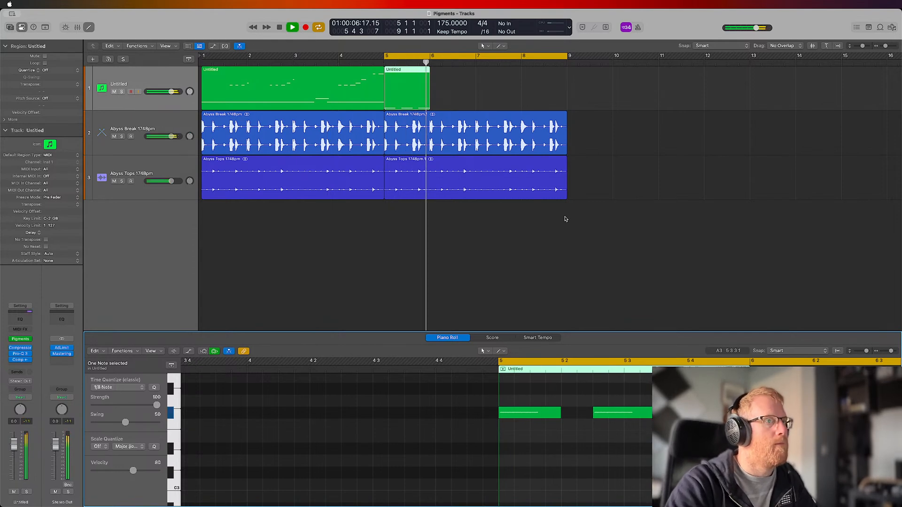
pyautogui.press('space')
pyautogui.scroll(-5, 552, 228)
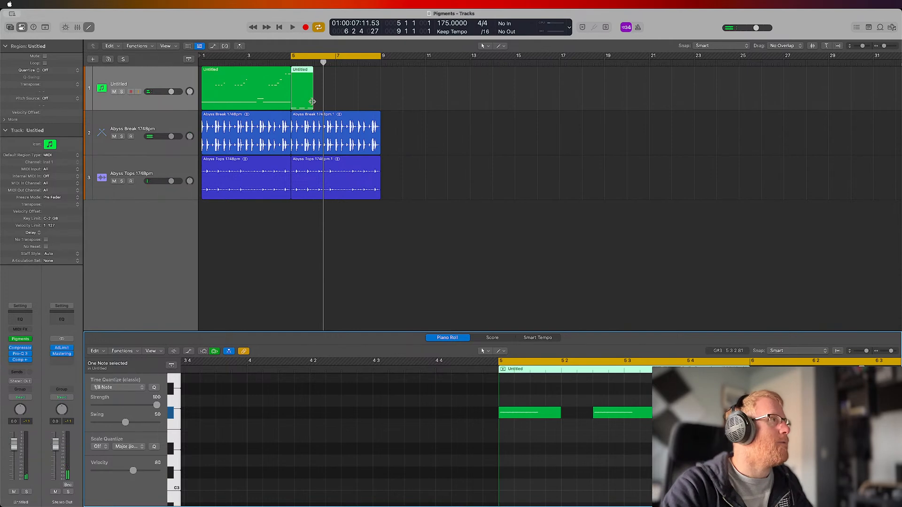
pyautogui.moveTo(313, 103); pyautogui.dragTo(380, 104)
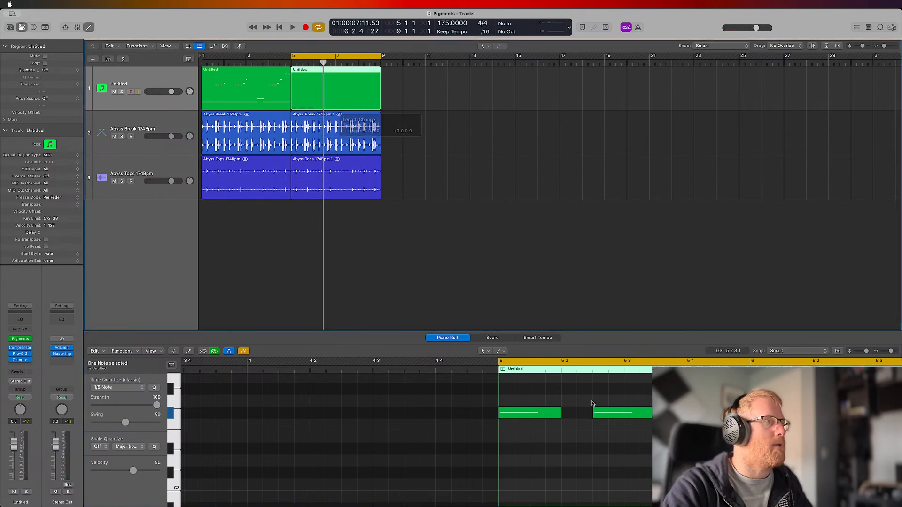
# Step: Copy the three F#3 notes to bar 6, one semitone lower at F3, and audition the result
pyautogui.scroll(-5, 605, 413)
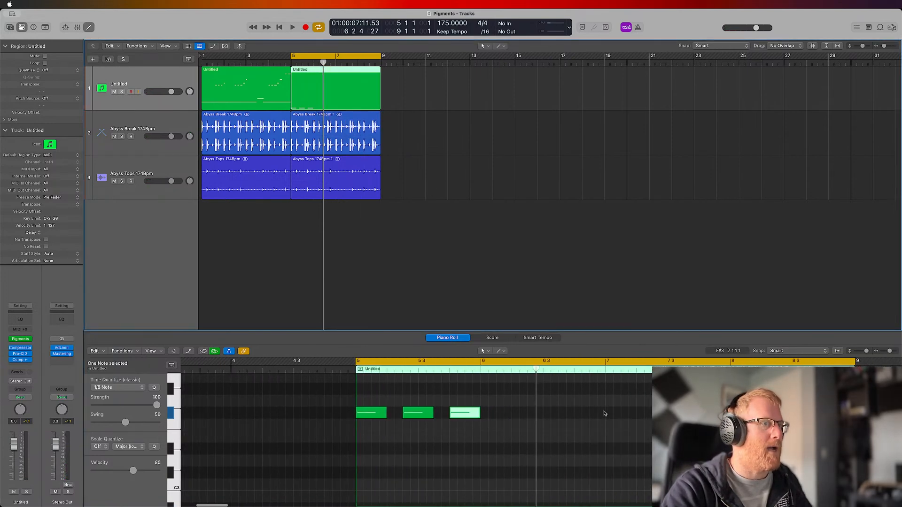
pyautogui.moveTo(493, 429); pyautogui.dragTo(375, 405)
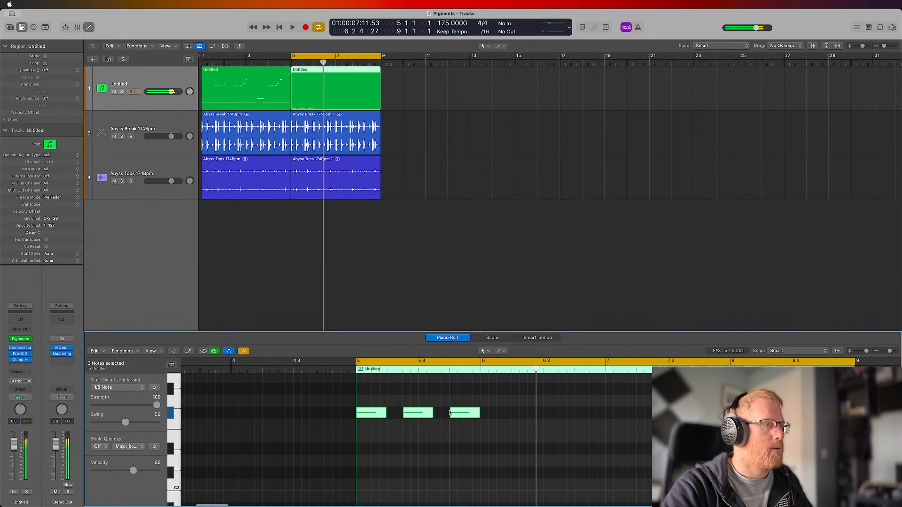
pyautogui.moveTo(450, 413); pyautogui.dragTo(495, 426)
pyautogui.press('space')
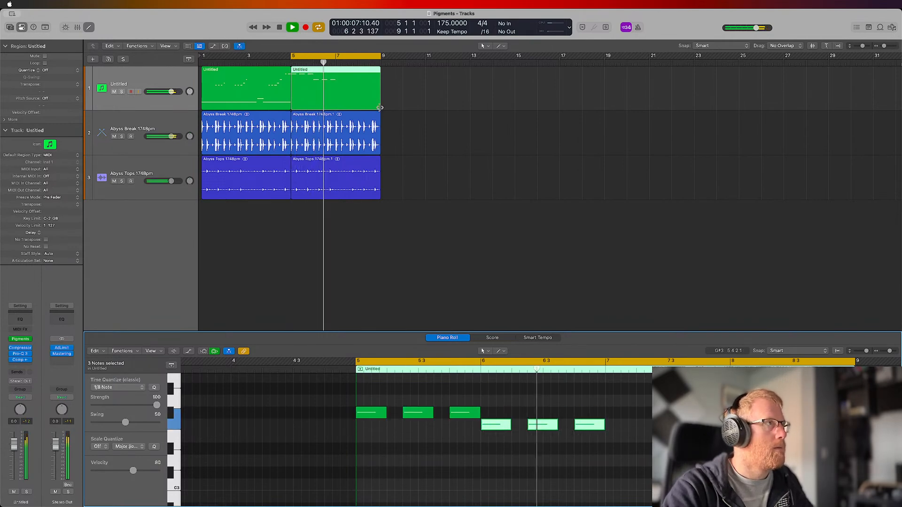
pyautogui.press('space')
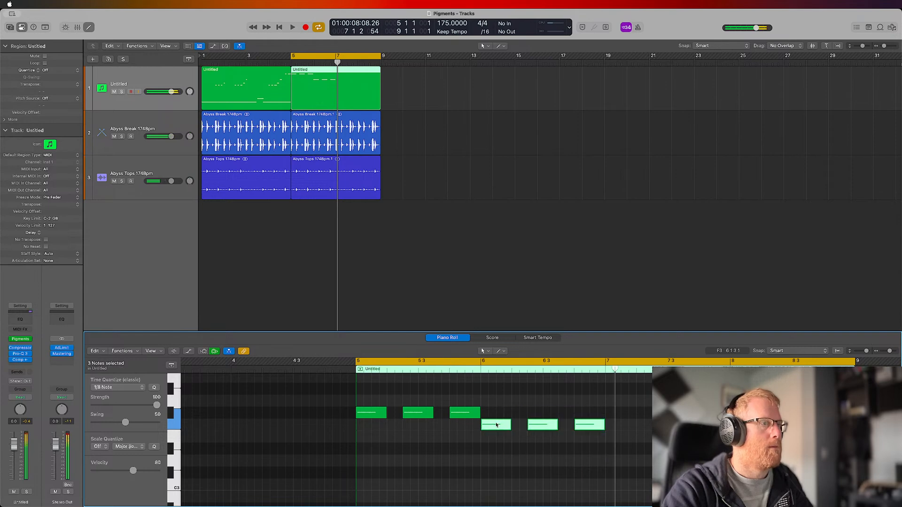
# Step: Lower the three copied notes in bar 6 to E3 and audition the change
pyautogui.moveTo(497, 424); pyautogui.dragTo(499, 437)
pyautogui.press('space')
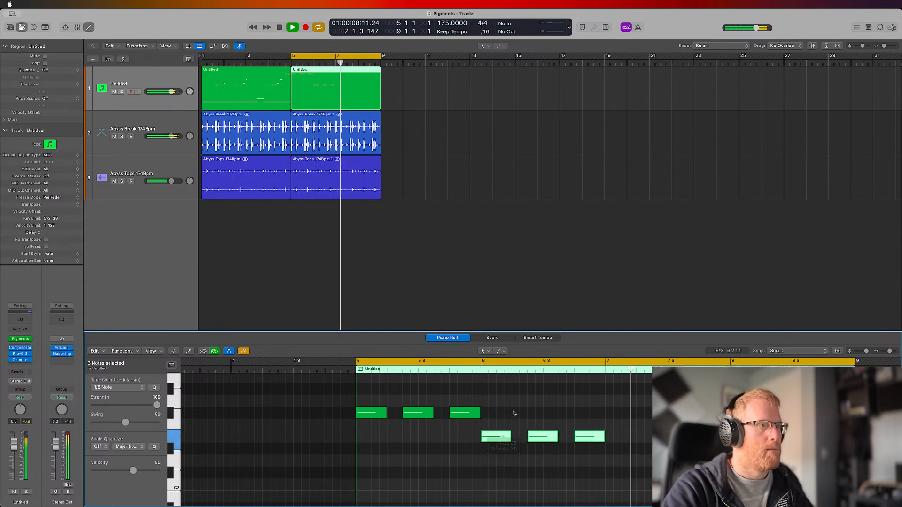
pyautogui.press('space')
# Step: Raise only the last note of bar 6 to F#3, keeping its start position
pyautogui.click(510, 418)
pyautogui.moveTo(592, 435); pyautogui.dragTo(590, 412)
pyautogui.moveTo(579, 414); pyautogui.dragTo(586, 418)
# Step: Add a long C3 note and a matching F#3 note starting at bar 7, and play the section
pyautogui.scroll(-3, 590, 422)
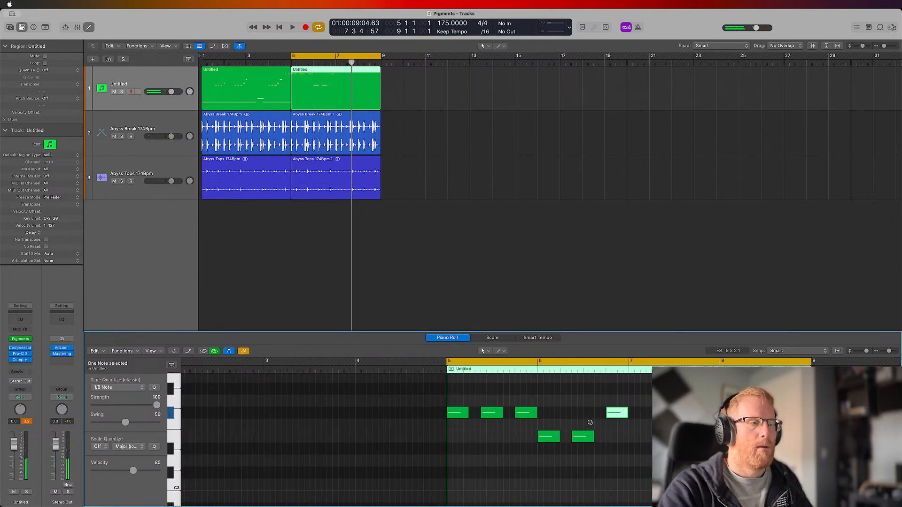
pyautogui.scroll(-2, 590, 425)
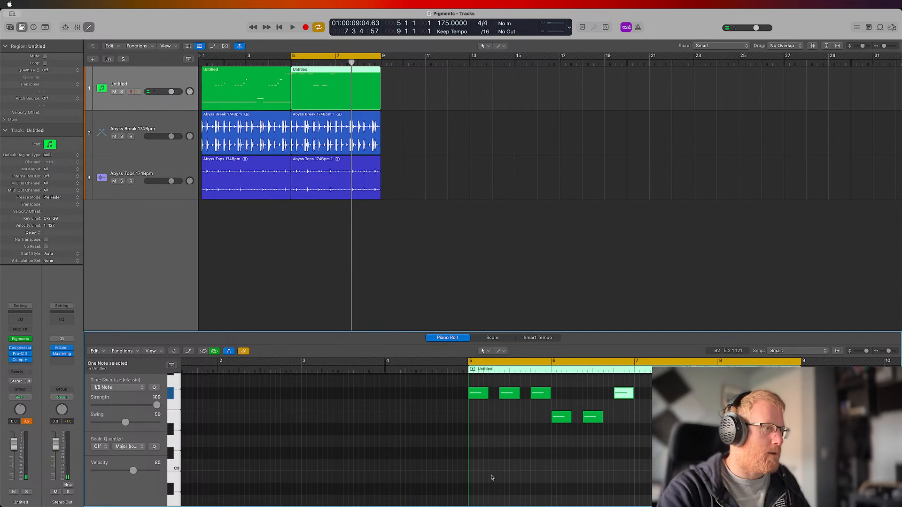
pyautogui.click(635, 467)
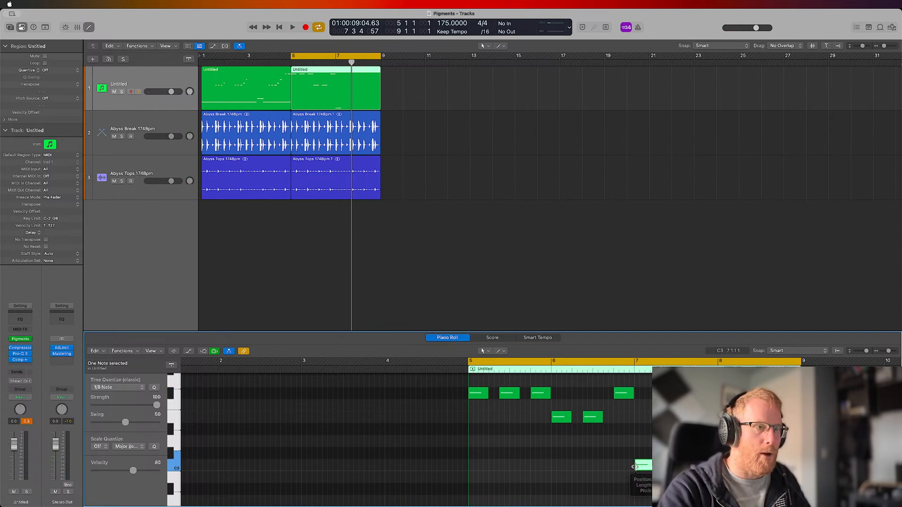
pyautogui.moveTo(647, 434); pyautogui.dragTo(642, 397)
pyautogui.press('space')
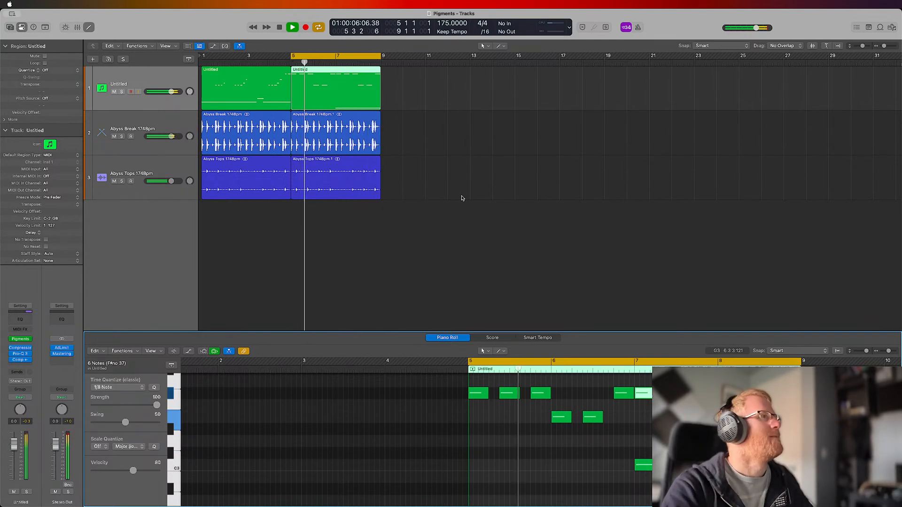
# Step: Stop playback, extend the cycle range back to bar 1 so it covers all eight bars, and audition the whole loop
pyautogui.press('space')
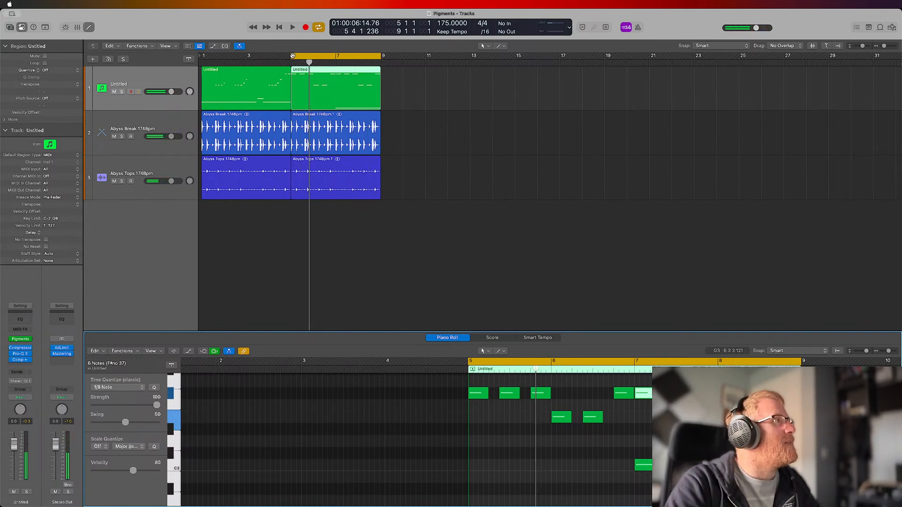
pyautogui.moveTo(293, 56); pyautogui.dragTo(196, 59)
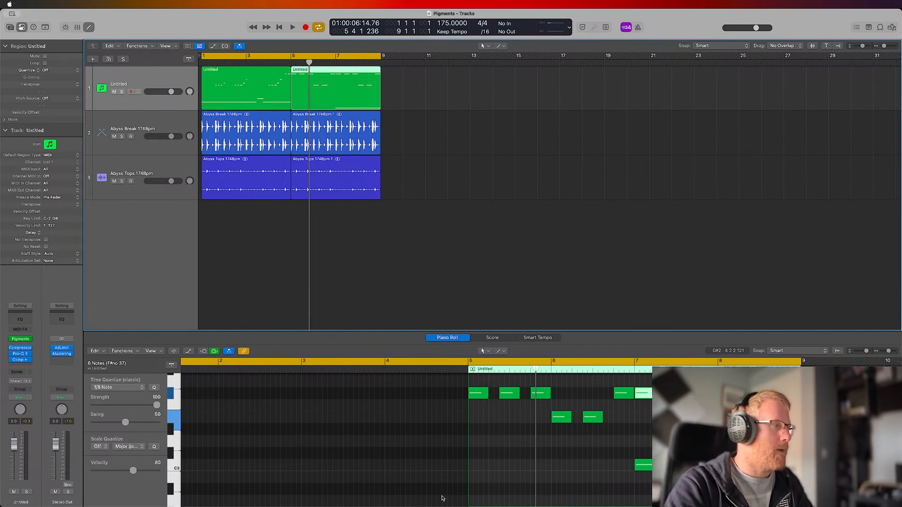
pyautogui.click(329, 491)
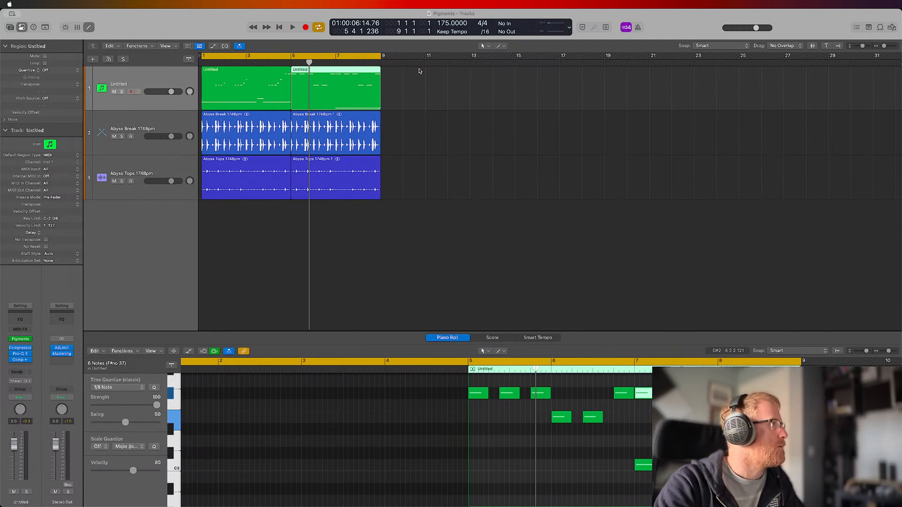
pyautogui.click(216, 37)
pyautogui.press('space')
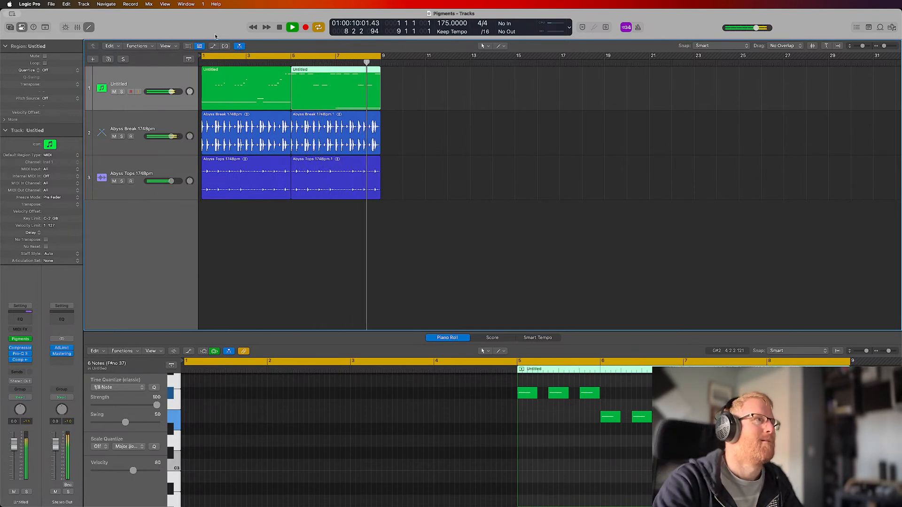
pyautogui.press('space')
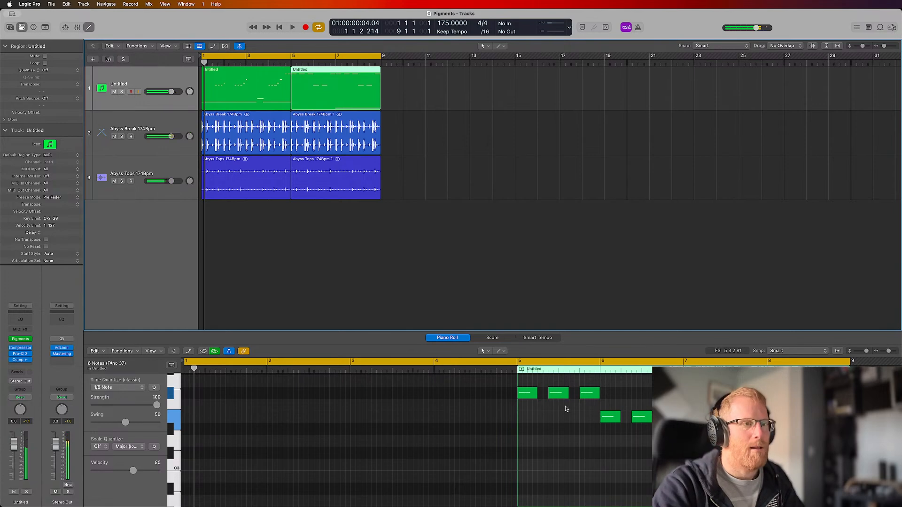
# Step: Add a two-bar C#3 note starting at bar 5, set the cycle range to that note's length, and audition it
pyautogui.scroll(-3, 581, 421)
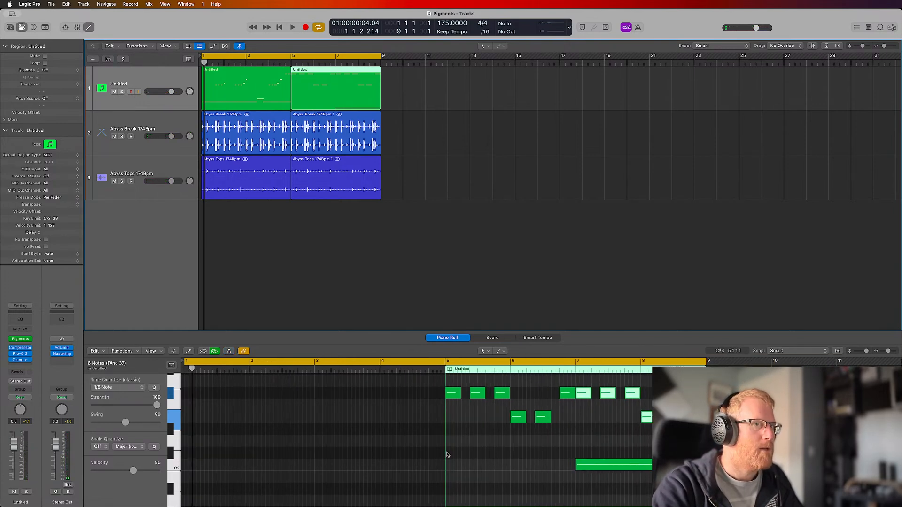
pyautogui.click(449, 455)
pyautogui.moveTo(461, 453); pyautogui.dragTo(570, 463)
pyautogui.press('space')
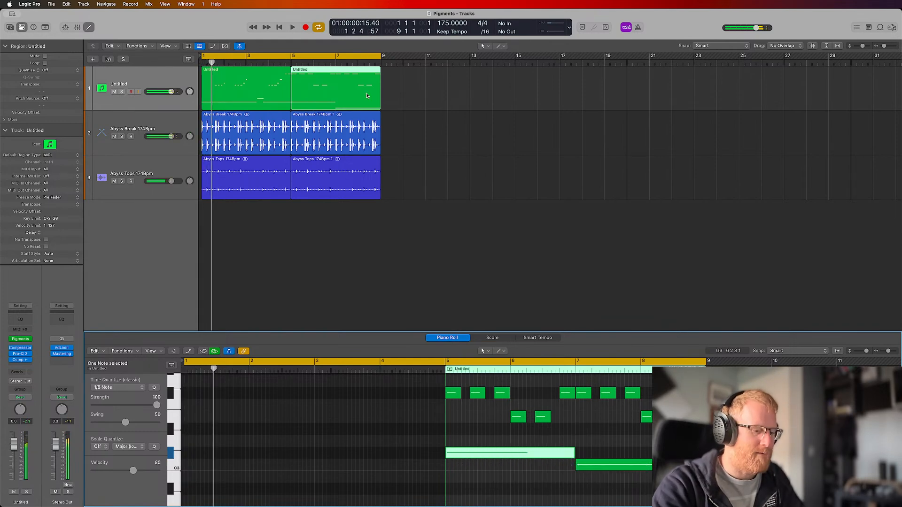
pyautogui.press('super+u')
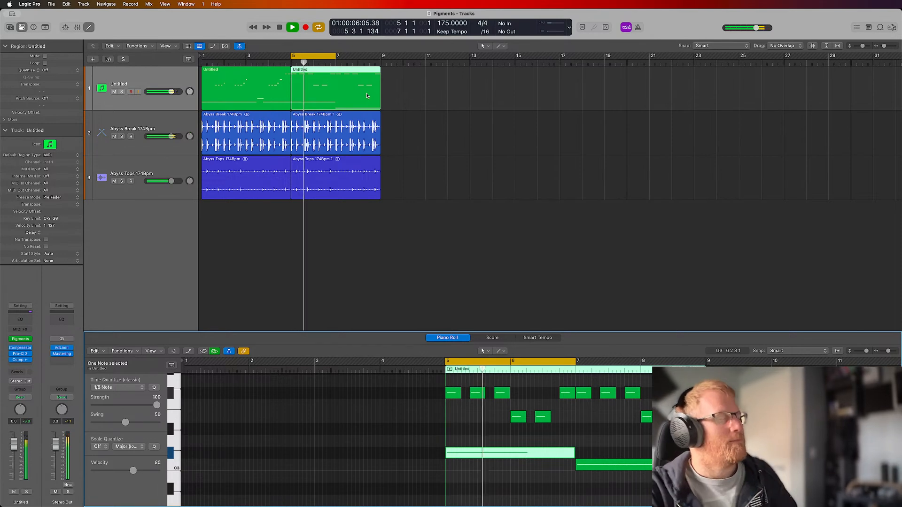
pyautogui.press('space')
# Step: Mute the original bass track, duplicate it as a new instrument track, and unmute the duplicate
pyautogui.click(163, 72)
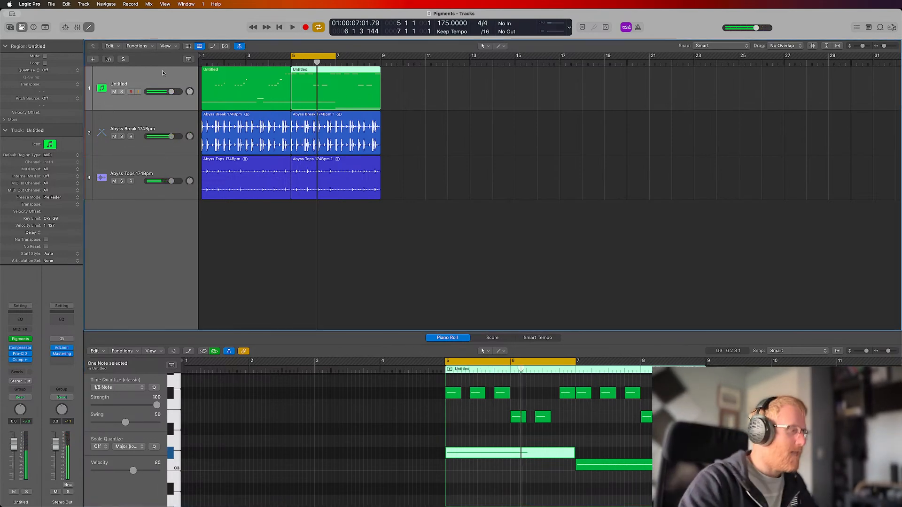
pyautogui.click(114, 92)
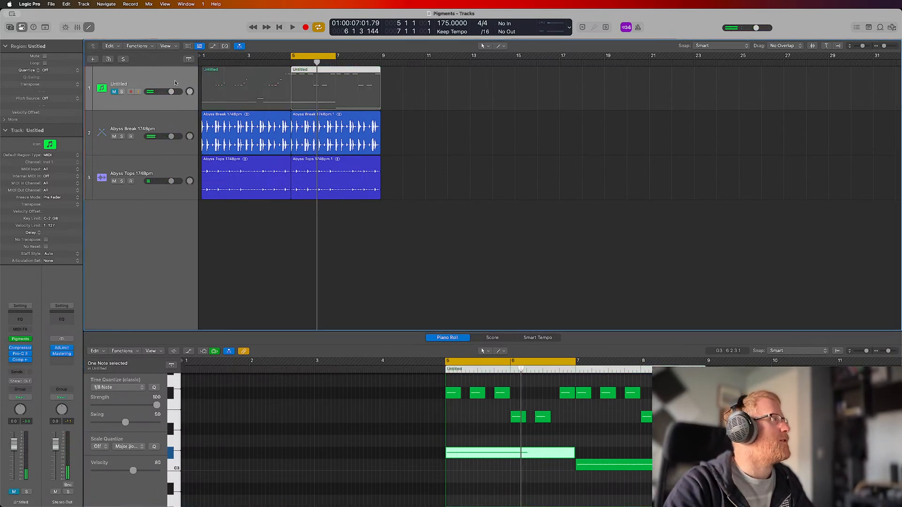
pyautogui.press('super+d')
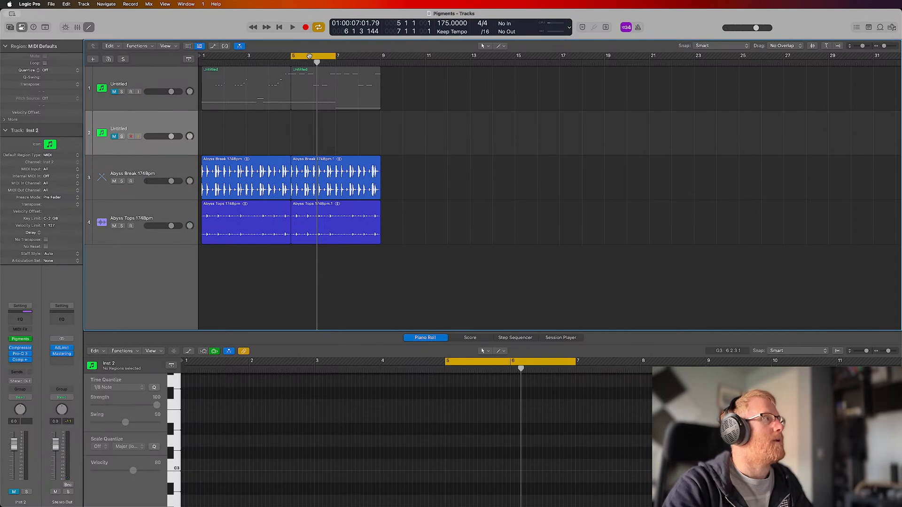
pyautogui.click(113, 136)
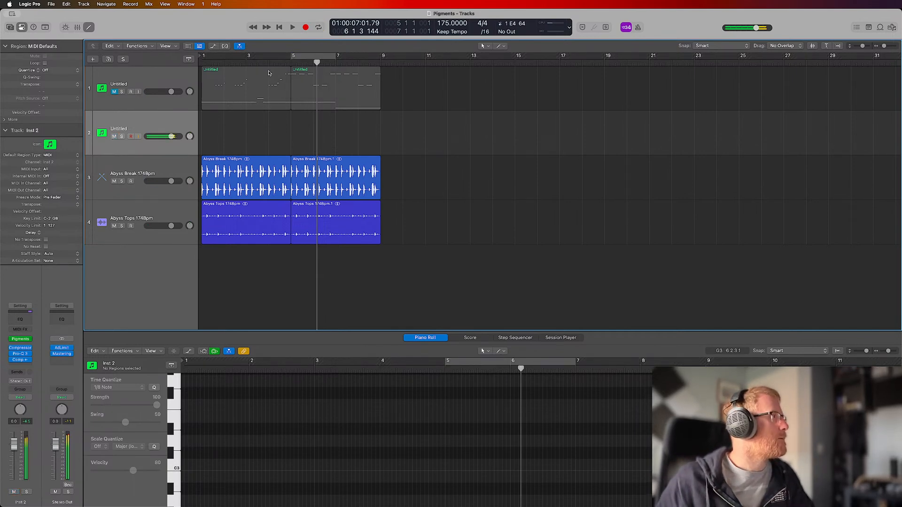
# Step: Open Pigments on the duplicated track and search its preset library for "init"
pyautogui.click(21, 343)
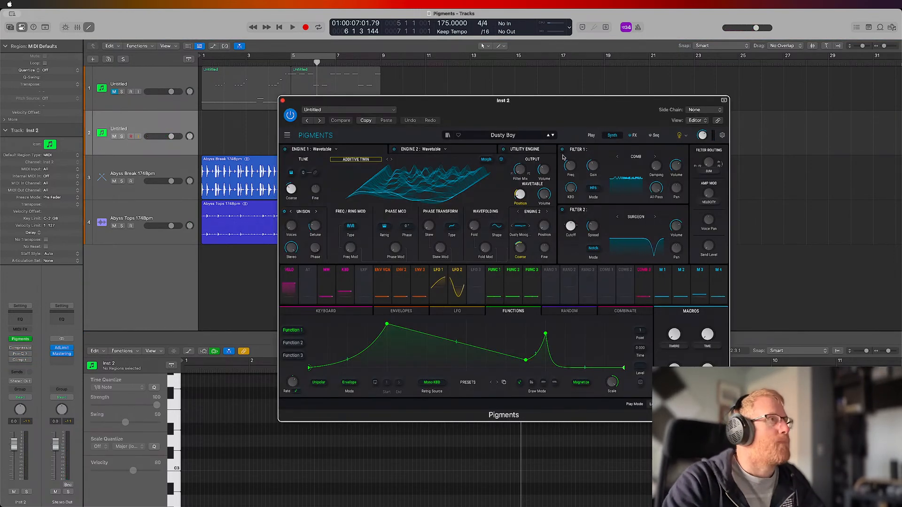
pyautogui.click(501, 135)
pyautogui.scroll(-10, 528, 192)
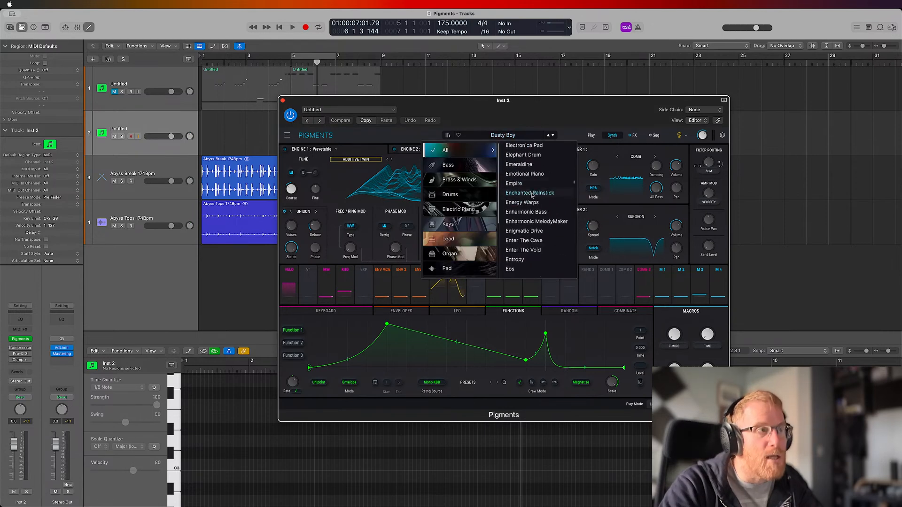
pyautogui.click(448, 136)
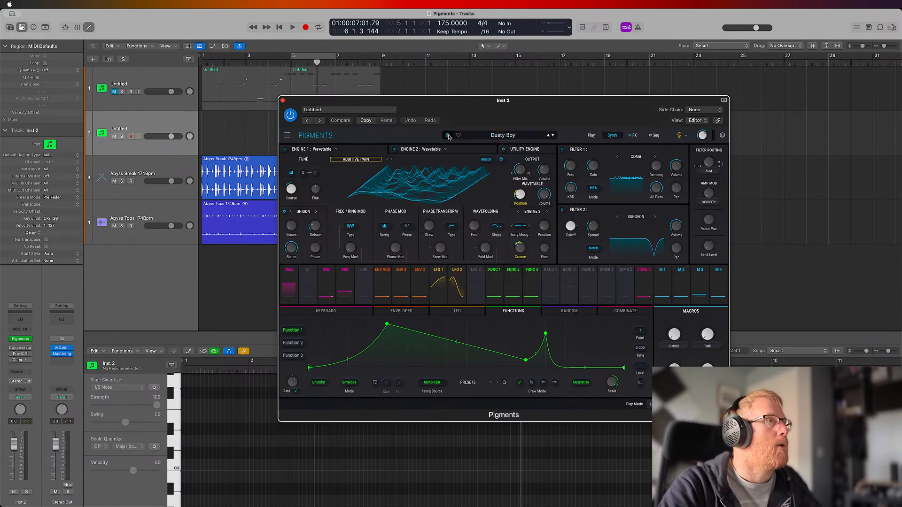
pyautogui.click(448, 135)
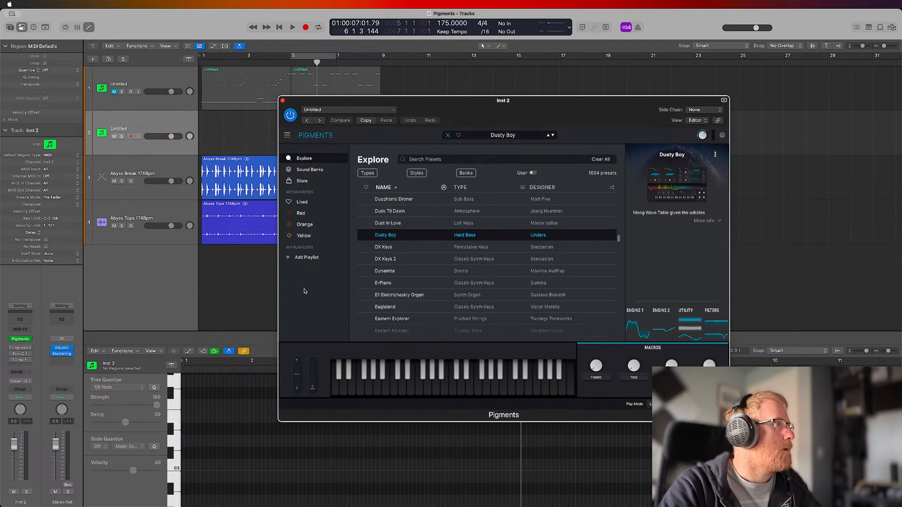
pyautogui.click(433, 163)
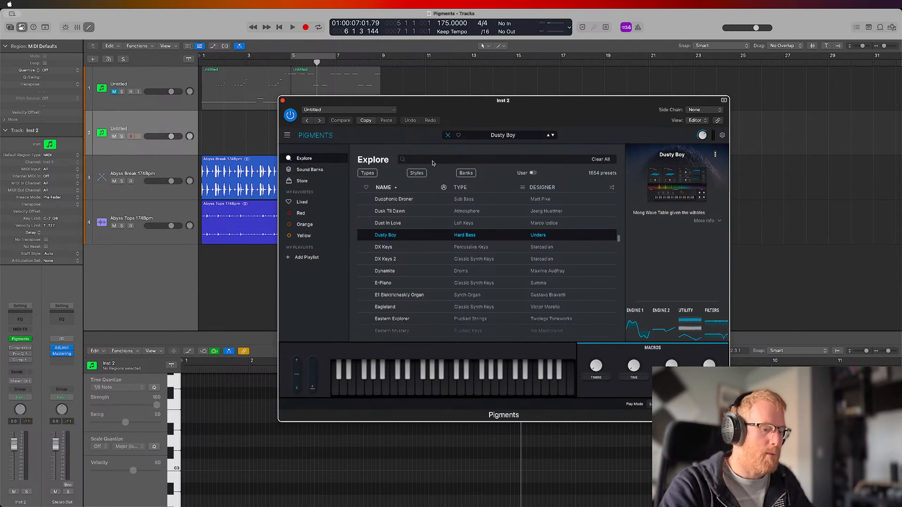
pyautogui.write('ini')
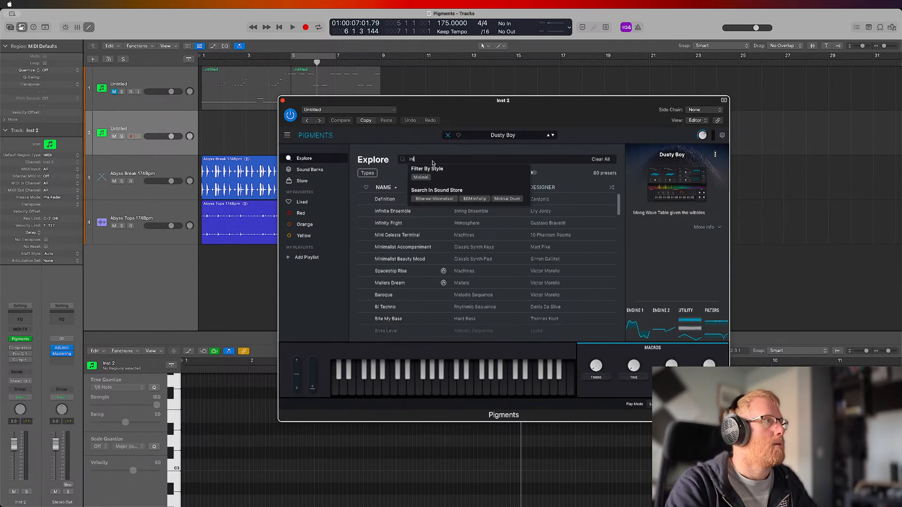
pyautogui.write('t')
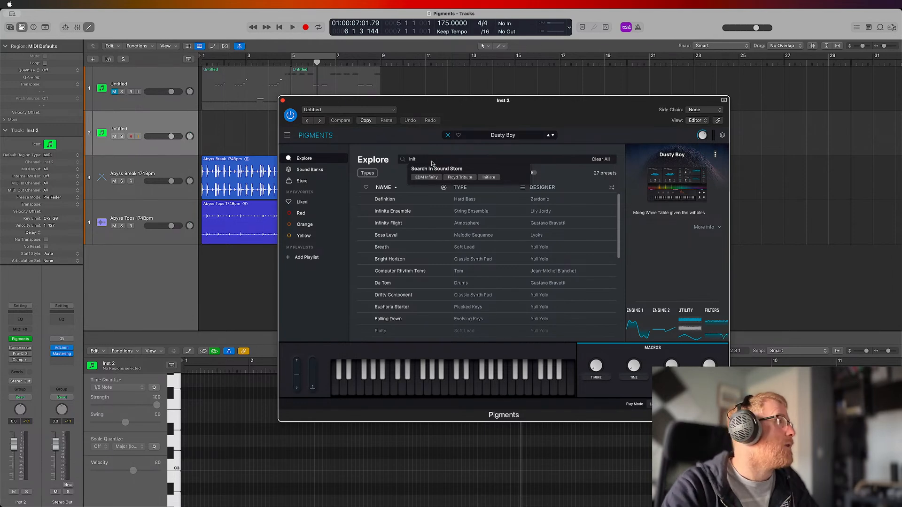
pyautogui.click(287, 136)
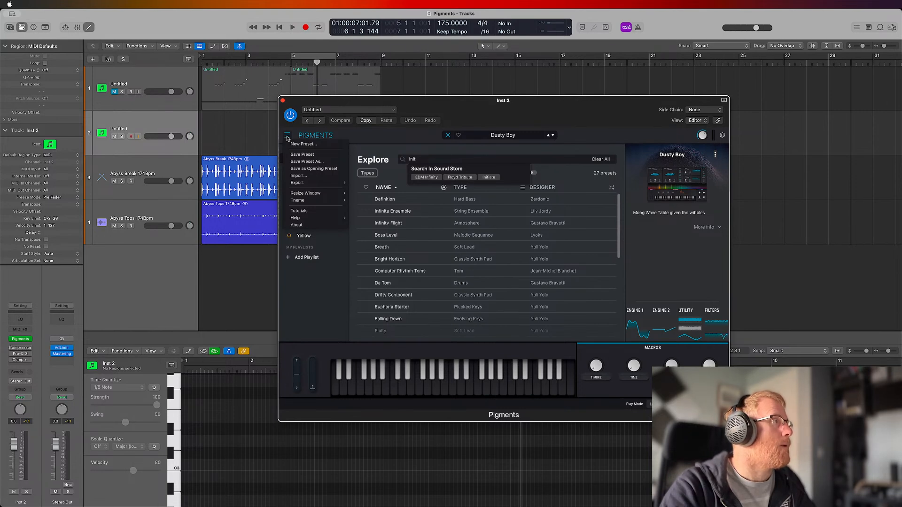
pyautogui.click(627, 135)
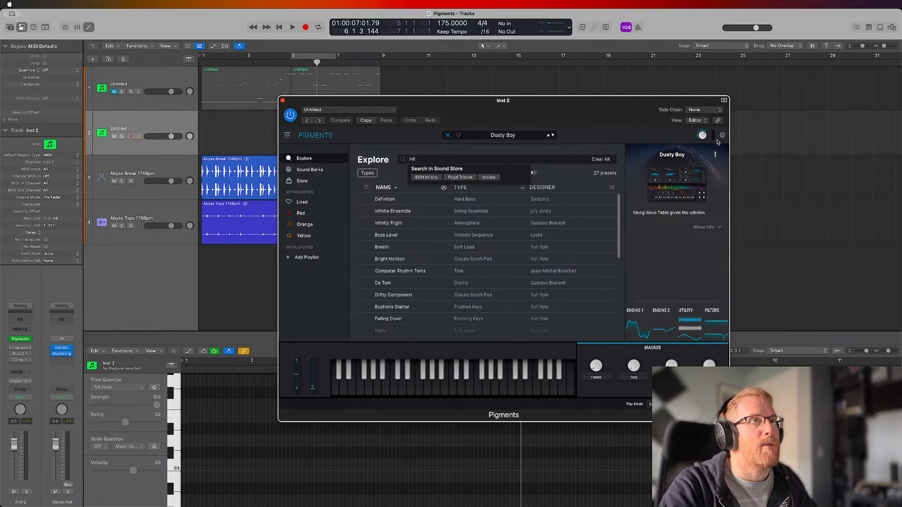
pyautogui.click(722, 135)
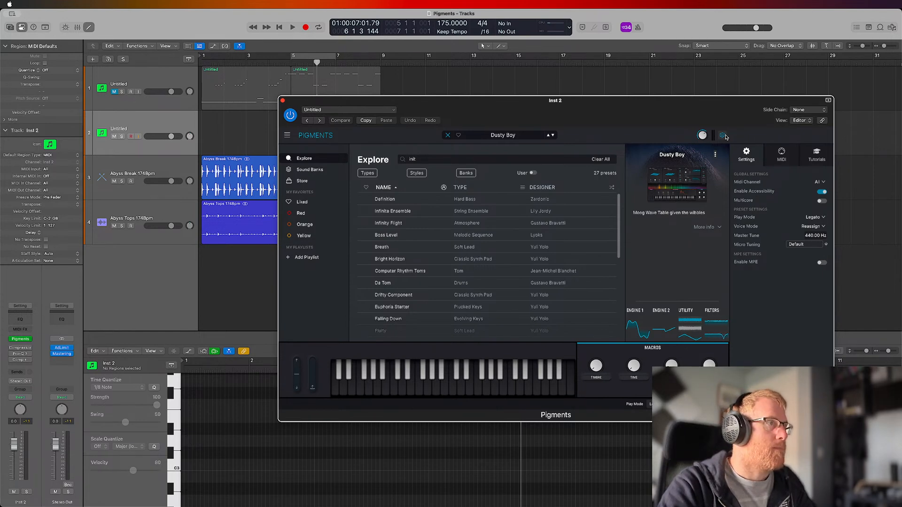
pyautogui.click(724, 135)
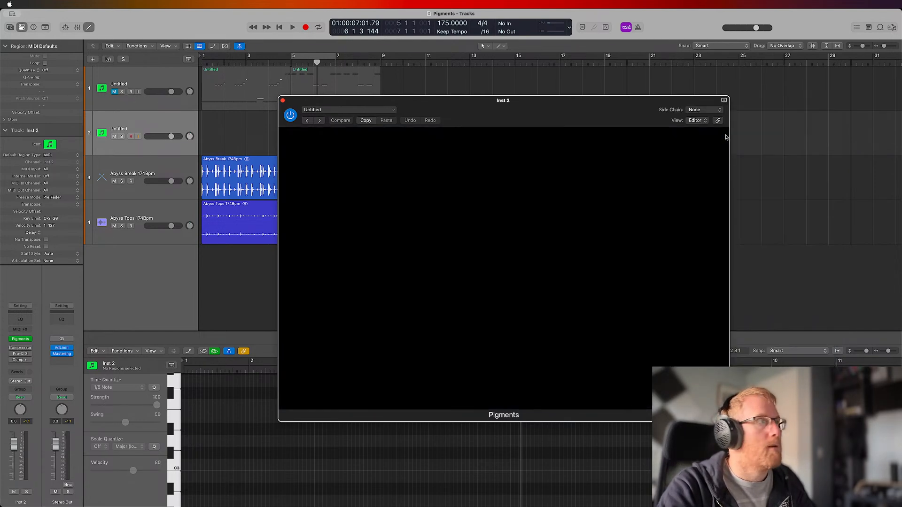
# Step: Create a new default preset in Pigments and return to the synth editing view
pyautogui.click(287, 136)
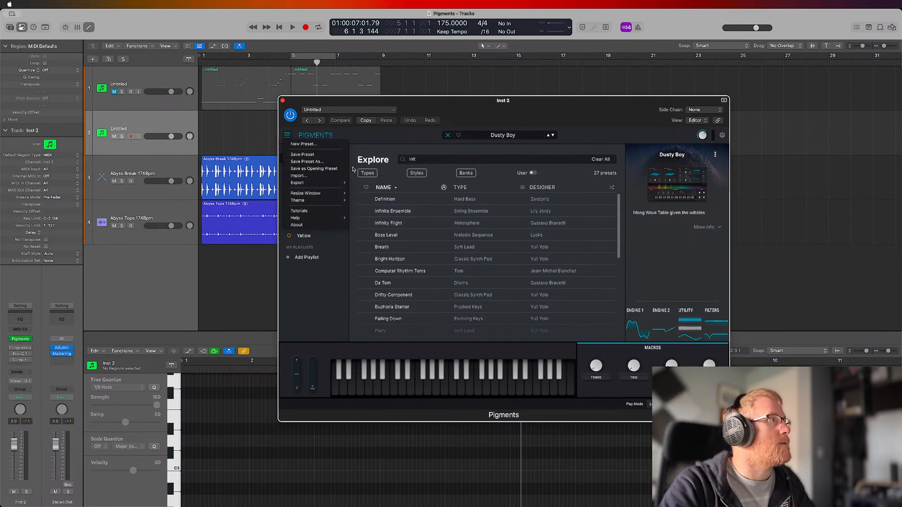
pyautogui.click(324, 144)
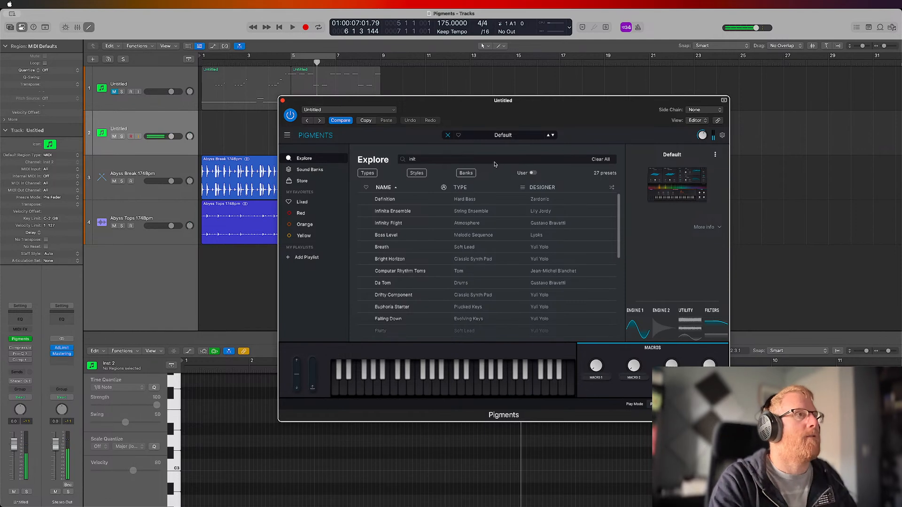
pyautogui.click(447, 135)
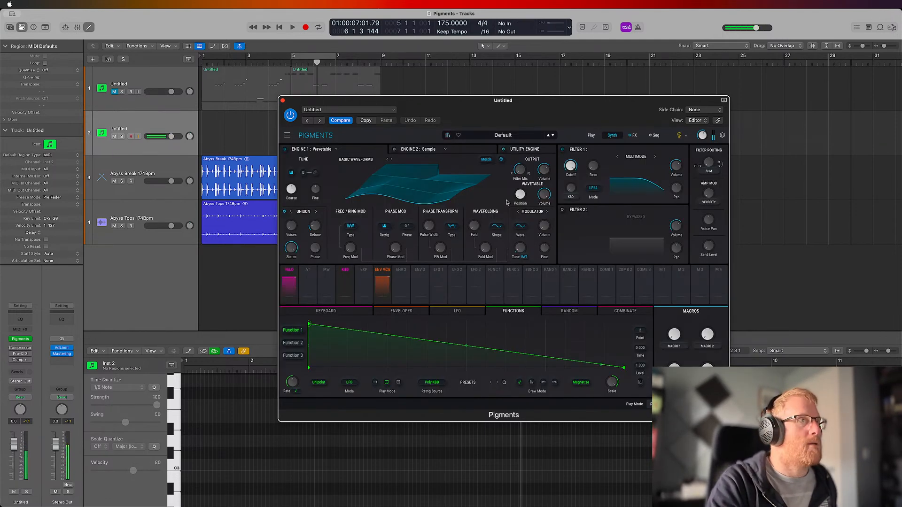
# Step: Sweep the position of Engine 1's Basic Waveforms wavetable, and replace it with the Polygon Harmonic wavetable from Building Waves
pyautogui.moveTo(520, 199)
pyautogui.mouseDown()
pyautogui.moveTo(520, 181)
pyautogui.moveTo(518, 212)
pyautogui.mouseUp()
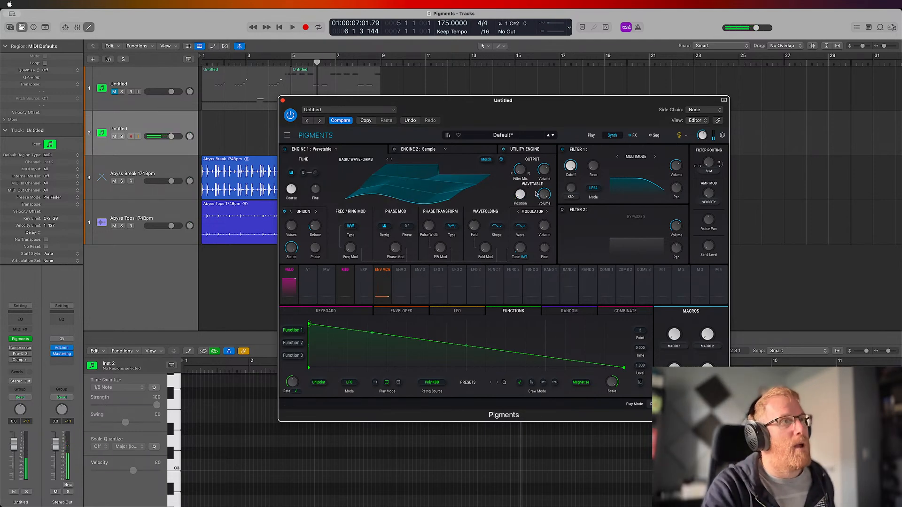
pyautogui.moveTo(520, 194); pyautogui.dragTo(528, 190)
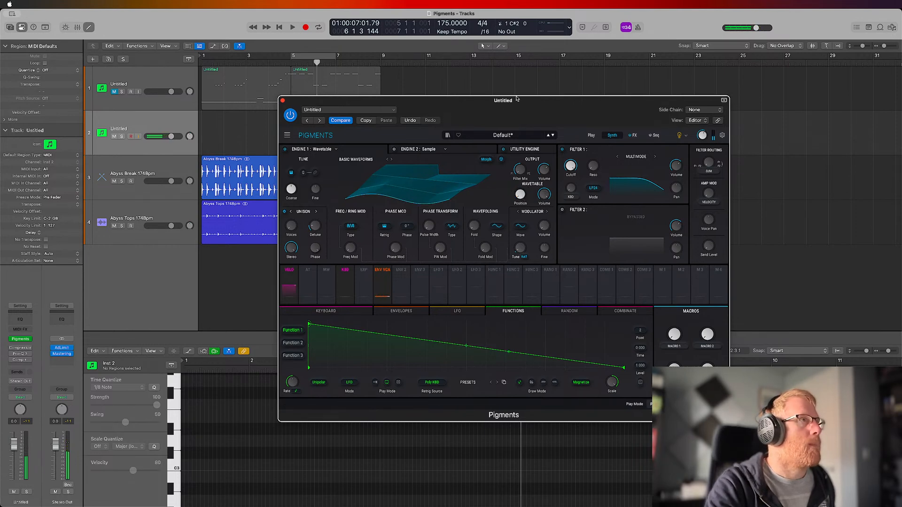
pyautogui.click(355, 160)
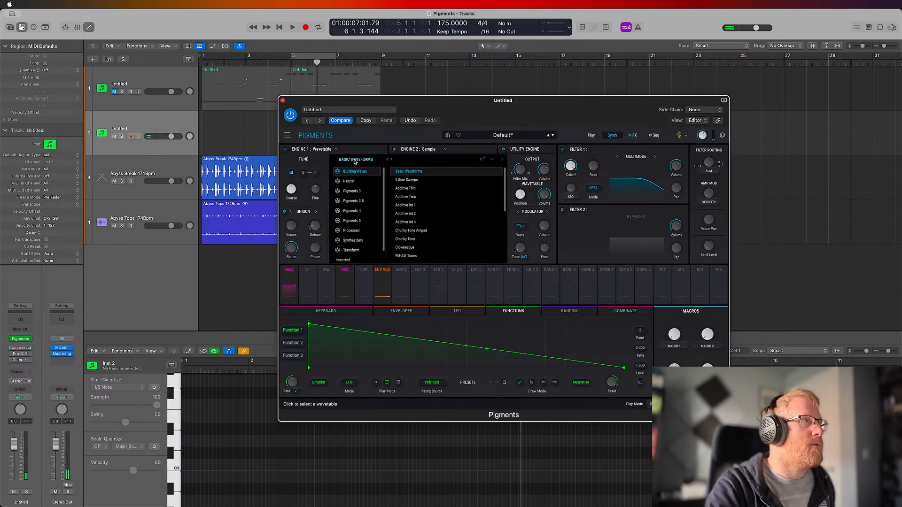
pyautogui.scroll(-5, 421, 190)
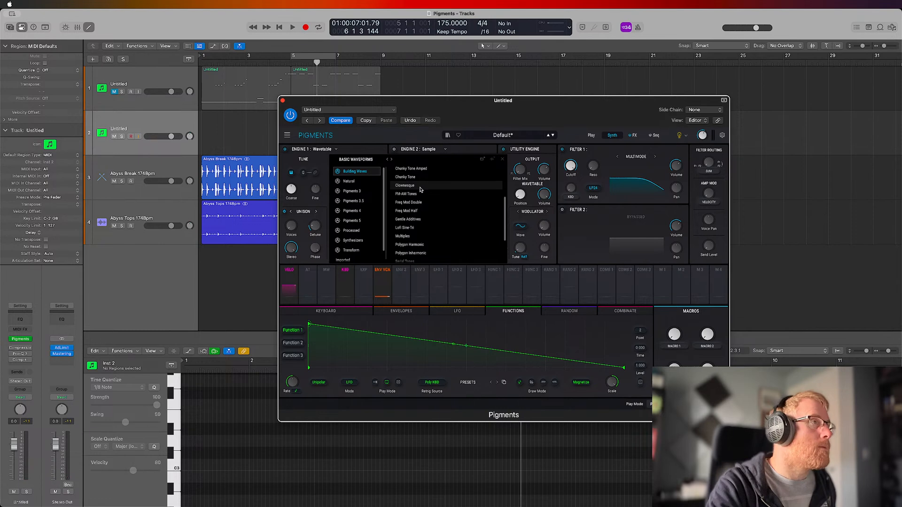
pyautogui.click(423, 240)
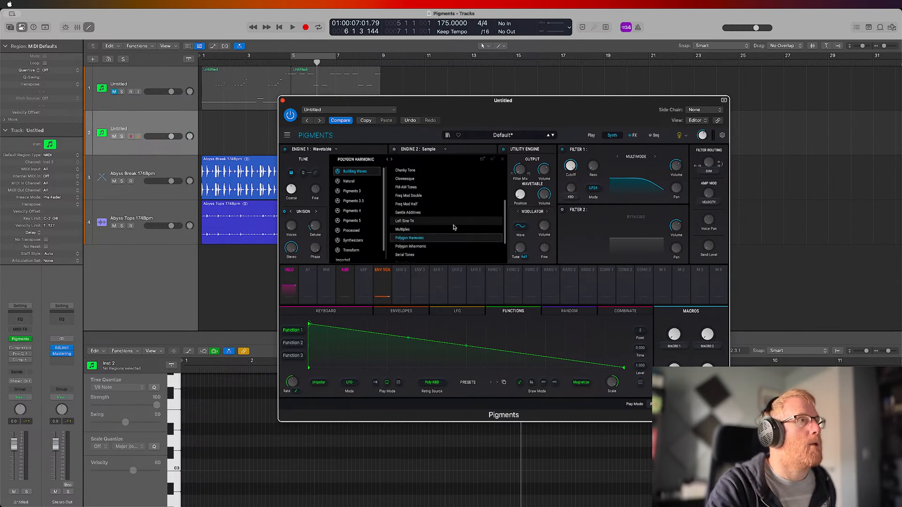
pyautogui.click(503, 160)
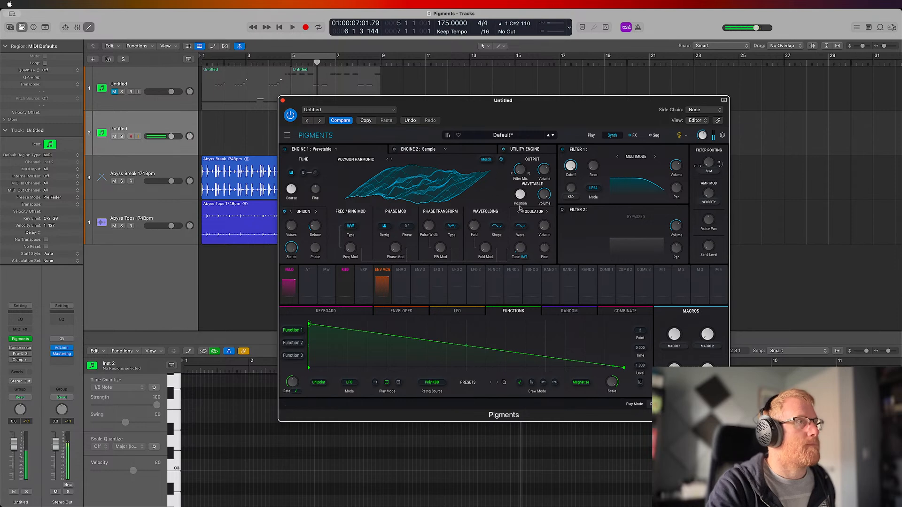
# Step: Adjust Engine 1's coarse tuning and sweep the Polygon Harmonic wavetable position while auditioning the sound
pyautogui.moveTo(520, 195)
pyautogui.mouseDown()
pyautogui.moveTo(520, 136)
pyautogui.moveTo(520, 187)
pyautogui.mouseUp()
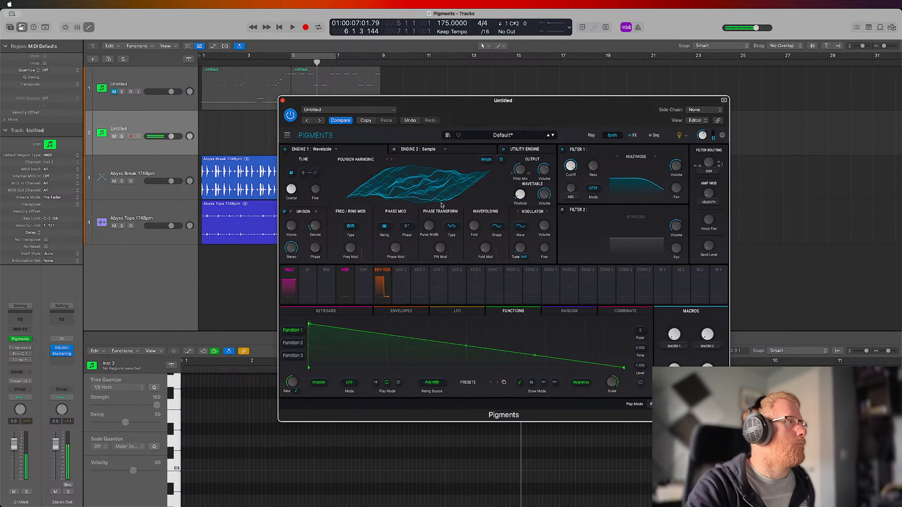
pyautogui.moveTo(290, 191); pyautogui.dragTo(290, 194)
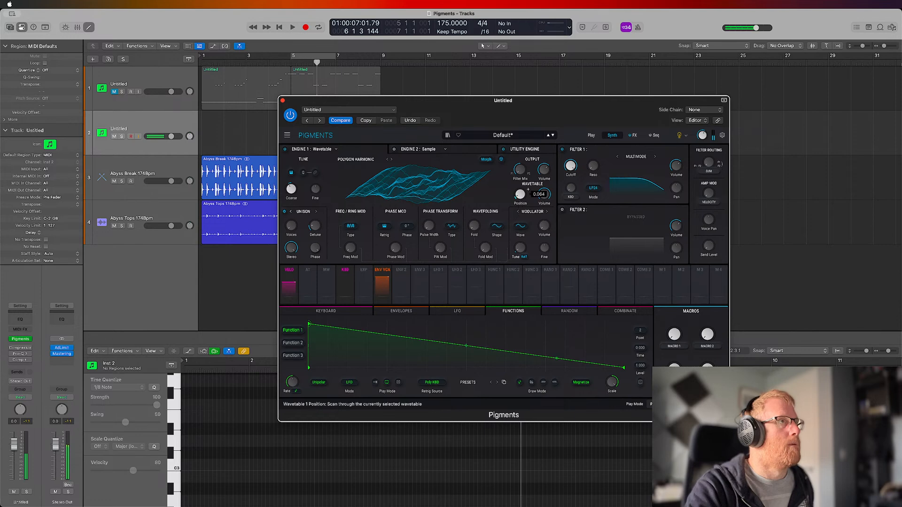
pyautogui.moveTo(520, 194)
pyautogui.mouseDown()
pyautogui.moveTo(520, 184)
pyautogui.moveTo(528, 187)
pyautogui.moveTo(521, 199)
pyautogui.mouseUp()
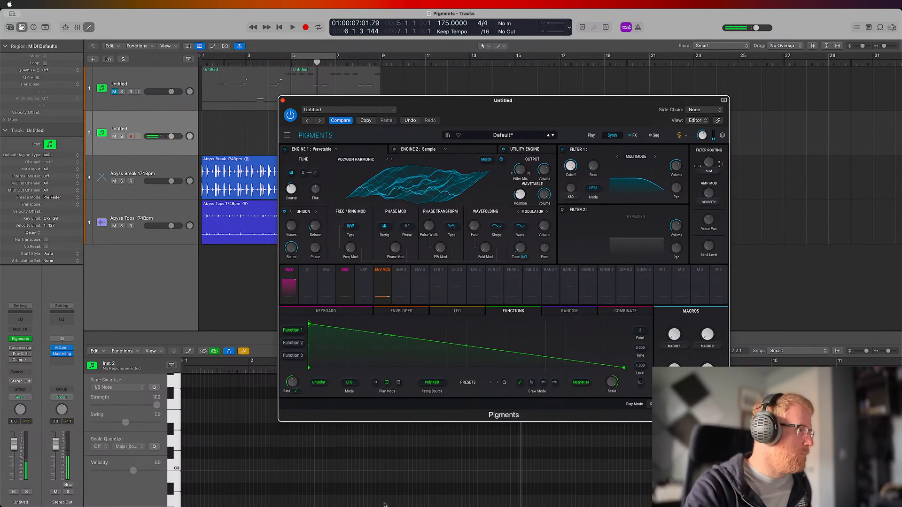
# Step: Assign LFO 1 to modulate Engine 1's wavetable position
pyautogui.click(328, 491)
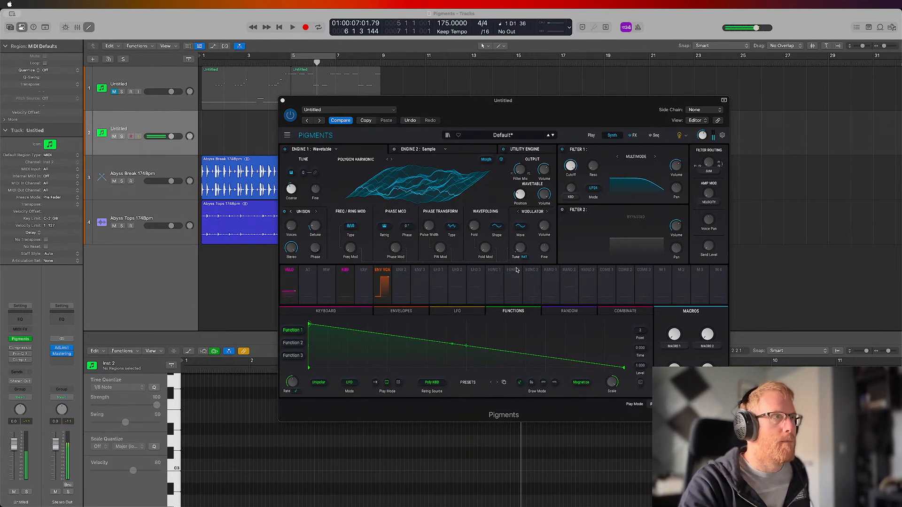
pyautogui.click(624, 110)
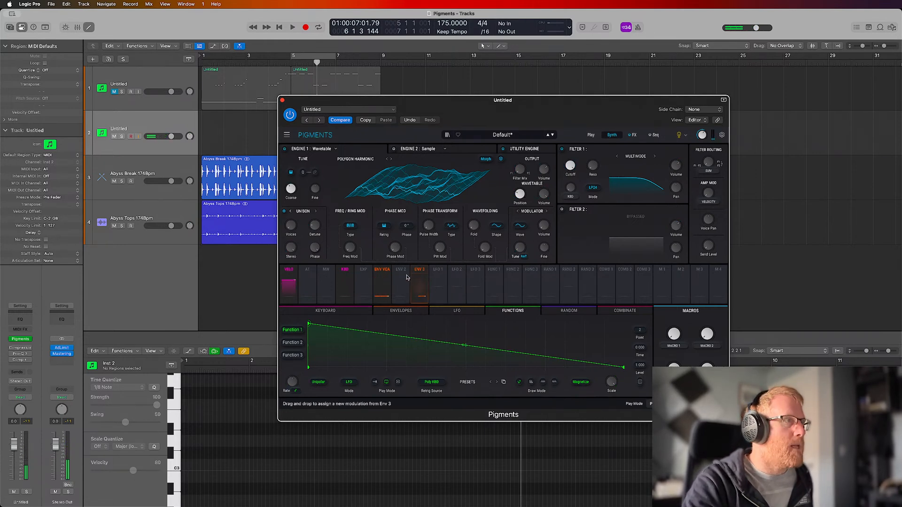
pyautogui.click(438, 284)
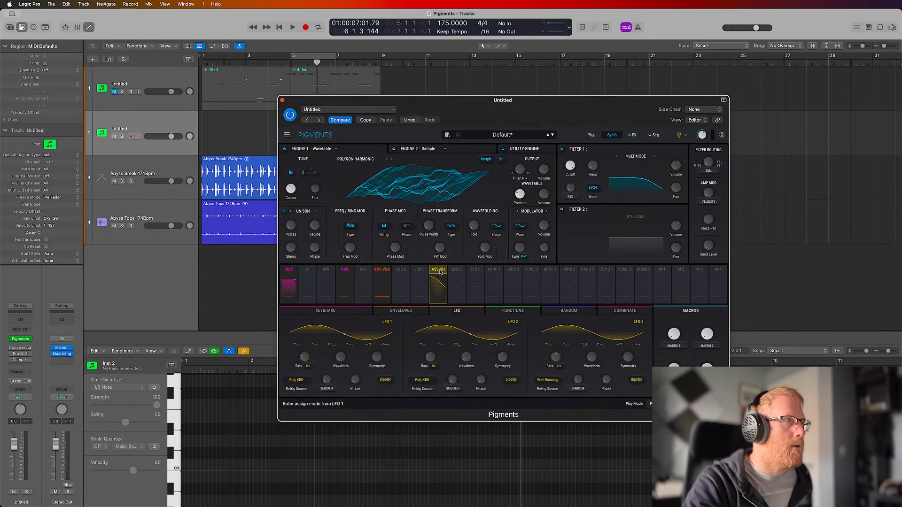
pyautogui.moveTo(441, 289); pyautogui.dragTo(522, 195)
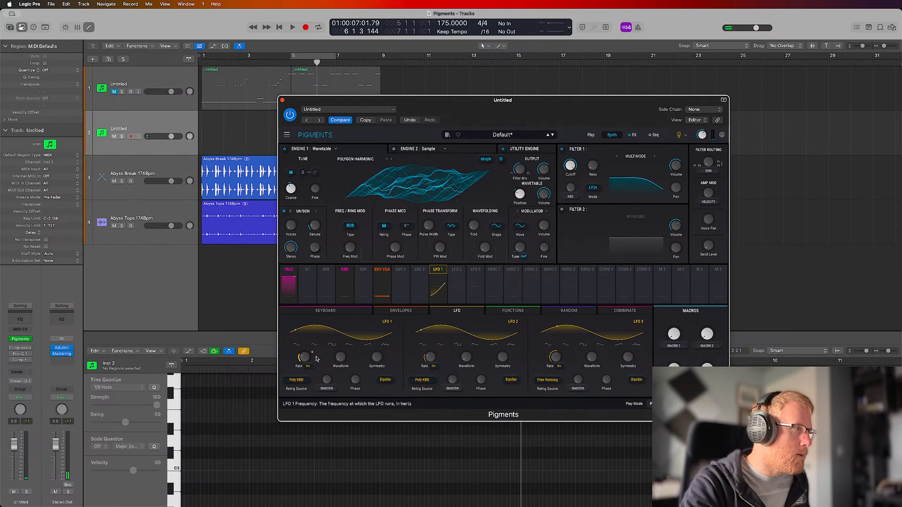
# Step: Adjust LFO 1's rate and set its rate type to Sync while auditioning the wavetable movement
pyautogui.moveTo(306, 359); pyautogui.dragTo(305, 361)
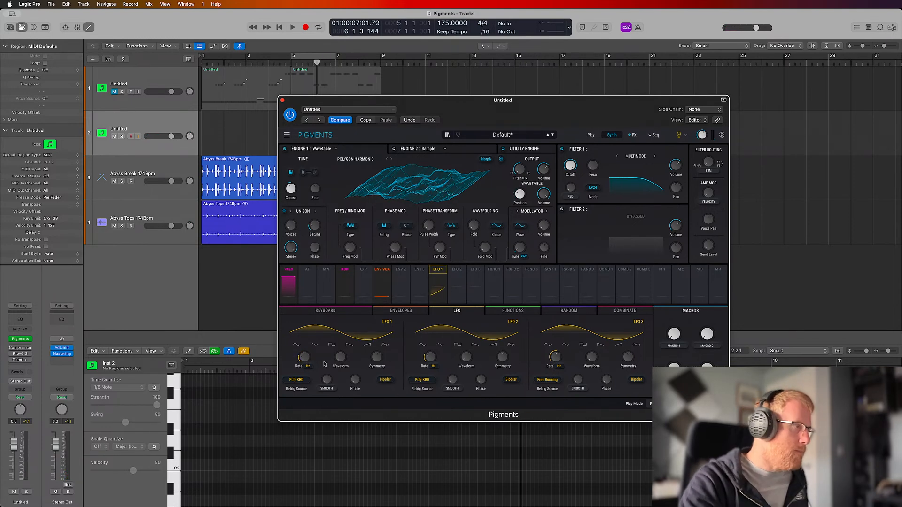
pyautogui.click(307, 366)
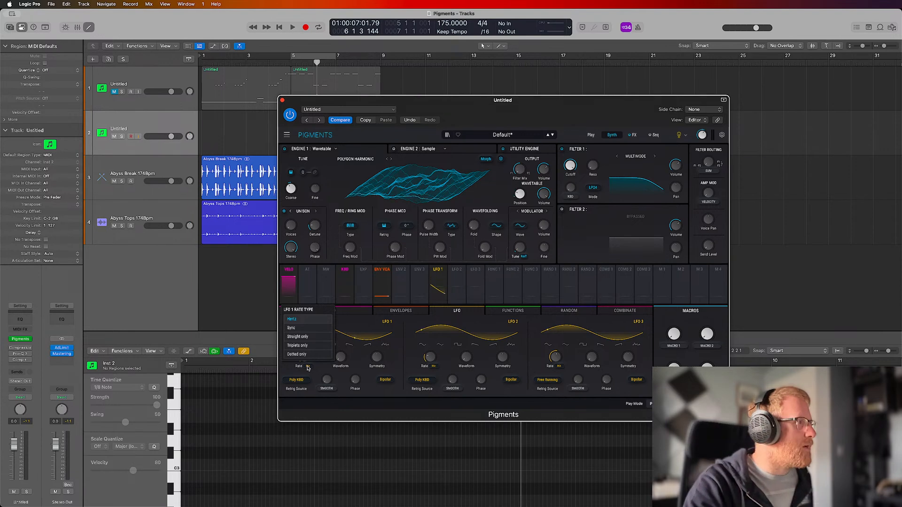
pyautogui.click(309, 329)
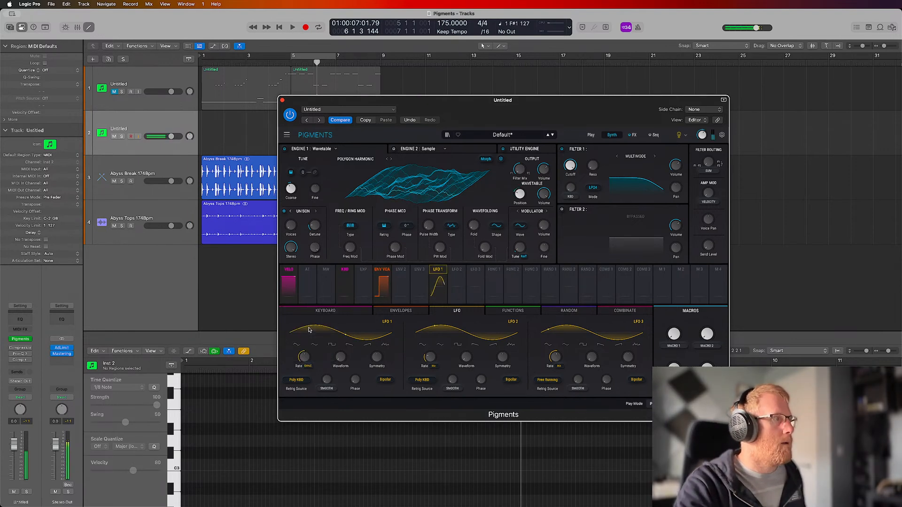
pyautogui.moveTo(312, 352)
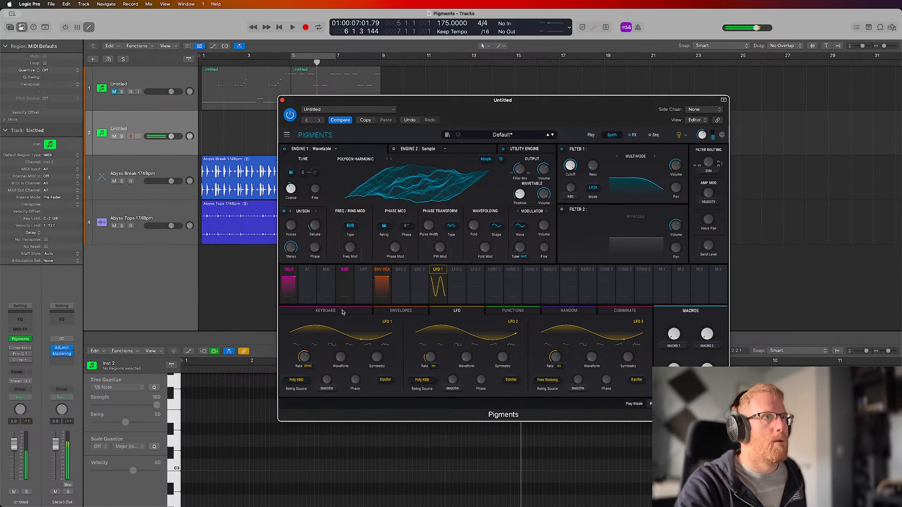
# Step: Try the Jup-8 type on Filter 1 with the cutoff at 20000 Hz, check its filter modes, and return to MultiMode
pyautogui.click(640, 156)
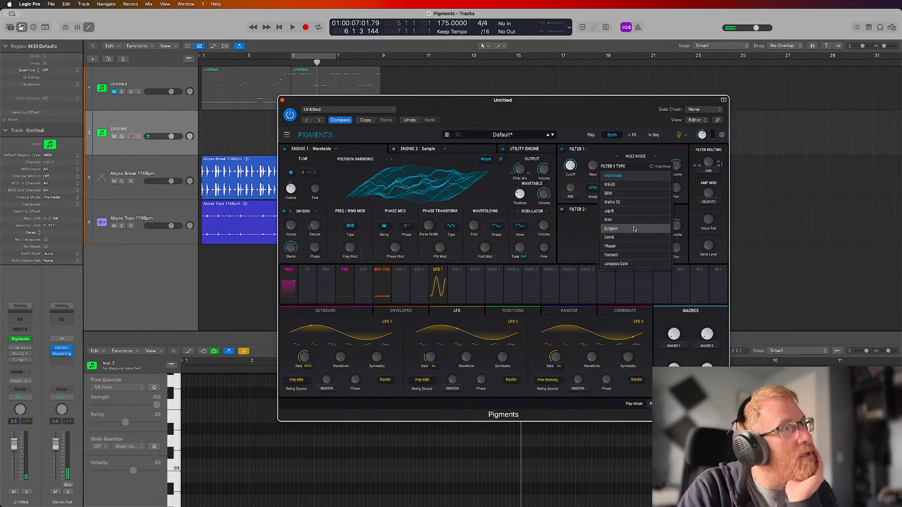
pyautogui.click(624, 212)
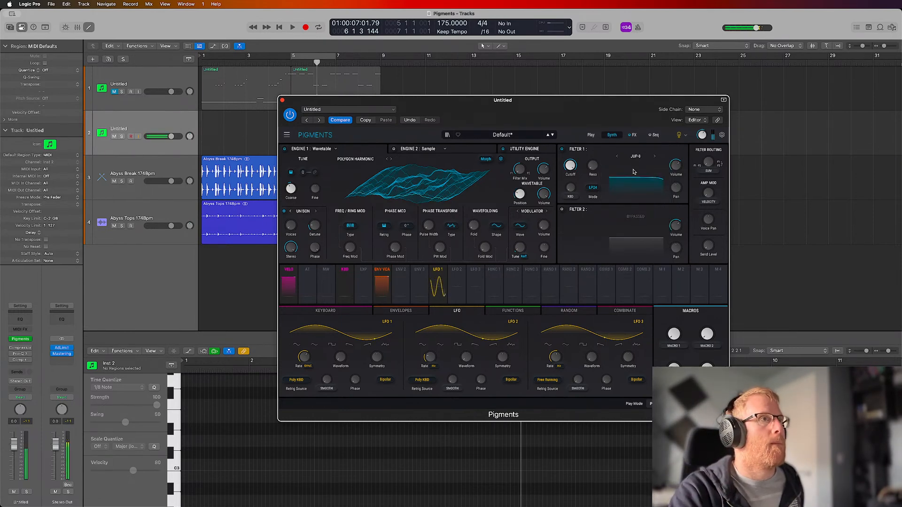
pyautogui.moveTo(571, 165)
pyautogui.mouseDown()
pyautogui.moveTo(571, 211)
pyautogui.moveTo(571, 165)
pyautogui.mouseUp()
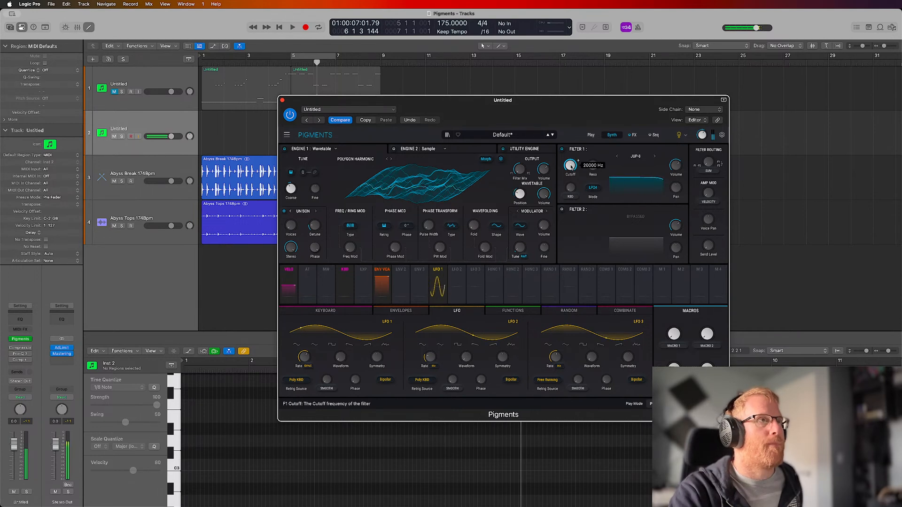
pyautogui.click(596, 187)
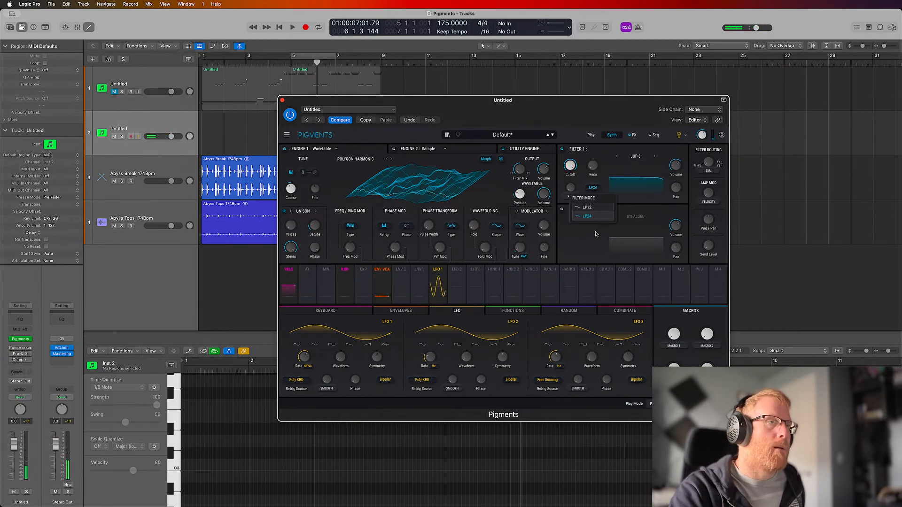
pyautogui.click(639, 157)
pyautogui.click(640, 157)
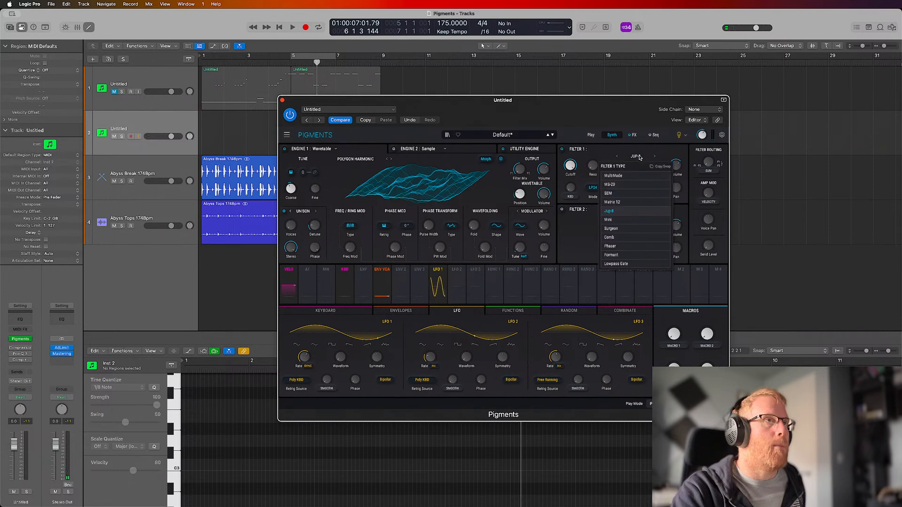
pyautogui.click(613, 176)
# Step: Try the BP12 mode on Filter 1 and sweep its cutoff to about 163 Hz
pyautogui.click(593, 189)
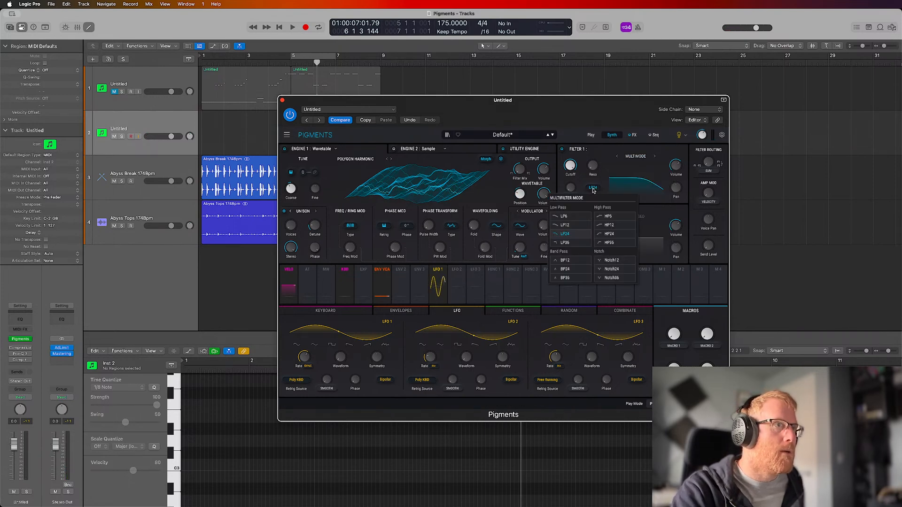
pyautogui.click(565, 260)
pyautogui.moveTo(574, 169); pyautogui.dragTo(574, 212)
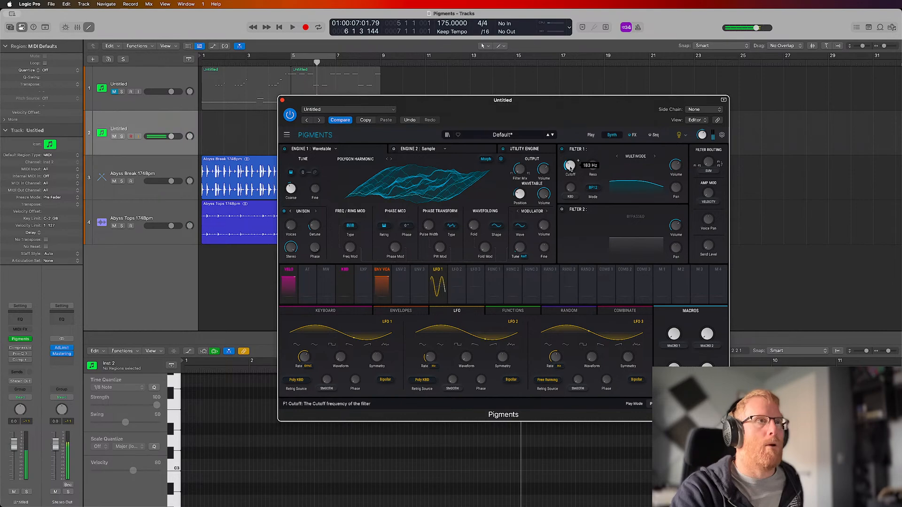
# Step: Move the Pigments window clear of the piano roll and switch Filter 1's mode to LP24
pyautogui.moveTo(466, 99); pyautogui.dragTo(490, 51)
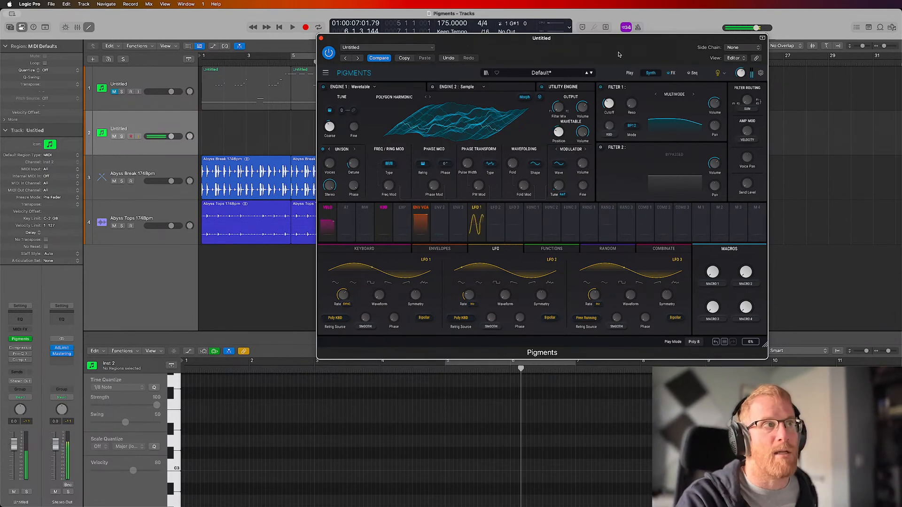
pyautogui.click(632, 126)
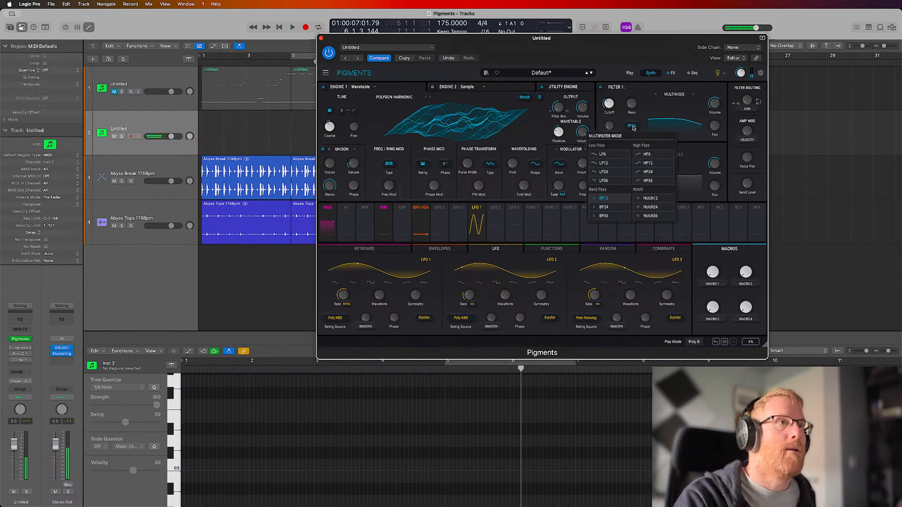
pyautogui.click(612, 173)
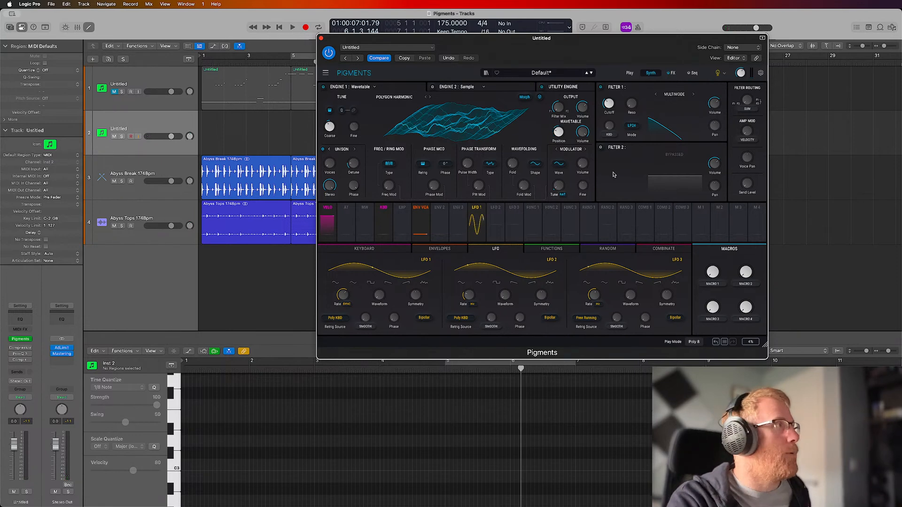
# Step: Unmute track 1, play its bassline against the drum loops as a reference, and mute the track again
pyautogui.click(123, 94)
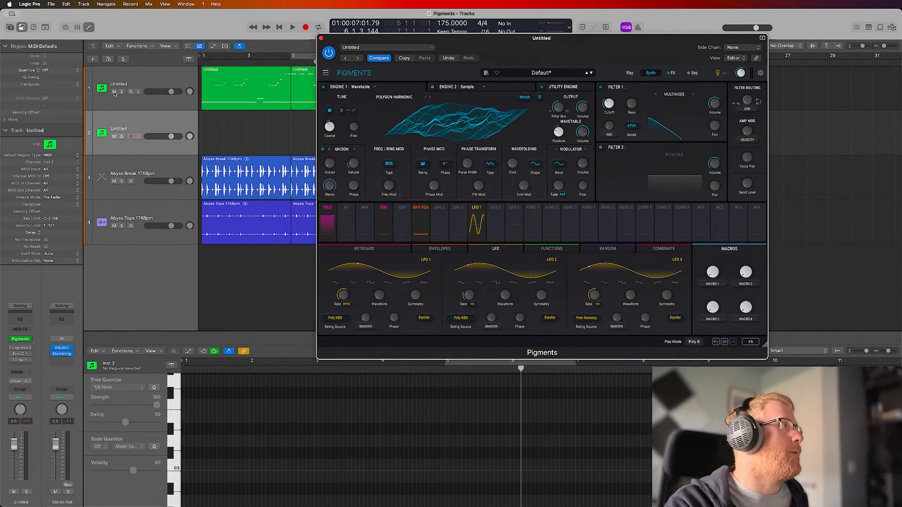
pyautogui.click(207, 73)
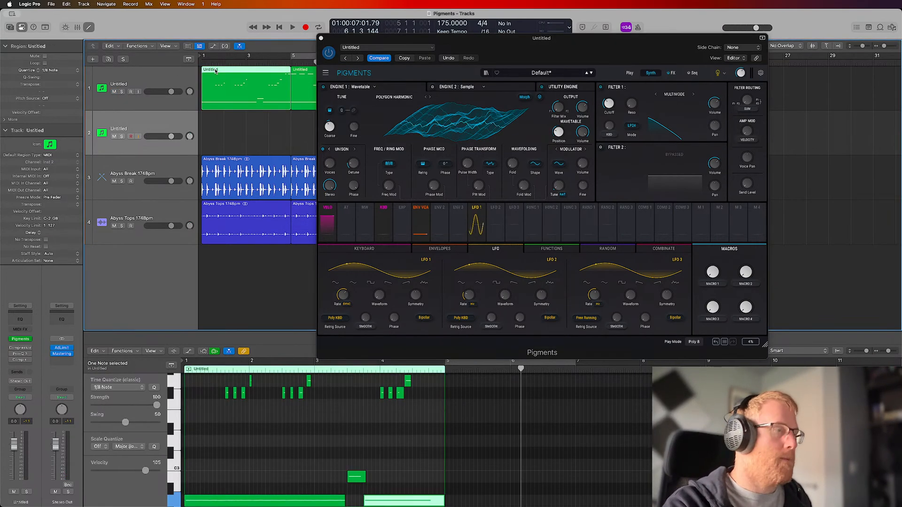
pyautogui.press('space')
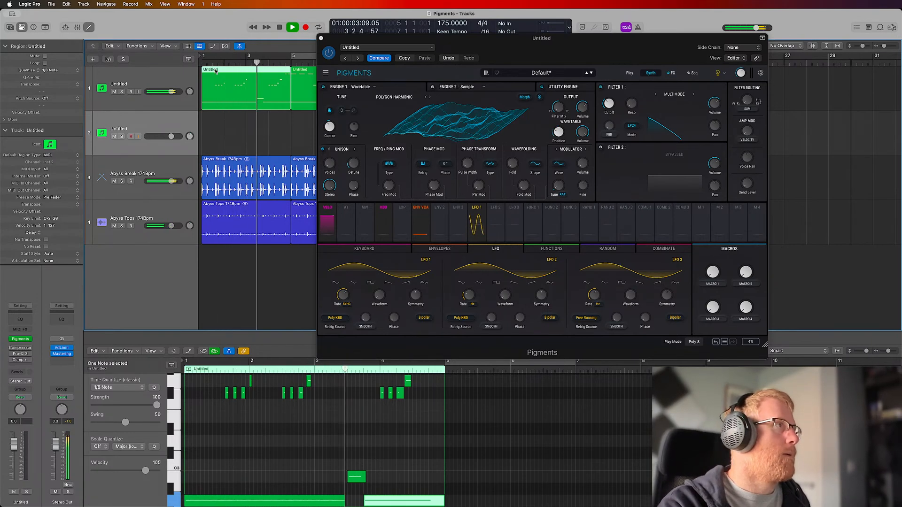
pyautogui.press('space')
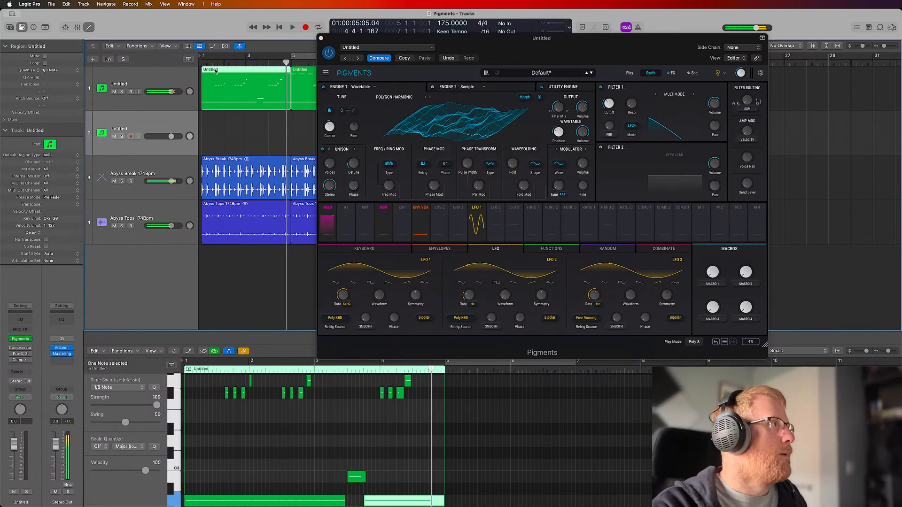
pyautogui.click(126, 105)
pyautogui.click(113, 92)
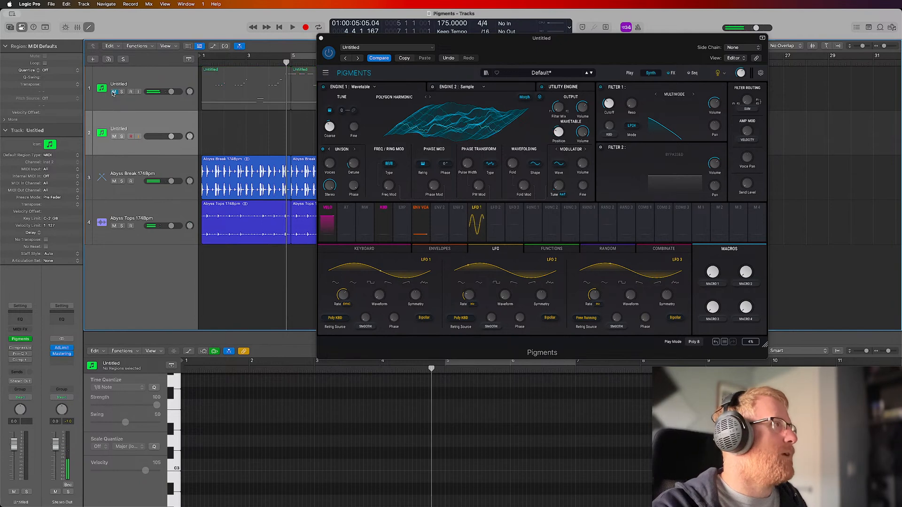
pyautogui.press('space')
pyautogui.press('space')
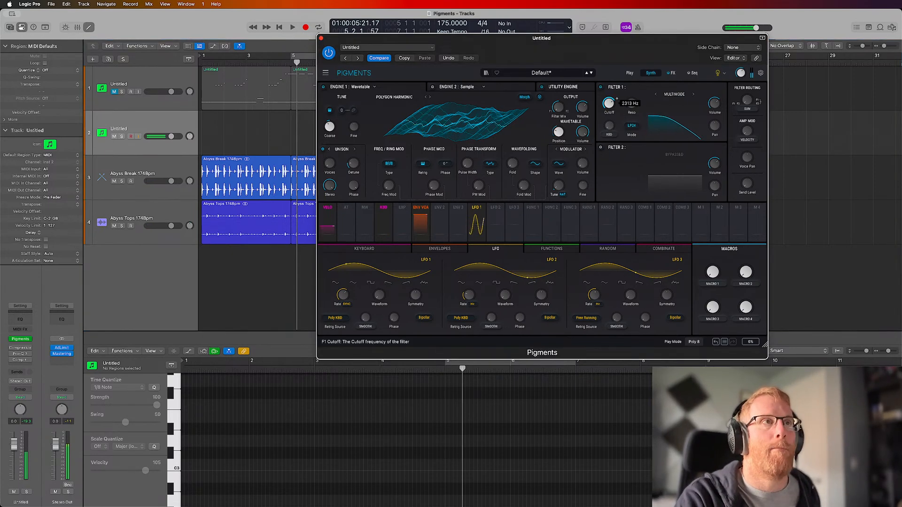
# Step: Lower Filter 1's low-pass cutoff to about 1046 Hz, and try the Notch12 mode while sweeping the cutoff
pyautogui.moveTo(636, 111); pyautogui.dragTo(639, 99)
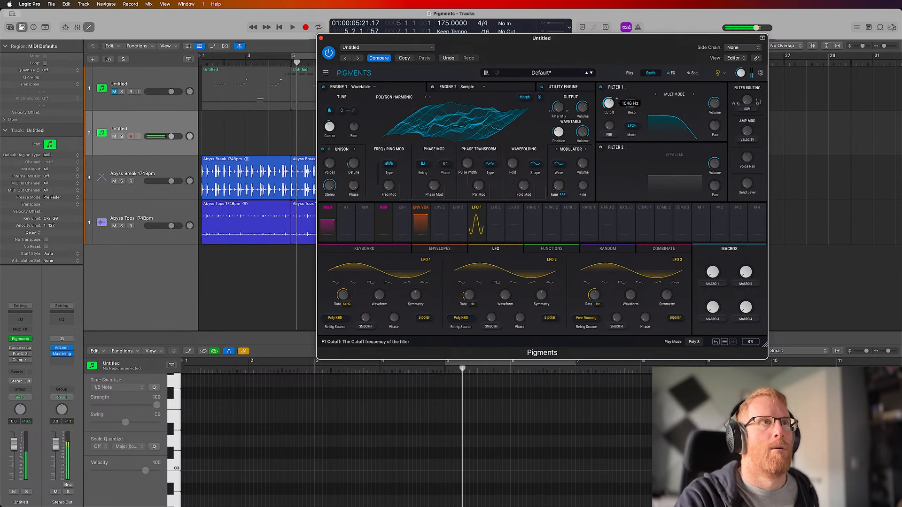
pyautogui.click(678, 95)
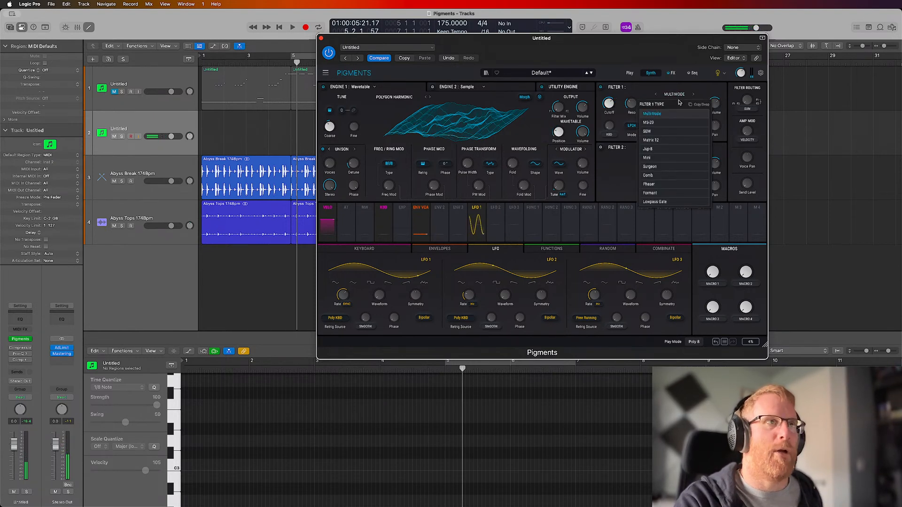
pyautogui.click(652, 114)
pyautogui.click(631, 126)
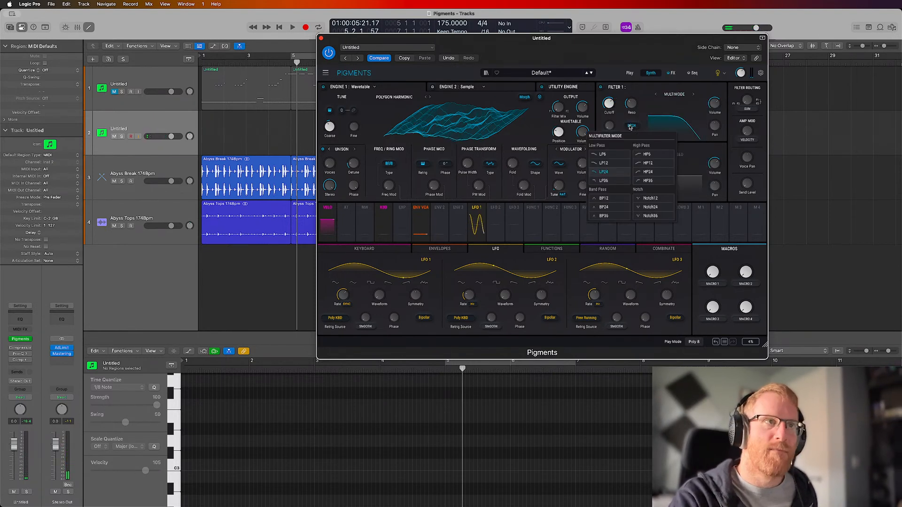
pyautogui.click(650, 198)
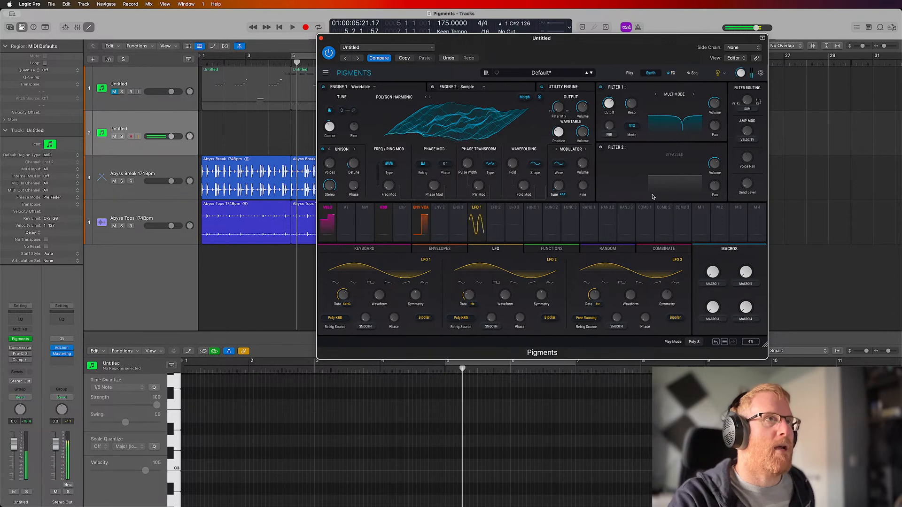
pyautogui.moveTo(609, 113); pyautogui.dragTo(609, 123)
# Step: Set Filter 1's mode to Notch36 and sweep its cutoff while auditioning the sound
pyautogui.click(632, 125)
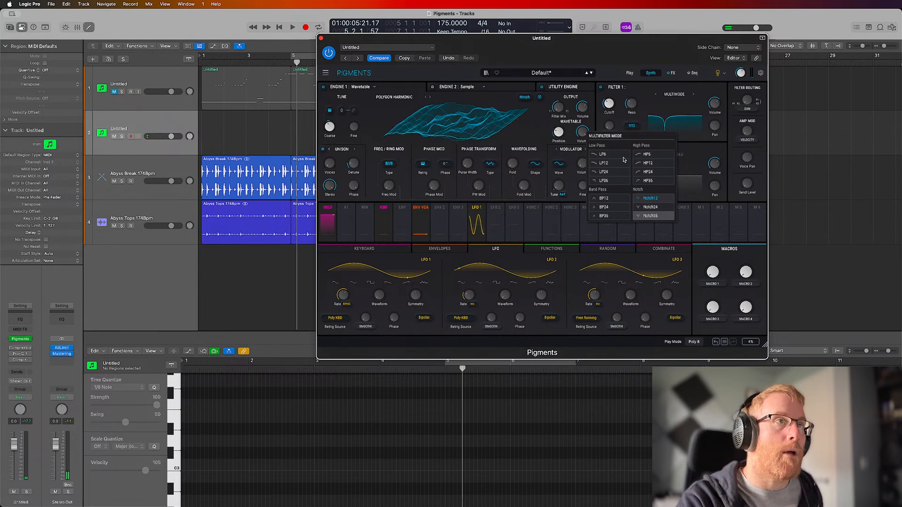
pyautogui.click(650, 216)
pyautogui.moveTo(610, 108); pyautogui.dragTo(610, 110)
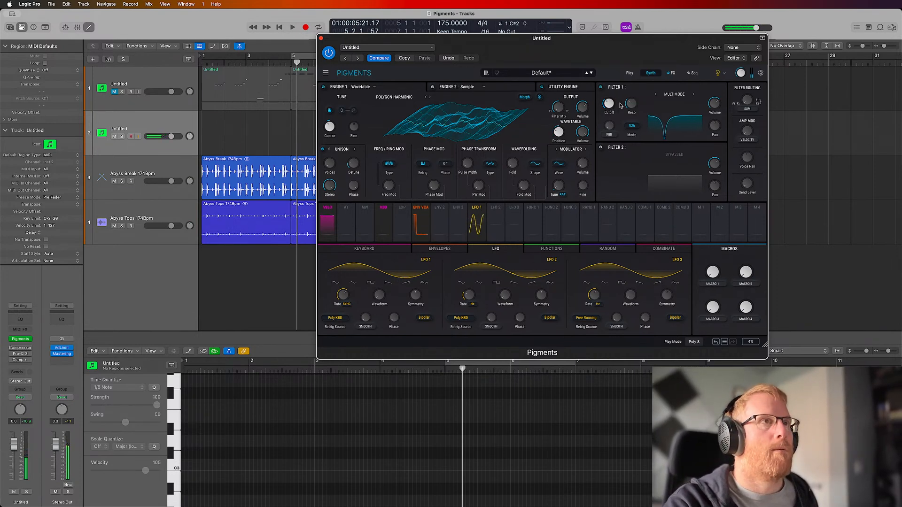
# Step: Assign LFO 2 to modulate Filter 1's cutoff by about 0.23
pyautogui.click(498, 210)
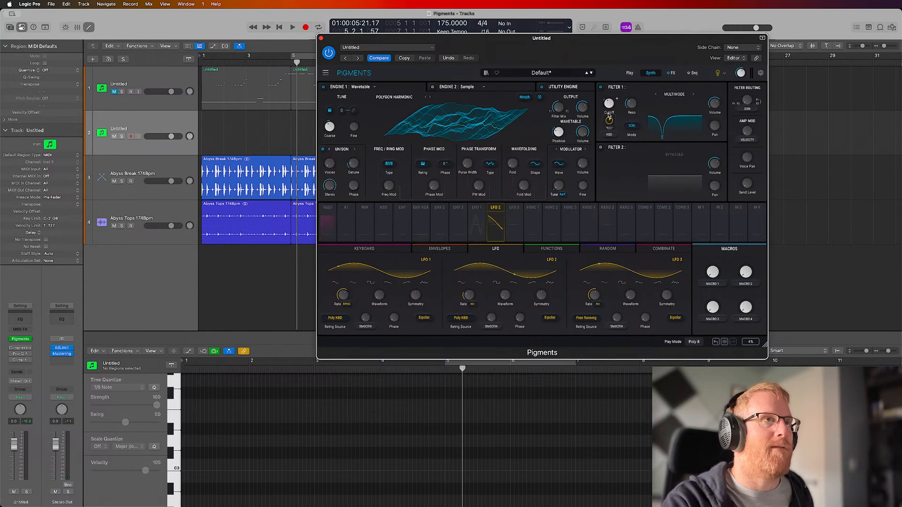
pyautogui.moveTo(608, 114); pyautogui.dragTo(609, 109)
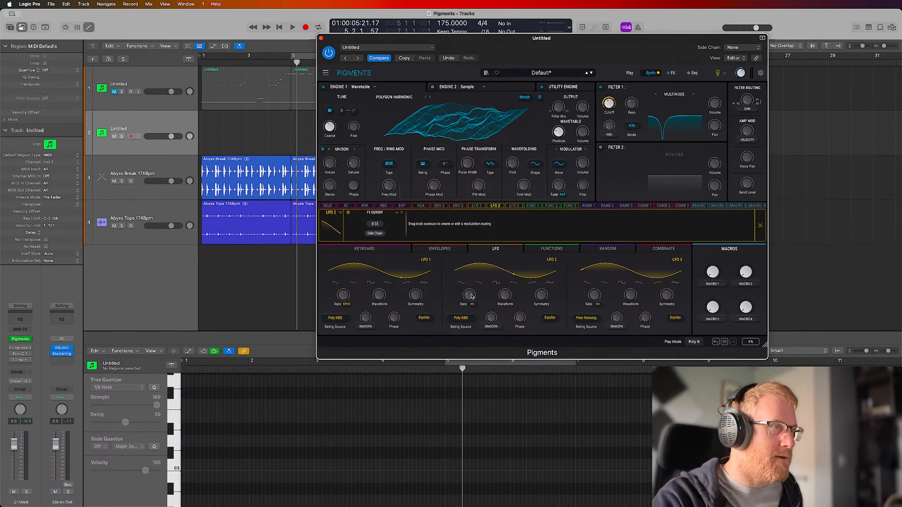
# Step: Set LFO 2's rate type to tempo sync with a rate of 1/8
pyautogui.click(473, 304)
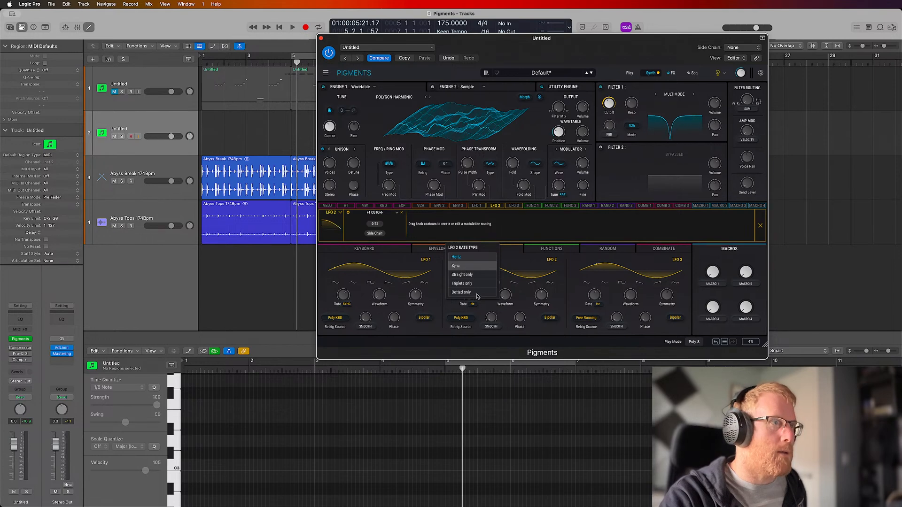
pyautogui.click(480, 305)
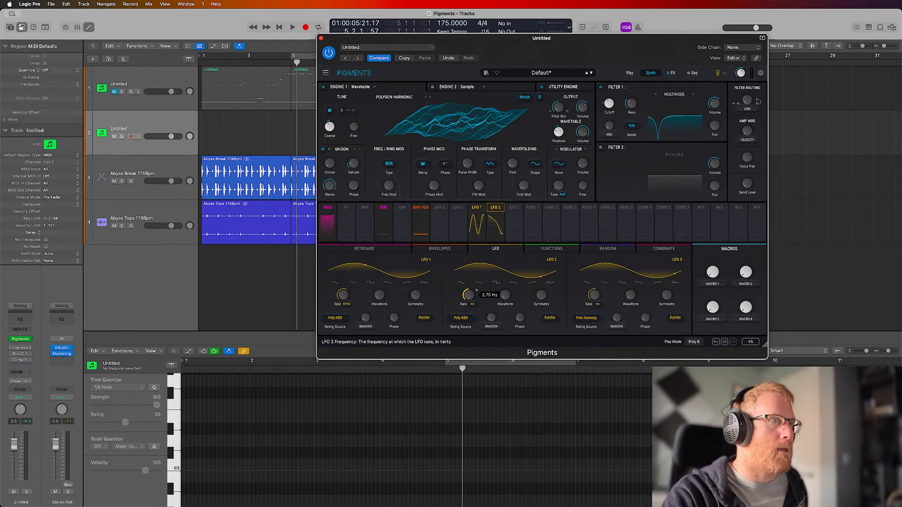
pyautogui.click(473, 304)
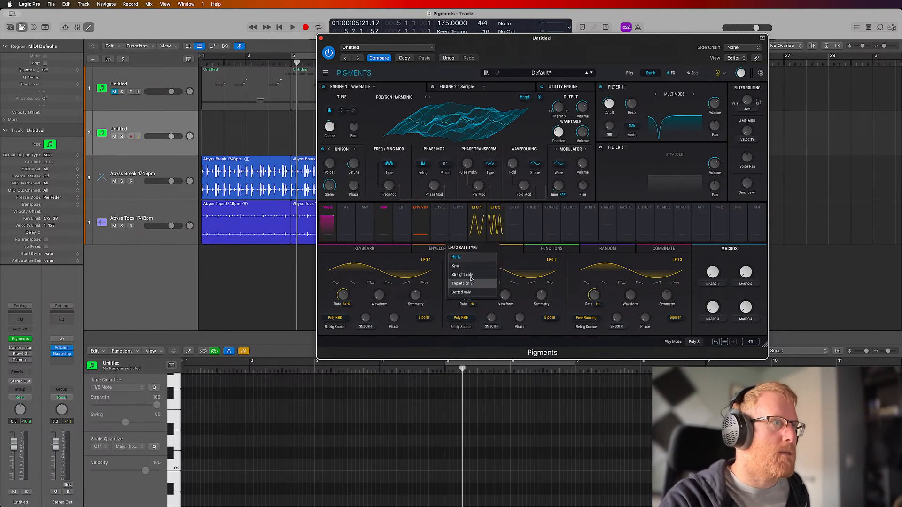
pyautogui.click(468, 283)
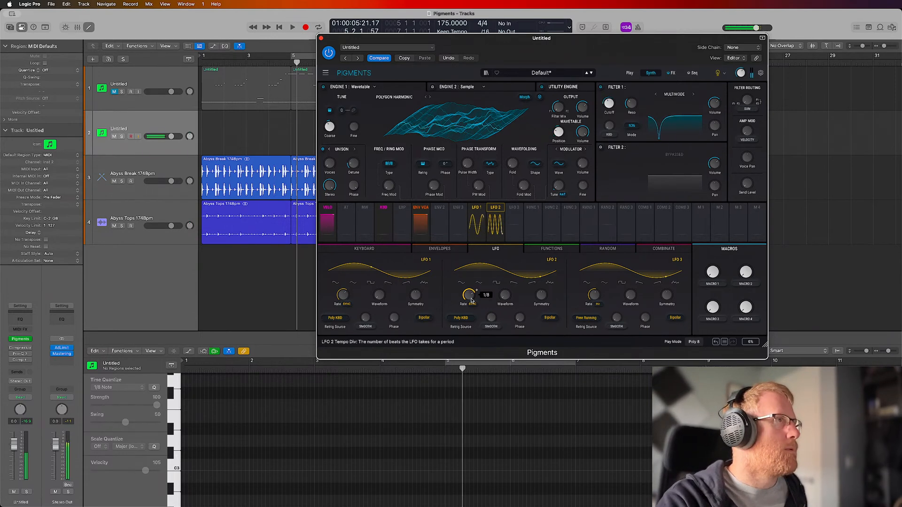
# Step: Change Engine 1's wavetable to Serial Tones and audition it with the LFO modulation
pyautogui.click(430, 97)
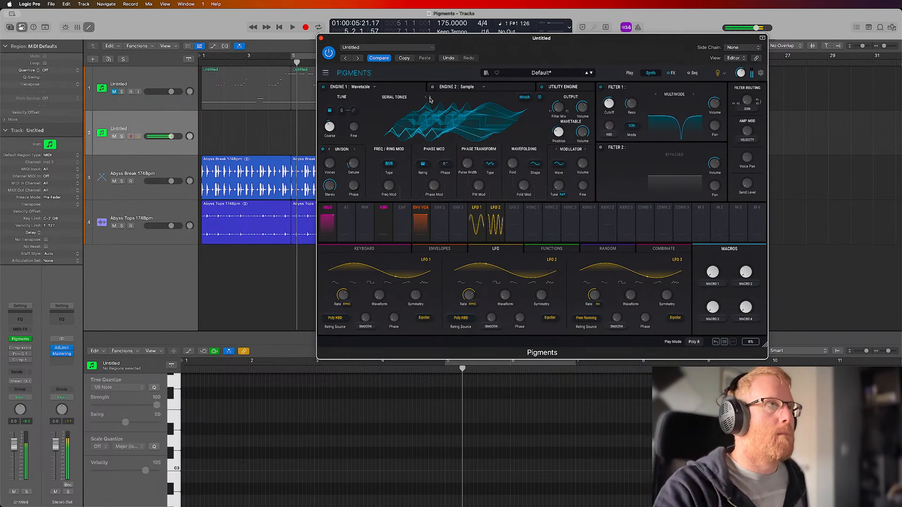
pyautogui.moveTo(559, 132)
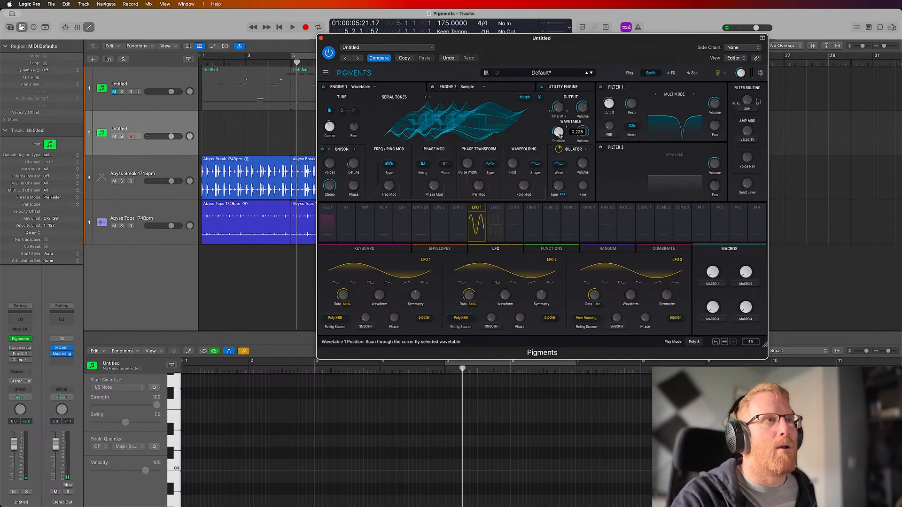
pyautogui.moveTo(560, 151)
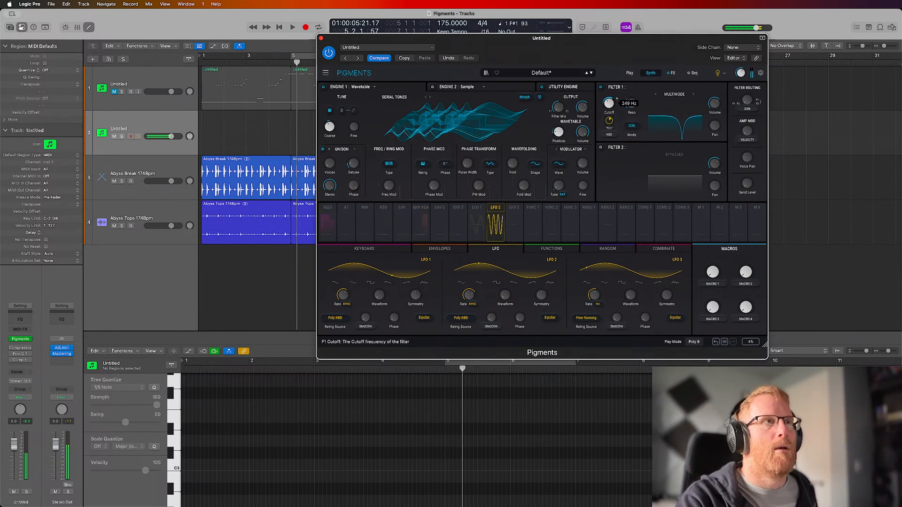
# Step: Raise Filter 1's cutoff and set its resonance to about 0.252 while auditioning the sound
pyautogui.moveTo(609, 103); pyautogui.dragTo(609, 85)
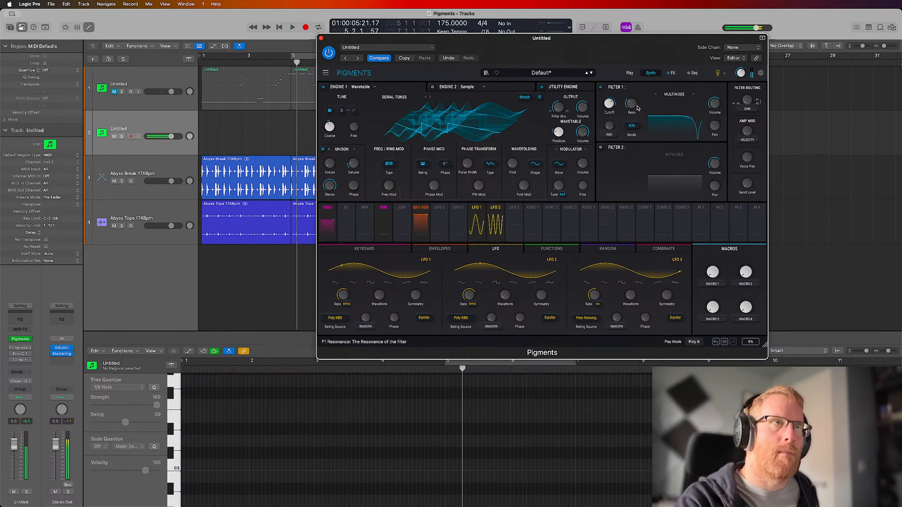
pyautogui.moveTo(632, 105); pyautogui.dragTo(633, 141)
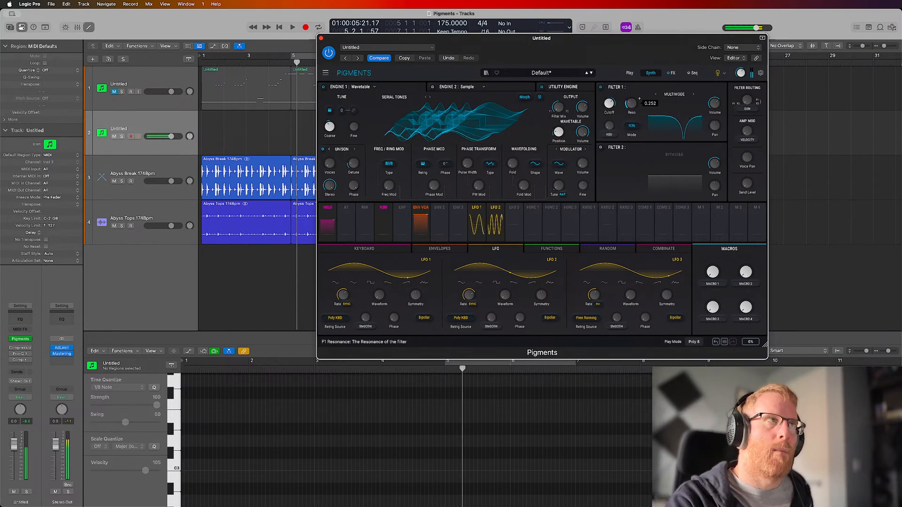
# Step: Switch Engine 2 to the Analog type and adjust Oscillator 1's coarse pitch
pyautogui.click(508, 89)
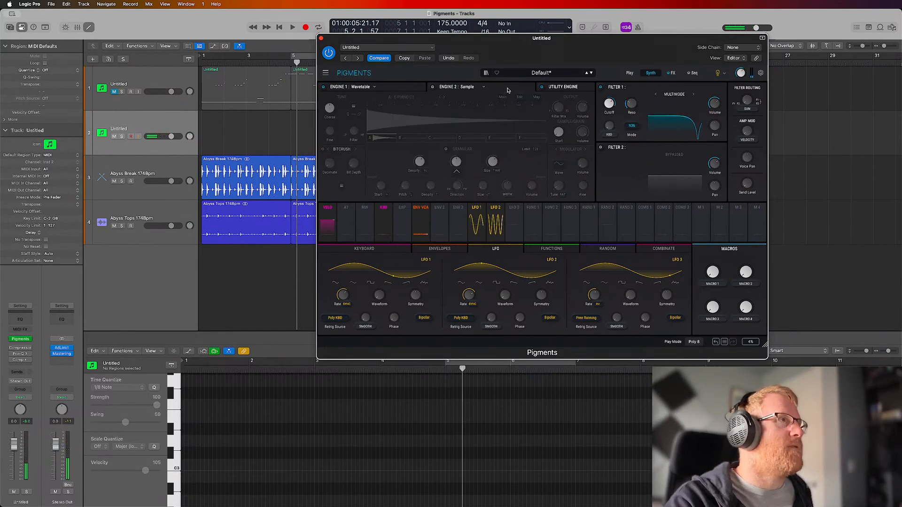
pyautogui.click(484, 88)
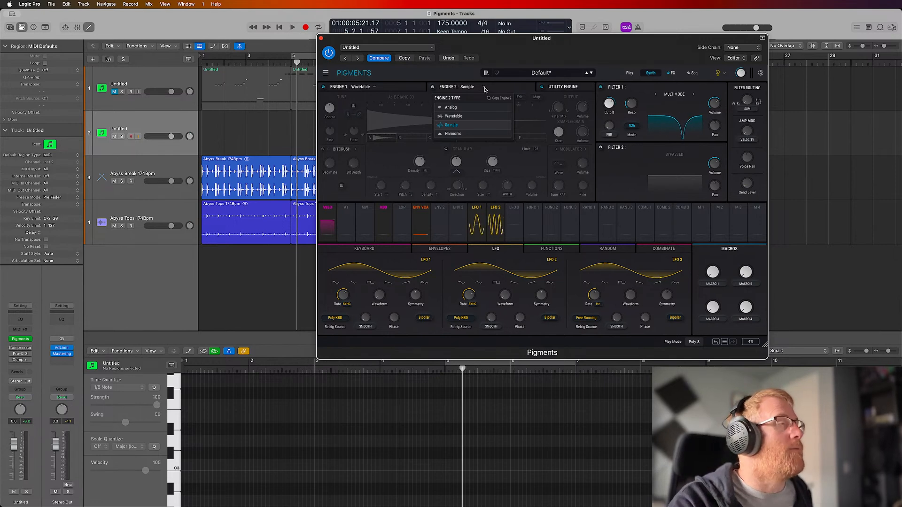
pyautogui.click(473, 110)
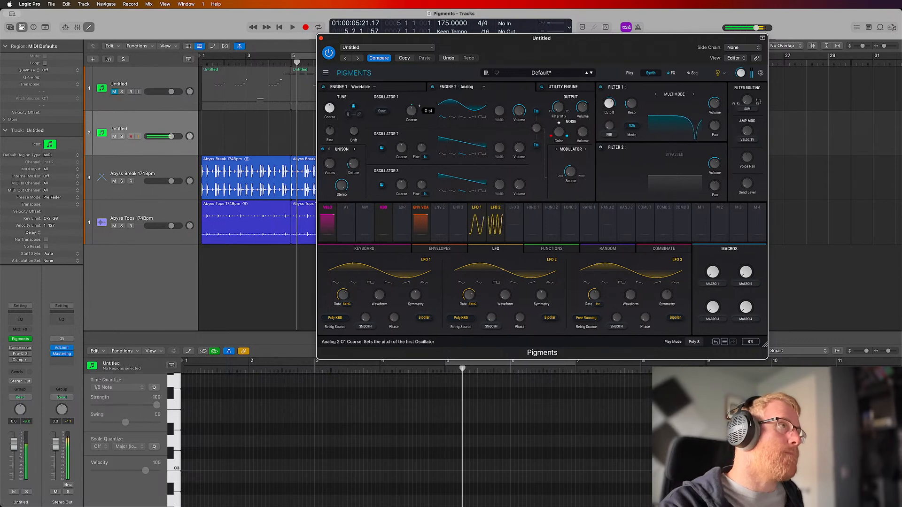
pyautogui.moveTo(411, 110); pyautogui.dragTo(411, 128)
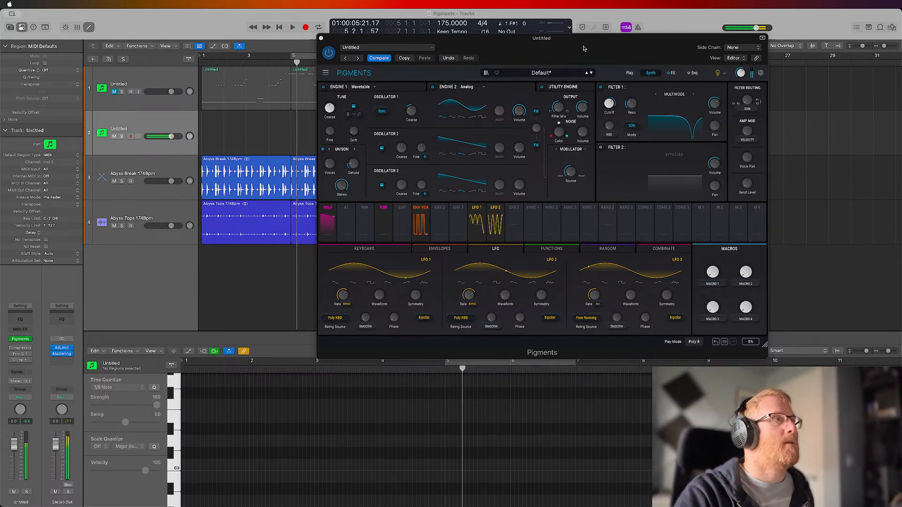
# Step: Enable Filter 2 and set the play mode to Legato
pyautogui.click(644, 42)
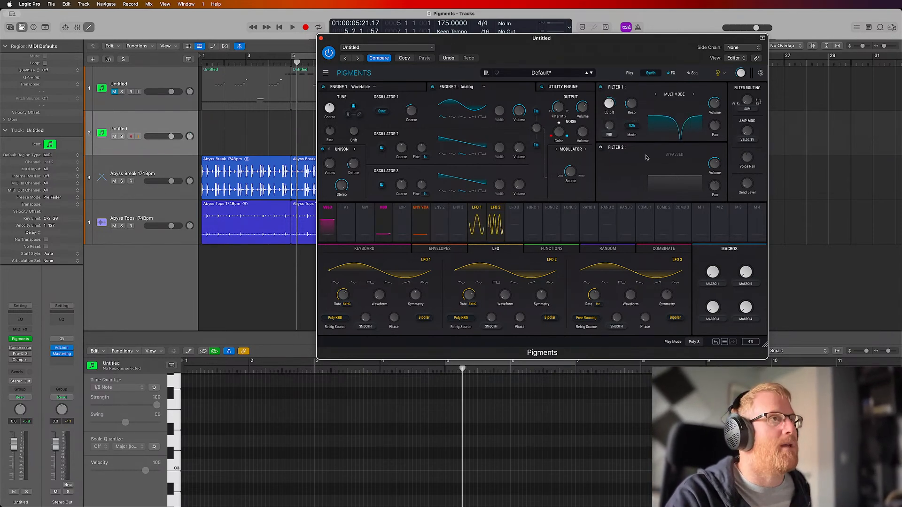
pyautogui.click(600, 148)
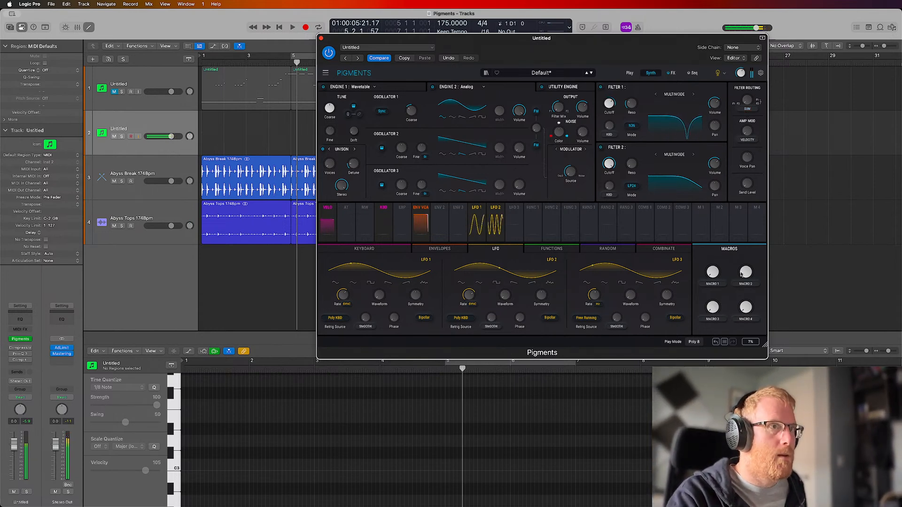
pyautogui.click(694, 342)
pyautogui.click(700, 369)
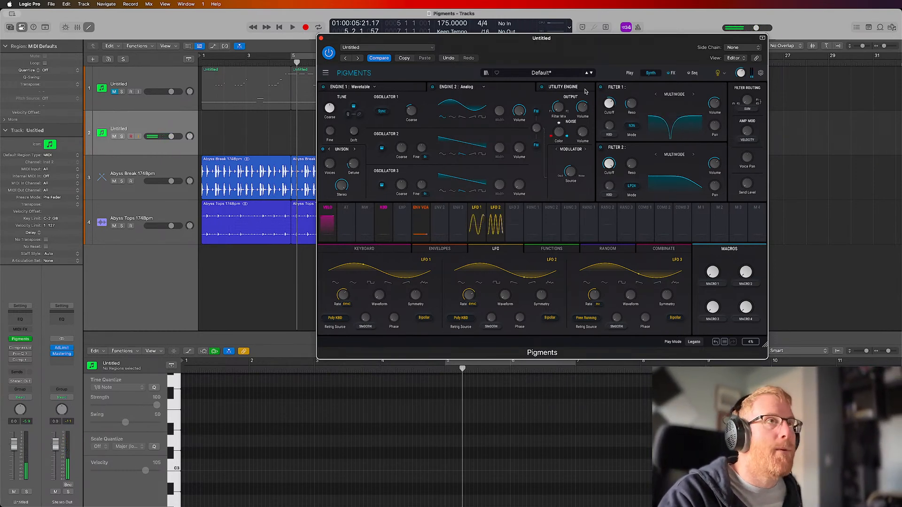
# Step: Shorten the Env VCA amplitude envelope, setting its decay to about 7 ms and adjusting its release
pyautogui.click(630, 73)
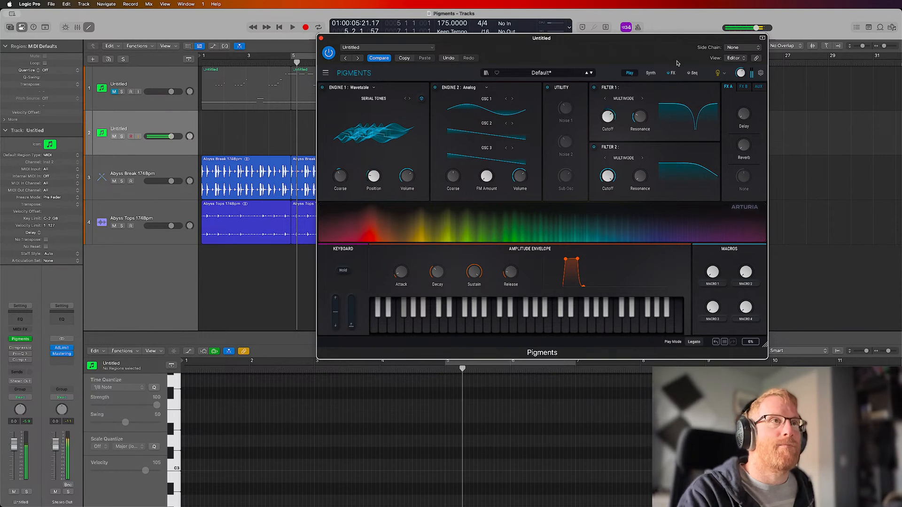
pyautogui.click(652, 73)
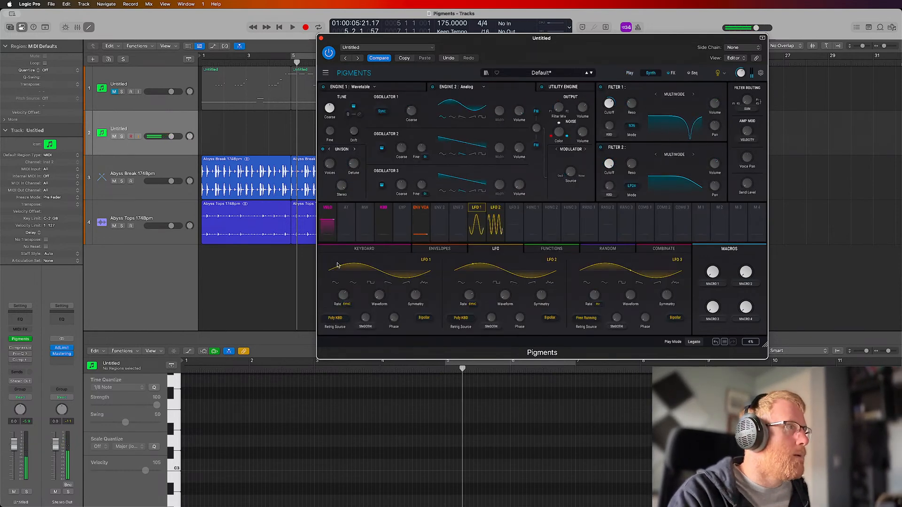
pyautogui.click(356, 251)
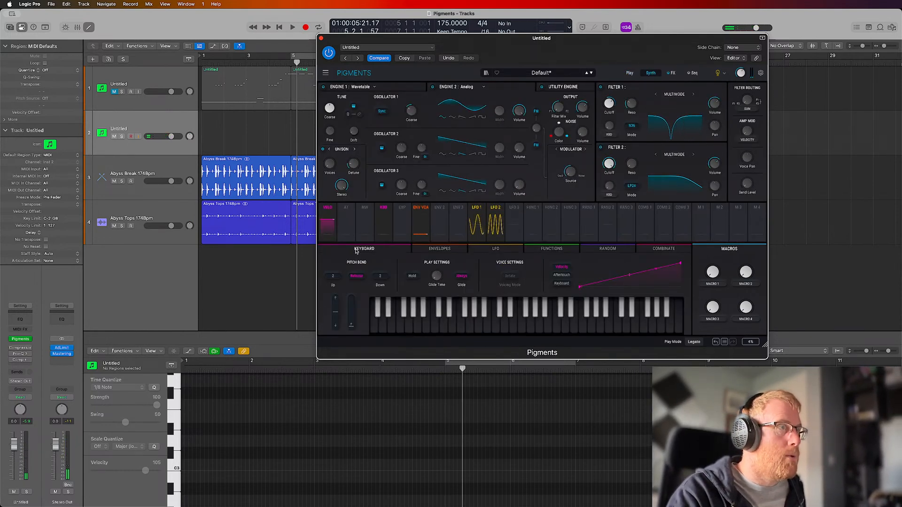
pyautogui.click(442, 252)
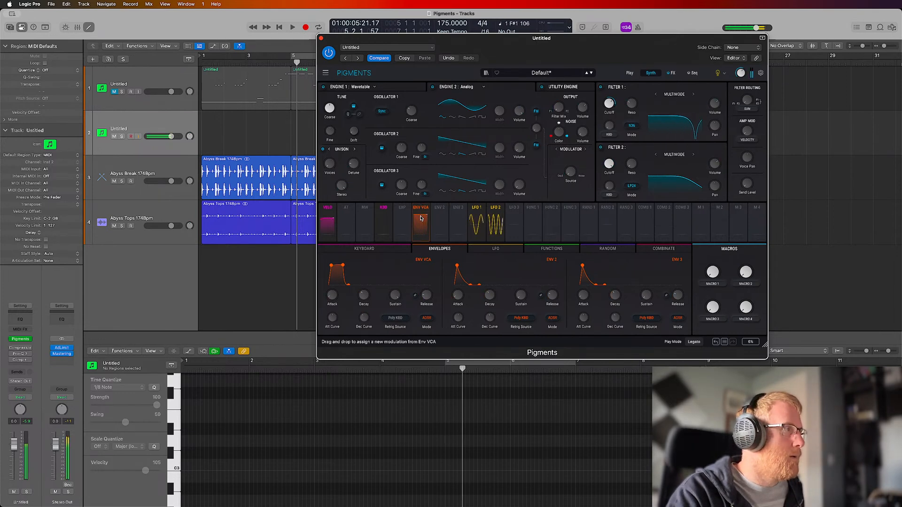
pyautogui.moveTo(333, 301); pyautogui.dragTo(365, 294)
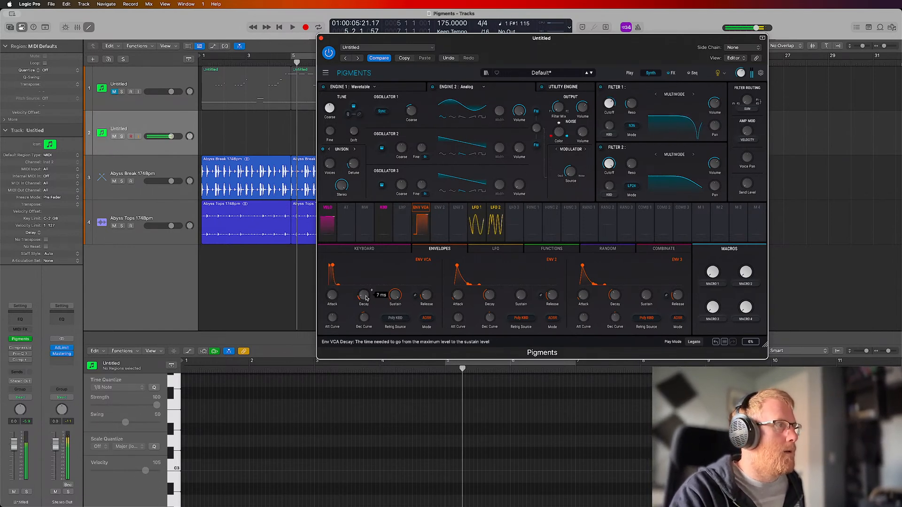
pyautogui.moveTo(427, 296); pyautogui.dragTo(427, 301)
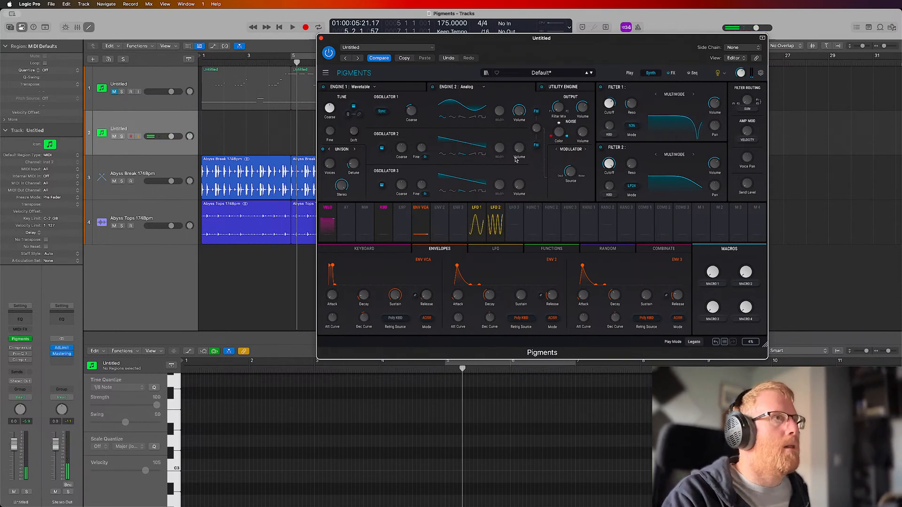
# Step: Add Engine 2's Oscillator 2 as a sine wave at 0.00 dB, adjusting its coarse pitch and its balance with Oscillator 1
pyautogui.moveTo(519, 152); pyautogui.dragTo(519, 114)
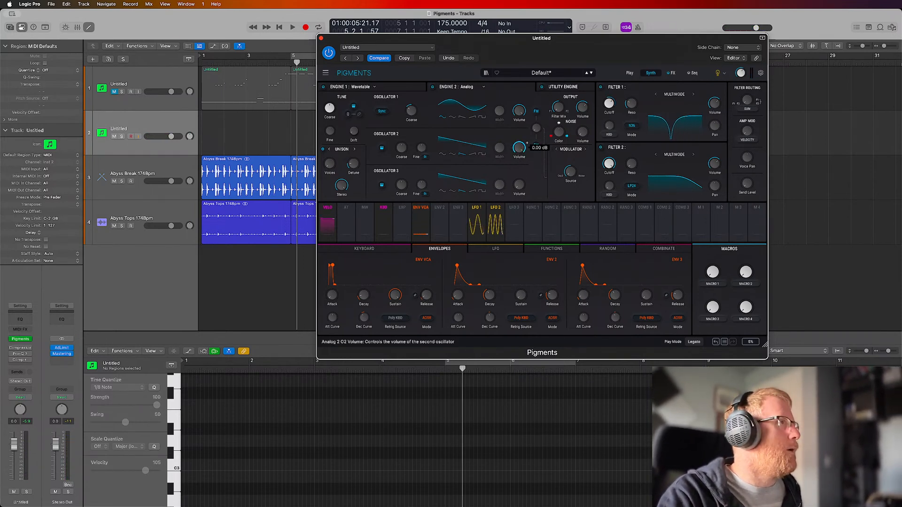
pyautogui.click(441, 156)
pyautogui.moveTo(401, 147); pyautogui.dragTo(402, 171)
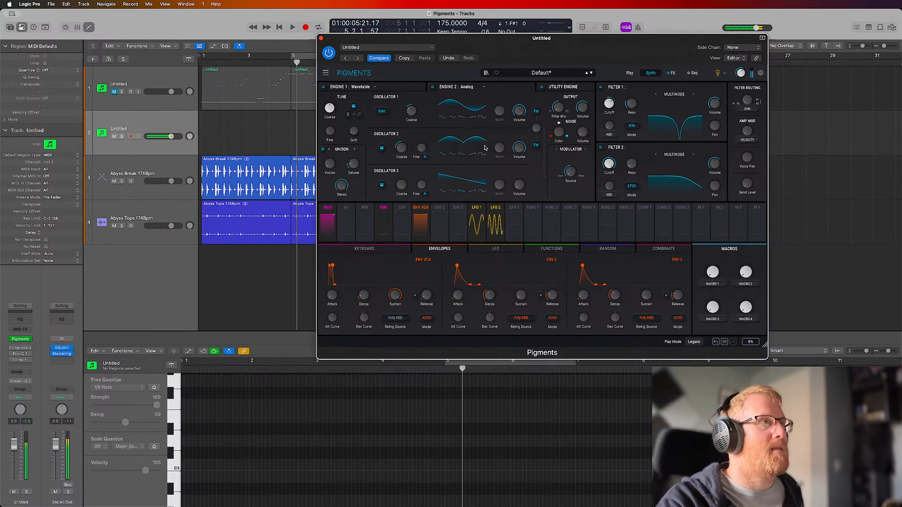
pyautogui.moveTo(521, 110); pyautogui.dragTo(520, 112)
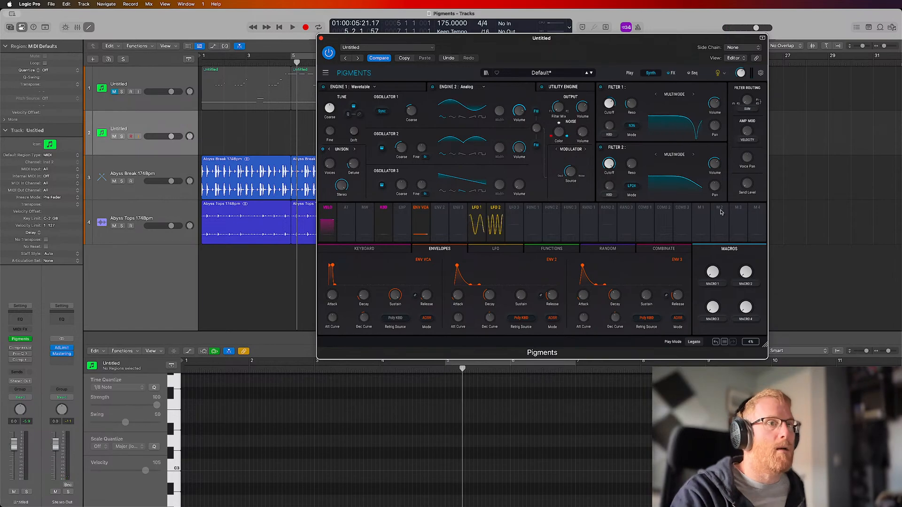
# Step: Reposition the synth window over the arrangement and display the patch's effects section
pyautogui.moveTo(765, 345); pyautogui.dragTo(722, 331)
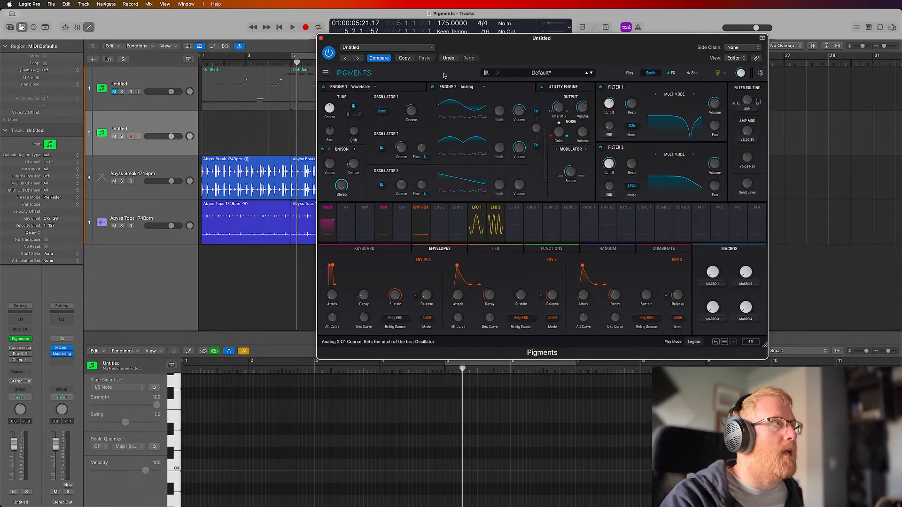
pyautogui.moveTo(522, 45); pyautogui.dragTo(516, 44)
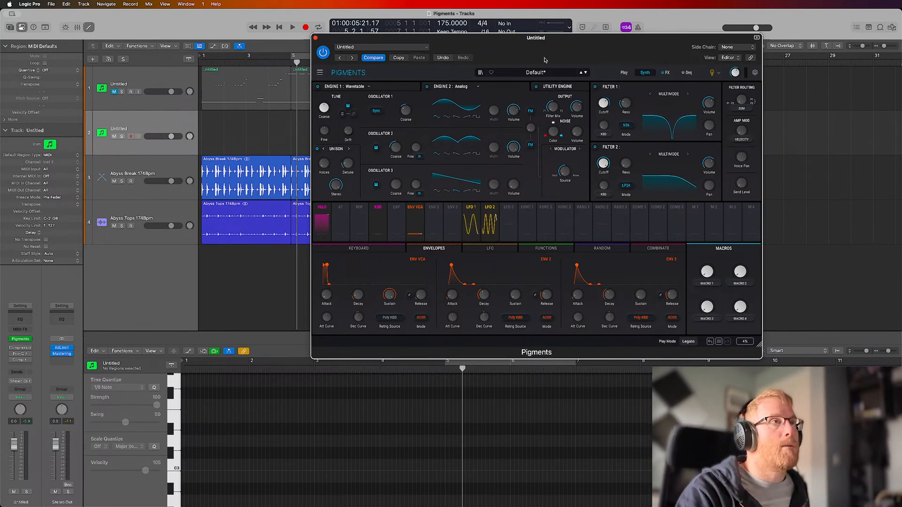
pyautogui.moveTo(526, 51); pyautogui.dragTo(478, 45)
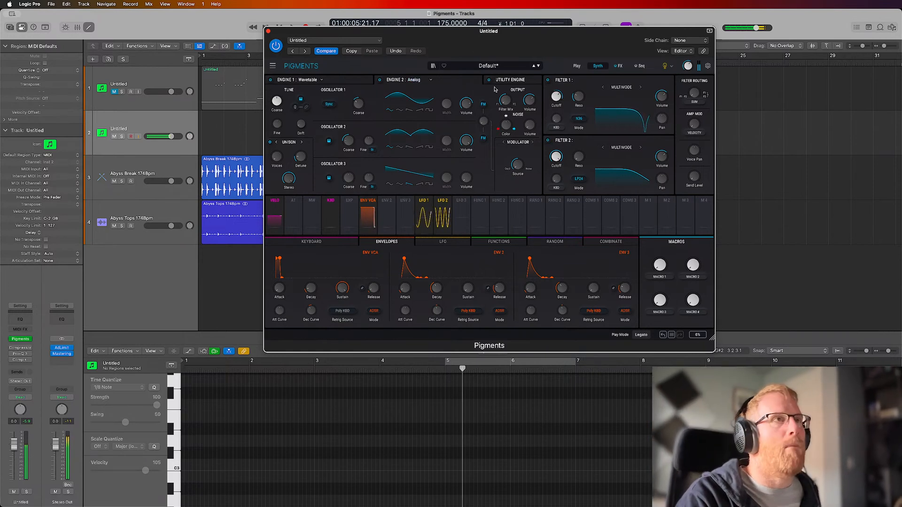
pyautogui.click(620, 68)
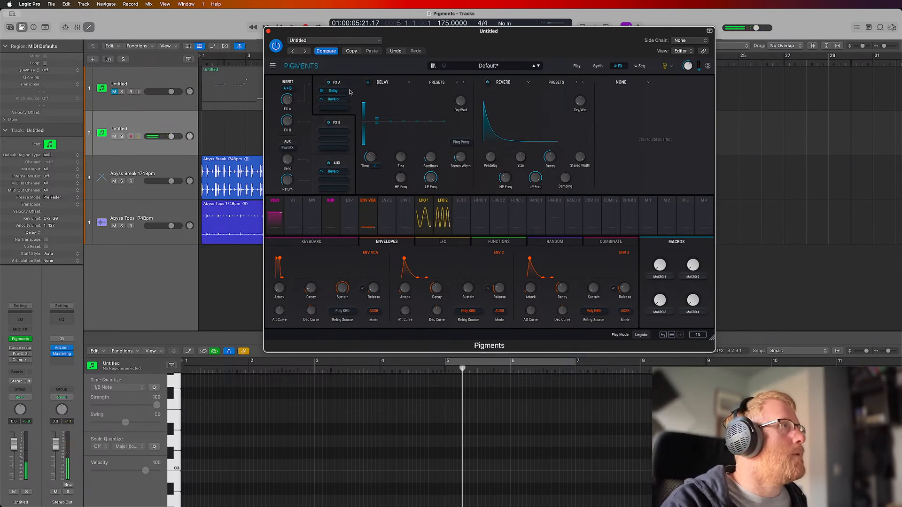
# Step: Try bypassing FX A's Delay, and move it to the third slot and back to the first
pyautogui.click(322, 92)
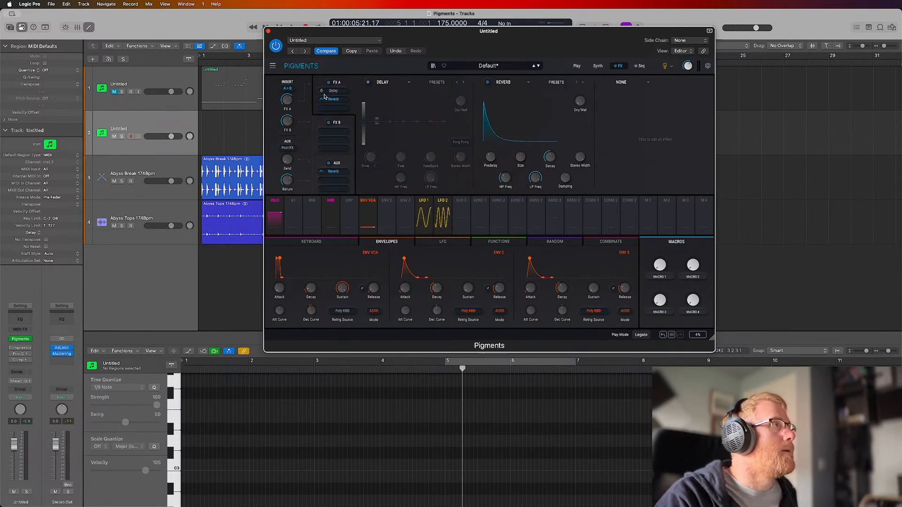
pyautogui.click(346, 92)
pyautogui.moveTo(346, 92); pyautogui.dragTo(334, 108)
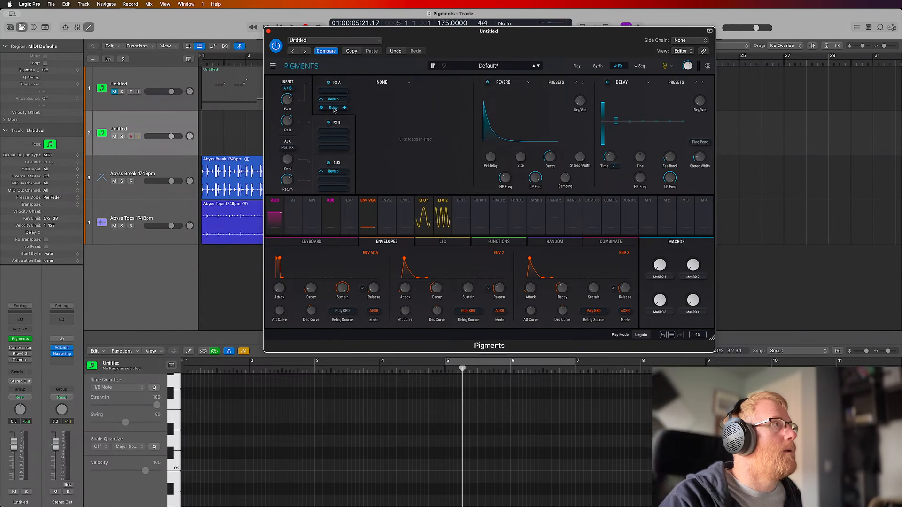
pyautogui.moveTo(334, 109); pyautogui.dragTo(337, 94)
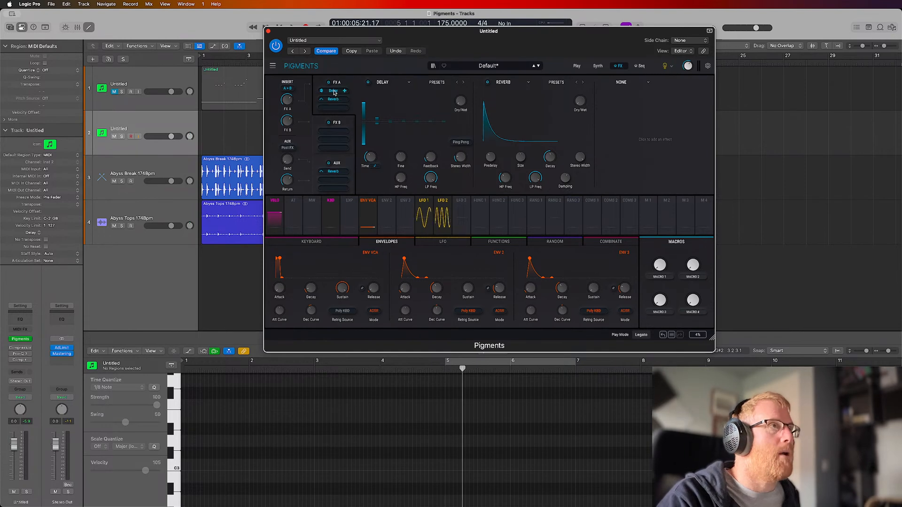
# Step: Replace the Delay in FX A's first slot with Distortion and raise its Soft Clip drive to about 29.9 dB
pyautogui.click(409, 83)
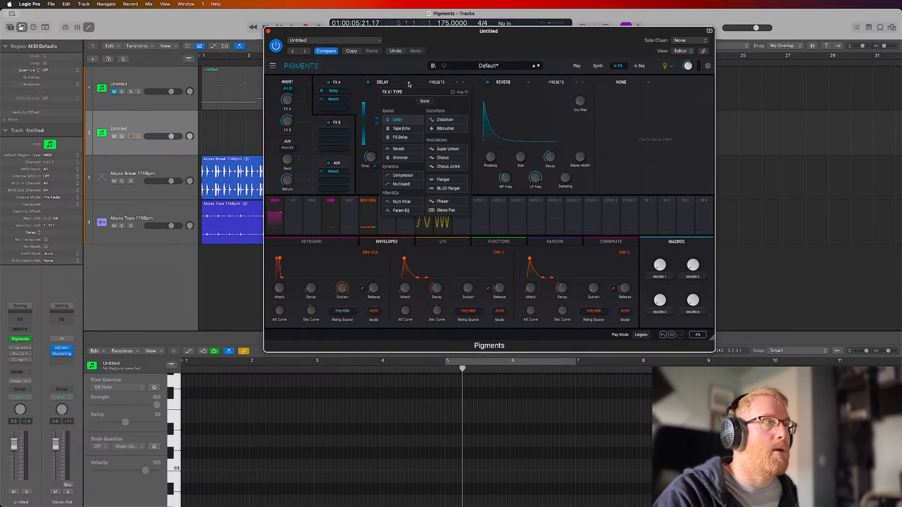
pyautogui.click(445, 120)
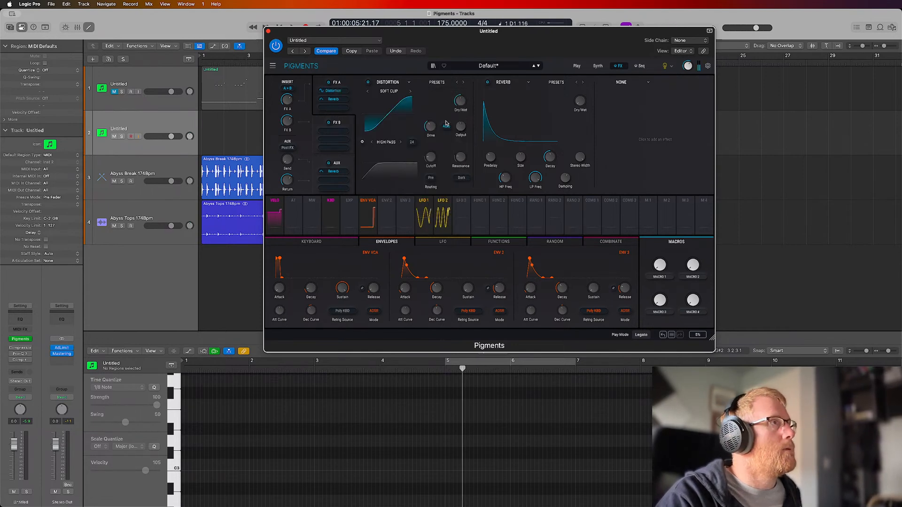
pyautogui.scroll(3, 438, 121)
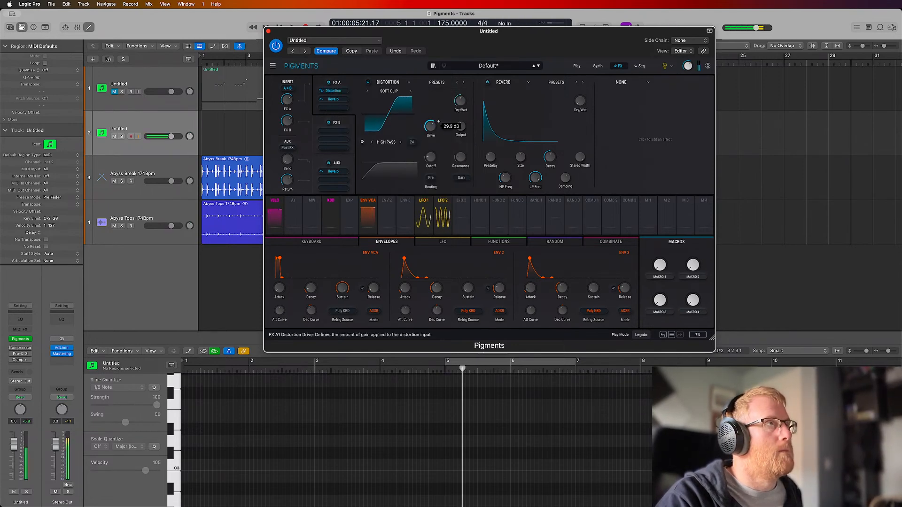
# Step: Lower the Soft Clip distortion's drive to near its minimum and assign Env 2 to modulate it
pyautogui.scroll(-5, 433, 130)
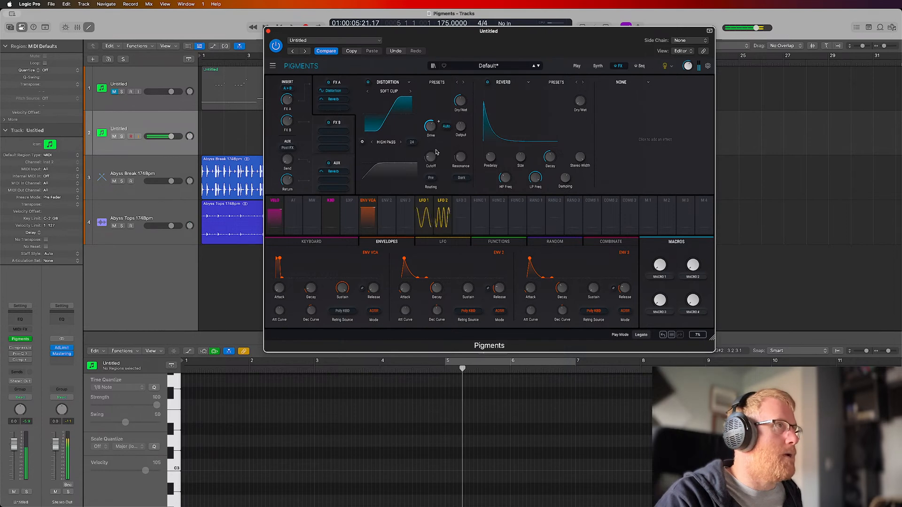
pyautogui.scroll(-10, 439, 121)
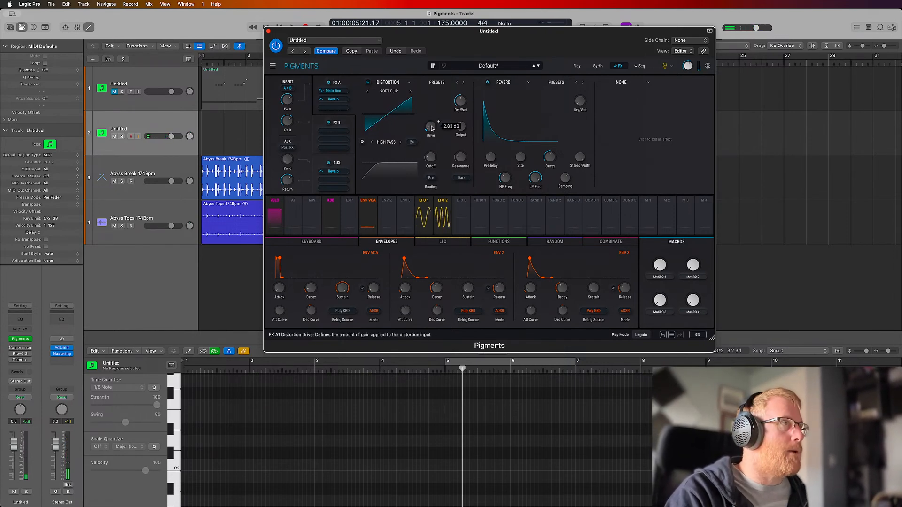
pyautogui.scroll(4, 439, 122)
pyautogui.scroll(-1, 438, 122)
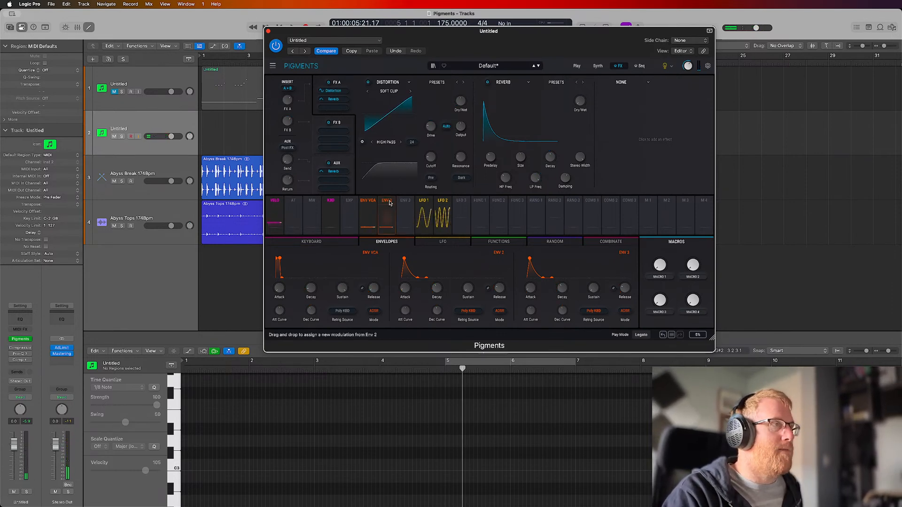
pyautogui.moveTo(389, 202); pyautogui.dragTo(430, 133)
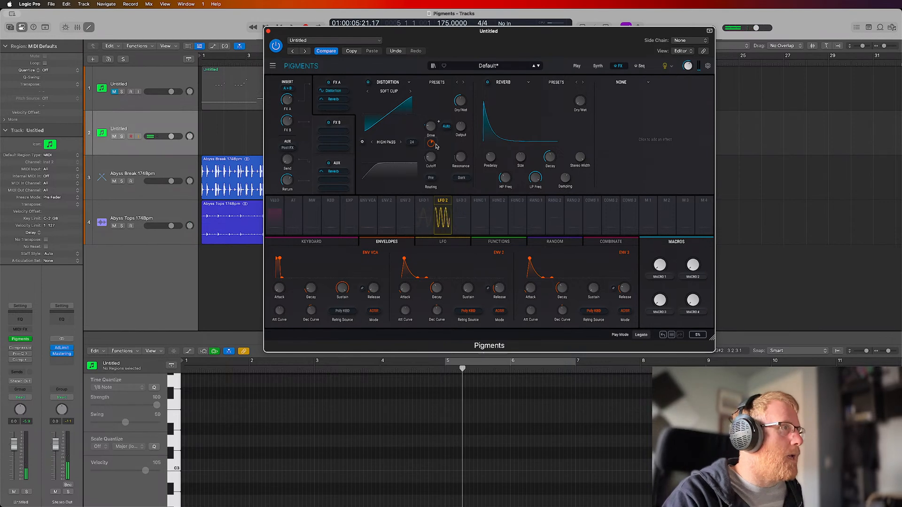
pyautogui.moveTo(435, 148)
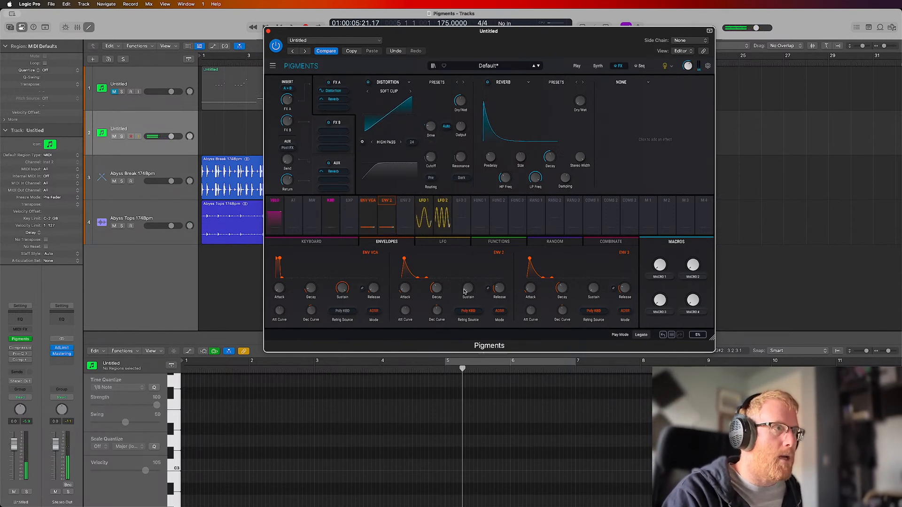
# Step: Set Env 2's sustain to 1.00 and lengthen its attack to about 19 ms
pyautogui.moveTo(468, 292); pyautogui.dragTo(468, 277)
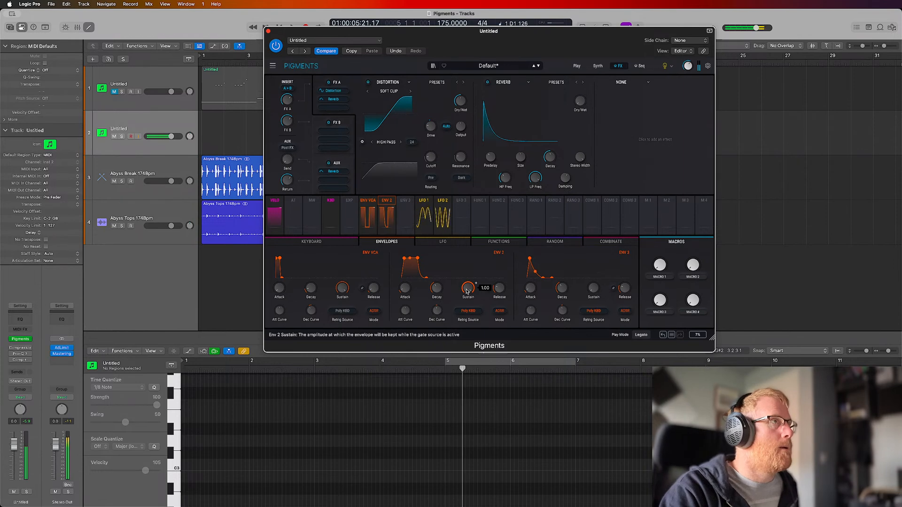
pyautogui.click(414, 284)
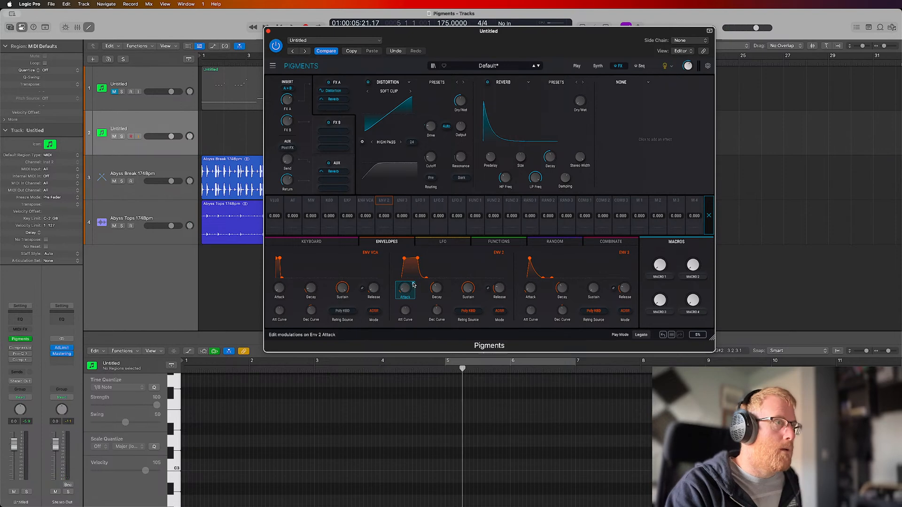
pyautogui.click(414, 284)
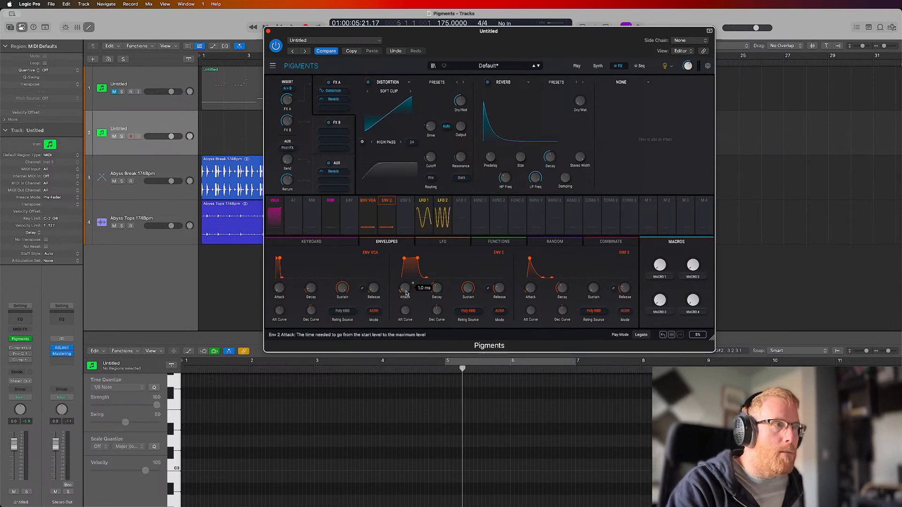
pyautogui.click(468, 311)
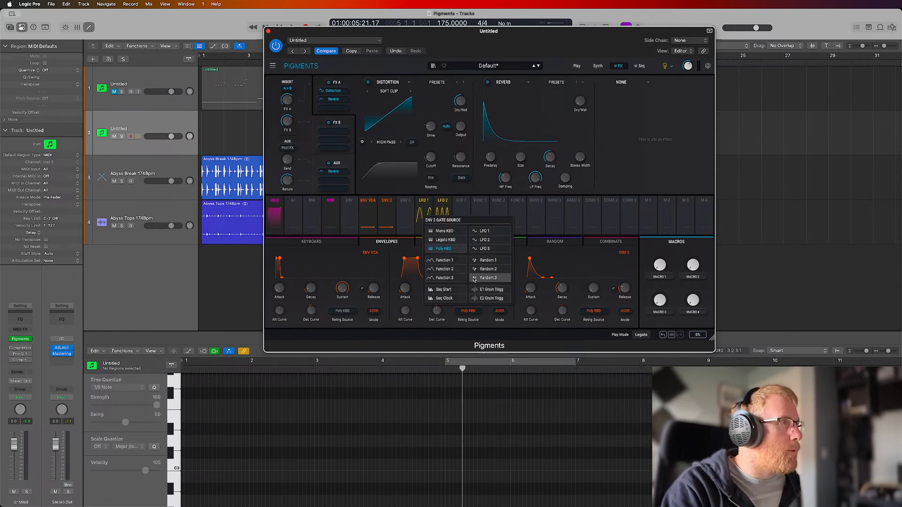
pyautogui.click(417, 308)
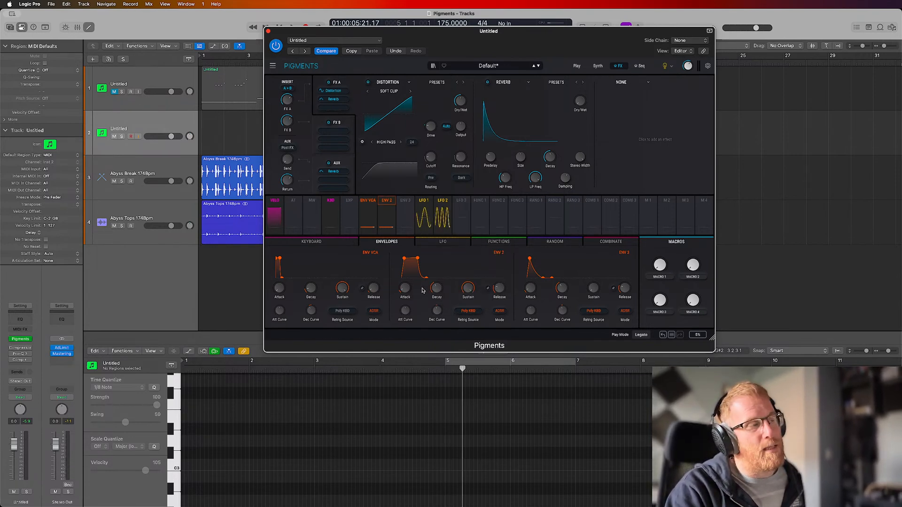
pyautogui.moveTo(412, 288); pyautogui.dragTo(407, 289)
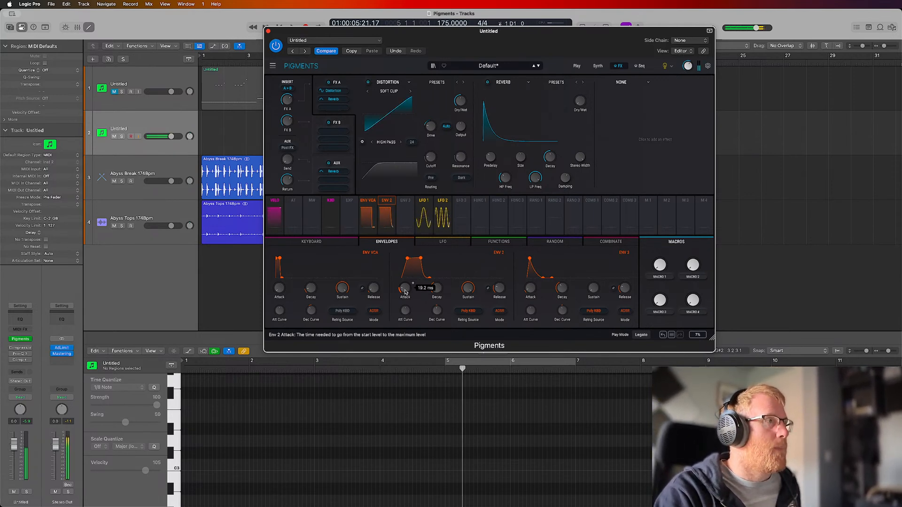
pyautogui.moveTo(406, 291); pyautogui.dragTo(405, 291)
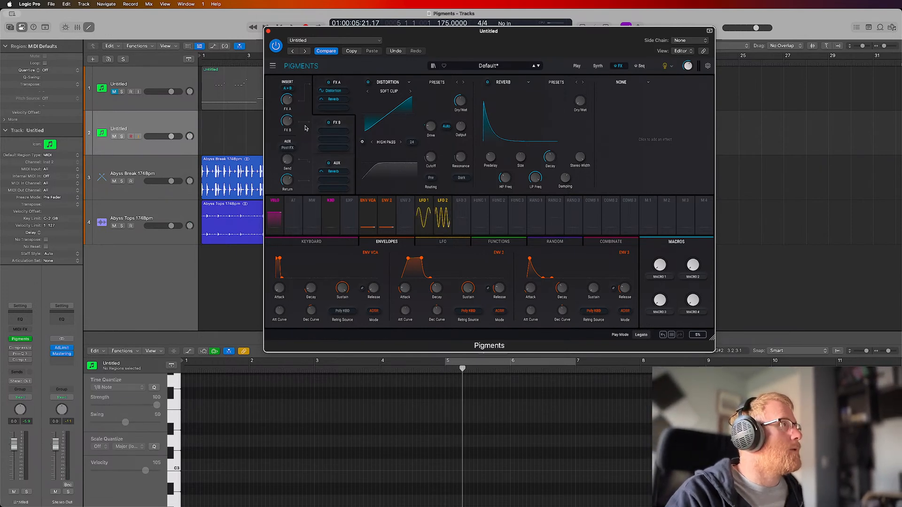
# Step: Set FX A's Reverb dry/wet to about 23% and try out a larger room size
pyautogui.click(349, 123)
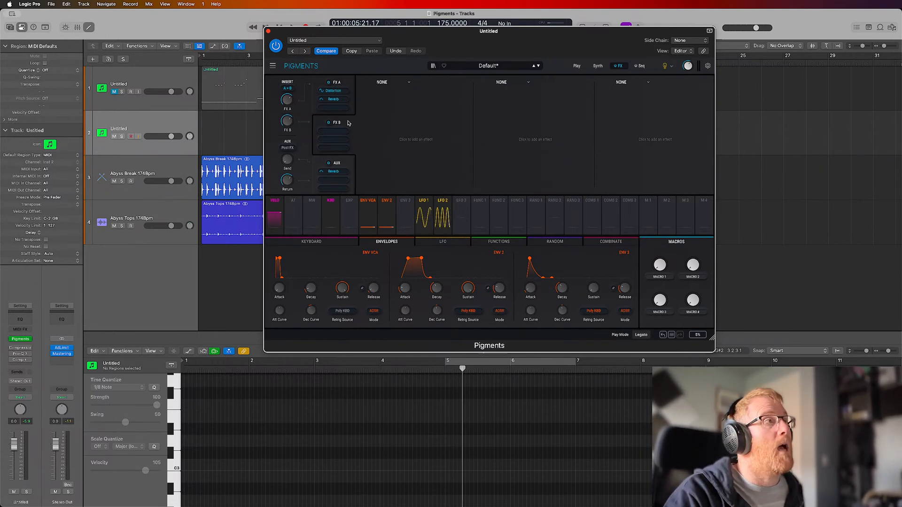
pyautogui.click(350, 88)
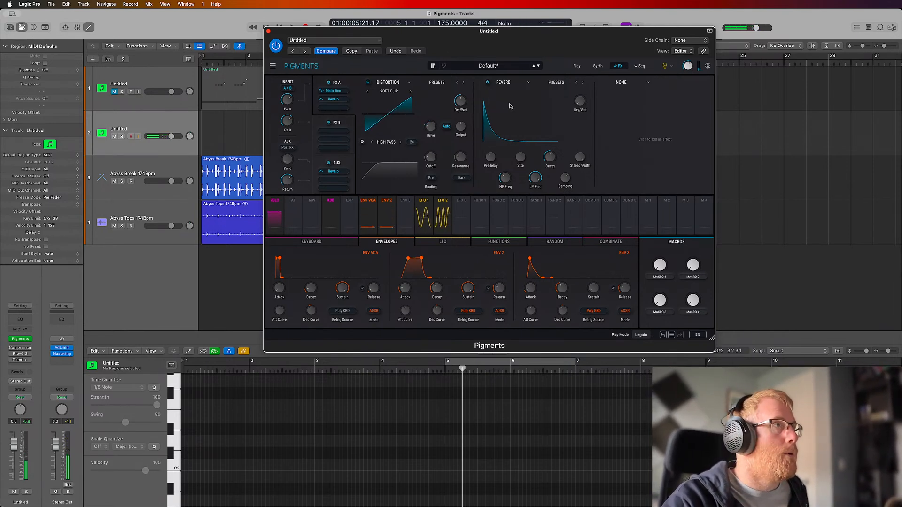
pyautogui.moveTo(580, 101); pyautogui.dragTo(580, 66)
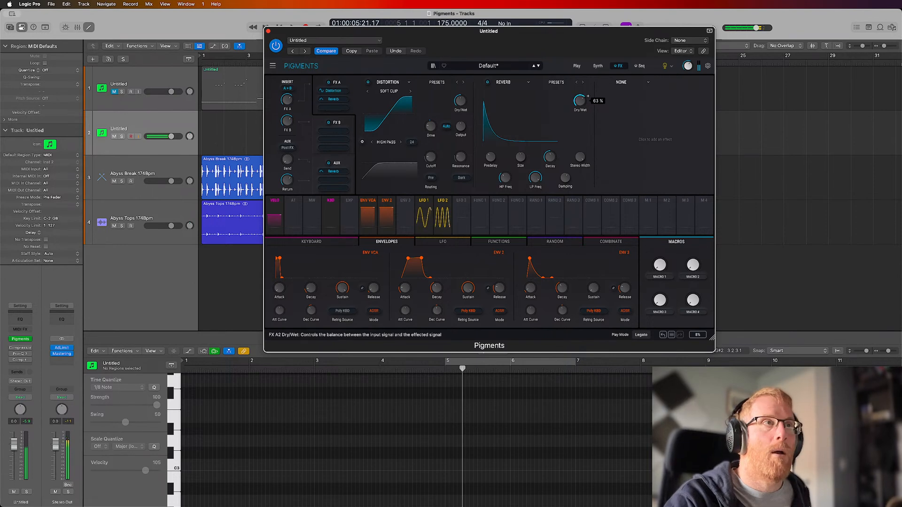
pyautogui.moveTo(580, 101); pyautogui.dragTo(579, 104)
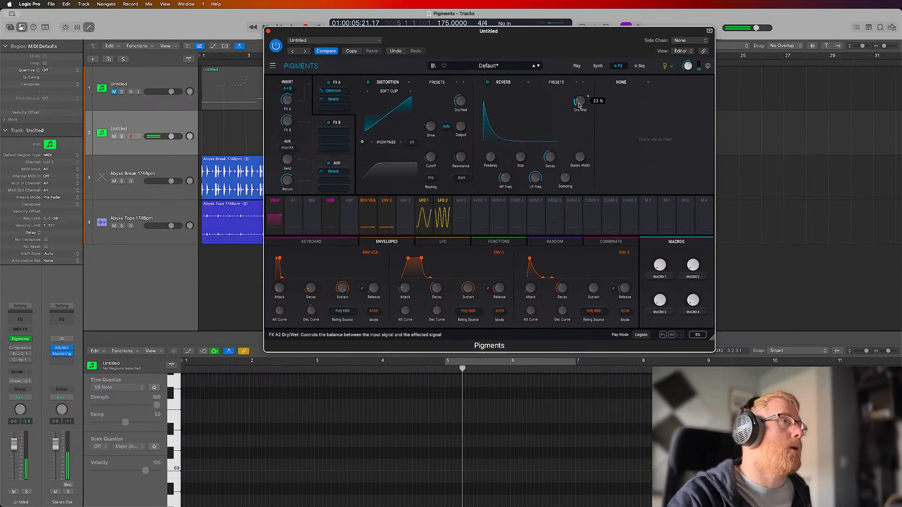
pyautogui.moveTo(521, 156); pyautogui.dragTo(521, 139)
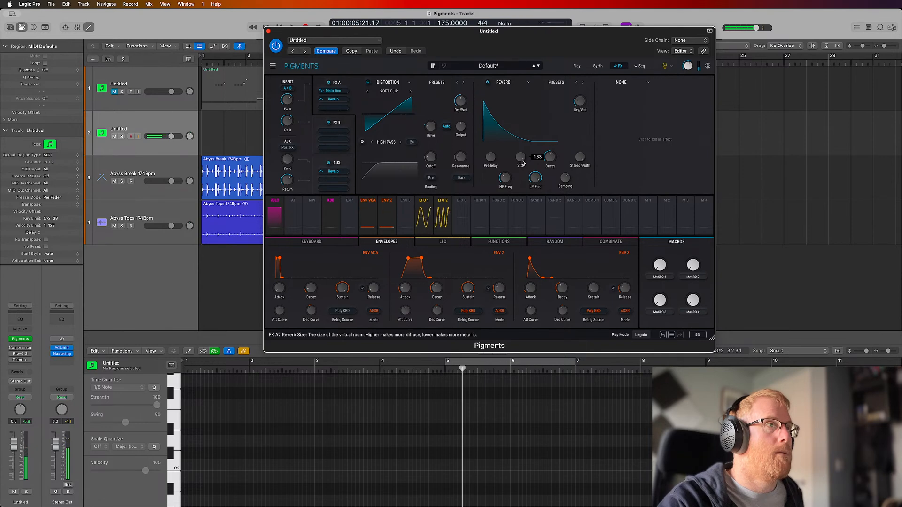
pyautogui.moveTo(520, 157); pyautogui.dragTo(490, 160)
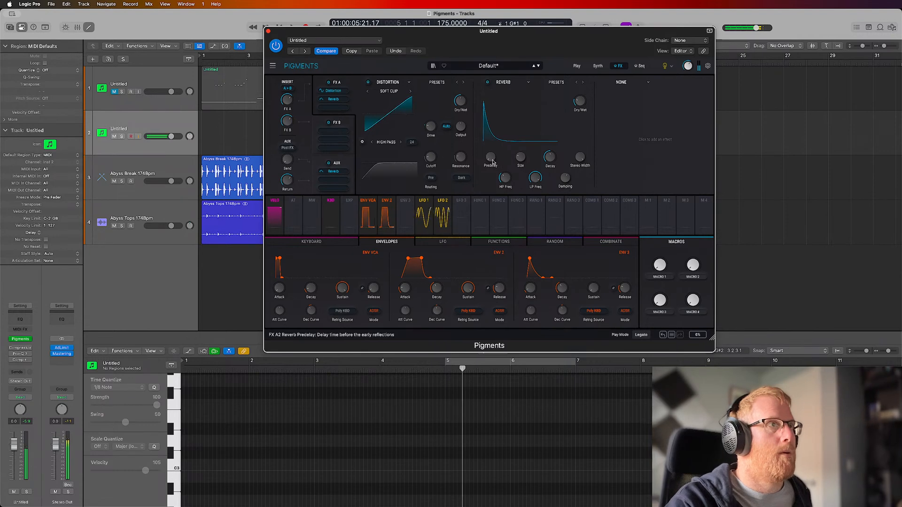
# Step: Modulate the Reverb's dry/wet with Env 2 at about -0.28 and raise the base dry/wet to about 47%
pyautogui.moveTo(493, 162)
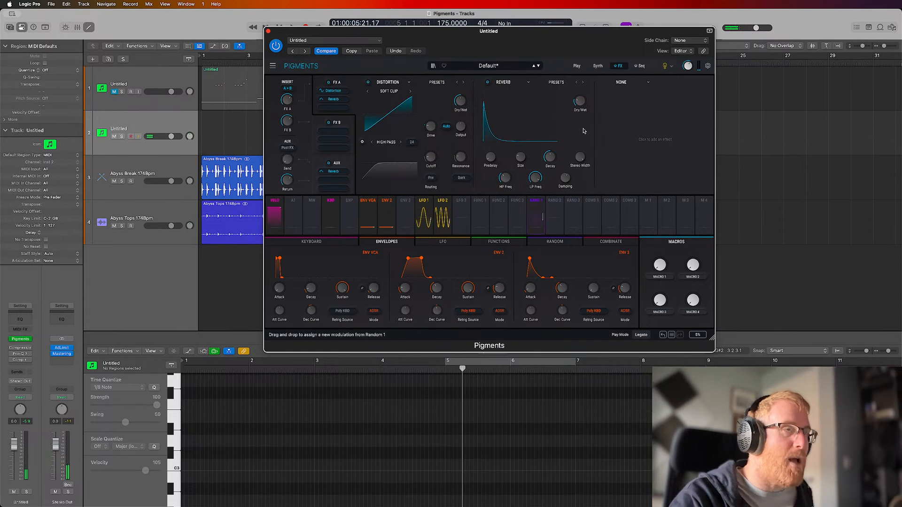
pyautogui.moveTo(582, 101)
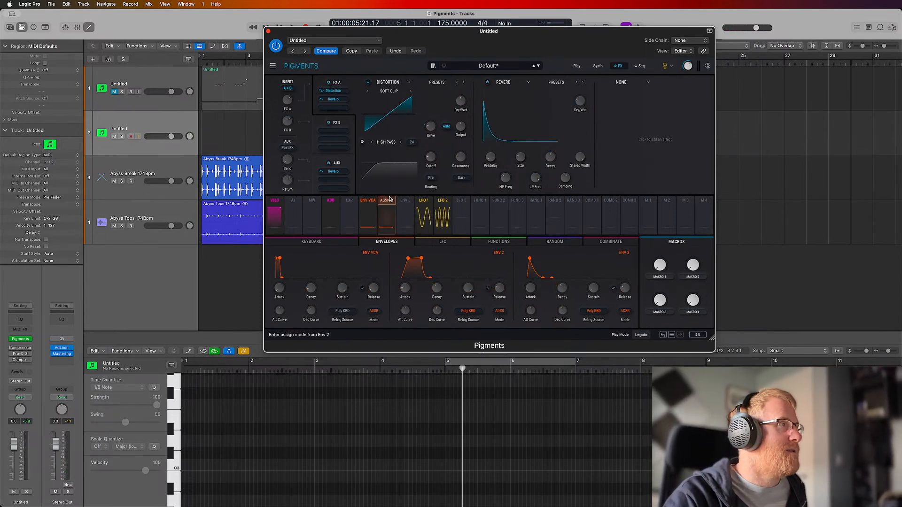
pyautogui.moveTo(404, 200); pyautogui.dragTo(579, 103)
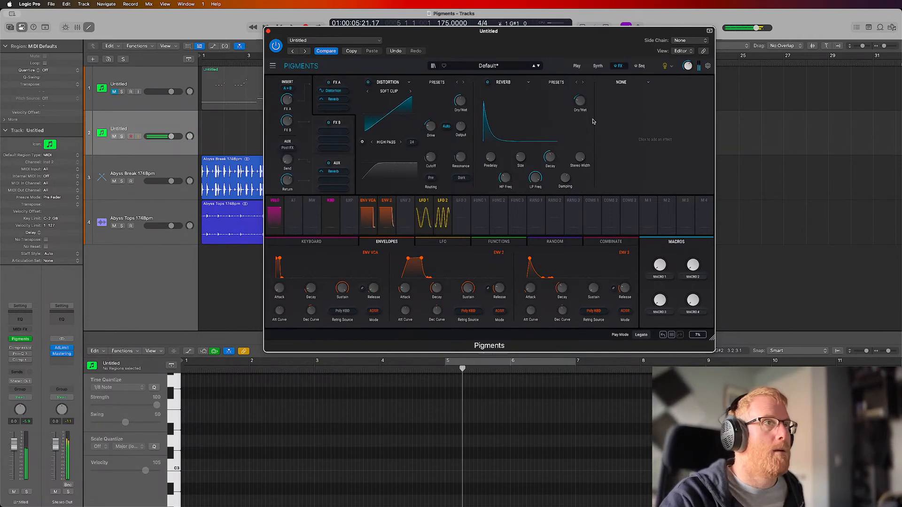
pyautogui.moveTo(580, 118); pyautogui.dragTo(580, 112)
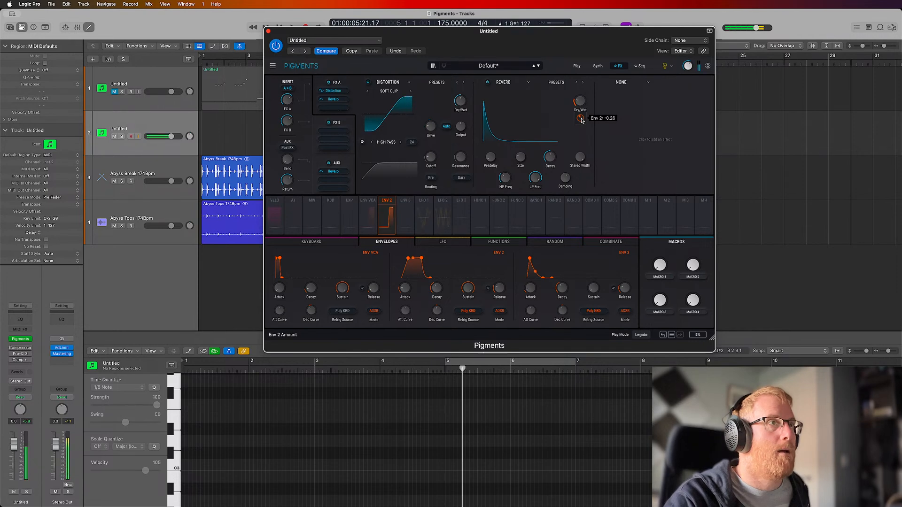
pyautogui.moveTo(579, 104); pyautogui.dragTo(579, 95)
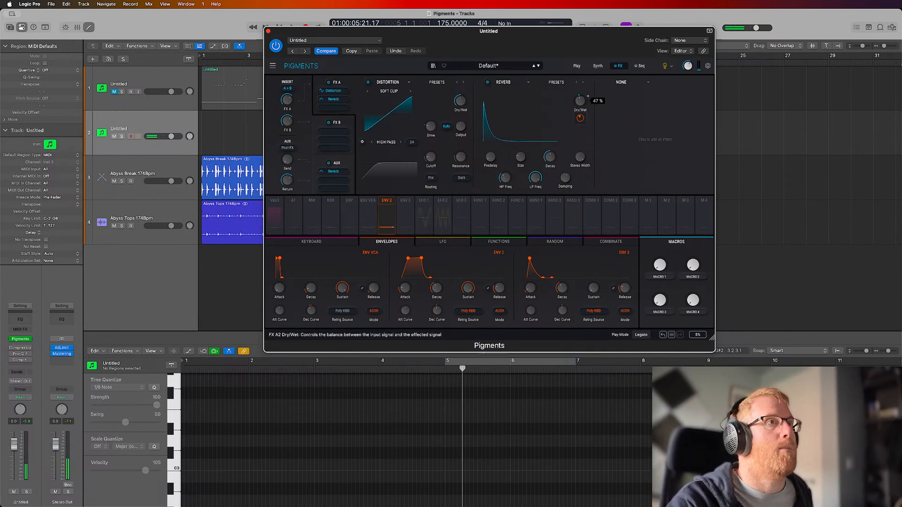
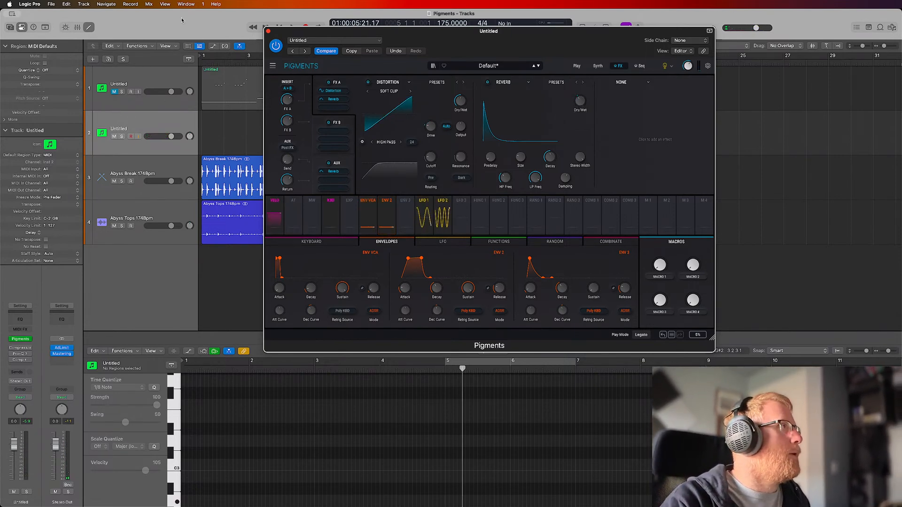
# Step: Move the synth window clear of the arrangement and play the project looped over the first Abyss Break region
pyautogui.click(229, 24)
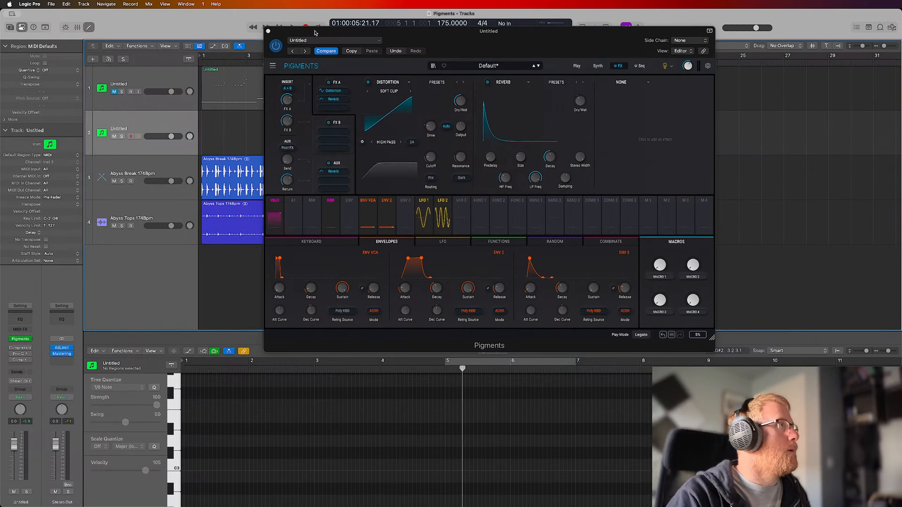
pyautogui.moveTo(315, 33); pyautogui.dragTo(406, 43)
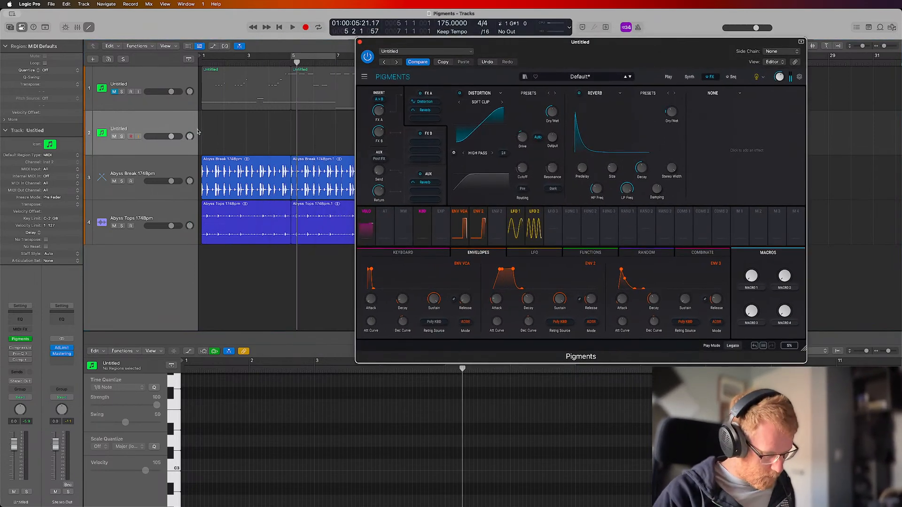
pyautogui.press('space')
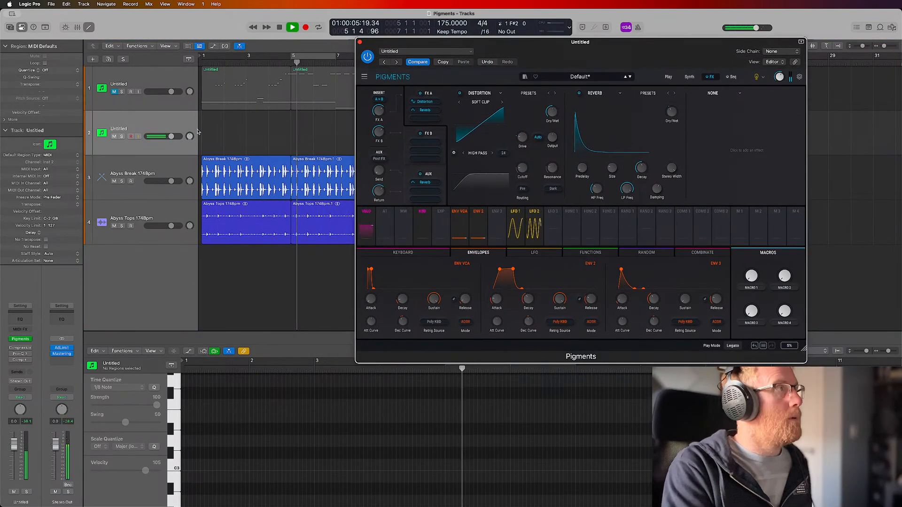
pyautogui.click(259, 170)
pyautogui.press('u')
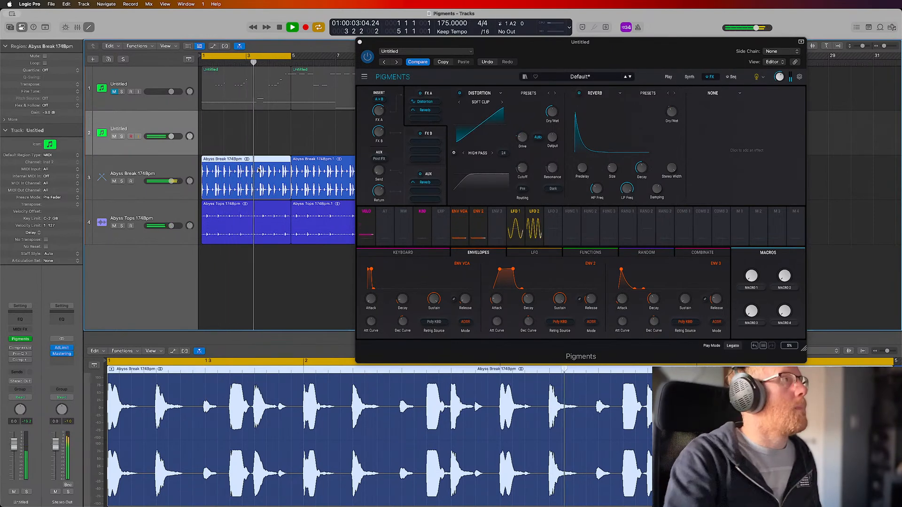
# Step: Unmute the first track, shift the loop to bars 5 to 9, and move that track's second MIDI region onto the Pigments track
pyautogui.click(114, 92)
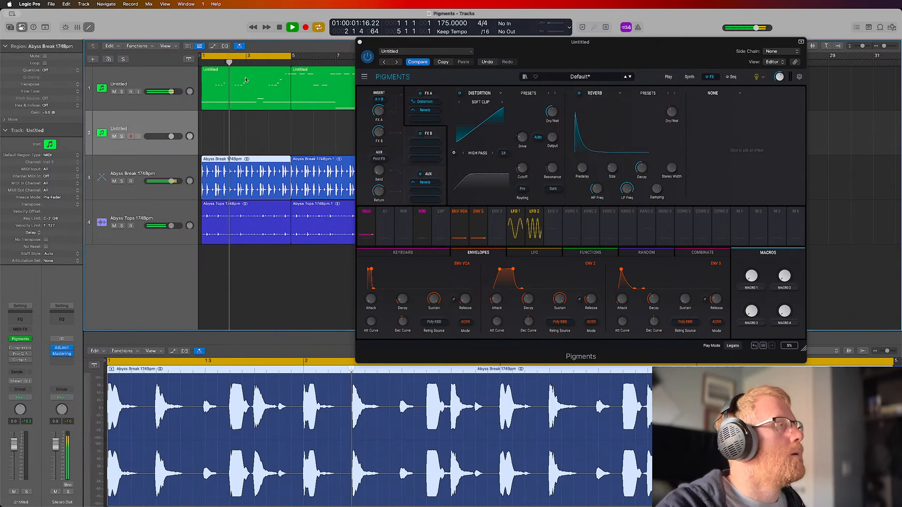
pyautogui.moveTo(239, 56); pyautogui.dragTo(310, 121)
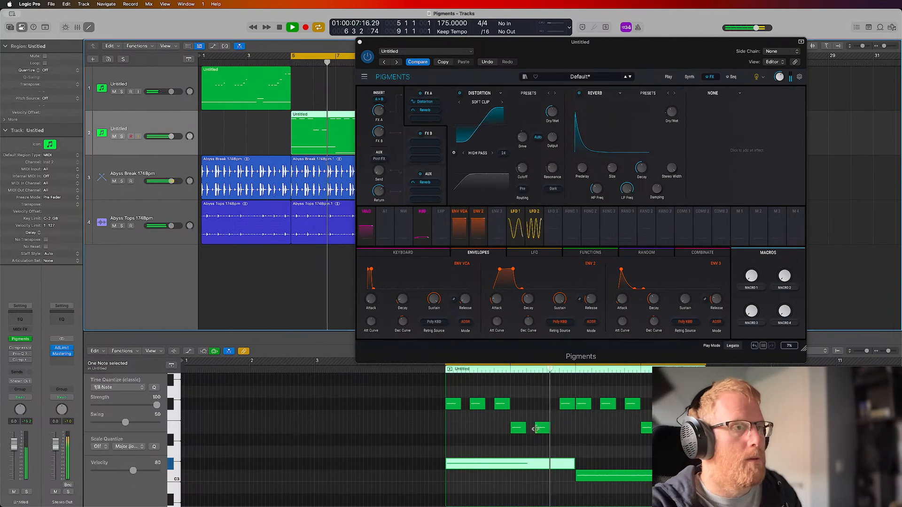
# Step: Delete the two long low notes from the moved MIDI region and resume playback
pyautogui.press('space')
pyautogui.moveTo(607, 498); pyautogui.dragTo(544, 453)
pyautogui.press('Delete')
pyautogui.press('space')
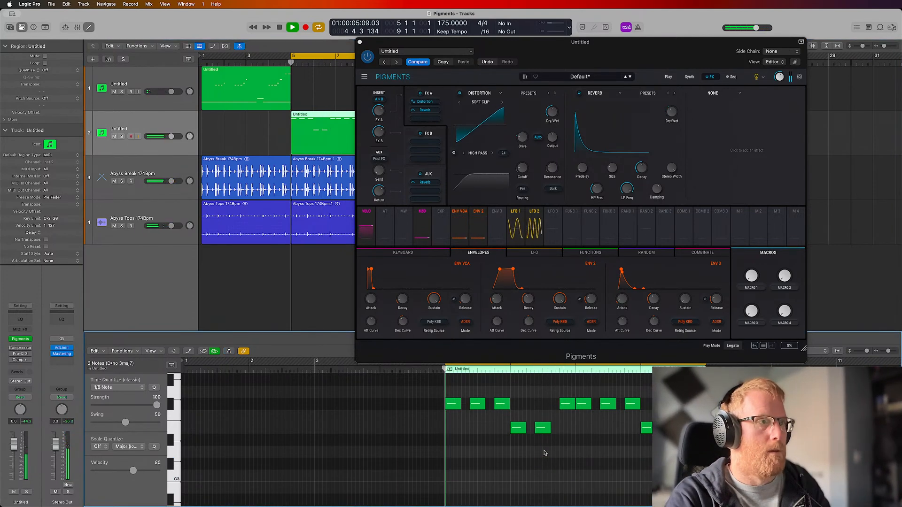
# Step: Transpose all the remaining notes in the moved region down two octaves and bring them into view during playback
pyautogui.hscroll(2, 546, 451)
pyautogui.press('space')
pyautogui.moveTo(672, 447); pyautogui.dragTo(414, 386)
pyautogui.hotkey('alt', 'shift', 'Up')
pyautogui.press('space')
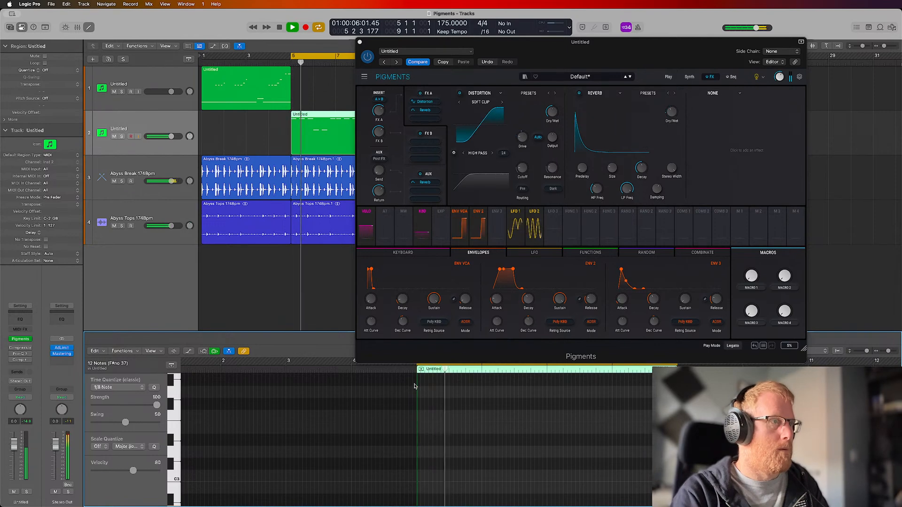
pyautogui.scroll(-7, 514, 400)
pyautogui.scroll(4, 514, 401)
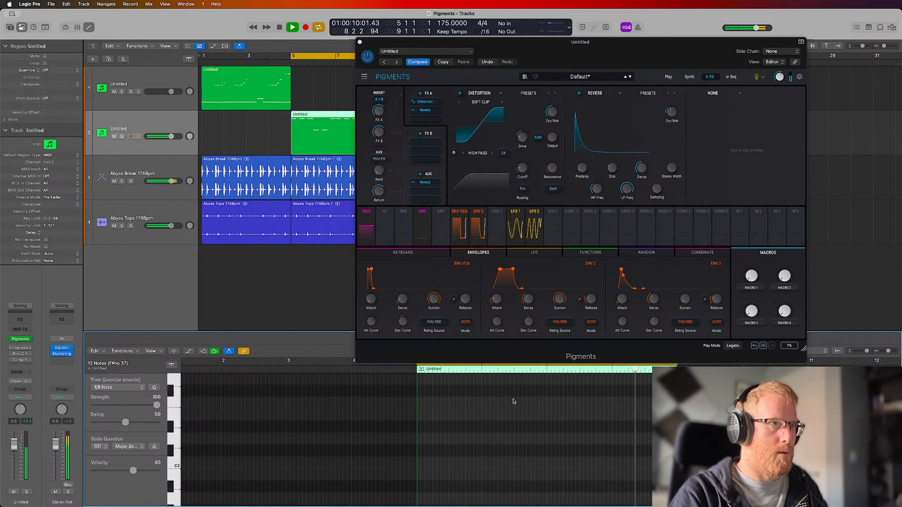
pyautogui.scroll(-4, 514, 401)
pyautogui.scroll(-5, 514, 400)
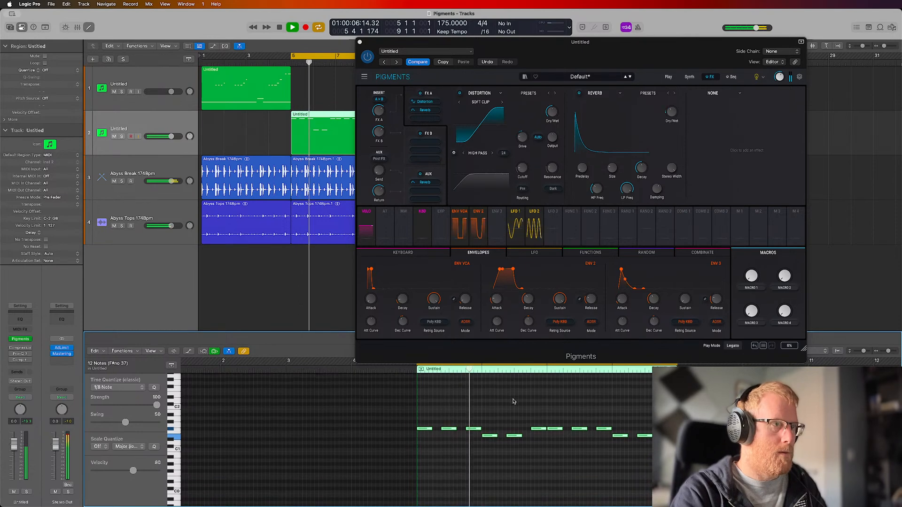
pyautogui.scroll(-2, 513, 400)
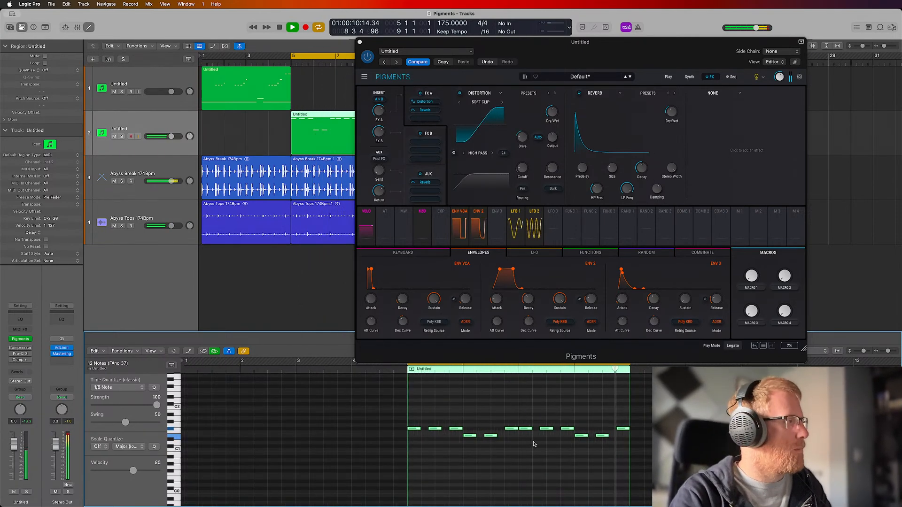
# Step: Split the seventh bass note and the first note of the second low pair into two short notes each, and play the region
pyautogui.scroll(3, 541, 442)
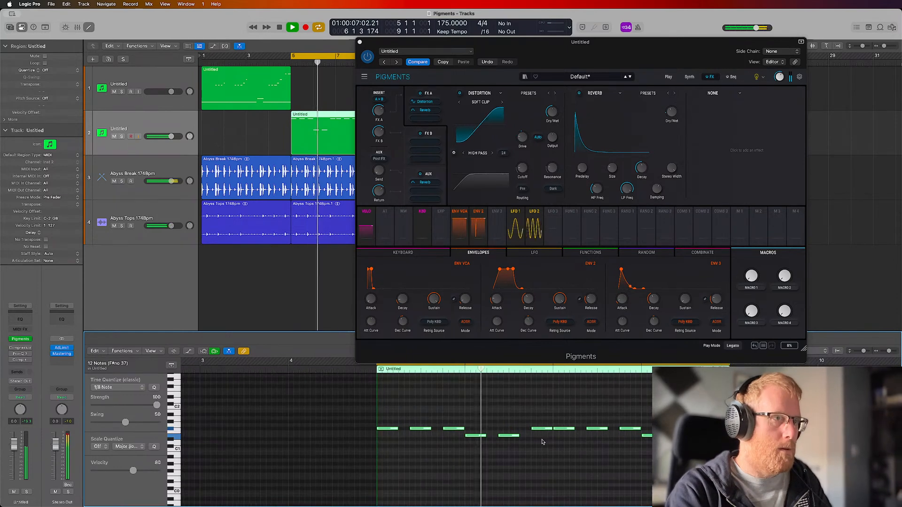
pyautogui.scroll(3, 543, 441)
pyautogui.scroll(-1, 542, 441)
pyautogui.scroll(2, 424, 433)
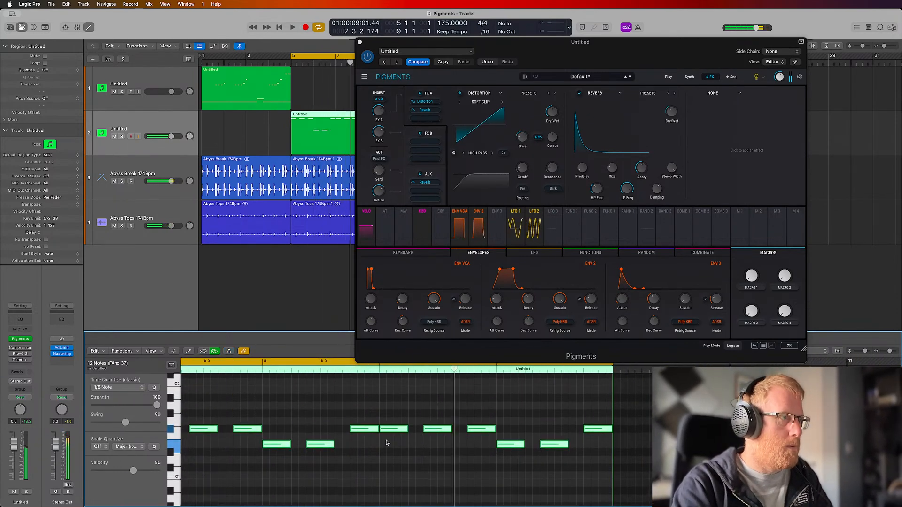
pyautogui.press('space')
pyautogui.click(393, 440)
pyautogui.scroll(-1, 409, 430)
pyautogui.moveTo(409, 430)
pyautogui.mouseDown()
pyautogui.moveTo(399, 428)
pyautogui.moveTo(402, 420)
pyautogui.mouseUp()
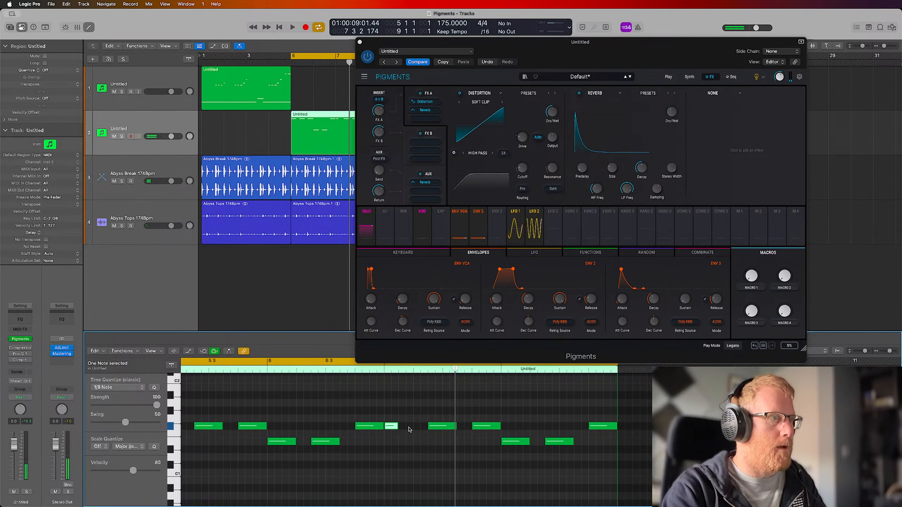
pyautogui.click(408, 426)
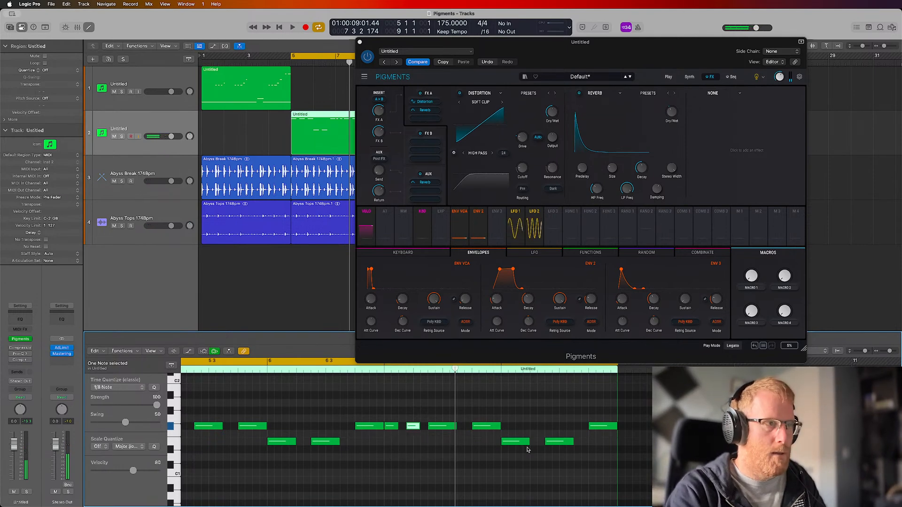
pyautogui.moveTo(528, 444); pyautogui.dragTo(514, 448)
pyautogui.press('space')
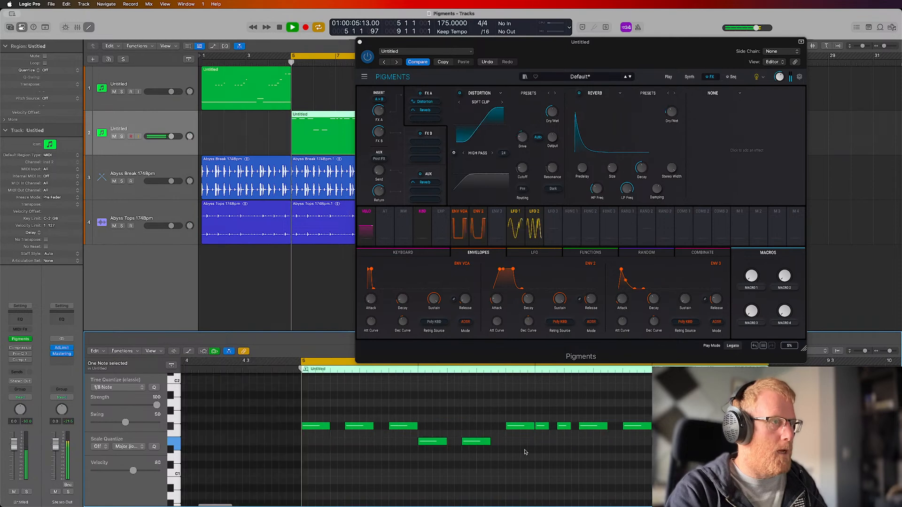
# Step: Swap the pair of short high notes with the long note following them and play the edited bass line in the loop
pyautogui.press('space')
pyautogui.moveTo(589, 429); pyautogui.dragTo(549, 431)
pyautogui.click(564, 427)
pyautogui.keyDown('shift'); pyautogui.click(542, 427); pyautogui.keyUp('shift')
pyautogui.press('space')
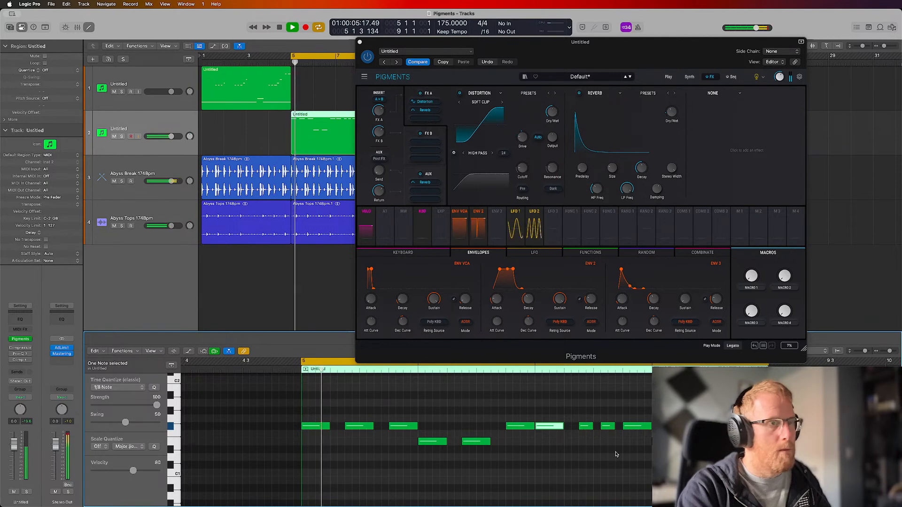
pyautogui.press('super+Left')
pyautogui.press('super+Left')
pyautogui.press('super+Left')
pyautogui.press('super+Left')
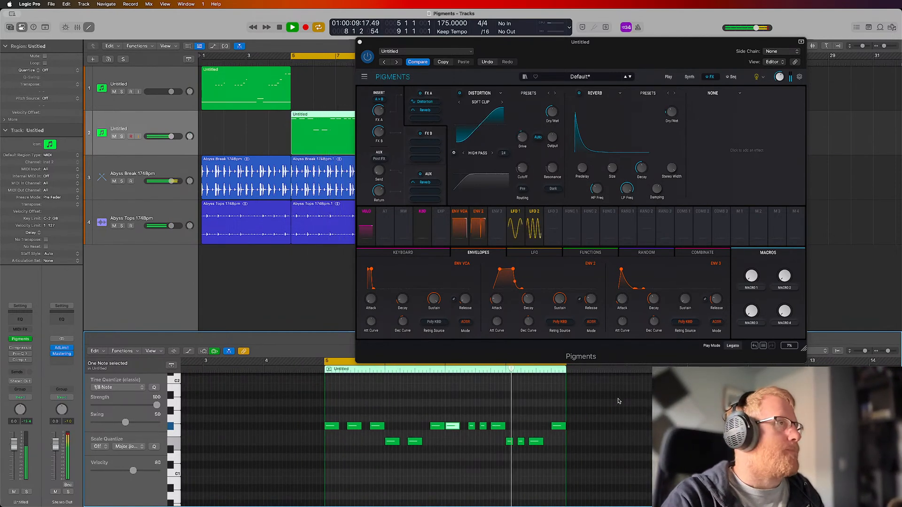
pyautogui.press('space')
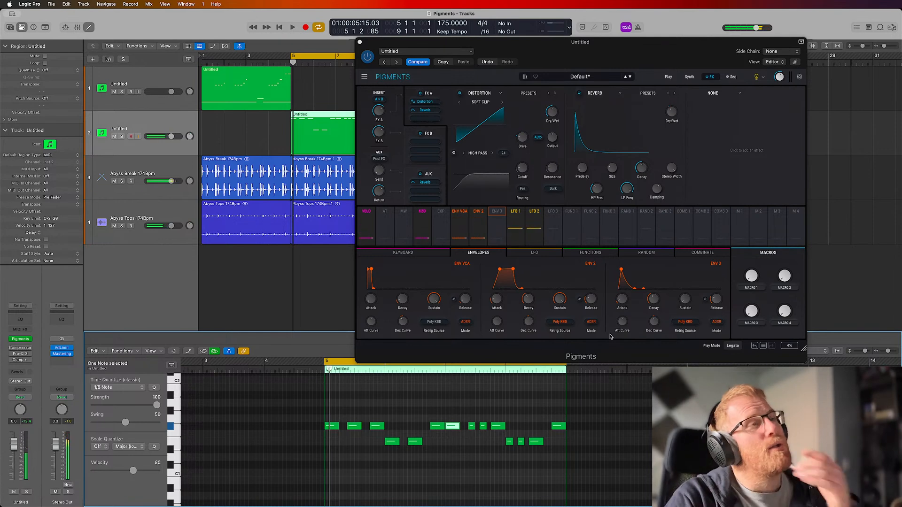
# Step: Start saving the patch as a new preset and name it Grime Bass
pyautogui.click(525, 78)
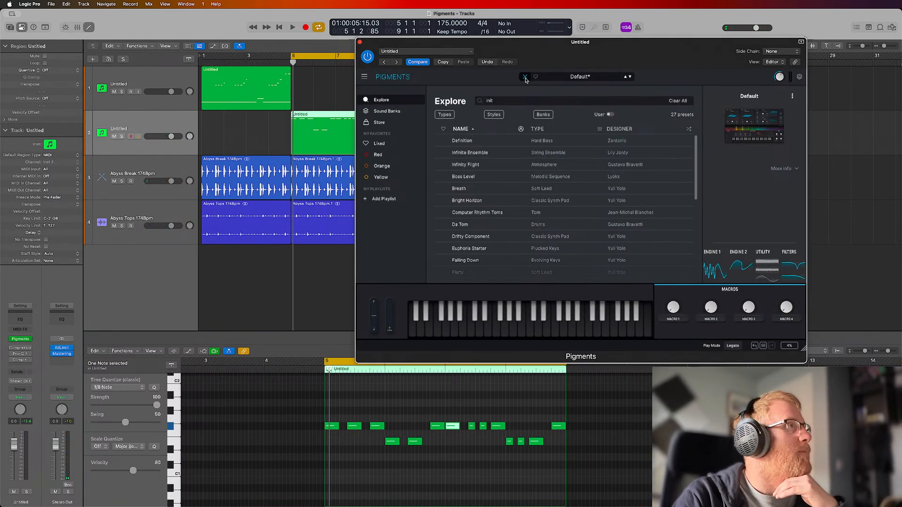
pyautogui.click(525, 77)
pyautogui.click(365, 77)
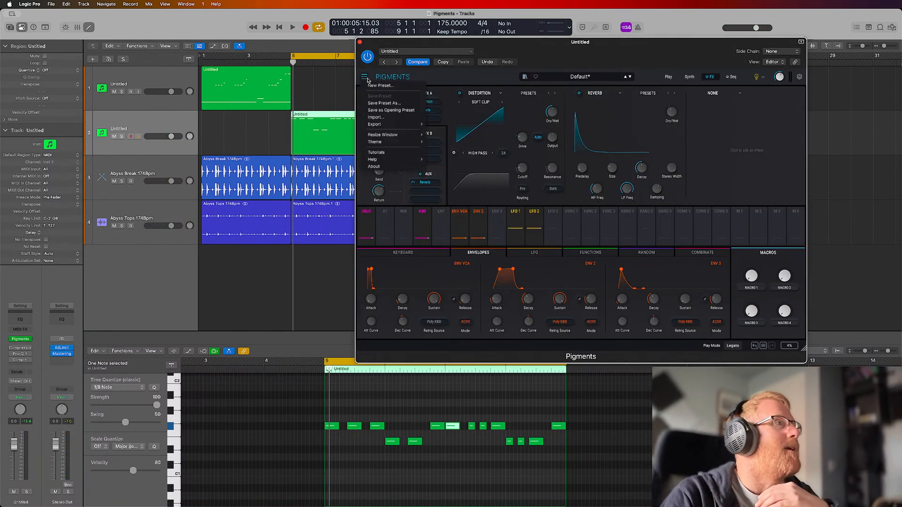
pyautogui.click(408, 106)
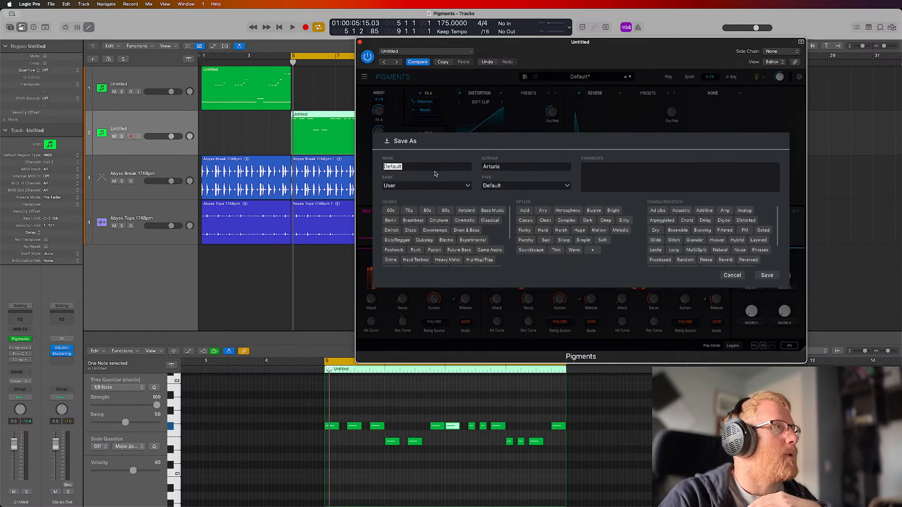
pyautogui.moveTo(406, 167); pyautogui.dragTo(373, 165)
pyautogui.write('Grime Bass')
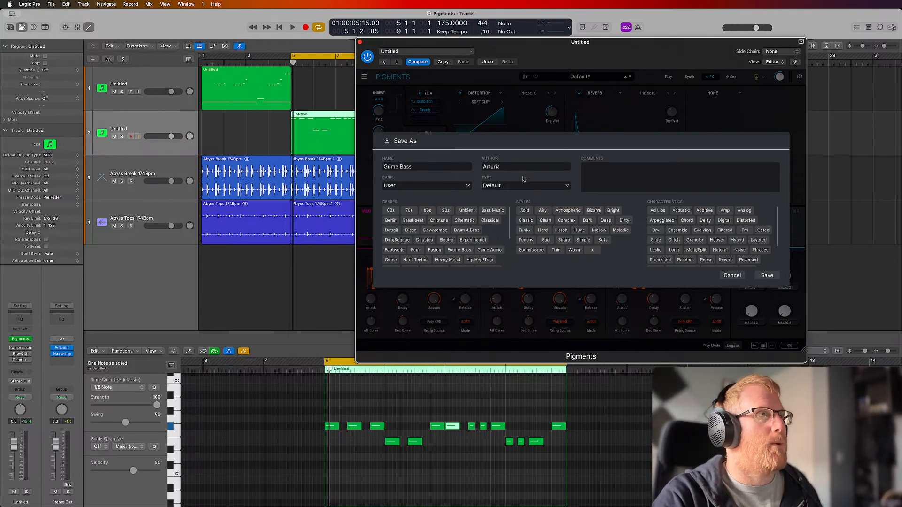
# Step: Fill in the preset author's name and set the preset type to Hard Bass
pyautogui.click(512, 167)
pyautogui.moveTo(512, 167); pyautogui.dragTo(476, 167)
pyautogui.write('Un')
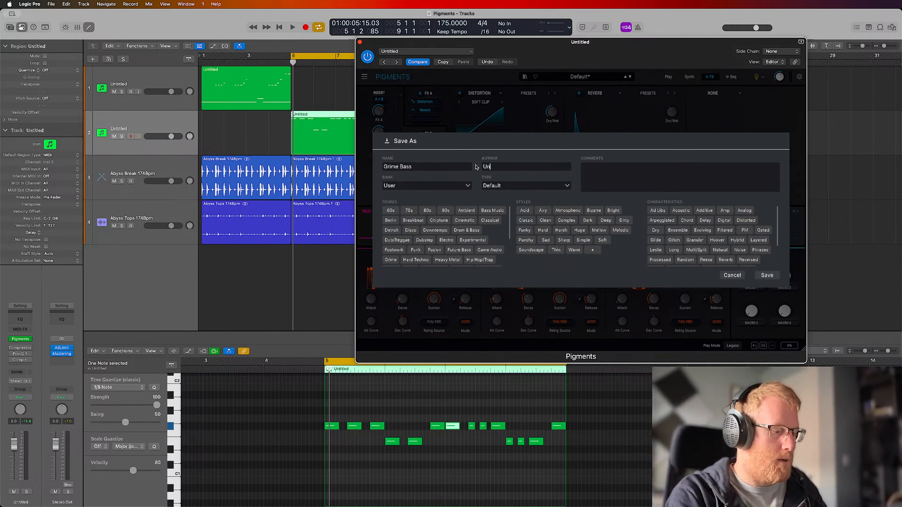
pyautogui.write('ders')
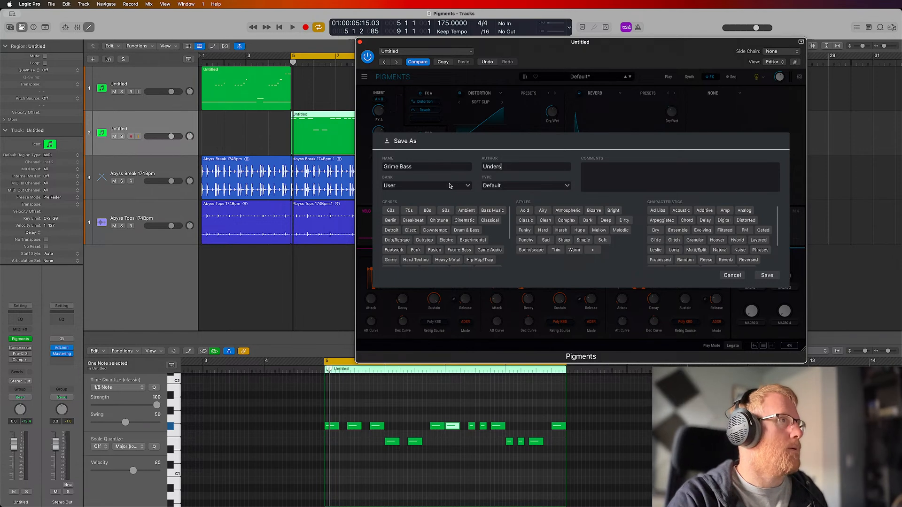
pyautogui.click(514, 185)
pyautogui.moveTo(512, 197)
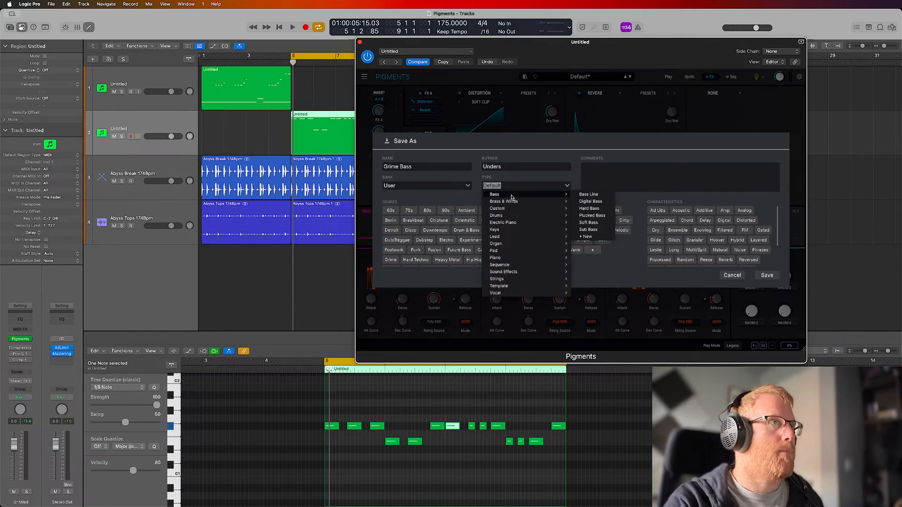
pyautogui.click(603, 209)
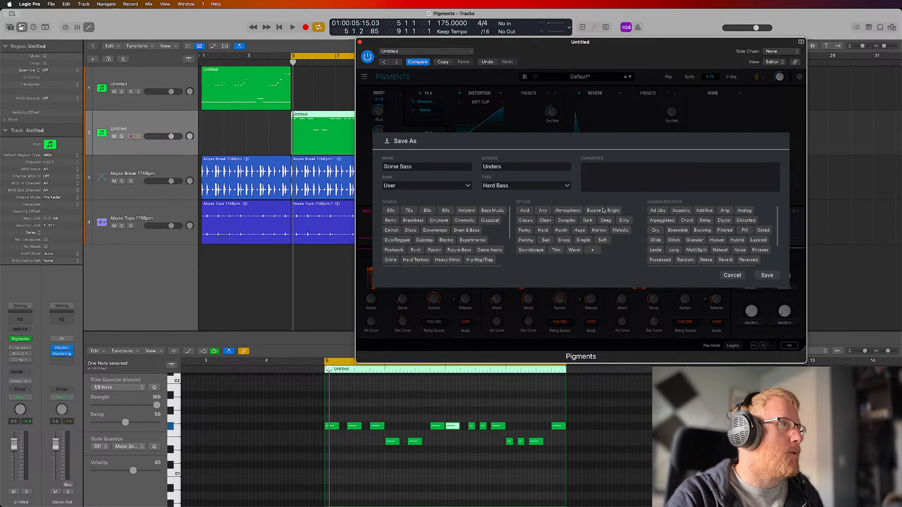
# Step: Tag the preset with the Dubstep and Grime genres and save it
pyautogui.click(595, 210)
pyautogui.click(424, 240)
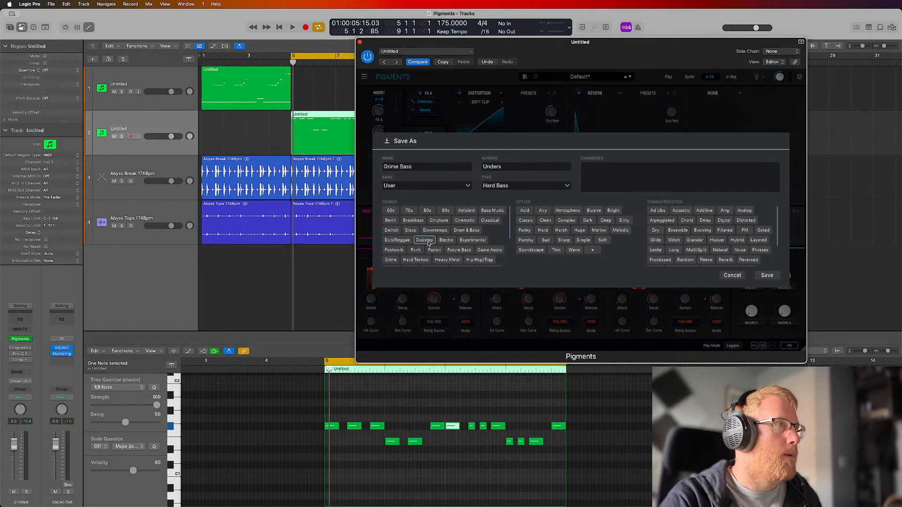
pyautogui.click(391, 260)
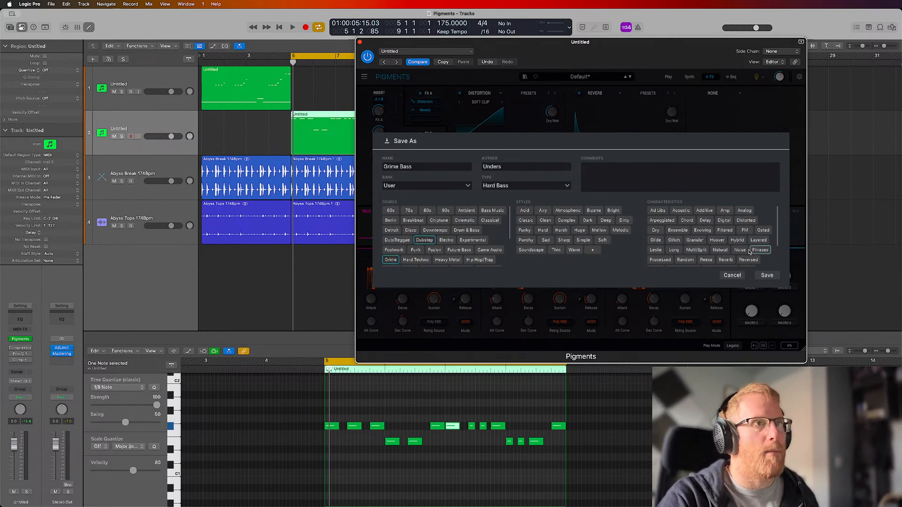
pyautogui.click(768, 275)
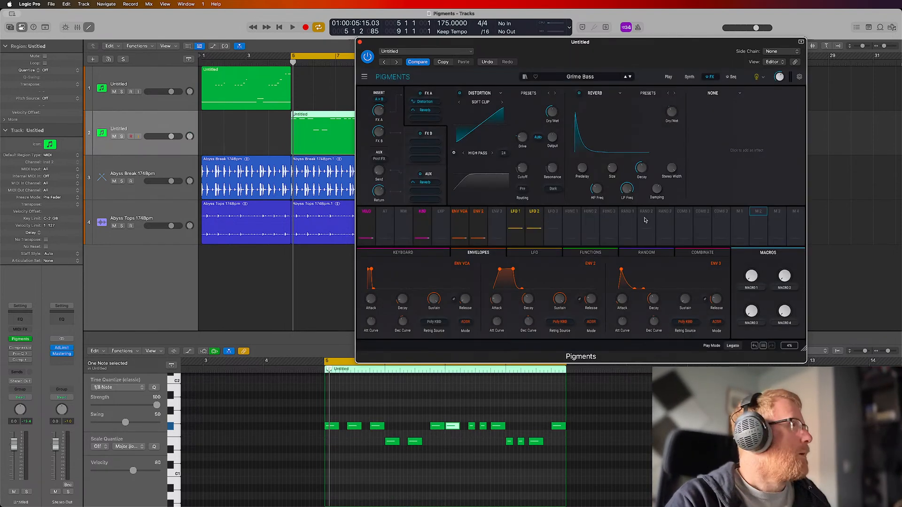
# Step: Duplicate the second Pigments track as an empty third track, mute the first two tracks and play briefly
pyautogui.moveTo(627, 45); pyautogui.dragTo(593, 49)
pyautogui.press('space')
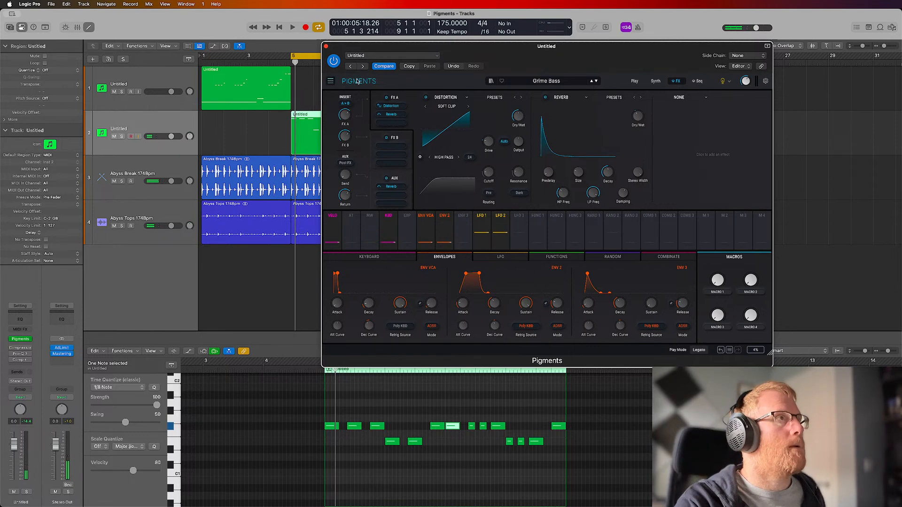
pyautogui.press('super+d')
pyautogui.click(177, 127)
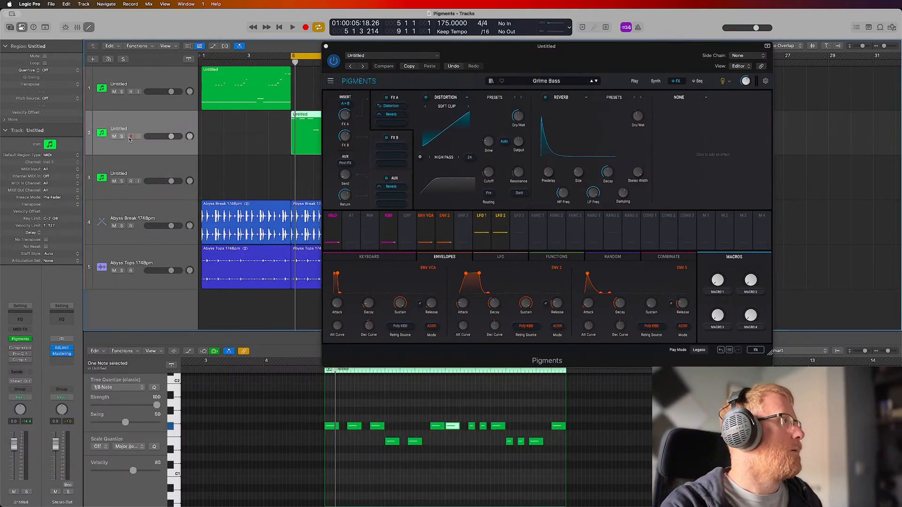
pyautogui.click(116, 137)
pyautogui.click(113, 91)
pyautogui.press('space')
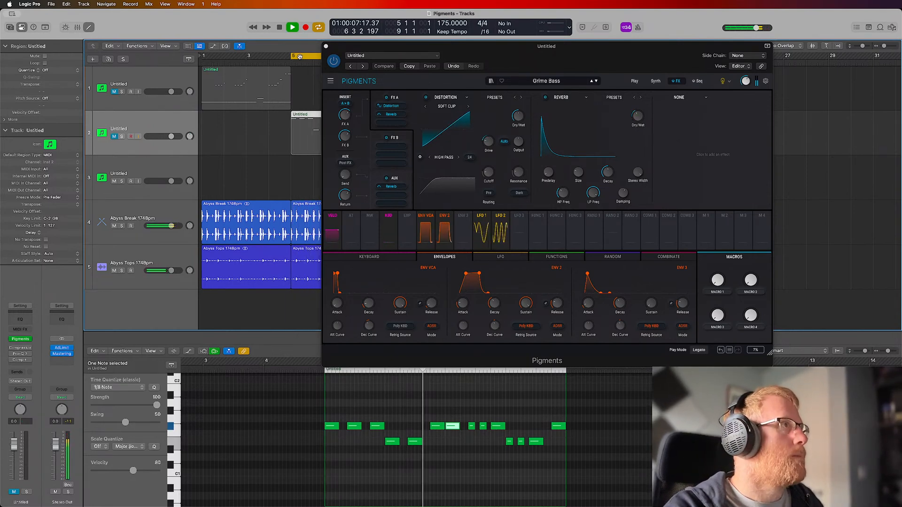
pyautogui.press('space')
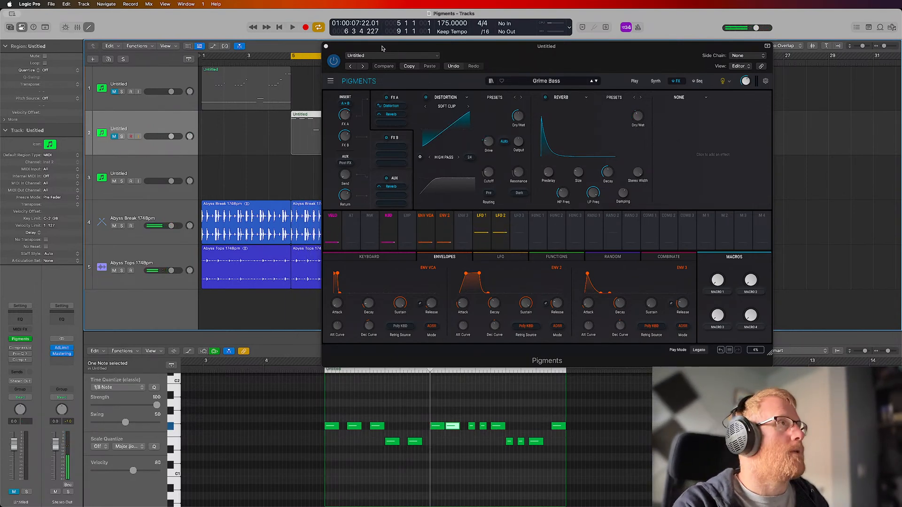
# Step: Move the synth window clear of the arrangement, loop bars 1 to 9, and solo the Abyss Break and Abyss Tops tracks
pyautogui.moveTo(382, 48); pyautogui.dragTo(452, 47)
pyautogui.click(204, 57)
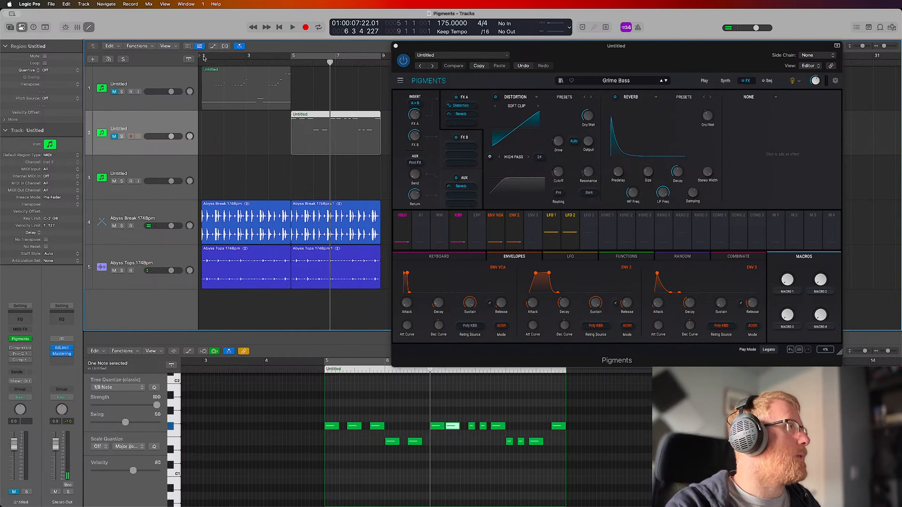
pyautogui.moveTo(205, 57); pyautogui.dragTo(382, 58)
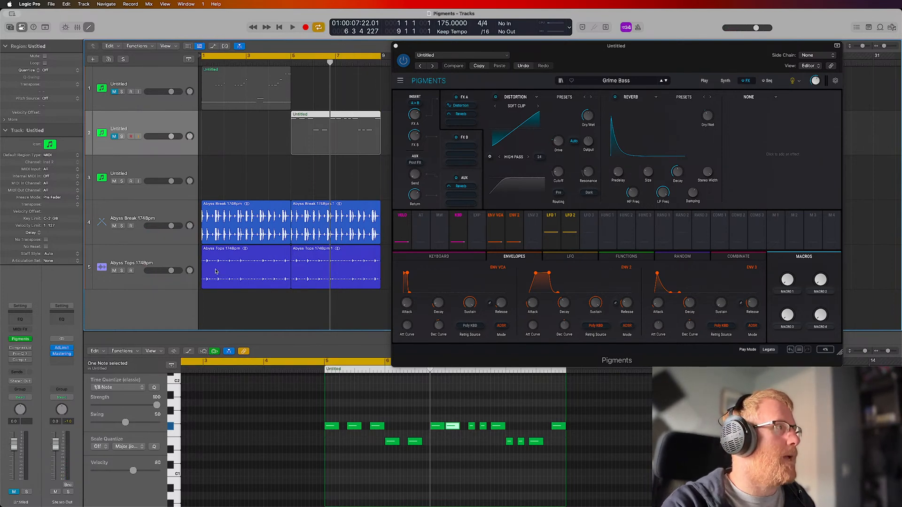
pyautogui.click(121, 226)
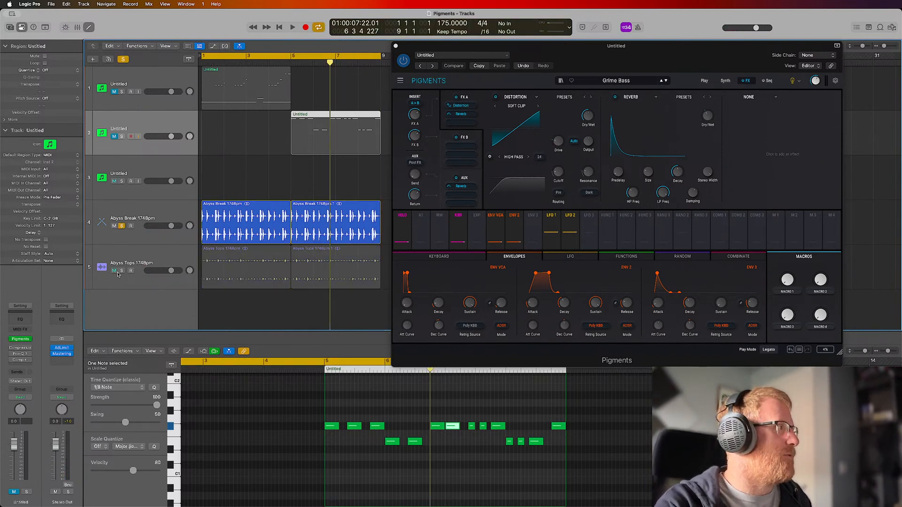
pyautogui.click(121, 270)
# Step: Play the soloed drum loops and toggle their solos to compare Abyss Break and Abyss Tops by ear
pyautogui.press('space')
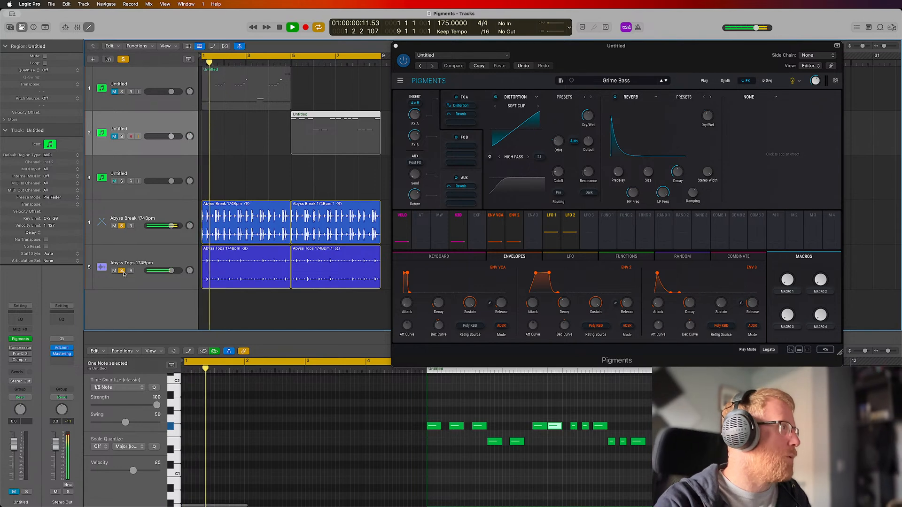
pyautogui.click(122, 226)
pyautogui.click(121, 226)
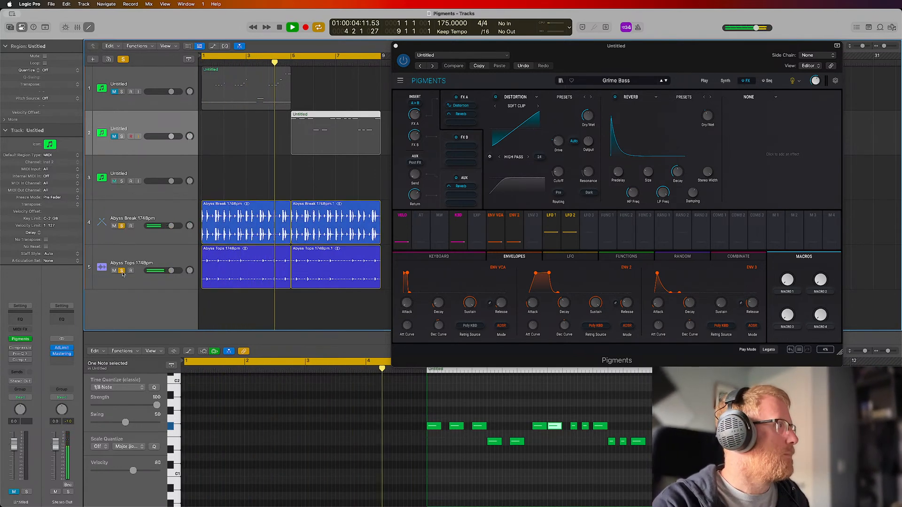
pyautogui.click(121, 270)
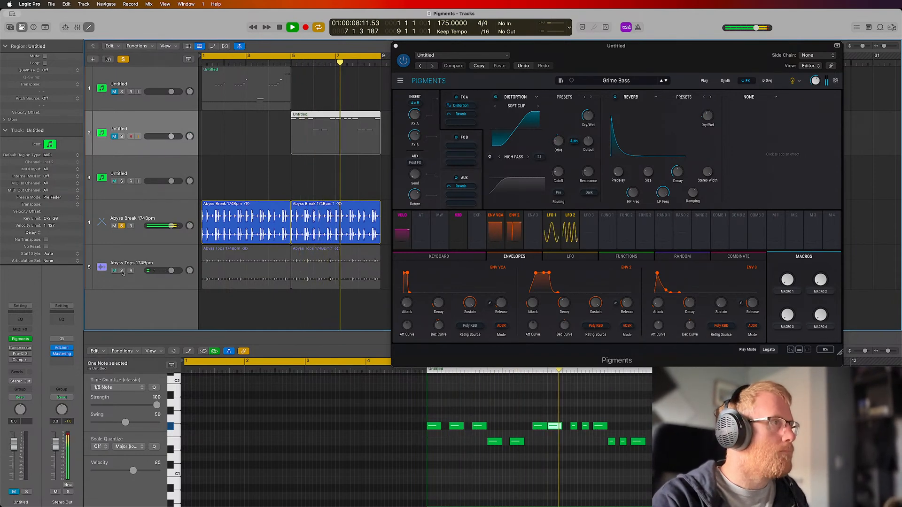
pyautogui.click(122, 271)
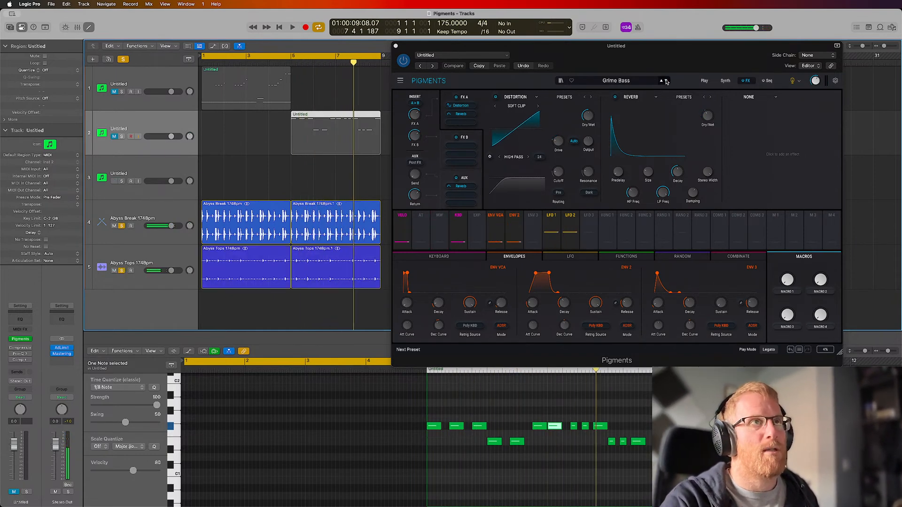
# Step: Open the Pigments instrument on the third track in place of the second track's synth window and initialize a new preset
pyautogui.moveTo(706, 55); pyautogui.dragTo(488, 33)
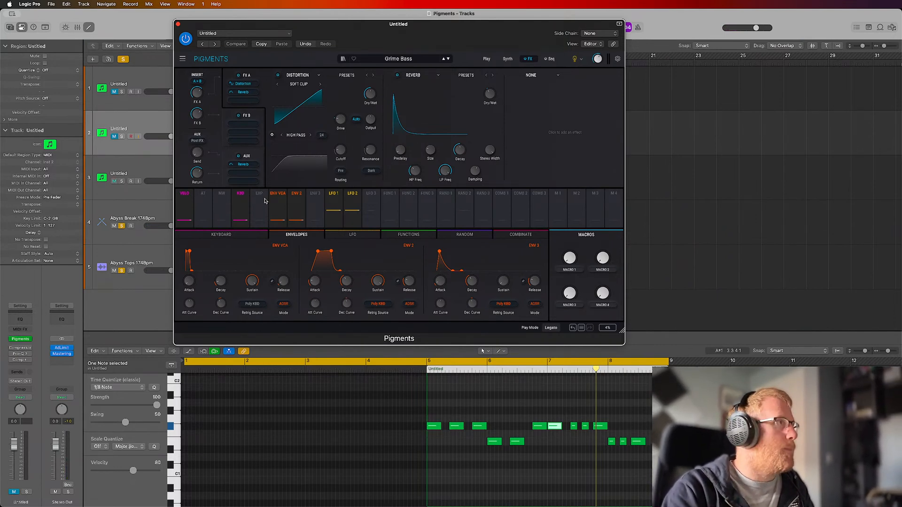
pyautogui.click(127, 180)
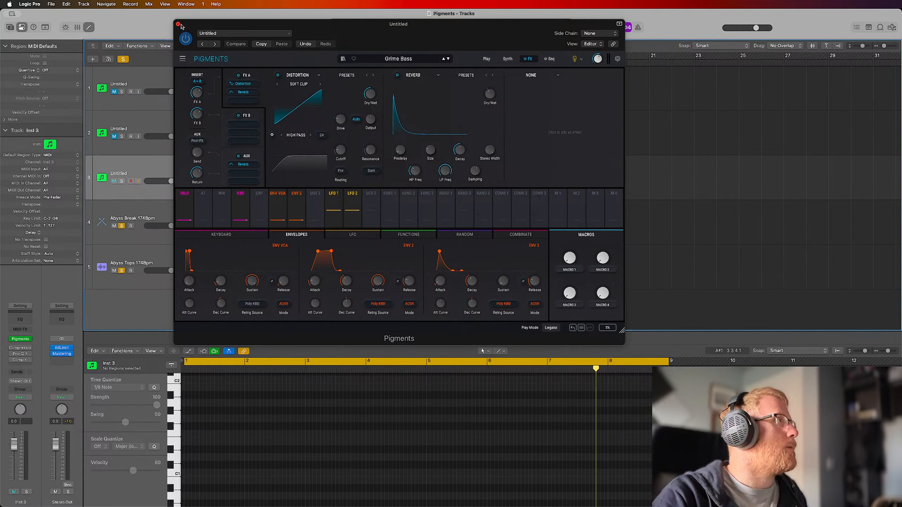
pyautogui.click(178, 24)
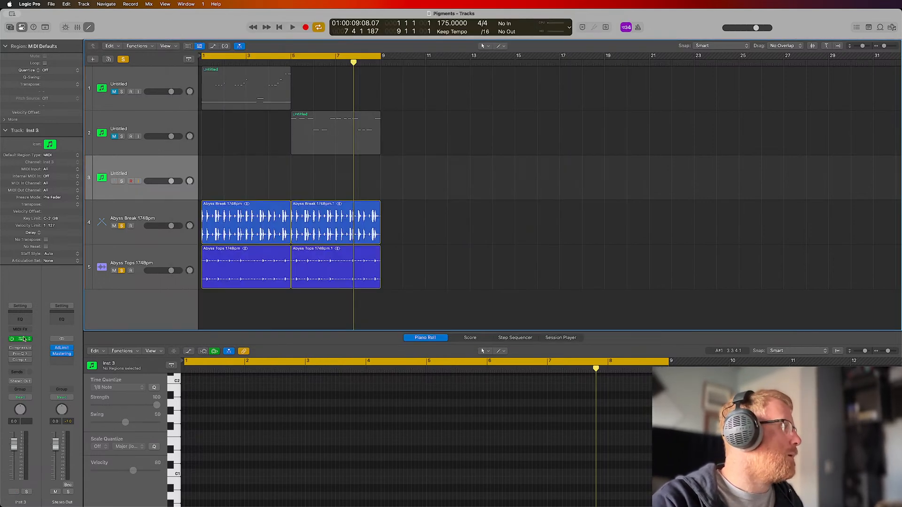
pyautogui.click(24, 339)
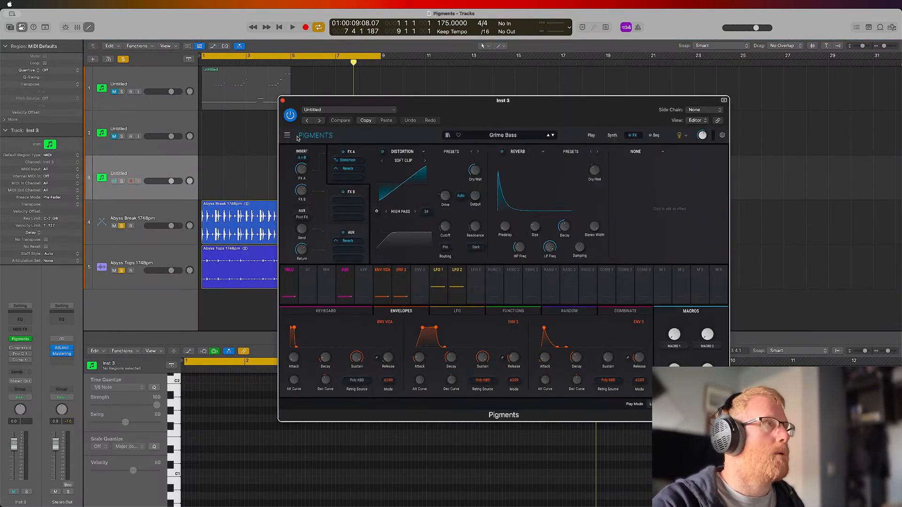
pyautogui.click(289, 136)
pyautogui.click(300, 146)
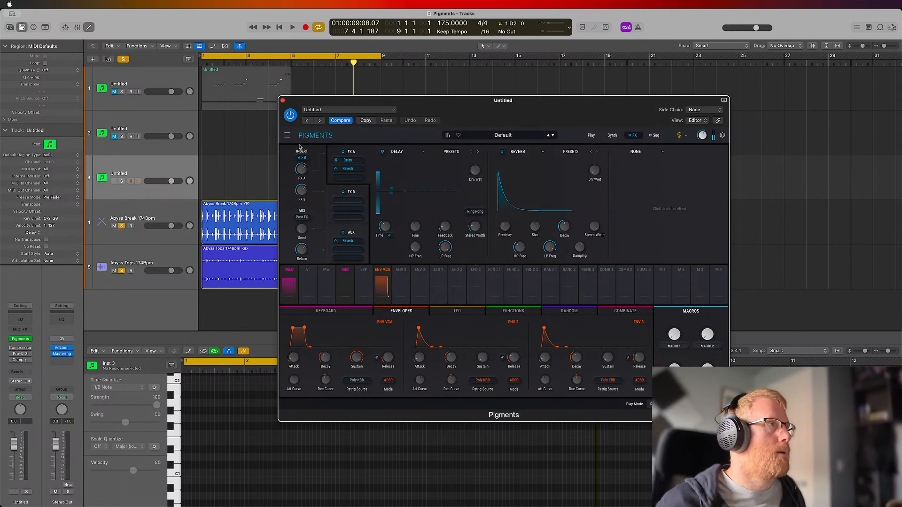
# Step: Solo and unsolo the third track, clear all remaining track solos, and close the Pigments window
pyautogui.click(122, 182)
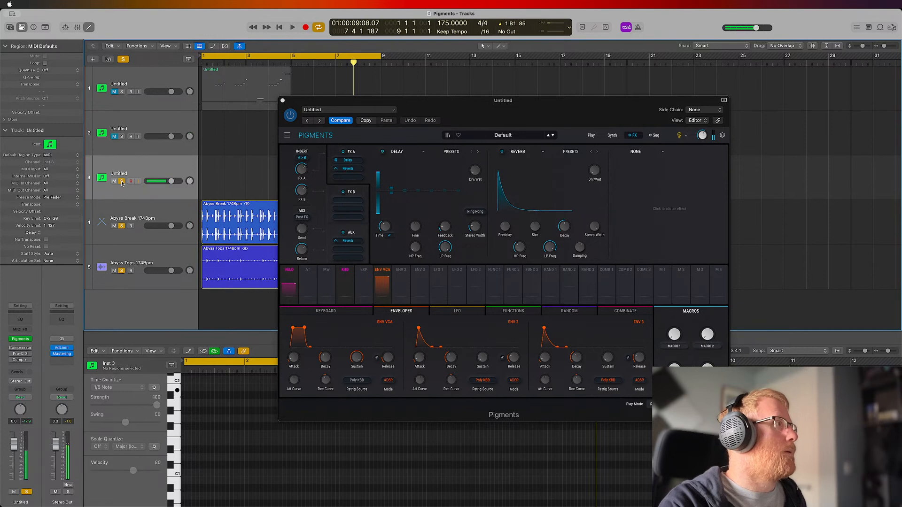
pyautogui.click(122, 182)
pyautogui.click(123, 60)
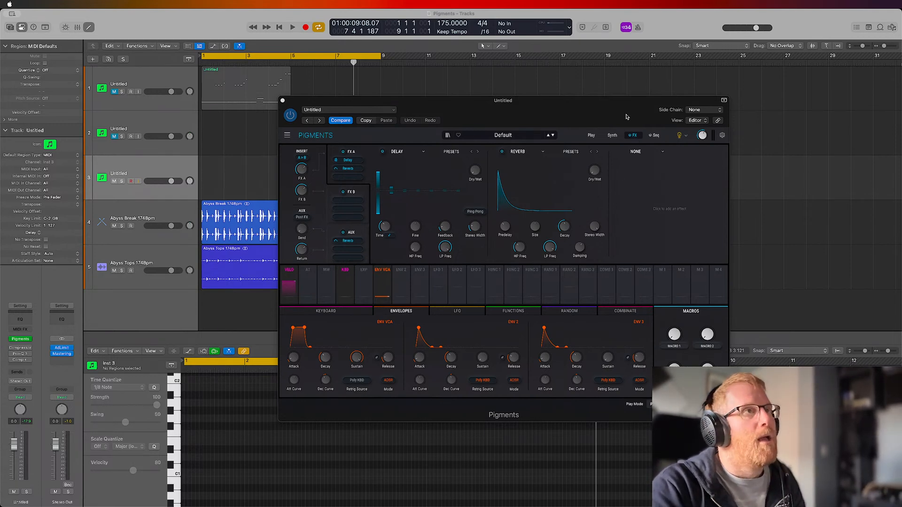
pyautogui.moveTo(627, 117); pyautogui.dragTo(479, 38)
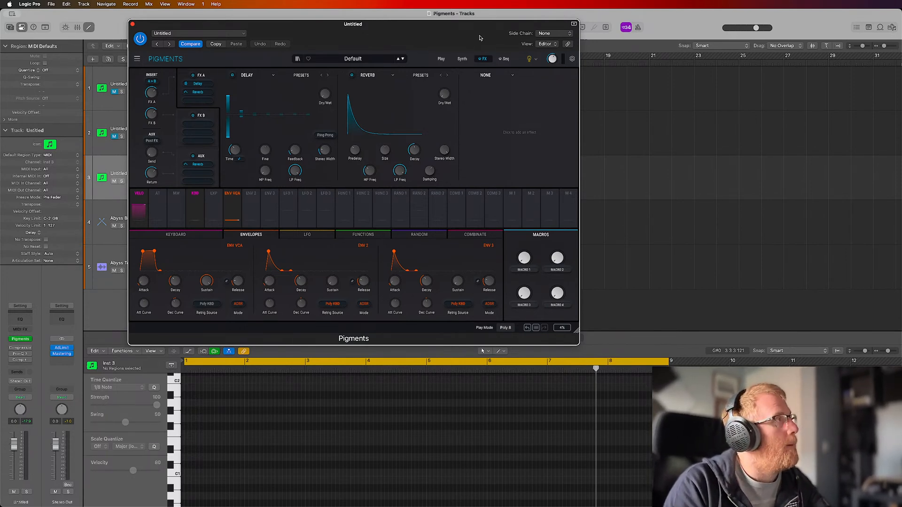
pyautogui.click(132, 25)
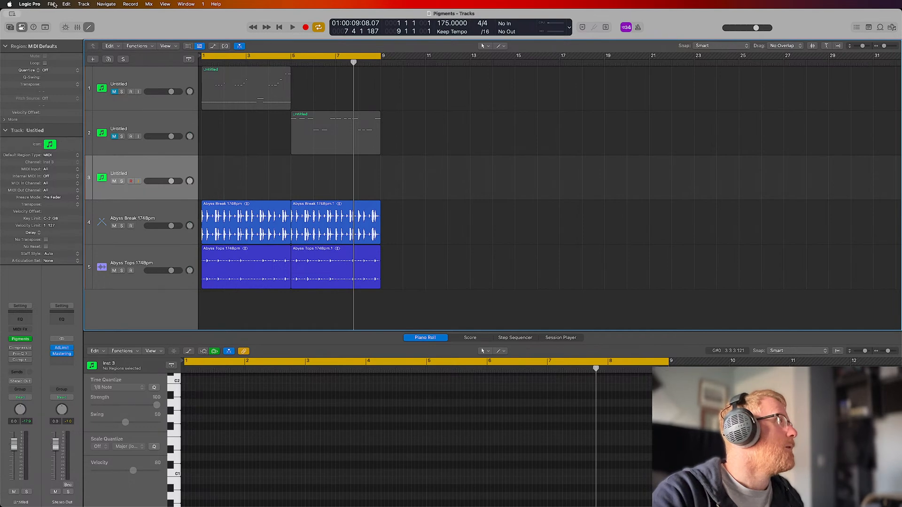
# Step: Create a new software instrument track using Native Instruments Kontakt 8 as its instrument
pyautogui.click(92, 59)
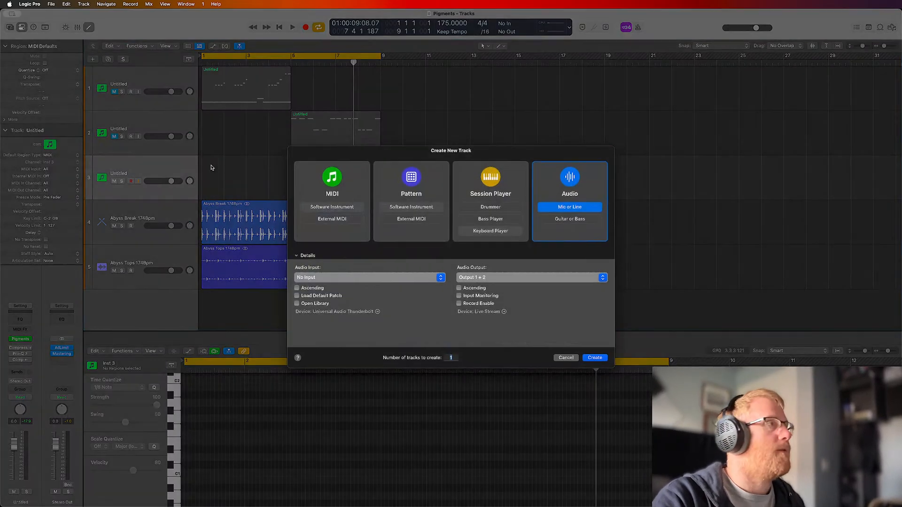
pyautogui.click(338, 208)
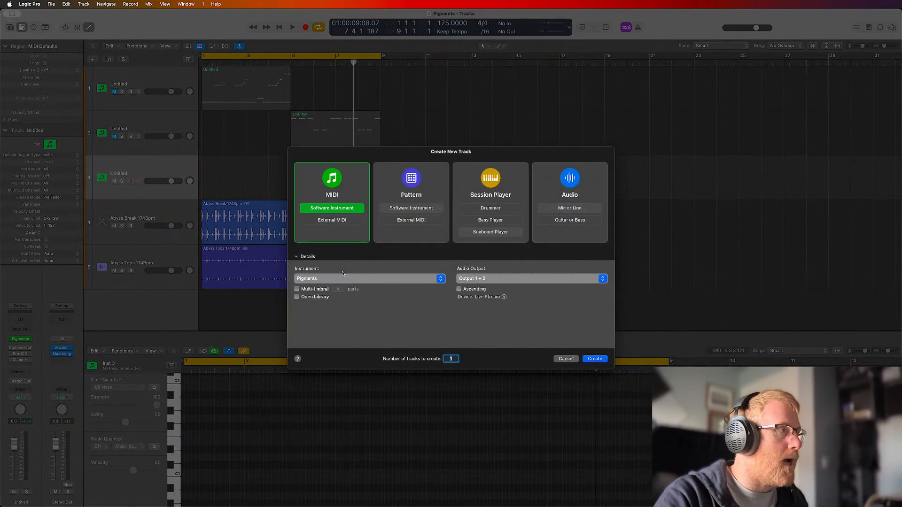
pyautogui.click(336, 278)
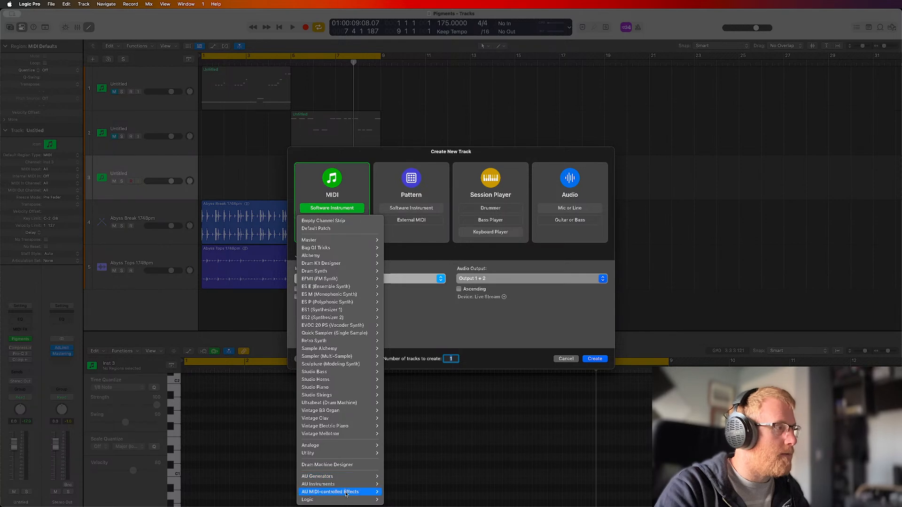
pyautogui.moveTo(339, 484)
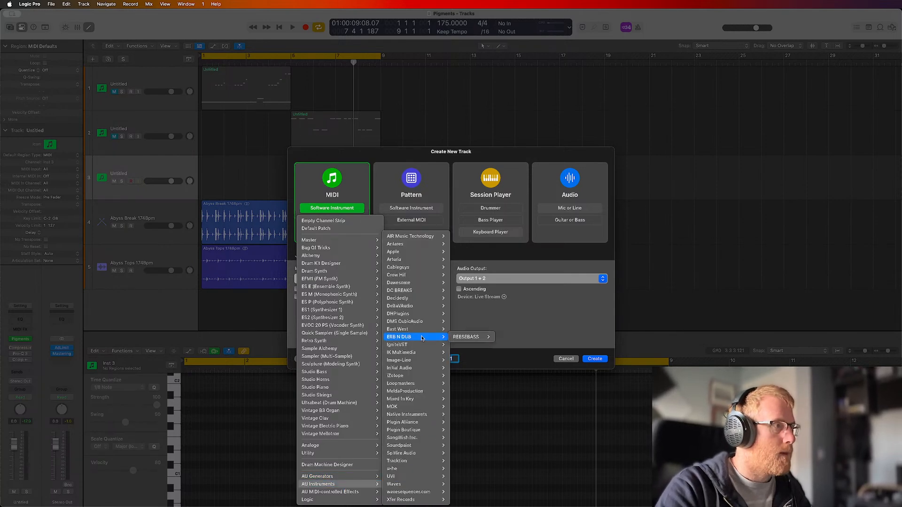
pyautogui.moveTo(423, 415)
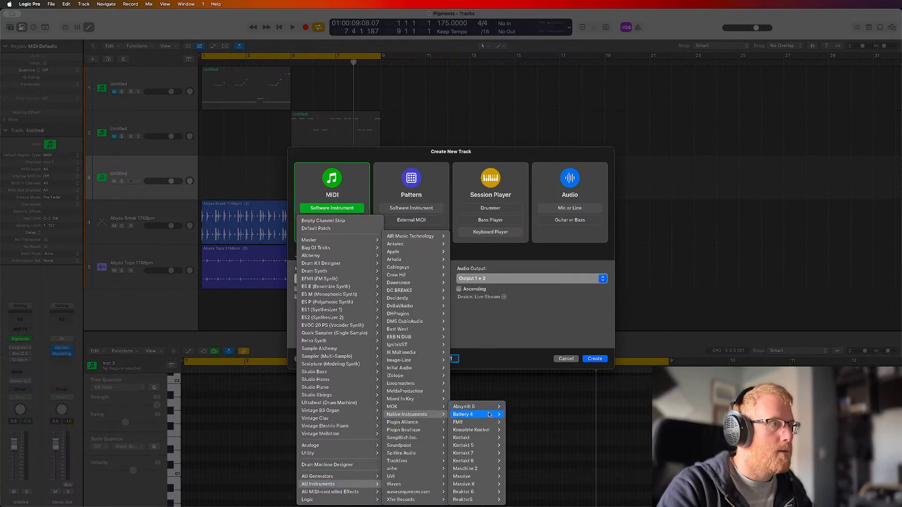
pyautogui.moveTo(489, 416)
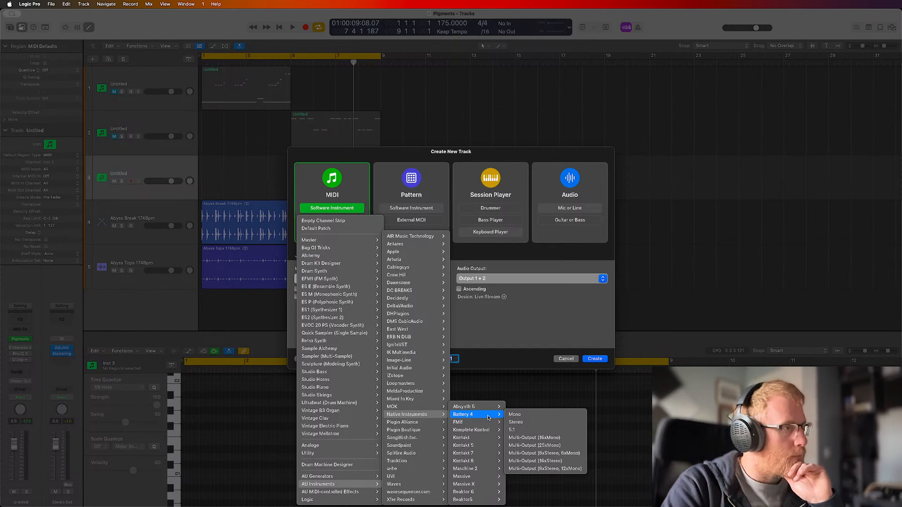
pyautogui.moveTo(480, 464)
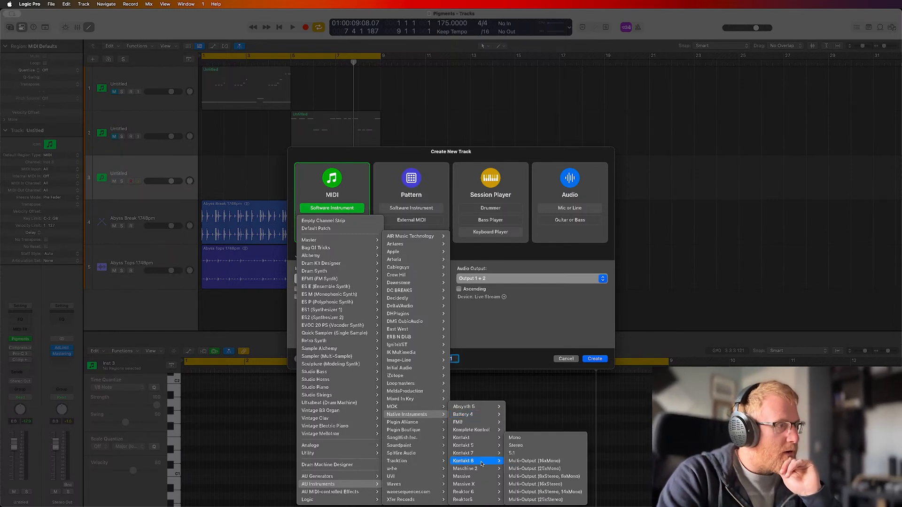
pyautogui.click(564, 433)
pyautogui.click(595, 358)
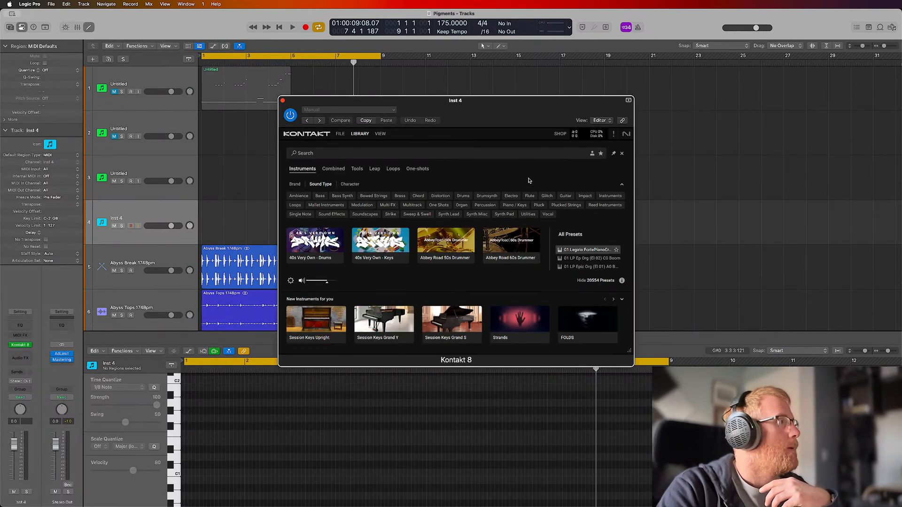
# Step: Search the Kontakt library for "empire" and load the Empire Breaks instrument
pyautogui.click(448, 155)
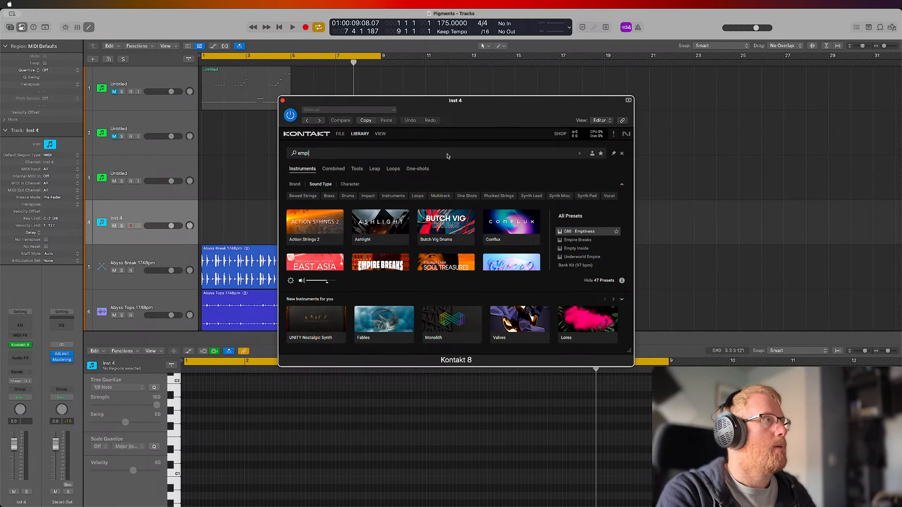
pyautogui.click(449, 239)
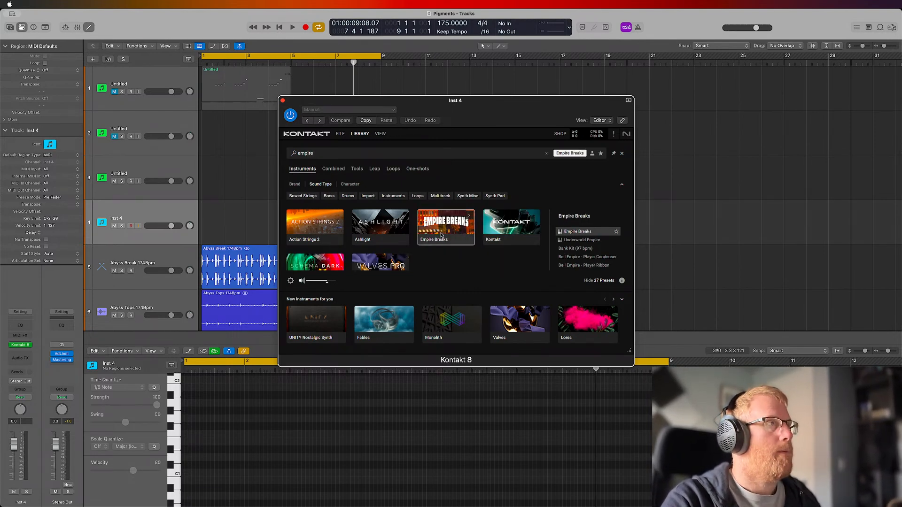
pyautogui.click(574, 240)
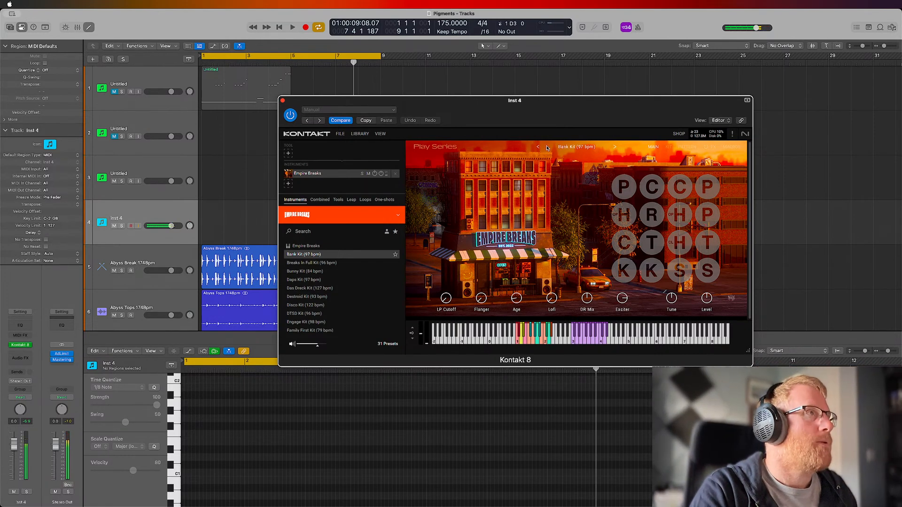
# Step: Audition the Main 3 pattern of the Bank Kit and place it on the Inst 4 track at bar 1
pyautogui.click(688, 147)
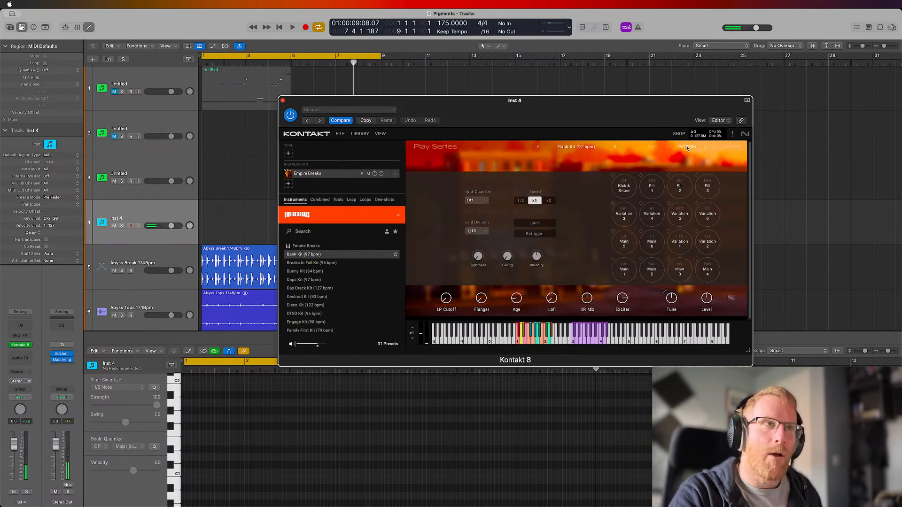
pyautogui.click(690, 266)
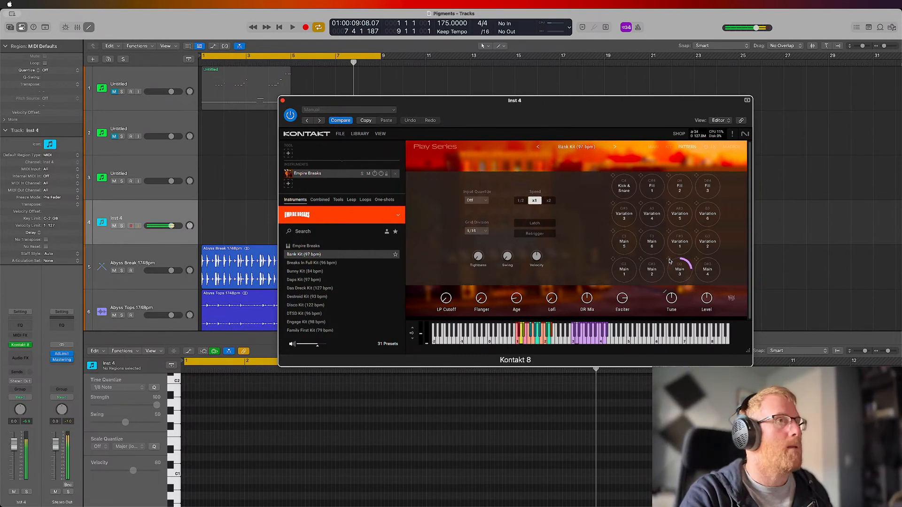
pyautogui.moveTo(667, 254); pyautogui.dragTo(216, 215)
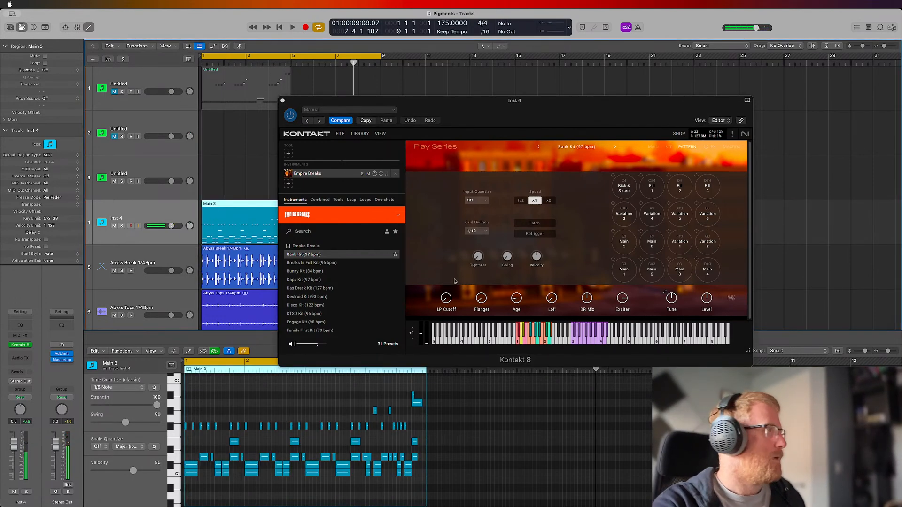
# Step: Loop the Main 3 region over bars 1 to 5 and play it while muting Abyss Break and Abyss Tops
pyautogui.moveTo(448, 114); pyautogui.dragTo(476, 62)
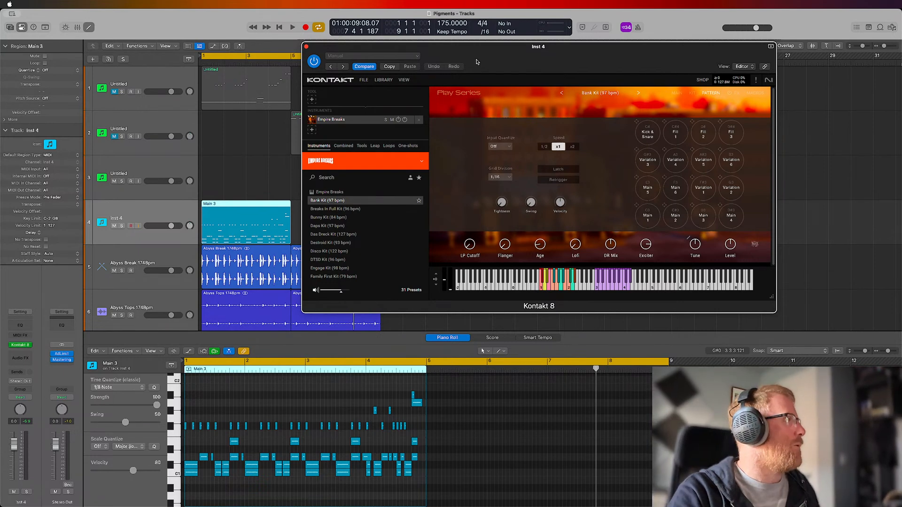
pyautogui.click(272, 205)
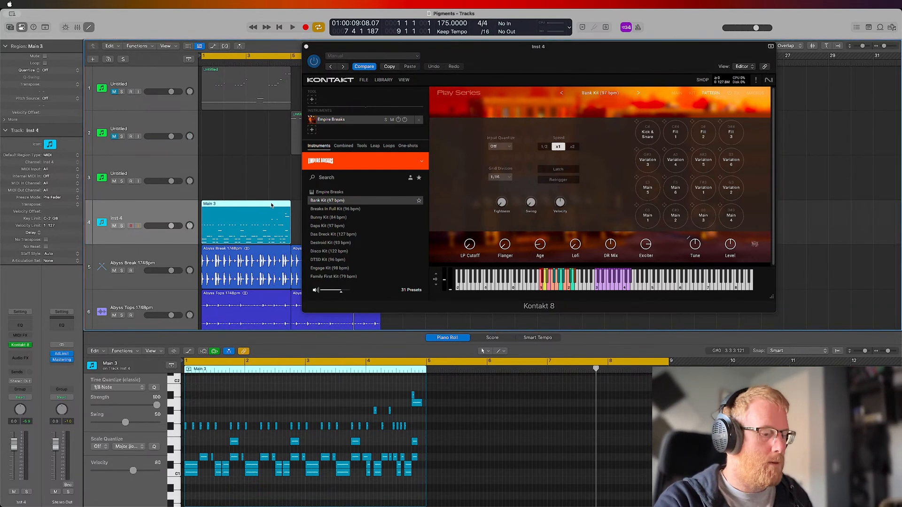
pyautogui.press('super+u')
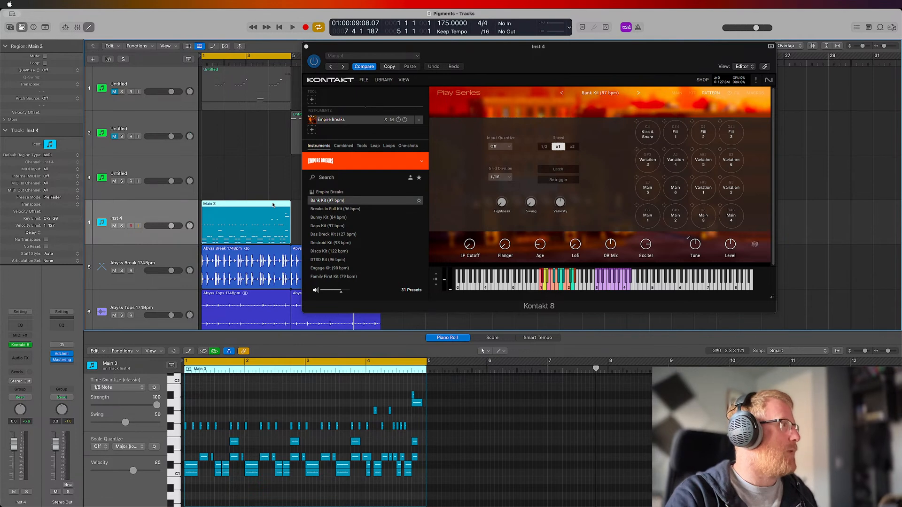
pyautogui.press('space')
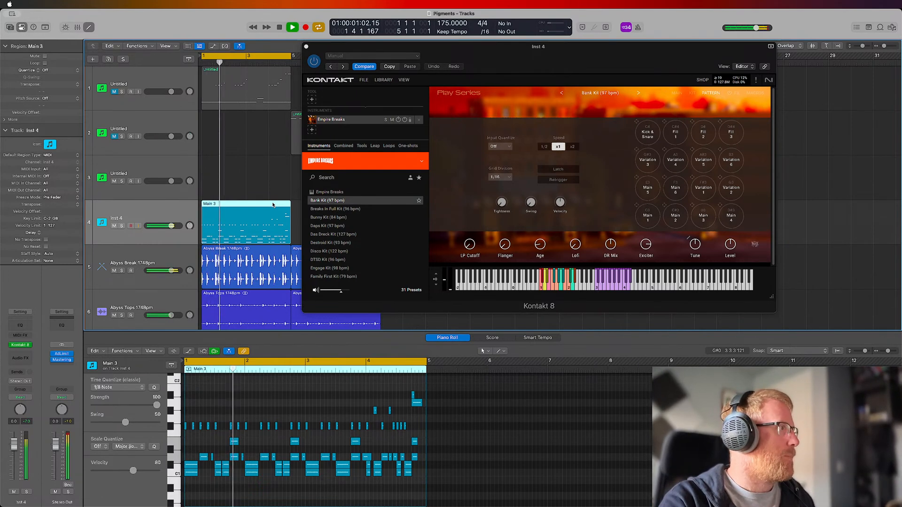
pyautogui.click(114, 271)
pyautogui.click(114, 315)
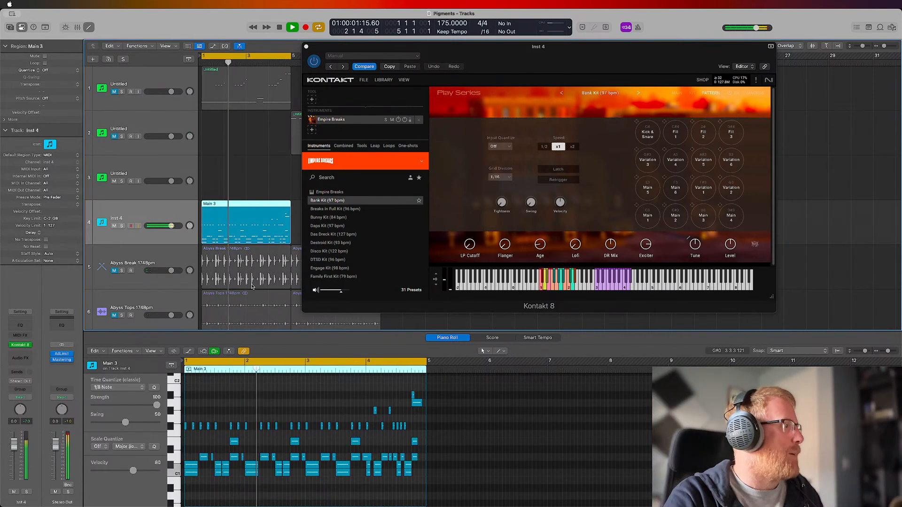
pyautogui.press('space')
# Step: Examine the Main 3 notes, replay the pattern, and audition the clap pad on the Empire Breaks main page
pyautogui.scroll(2, 274, 428)
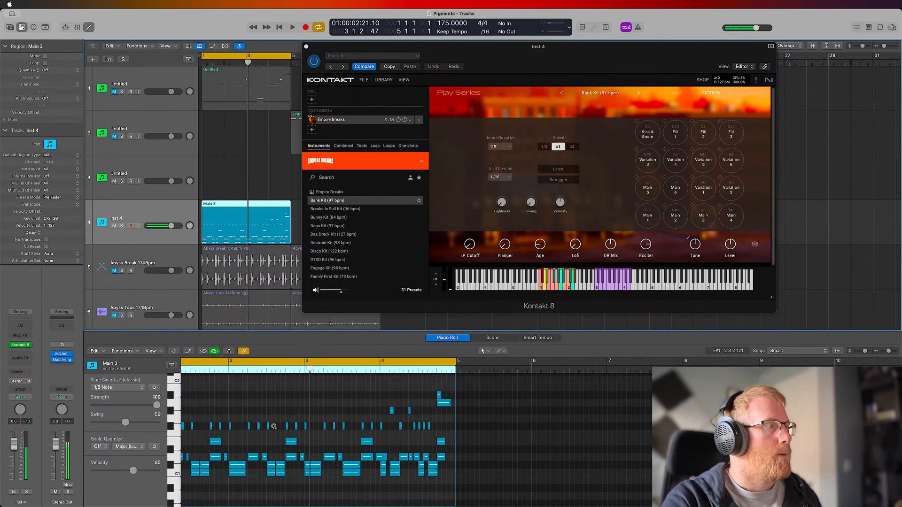
pyautogui.hscroll(1, 273, 428)
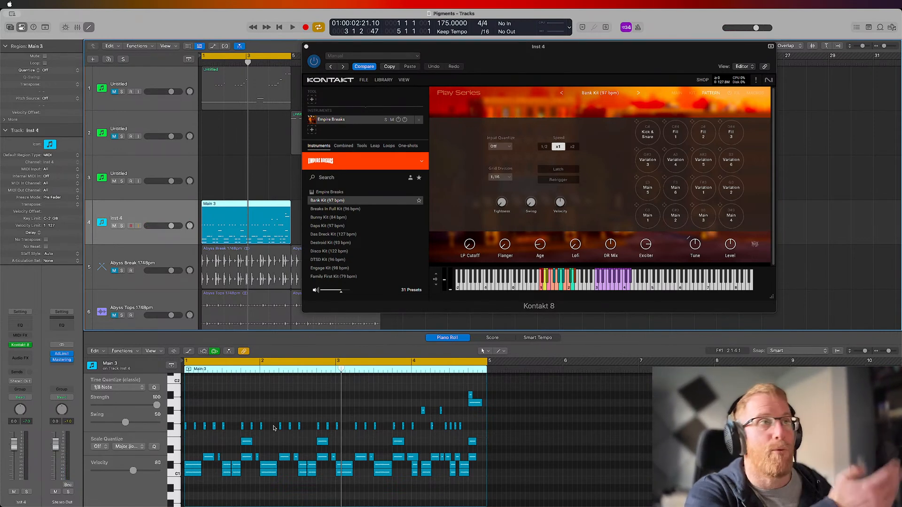
pyautogui.press('space')
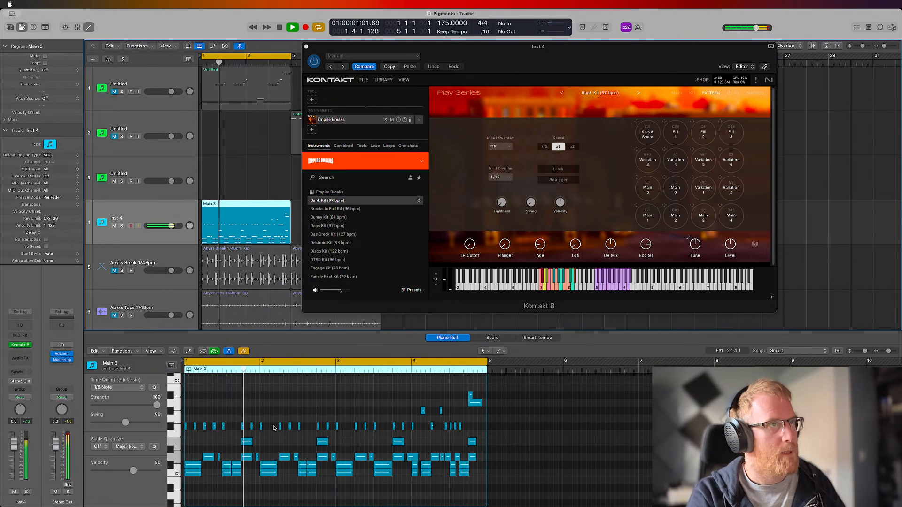
pyautogui.press('space')
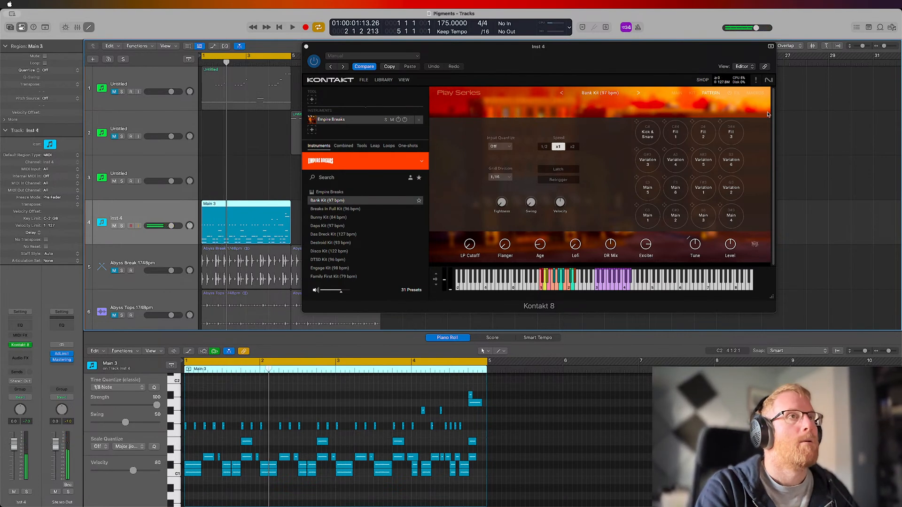
pyautogui.click(677, 92)
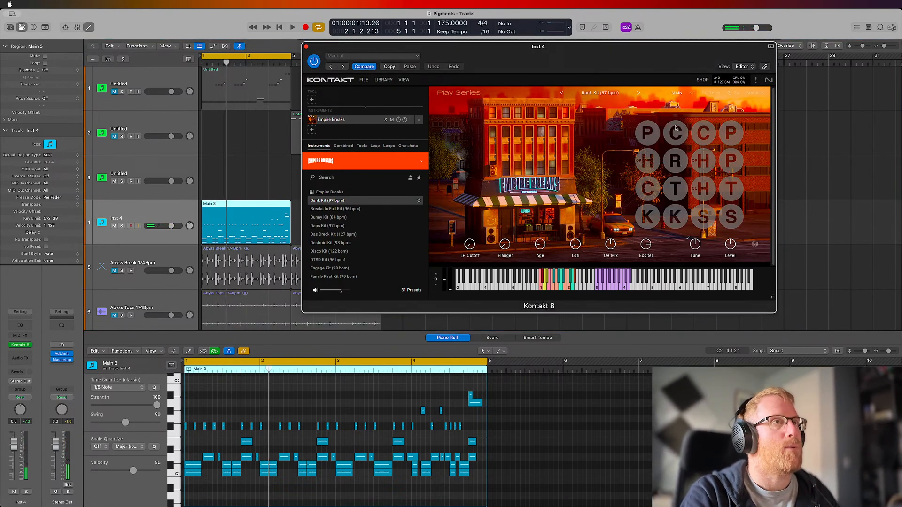
pyautogui.click(652, 193)
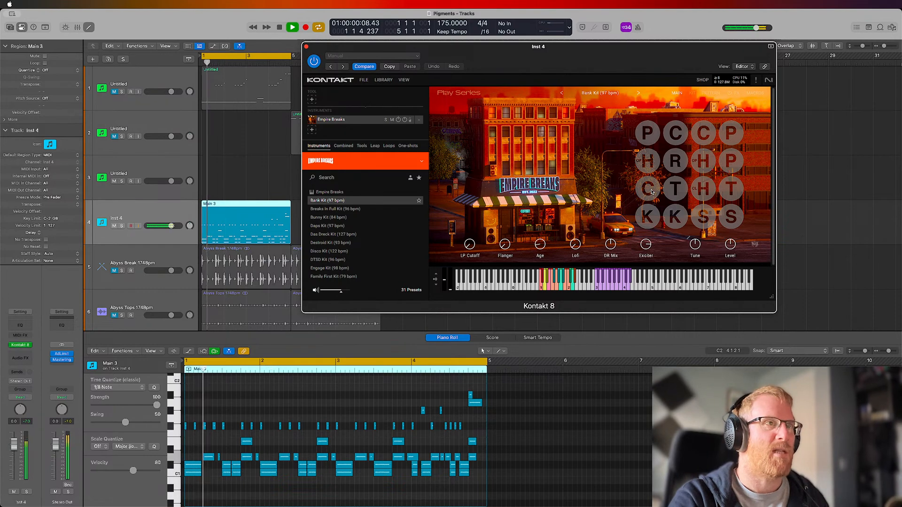
pyautogui.click(650, 193)
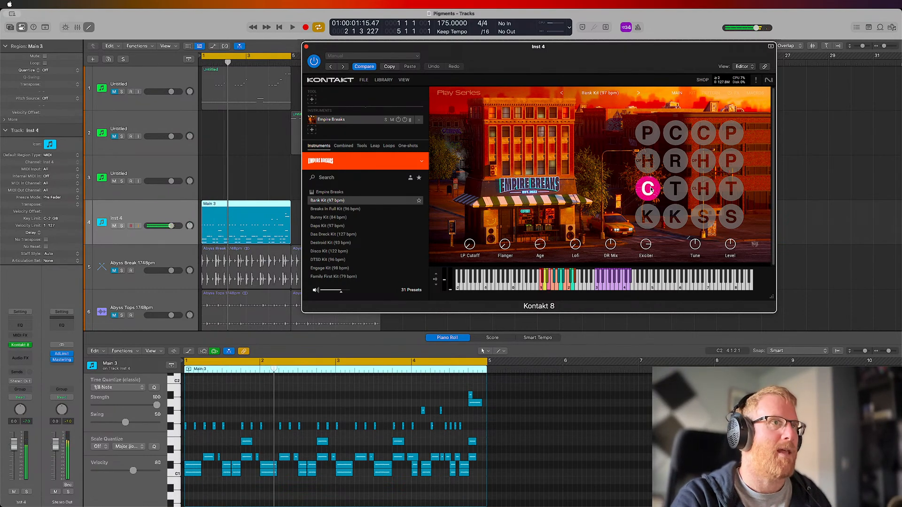
# Step: Select the clap pad in the kit editor, switch its envelope to ADSR, and lower its sustain to about -22 dB while auditioning
pyautogui.click(694, 94)
pyautogui.click(652, 192)
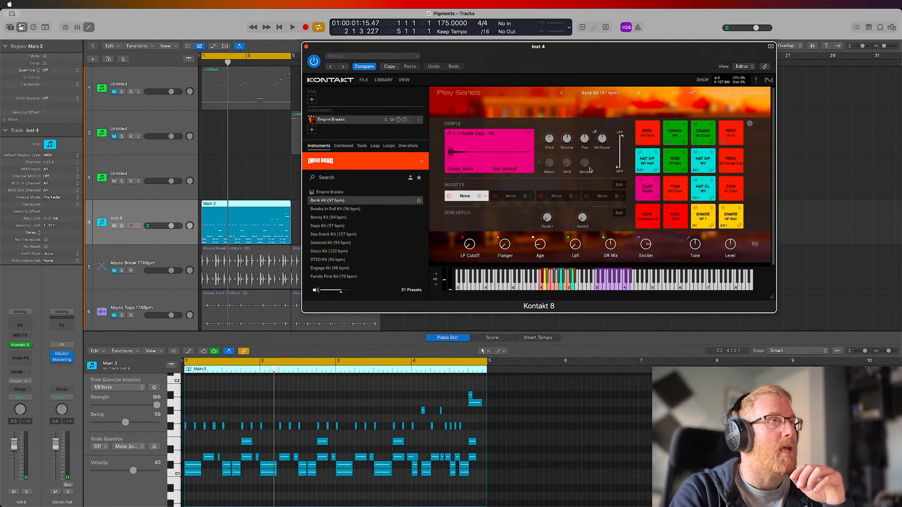
pyautogui.click(539, 164)
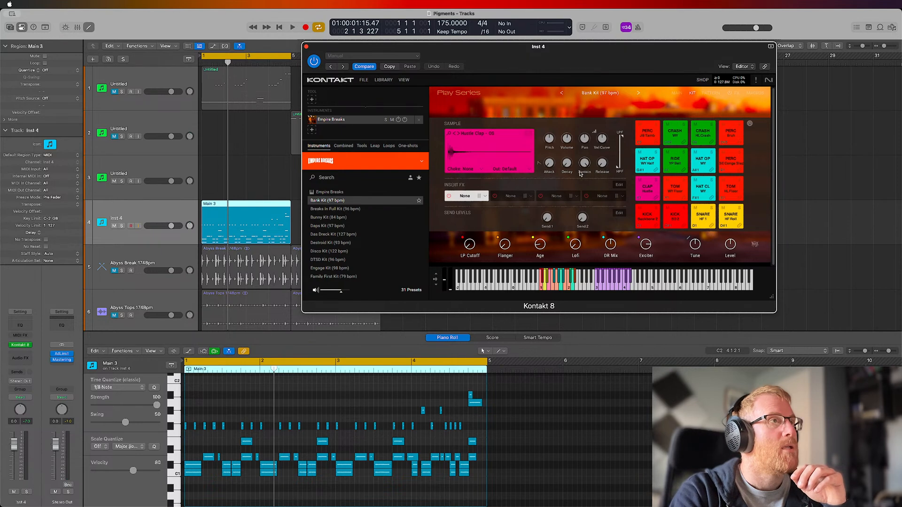
pyautogui.click(653, 197)
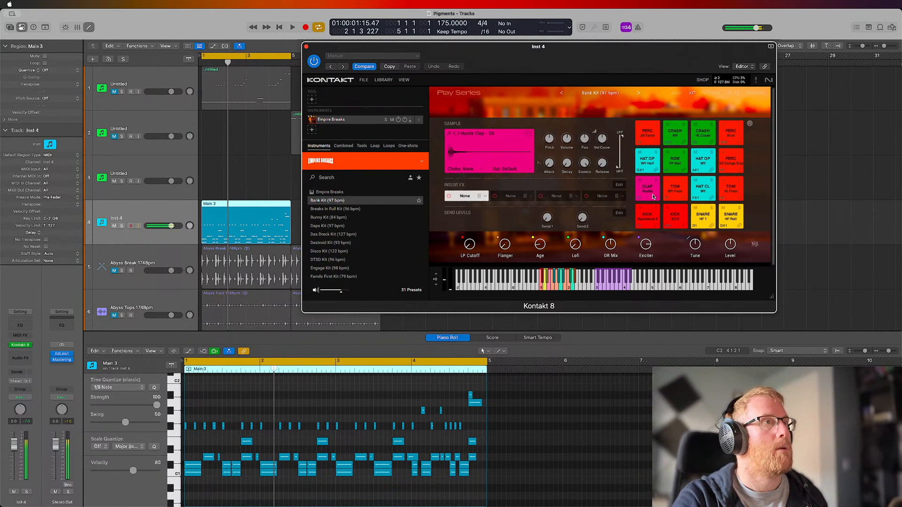
pyautogui.moveTo(584, 163); pyautogui.dragTo(584, 201)
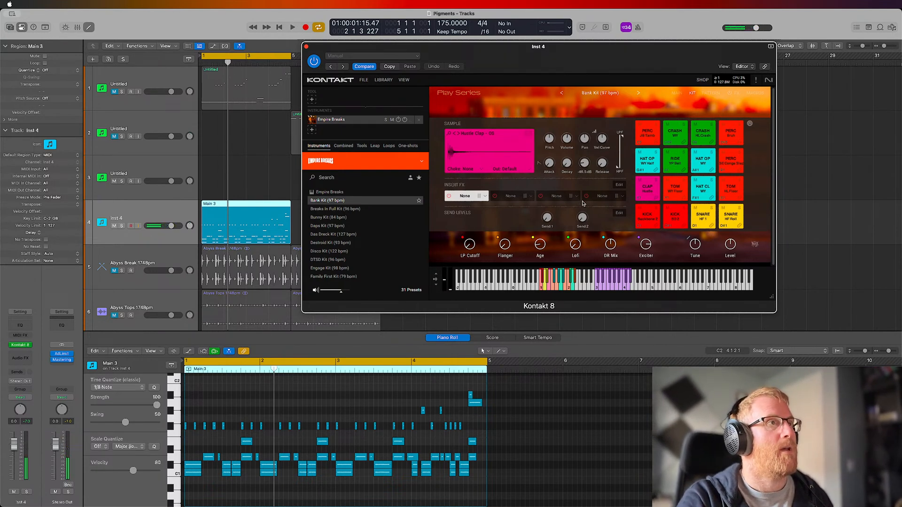
pyautogui.click(648, 187)
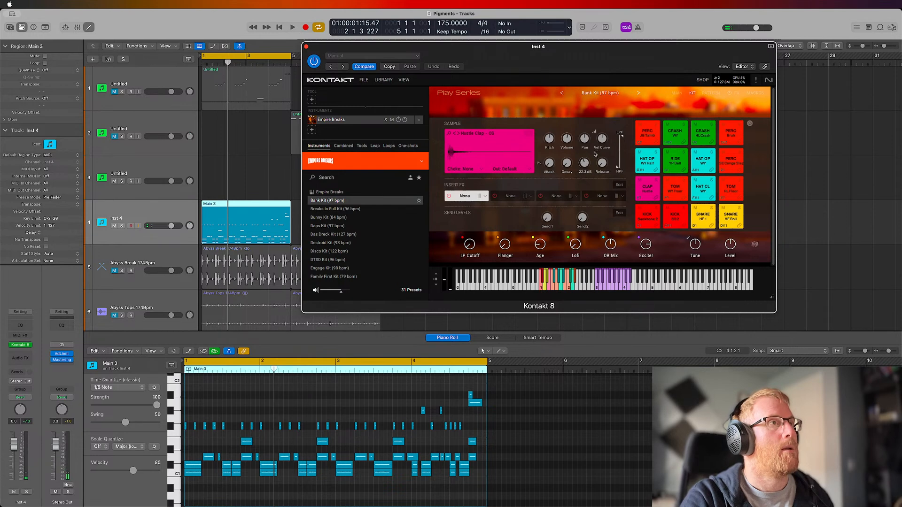
# Step: Audition the clap pad repeatedly, open its sample browser at the Clap category, and replay the Main 3 pattern
pyautogui.click(653, 191)
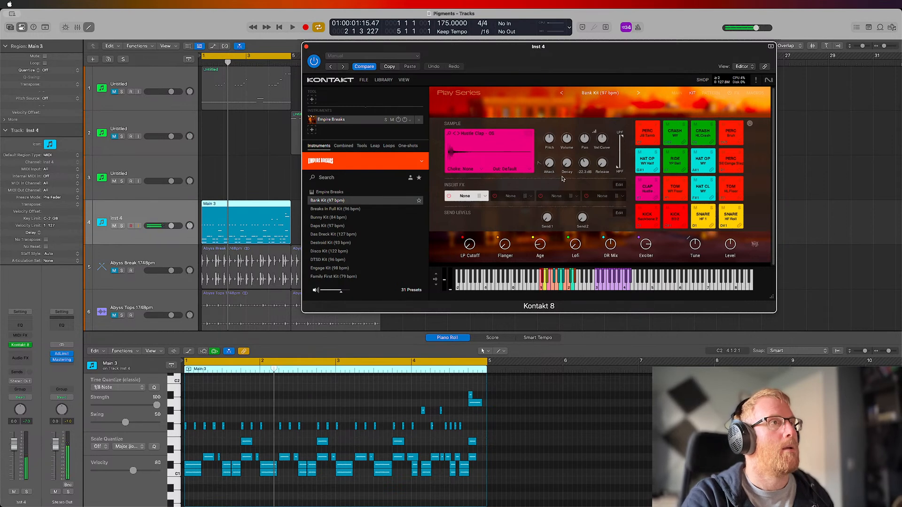
pyautogui.click(649, 190)
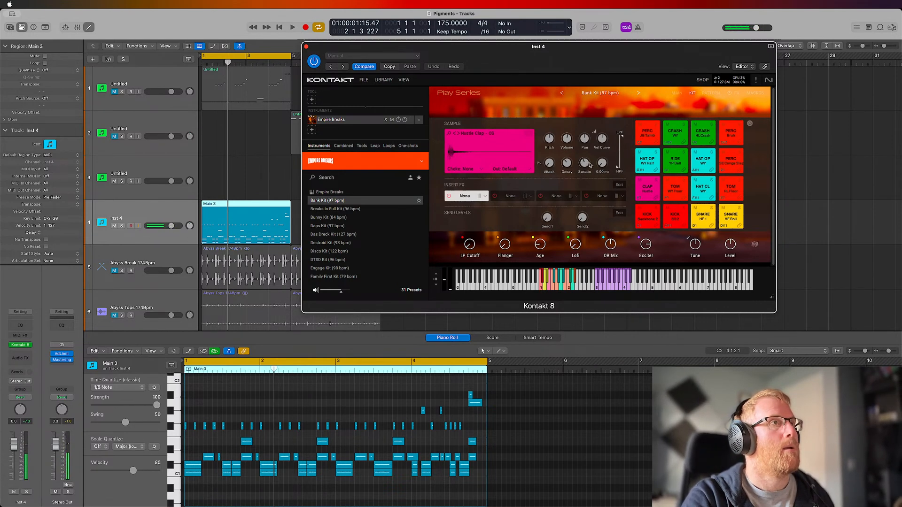
pyautogui.click(652, 188)
pyautogui.click(647, 190)
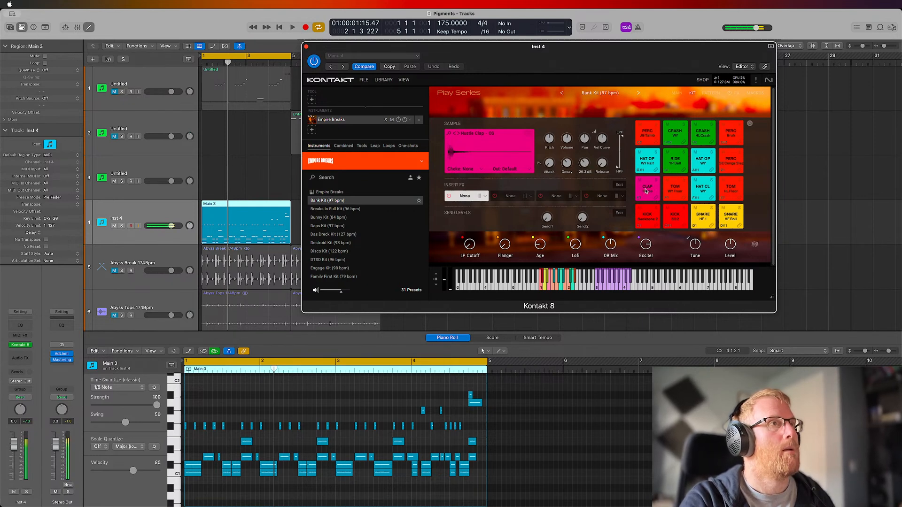
pyautogui.doubleClick(647, 190)
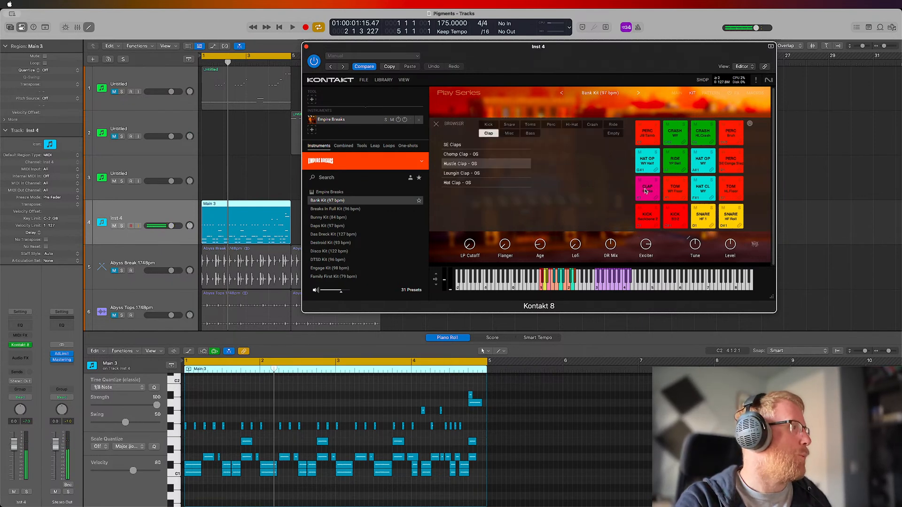
pyautogui.press('space')
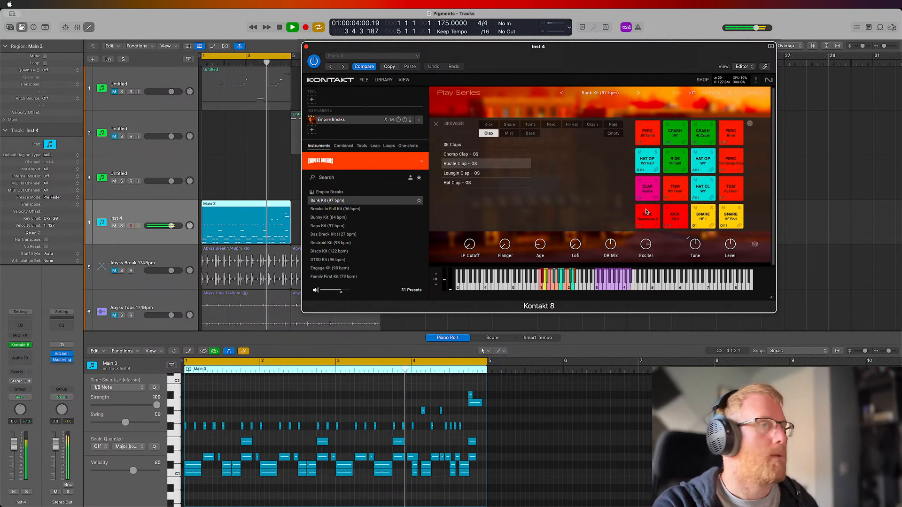
pyautogui.press('space')
pyautogui.hscroll(3, 232, 153)
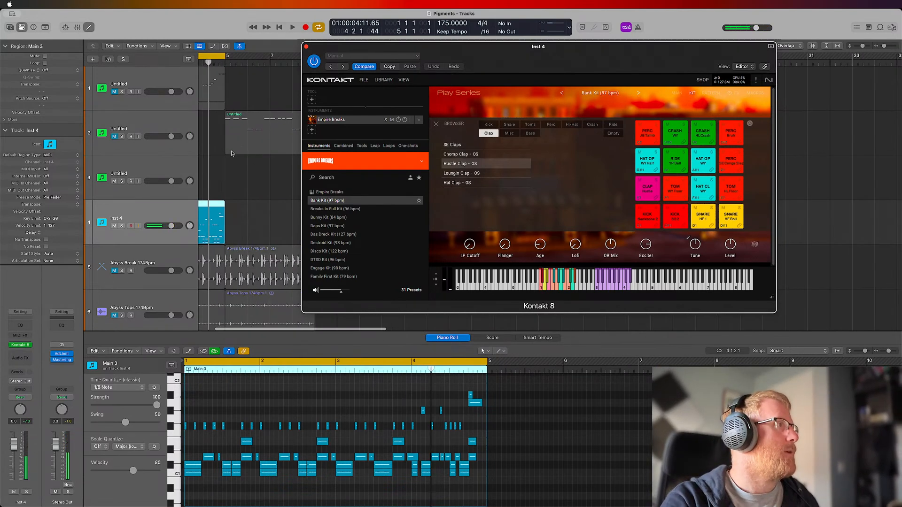
# Step: Move the Main 3 region to bar 5, solo Inst 4 with the second track, and start playback without the Kontakt window
pyautogui.press('super+Left')
pyautogui.hscroll(-3, 232, 153)
pyautogui.moveTo(228, 206); pyautogui.dragTo(296, 206)
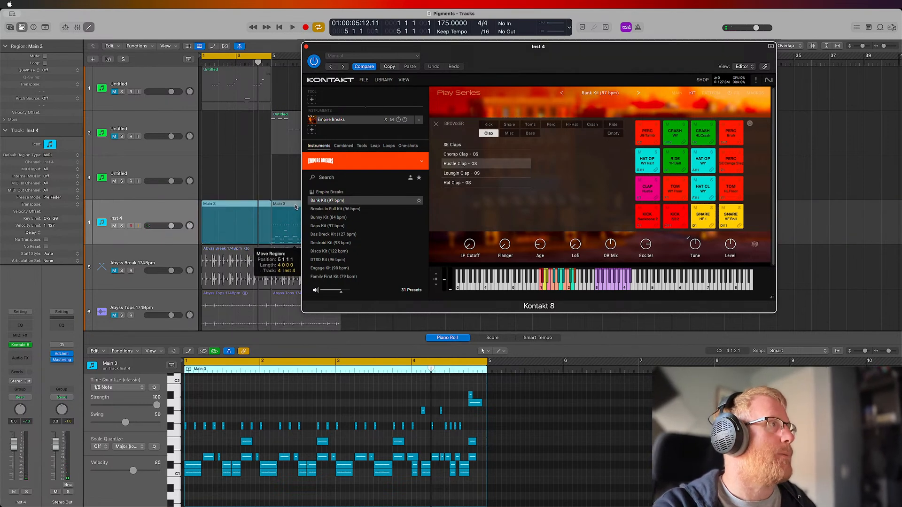
pyautogui.click(122, 136)
pyautogui.click(121, 226)
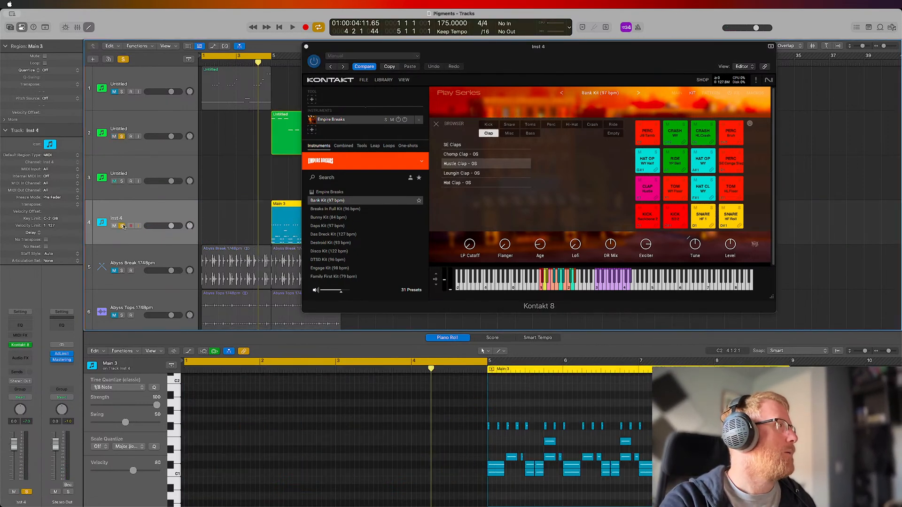
pyautogui.press('space')
pyautogui.click(306, 47)
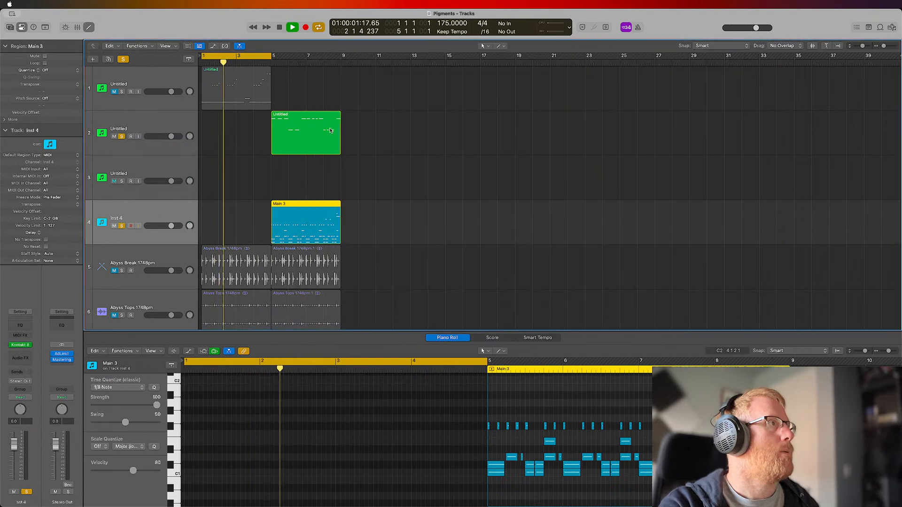
# Step: Copy the second track's region and Main 3 to bar 17, and play them with the cycle set to bars 17 to 21
pyautogui.moveTo(362, 226); pyautogui.dragTo(271, 109)
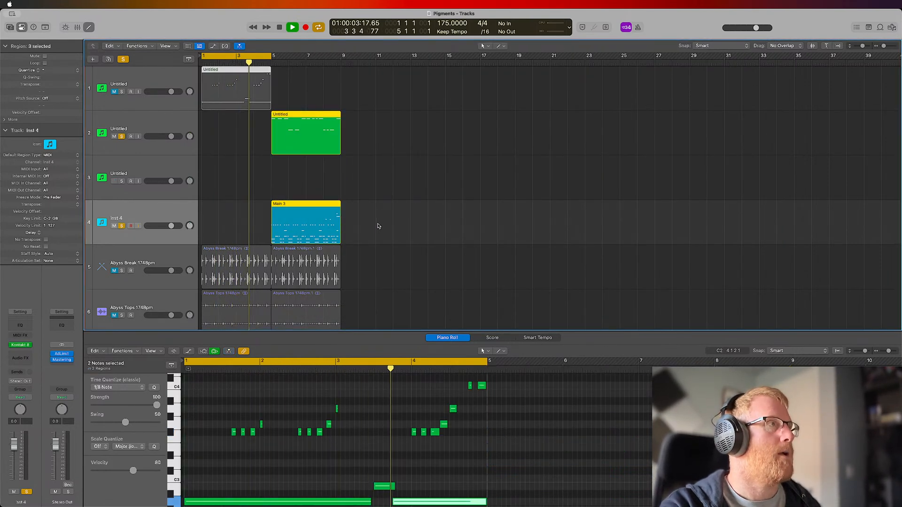
pyautogui.click(376, 225)
pyautogui.moveTo(363, 221); pyautogui.dragTo(512, 123)
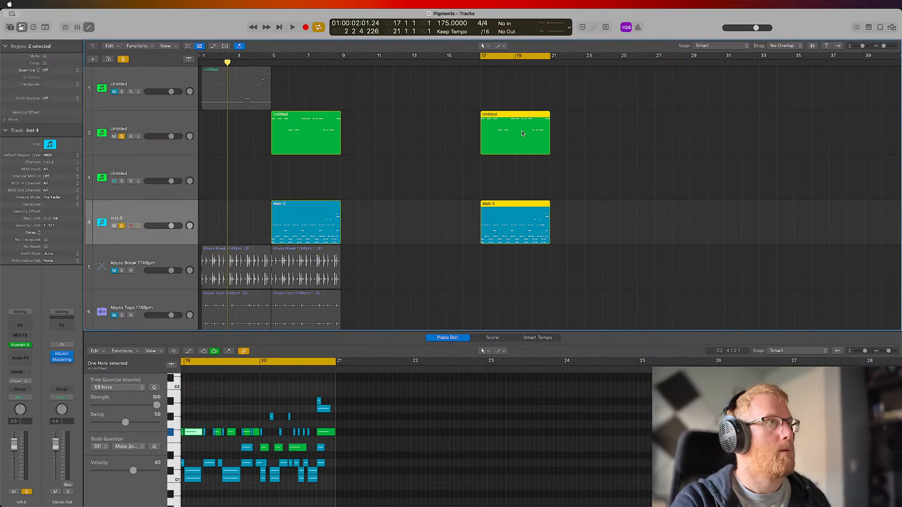
pyautogui.press('super+u')
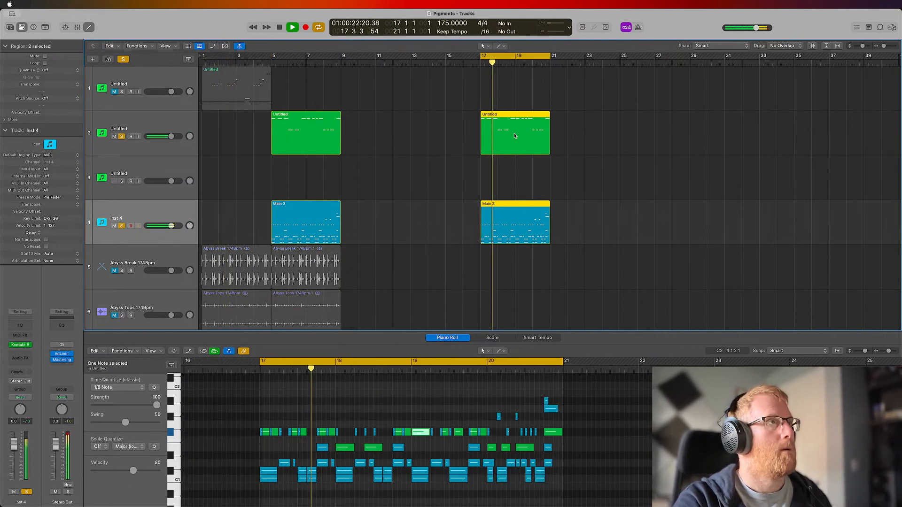
pyautogui.hscroll(4, 516, 135)
pyautogui.scroll(-3, 516, 135)
pyautogui.hscroll(3, 516, 136)
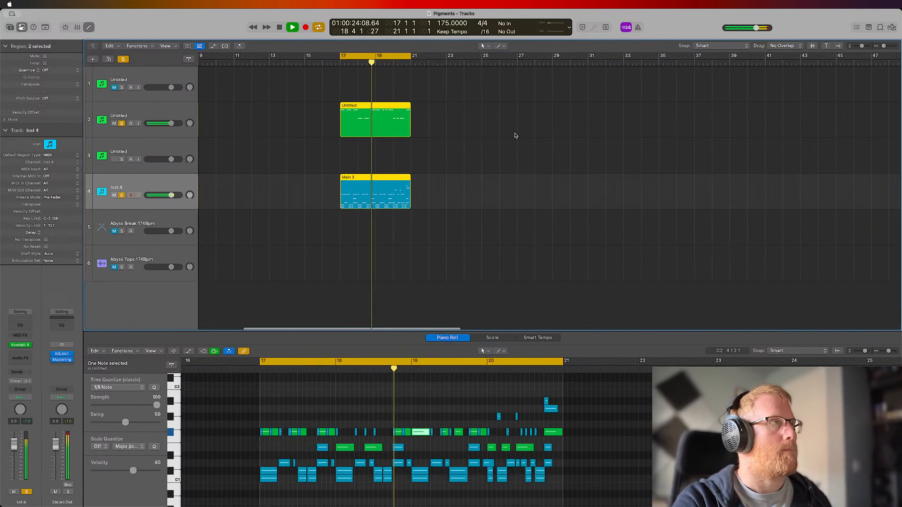
pyautogui.click(388, 161)
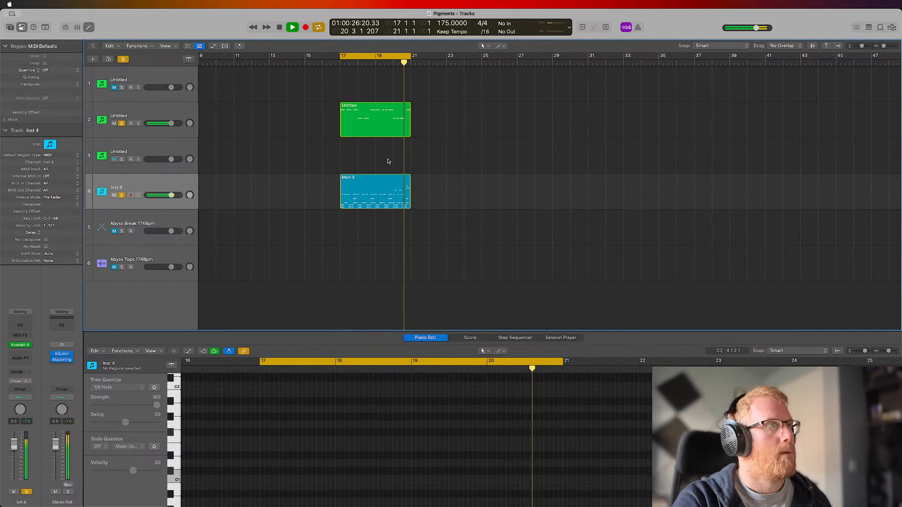
pyautogui.press('space')
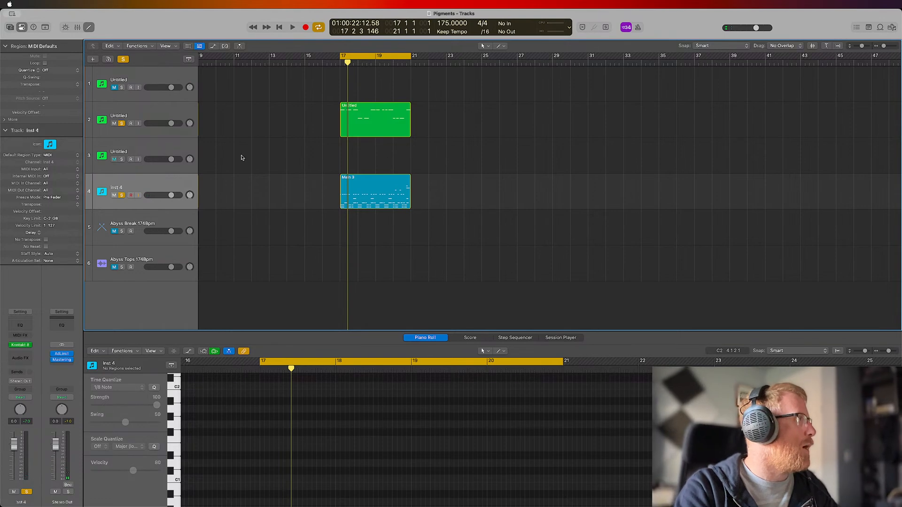
# Step: Move the Inst 4 track directly below the second track and add a Pro-Q 3 EQ to it, playing the loop
pyautogui.moveTo(154, 186); pyautogui.dragTo(154, 143)
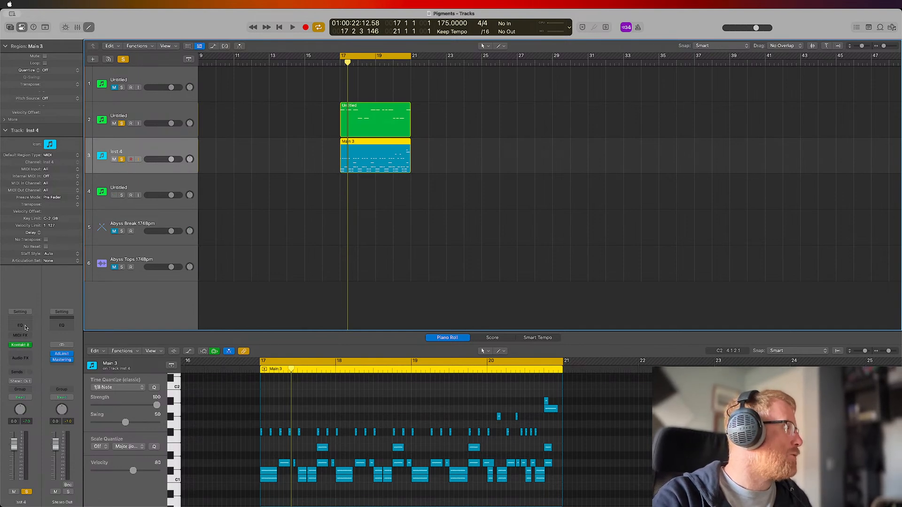
pyautogui.click(27, 358)
pyautogui.moveTo(28, 370)
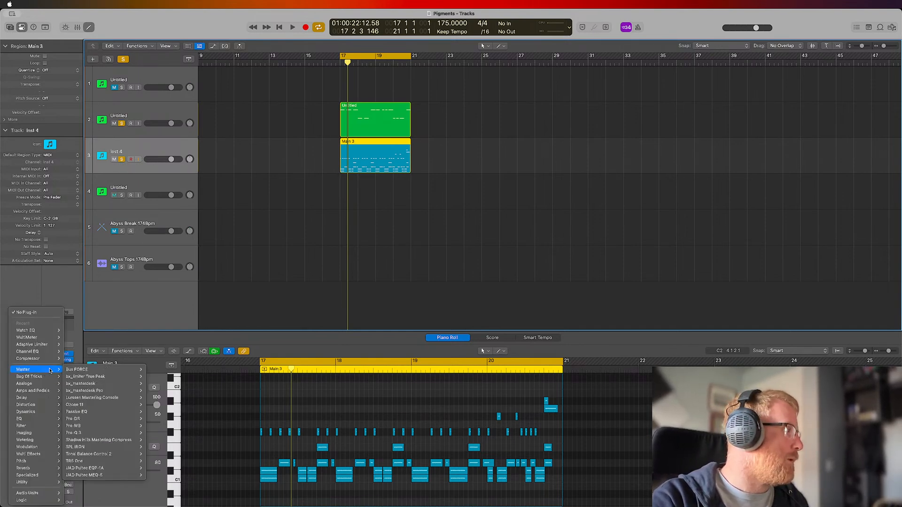
pyautogui.moveTo(93, 433)
pyautogui.click(165, 435)
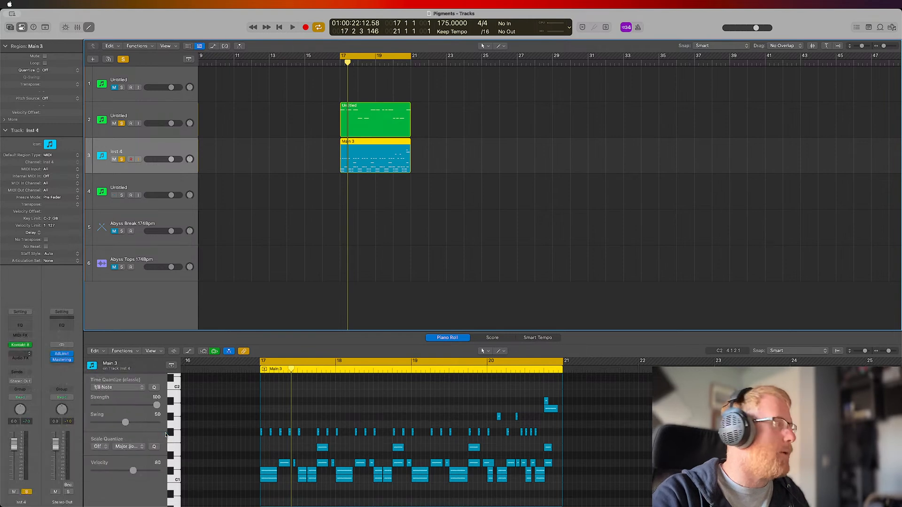
pyautogui.press('space')
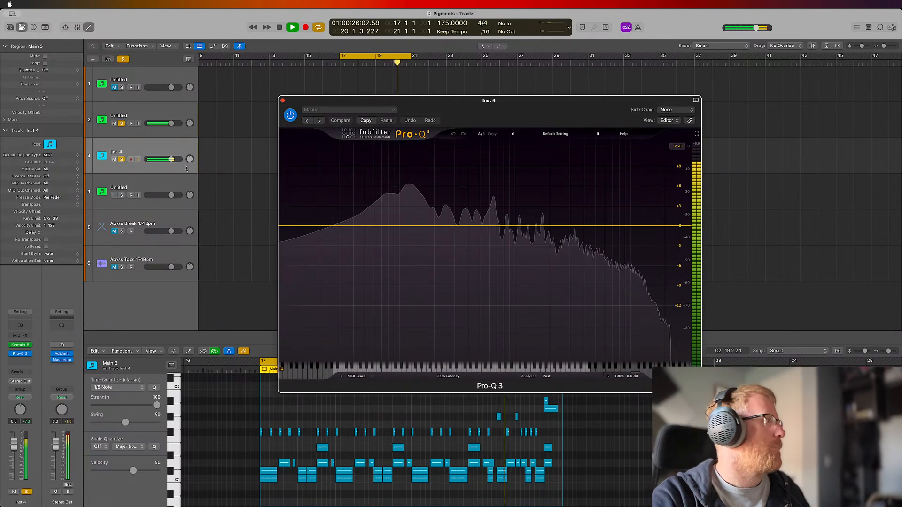
# Step: Unsolo the second track and add a 24 dB/oct low cut at about 35 Hz with Q about 1.1 to Inst 4's EQ
pyautogui.click(121, 123)
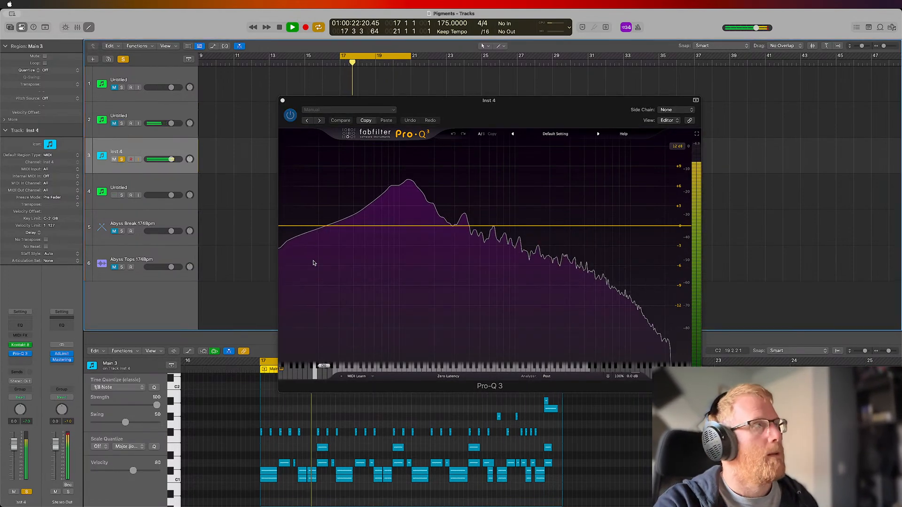
pyautogui.moveTo(285, 228); pyautogui.dragTo(347, 230)
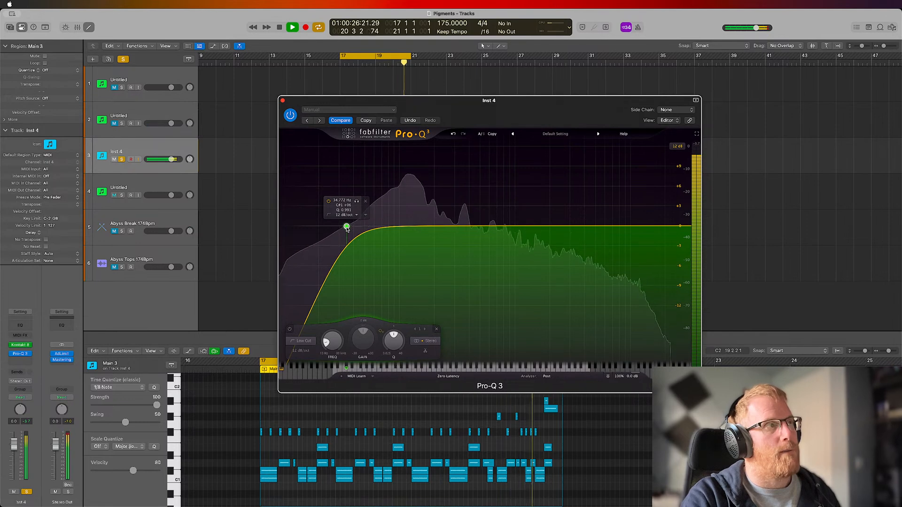
pyautogui.scroll(1, 300, 352)
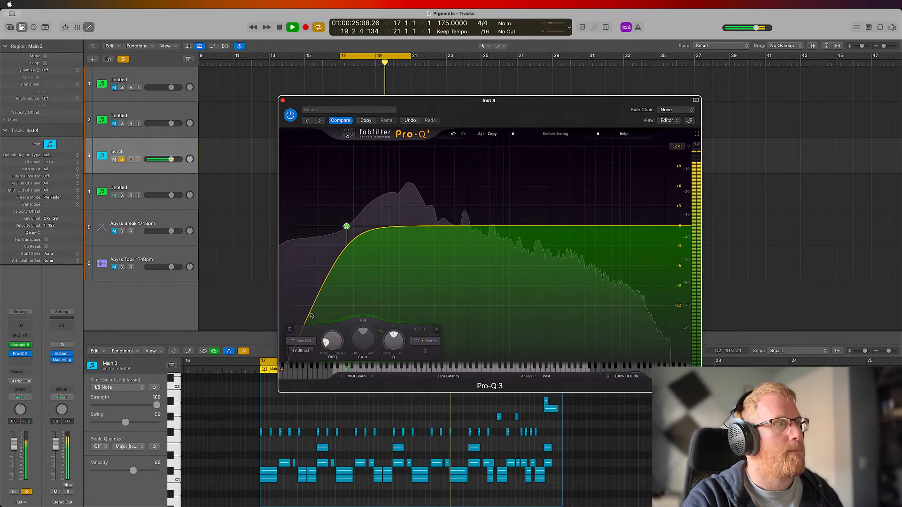
pyautogui.moveTo(348, 218); pyautogui.dragTo(347, 222)
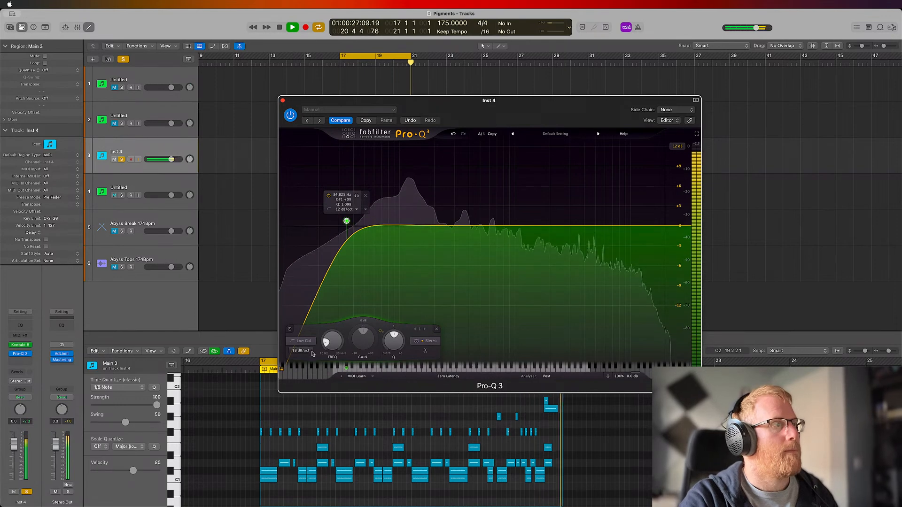
pyautogui.scroll(1, 300, 354)
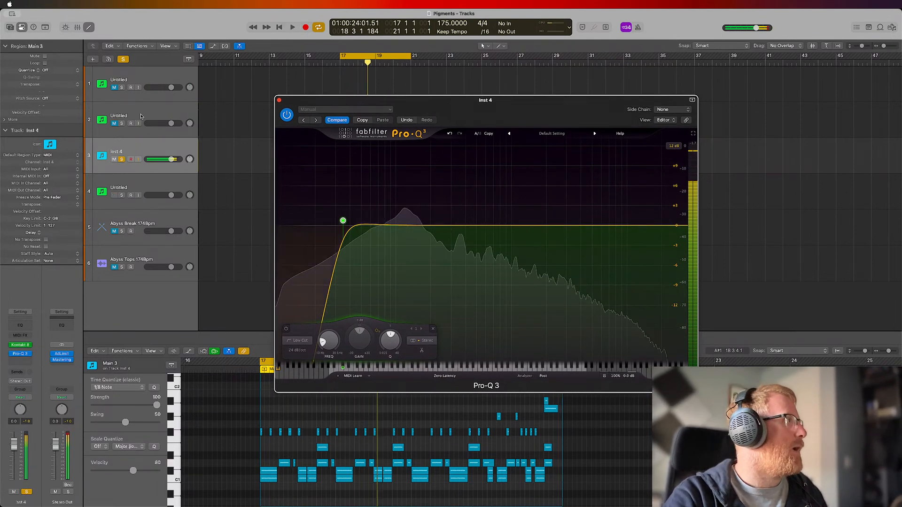
# Step: Check the second track's notes in the Piano Roll and add a neutral bell band at a matching low note in Inst 4's Pro-Q 3
pyautogui.click(140, 116)
pyautogui.moveTo(387, 103); pyautogui.dragTo(513, 128)
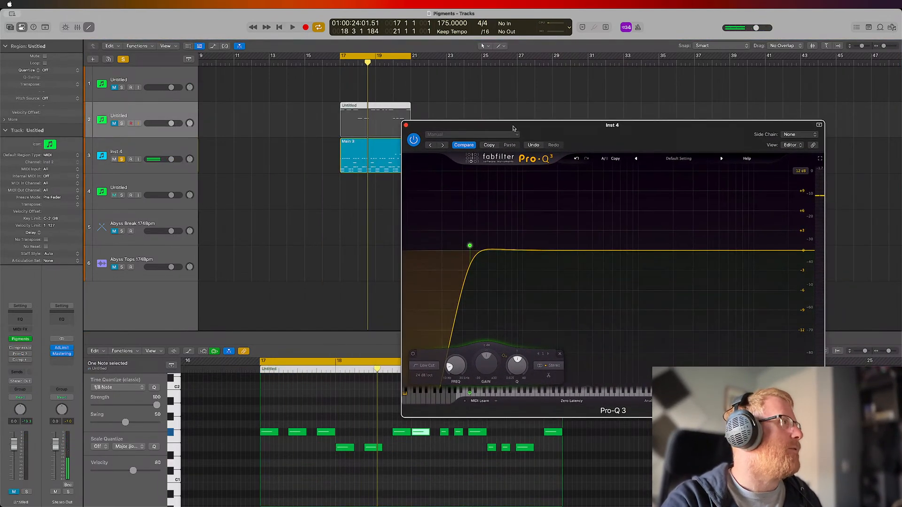
pyautogui.doubleClick(364, 121)
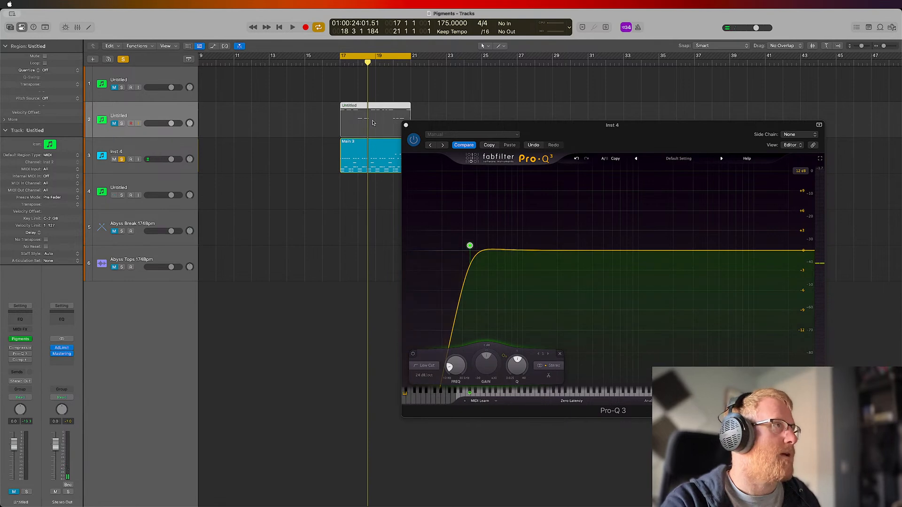
pyautogui.doubleClick(372, 123)
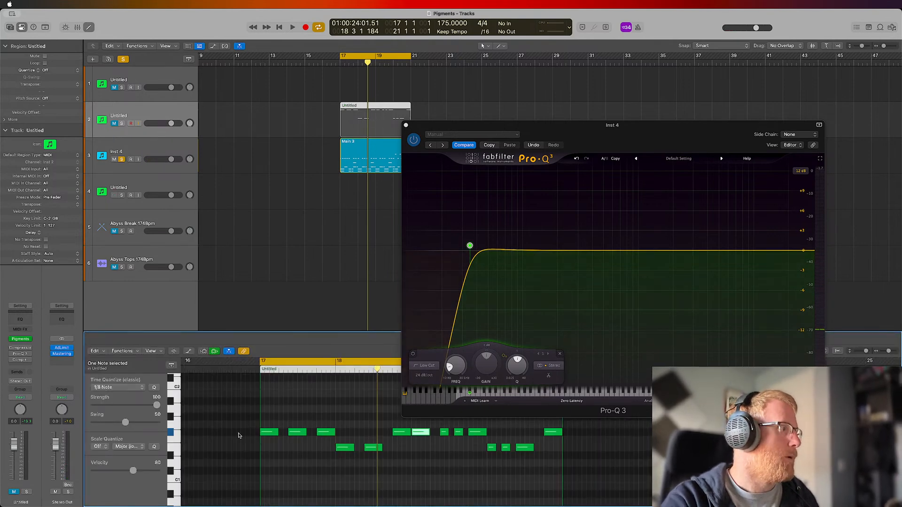
pyautogui.click(159, 169)
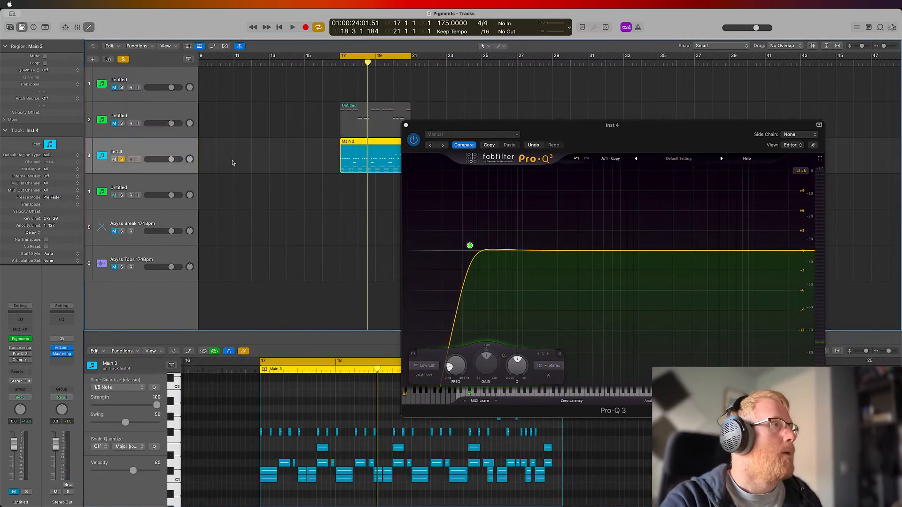
pyautogui.moveTo(546, 136); pyautogui.dragTo(498, 117)
pyautogui.press('space')
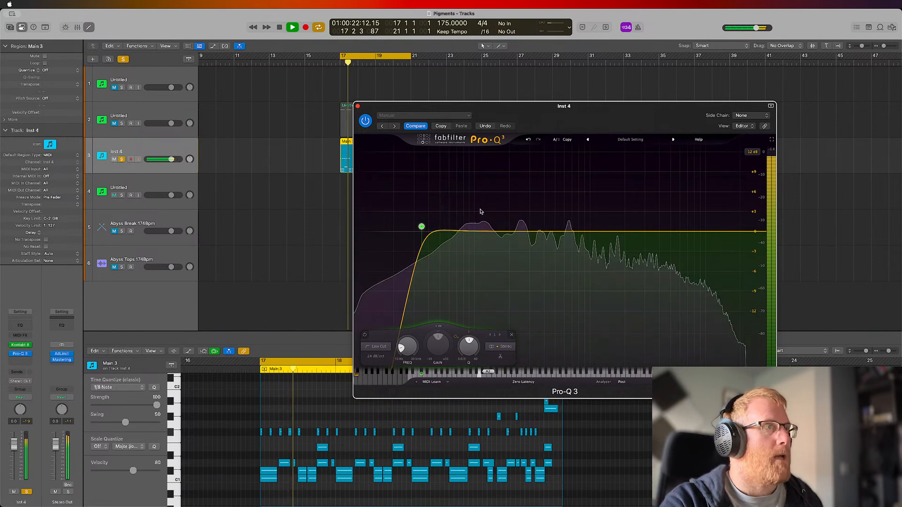
pyautogui.click(472, 374)
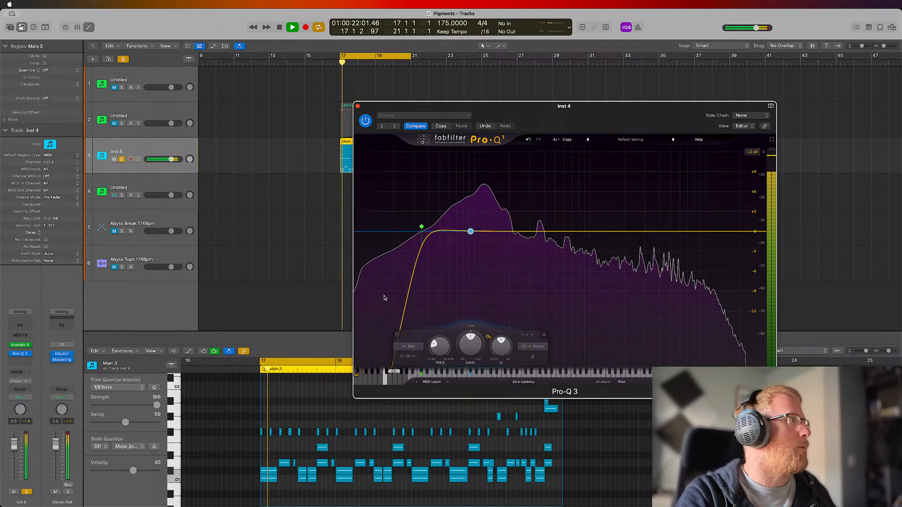
# Step: Solo the second track alongside Inst 4 and bypass the bell band at about 1751 Hz in the second track's Pro-Q 3
pyautogui.click(121, 123)
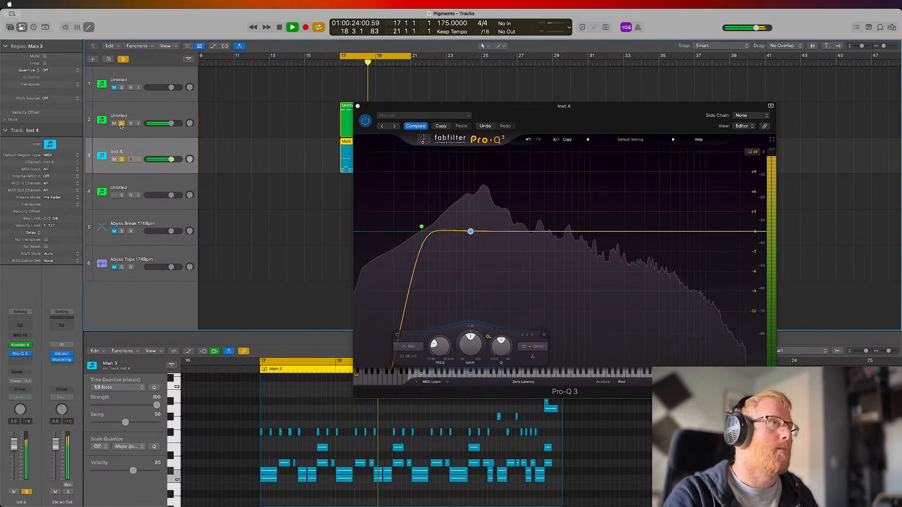
pyautogui.press('space')
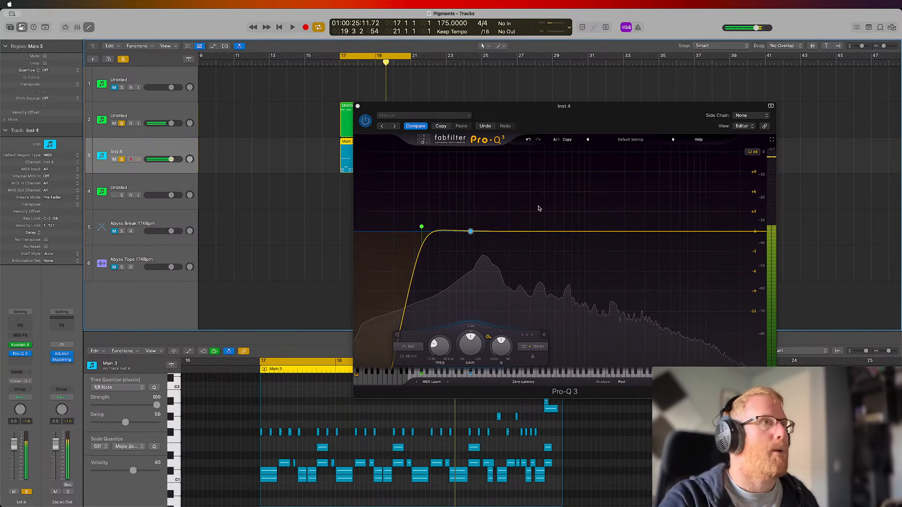
pyautogui.click(128, 131)
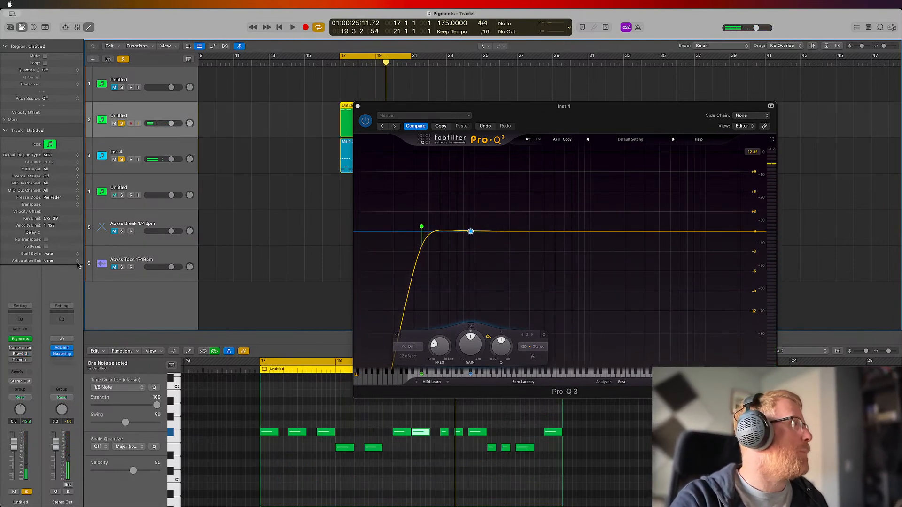
pyautogui.click(21, 355)
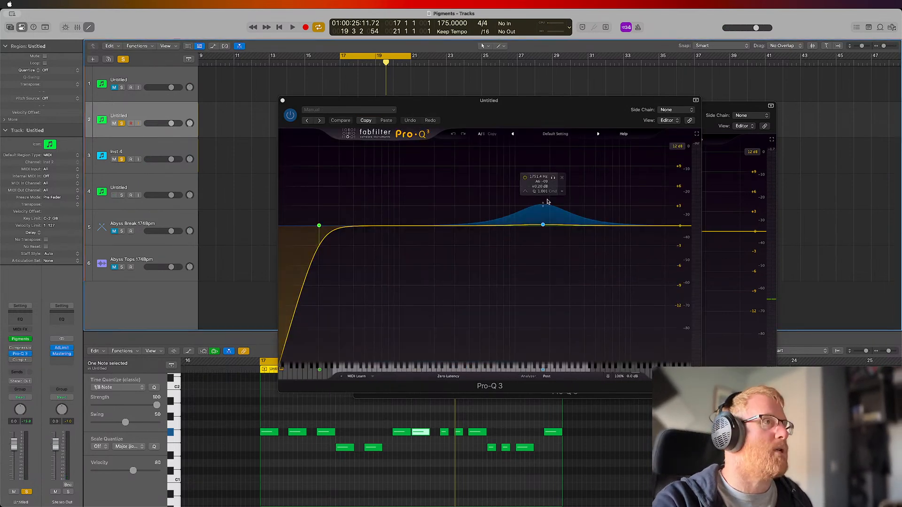
pyautogui.click(543, 225)
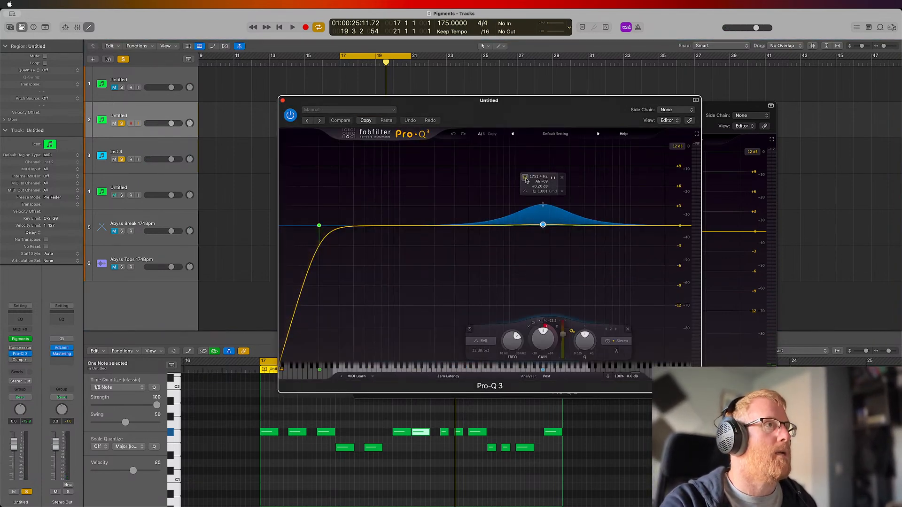
pyautogui.click(525, 179)
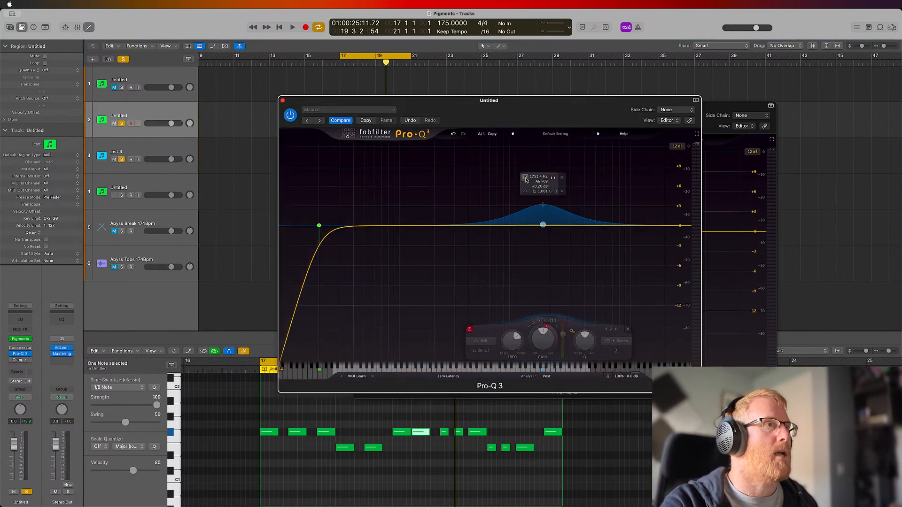
pyautogui.click(283, 102)
# Step: Overlay the Inst 2 external spectrum in Inst 4's Pro-Q 3 analyzer and play the loop to compare the collisions
pyautogui.click(623, 383)
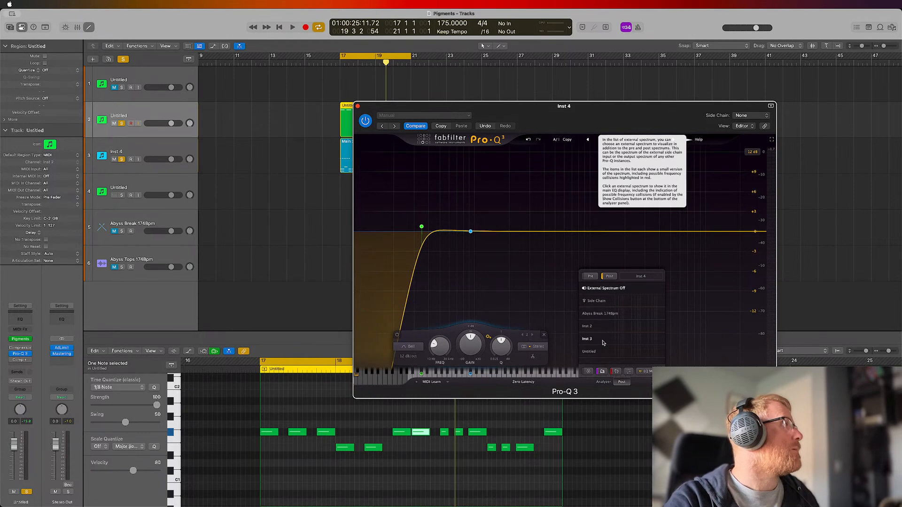
pyautogui.click(601, 352)
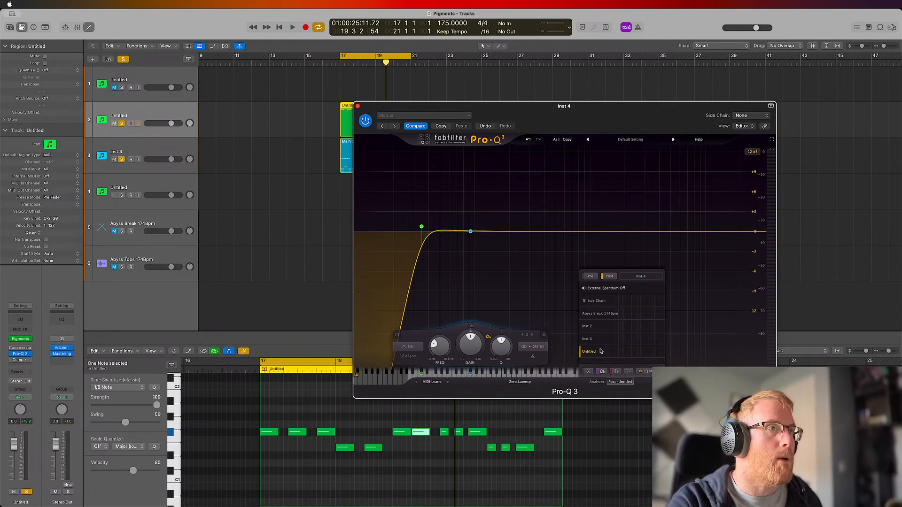
pyautogui.press('space')
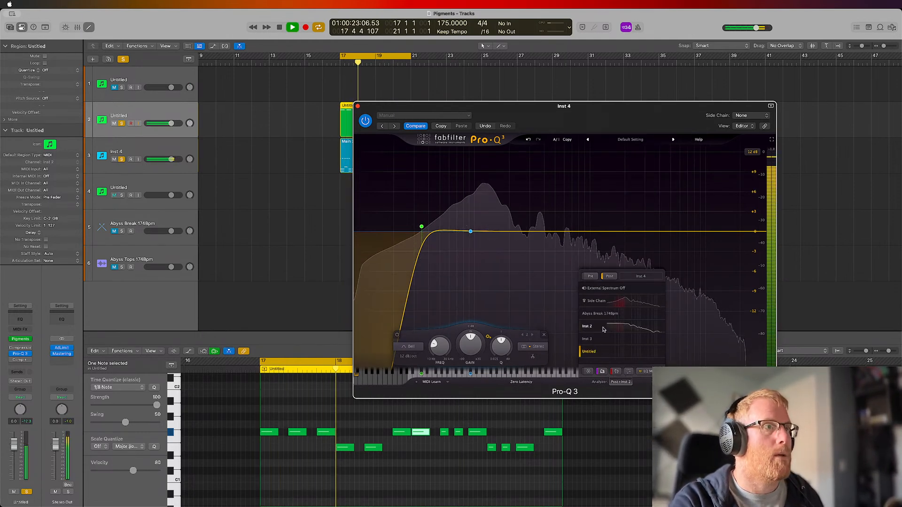
pyautogui.click(603, 327)
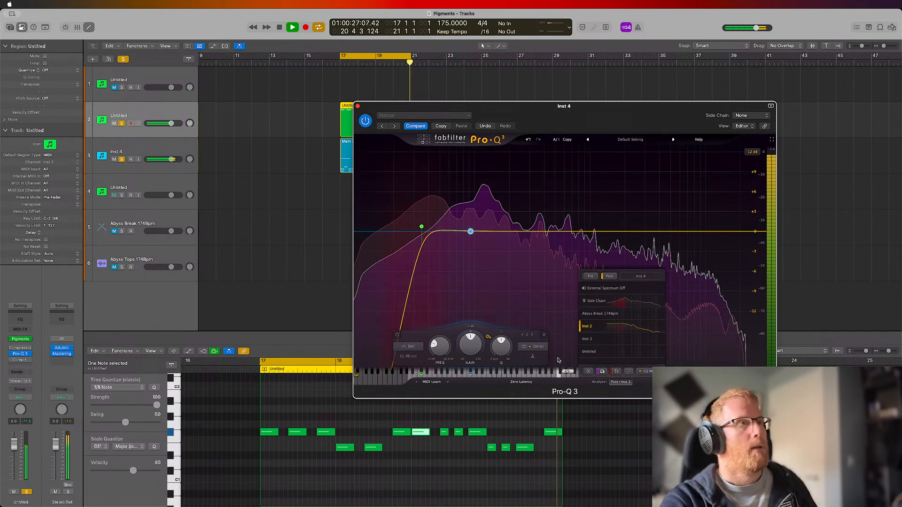
pyautogui.moveTo(550, 345)
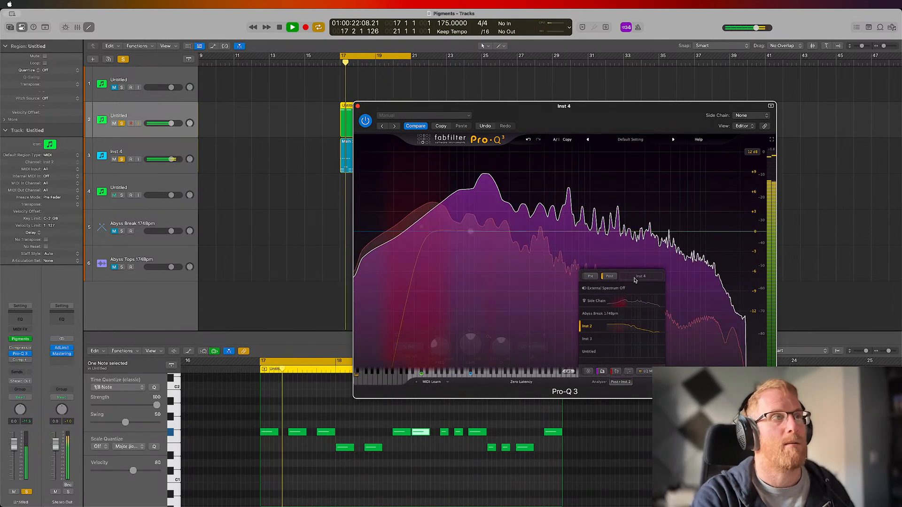
pyautogui.press('space')
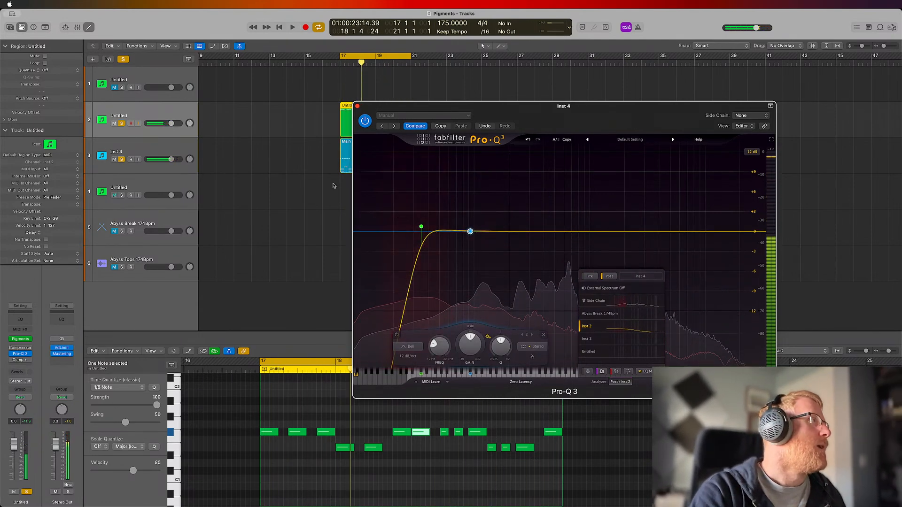
# Step: Open Inst 4's Kontakt 8 instrument and select the Backbone Kick 2 pad
pyautogui.click(165, 112)
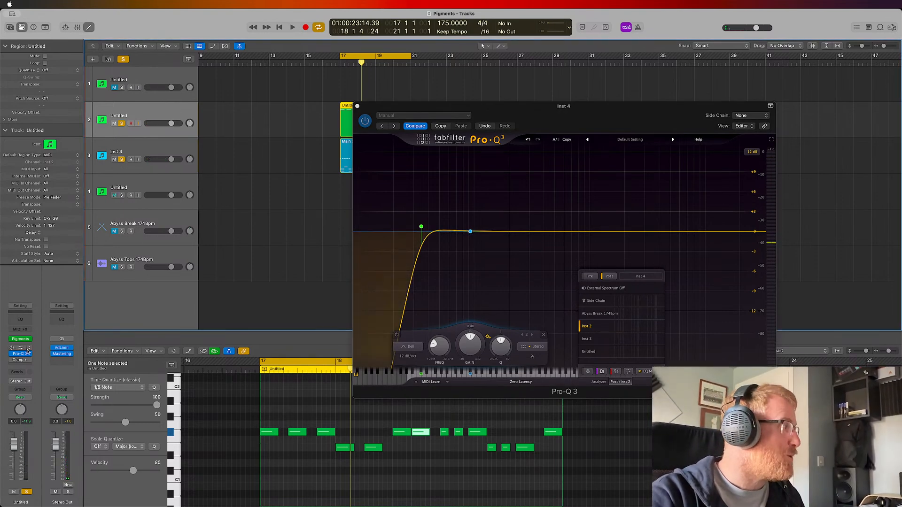
pyautogui.click(166, 144)
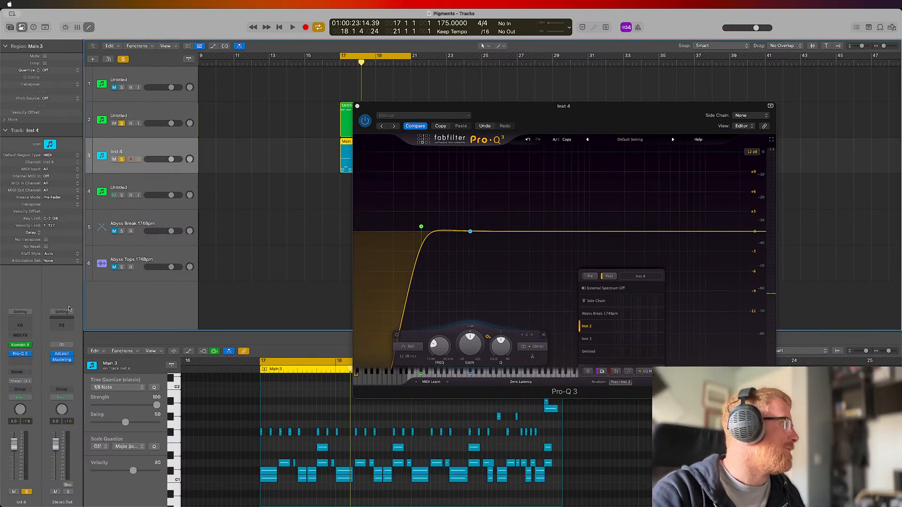
pyautogui.click(22, 346)
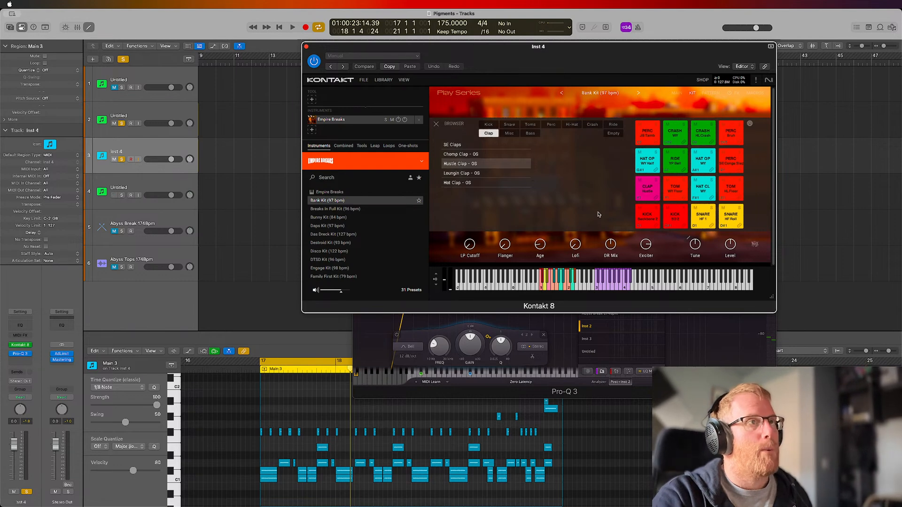
pyautogui.click(648, 213)
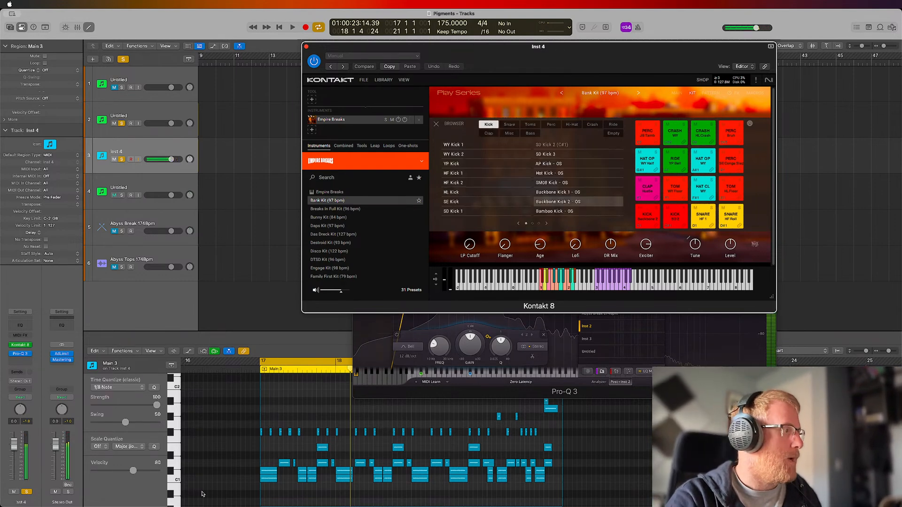
# Step: Delete all C#1 kick notes from the Main 3 region and audition the remaining C1 kick
pyautogui.click(176, 479)
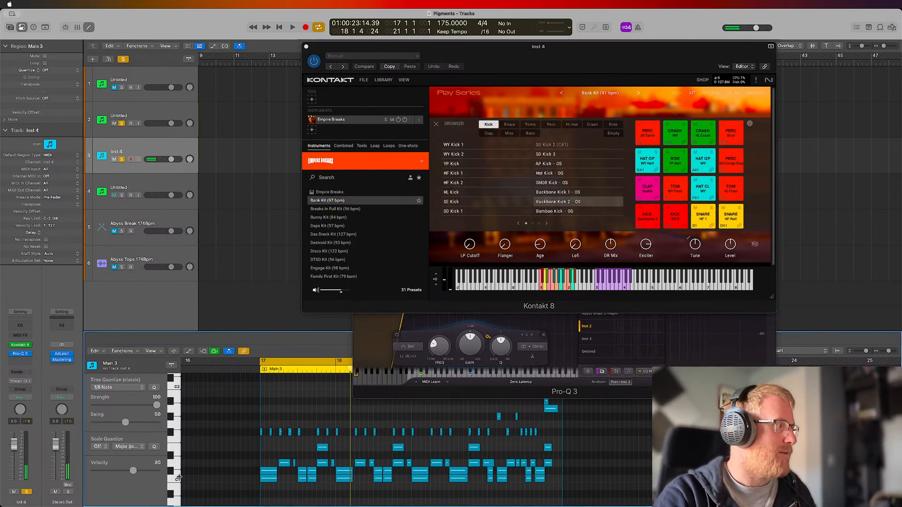
pyautogui.click(170, 472)
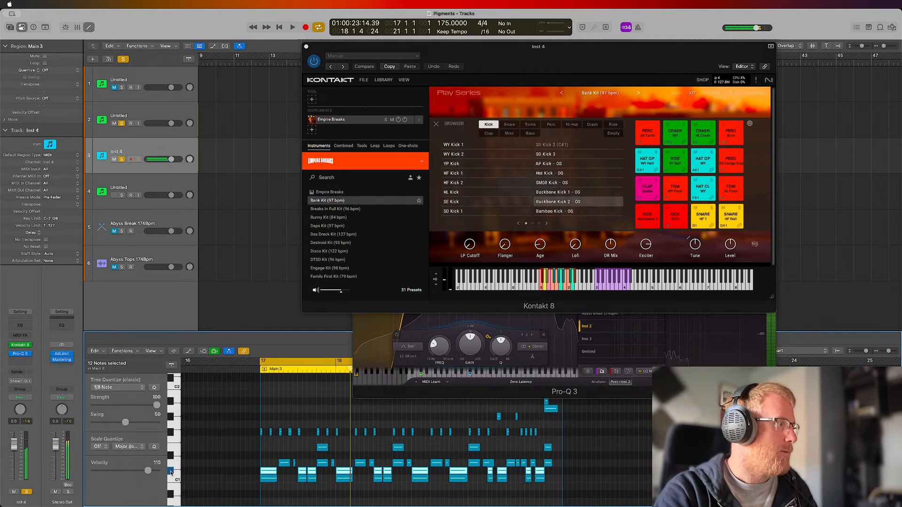
pyautogui.moveTo(570, 471); pyautogui.dragTo(264, 476)
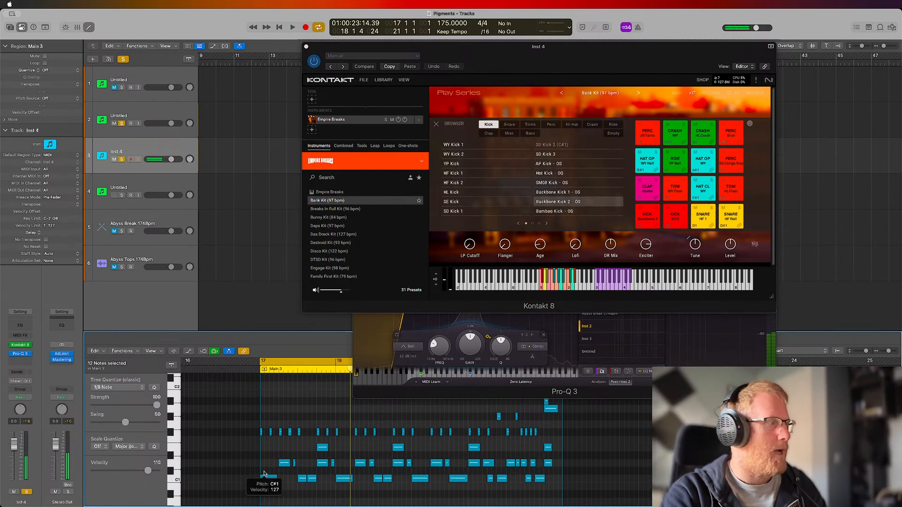
pyautogui.click(178, 480)
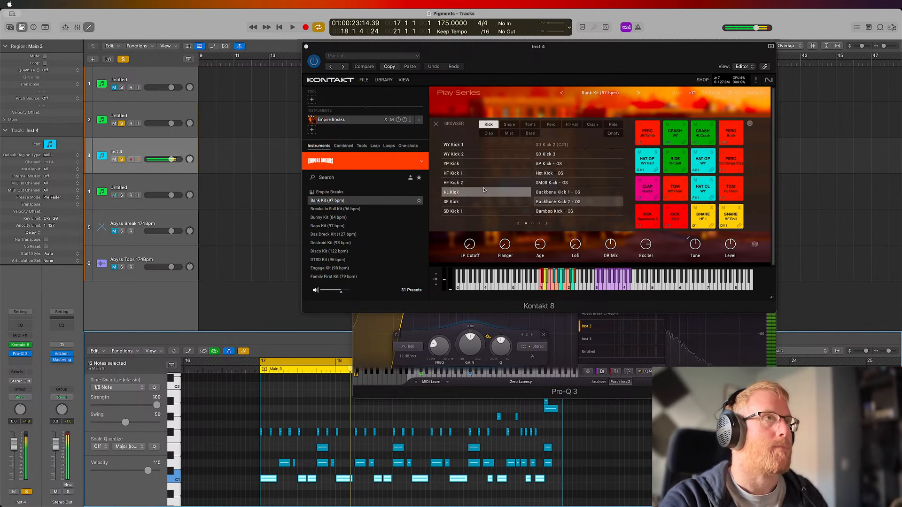
# Step: Arrange the Kontakt and Pro-Q 3 windows side by side and show the Backbone kick's sample settings, auditioning C1
pyautogui.moveTo(620, 48); pyautogui.dragTo(261, 47)
pyautogui.moveTo(572, 105); pyautogui.dragTo(637, 27)
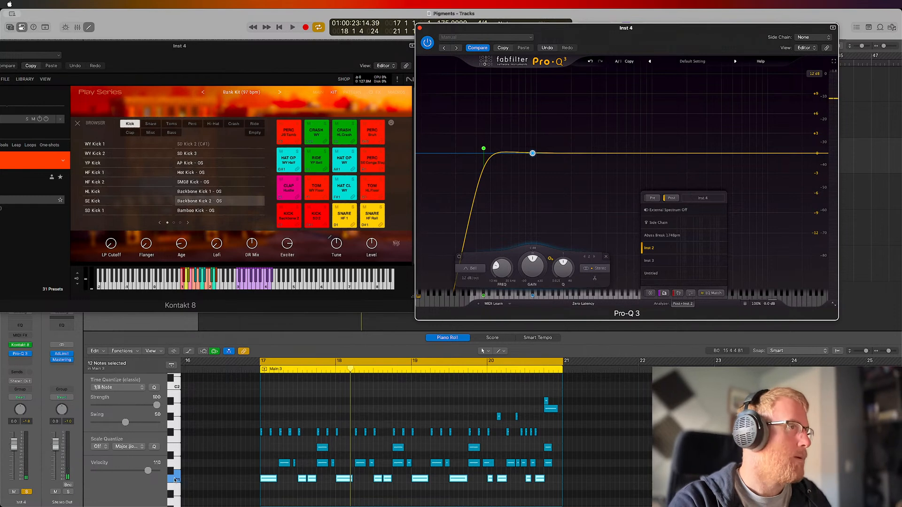
pyautogui.click(175, 480)
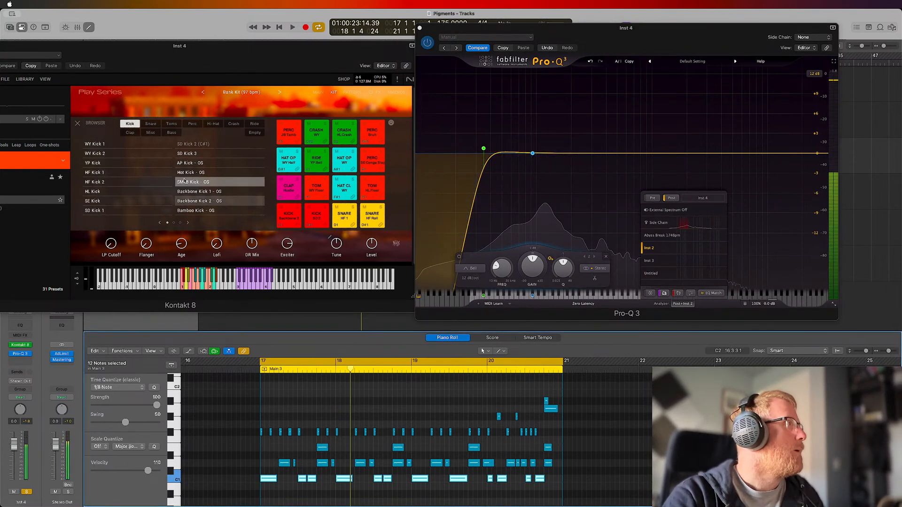
pyautogui.click(77, 123)
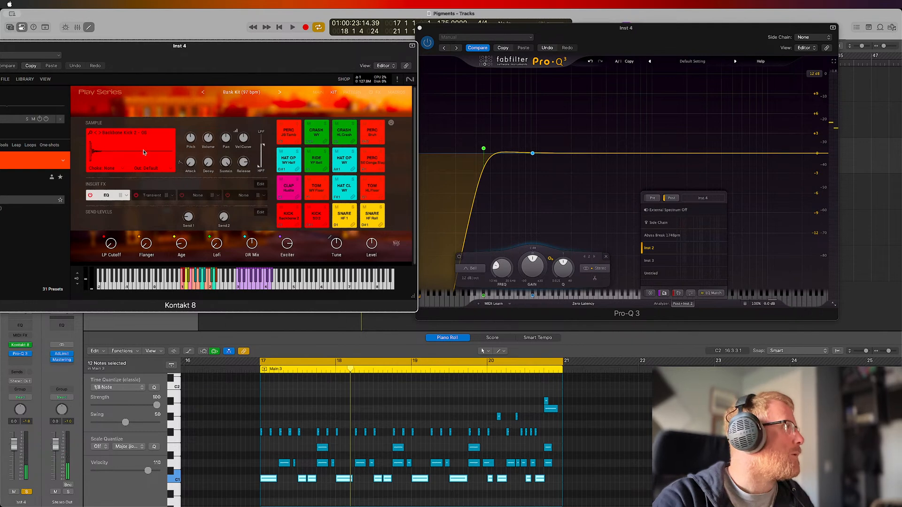
# Step: Lower the Backbone kick's pitch until its spectrum peak aligns with the 92.5 Hz band, auditioning C1 and playing the loop
pyautogui.moveTo(192, 142); pyautogui.dragTo(191, 142)
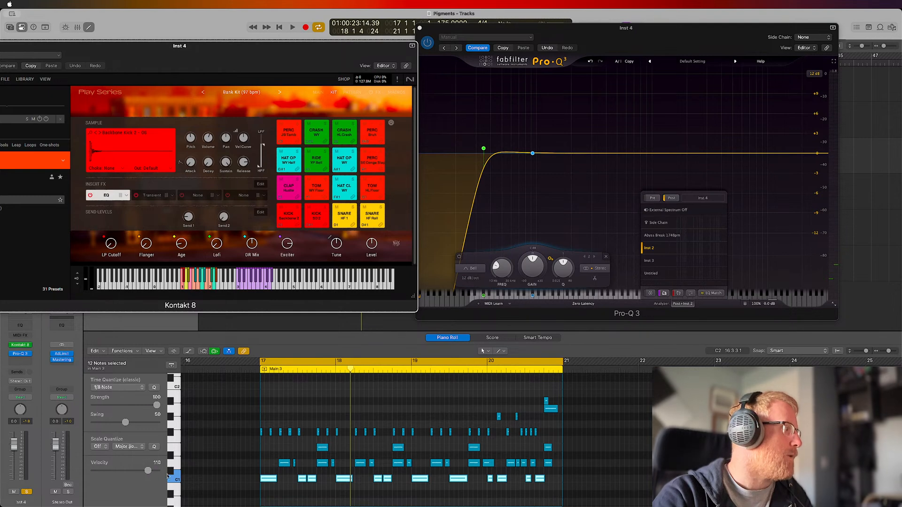
pyautogui.click(175, 478)
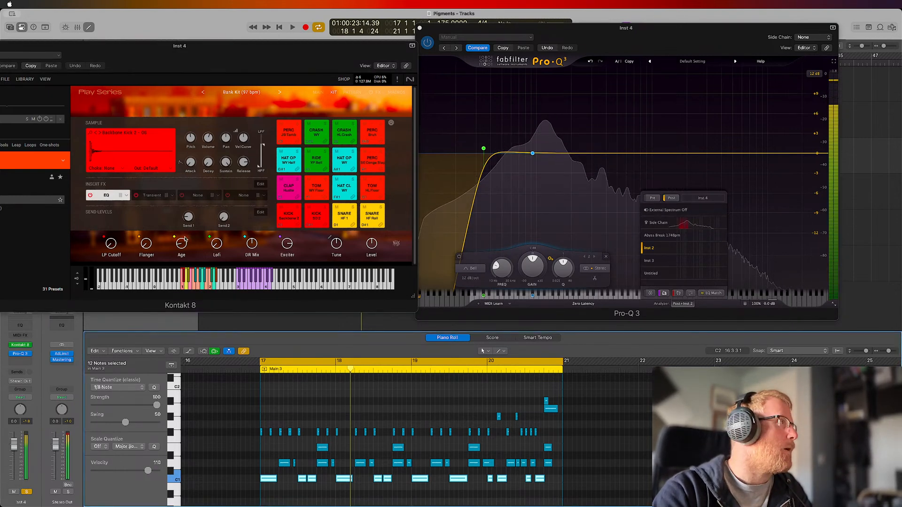
pyautogui.click(192, 142)
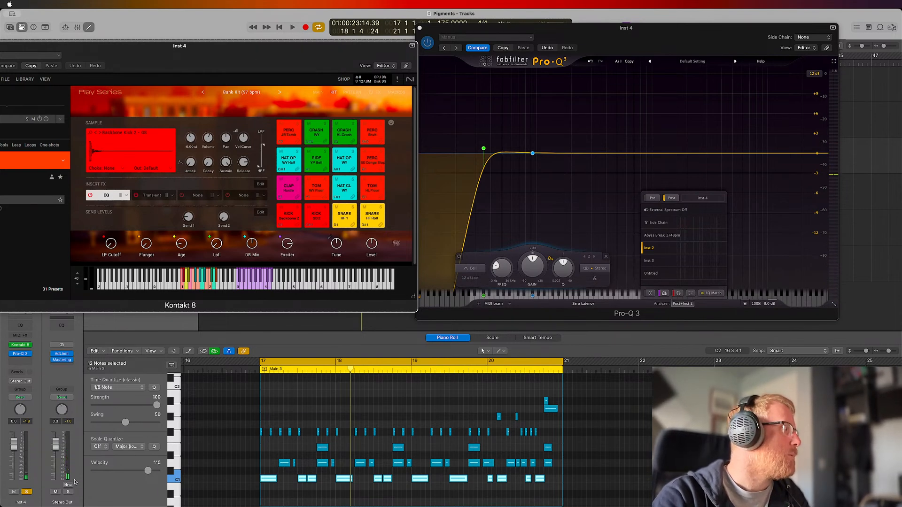
pyautogui.click(176, 480)
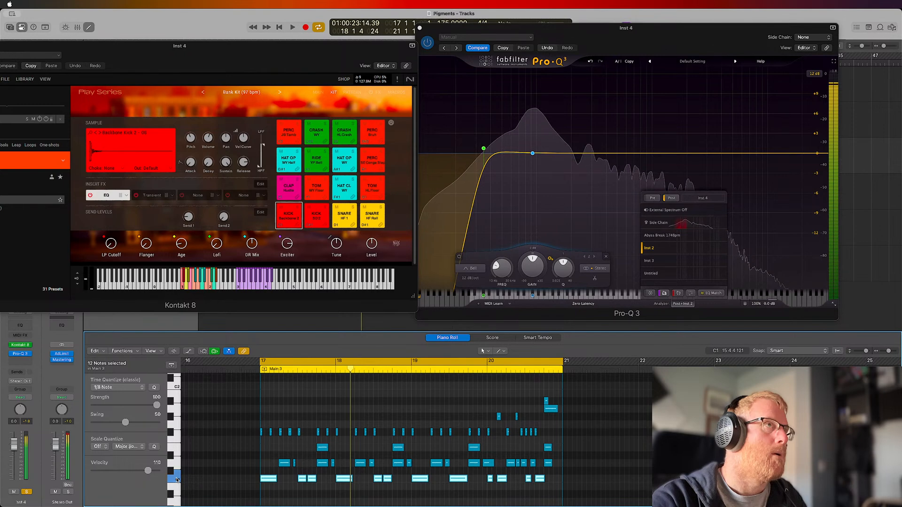
pyautogui.click(176, 479)
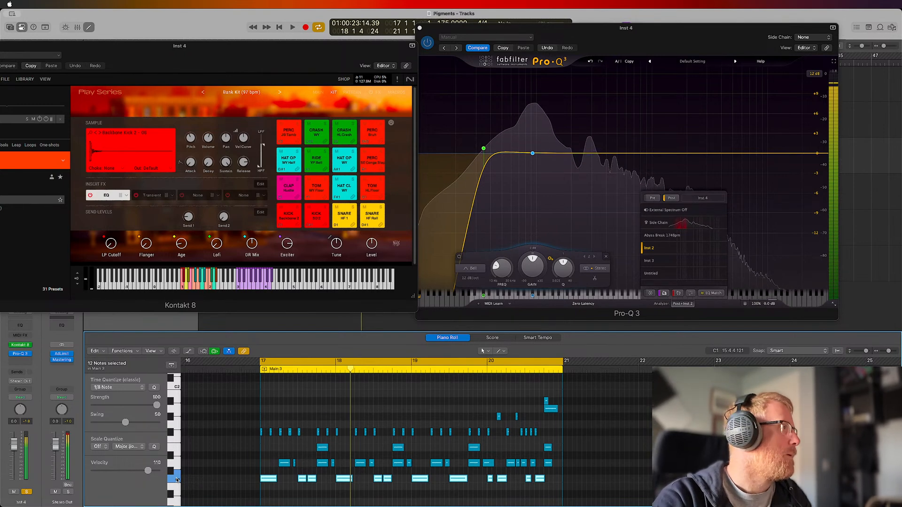
pyautogui.click(176, 479)
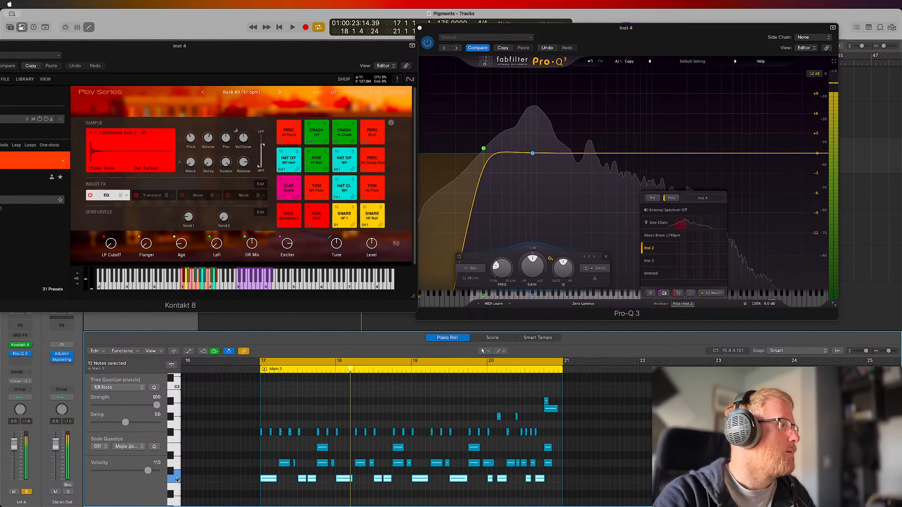
pyautogui.press('space')
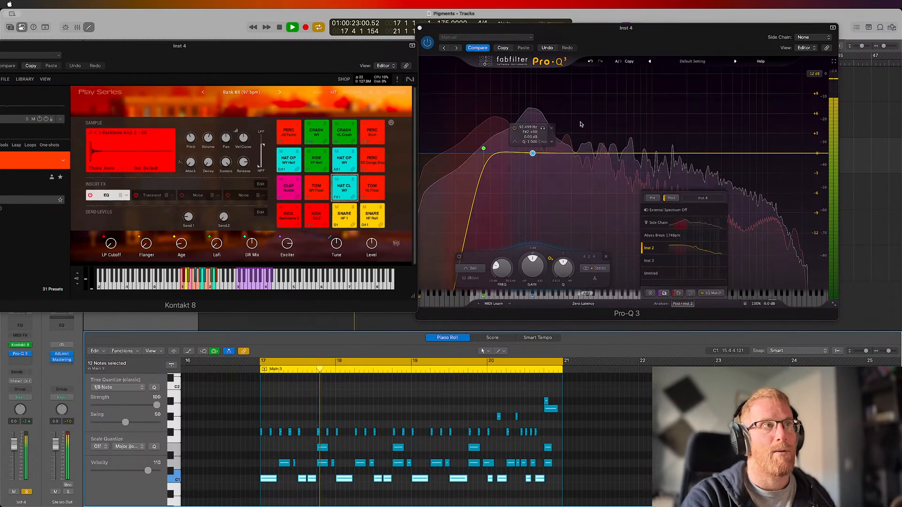
pyautogui.moveTo(540, 152)
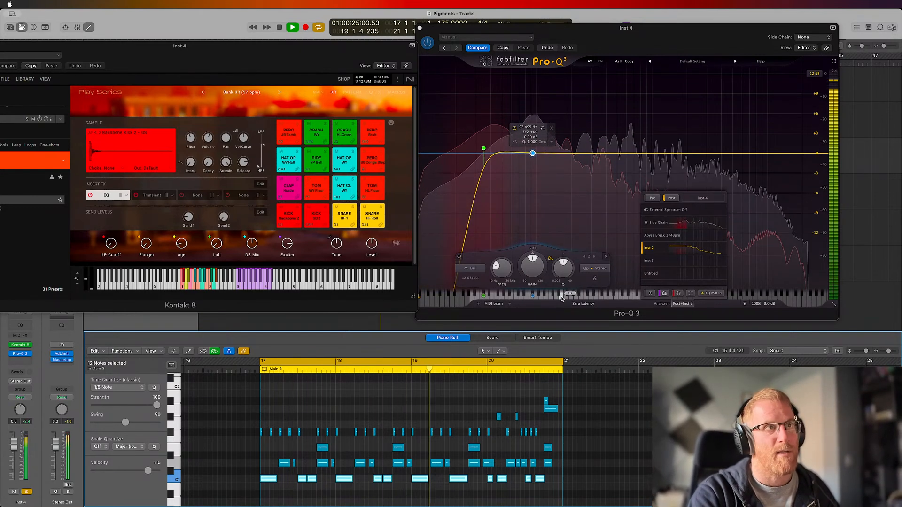
# Step: Audition the red kick pad in the Bank Kit and adjust its Sustain
pyautogui.press('space')
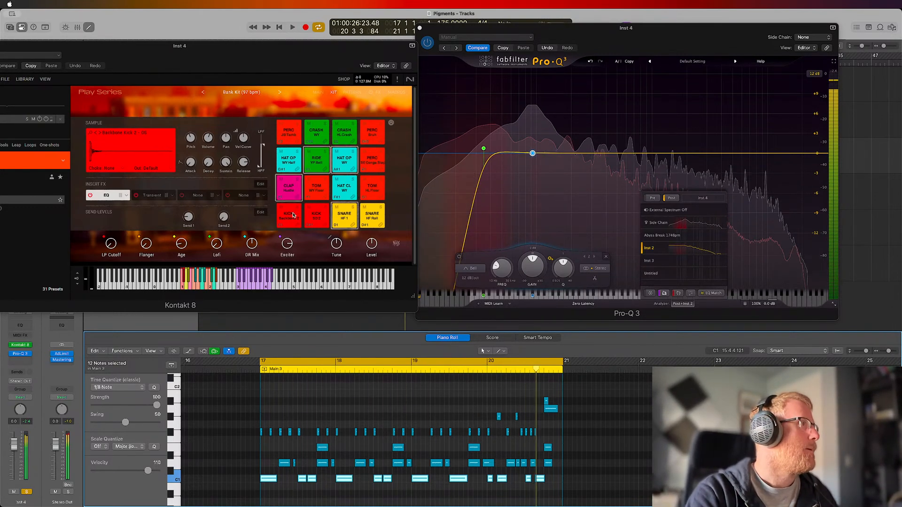
pyautogui.click(292, 213)
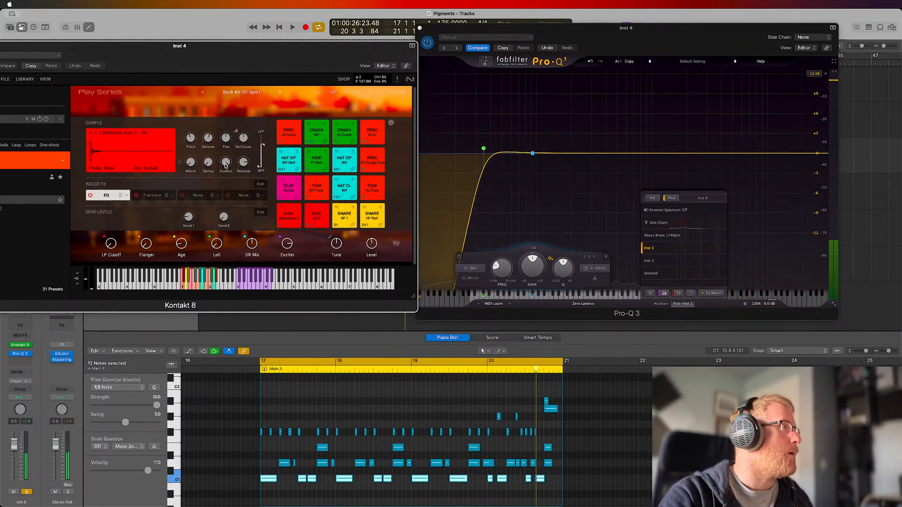
pyautogui.click(293, 212)
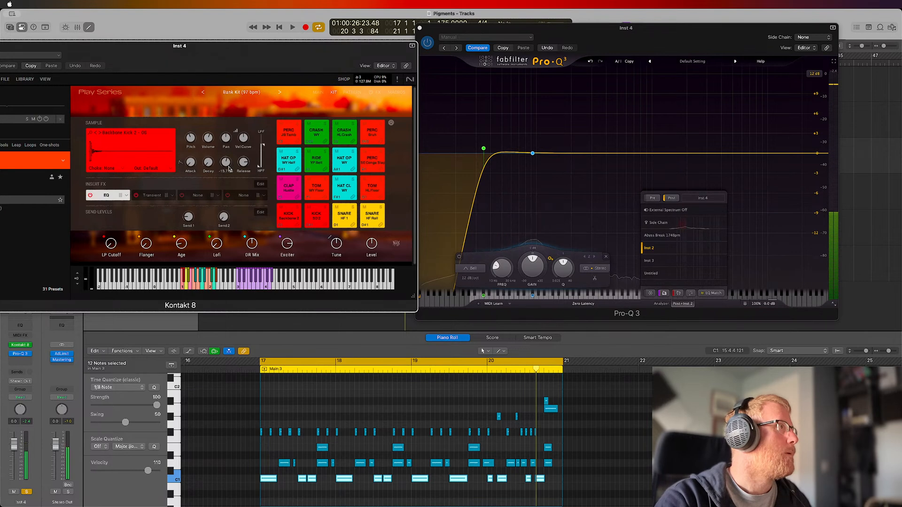
pyautogui.click(292, 215)
# Step: Play the loop to check the kick and close the Kontakt 8 window
pyautogui.press('space')
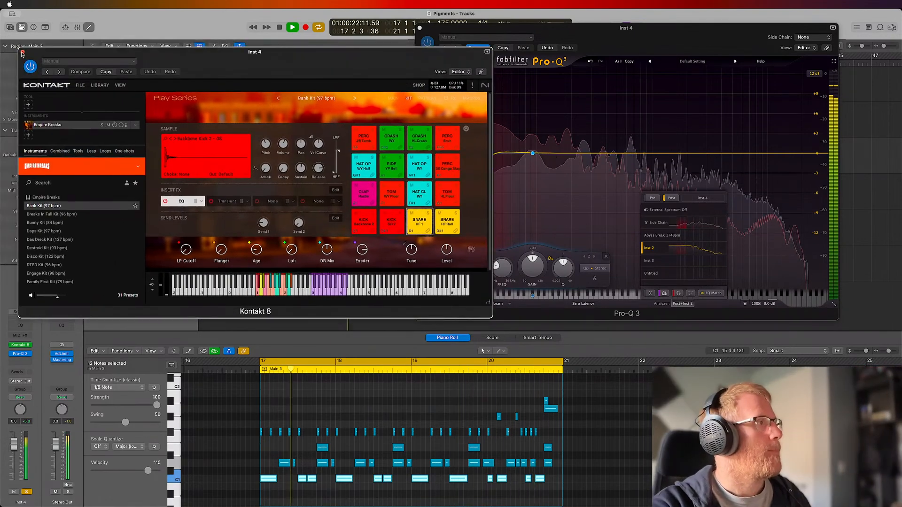
pyautogui.click(22, 53)
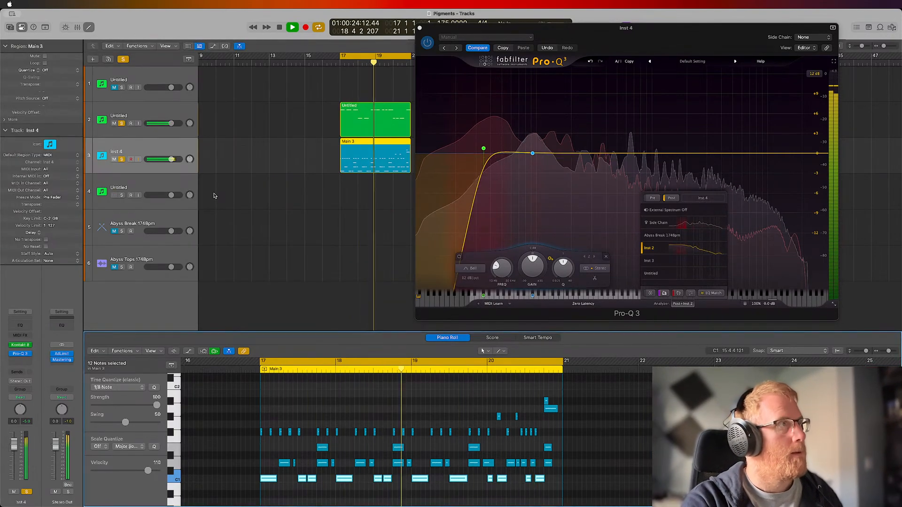
pyautogui.press('space')
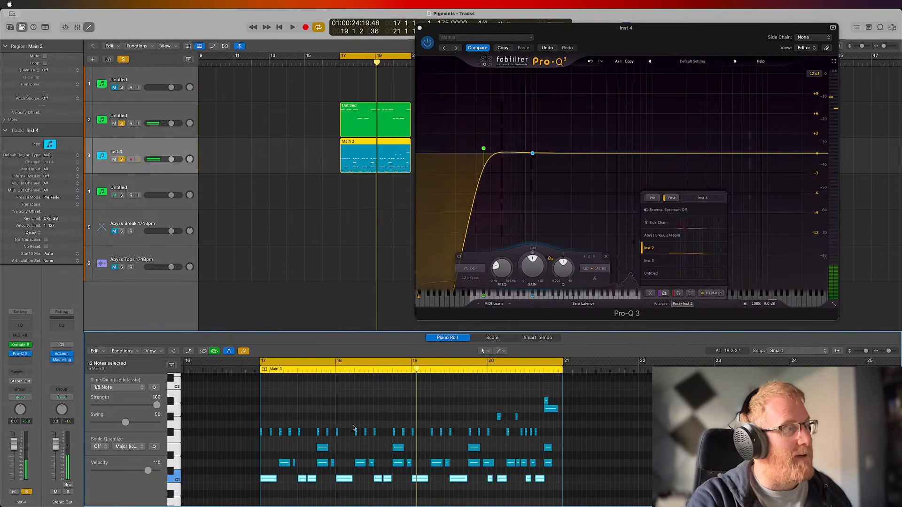
# Step: Delete the C1 kick notes at beat 3 of bars 17 and 18 and at the start of bar 20
pyautogui.click(303, 479)
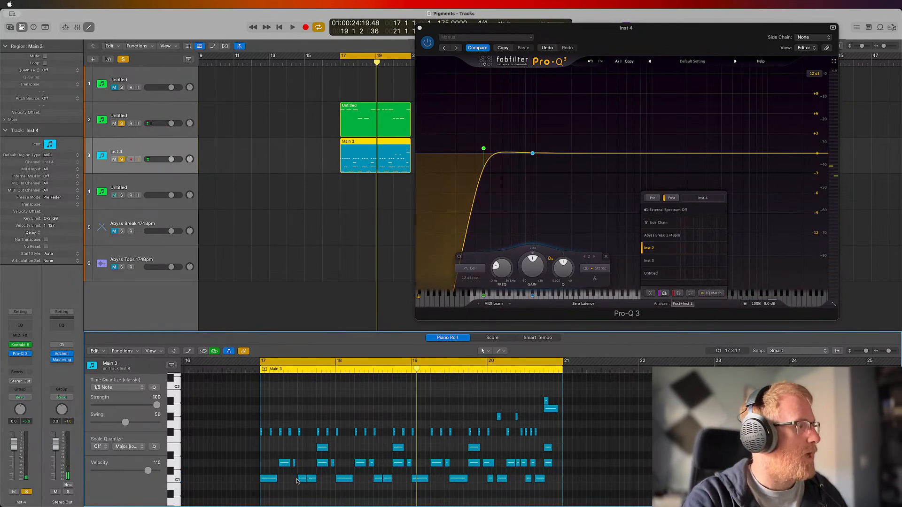
pyautogui.press('Delete')
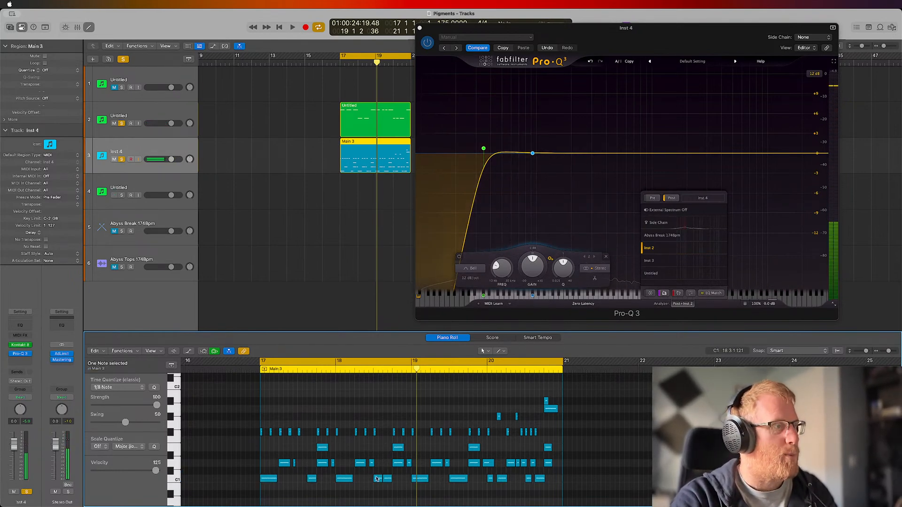
pyautogui.click(377, 479)
pyautogui.press('Delete')
pyautogui.press('Delete')
pyautogui.click(526, 479)
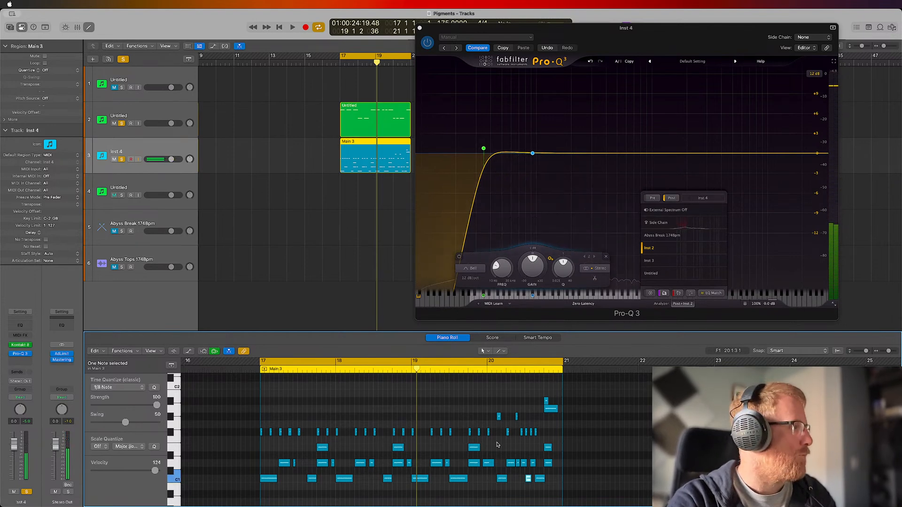
# Step: Turn off solo on the second track and play the Inst 4 drum pattern on its own
pyautogui.press('space')
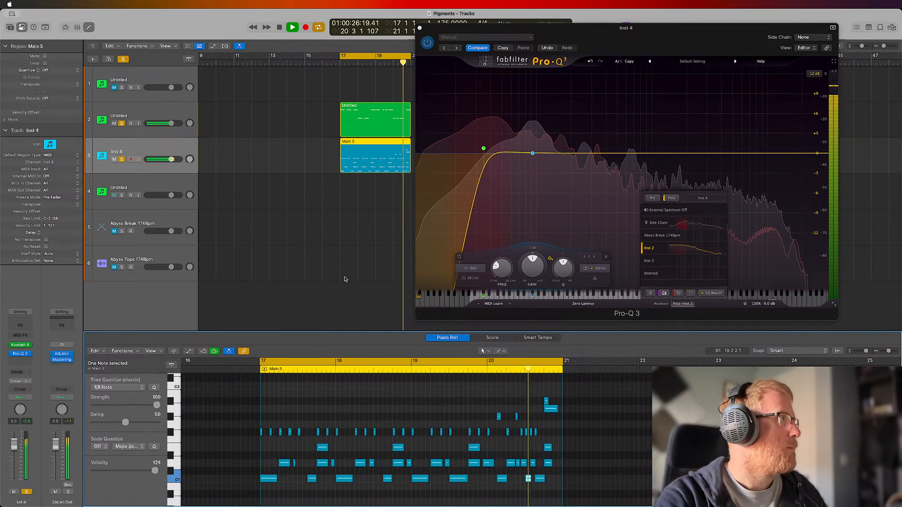
pyautogui.click(121, 123)
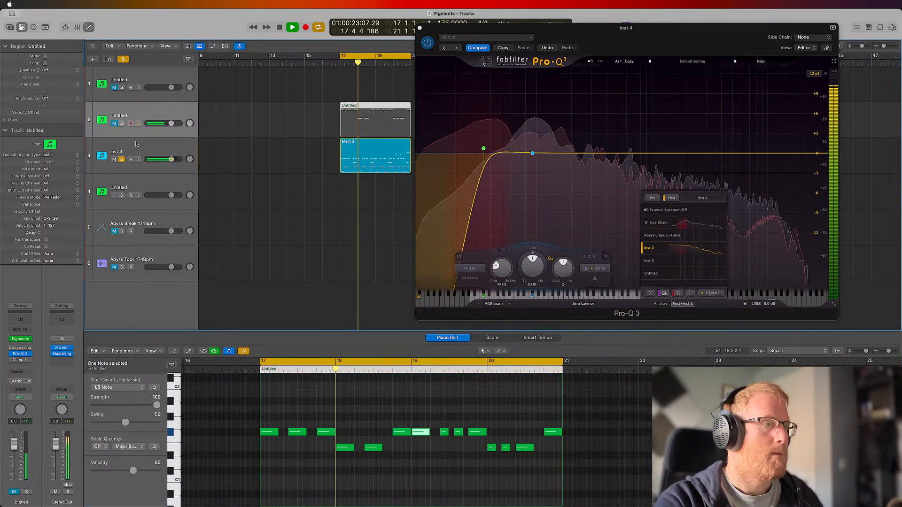
pyautogui.click(155, 151)
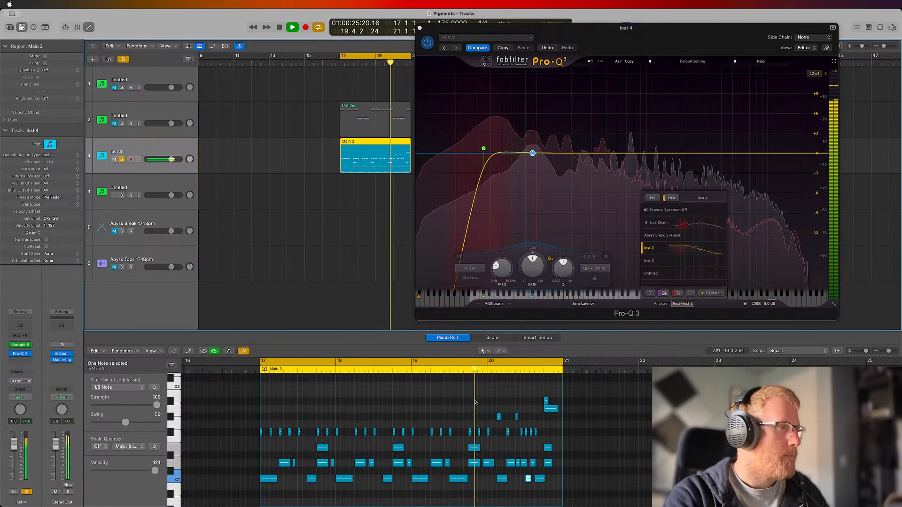
pyautogui.press('space')
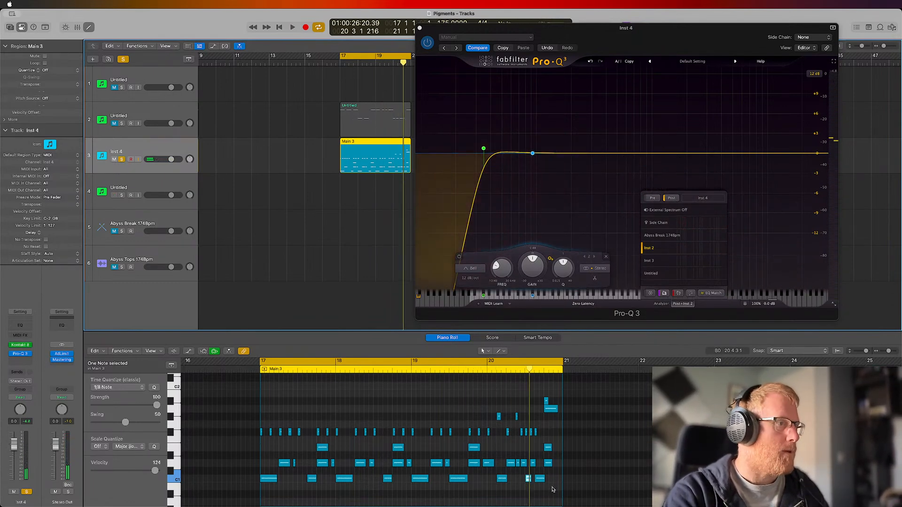
# Step: Quantize all notes in the Main 3 drum region to 1/16 Note with a swing of 56
pyautogui.moveTo(555, 491); pyautogui.dragTo(266, 396)
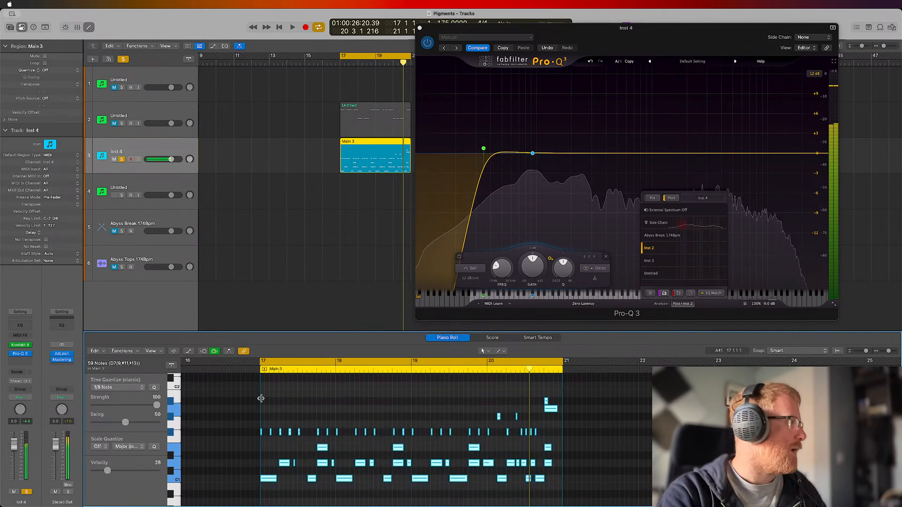
pyautogui.click(117, 386)
pyautogui.click(120, 397)
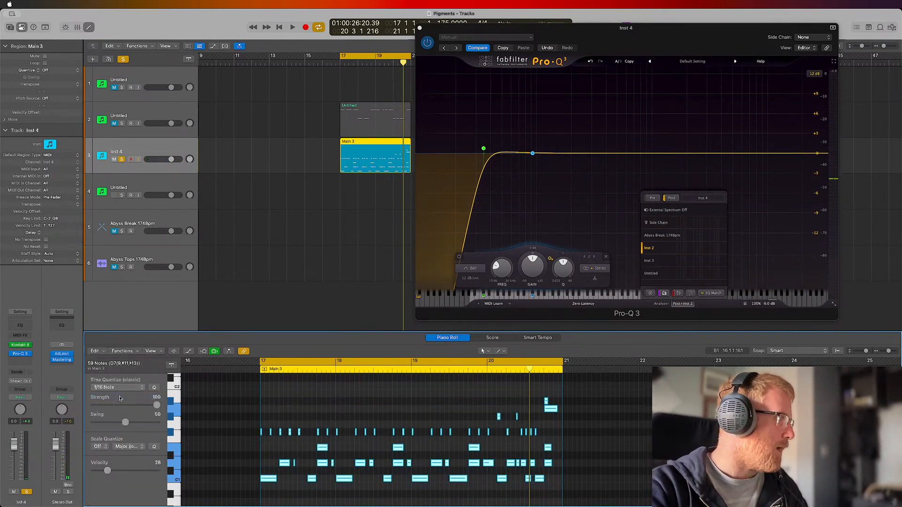
pyautogui.moveTo(126, 422); pyautogui.dragTo(130, 424)
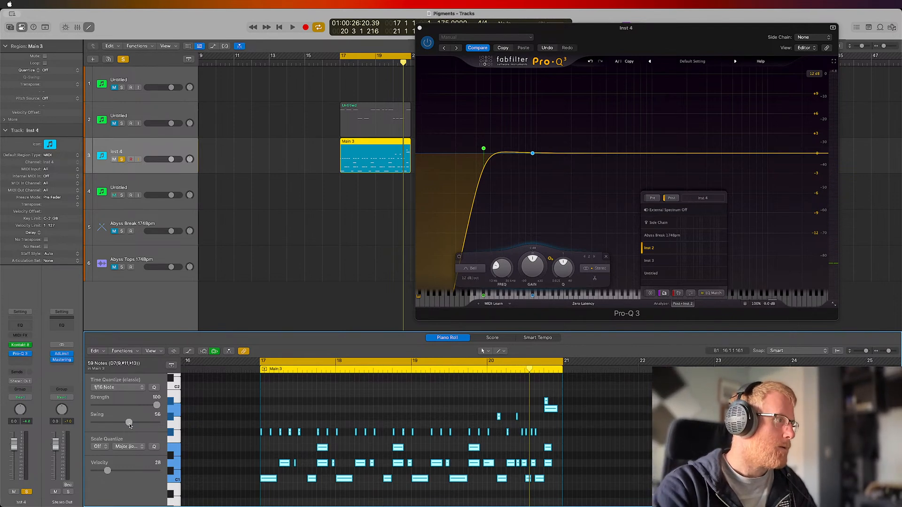
pyautogui.click(178, 466)
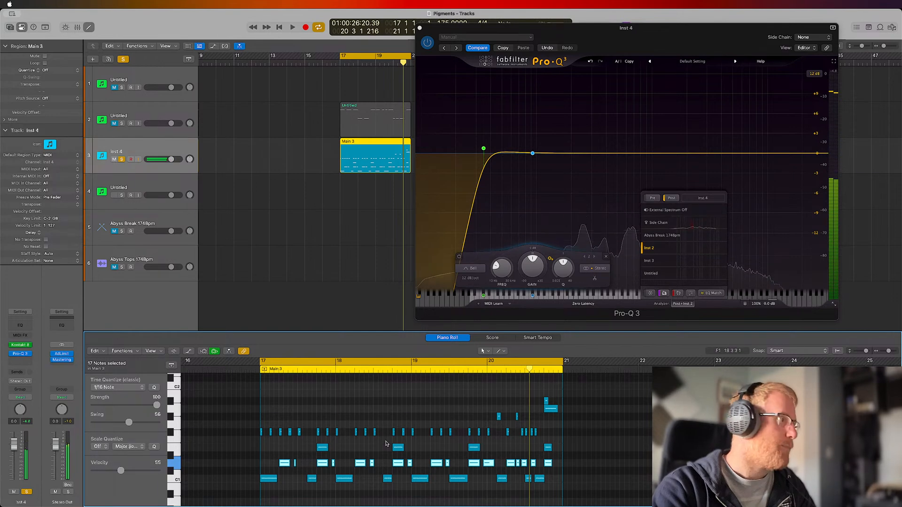
pyautogui.moveTo(562, 369); pyautogui.dragTo(516, 407)
pyautogui.press('super+z')
pyautogui.scroll(-4, 516, 409)
pyautogui.click(429, 408)
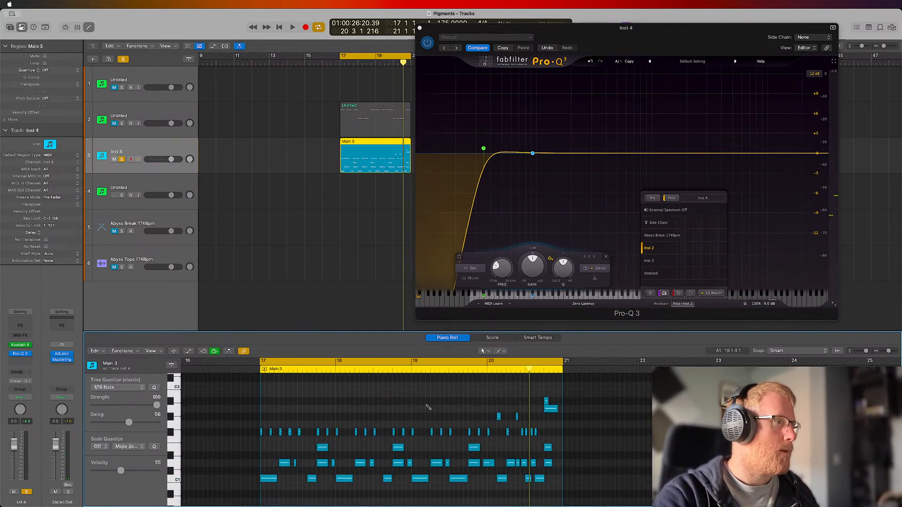
# Step: Try 1/64 Note quantize on all the drum notes, then switch to 1/16 Note with a swing of 41
pyautogui.click(133, 388)
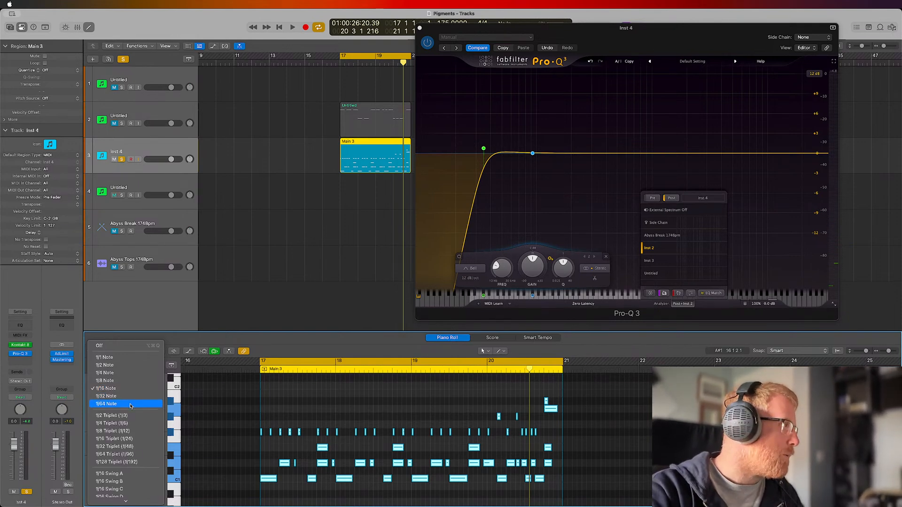
pyautogui.click(131, 404)
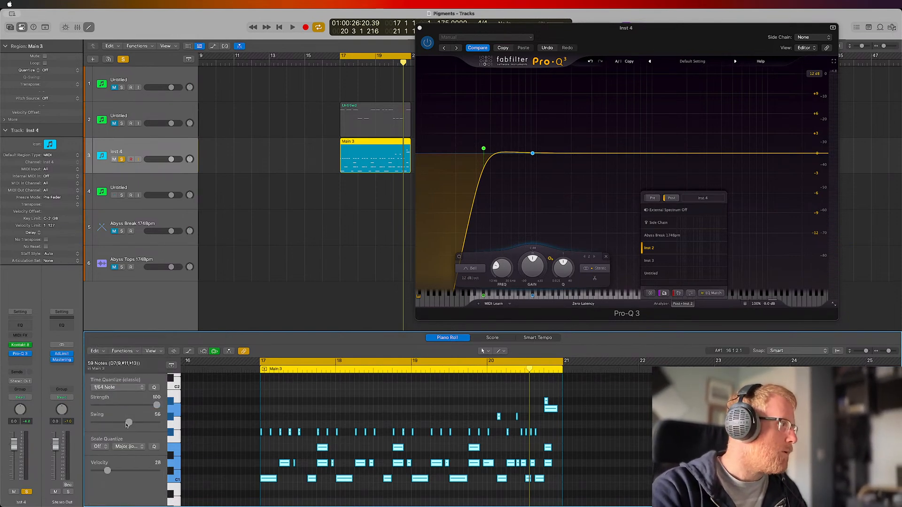
pyautogui.click(126, 388)
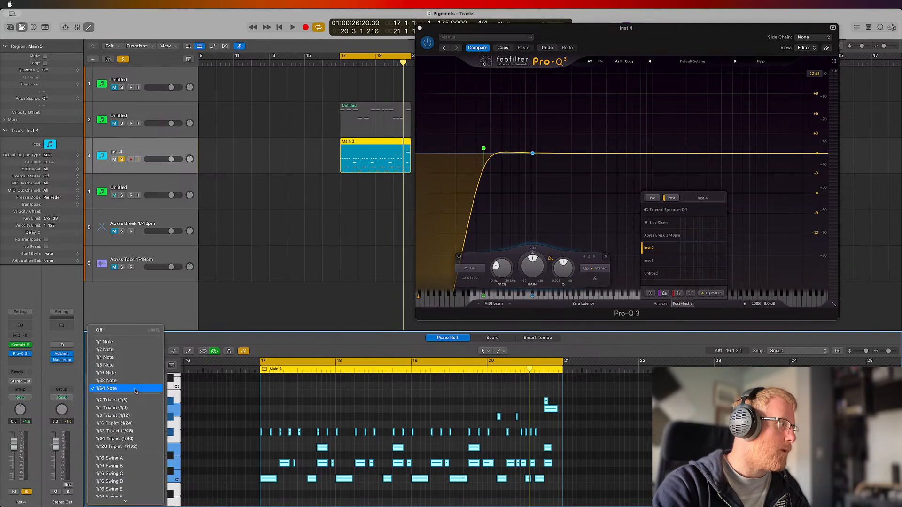
pyautogui.click(120, 373)
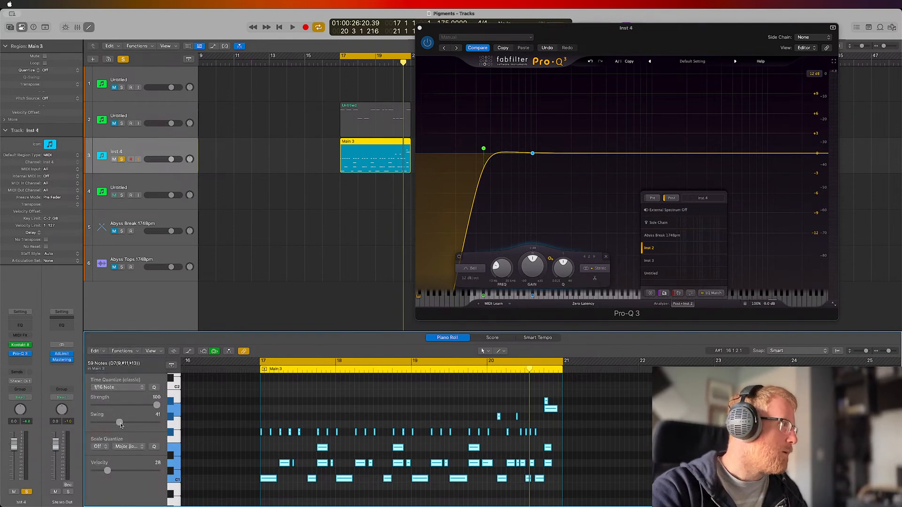
pyautogui.moveTo(121, 424); pyautogui.dragTo(119, 425)
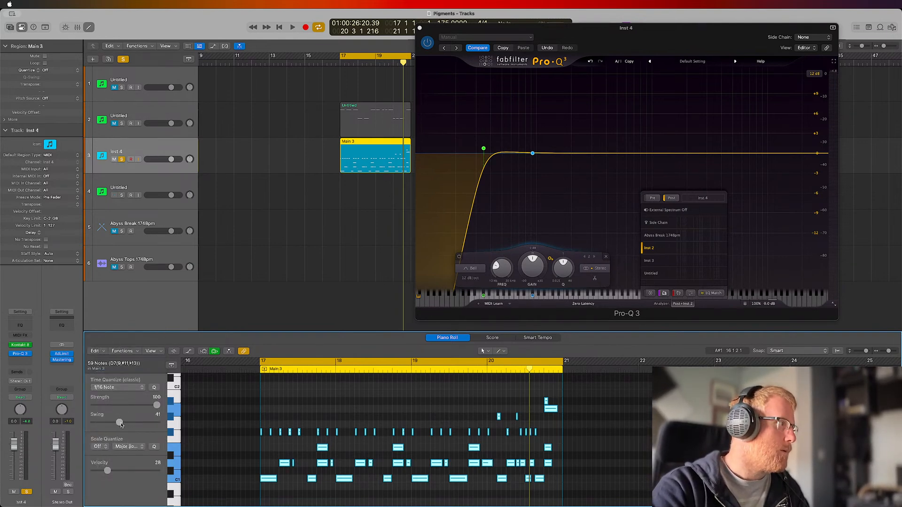
# Step: Quantize all the drum notes to 1/8 Note and set the swing to 54 while playing the loop
pyautogui.click(127, 391)
pyautogui.click(126, 380)
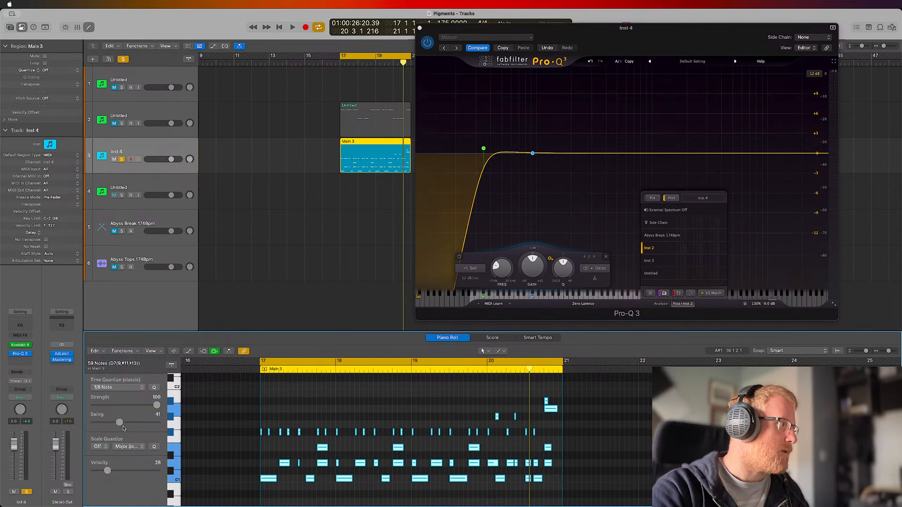
pyautogui.moveTo(123, 428); pyautogui.dragTo(127, 426)
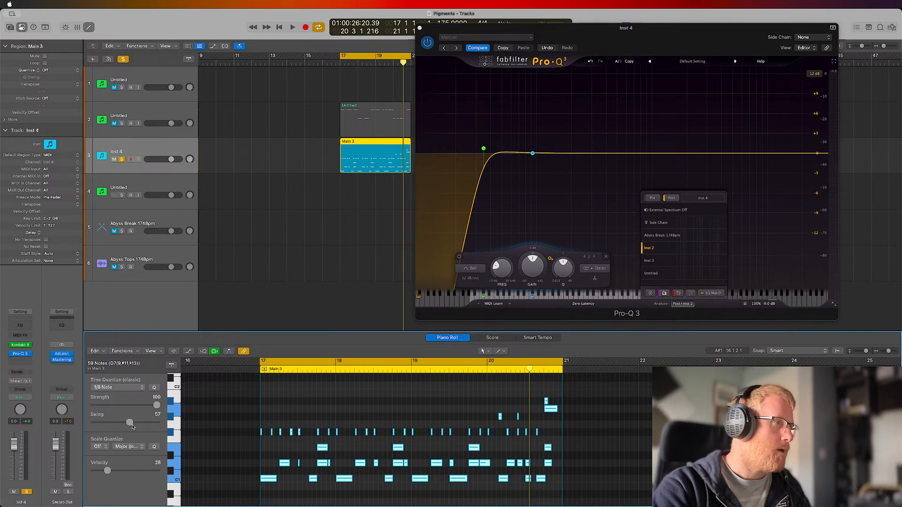
pyautogui.press('space')
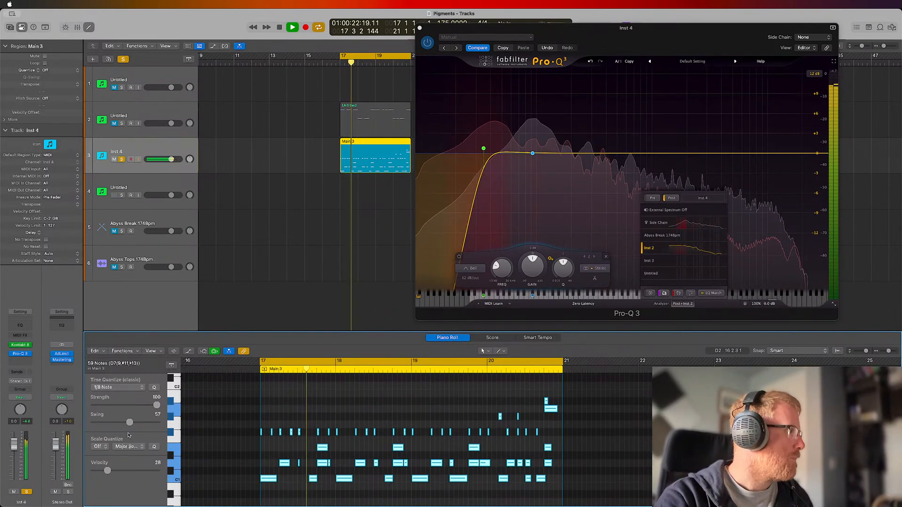
pyautogui.moveTo(129, 422); pyautogui.dragTo(127, 425)
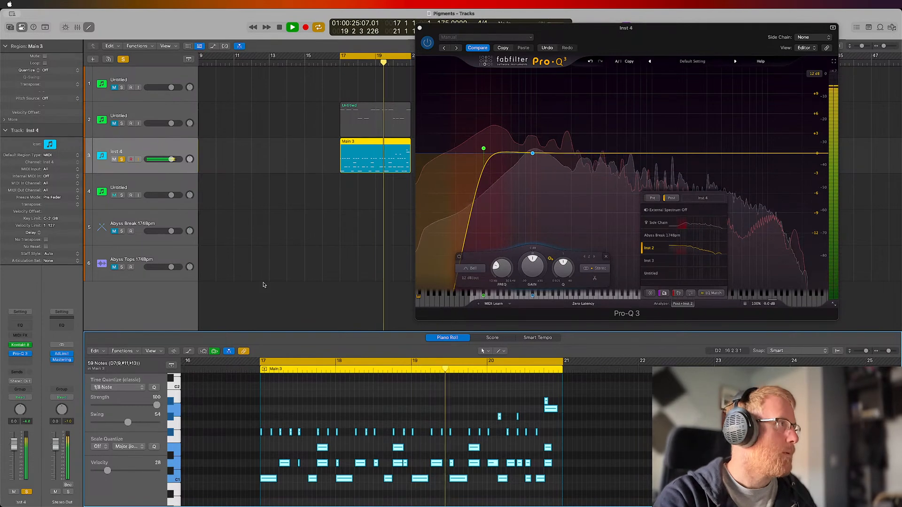
# Step: Turn off solo on the Inst 4 track and play back the swung drum loop
pyautogui.click(121, 159)
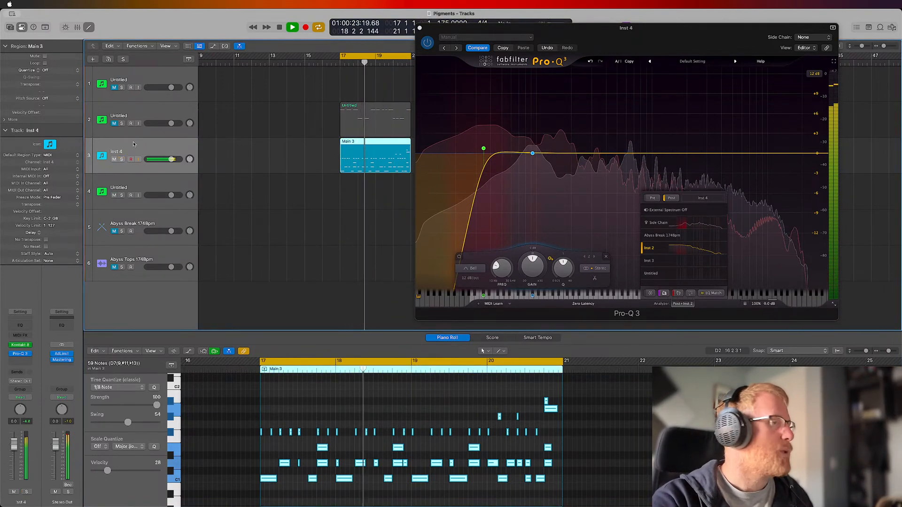
pyautogui.press('space')
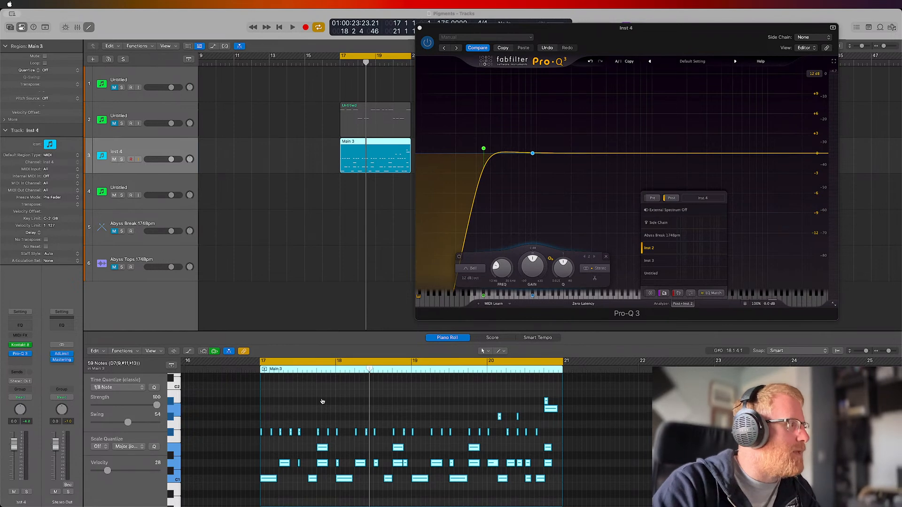
pyautogui.click(214, 25)
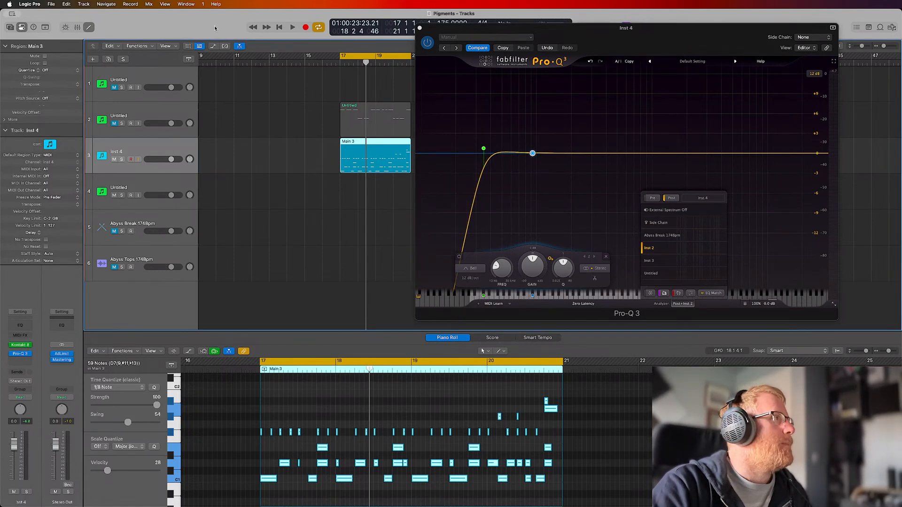
pyautogui.press('space')
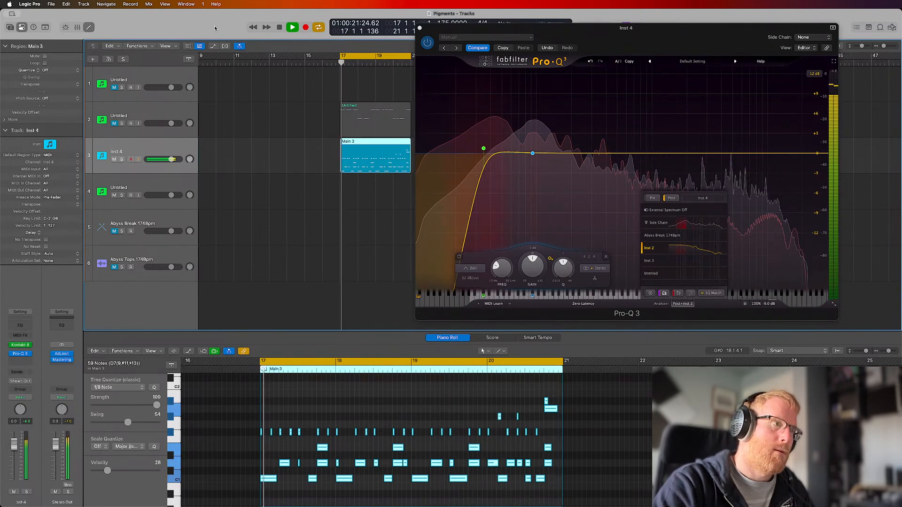
pyautogui.press('space')
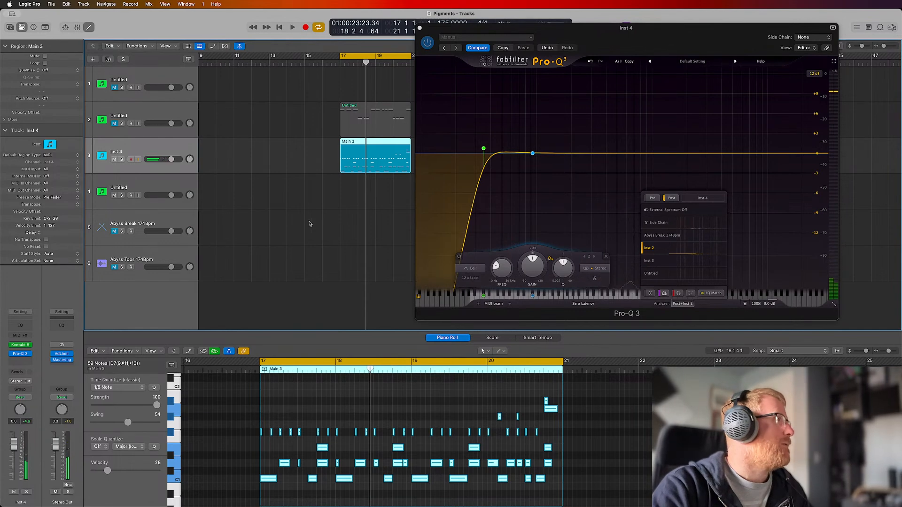
# Step: Close the Pro-Q 3 window and unmute tracks 1 and 2
pyautogui.press('z')
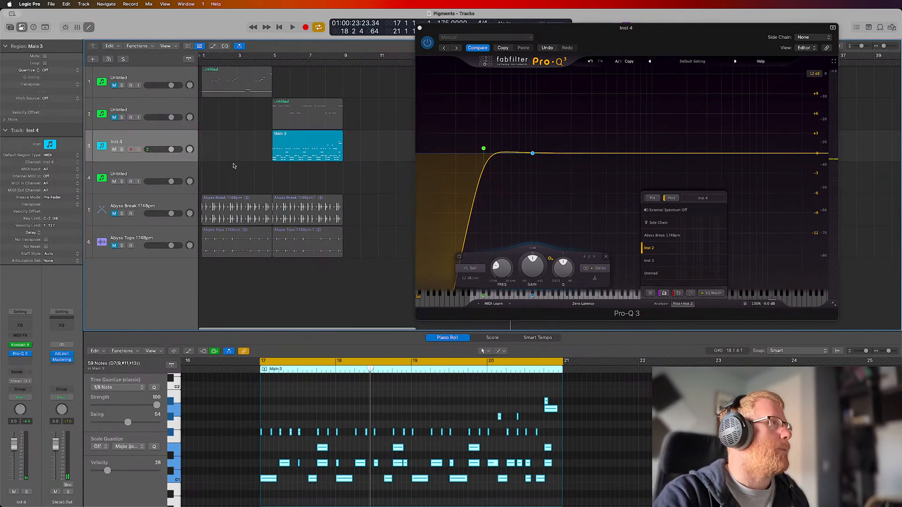
pyautogui.click(420, 29)
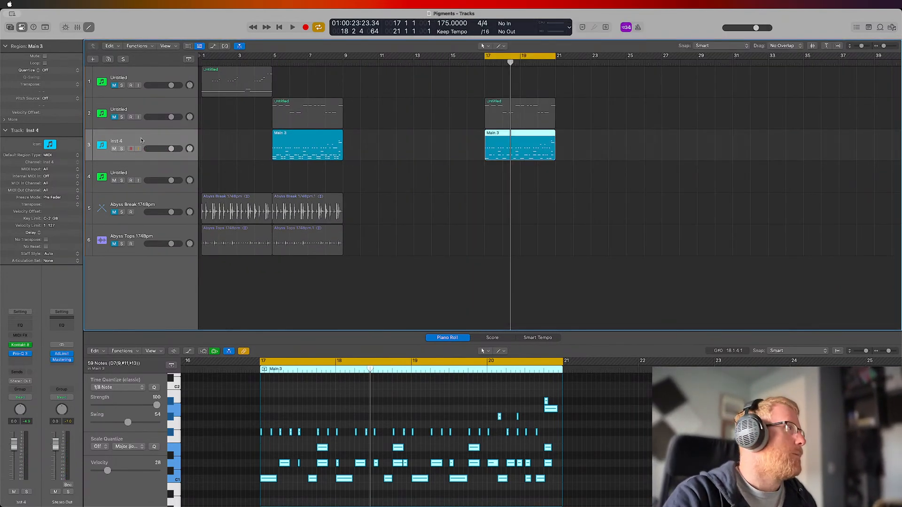
pyautogui.click(114, 85)
pyautogui.click(115, 118)
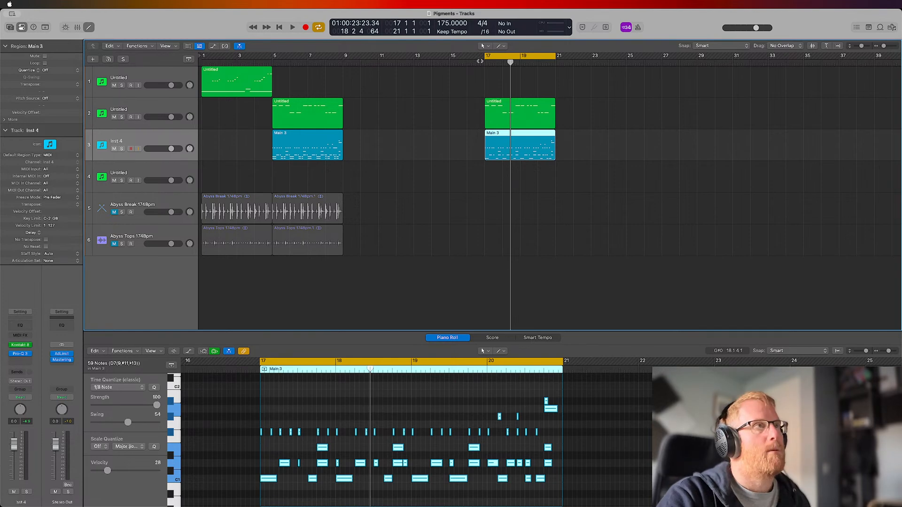
# Step: Turn off the cycle range, open the Pigments synth on the fourth track and move its window clear of the arrangement
pyautogui.press('c')
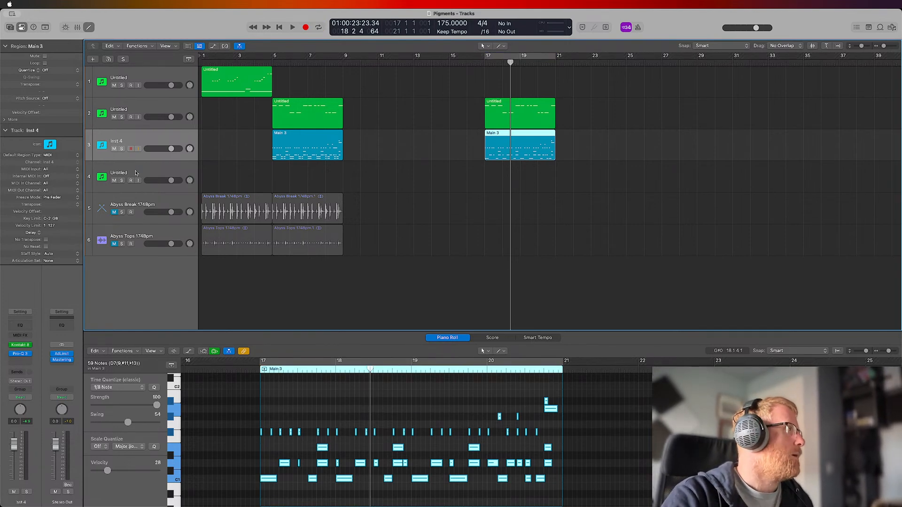
pyautogui.click(331, 170)
pyautogui.click(20, 340)
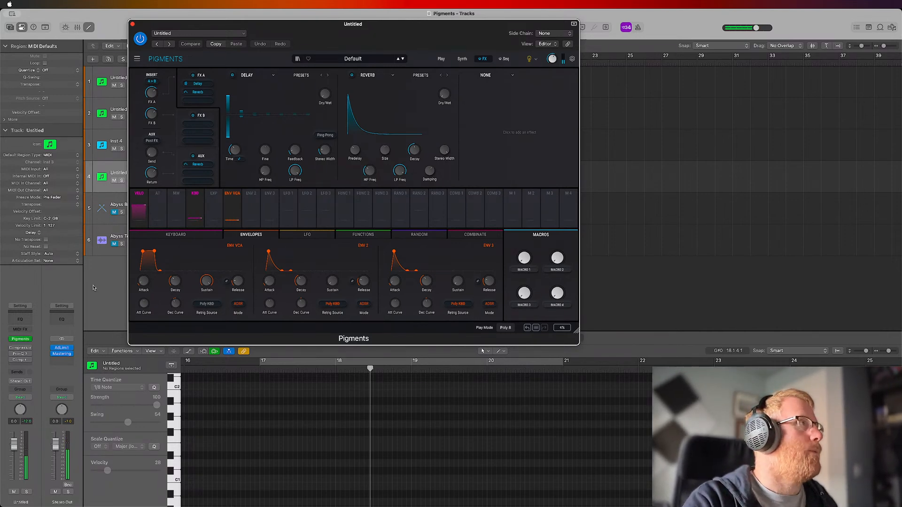
pyautogui.moveTo(154, 31); pyautogui.dragTo(535, 62)
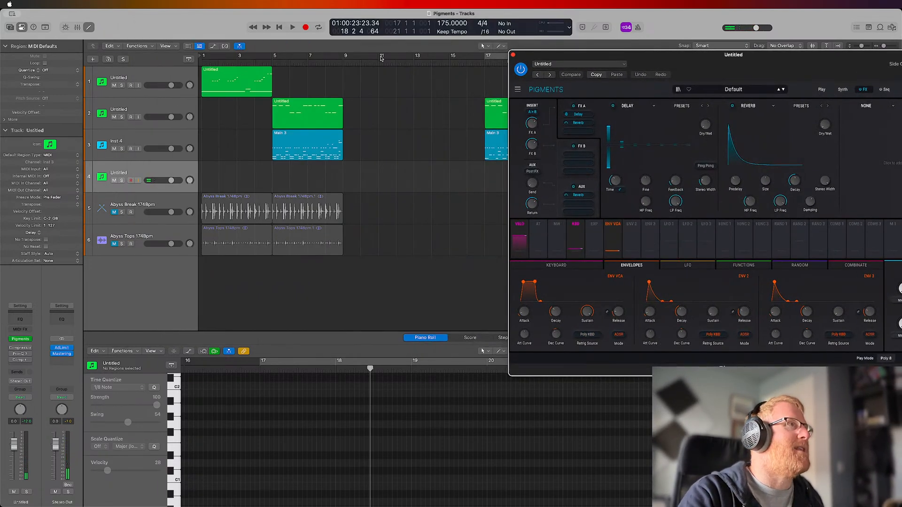
# Step: Set the cycle range to bars 11 to 15, then start and stop playback within it
pyautogui.moveTo(381, 59); pyautogui.dragTo(448, 63)
pyautogui.click(449, 62)
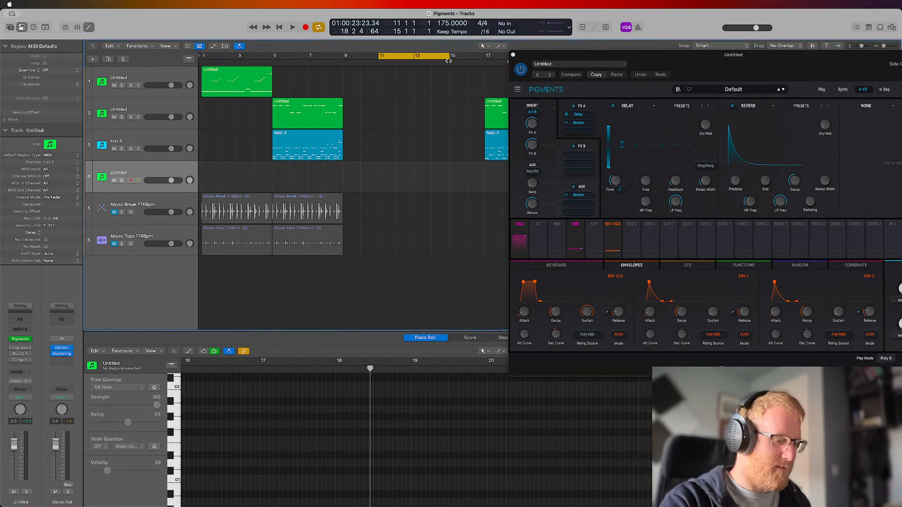
pyautogui.press('space')
pyautogui.press('space')
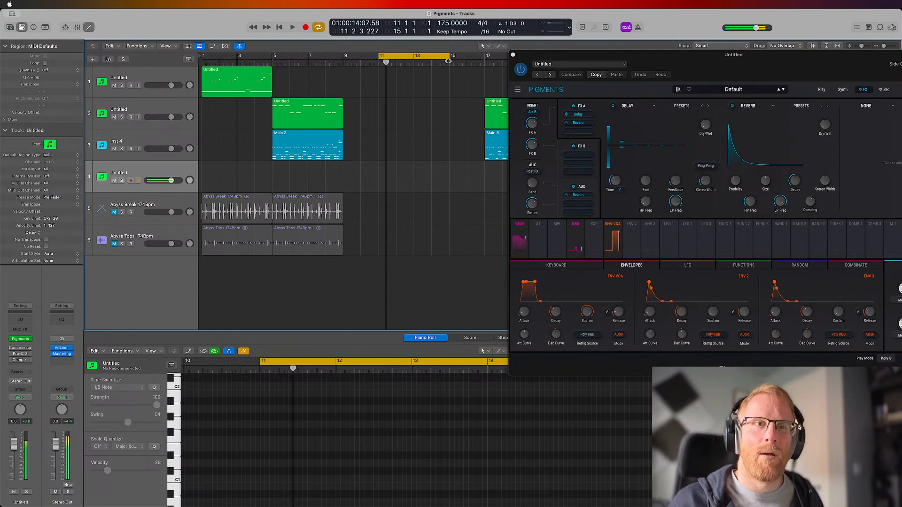
# Step: Audition the DeepStrike and Demonic Lead presets, load Demonic Presence, and bypass the Mastering plug-in on the stereo output
pyautogui.moveTo(686, 60); pyautogui.dragTo(506, 43)
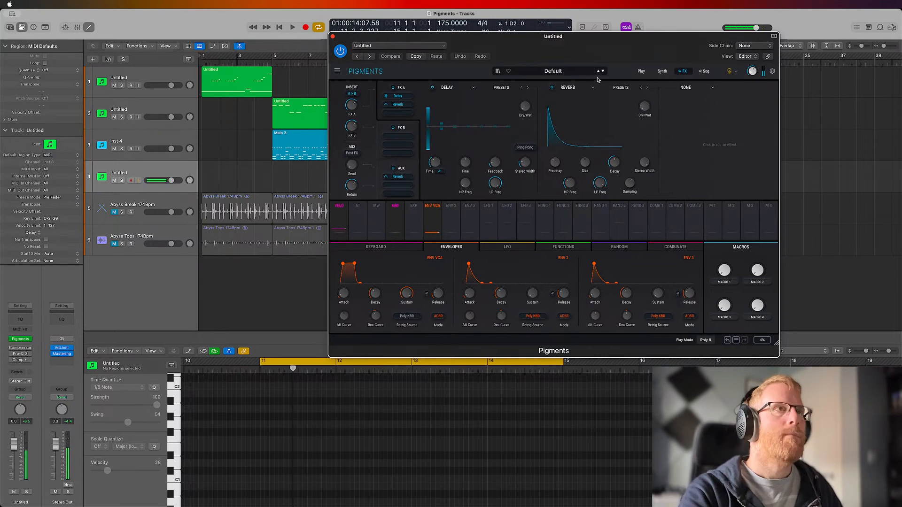
pyautogui.click(559, 74)
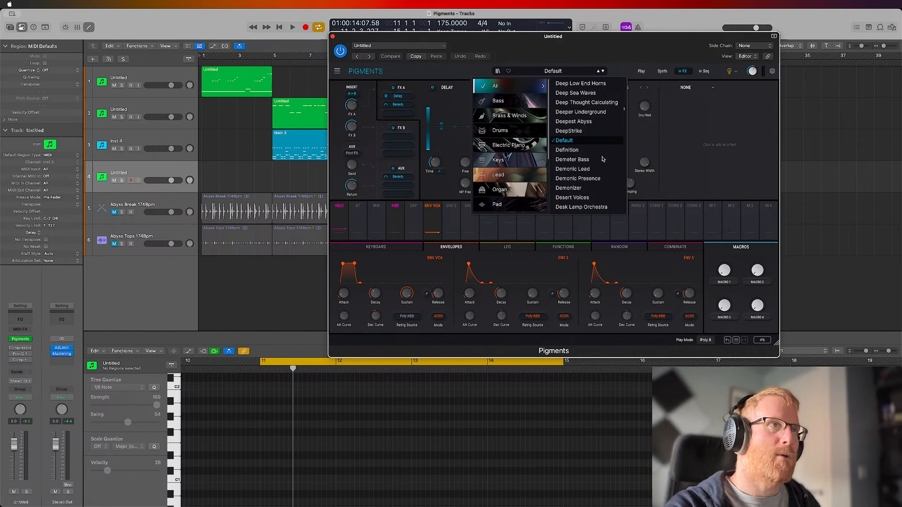
pyautogui.click(578, 132)
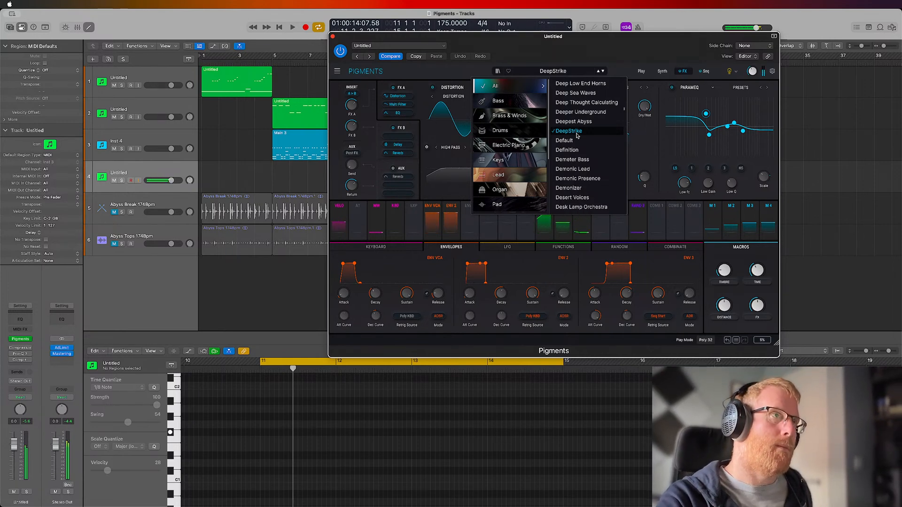
pyautogui.click(576, 170)
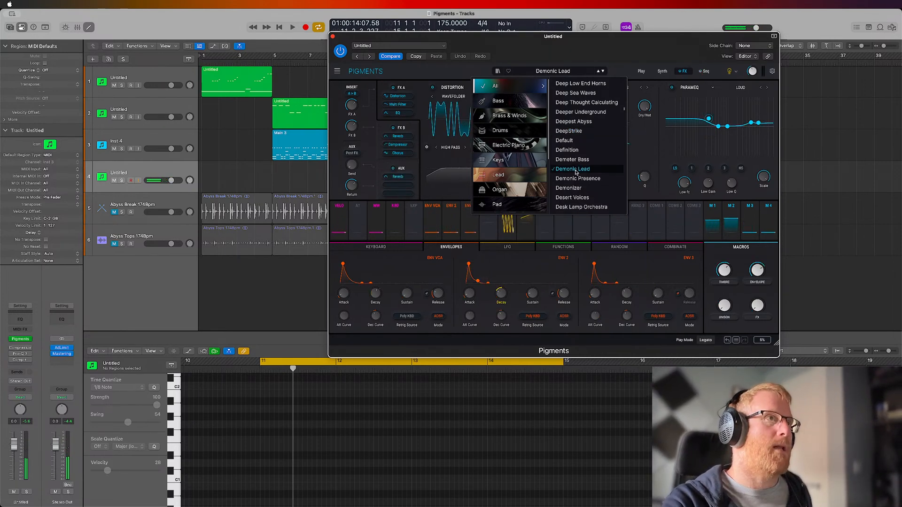
pyautogui.click(579, 178)
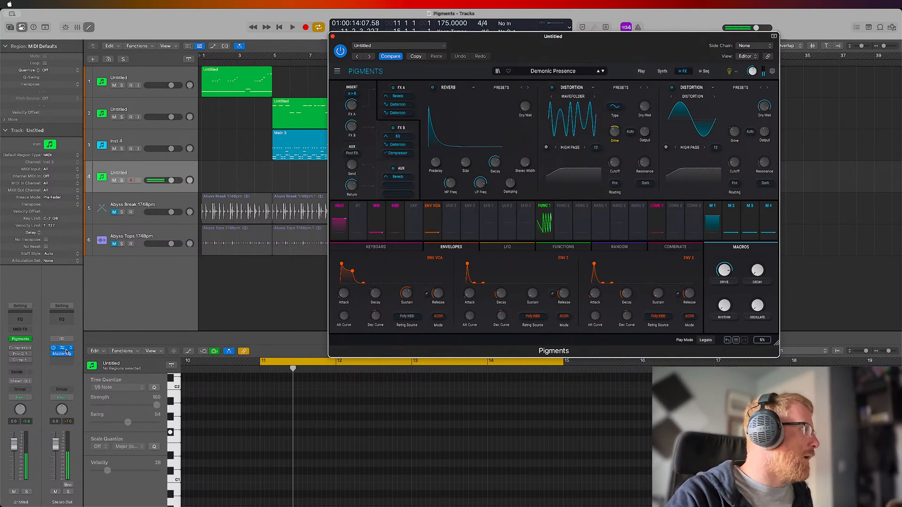
pyautogui.click(55, 355)
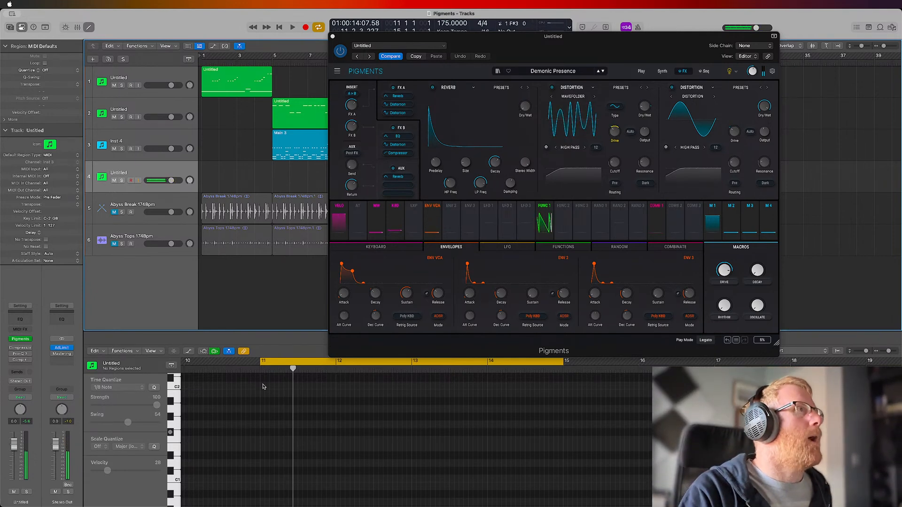
# Step: Look over the preset's Play and Synth pages and check the type options for Engine 1
pyautogui.click(642, 71)
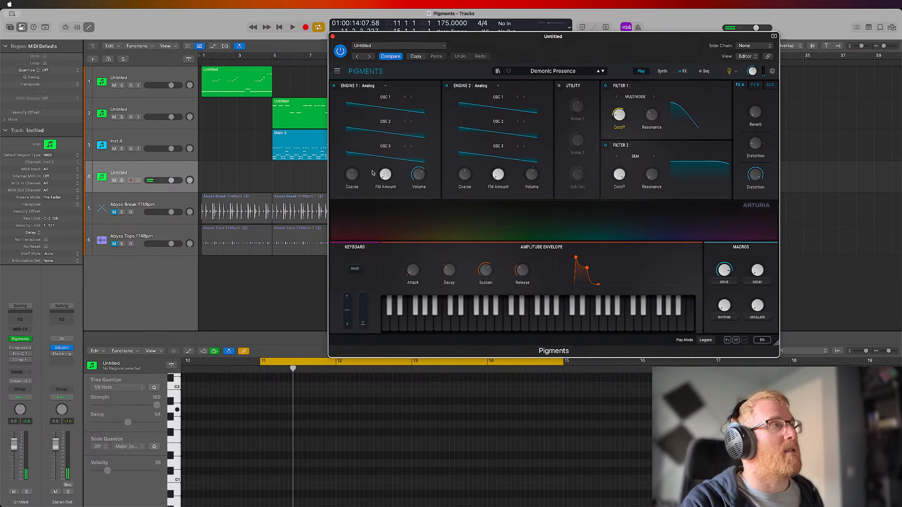
pyautogui.click(663, 71)
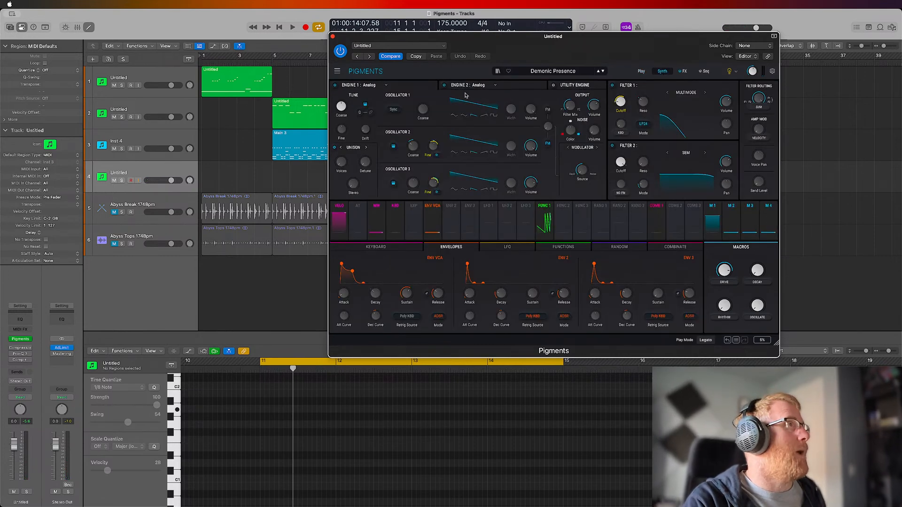
pyautogui.click(386, 86)
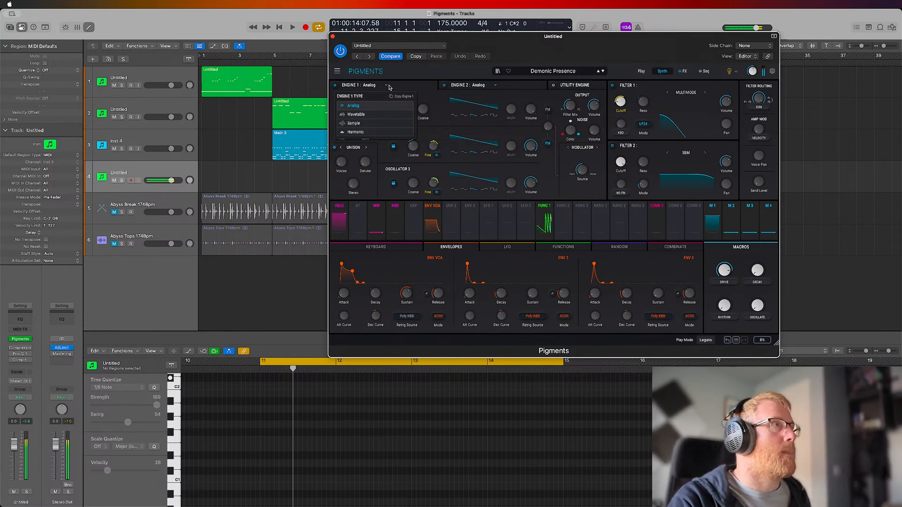
pyautogui.click(387, 86)
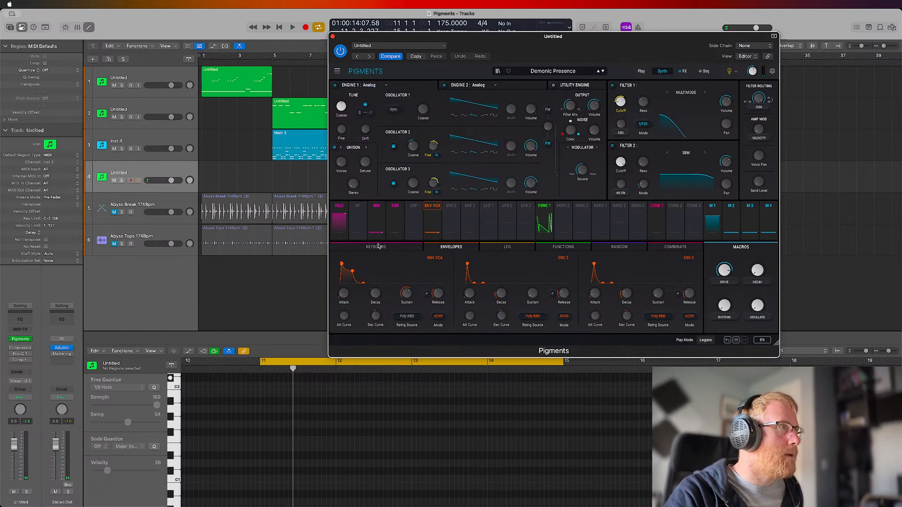
# Step: Inspect the keyboard settings, the velocity and aftertouch curves, and the modulation routings of the keyboard and mod wheel
pyautogui.click(376, 213)
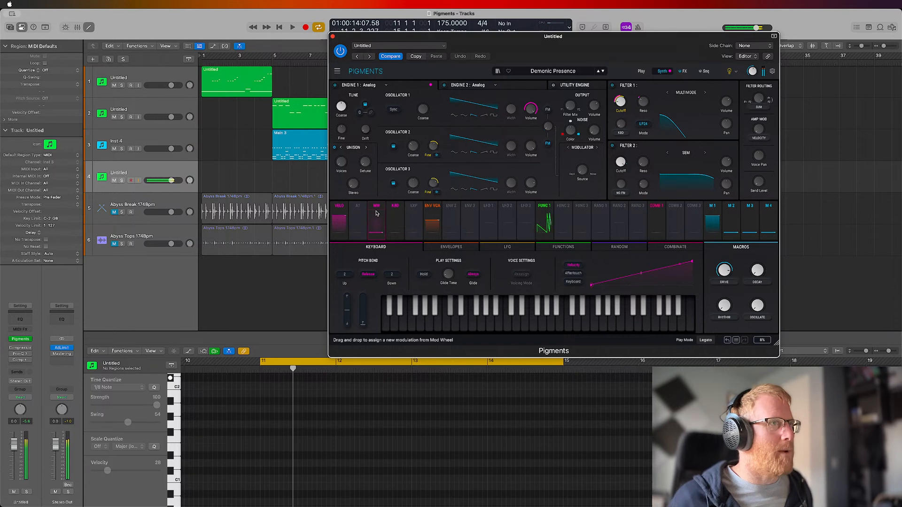
pyautogui.click(574, 275)
pyautogui.click(574, 265)
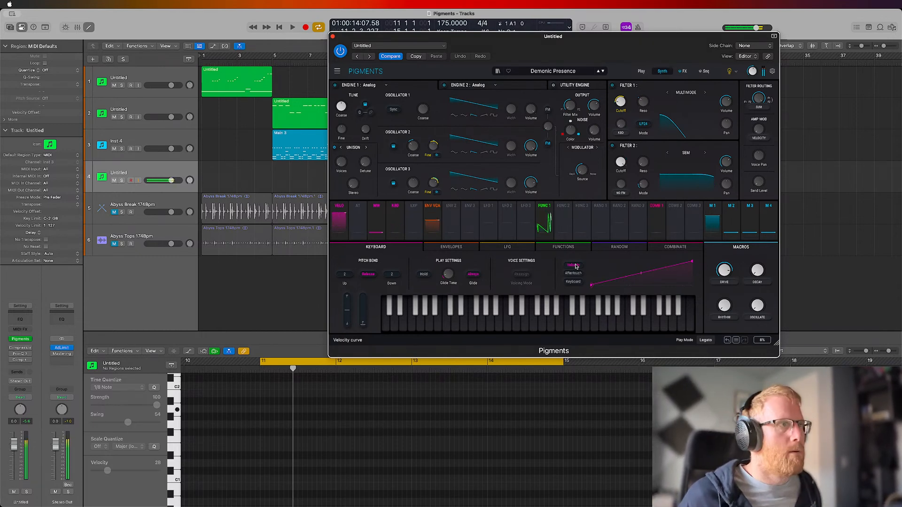
pyautogui.click(394, 222)
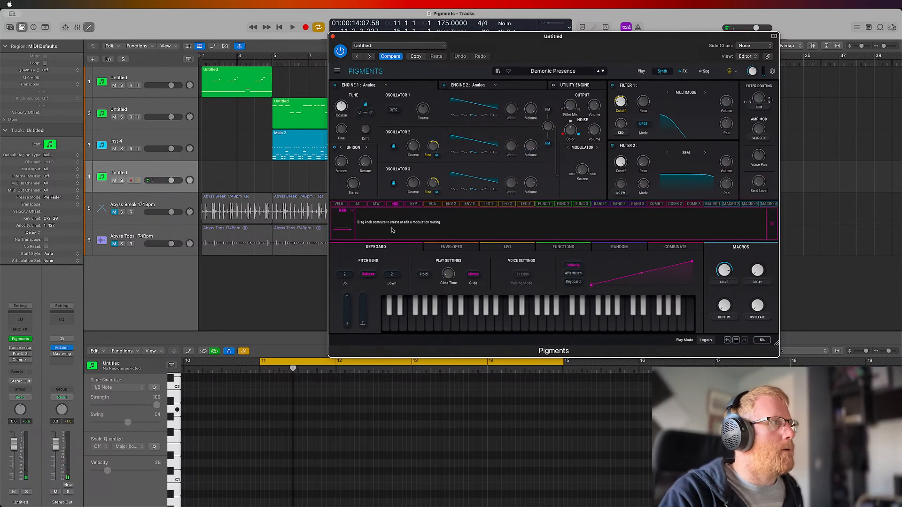
pyautogui.click(380, 205)
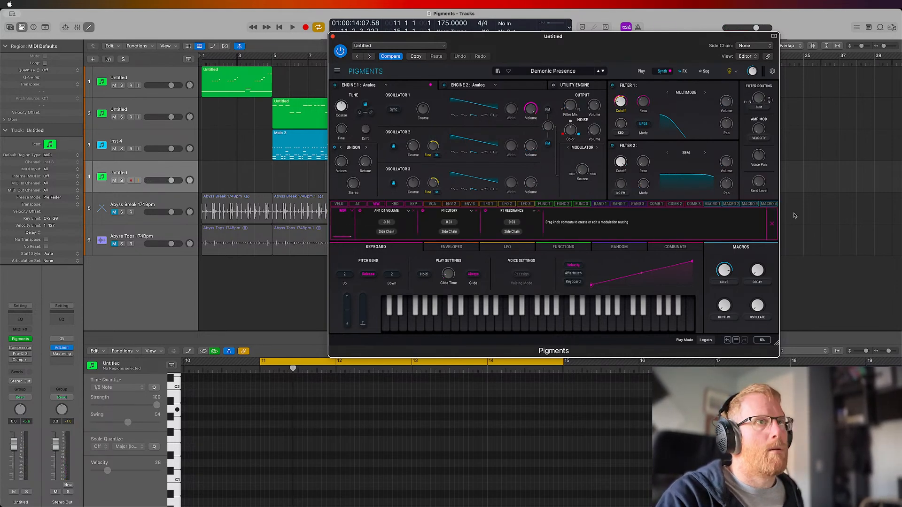
pyautogui.click(773, 224)
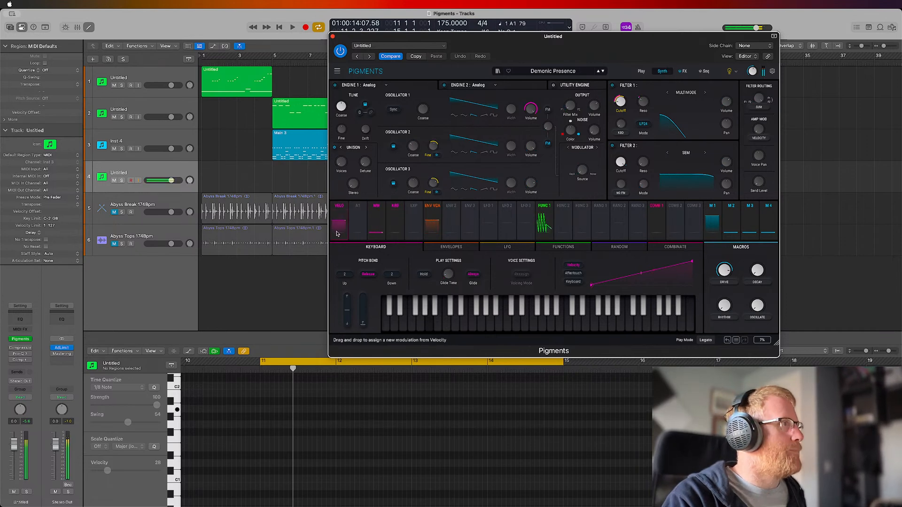
# Step: Examine the Combinate modulators and the Utility Engine of the preset
pyautogui.click(659, 228)
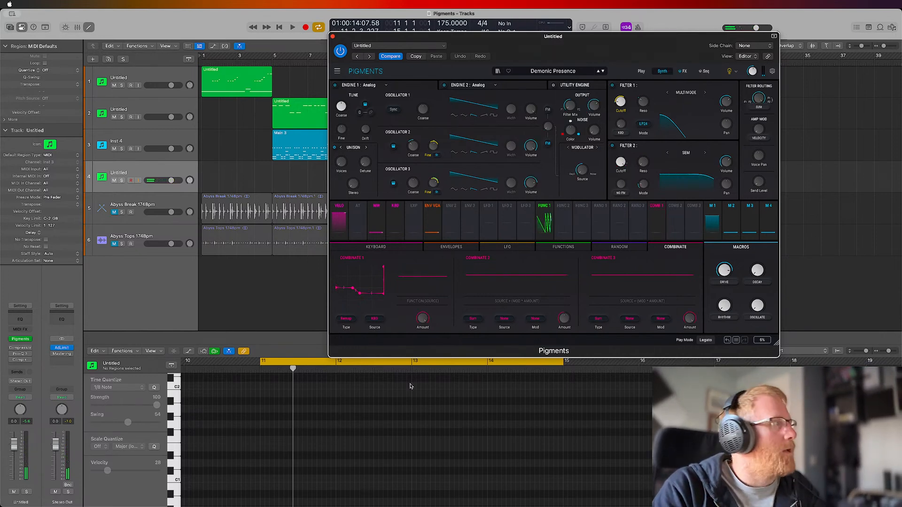
pyautogui.click(323, 492)
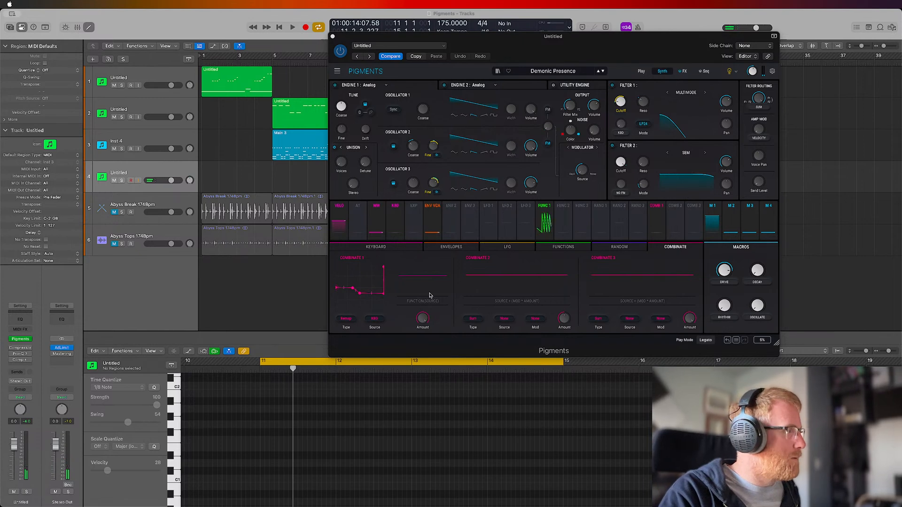
pyautogui.click(617, 44)
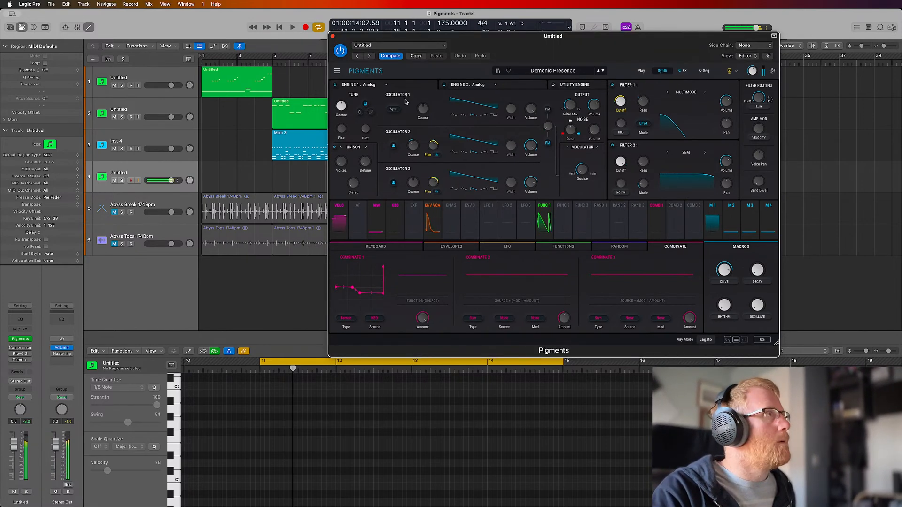
pyautogui.click(581, 85)
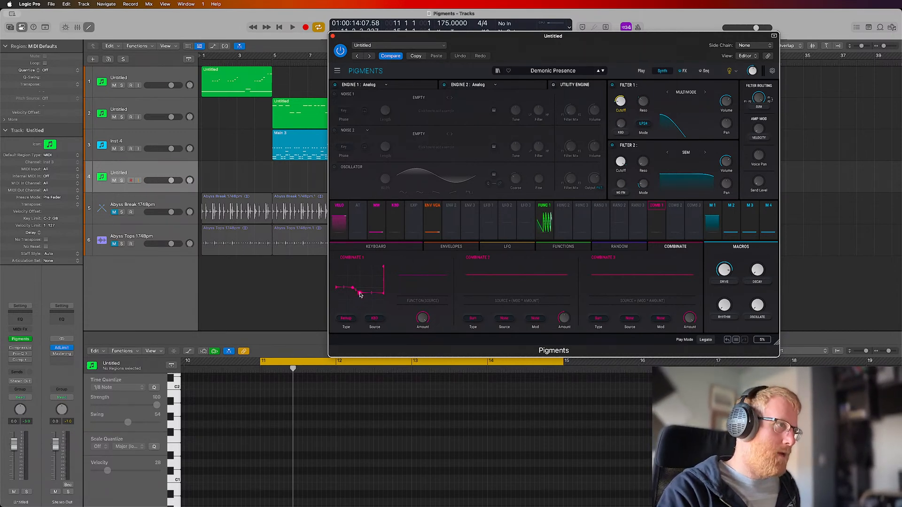
# Step: Try a sharp peak and shifted low point in the Combinate 1 curve, then remove the peak
pyautogui.moveTo(360, 293); pyautogui.dragTo(361, 270)
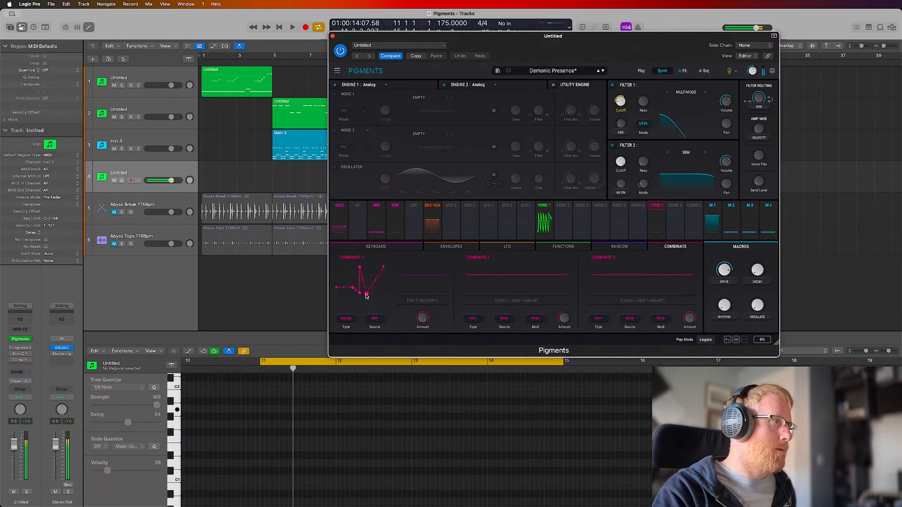
pyautogui.moveTo(384, 294); pyautogui.dragTo(365, 295)
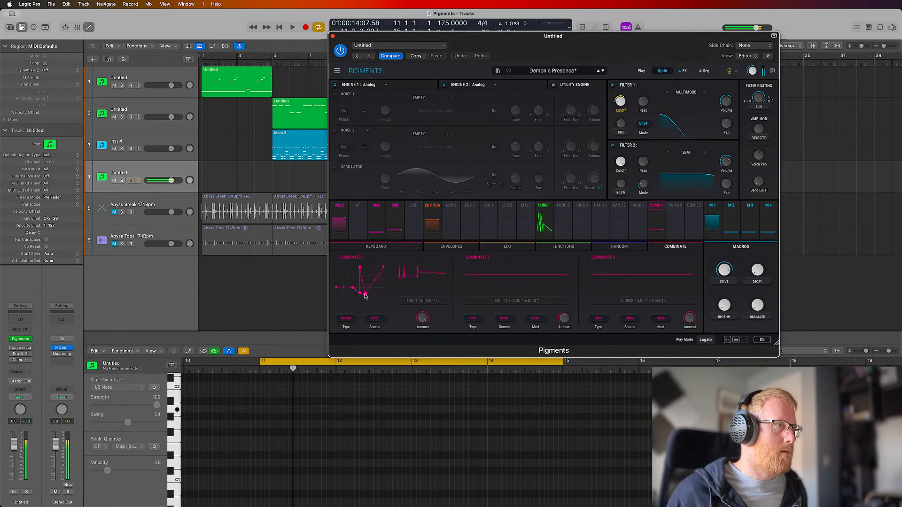
pyautogui.moveTo(365, 295); pyautogui.dragTo(381, 294)
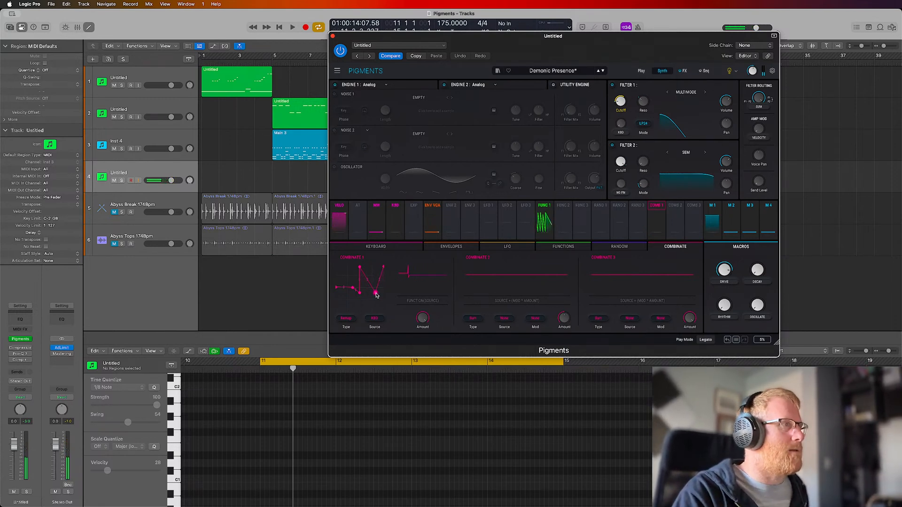
pyautogui.doubleClick(360, 269)
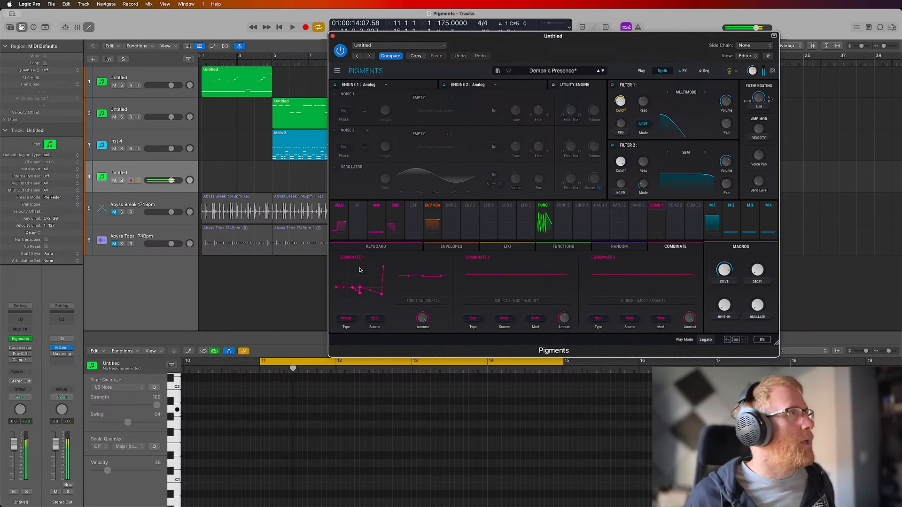
# Step: Show Engine 1 again, try the Combinate 1 amount near zero, and reset the knob to its default
pyautogui.click(420, 87)
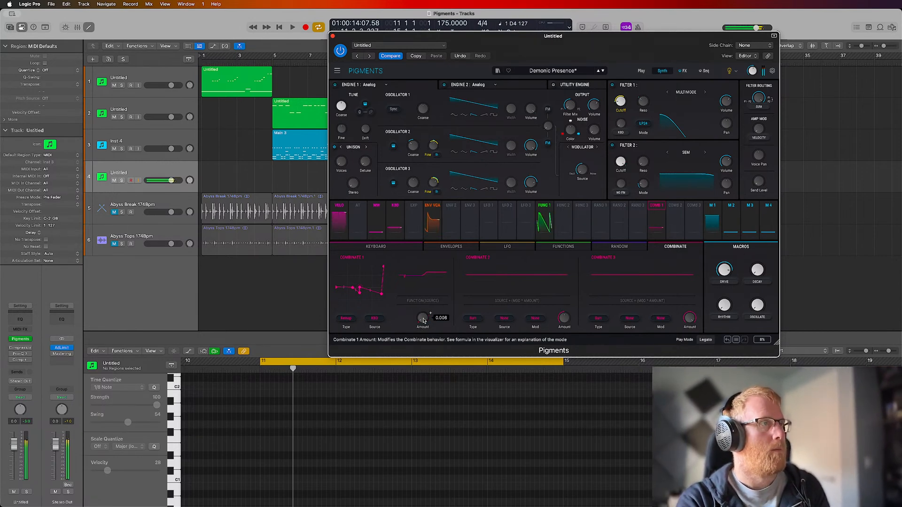
pyautogui.moveTo(425, 319); pyautogui.dragTo(423, 323)
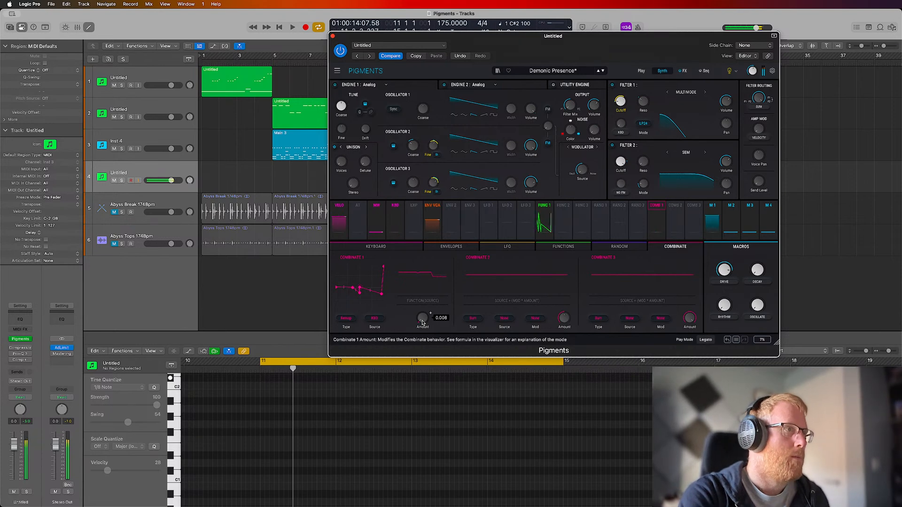
pyautogui.doubleClick(422, 322)
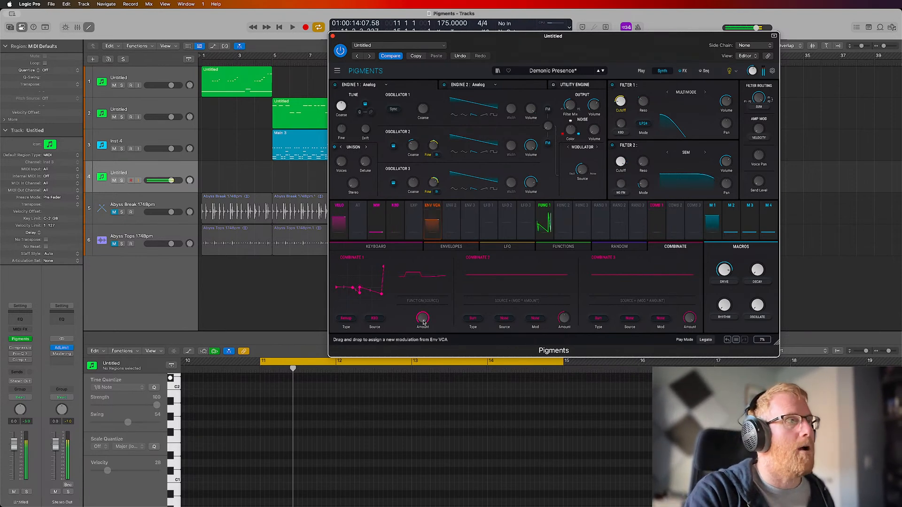
# Step: Reshape the Combinate 1 curve so it falls from its middle level to a low, nearly flat end
pyautogui.moveTo(359, 289); pyautogui.dragTo(361, 263)
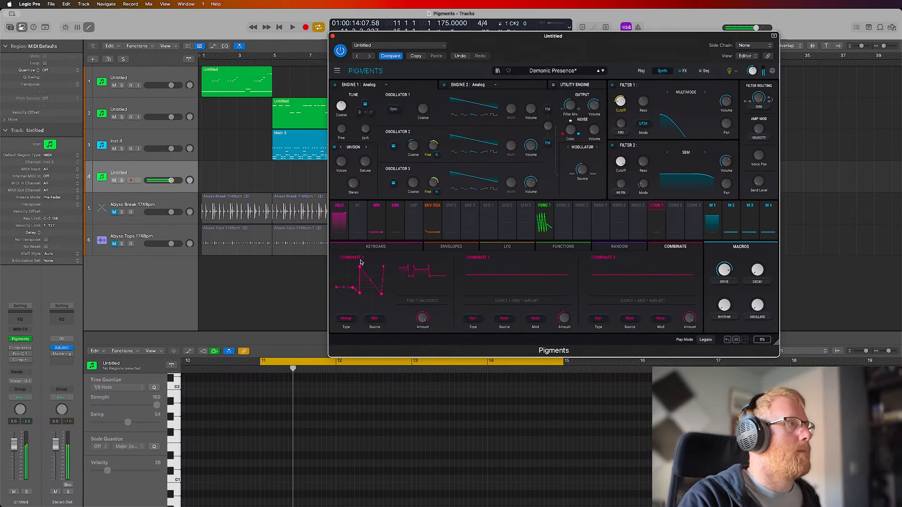
pyautogui.moveTo(382, 294); pyautogui.dragTo(371, 307)
pyautogui.moveTo(359, 267); pyautogui.dragTo(364, 306)
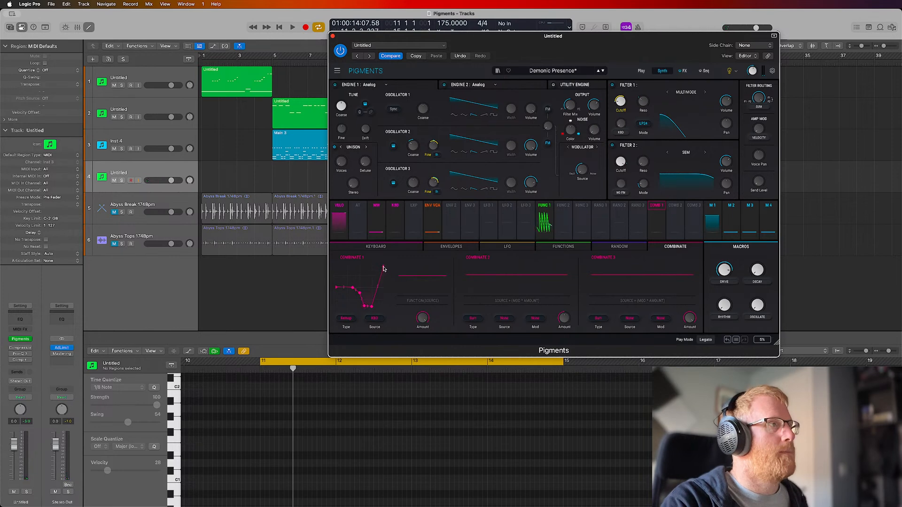
pyautogui.moveTo(383, 267); pyautogui.dragTo(384, 316)
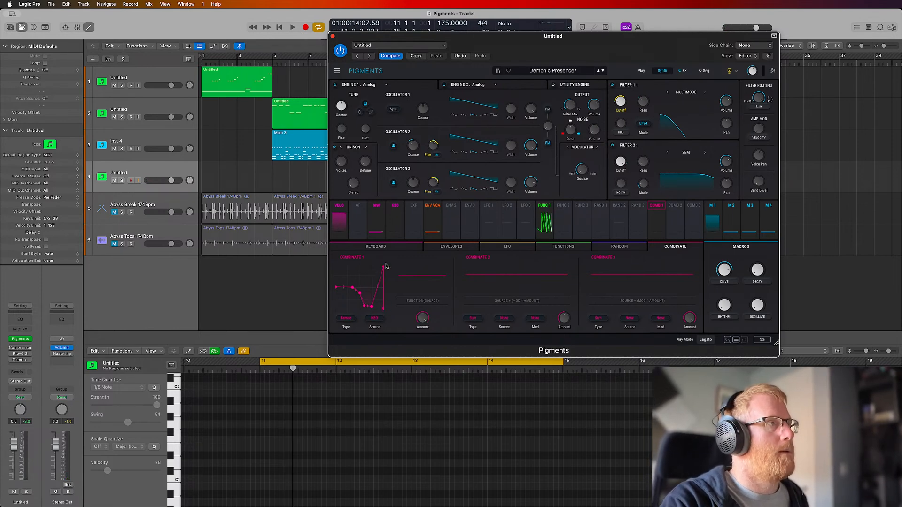
pyautogui.moveTo(383, 268); pyautogui.dragTo(381, 314)
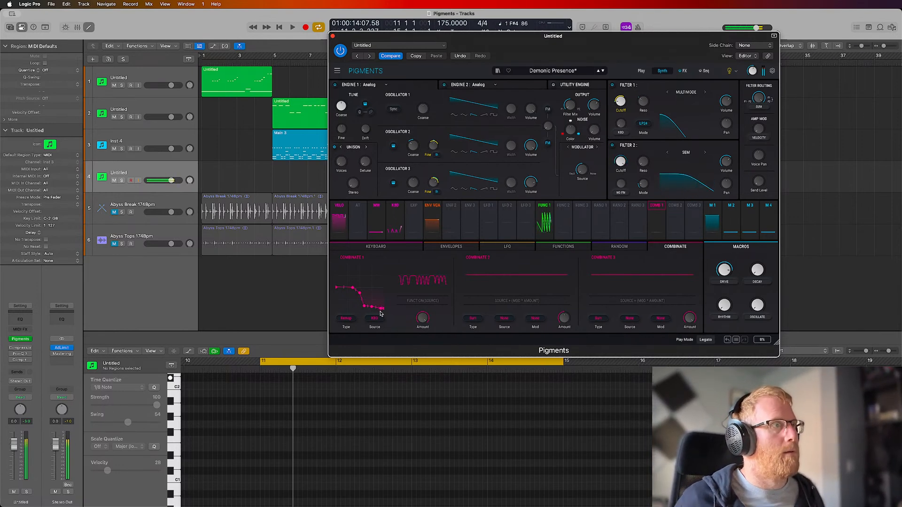
# Step: Reshape the Combinate 1 curve with a shallow dip and small peak near the middle level, ending on a high final point
pyautogui.moveTo(372, 307); pyautogui.dragTo(373, 284)
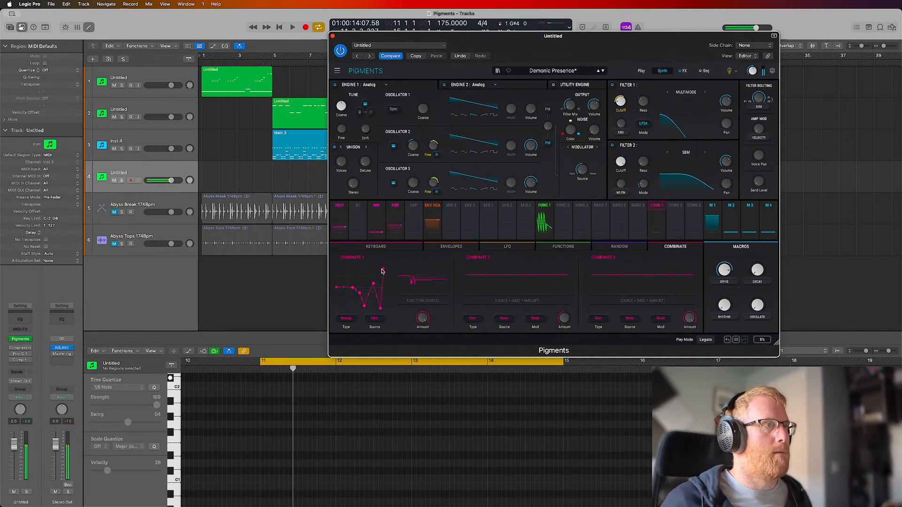
pyautogui.moveTo(380, 308); pyautogui.dragTo(381, 290)
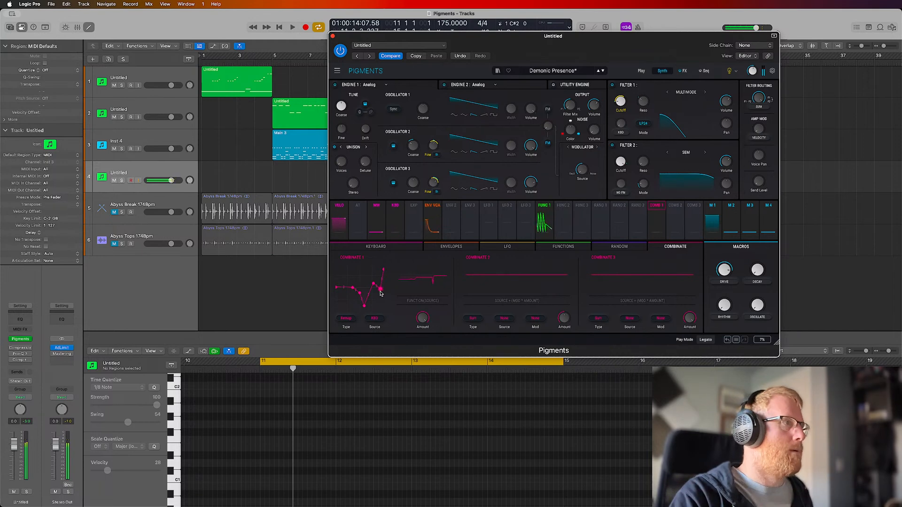
pyautogui.moveTo(364, 306); pyautogui.dragTo(366, 292)
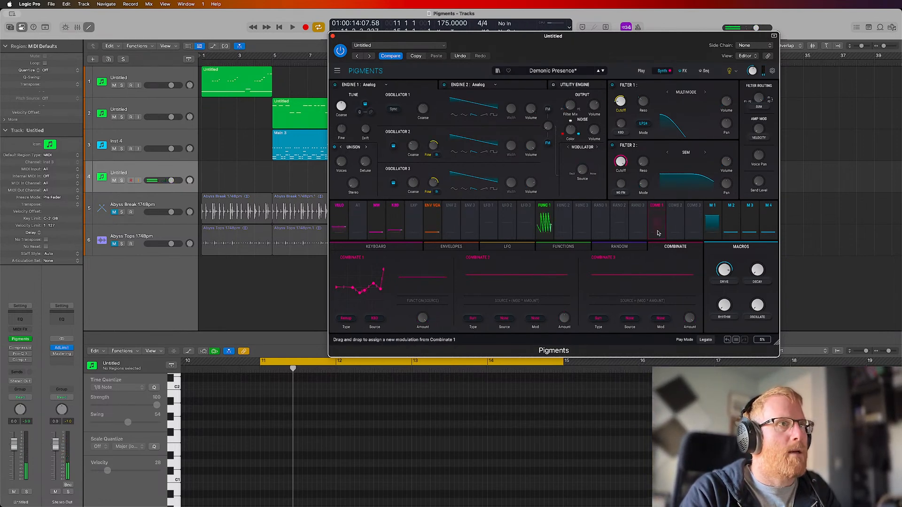
# Step: Check Combinate 1's modulation routing and the effects page, and add a point near the start of the Combinate 1 curve
pyautogui.click(656, 207)
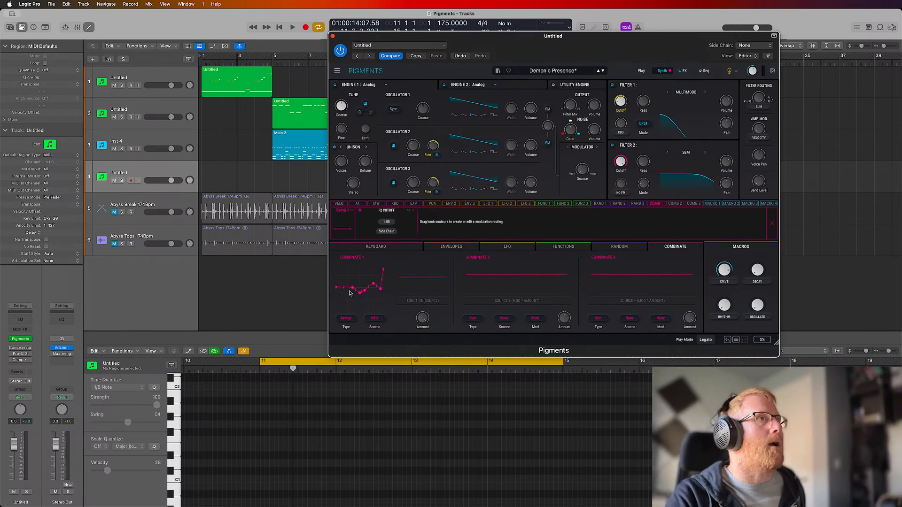
pyautogui.click(685, 71)
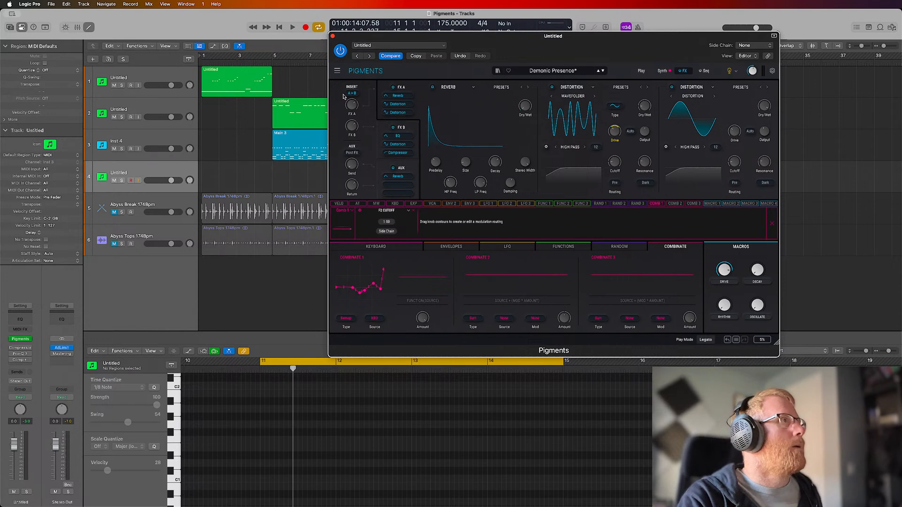
pyautogui.click(662, 71)
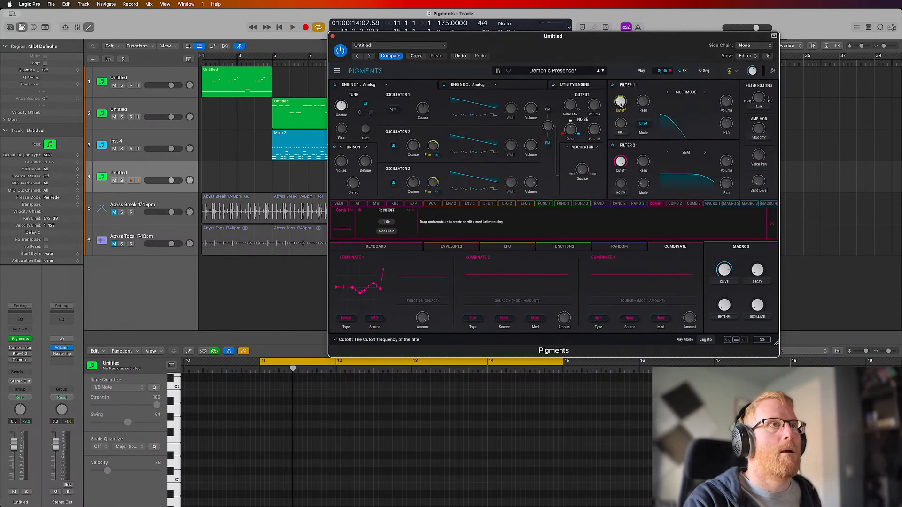
pyautogui.moveTo(621, 105)
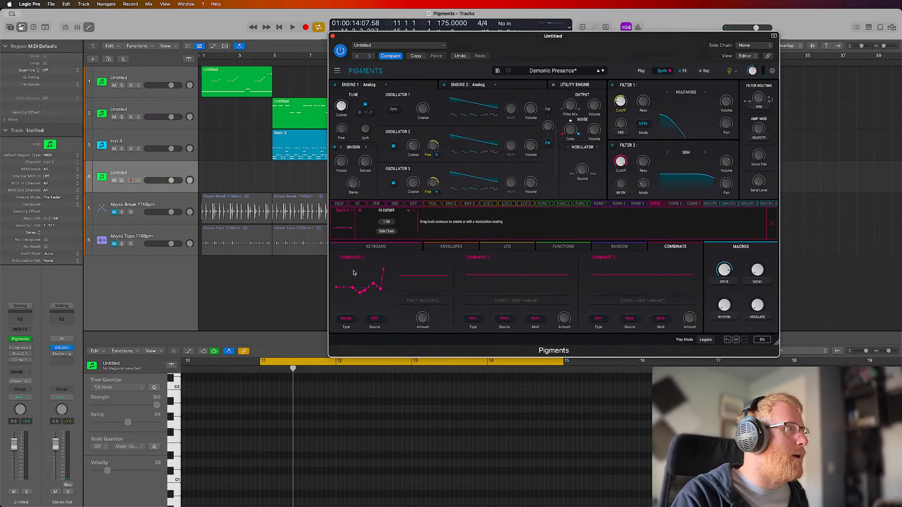
pyautogui.click(347, 288)
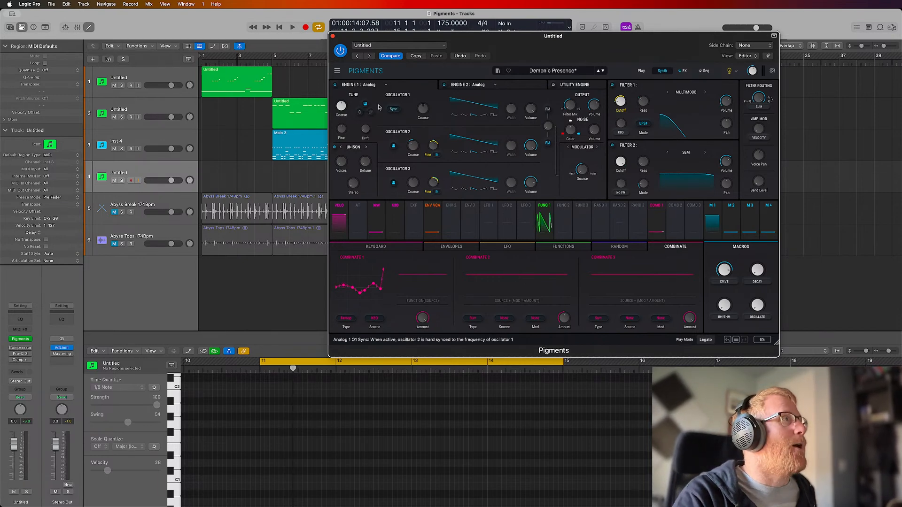
# Step: Switch the Sound Design Tips off and show them again for the current preset
pyautogui.click(338, 72)
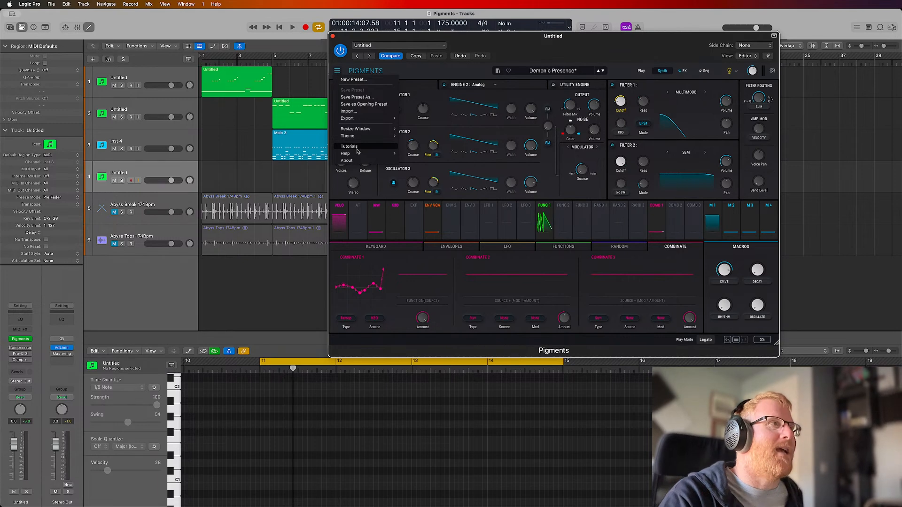
pyautogui.click(521, 46)
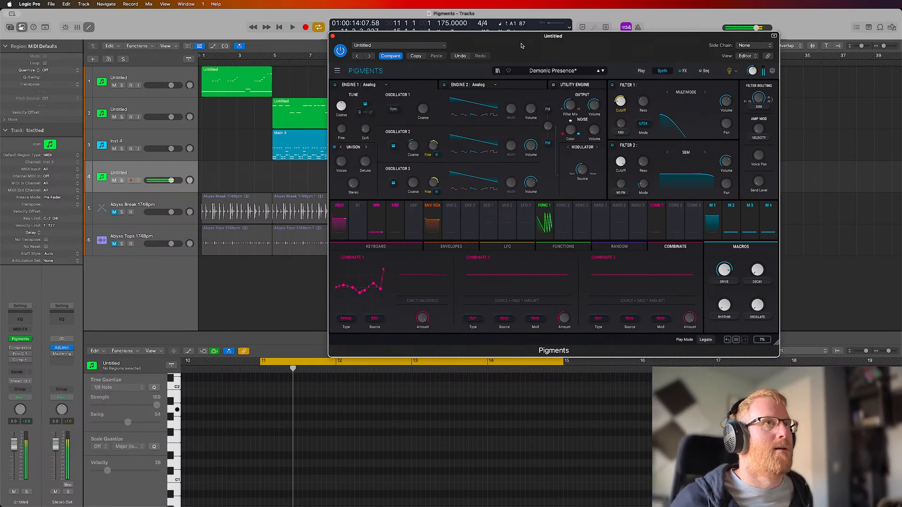
pyautogui.click(729, 72)
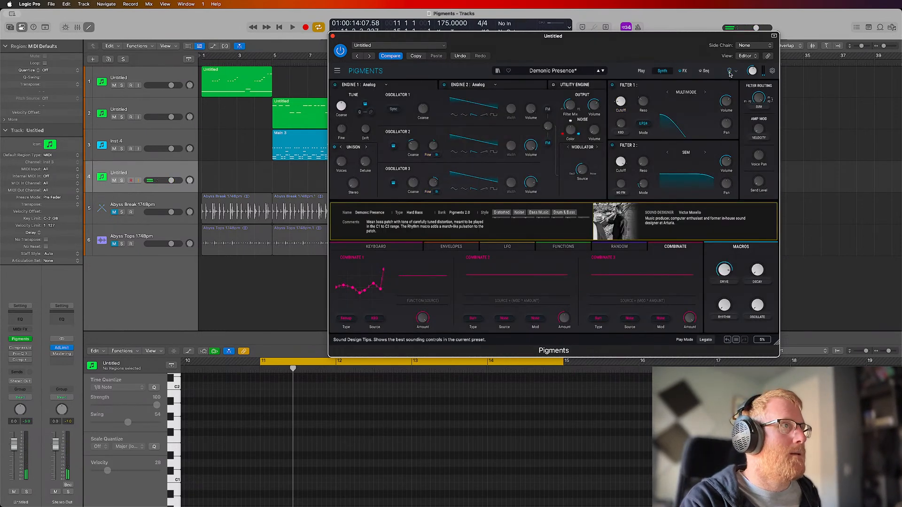
pyautogui.click(736, 72)
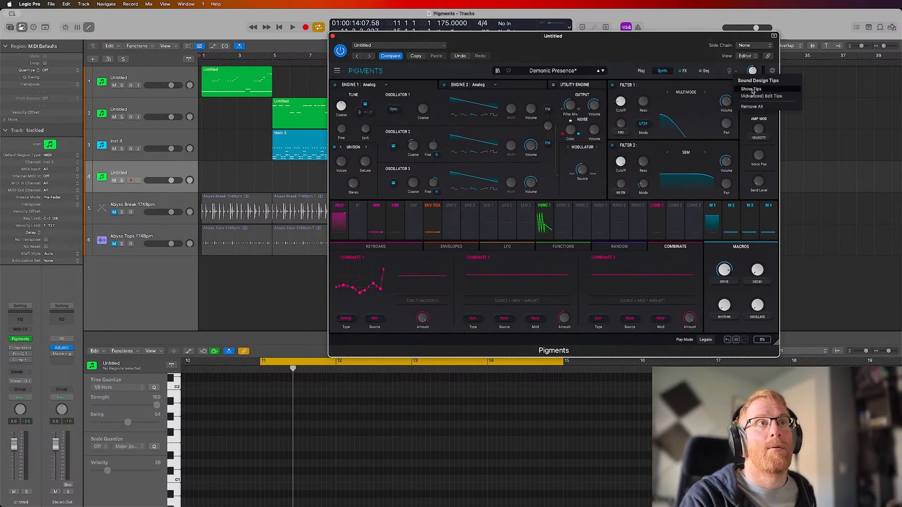
pyautogui.click(752, 89)
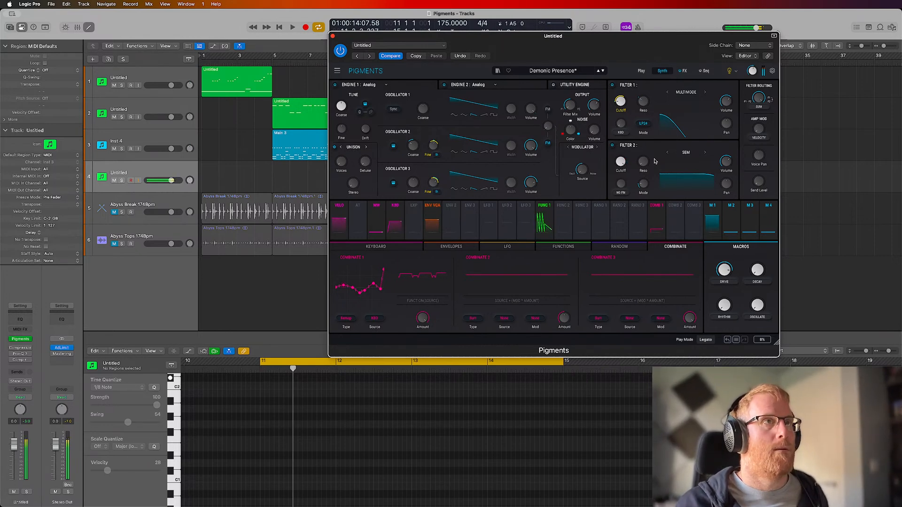
pyautogui.moveTo(624, 164)
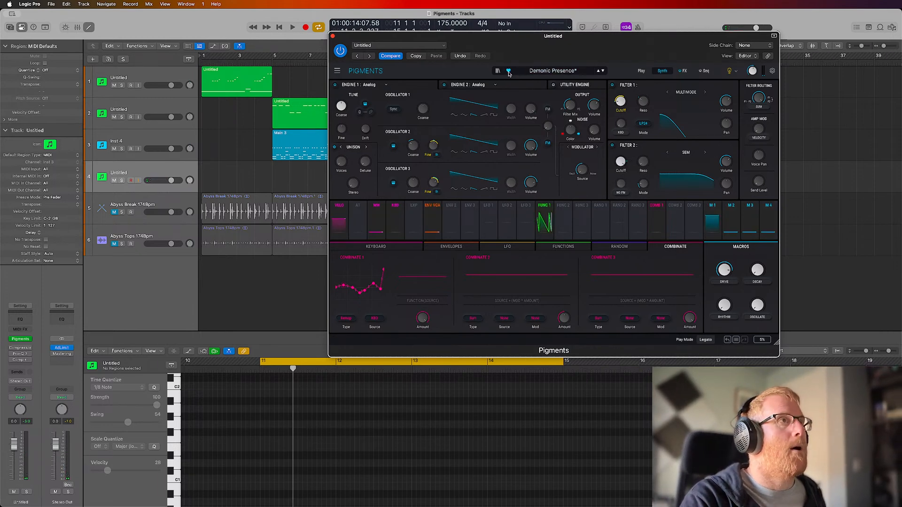
# Step: Step forward through the preset list to audition other sounds, including Demonizer and Desert Voices
pyautogui.click(603, 71)
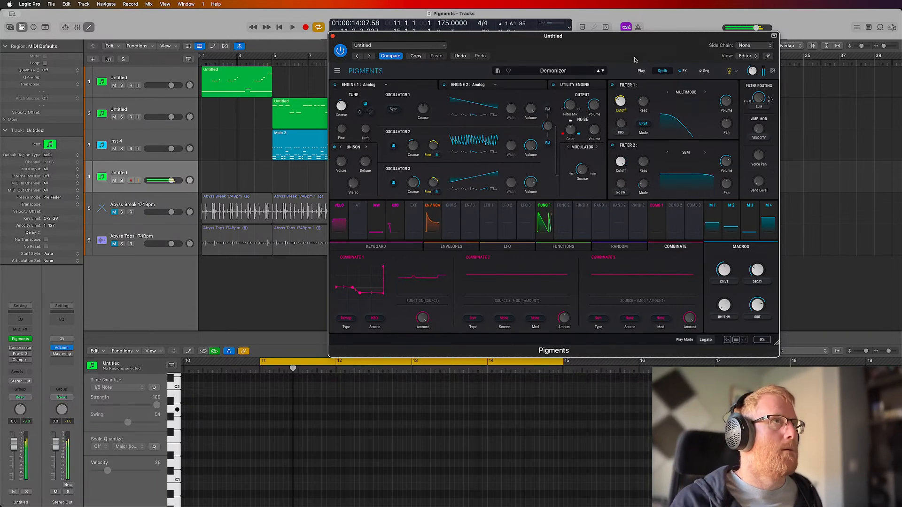
pyautogui.click(605, 71)
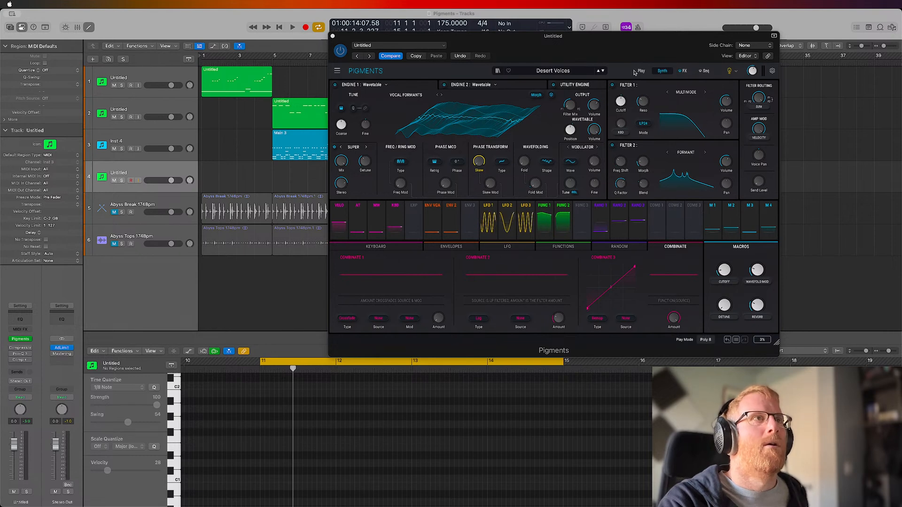
pyautogui.click(667, 19)
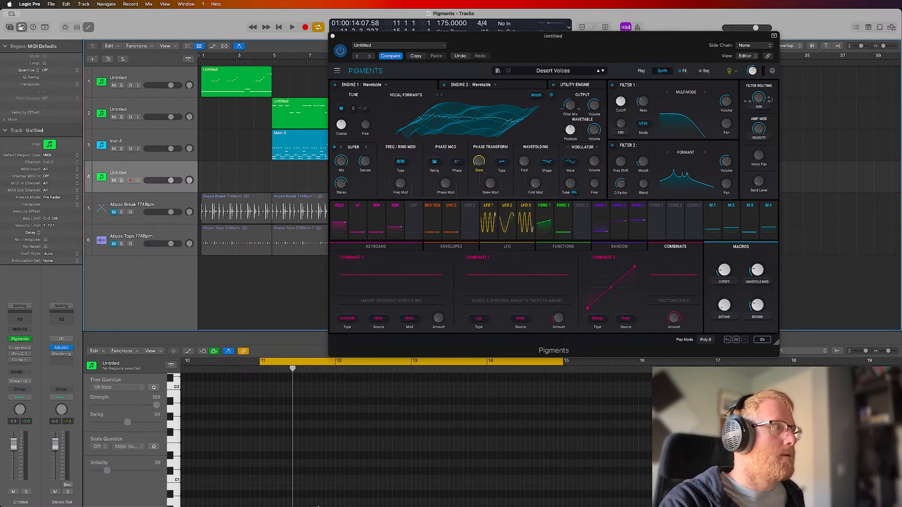
pyautogui.click(328, 494)
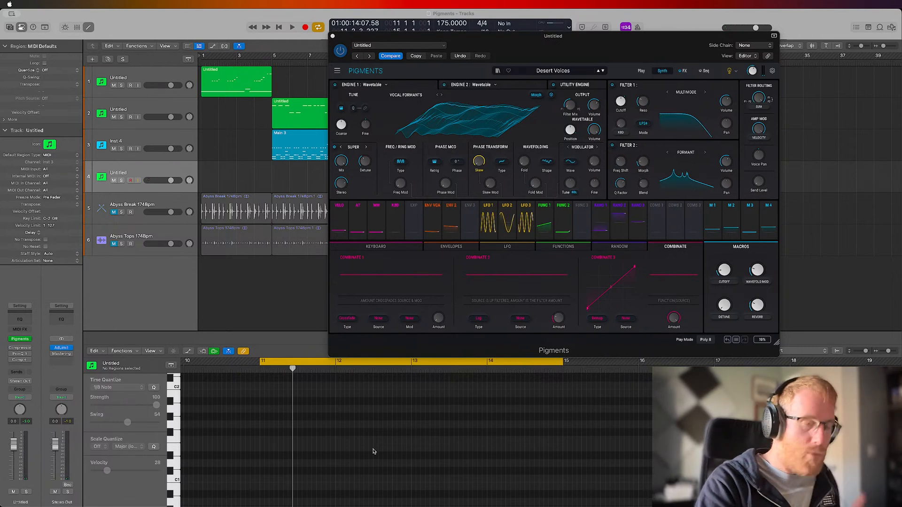
pyautogui.click(630, 44)
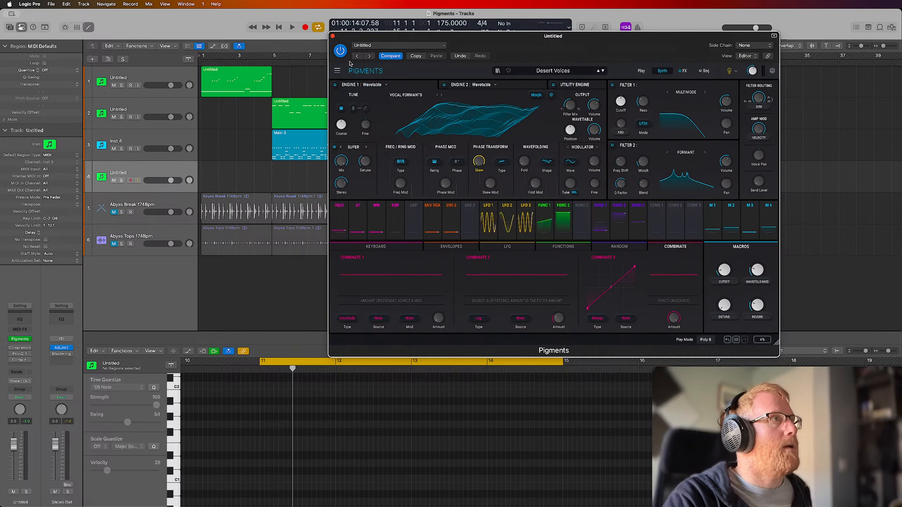
# Step: Start a new default preset and set the Engine 1 type to Analog
pyautogui.click(338, 71)
pyautogui.click(352, 79)
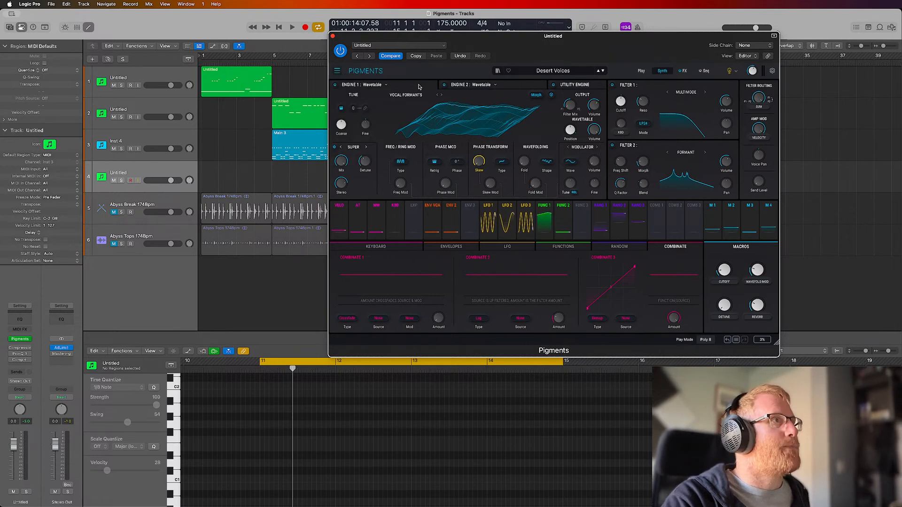
pyautogui.click(386, 88)
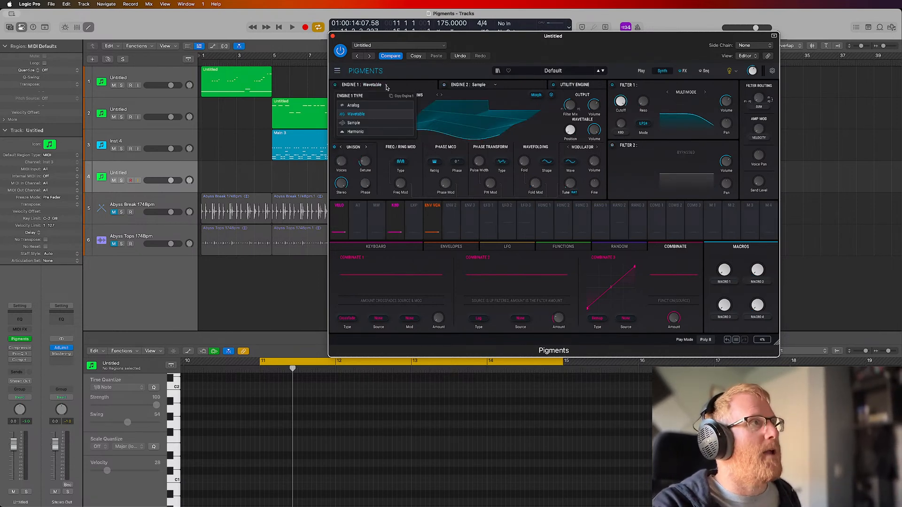
pyautogui.click(384, 110)
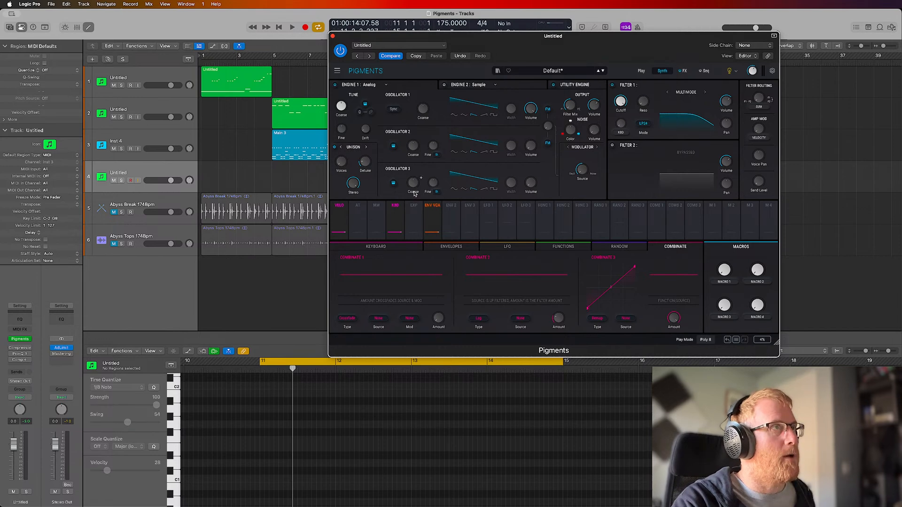
# Step: Go through the Analog, Wavetable and Sample types for Engine 2 and settle on Harmonic
pyautogui.click(512, 87)
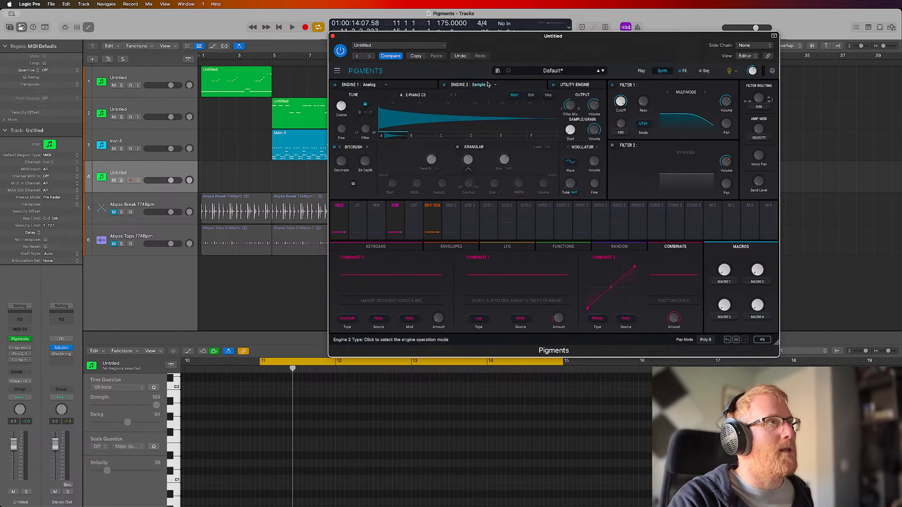
pyautogui.click(495, 86)
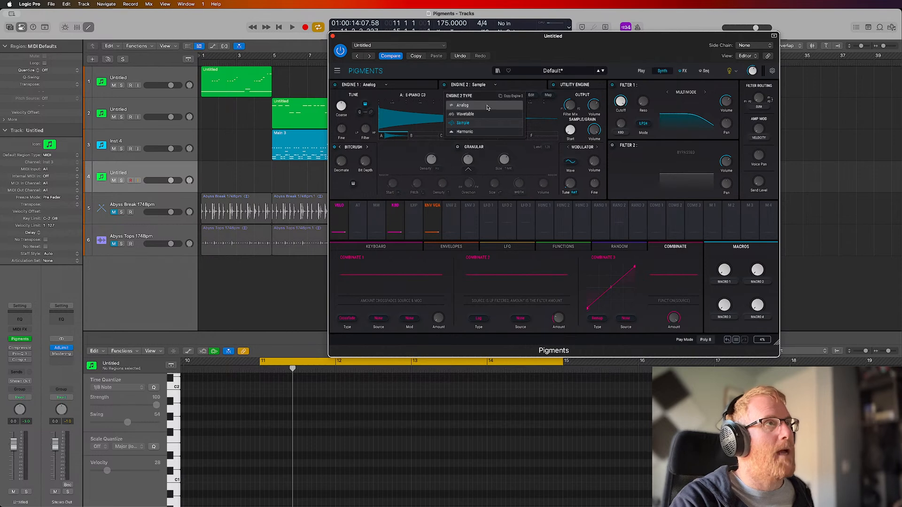
pyautogui.click(488, 107)
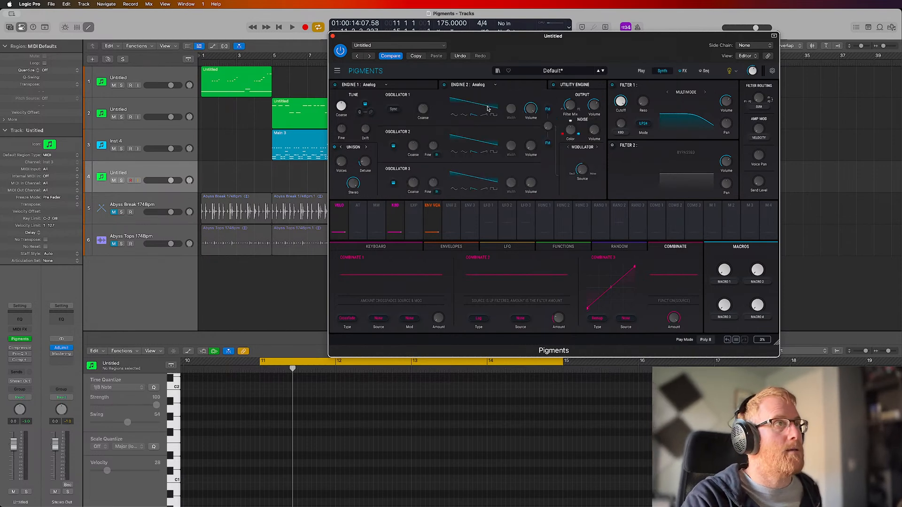
pyautogui.click(494, 85)
pyautogui.click(477, 114)
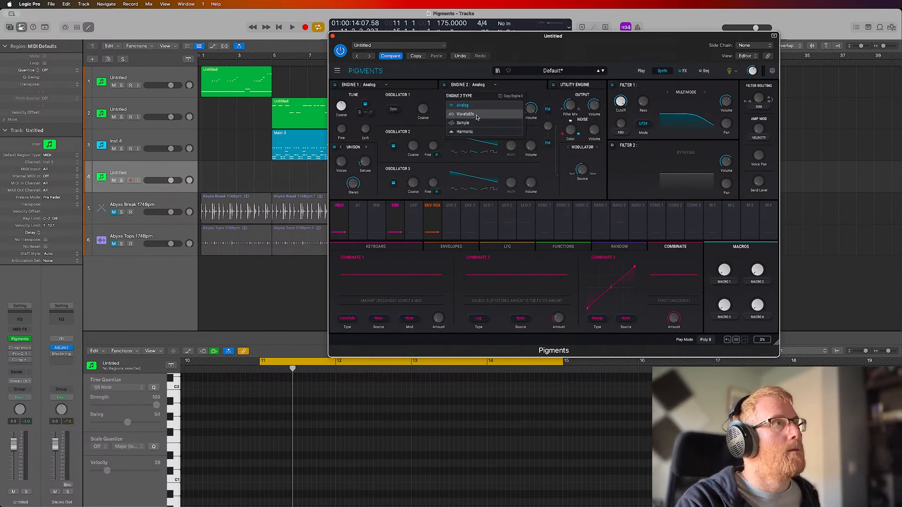
pyautogui.click(495, 85)
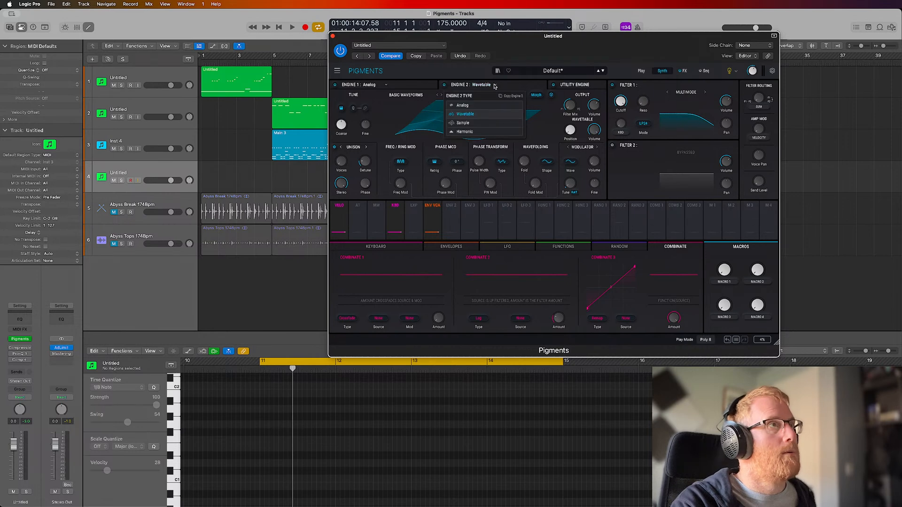
pyautogui.click(487, 122)
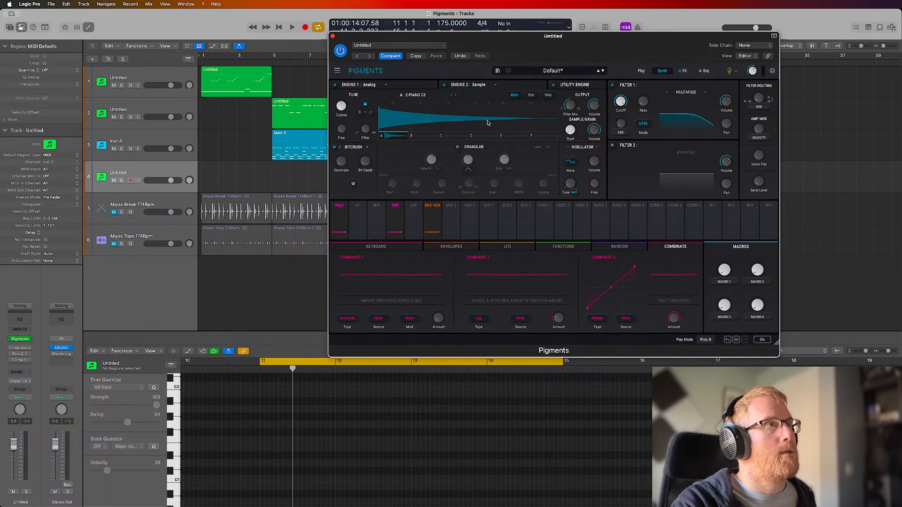
pyautogui.click(494, 85)
pyautogui.click(486, 131)
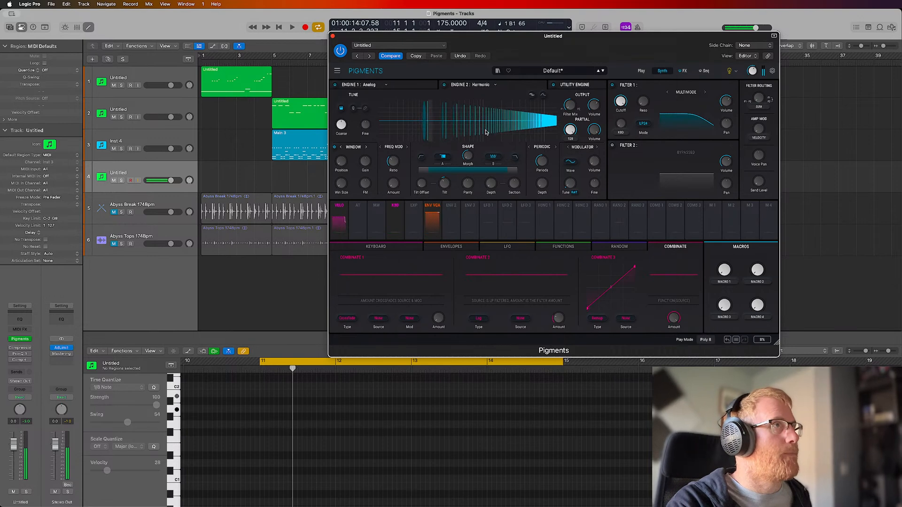
# Step: Set Engine 2's Spectrum B to Comb1 and adjust its shape morph, window and frequency modulation knobs
pyautogui.moveTo(474, 152)
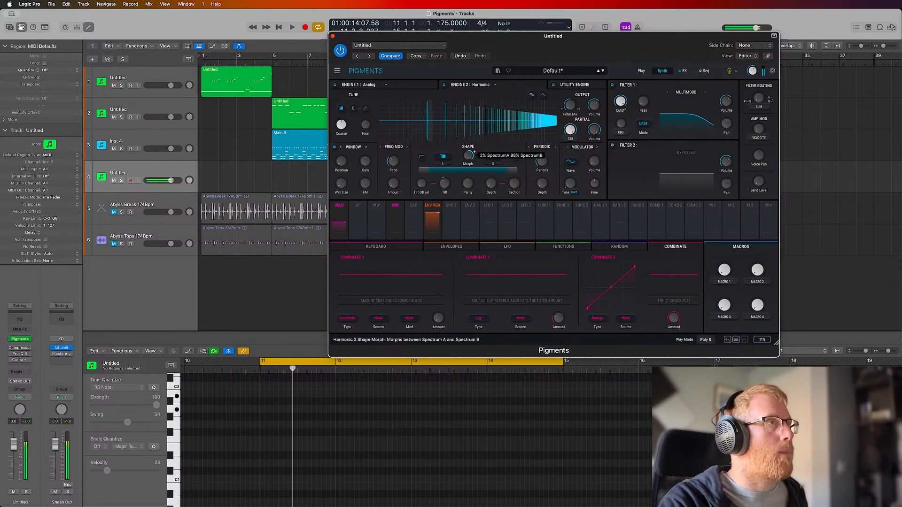
pyautogui.click(494, 157)
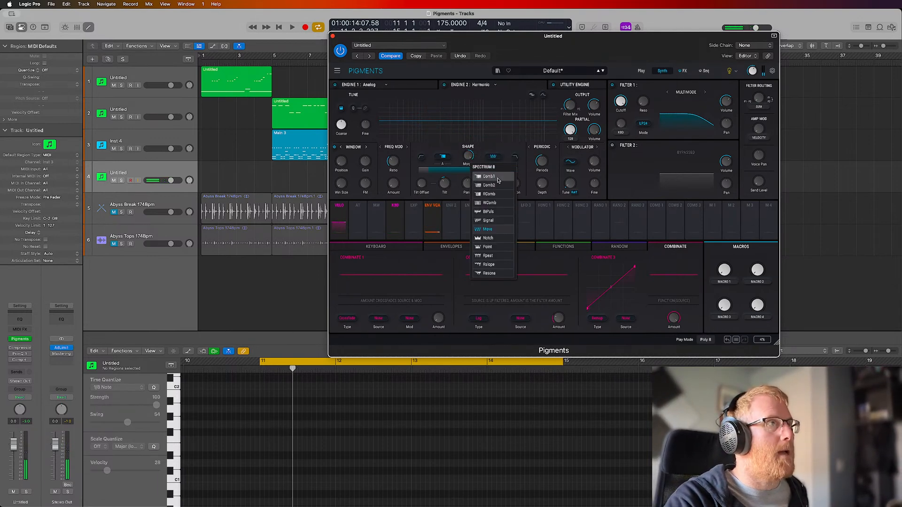
pyautogui.click(489, 177)
pyautogui.moveTo(469, 155)
pyautogui.mouseDown()
pyautogui.moveTo(469, 172)
pyautogui.moveTo(469, 142)
pyautogui.mouseUp()
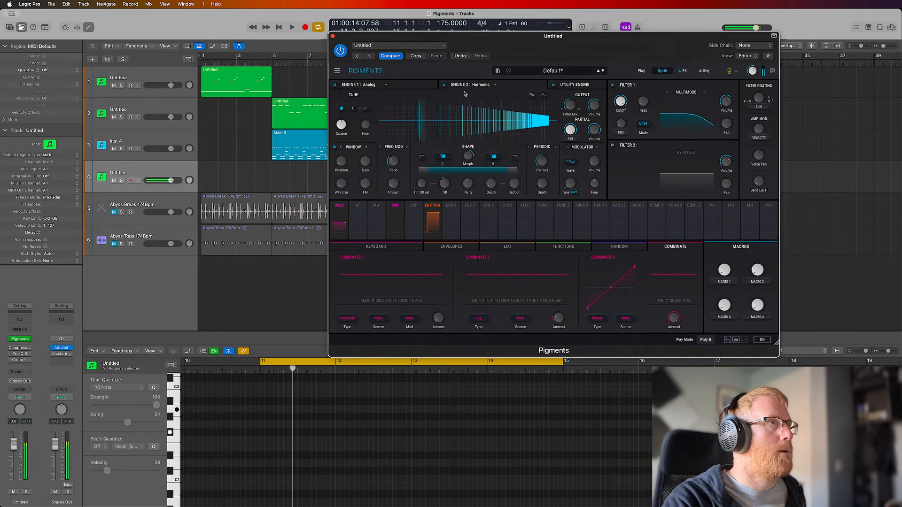
pyautogui.moveTo(365, 183); pyautogui.dragTo(401, 179)
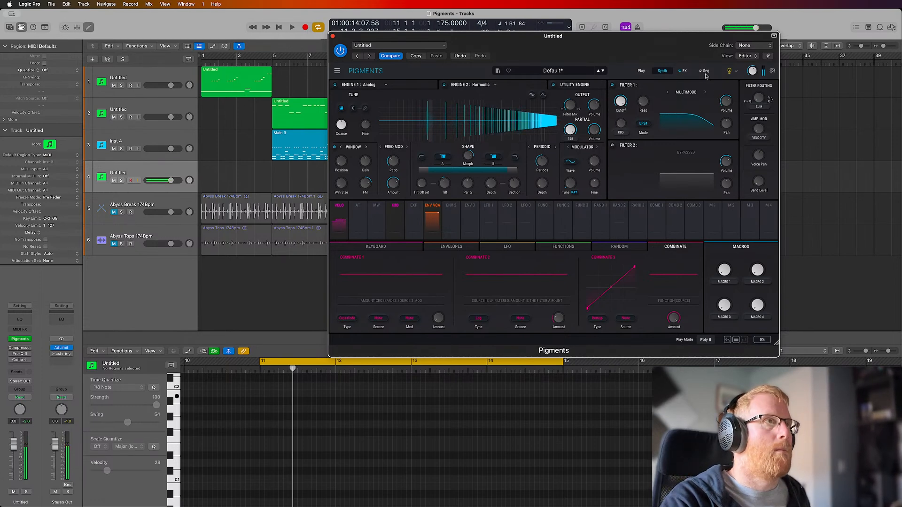
# Step: Set both Engine 1 and Engine 2 to the Wavetable type and display the Utility Engine's noise and oscillator settings
pyautogui.click(576, 85)
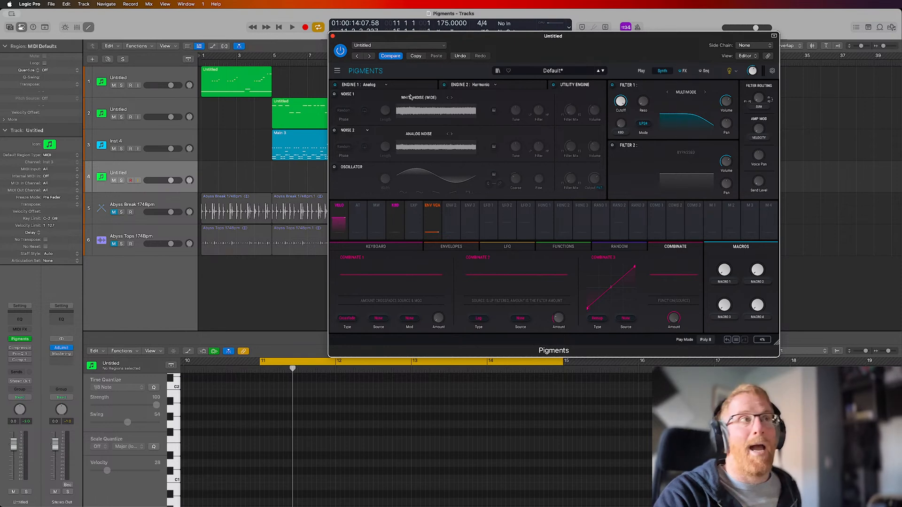
pyautogui.click(386, 85)
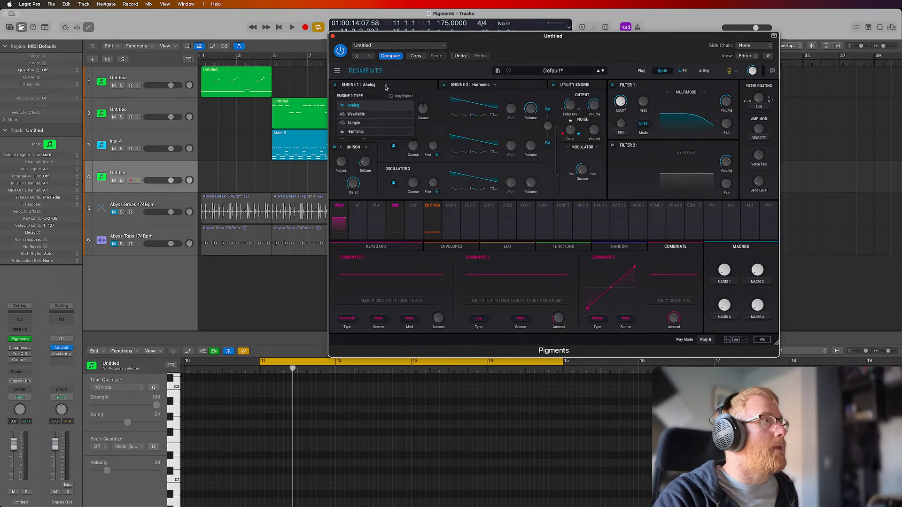
pyautogui.click(376, 115)
pyautogui.click(493, 85)
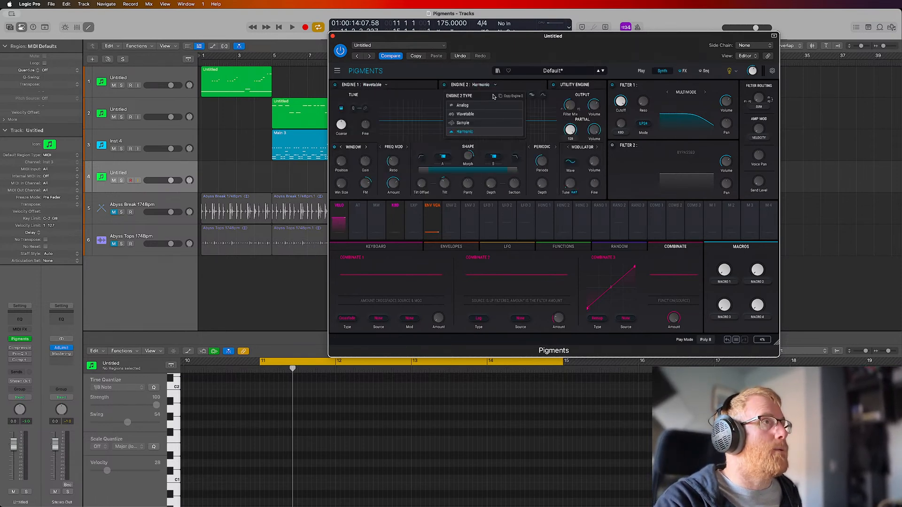
pyautogui.click(476, 118)
pyautogui.click(567, 91)
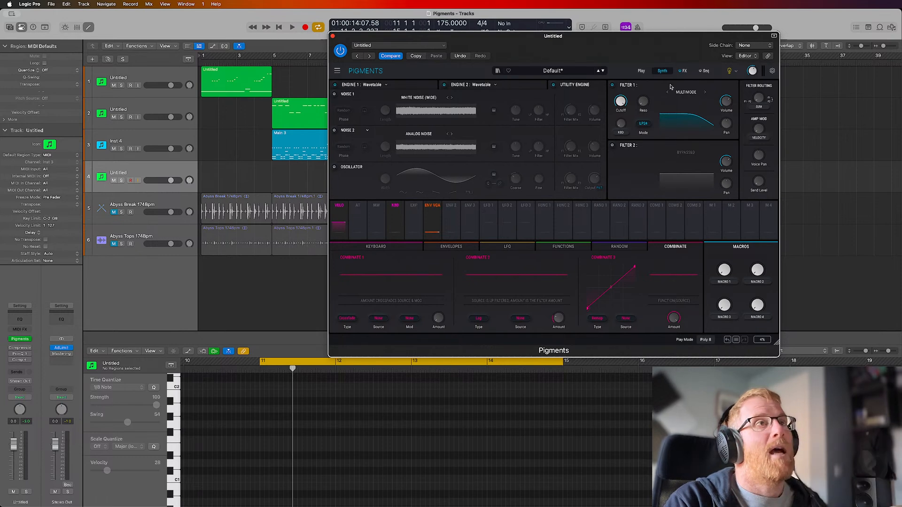
# Step: Examine the default preset's effects: the FX A, FX B and Aux buses, the available effect types and the bus routing options
pyautogui.click(684, 71)
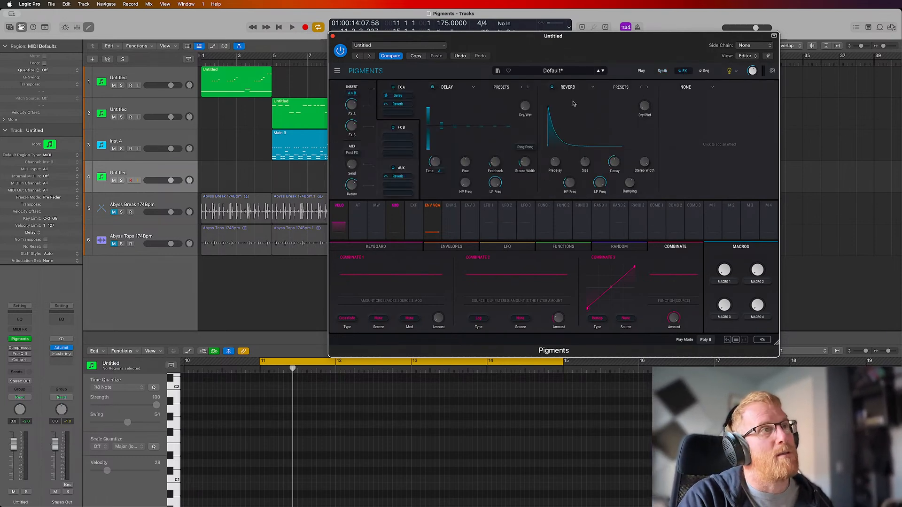
pyautogui.click(412, 132)
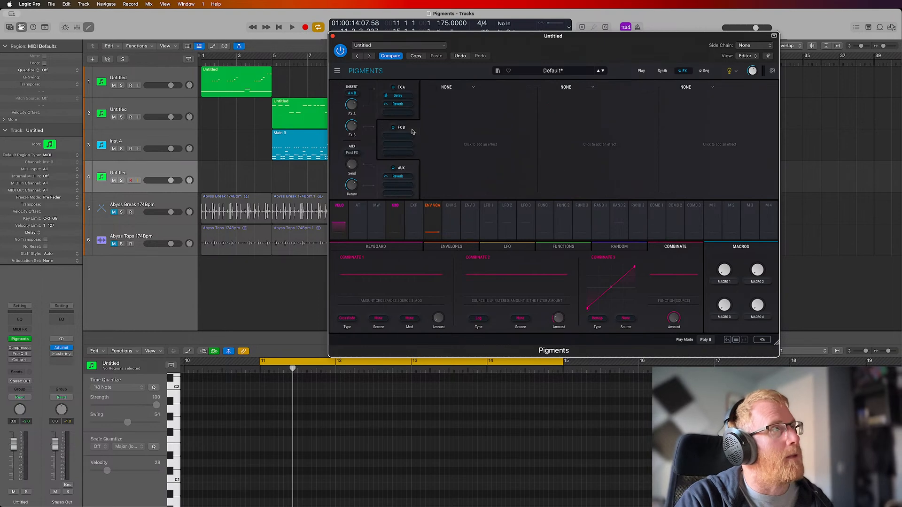
pyautogui.click(414, 169)
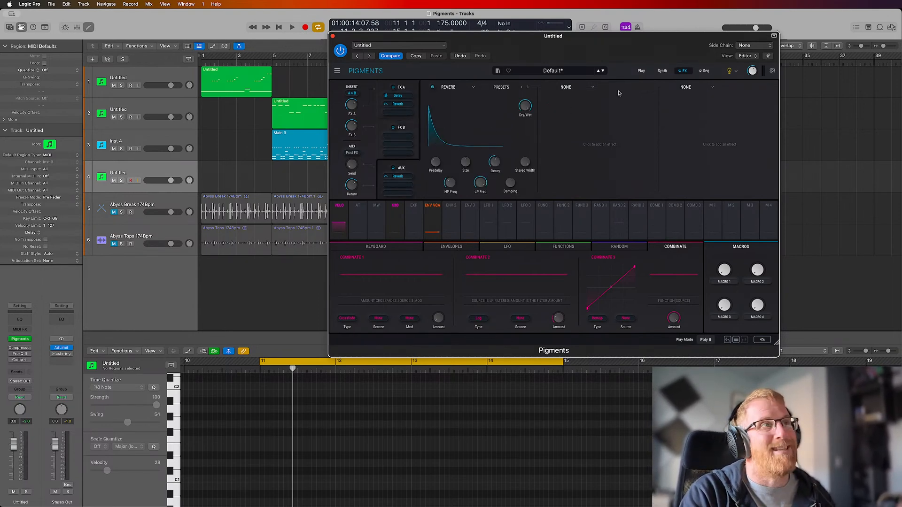
pyautogui.click(593, 88)
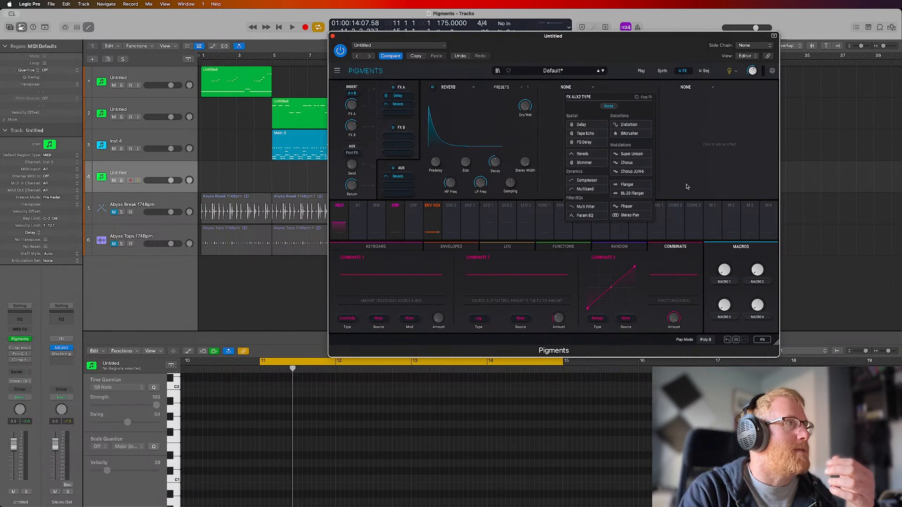
pyautogui.click(552, 155)
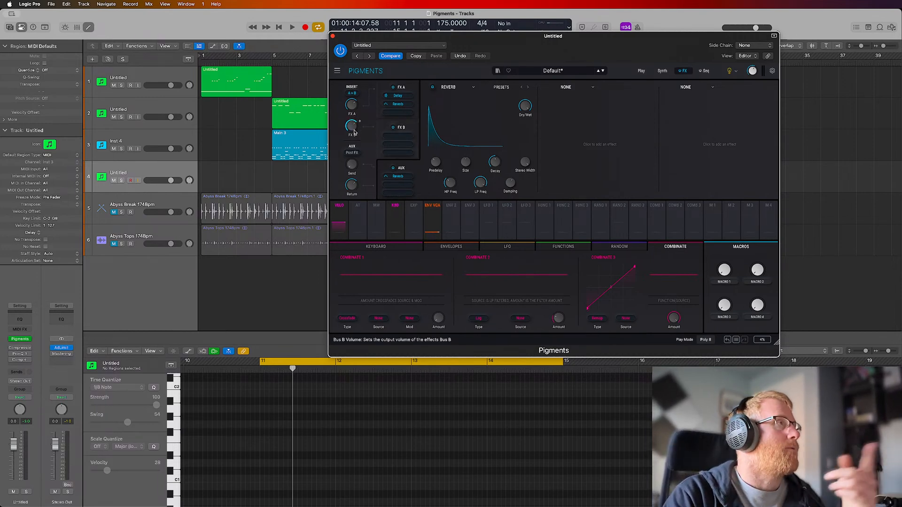
pyautogui.click(353, 93)
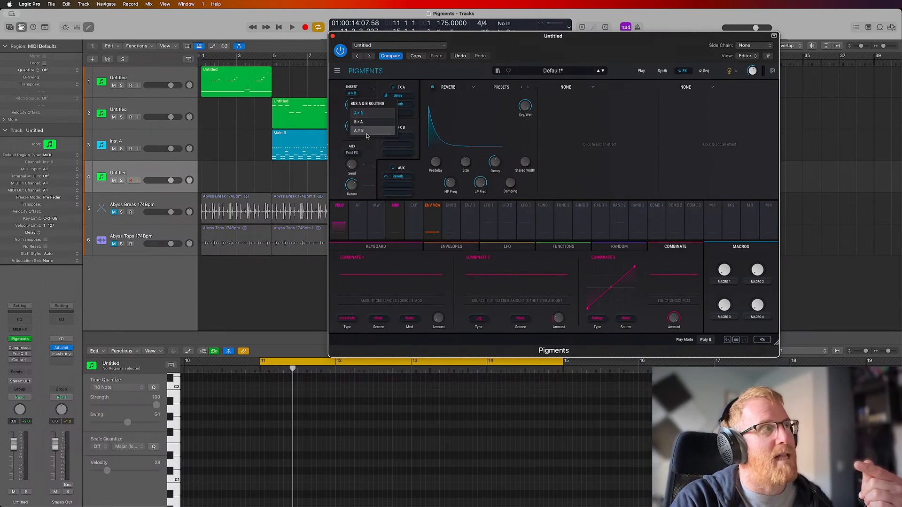
pyautogui.click(339, 114)
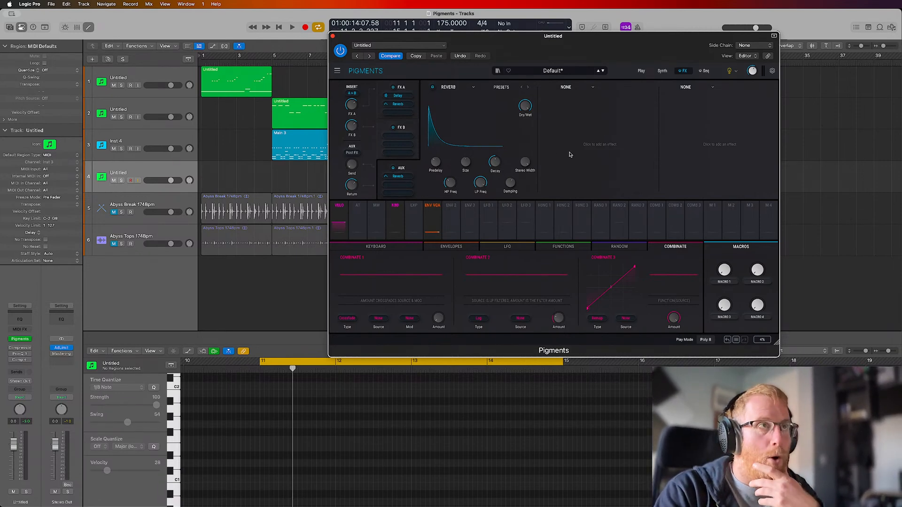
# Step: Return to the synth's Engine 1 and step forward from the default preset to audition Demeter Bass
pyautogui.click(663, 71)
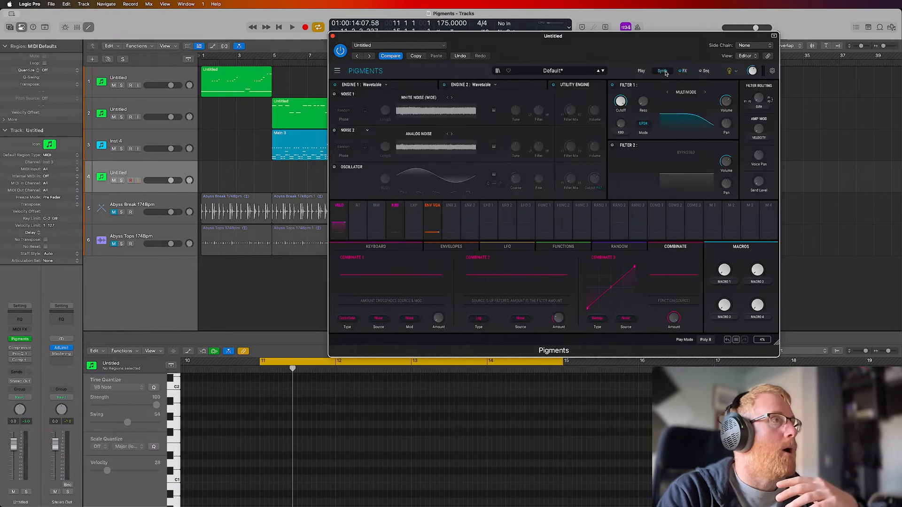
pyautogui.click(413, 85)
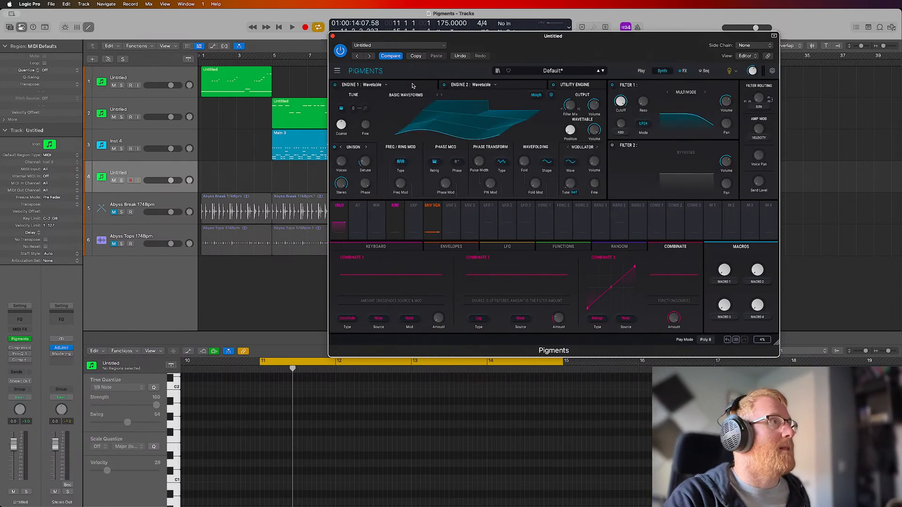
pyautogui.click(603, 72)
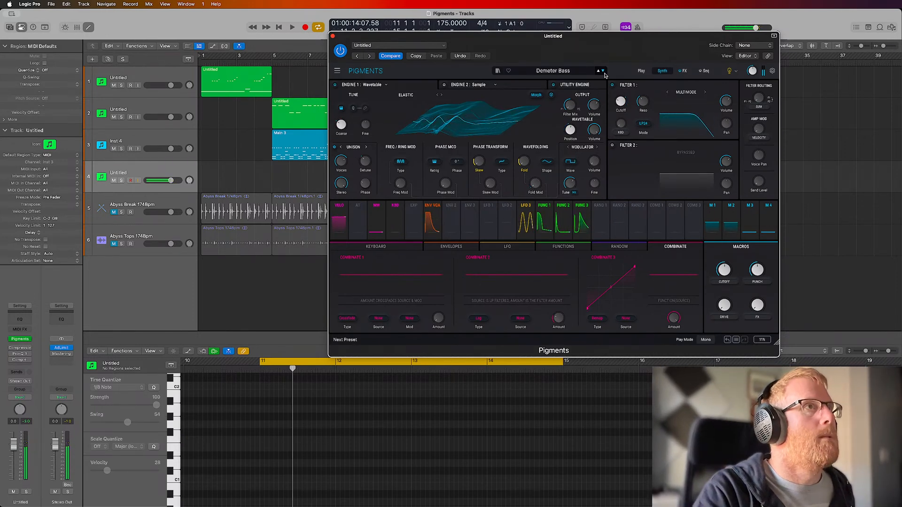
pyautogui.click(604, 72)
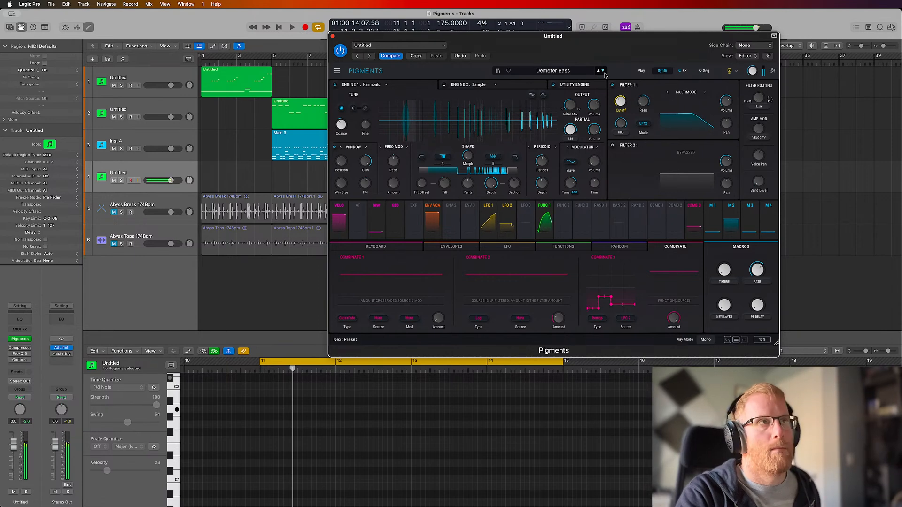
# Step: Examine the effects loaded in Demeter Bass's Aux, FX B and FX A buses
pyautogui.click(682, 70)
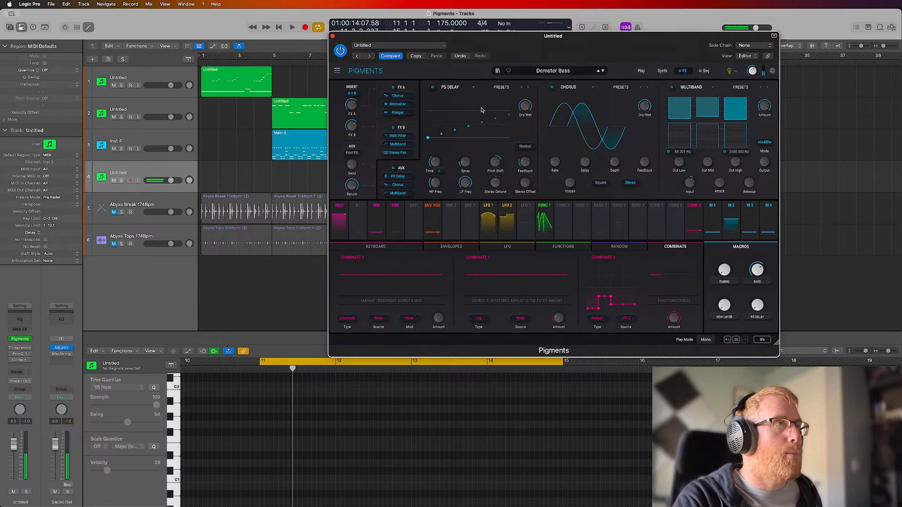
pyautogui.click(418, 125)
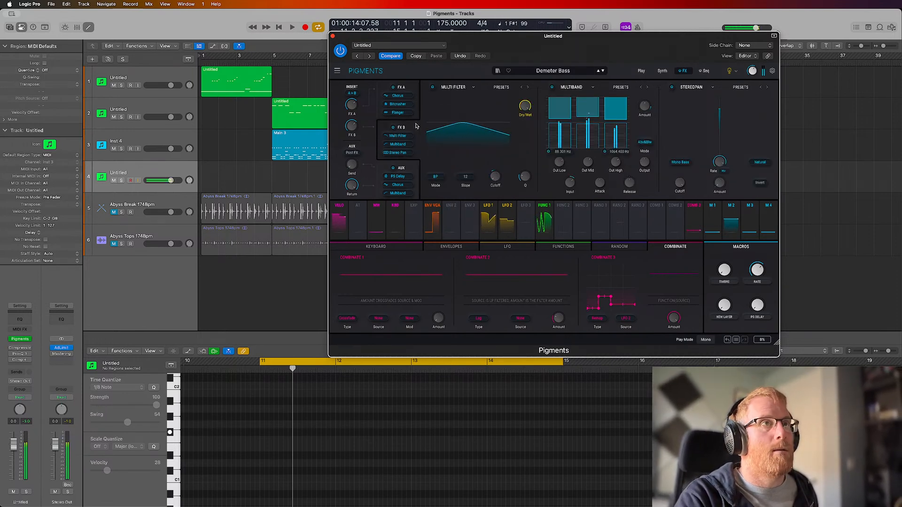
pyautogui.click(411, 90)
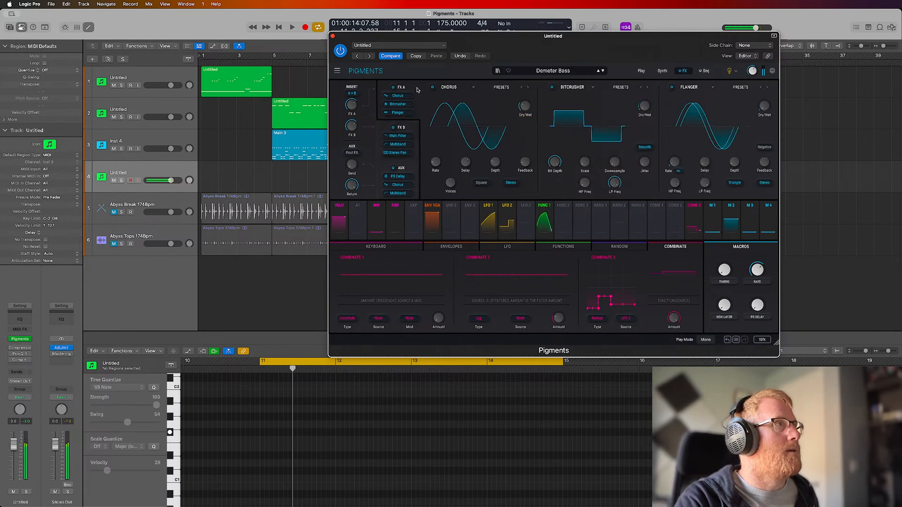
# Step: Try the effects bus routing as B > A and as parallel A // B
pyautogui.click(352, 94)
pyautogui.click(371, 124)
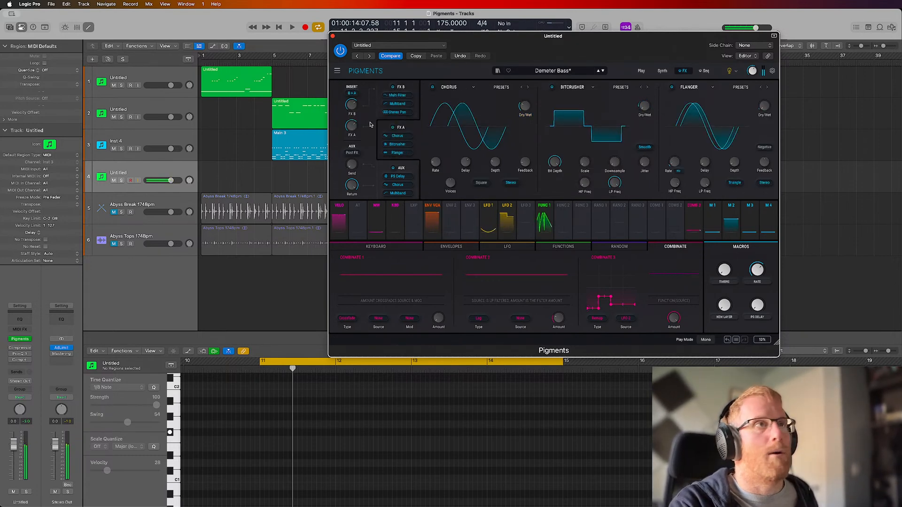
pyautogui.click(354, 94)
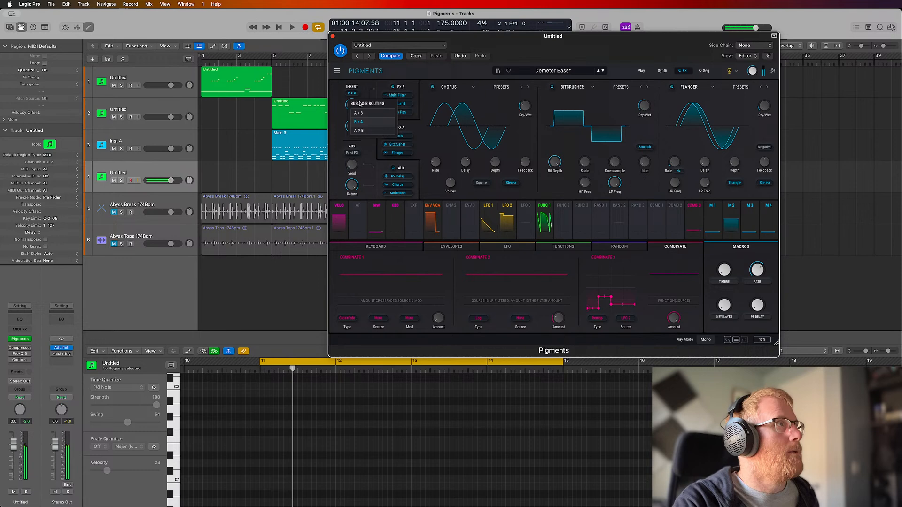
pyautogui.click(367, 131)
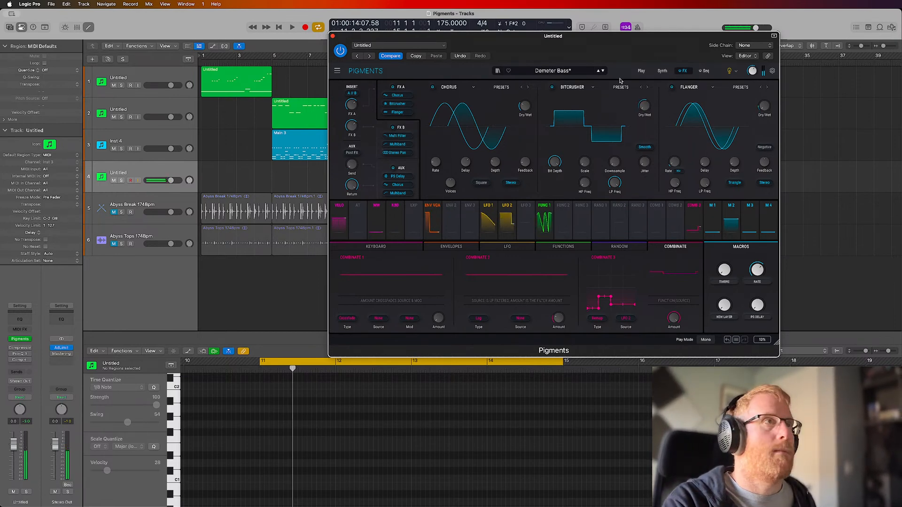
# Step: Audition the Demonic Lead, Devil's Nails and DGDG Generator presets
pyautogui.click(604, 71)
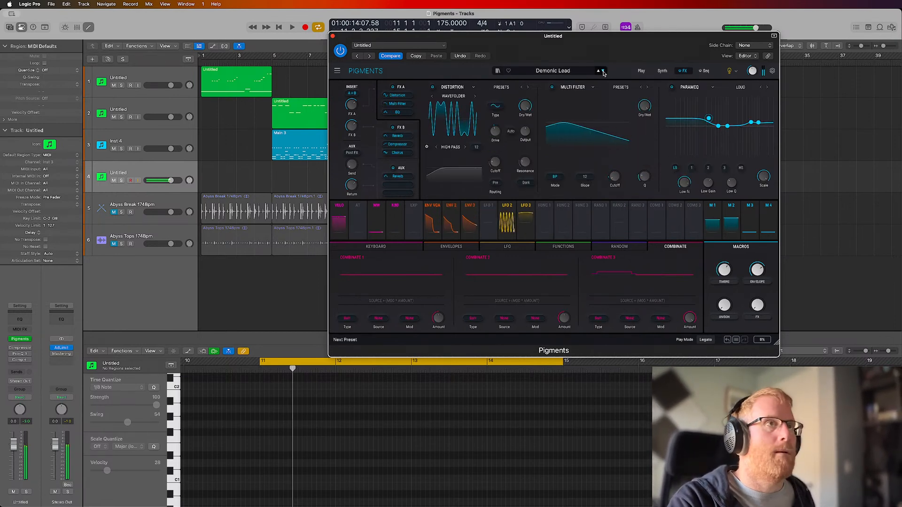
pyautogui.click(592, 71)
pyautogui.scroll(-2, 584, 179)
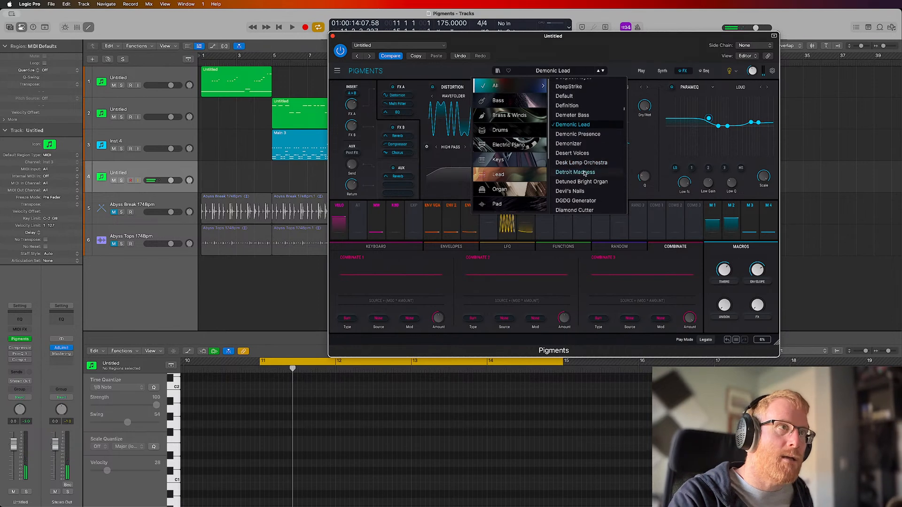
pyautogui.click(580, 192)
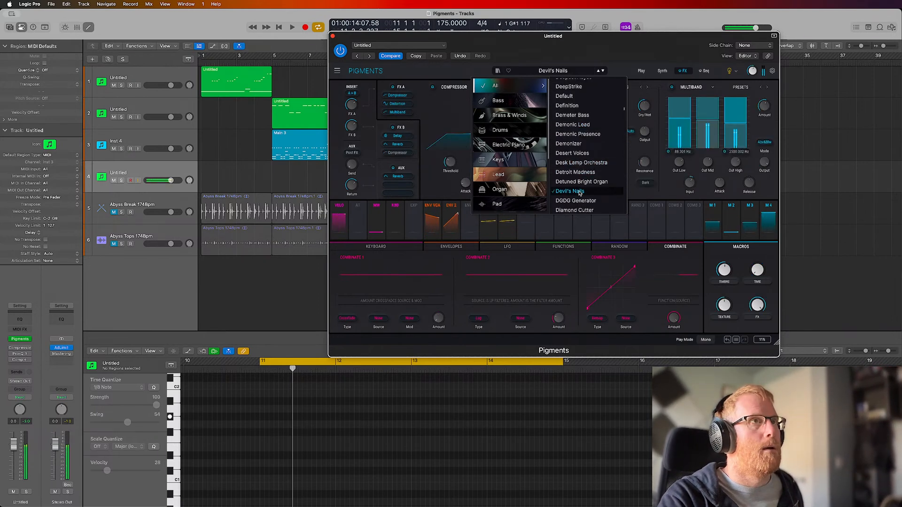
pyautogui.click(603, 72)
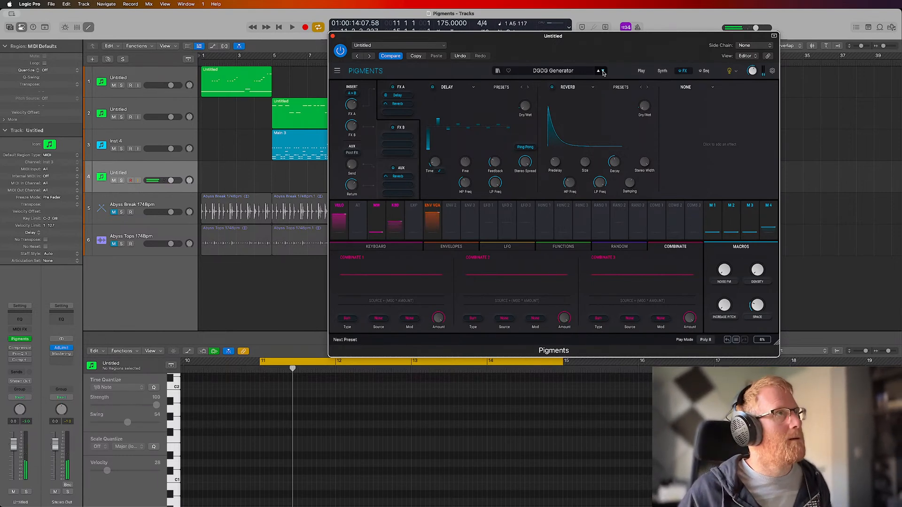
# Step: Inspect the synth engines of DGDG Generator, viewing sample slots A, B and C in Engine 1 and the Engine 2 settings
pyautogui.click(662, 71)
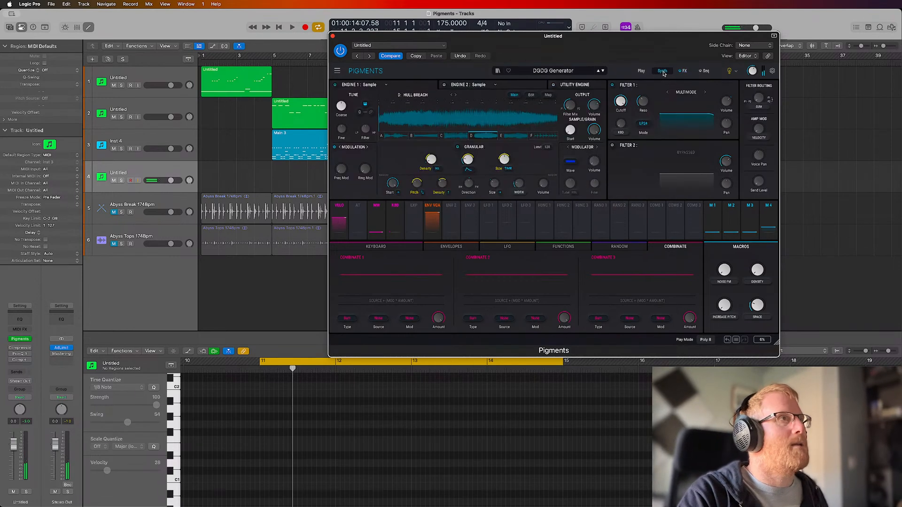
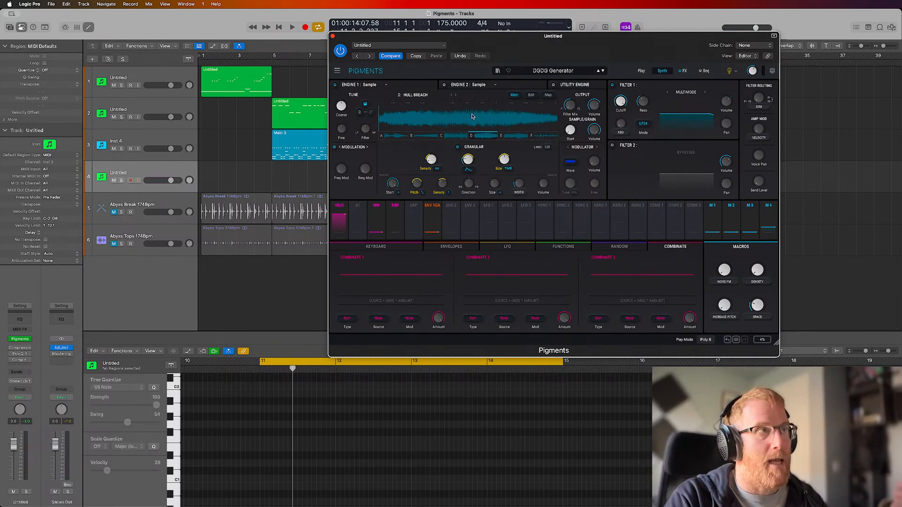
pyautogui.click(393, 136)
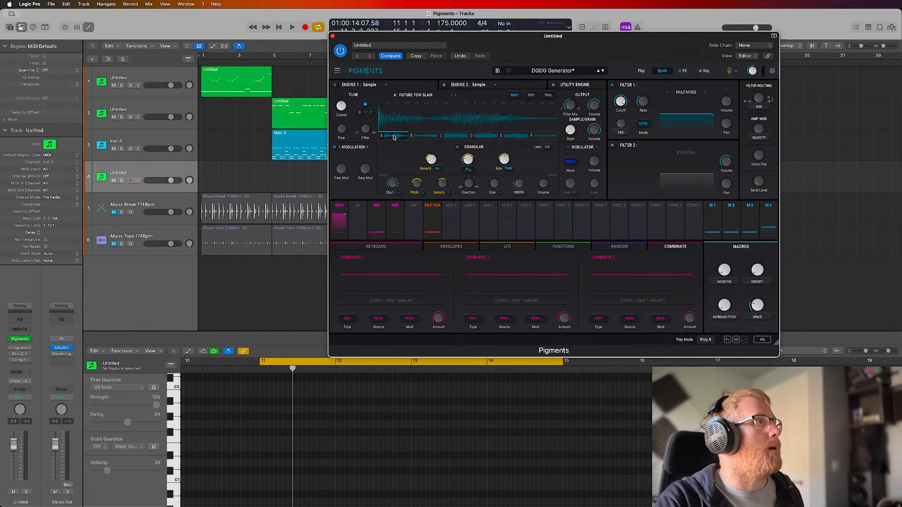
pyautogui.click(429, 138)
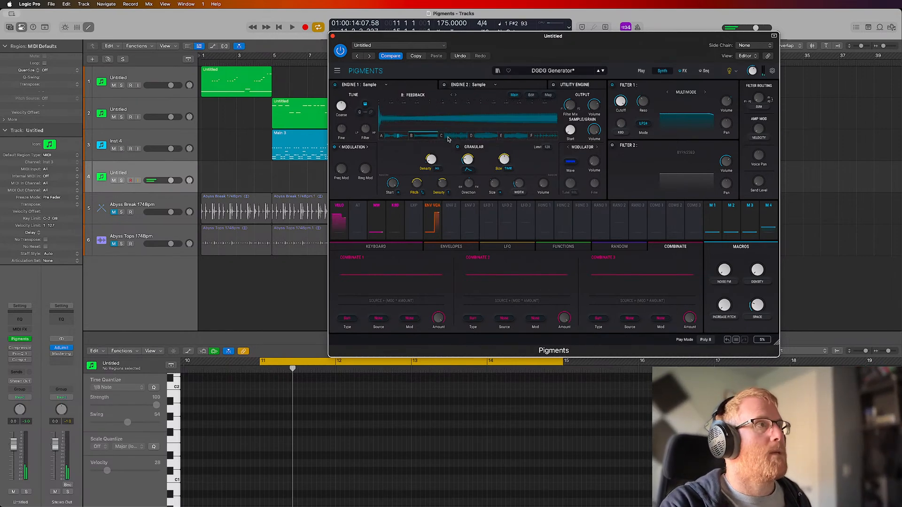
pyautogui.click(464, 139)
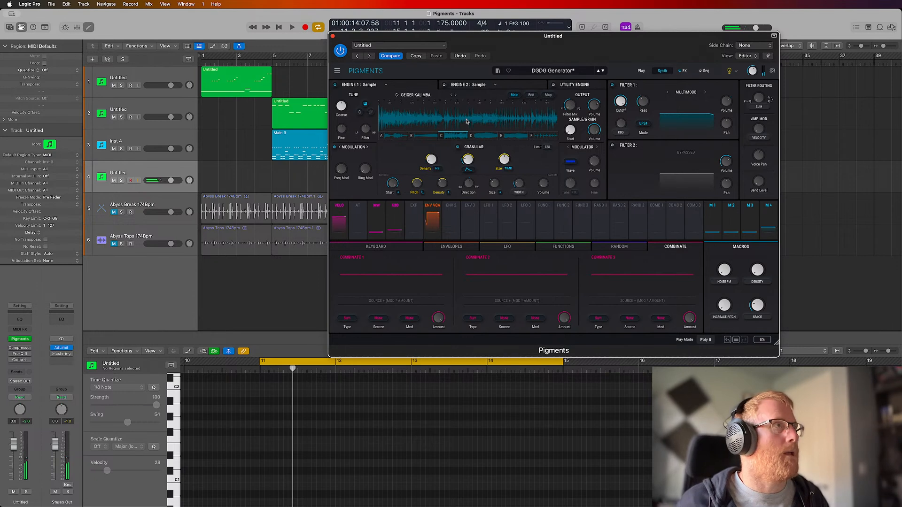
pyautogui.click(514, 88)
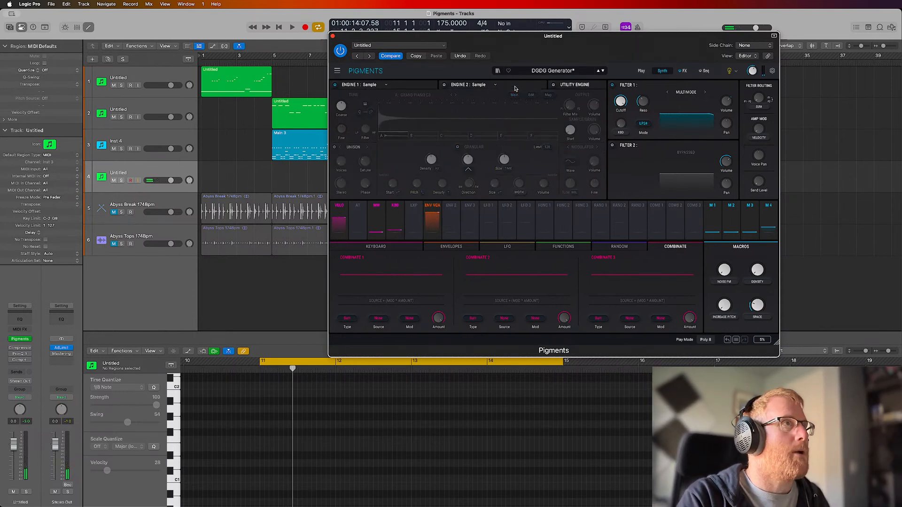
pyautogui.click(412, 86)
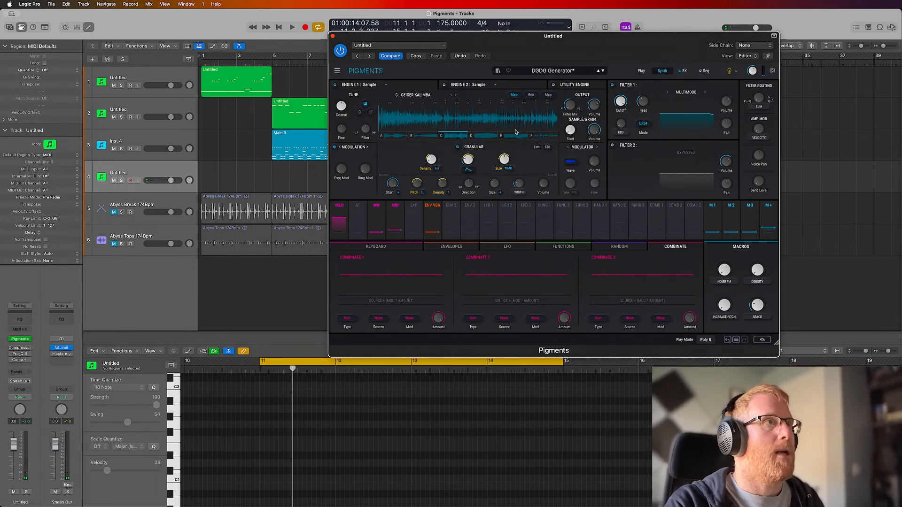
# Step: Load the next preset, Diamond Cutter, and show Logic Pro's Performance Meter
pyautogui.click(602, 71)
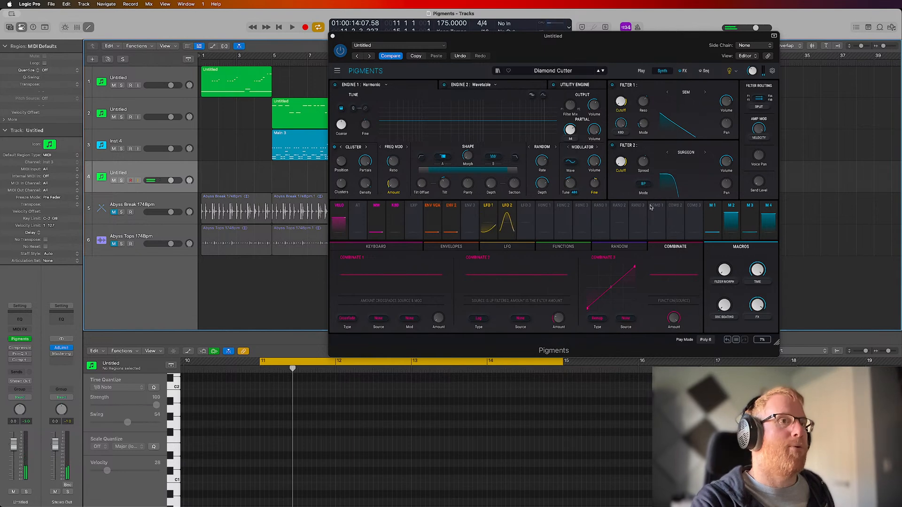
pyautogui.moveTo(789, 434); pyautogui.dragTo(597, 323)
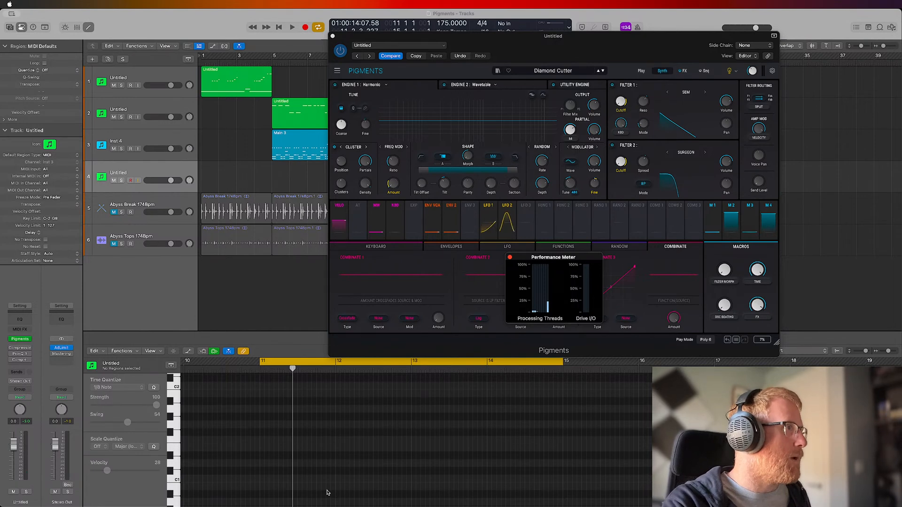
pyautogui.click(596, 271)
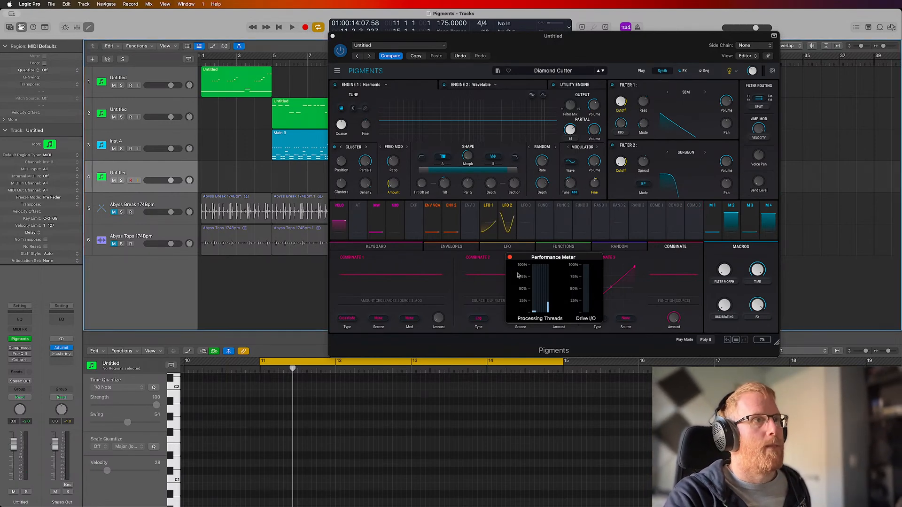
# Step: Close the Performance Meter and load the next Pigments preset, Didgerimba
pyautogui.click(510, 257)
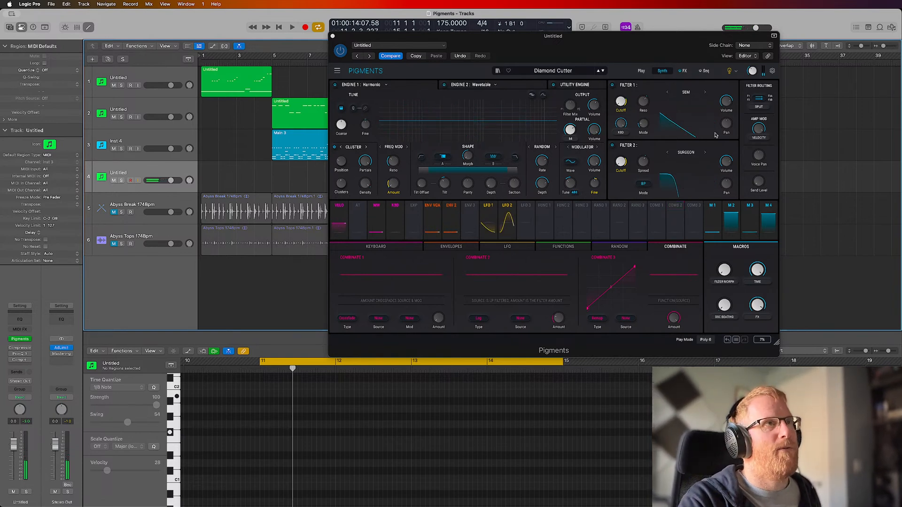
pyautogui.click(603, 71)
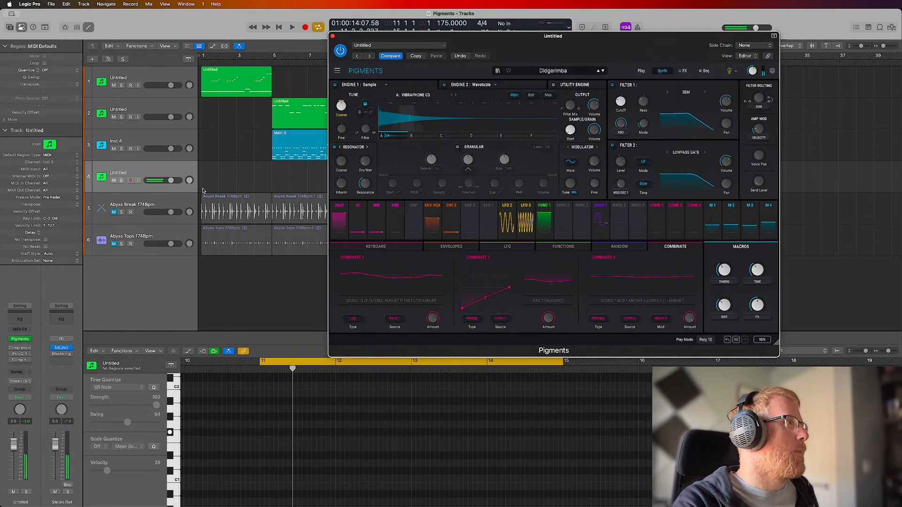
# Step: Mute tracks 1 to 3 and record a single held note on track 4 with the Didgerimba sound
pyautogui.click(114, 85)
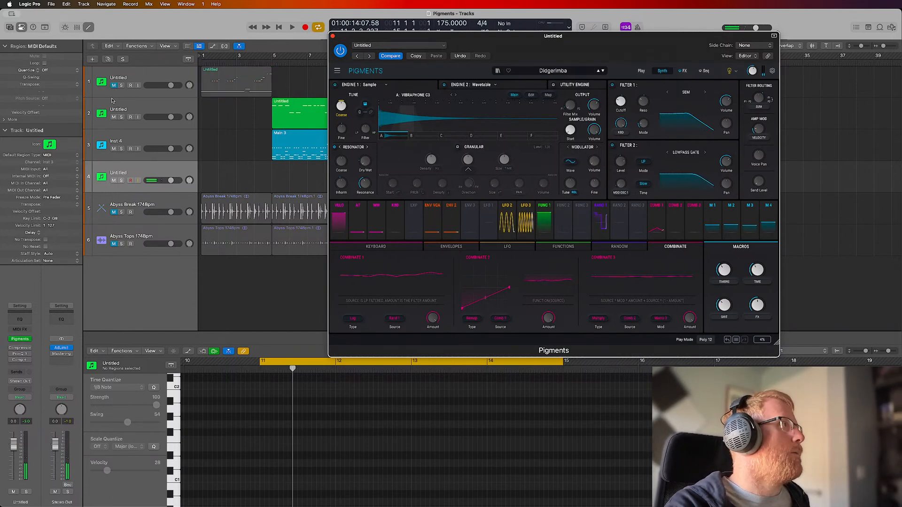
pyautogui.click(114, 117)
pyautogui.click(113, 149)
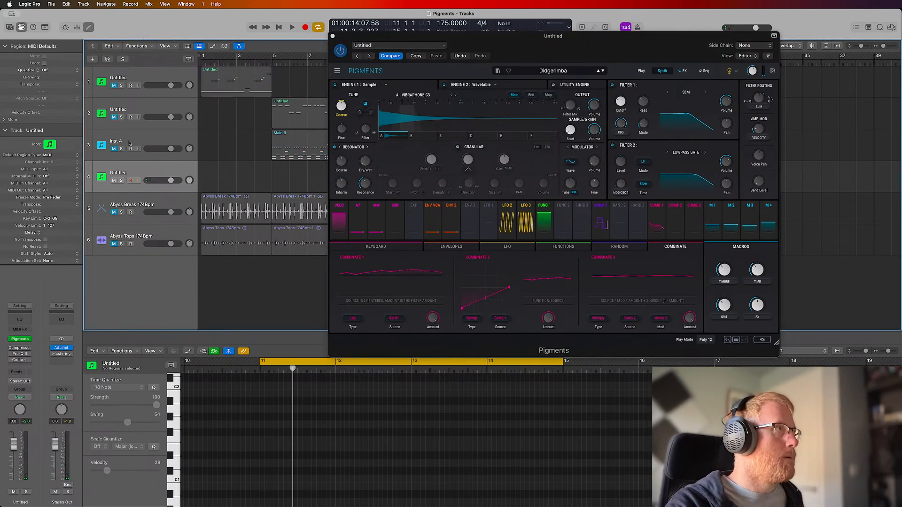
pyautogui.press('r')
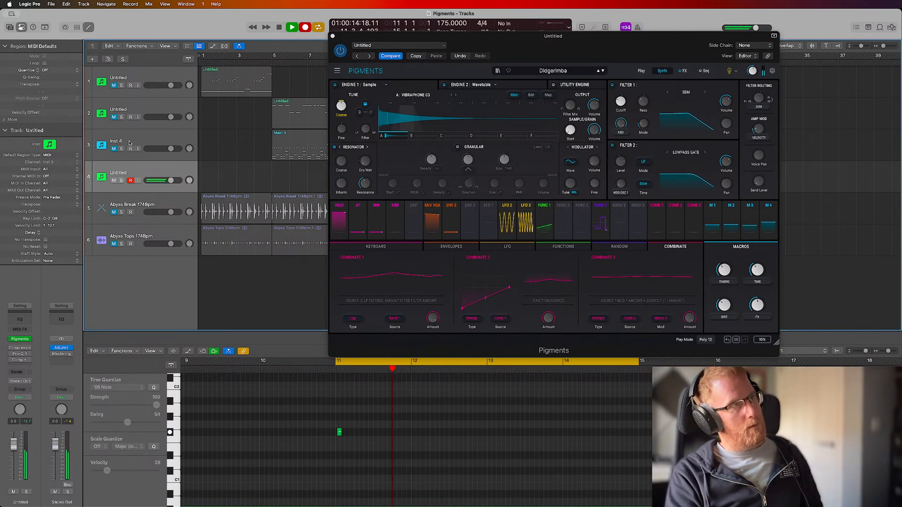
pyautogui.press('space')
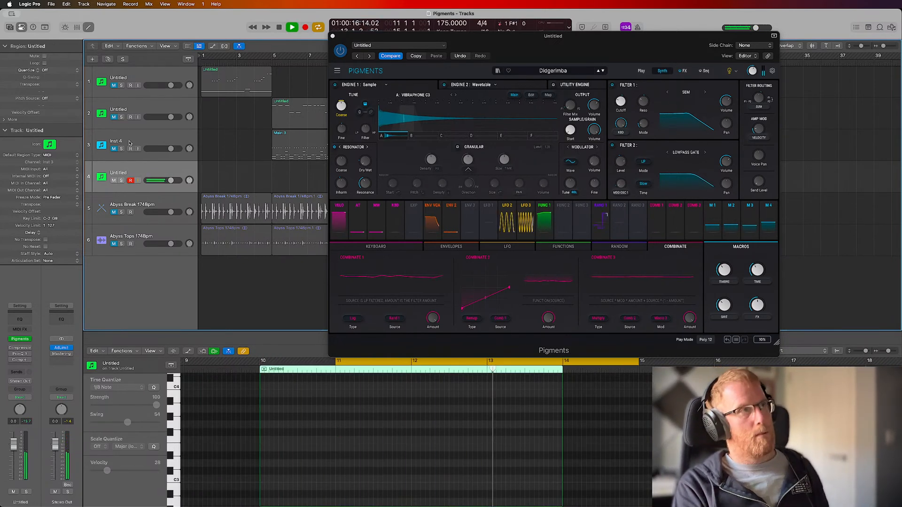
# Step: Place the recorded region at bar 1 of track 4, trimmed to two bars with its note starting at the beginning
pyautogui.click(332, 36)
pyautogui.moveTo(394, 167); pyautogui.dragTo(236, 178)
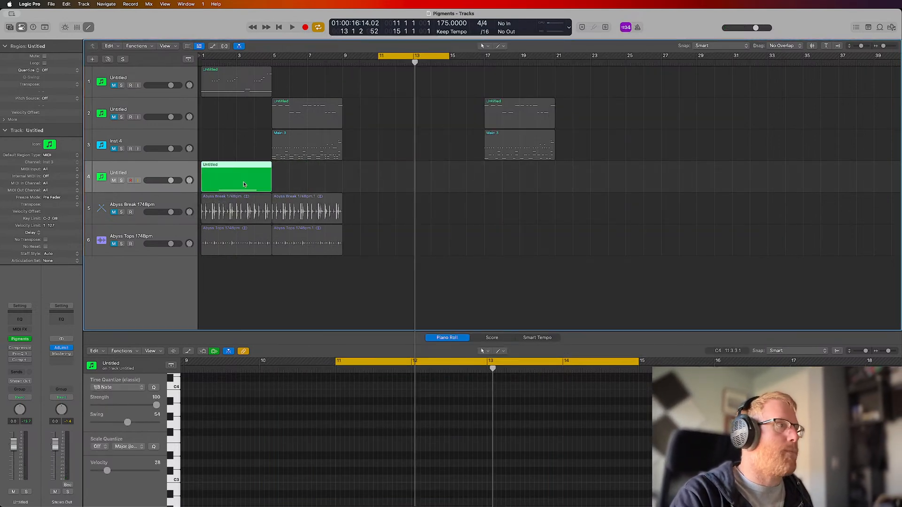
pyautogui.press('e')
pyautogui.doubleClick(238, 176)
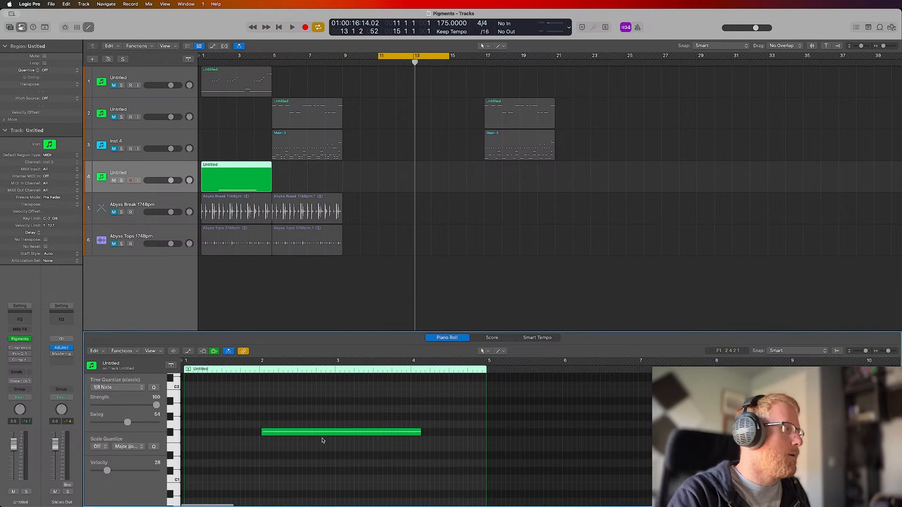
pyautogui.moveTo(322, 432); pyautogui.dragTo(247, 434)
pyautogui.moveTo(486, 430); pyautogui.dragTo(330, 436)
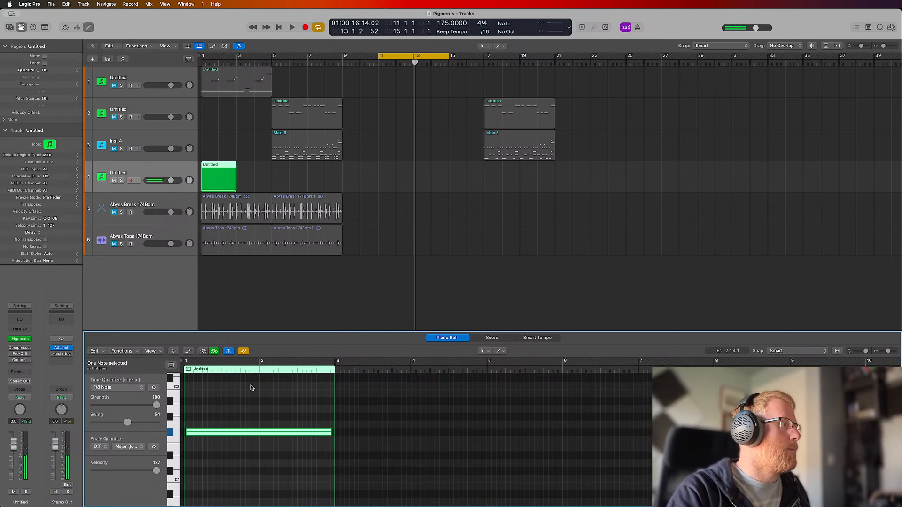
# Step: Quantize the track 4 region to 1/4 Note and set the cycle range to that region
pyautogui.click(47, 71)
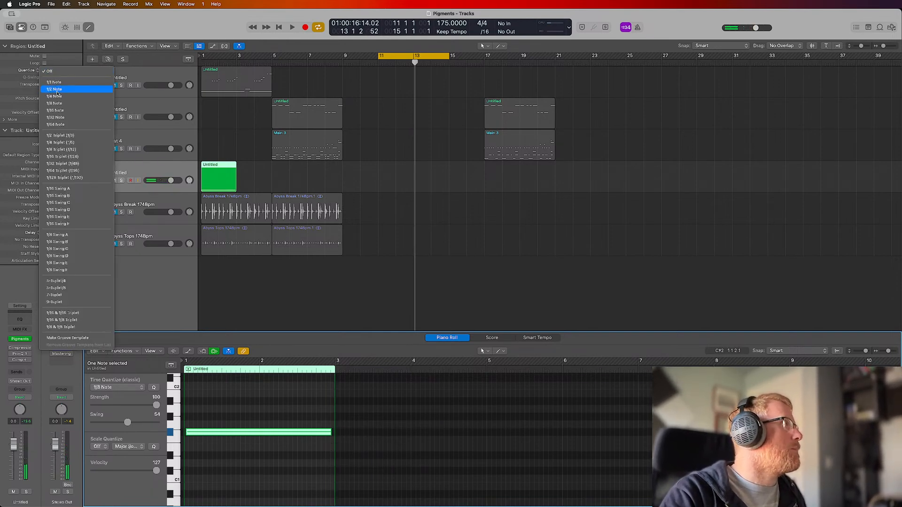
pyautogui.click(52, 94)
pyautogui.click(222, 180)
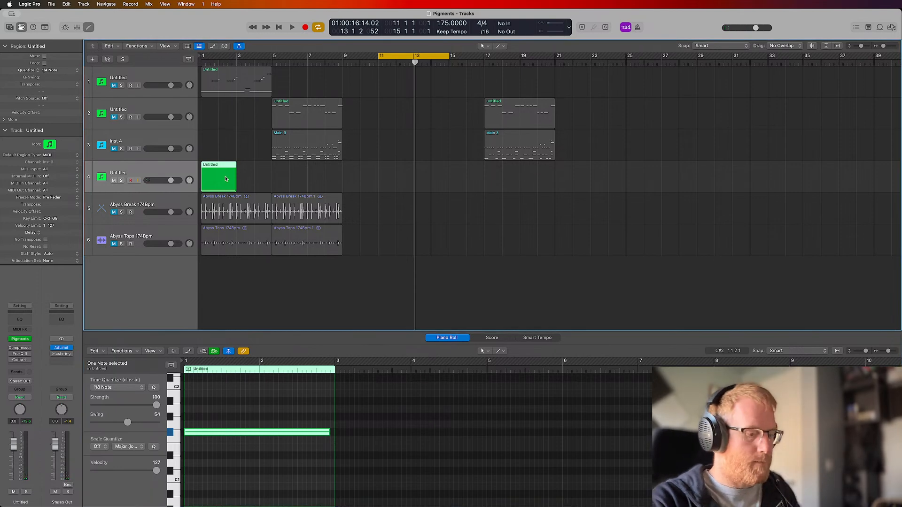
pyautogui.press('super+u')
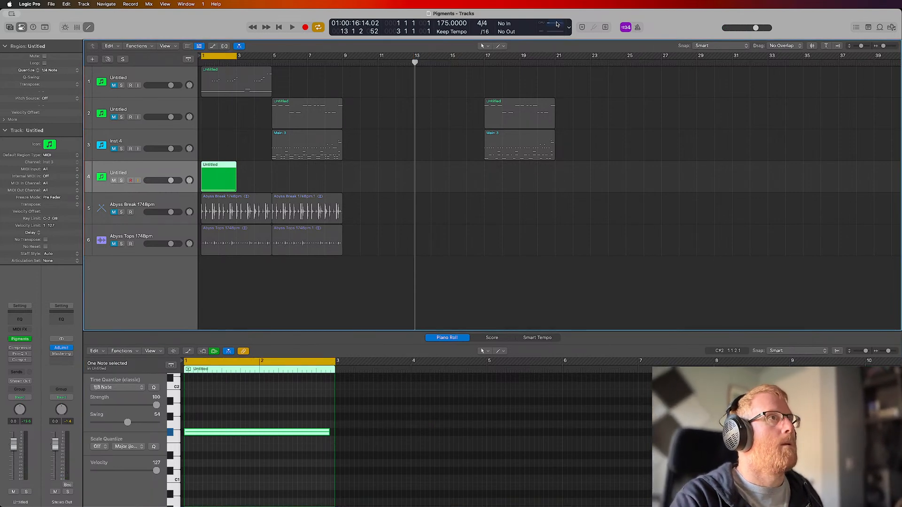
# Step: Show the Performance Meter and duplicate the Pigments track repeatedly until the copies fill tracks 5 to 45
pyautogui.click(557, 24)
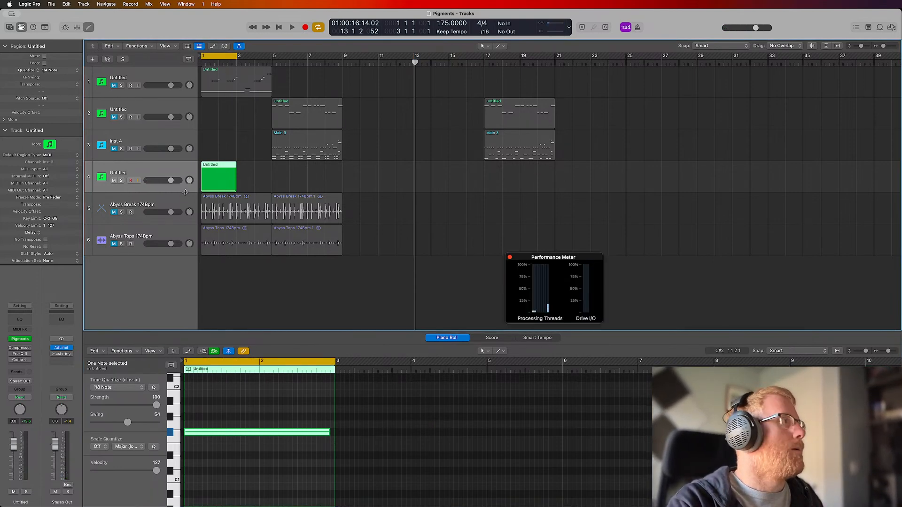
pyautogui.press('super+d')
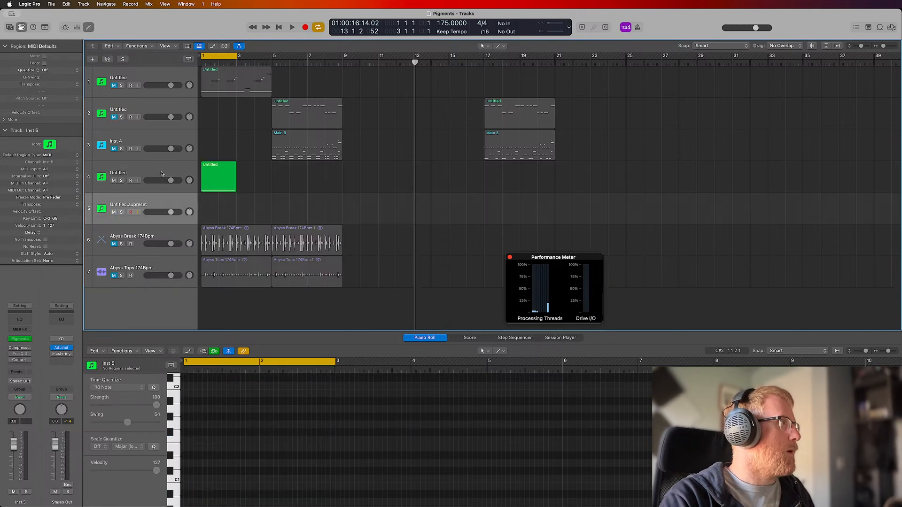
pyautogui.press('super+d')
pyautogui.press('super+d')
pyautogui.press('super+d')
pyautogui.press('super+d')
pyautogui.press('super+d')
pyautogui.press('super+d')
pyautogui.press('super+d')
pyautogui.press('super+d')
pyautogui.press('super+d')
pyautogui.press('super+d')
pyautogui.press('super+d')
pyautogui.press('super+d')
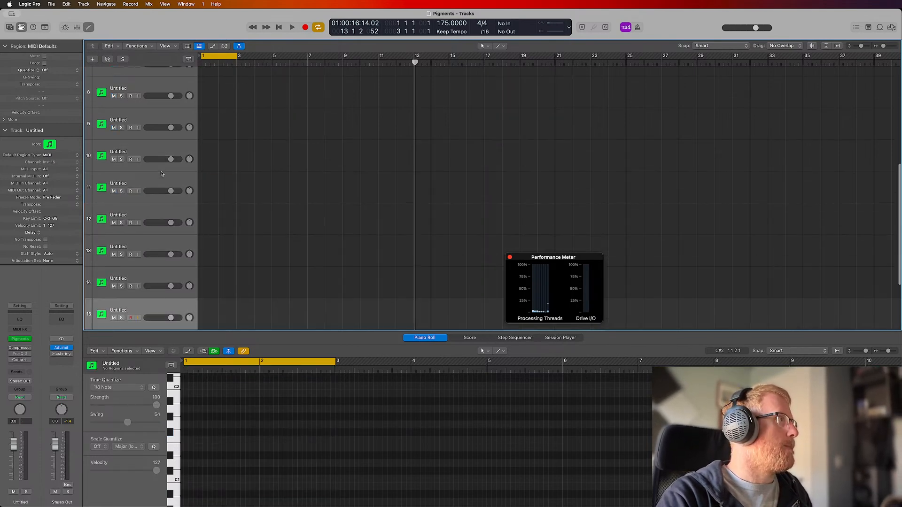
pyautogui.press('super+d')
pyautogui.press('super+d')
pyautogui.press('super+d')
pyautogui.press('super+d')
pyautogui.press('super+d')
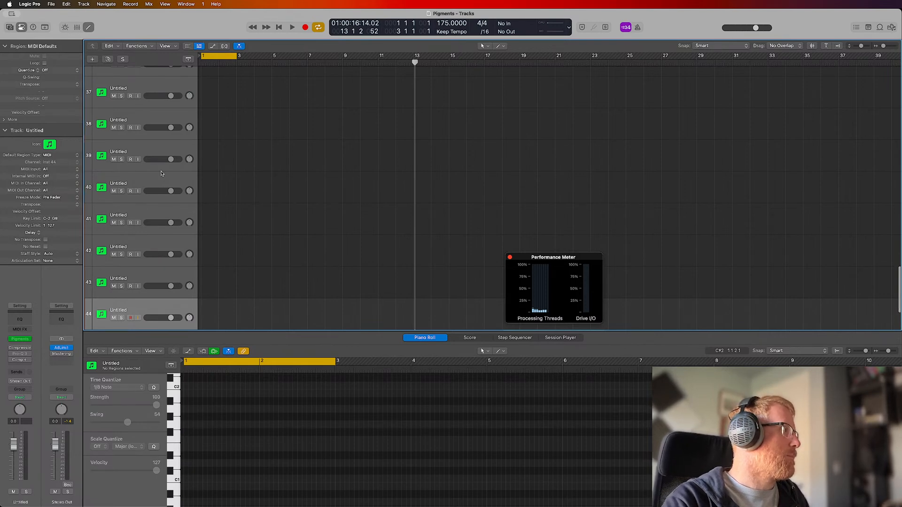
# Step: Copy the two-bar region from track 4 onto all the duplicated tracks, 5 to 45
pyautogui.scroll(-10, 318, 170)
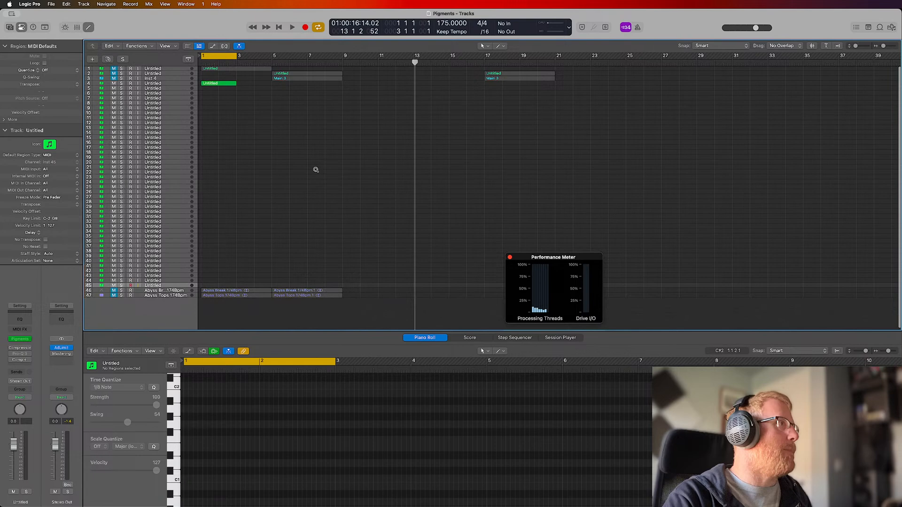
pyautogui.keyDown('alt'); pyautogui.moveTo(212, 84); pyautogui.dragTo(214, 243); pyautogui.keyUp('alt')
pyautogui.keyDown('shift'); pyautogui.click(217, 84); pyautogui.keyUp('shift')
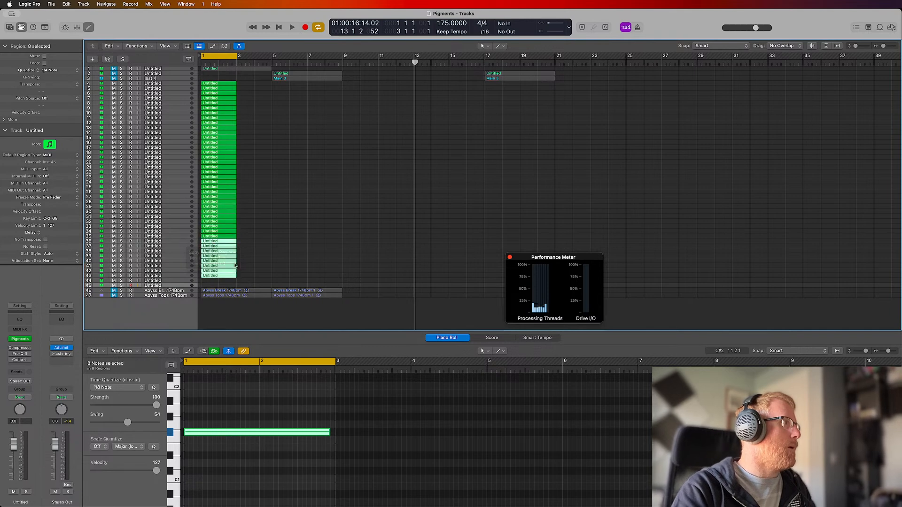
pyautogui.click(224, 281)
pyautogui.moveTo(242, 283)
pyautogui.mouseDown()
pyautogui.moveTo(227, 272)
pyautogui.moveTo(227, 281)
pyautogui.mouseUp()
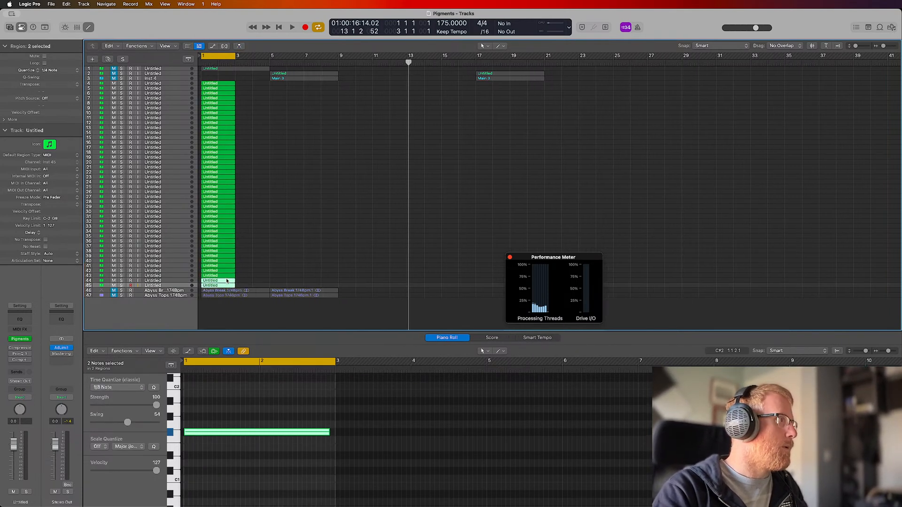
# Step: Open the Stereo Out's Adaptive Limiter with its Out Ceiling at -0.1 dB and lower the Stereo Out fader fully
pyautogui.click(69, 360)
pyautogui.click(76, 302)
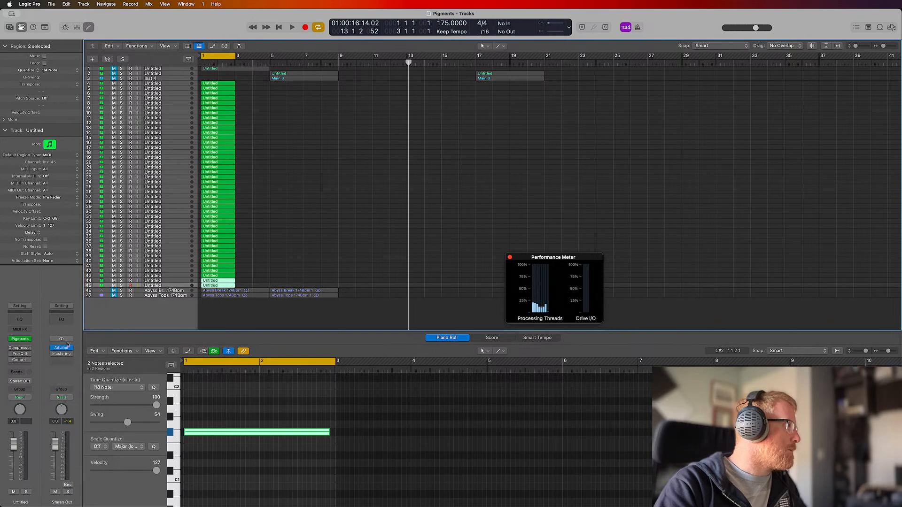
pyautogui.click(63, 350)
pyautogui.moveTo(448, 169)
pyautogui.mouseDown()
pyautogui.moveTo(451, 254)
pyautogui.moveTo(435, 138)
pyautogui.moveTo(445, 169)
pyautogui.mouseUp()
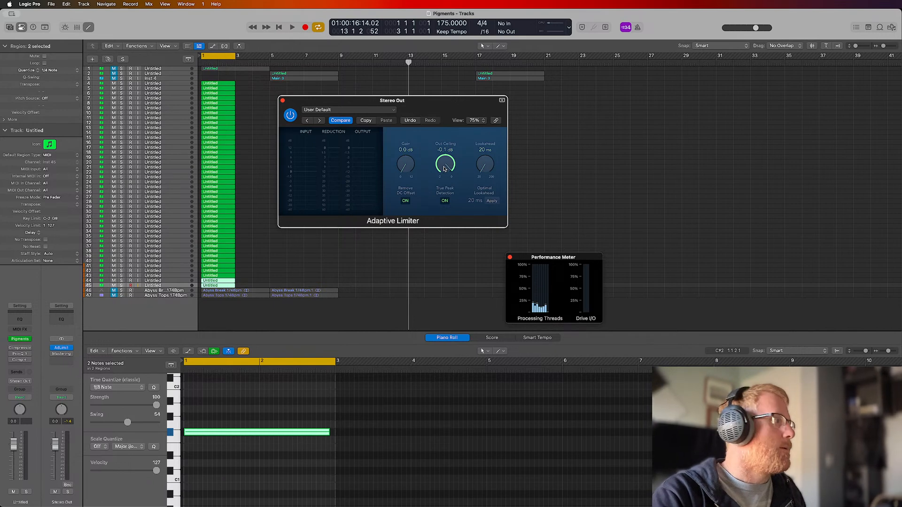
pyautogui.moveTo(55, 460); pyautogui.dragTo(55, 478)
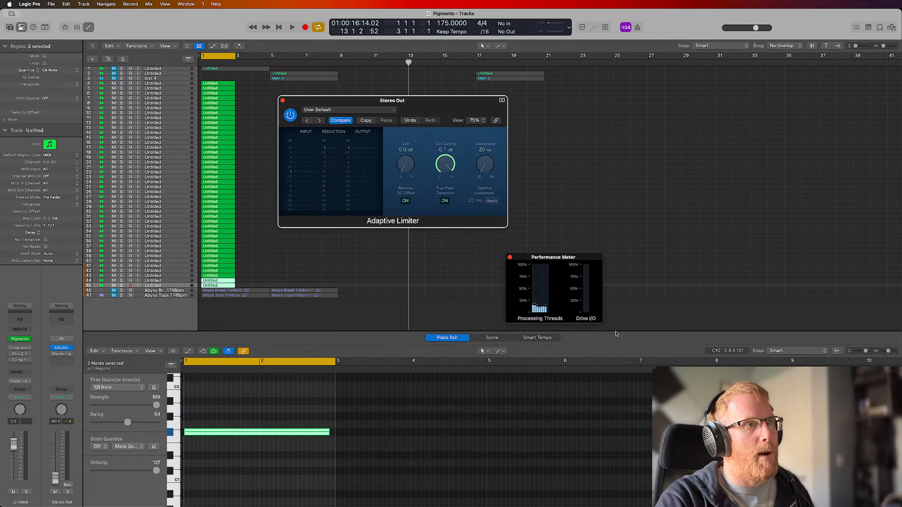
# Step: Place the Performance Meter below the limiter window and play the cycle to examine the CPU load of all Pigments instances
pyautogui.moveTo(564, 262); pyautogui.dragTo(418, 239)
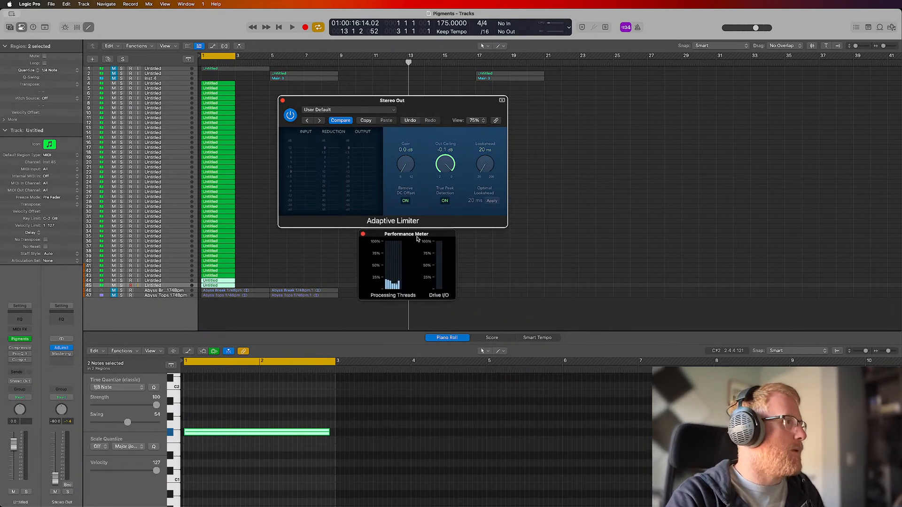
pyautogui.press('space')
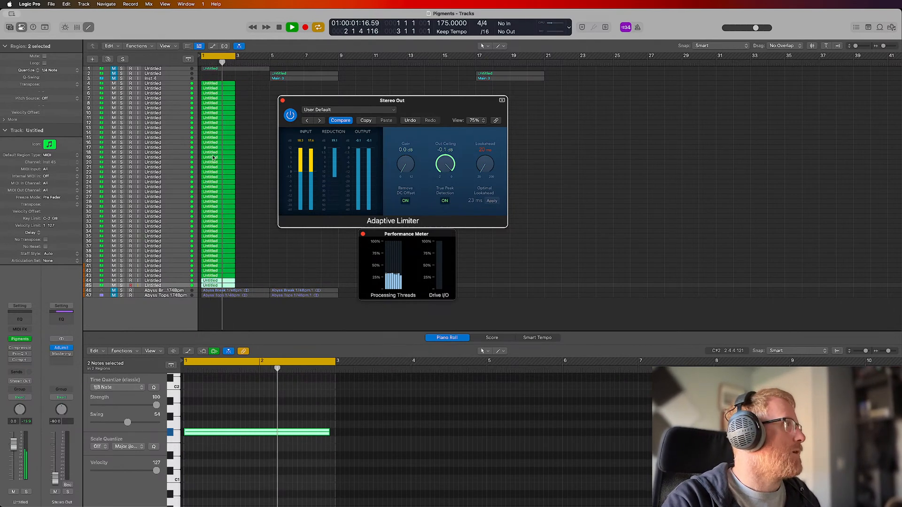
pyautogui.press('space')
# Step: Delete the duplicated Pigments tracks 5 to 45
pyautogui.click(164, 89)
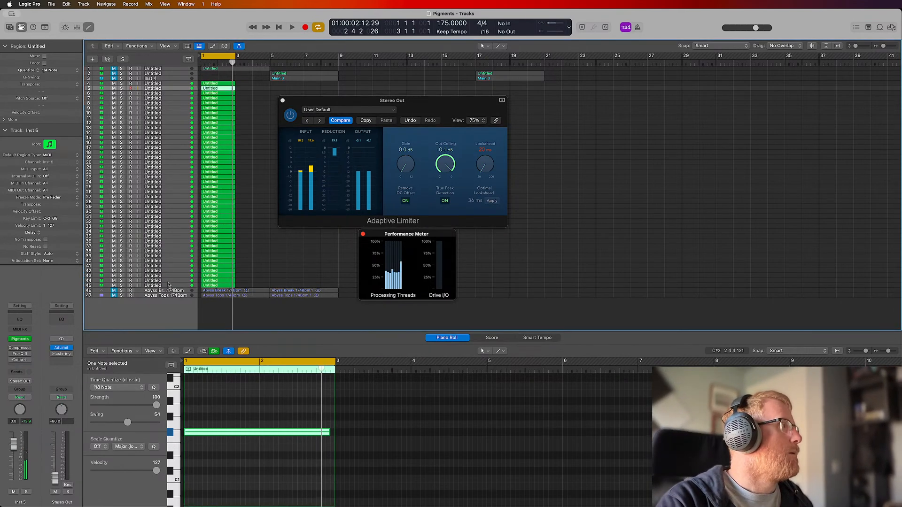
pyautogui.keyDown('shift'); pyautogui.click(168, 285); pyautogui.keyUp('shift')
pyautogui.press('Delete')
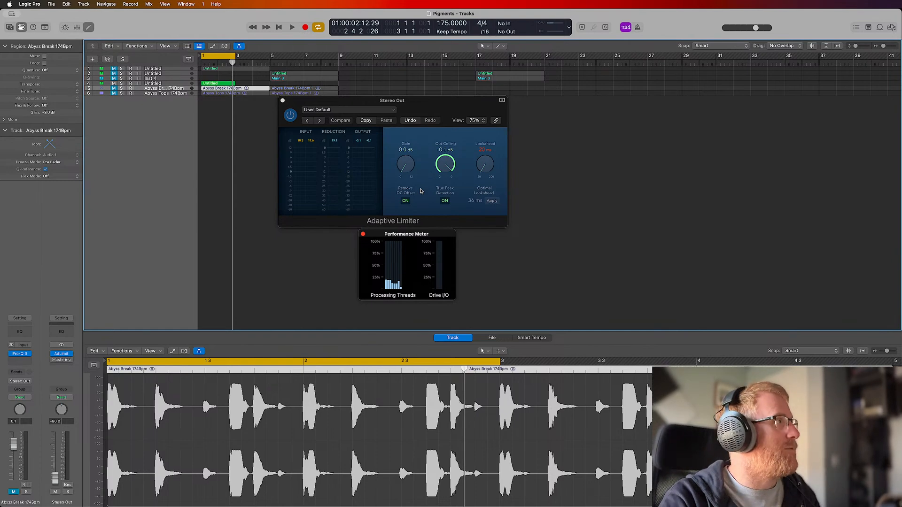
pyautogui.scroll(10, 238, 150)
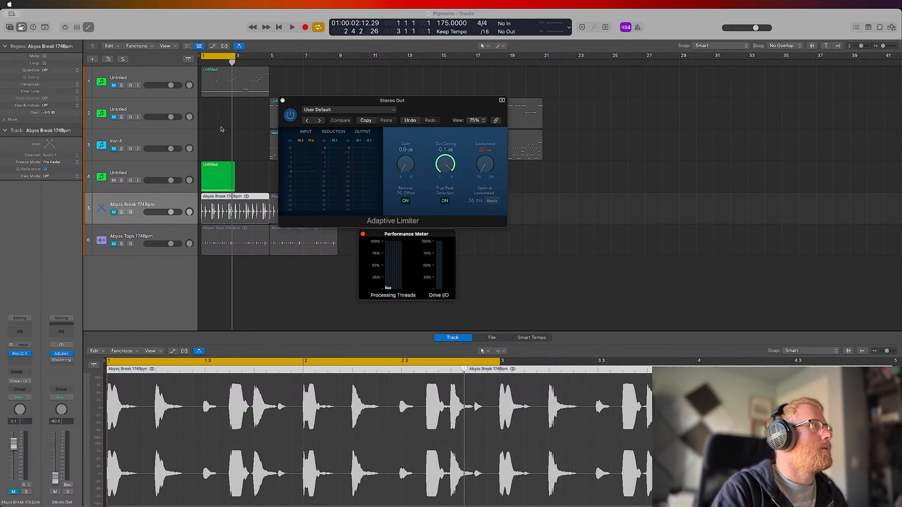
# Step: Reopen Pigments on track 4 and place its window clear of the track headers
pyautogui.hotkey('ctrl', 'Up')
pyautogui.click(394, 172)
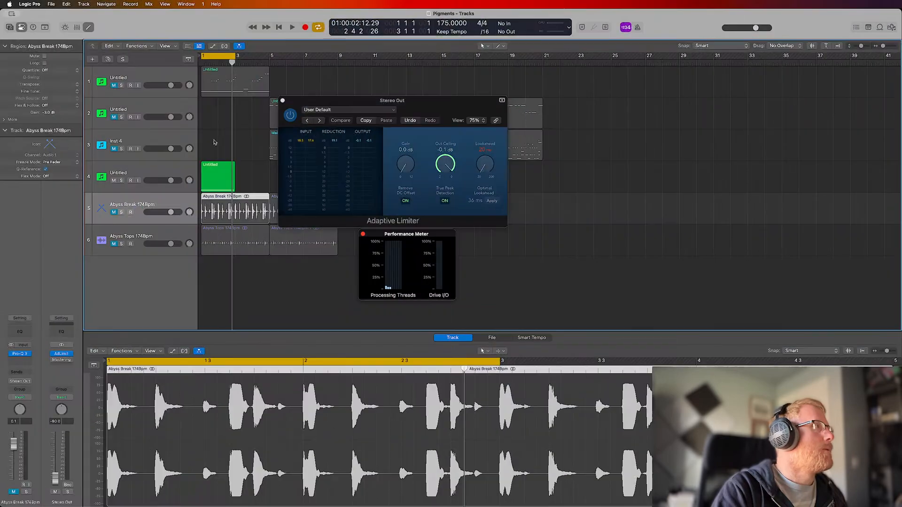
pyautogui.click(155, 174)
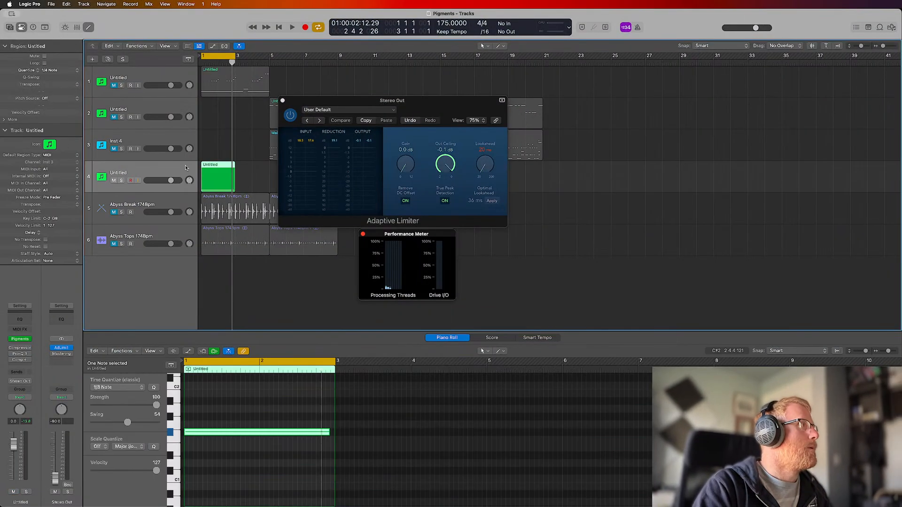
pyautogui.click(20, 340)
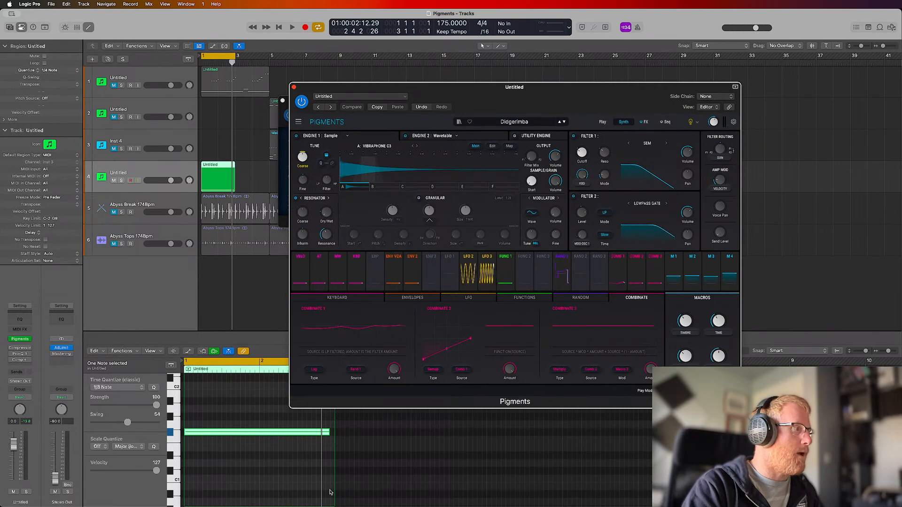
pyautogui.press('super+Tab')
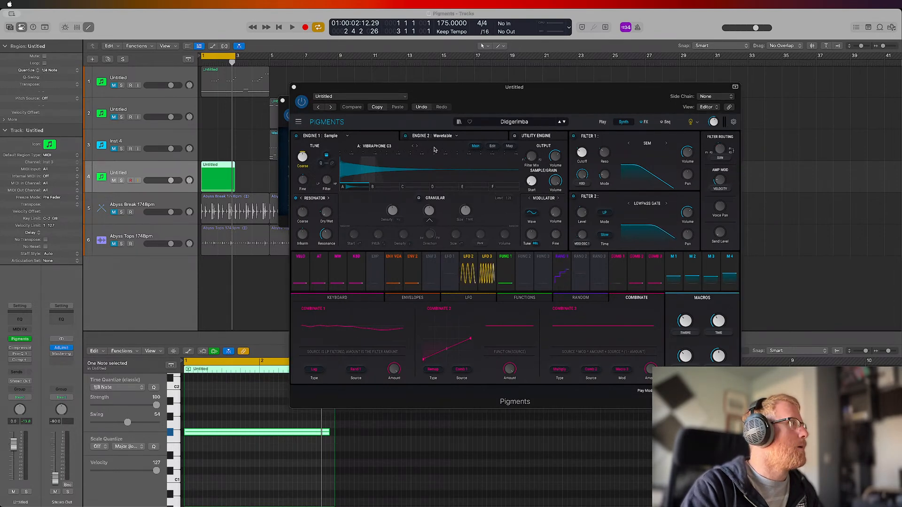
pyautogui.moveTo(553, 86); pyautogui.dragTo(563, 73)
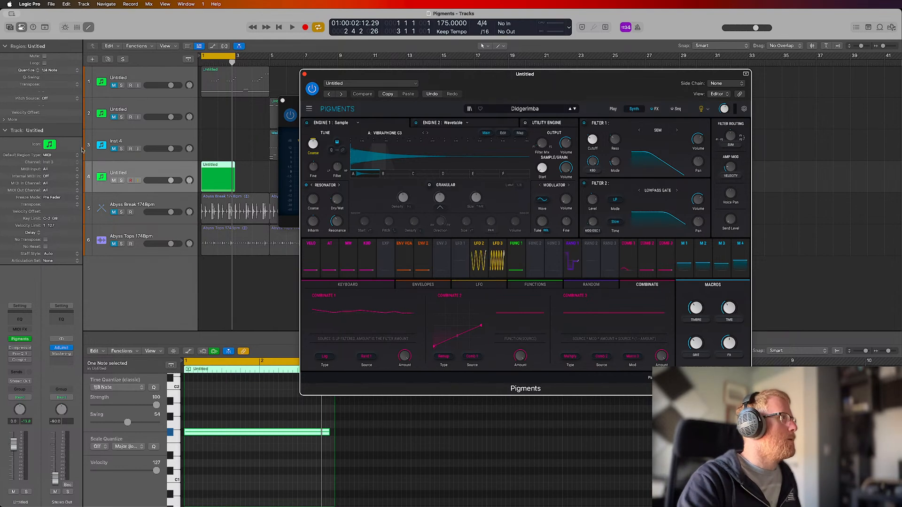
# Step: Load the next Pigments preset, Didgeritwin, on track 4
pyautogui.click(150, 170)
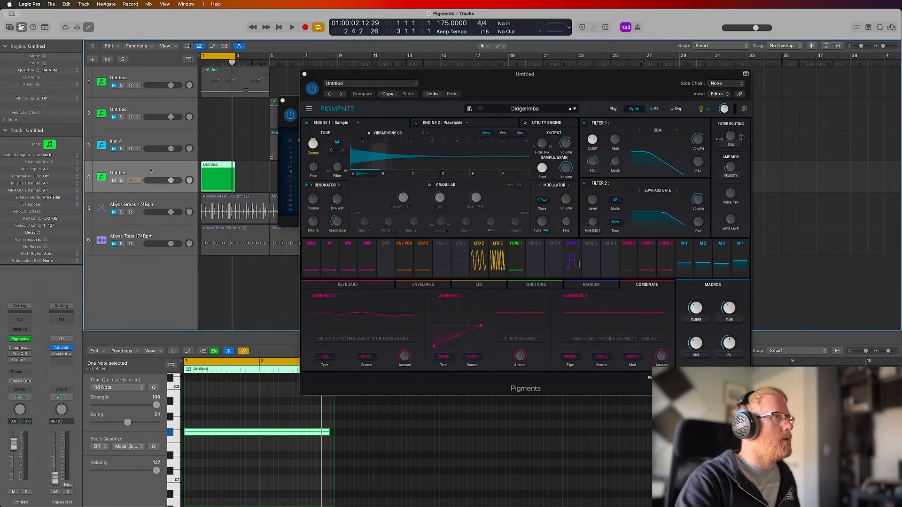
pyautogui.click(574, 109)
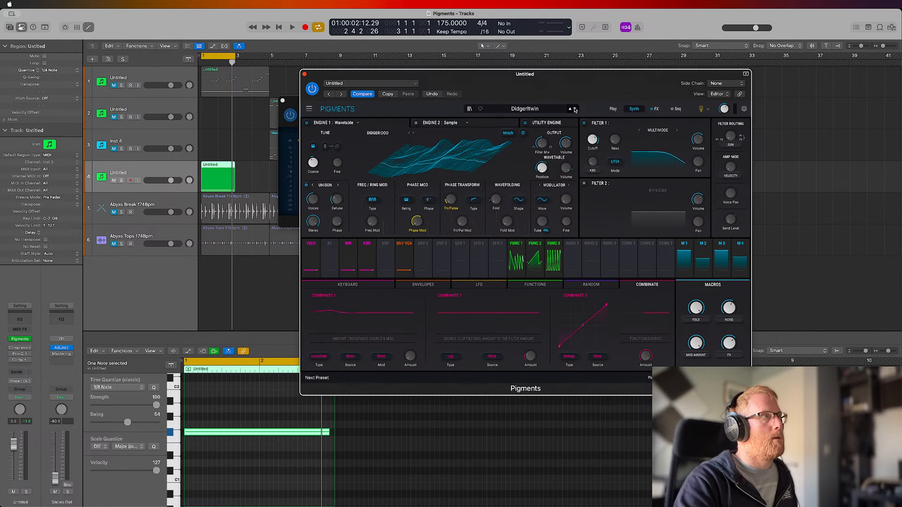
pyautogui.click(172, 175)
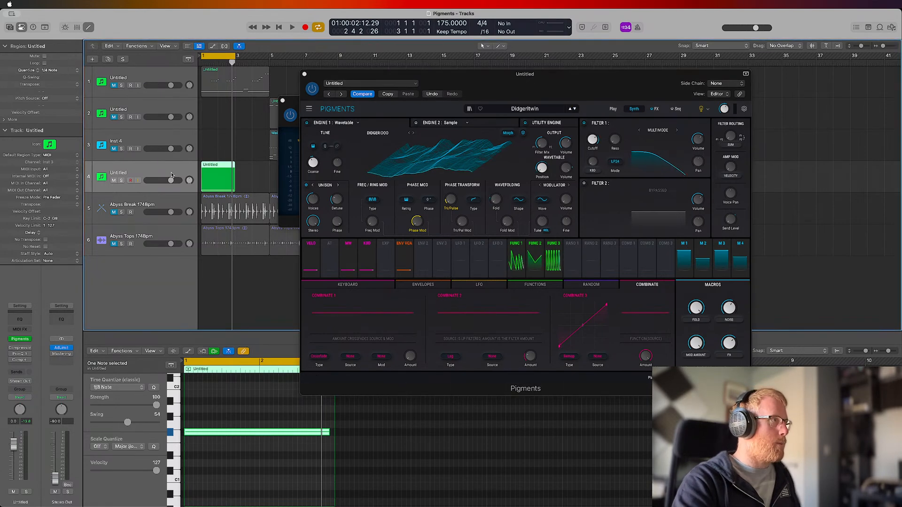
# Step: Audition the Didgeritwin preset on track 4 by playing the cycle, and reset the Stereo Out fader to 0.0 dB
pyautogui.press('space')
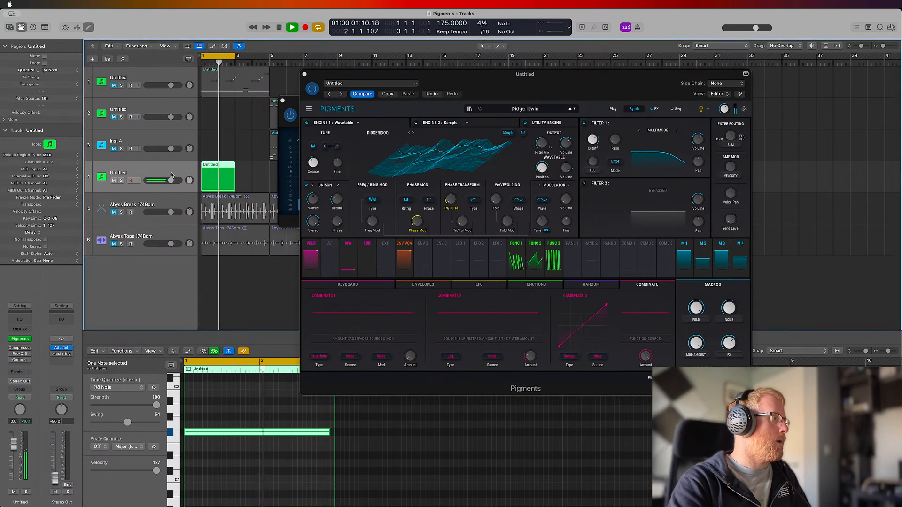
pyautogui.press('space')
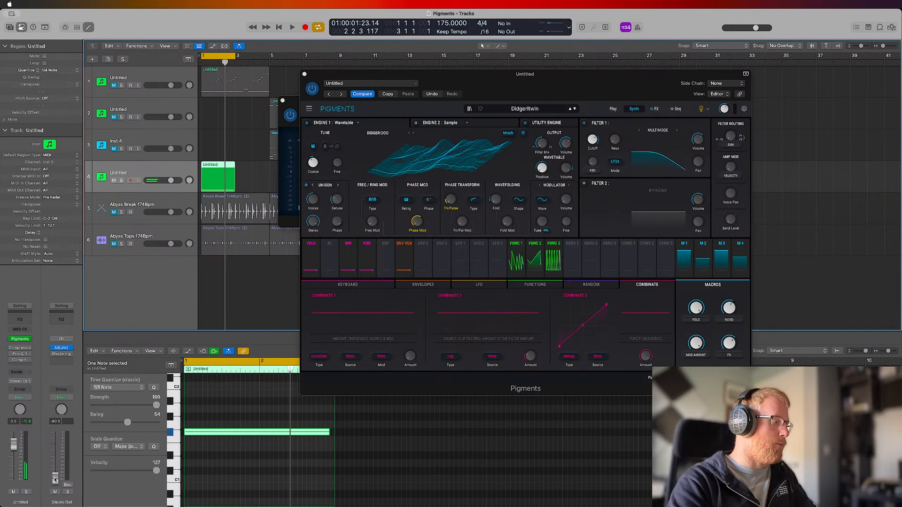
pyautogui.keyDown('alt'); pyautogui.click(55, 479); pyautogui.keyUp('alt')
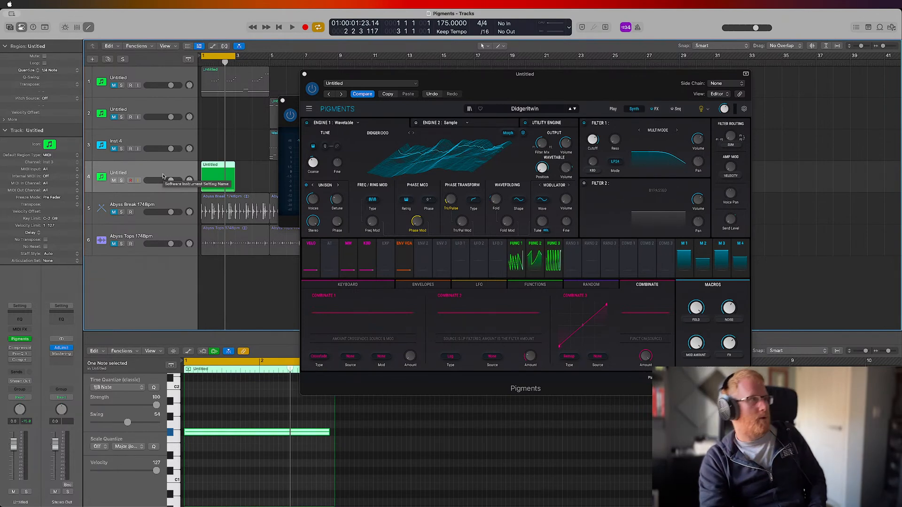
pyautogui.press('space')
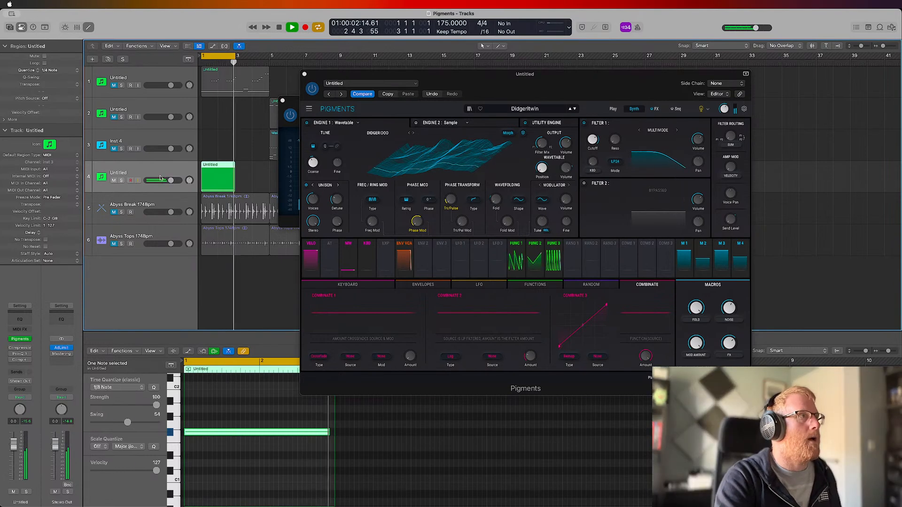
pyautogui.press('space')
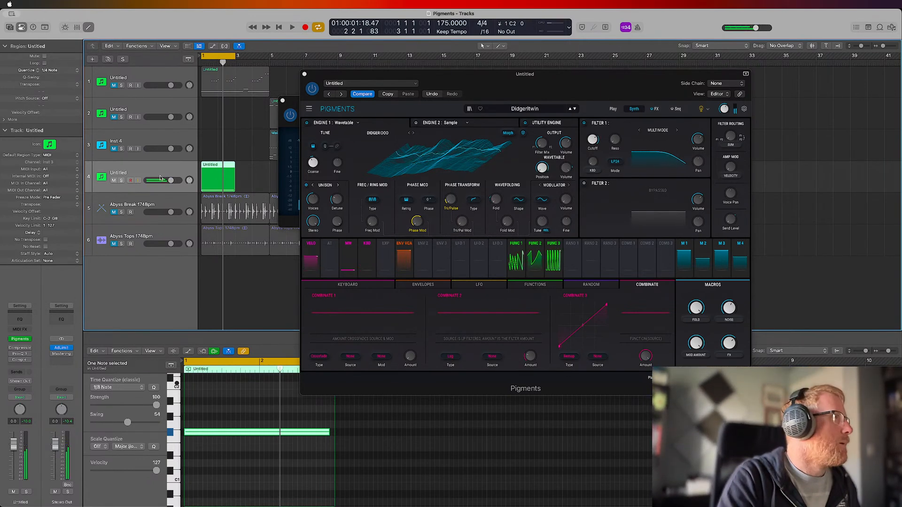
# Step: Step through the next Pigments presets, Digi Slap and Digibanjo, and try out engine 1's wavetable Position
pyautogui.click(575, 109)
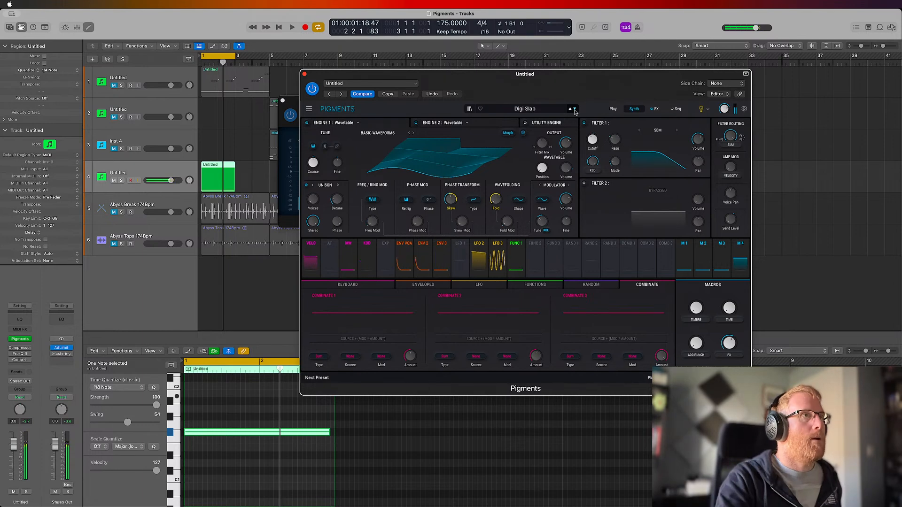
pyautogui.click(575, 111)
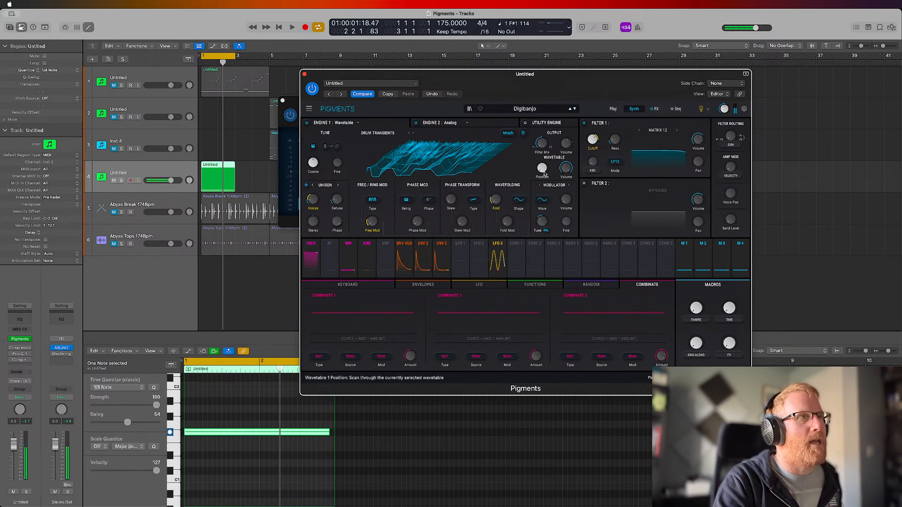
pyautogui.moveTo(543, 169)
pyautogui.mouseDown()
pyautogui.moveTo(543, 160)
pyautogui.moveTo(543, 178)
pyautogui.mouseUp()
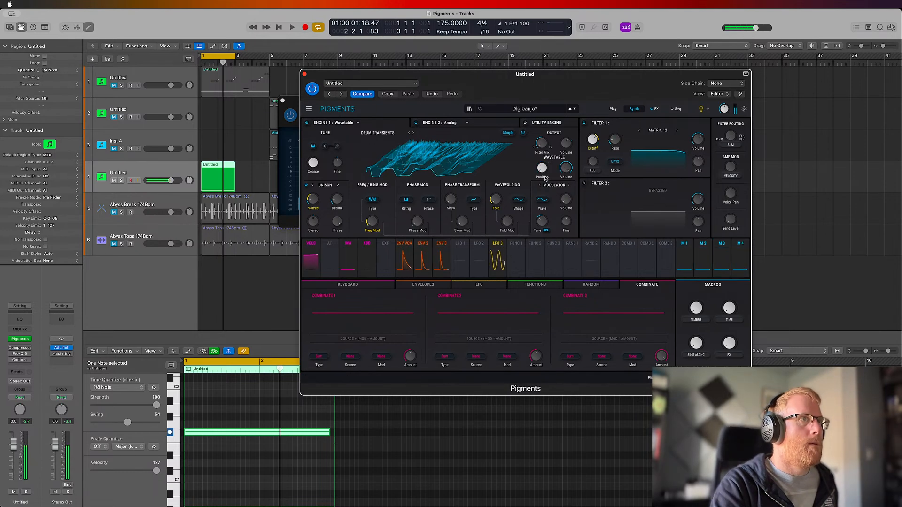
pyautogui.moveTo(543, 171)
pyautogui.mouseDown()
pyautogui.moveTo(544, 161)
pyautogui.moveTo(543, 178)
pyautogui.mouseUp()
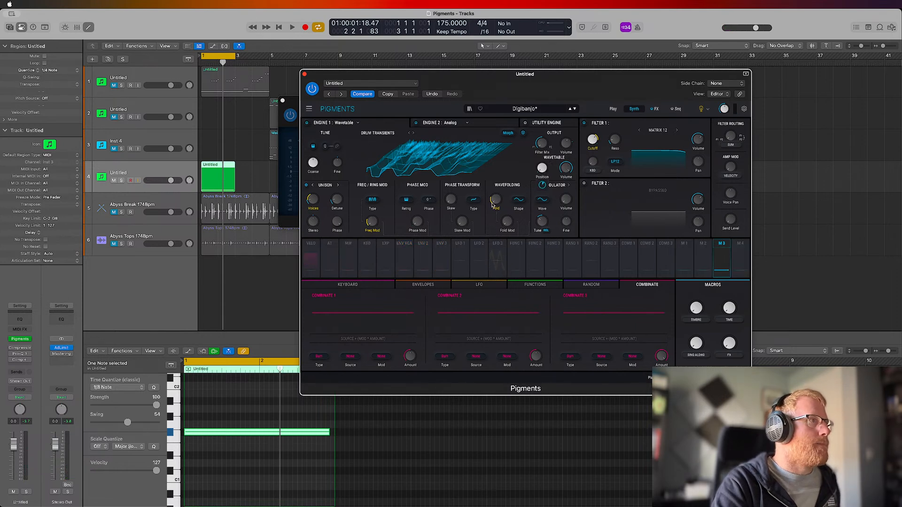
# Step: Assign Function 1 as a modulation source for engine 1's wavetable Position
pyautogui.moveTo(426, 248)
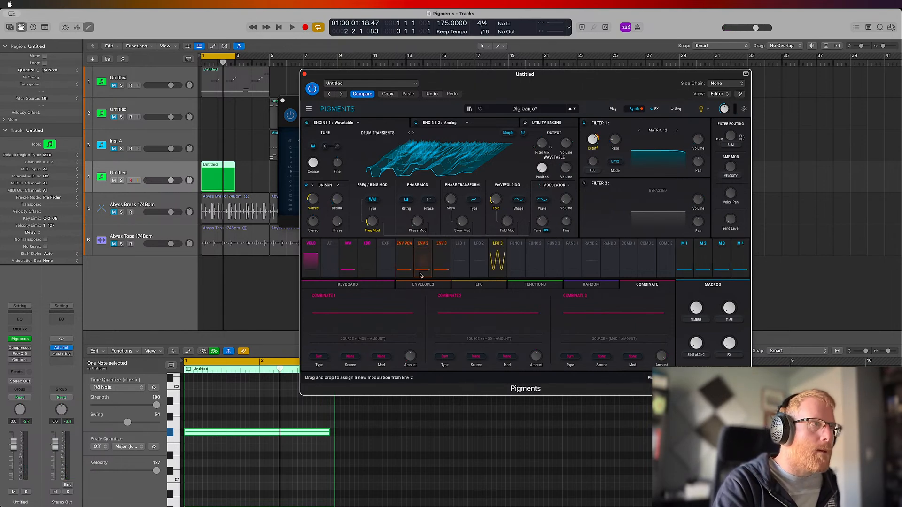
pyautogui.click(422, 264)
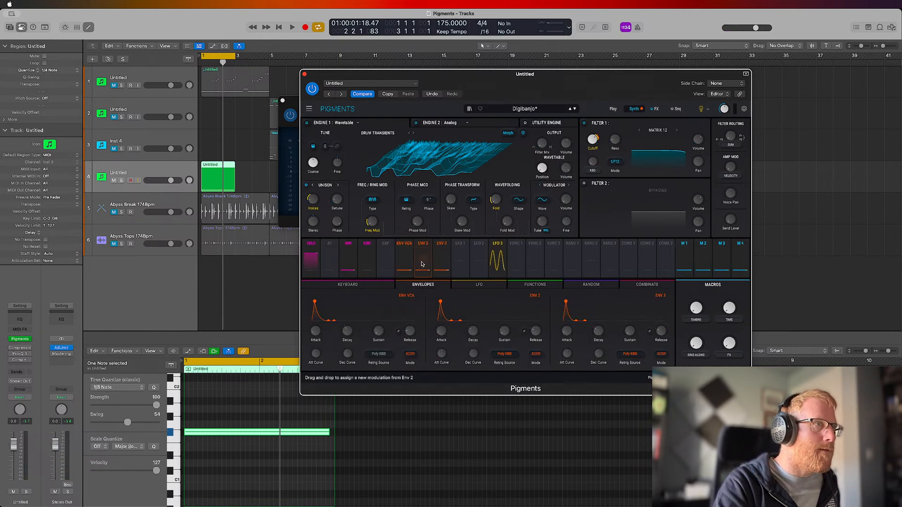
pyautogui.click(515, 250)
pyautogui.moveTo(515, 250); pyautogui.dragTo(542, 175)
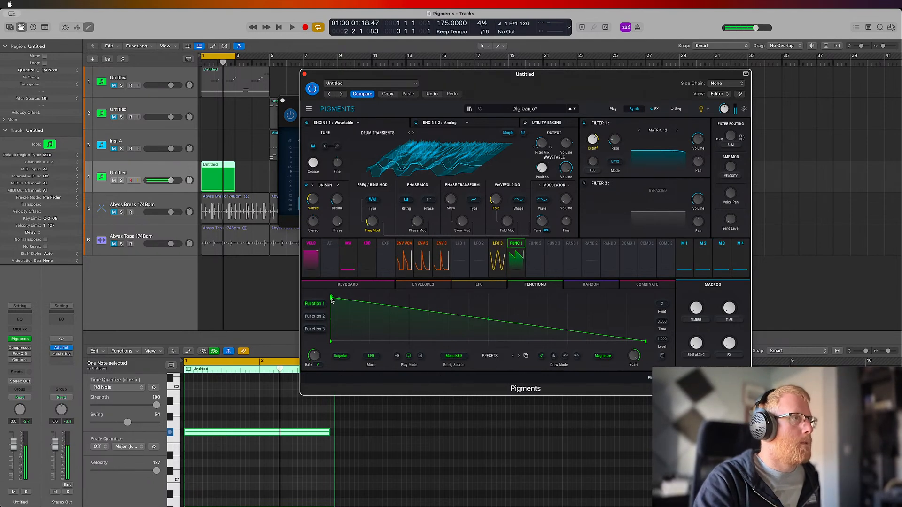
# Step: Reshape the Function 1 curve into a high first peak, a dip and a lower second peak, keeping LFO mode
pyautogui.moveTo(331, 298); pyautogui.dragTo(380, 329)
pyautogui.moveTo(439, 331); pyautogui.dragTo(408, 314)
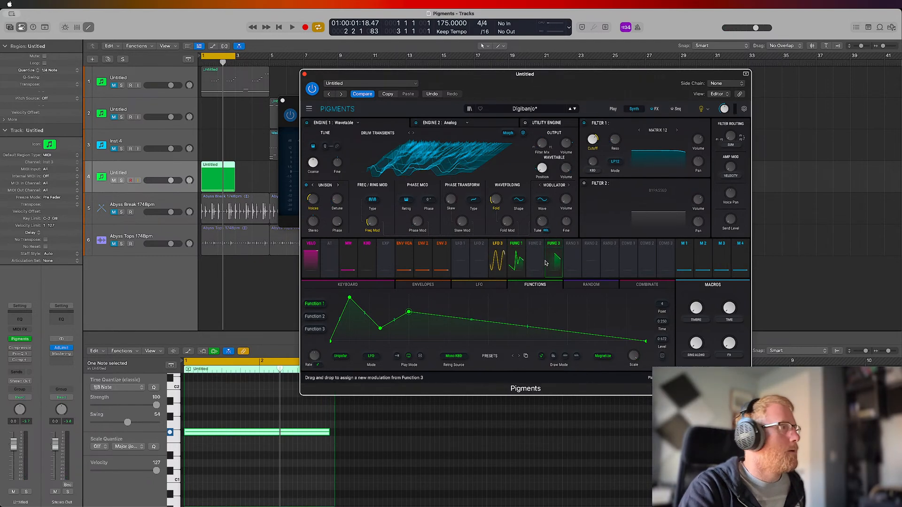
pyautogui.click(371, 356)
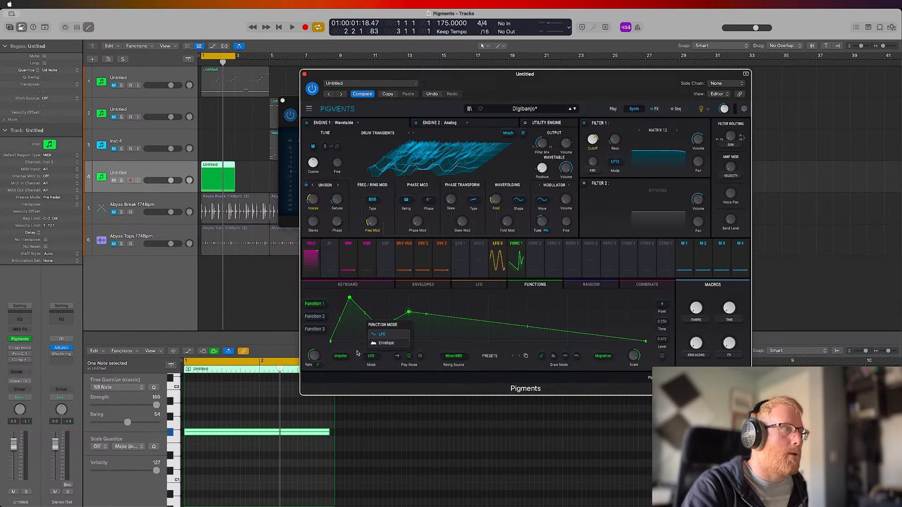
pyautogui.click(358, 351)
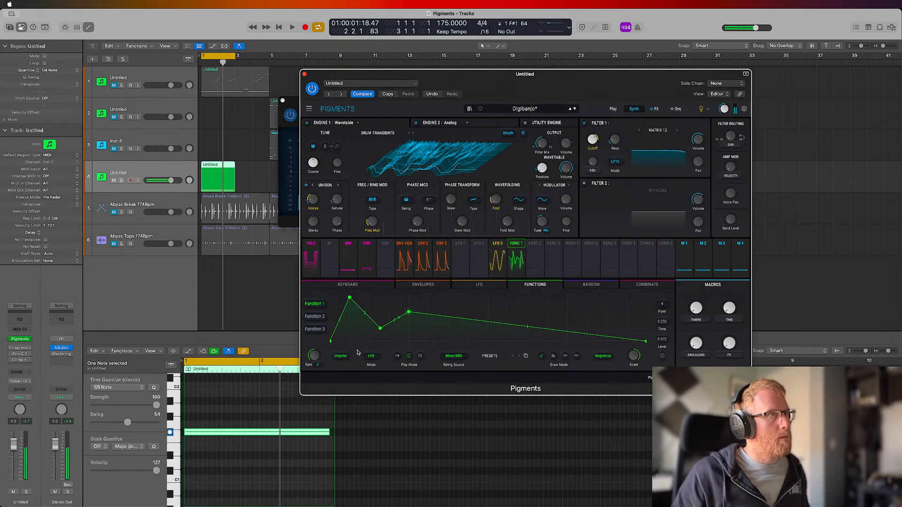
# Step: Load the After the Fire sample into Noise 1 of the utility engine
pyautogui.click(545, 125)
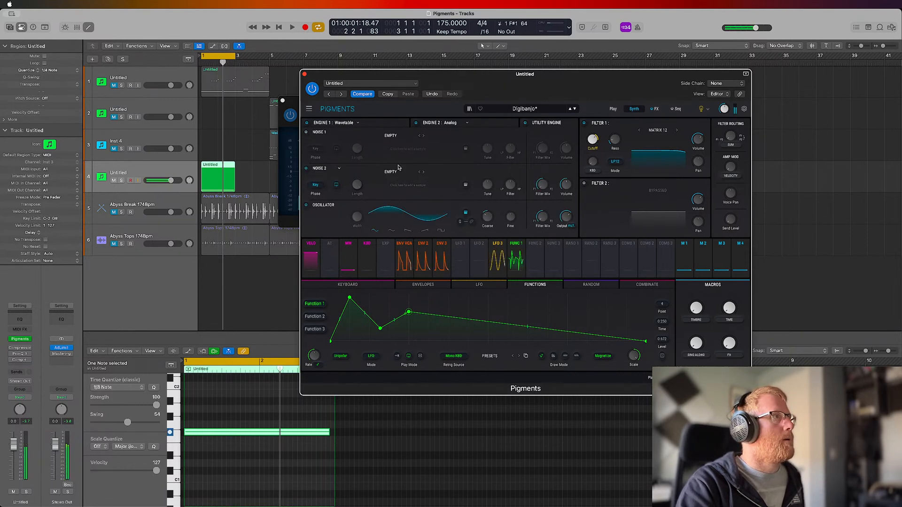
pyautogui.click(400, 137)
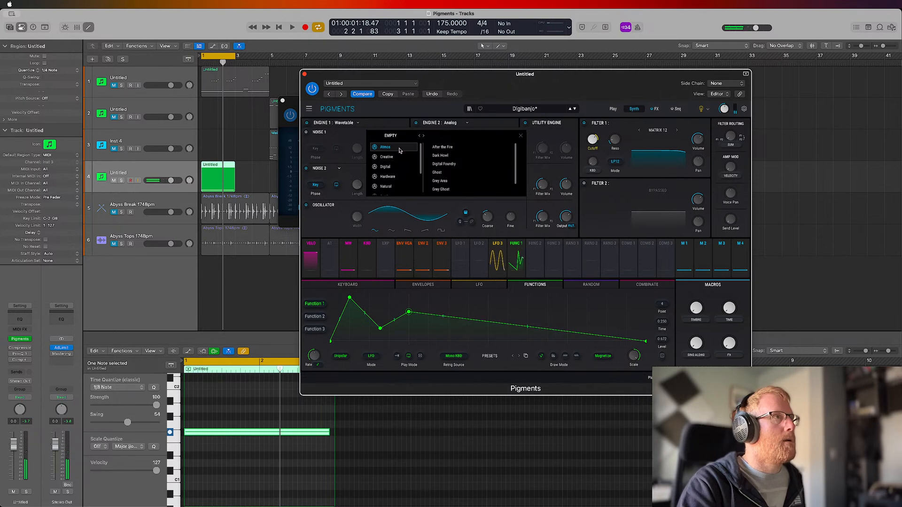
pyautogui.click(437, 147)
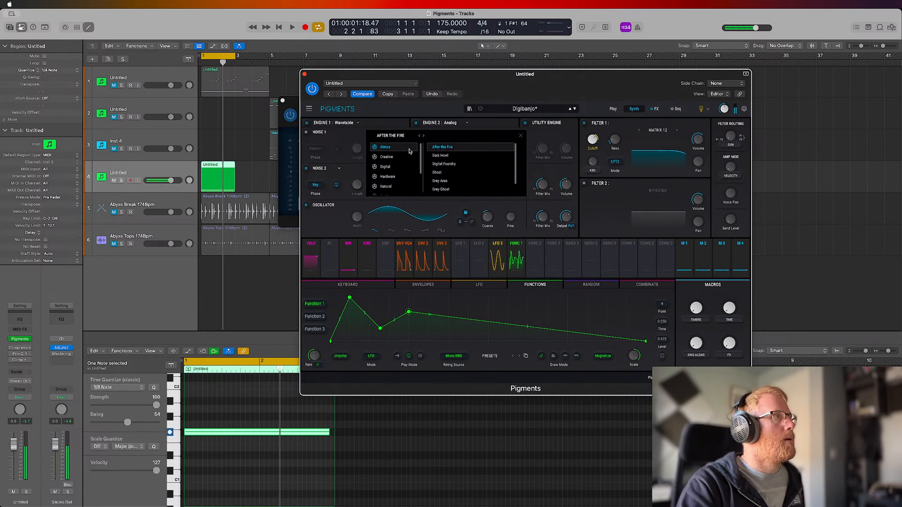
pyautogui.click(442, 148)
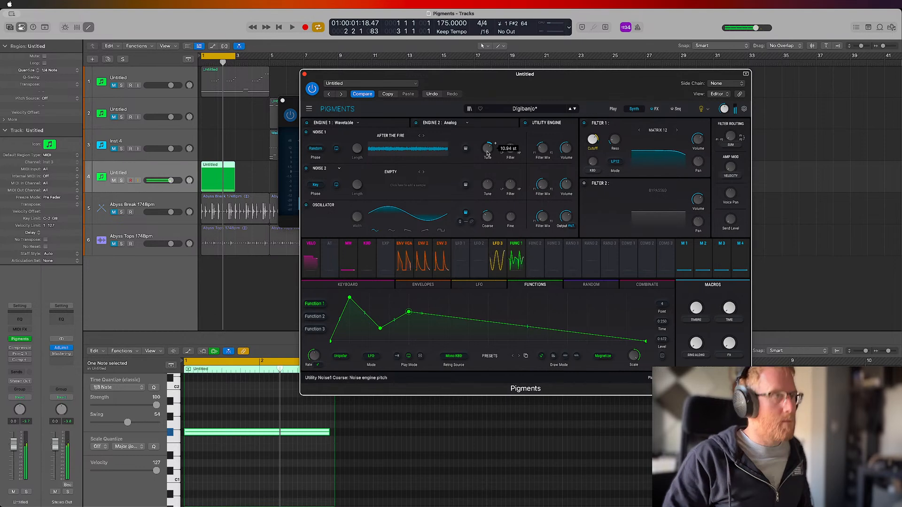
# Step: Show the effects page and lower the ParamEQ Scale until the EQ curve is flat
pyautogui.click(677, 109)
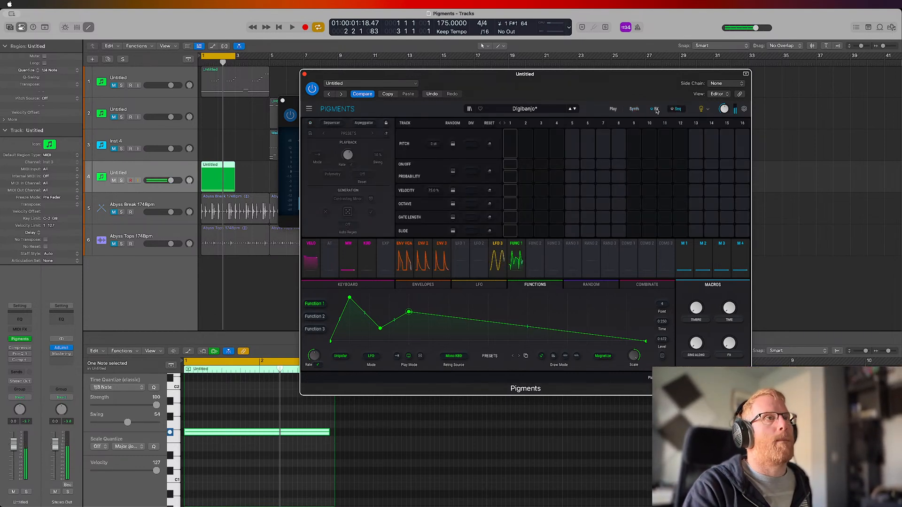
pyautogui.click(656, 109)
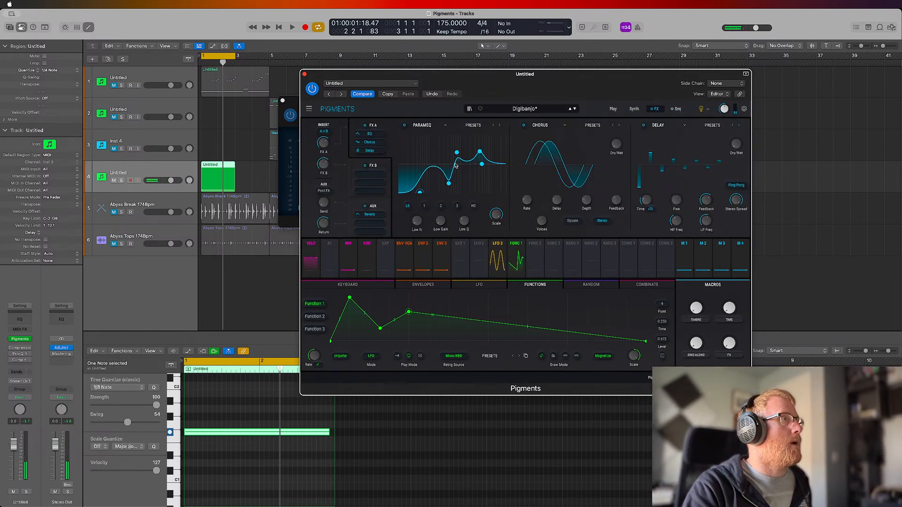
pyautogui.moveTo(497, 214); pyautogui.dragTo(496, 223)
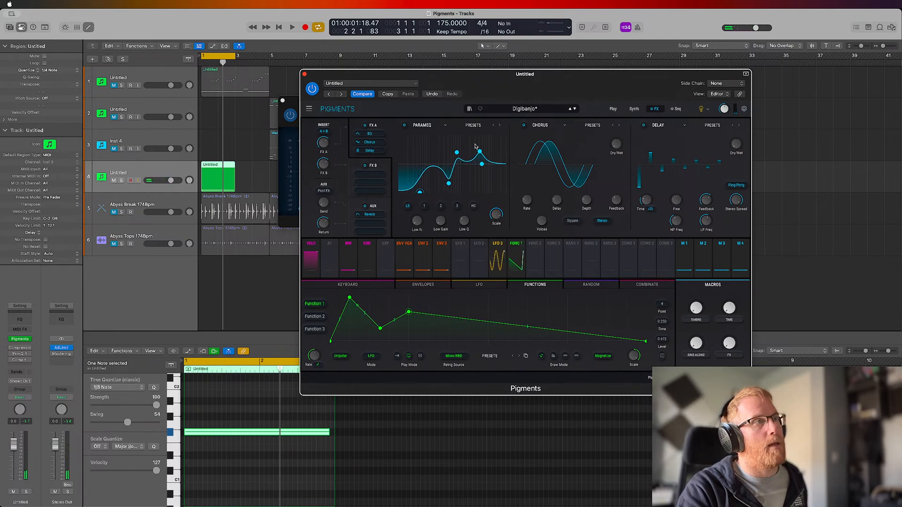
pyautogui.moveTo(496, 214)
pyautogui.mouseDown()
pyautogui.moveTo(496, 223)
pyautogui.moveTo(505, 213)
pyautogui.mouseUp()
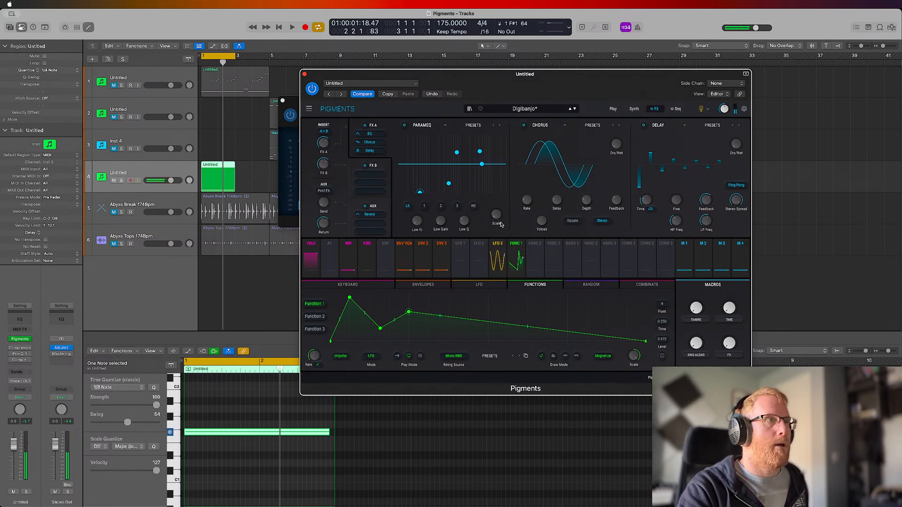
# Step: Assign Function 2 to modulate the ParamEQ Scale with an amount of 0.94
pyautogui.click(535, 251)
pyautogui.click(535, 245)
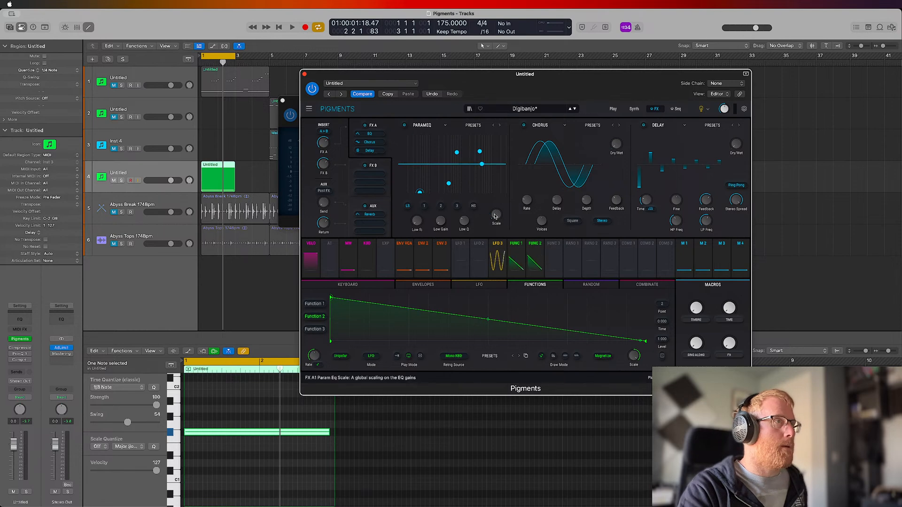
pyautogui.moveTo(496, 217)
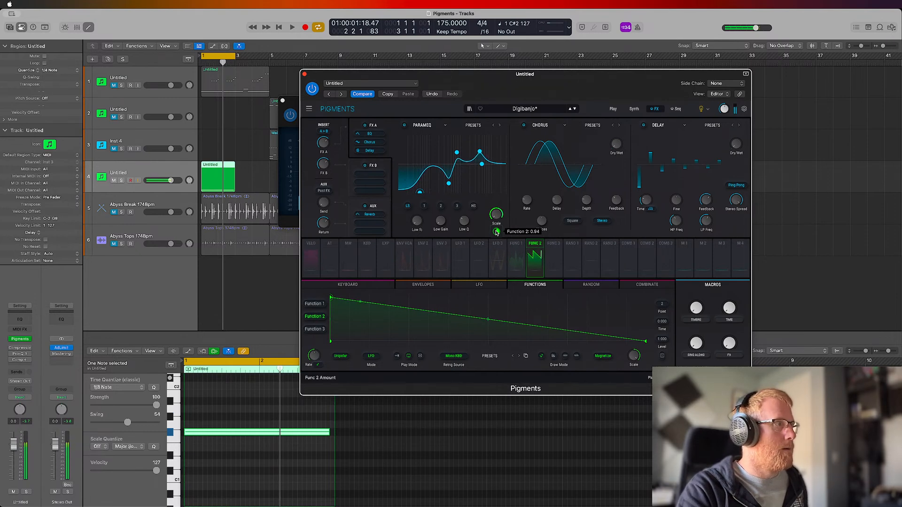
# Step: Adjust Function 2's rate in Free Running play mode and raise the Chorus Dry/Wet to 73 %
pyautogui.moveTo(314, 355); pyautogui.dragTo(314, 361)
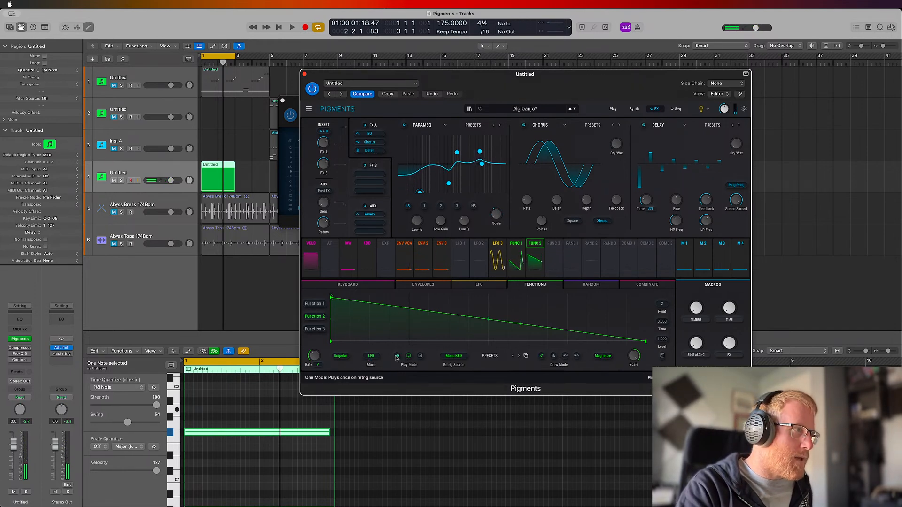
pyautogui.click(420, 357)
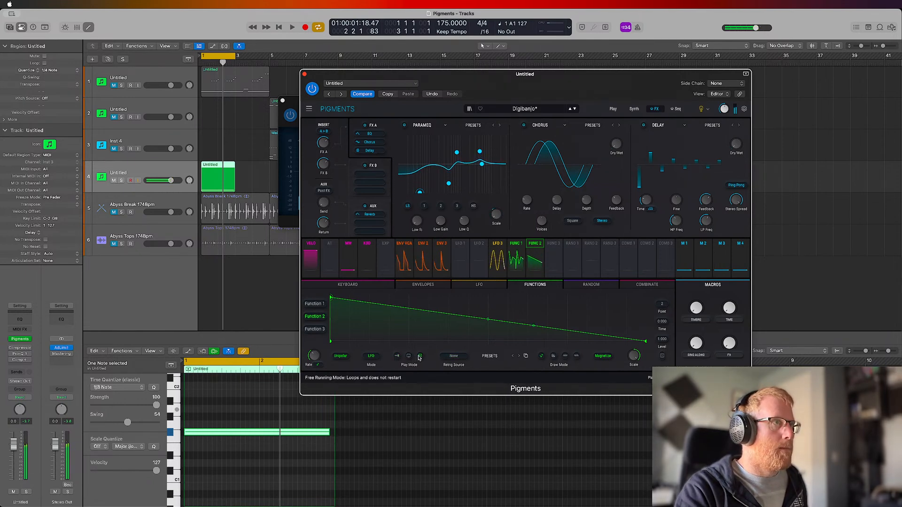
pyautogui.moveTo(316, 359)
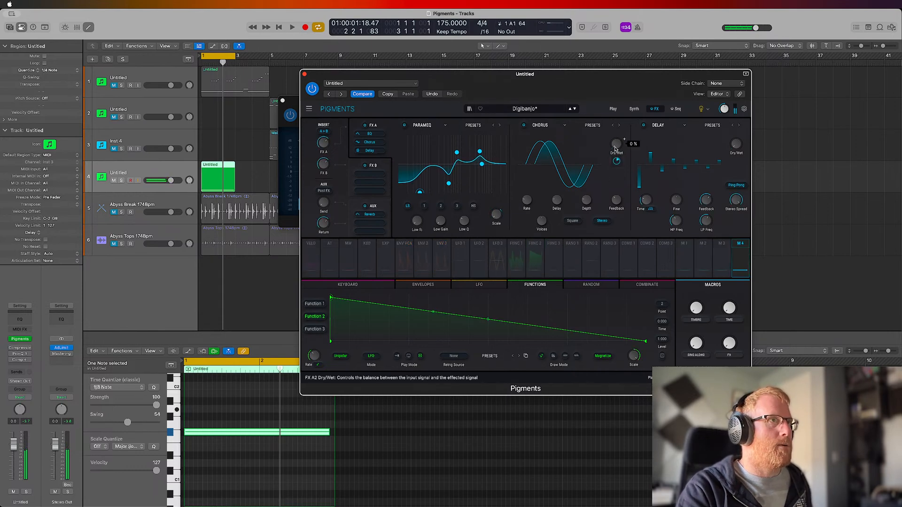
pyautogui.moveTo(615, 148); pyautogui.dragTo(615, 132)
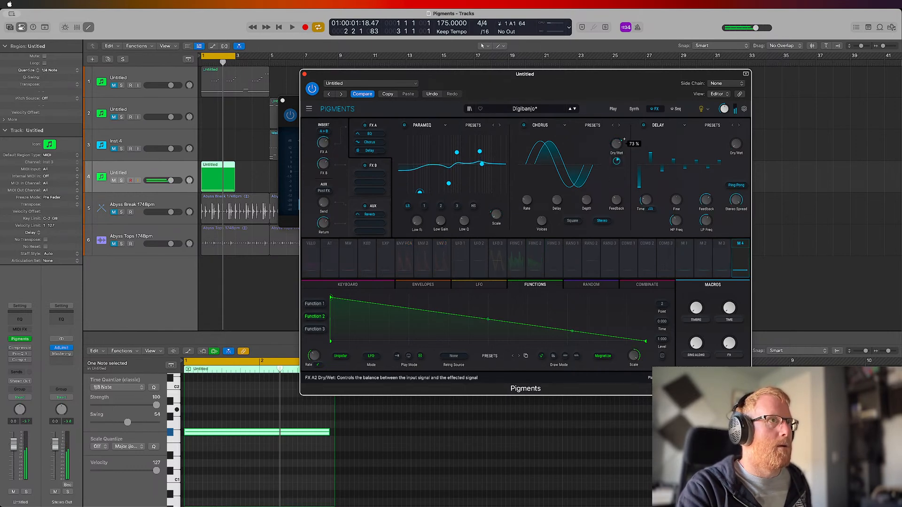
# Step: Step through the Digipunch and Digital Cinema Layer presets and adjust the FX A reverb's Size
pyautogui.click(575, 109)
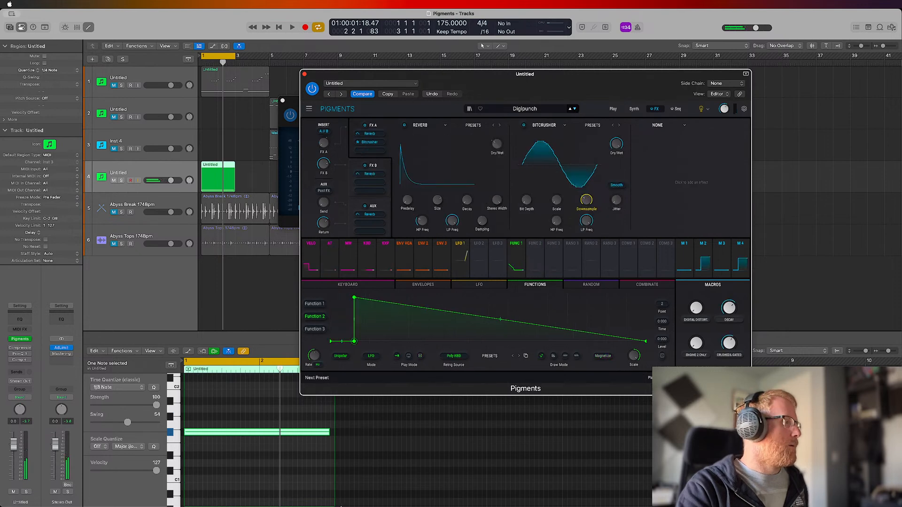
pyautogui.click(322, 495)
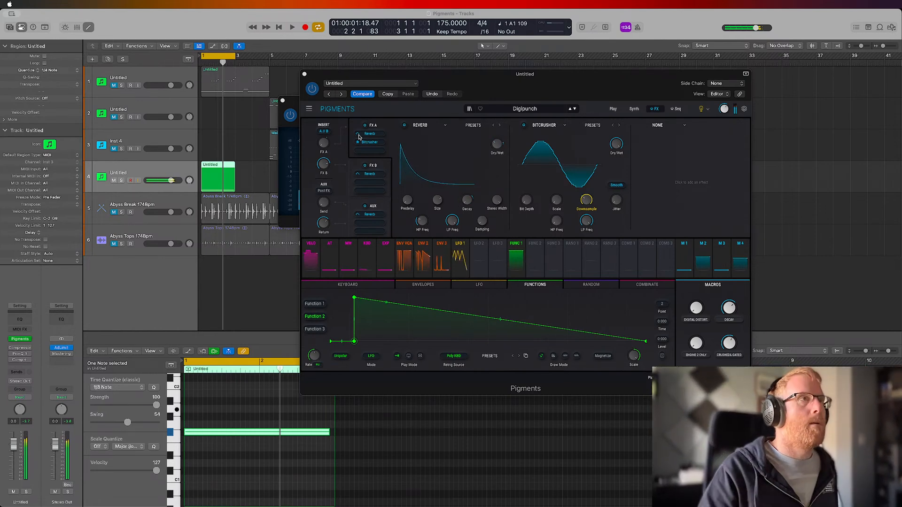
pyautogui.click(576, 110)
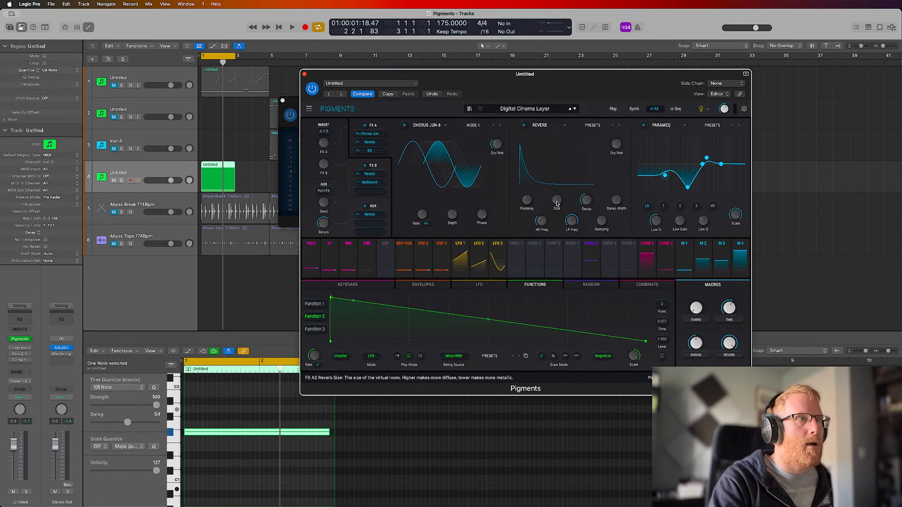
pyautogui.moveTo(557, 203); pyautogui.dragTo(557, 203)
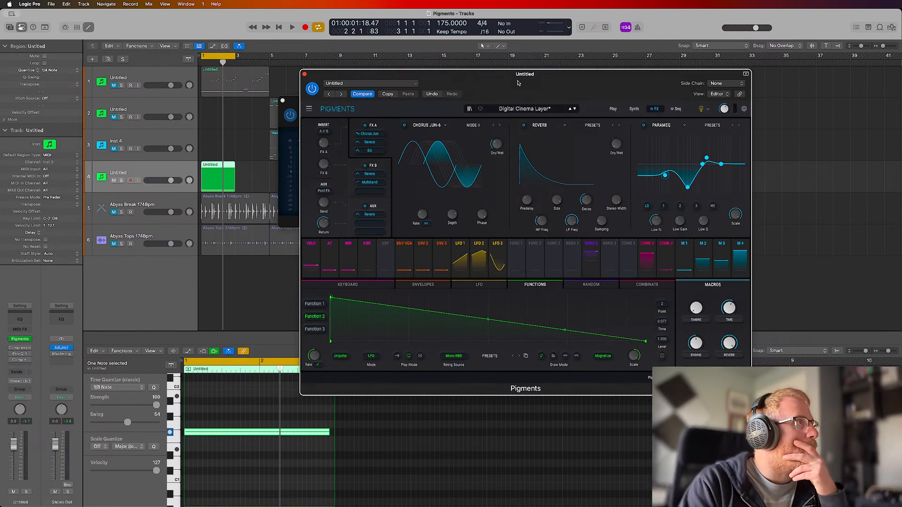
# Step: Move the Pigments window closer to the track headers and show its sequencer page
pyautogui.moveTo(519, 81); pyautogui.dragTo(474, 81)
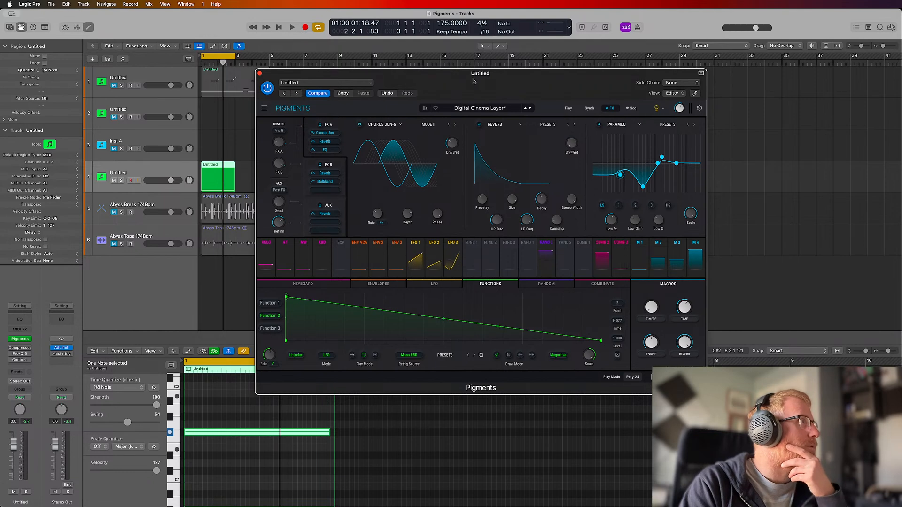
pyautogui.click(633, 109)
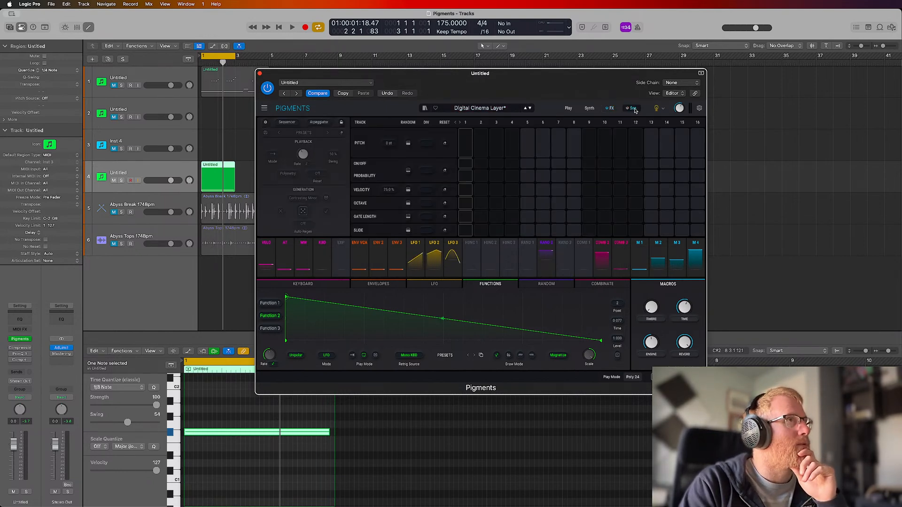
# Step: Load the next preset, Digital Cords, and filter the Pigments preset browser by the Sequence type
pyautogui.click(530, 108)
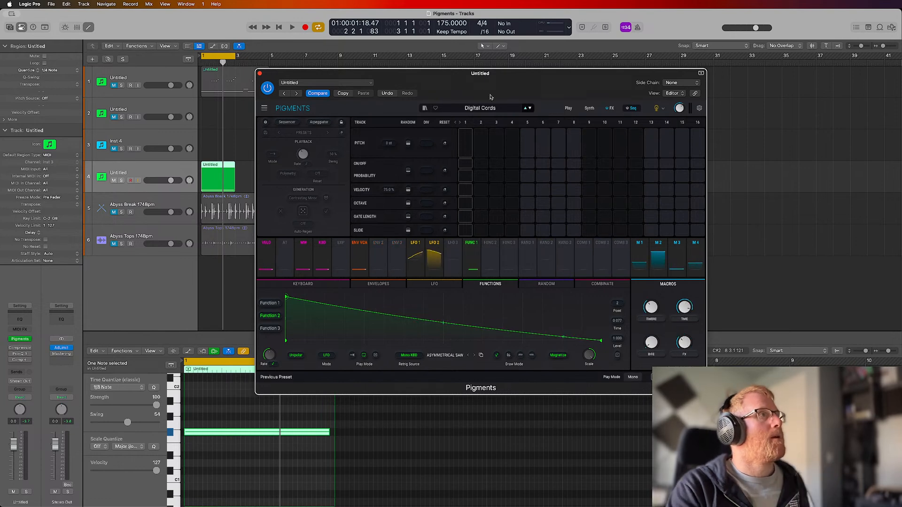
pyautogui.click(424, 108)
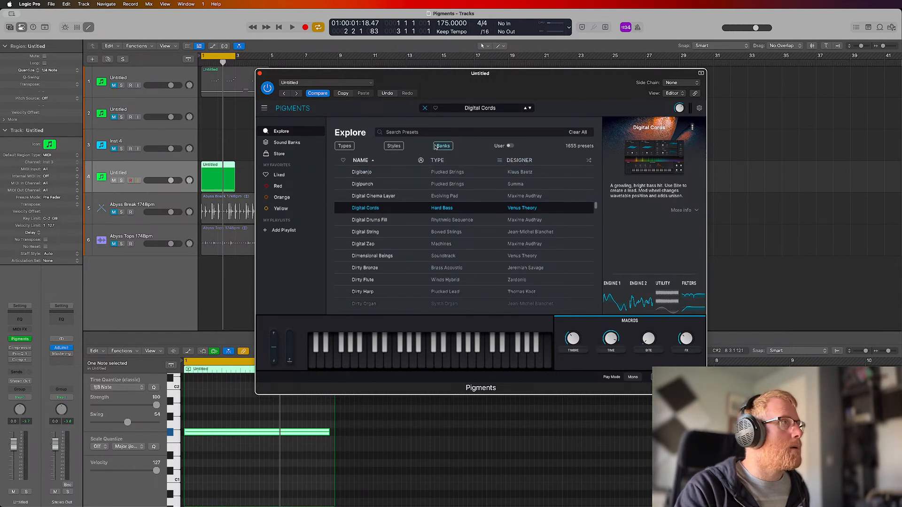
pyautogui.click(340, 147)
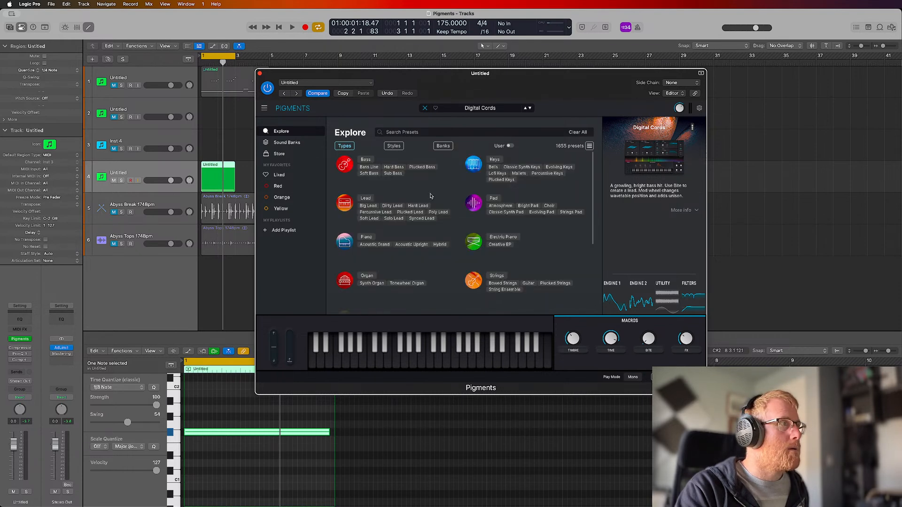
pyautogui.scroll(-3, 451, 208)
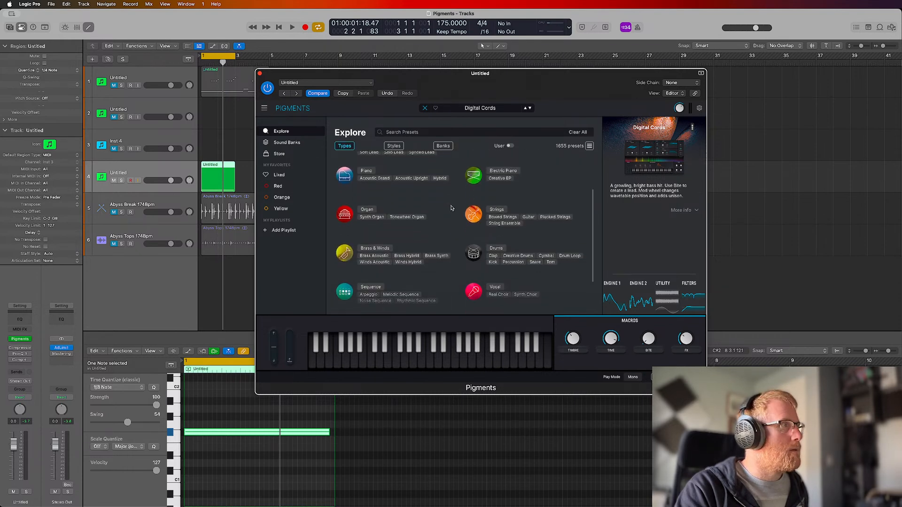
pyautogui.scroll(-2, 413, 226)
pyautogui.click(374, 245)
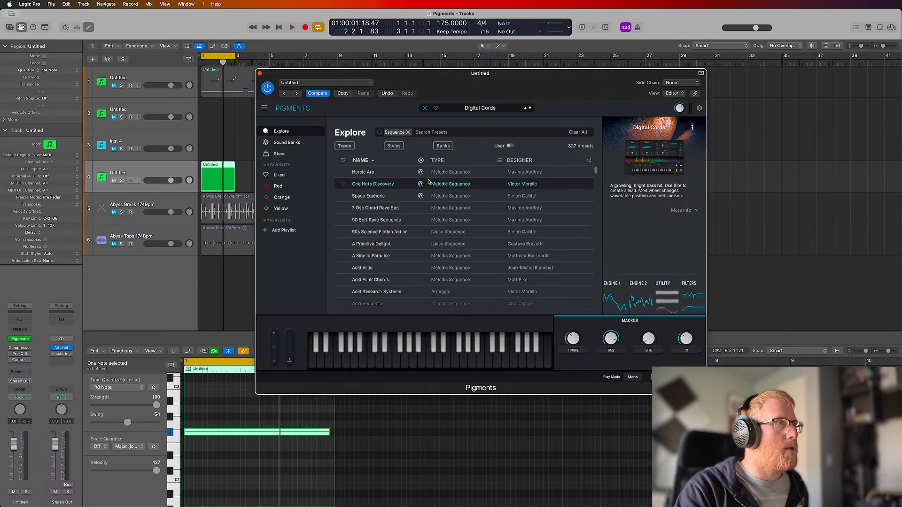
# Step: Load the Heroic Arp preset and adjust gate length and probability values in its sequencer, with step 9's probability at 45.7 %
pyautogui.click(384, 177)
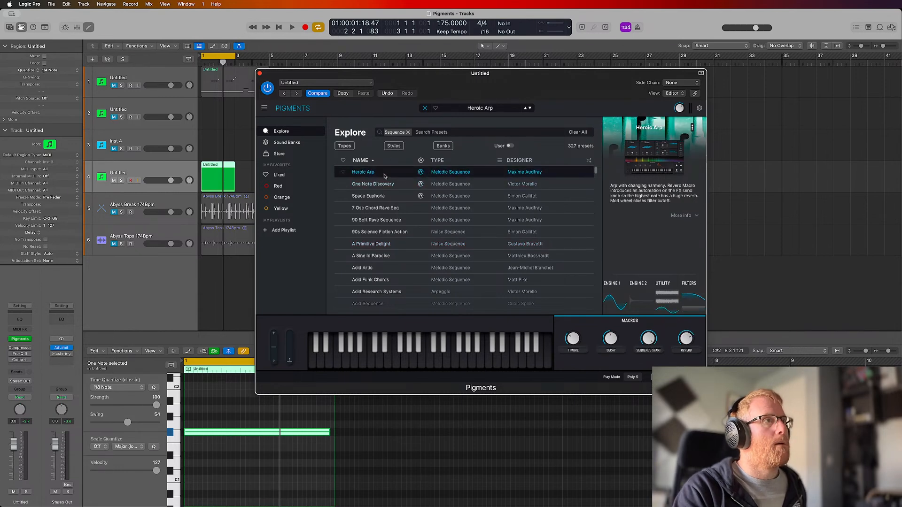
pyautogui.doubleClick(384, 176)
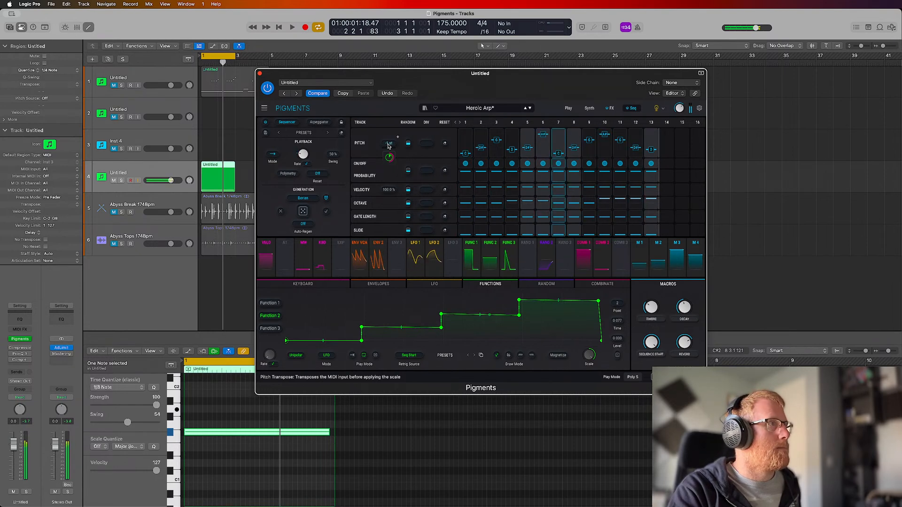
pyautogui.moveTo(511, 218); pyautogui.dragTo(511, 213)
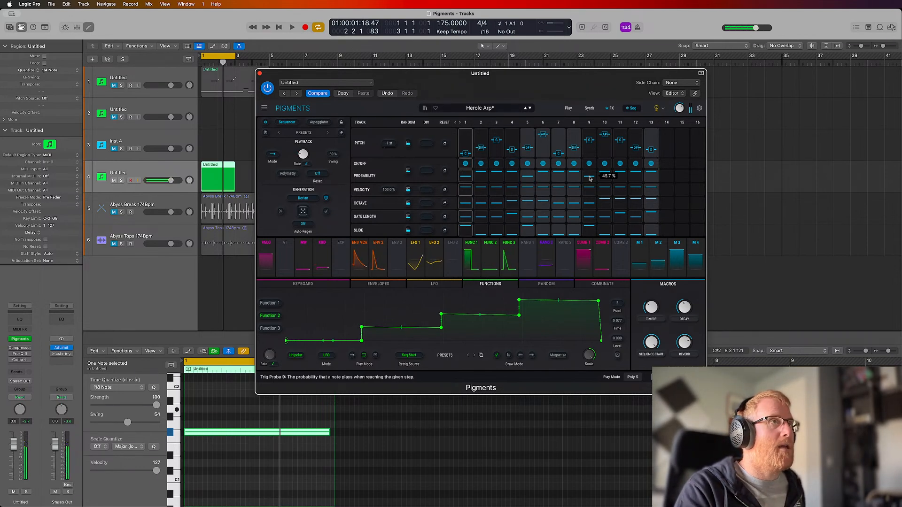
# Step: View the Play page, return to the Synth page and advance to the One Note Discovery preset
pyautogui.click(568, 108)
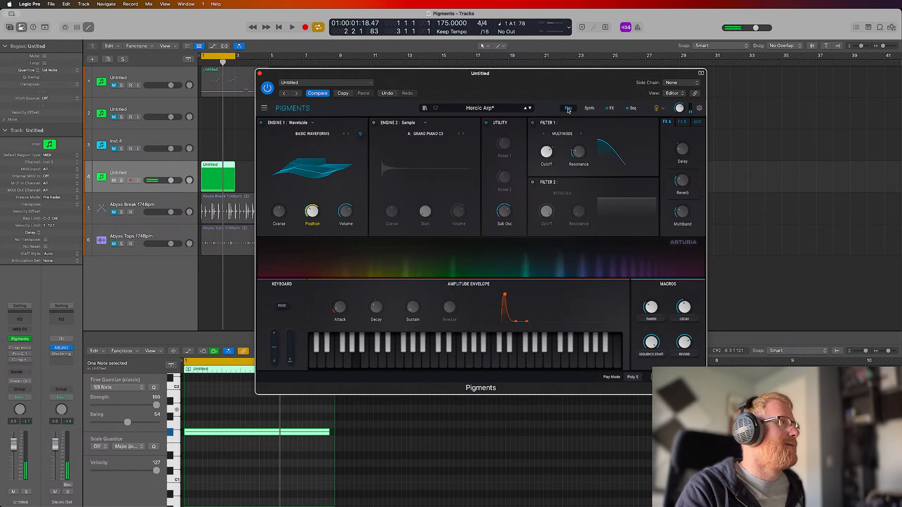
pyautogui.click(587, 108)
pyautogui.click(527, 109)
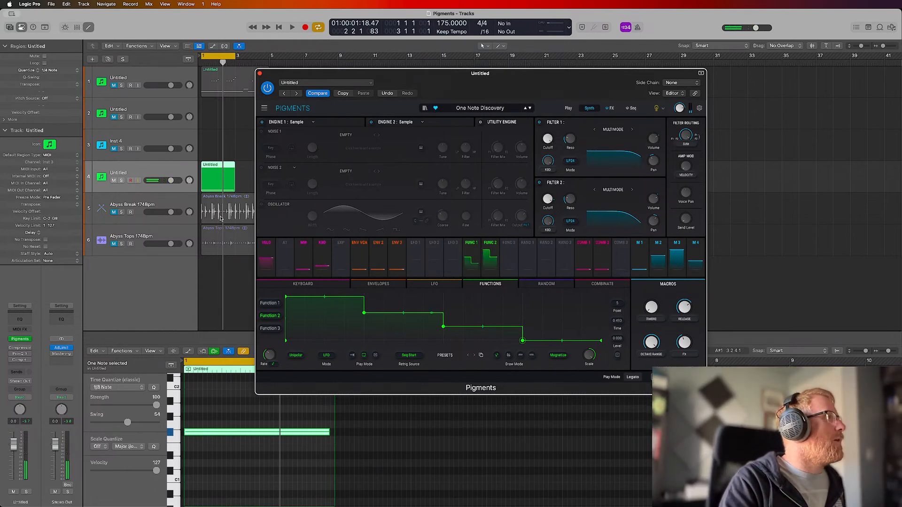
# Step: Unmute the Abyss Break and Abyss Tops tracks and delete the MIDI region from the Pigments track
pyautogui.click(111, 214)
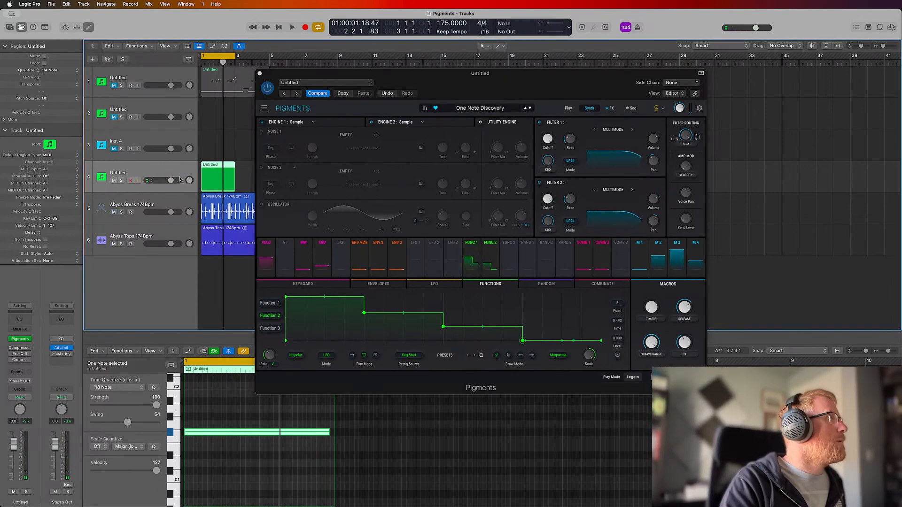
pyautogui.press('Delete')
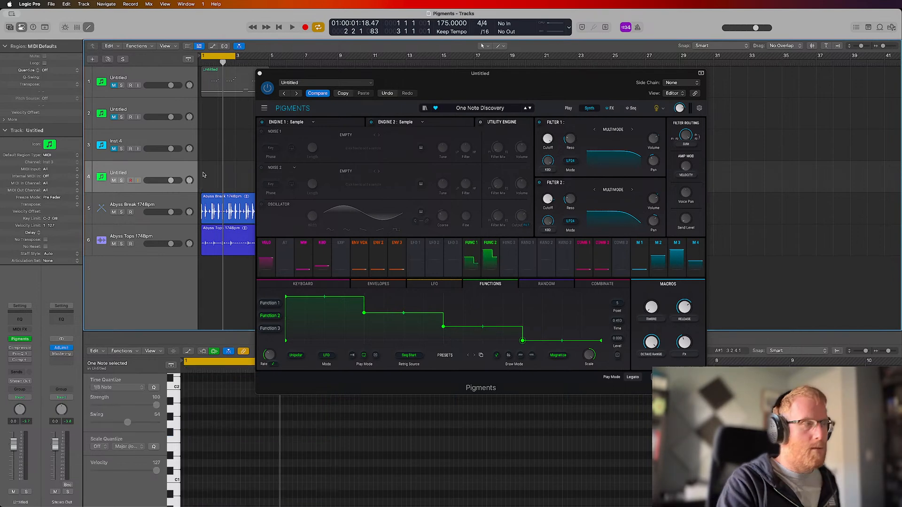
# Step: Set the cycle range to the Abyss Break and Abyss Tops regions and audition the loop with One Note Discovery
pyautogui.moveTo(249, 275); pyautogui.dragTo(232, 188)
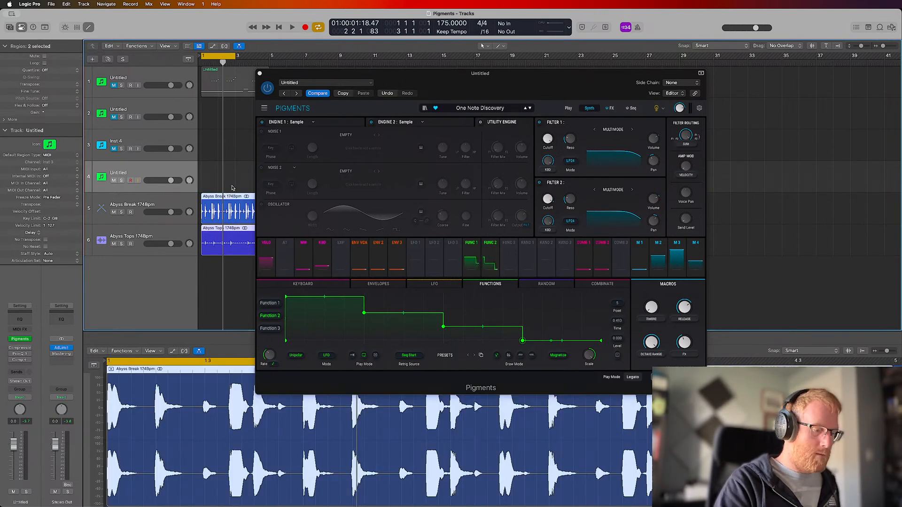
pyautogui.press('super+u')
pyautogui.press('space')
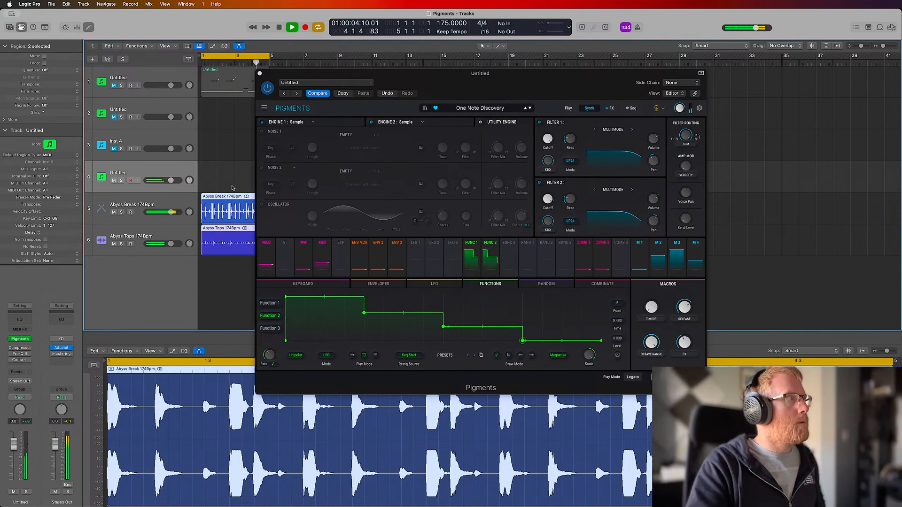
pyautogui.press('space')
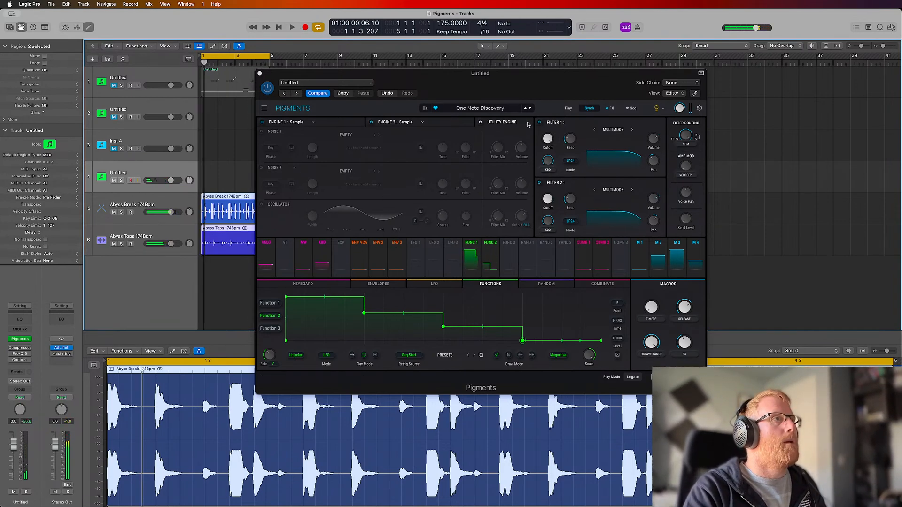
# Step: Step to the Space Euphoria preset, then load 80s Horror Chords from the Organ category
pyautogui.click(530, 109)
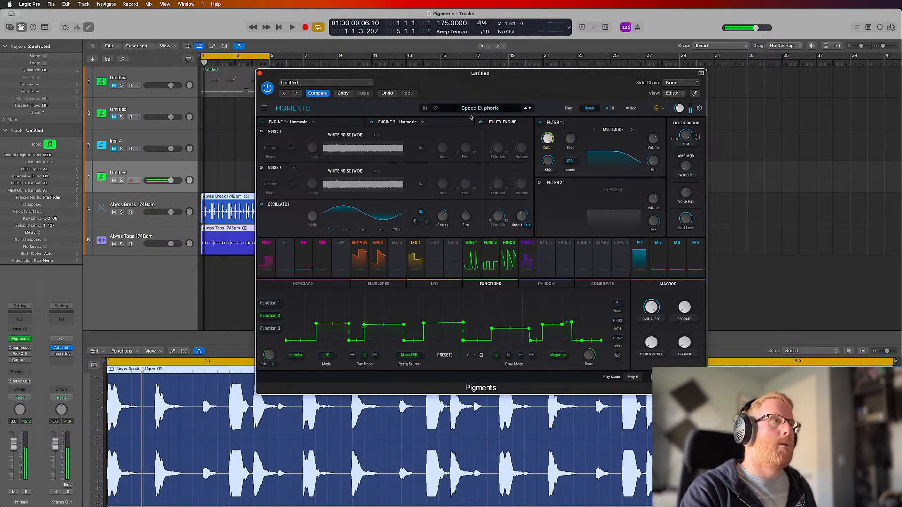
pyautogui.click(484, 109)
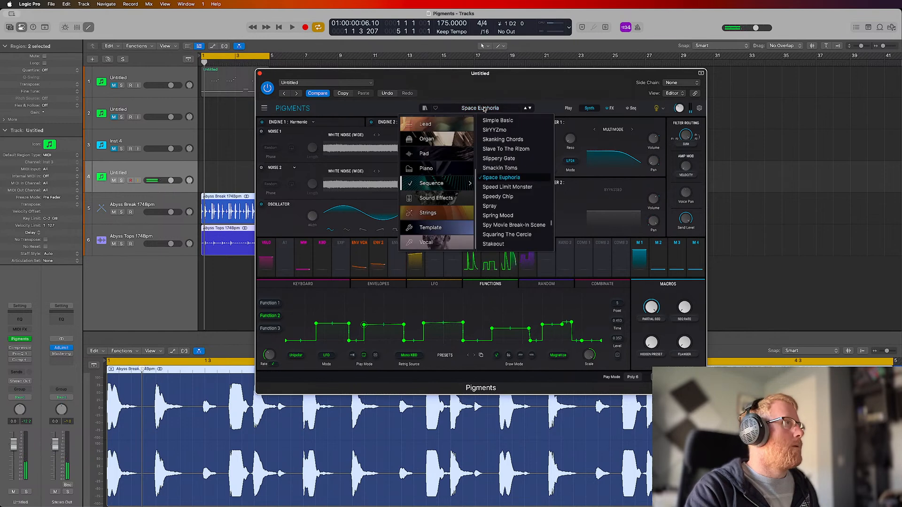
pyautogui.moveTo(468, 134)
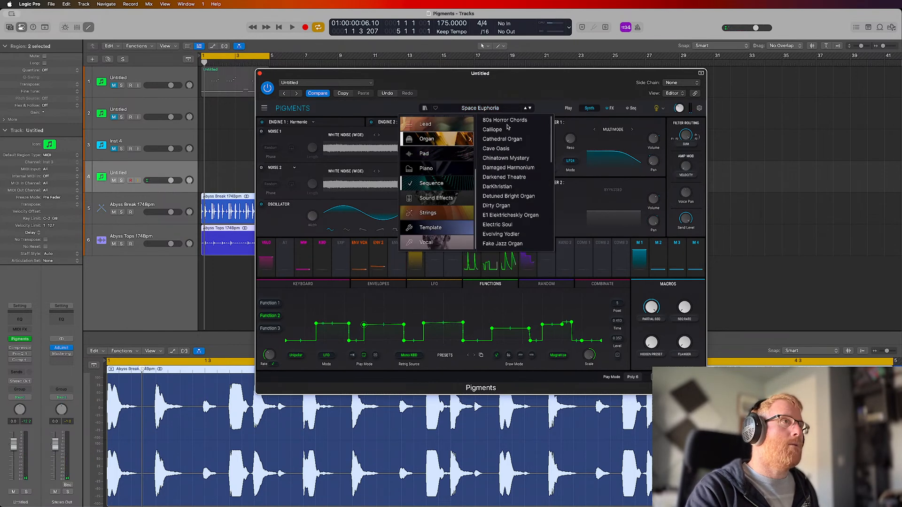
pyautogui.click(507, 120)
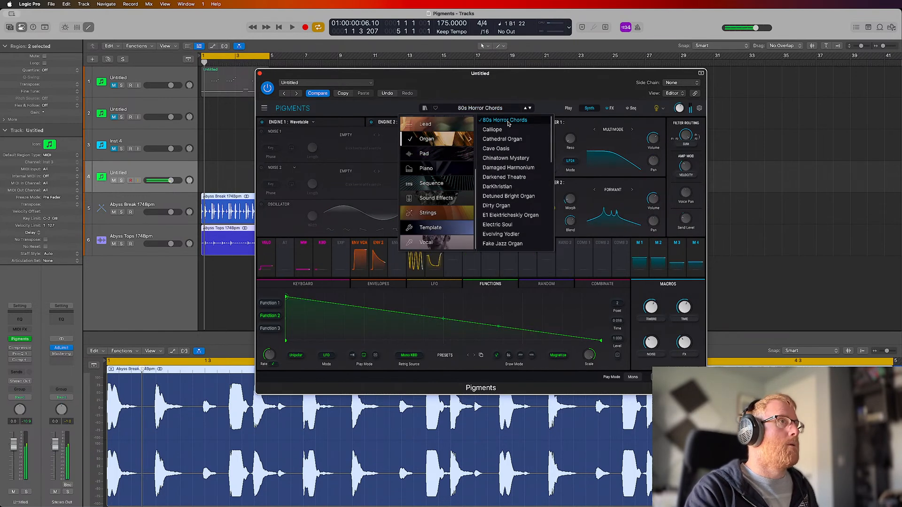
pyautogui.click(543, 103)
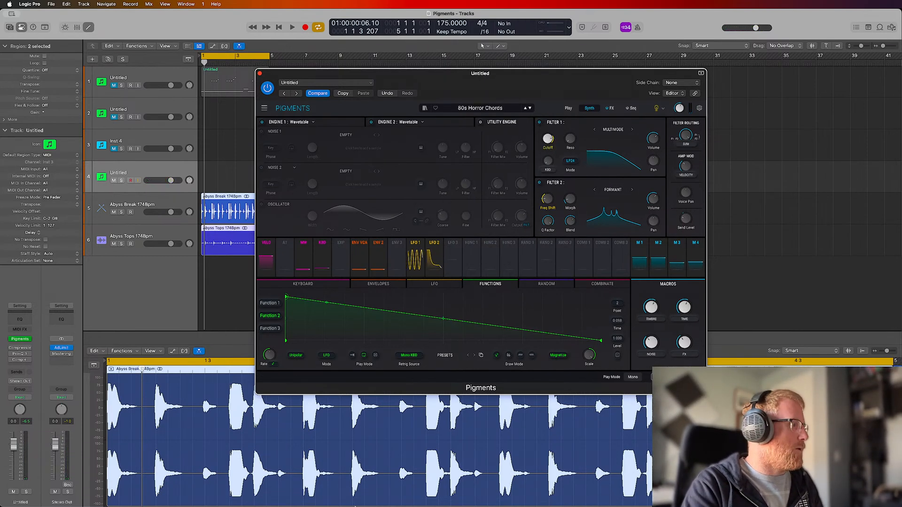
# Step: Browse the AU instrument plug-ins by manufacturer from the Pigments track's instrument slot, leaving the loaded instrument in place
pyautogui.click(328, 491)
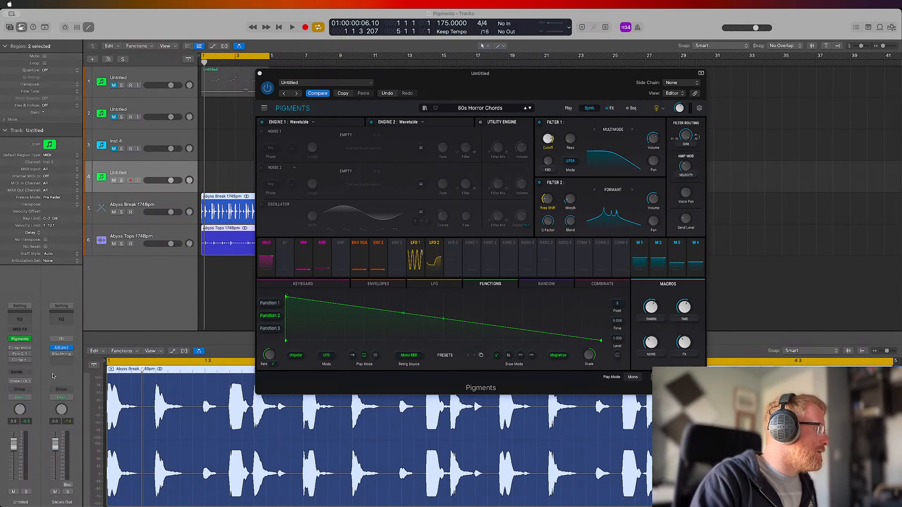
pyautogui.click(52, 376)
pyautogui.click(30, 337)
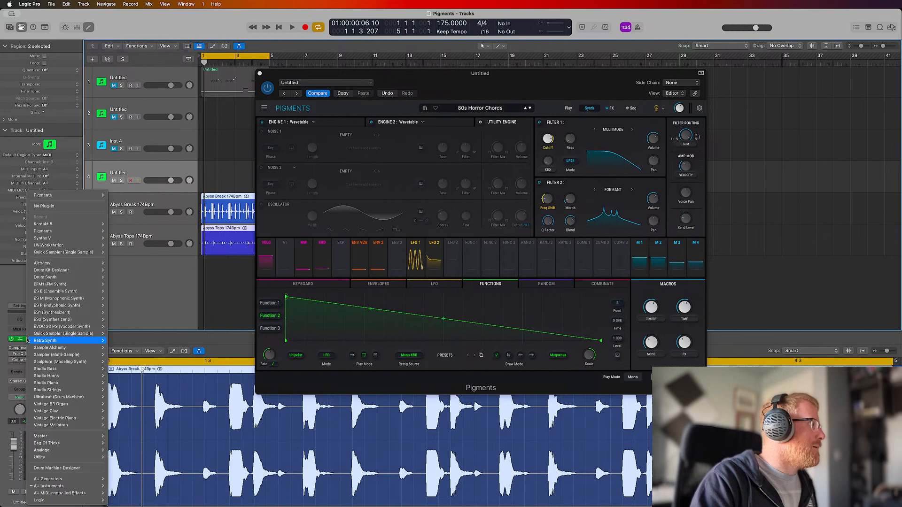
pyautogui.moveTo(57, 490)
pyautogui.moveTo(141, 480)
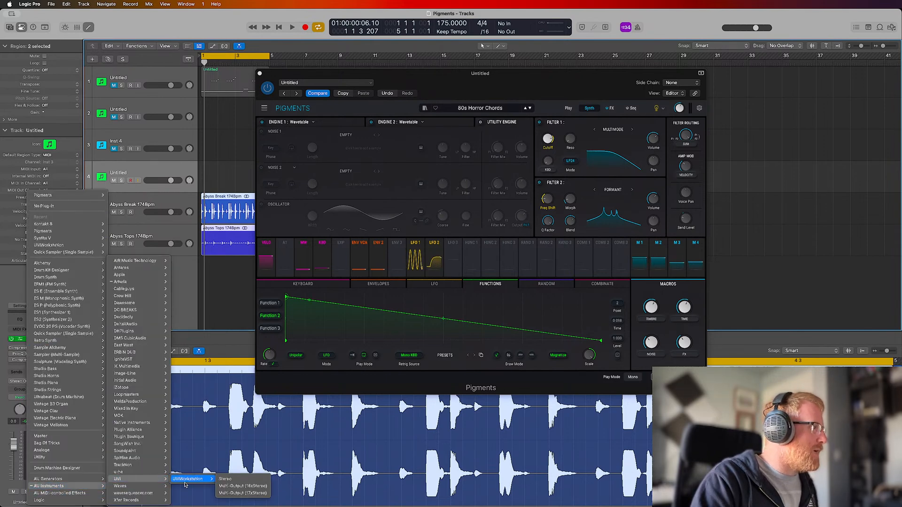
pyautogui.click(183, 291)
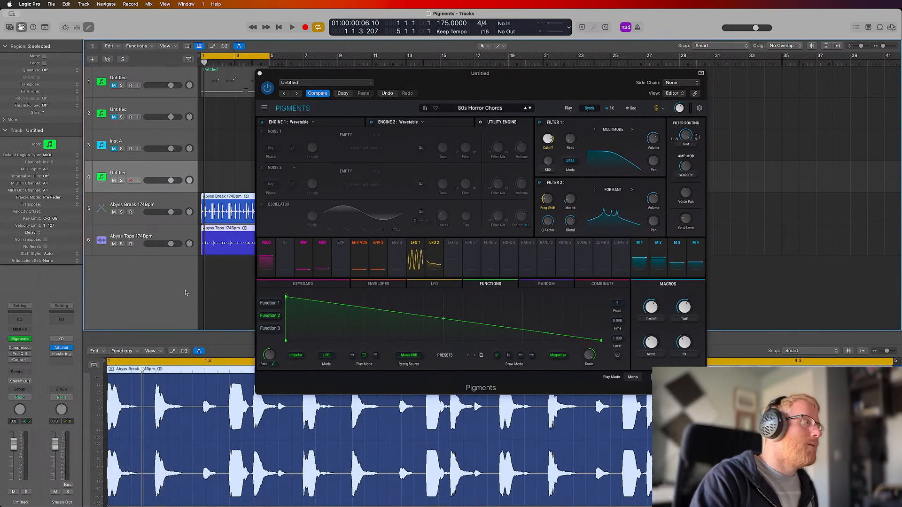
pyautogui.click(28, 339)
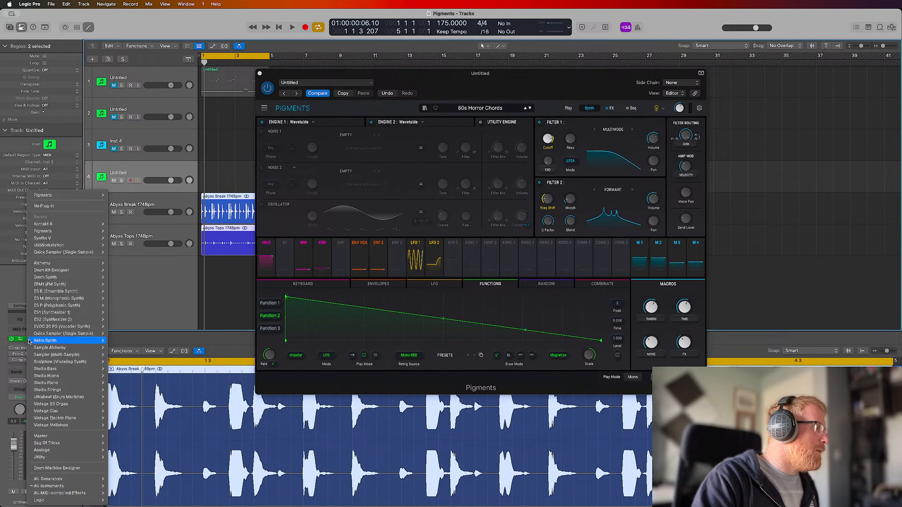
pyautogui.moveTo(61, 487)
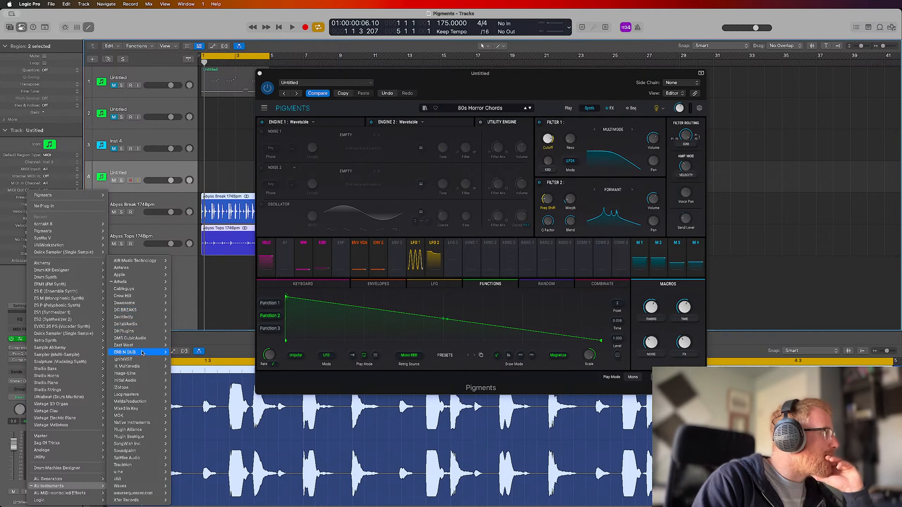
pyautogui.moveTo(143, 354)
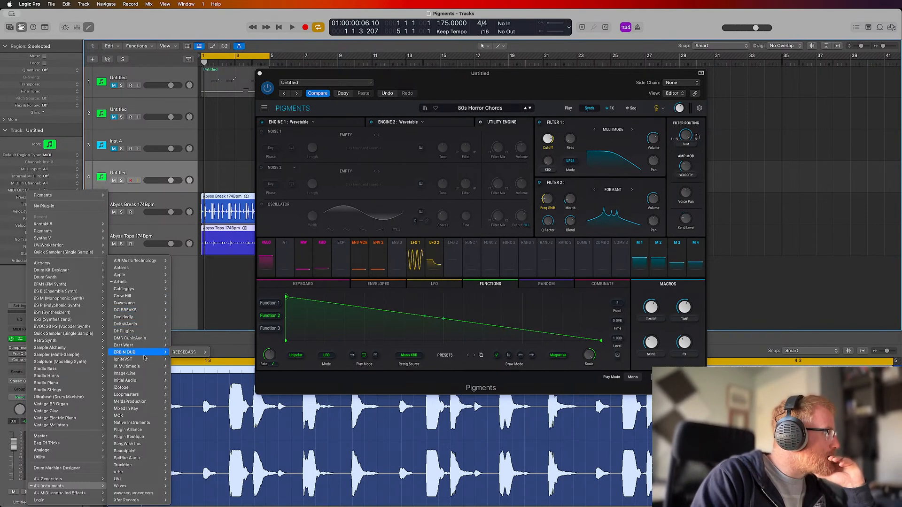
pyautogui.moveTo(150, 447)
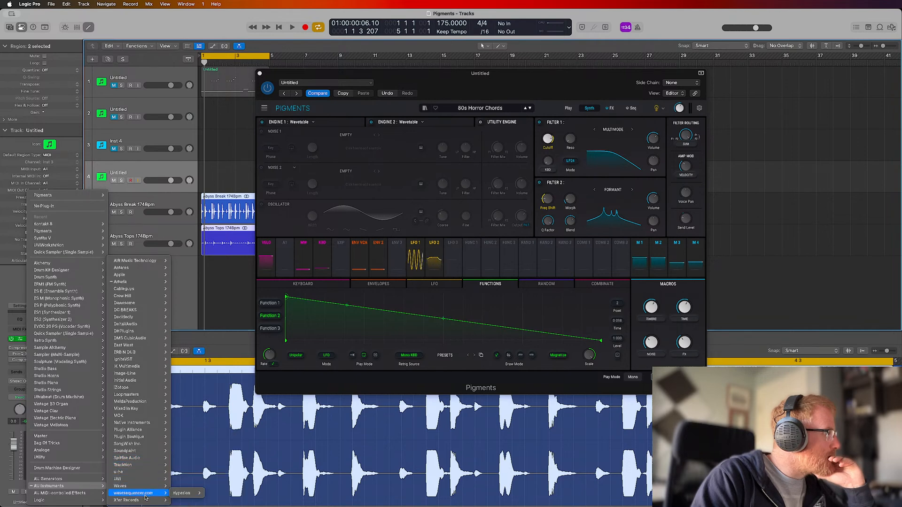
pyautogui.moveTo(145, 499)
pyautogui.click(190, 310)
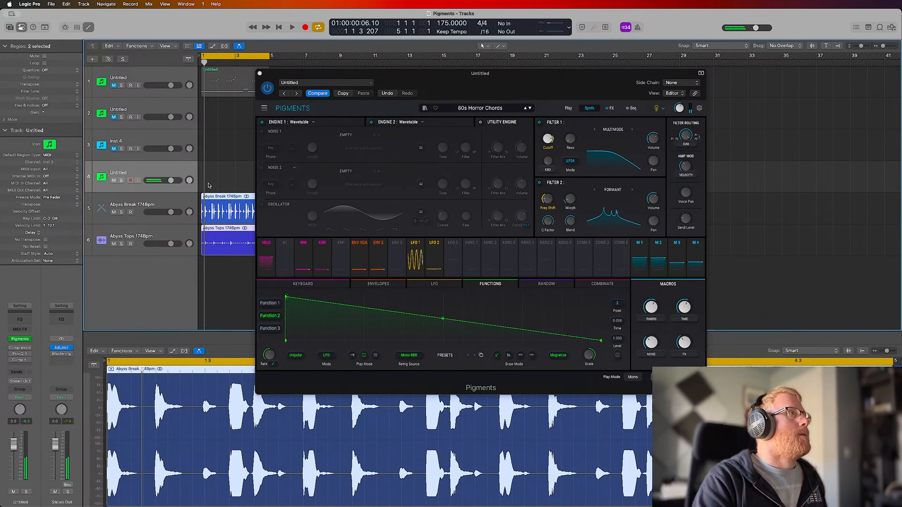
# Step: Set the project tempo to 126 BPM and the cycle range to bars 23 to 31
pyautogui.doubleClick(443, 24)
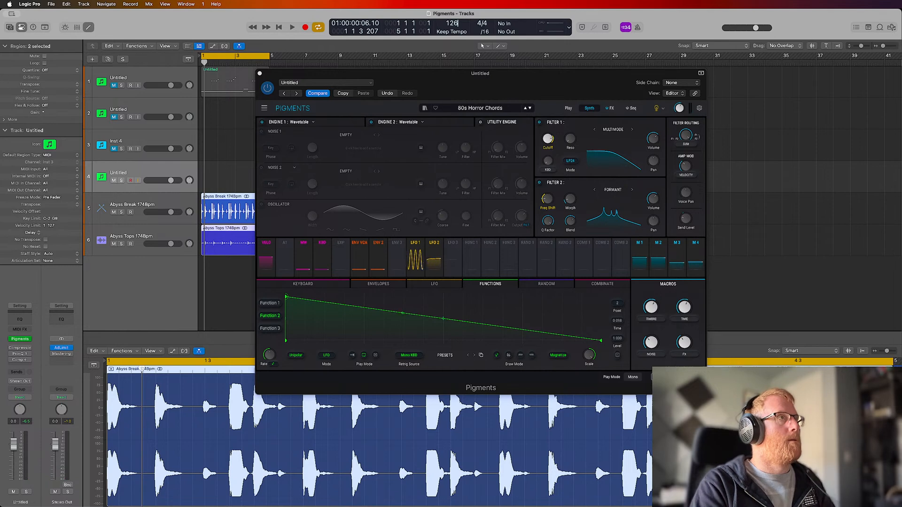
pyautogui.press('Return')
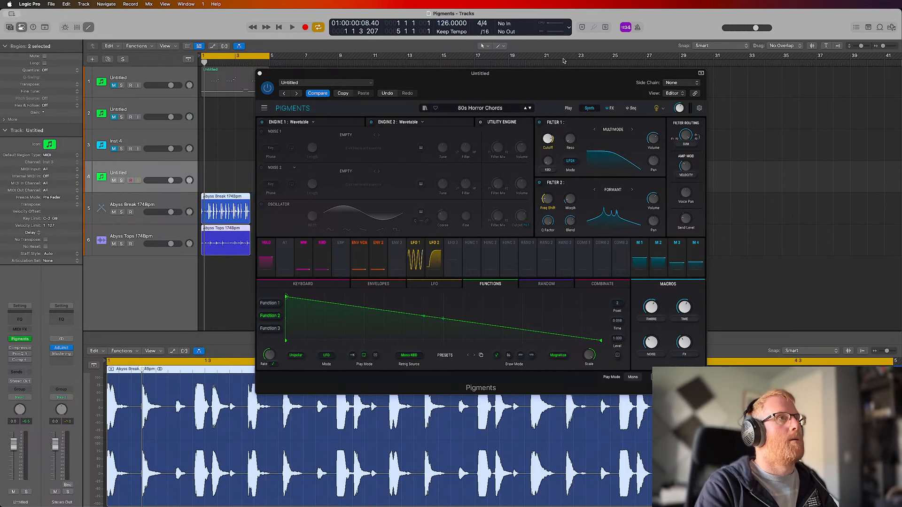
pyautogui.moveTo(578, 59); pyautogui.dragTo(714, 59)
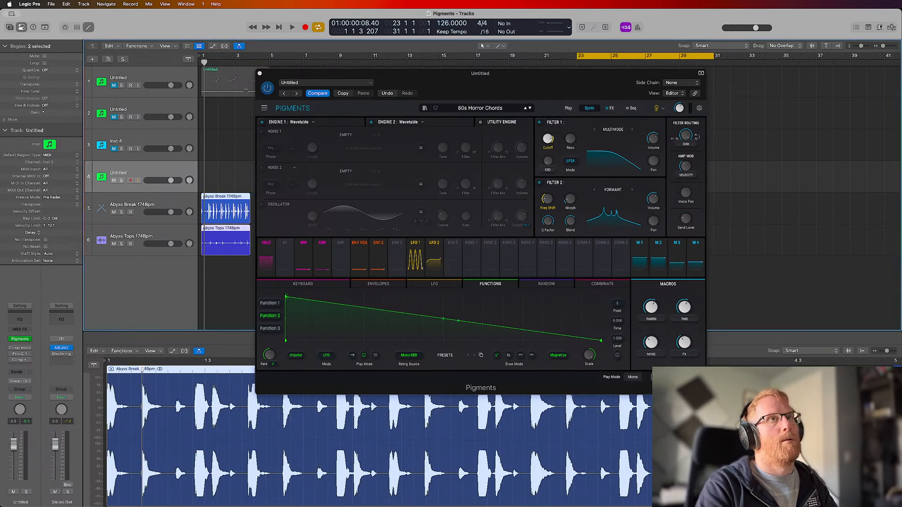
# Step: Open the loop browser and filter it to All Drums in the Deep House genre
pyautogui.click(880, 27)
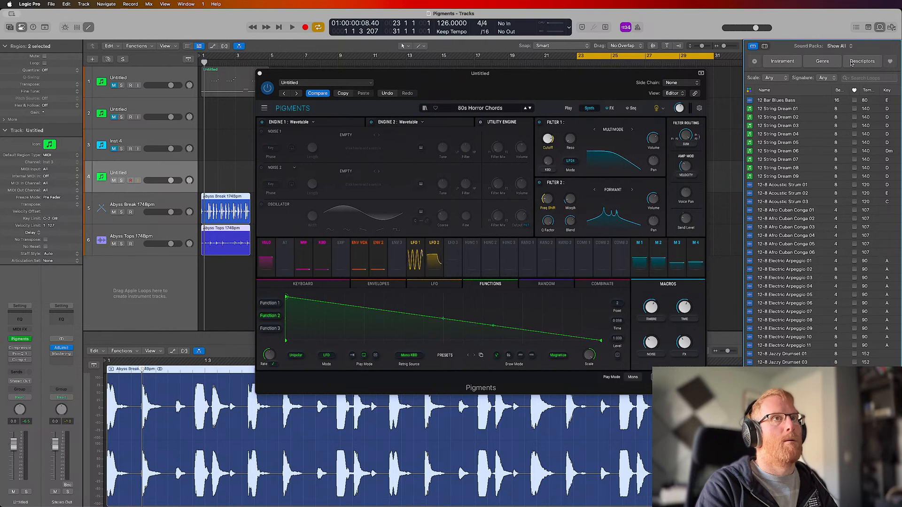
pyautogui.click(794, 60)
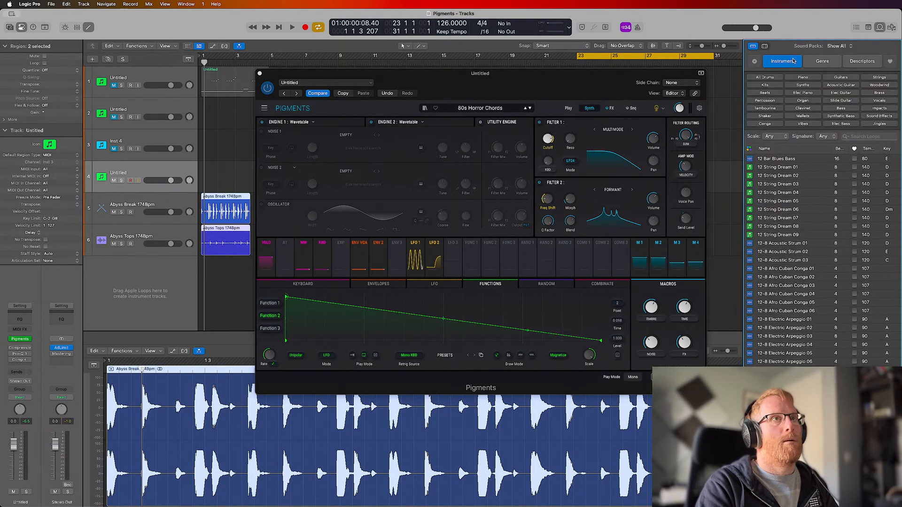
pyautogui.click(765, 78)
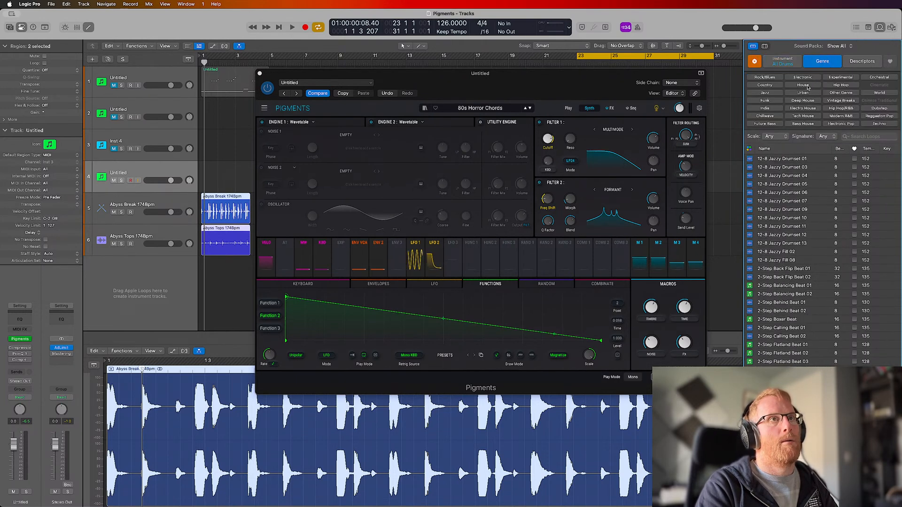
pyautogui.click(804, 100)
# Step: Audition several Deep House drum loops, from 4th Dimension Beat 01 through the Boxy Topper and Casual Percussion loops
pyautogui.click(778, 161)
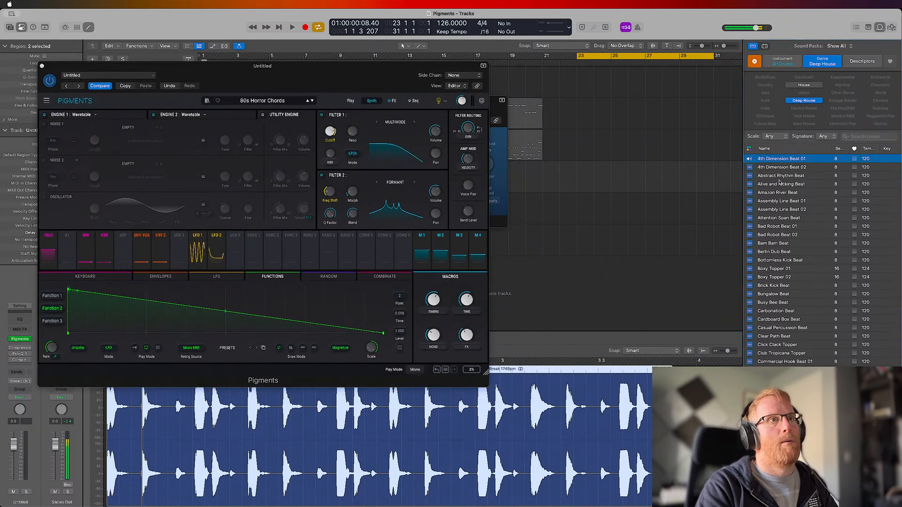
pyautogui.click(782, 176)
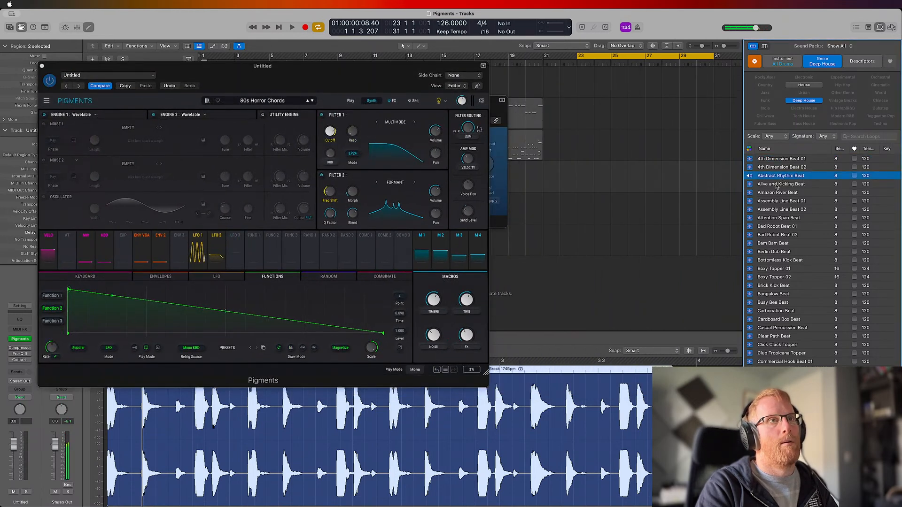
pyautogui.click(779, 210)
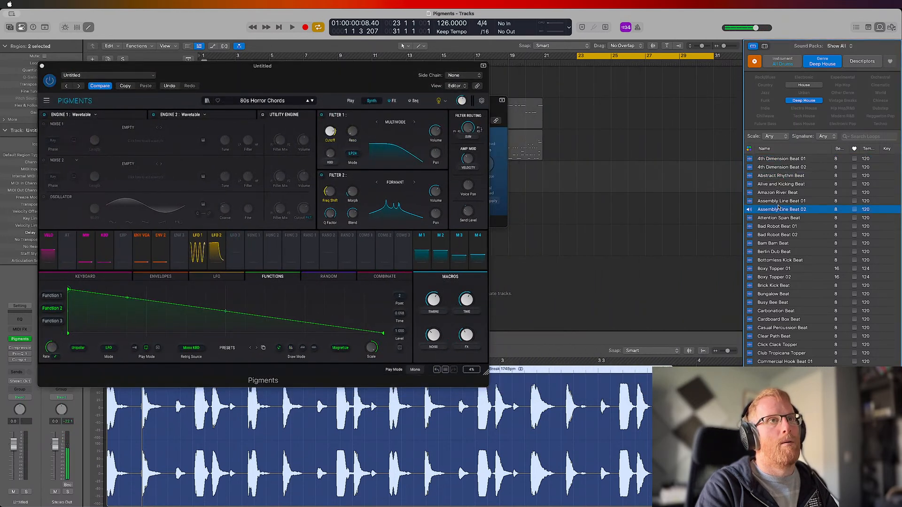
pyautogui.click(771, 270)
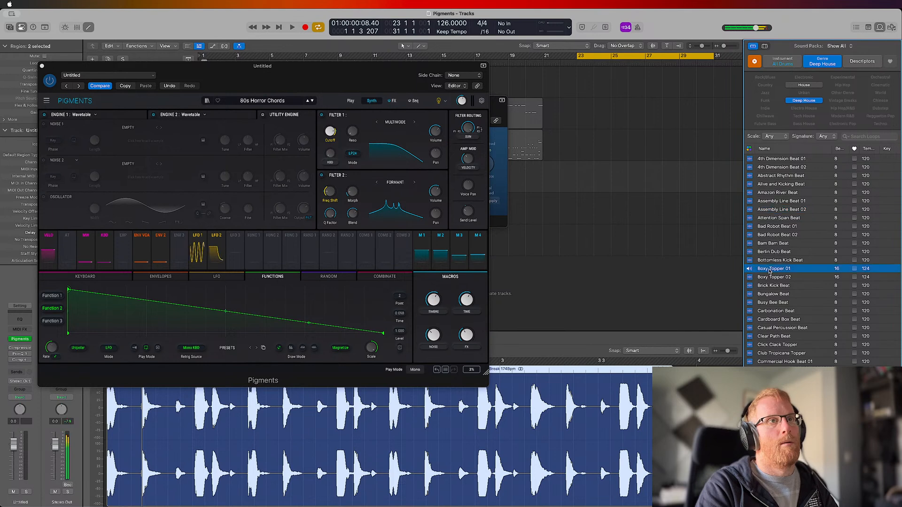
pyautogui.click(771, 329)
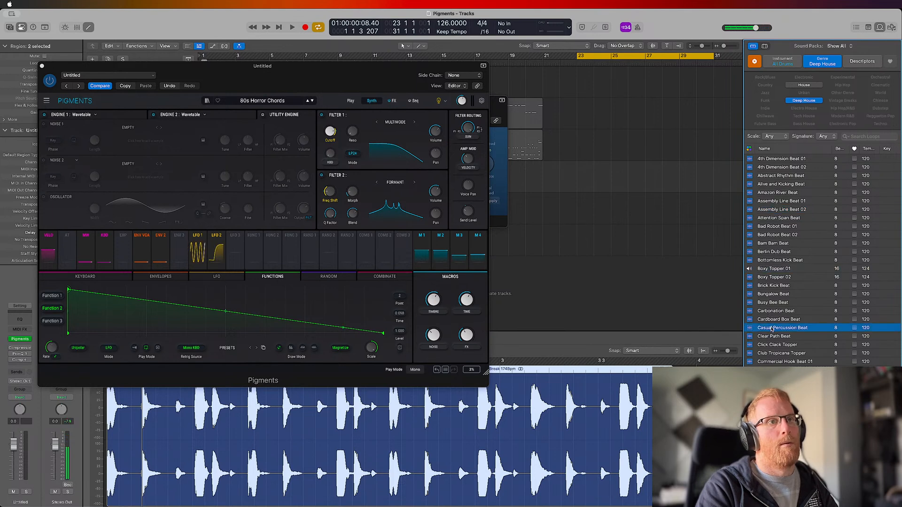
pyautogui.click(769, 294)
pyautogui.click(772, 278)
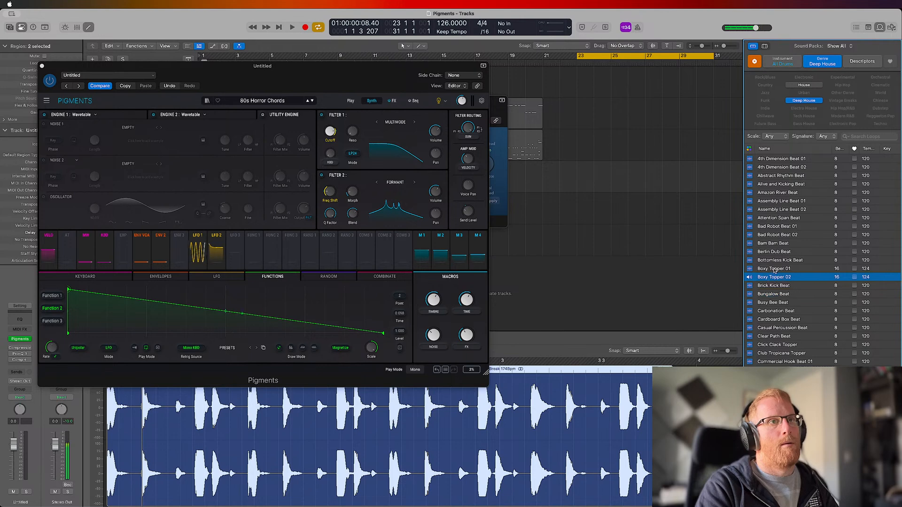
# Step: Add the Boxy Topper 01 loop on its own track across bars 23 to 31 and play the cycle
pyautogui.click(774, 269)
pyautogui.moveTo(774, 269); pyautogui.dragTo(683, 267)
pyautogui.press('space')
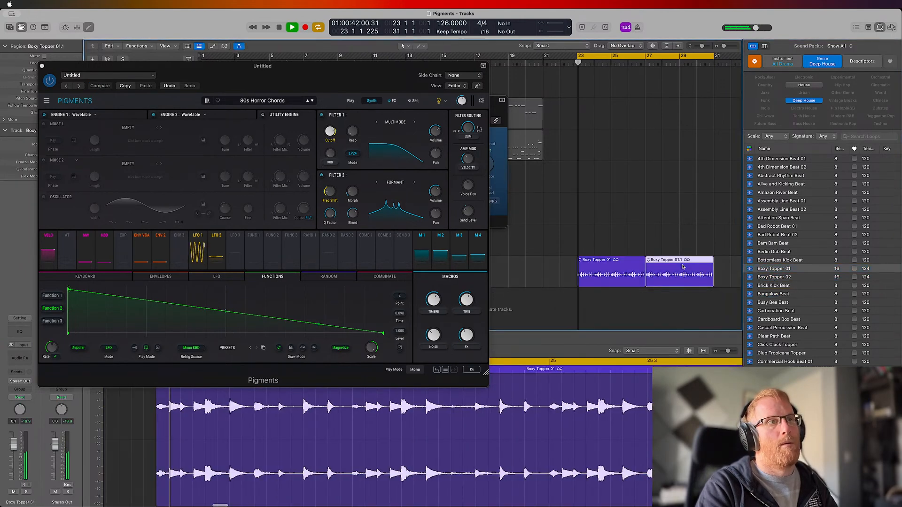
# Step: Audition more drum loops over the playing topper, and add Deep and Dark Beat on a new track across bars 23 to 31
pyautogui.scroll(-4, 780, 329)
pyautogui.click(782, 322)
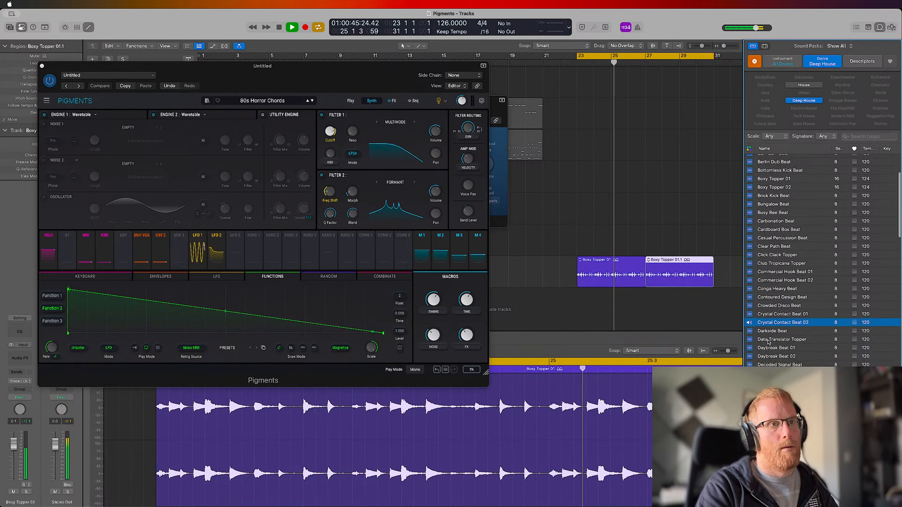
pyautogui.click(771, 356)
pyautogui.scroll(-1, 774, 325)
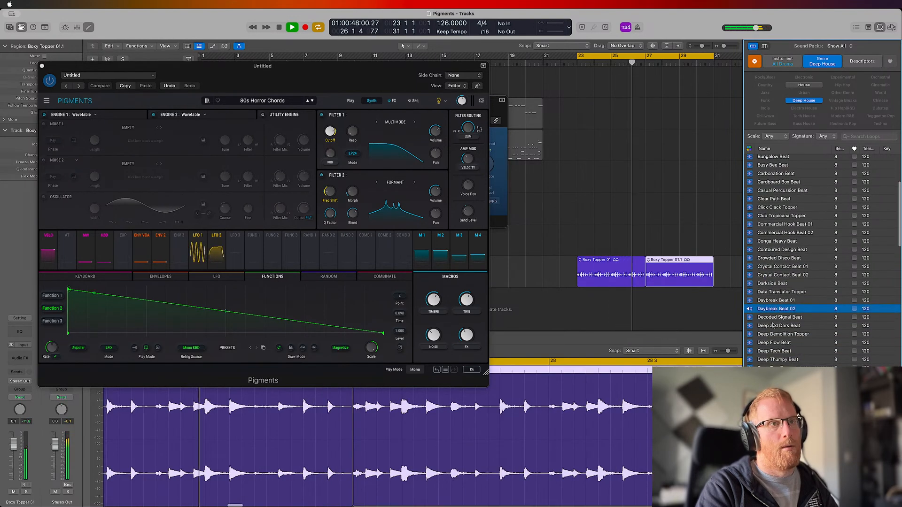
pyautogui.scroll(-3, 773, 329)
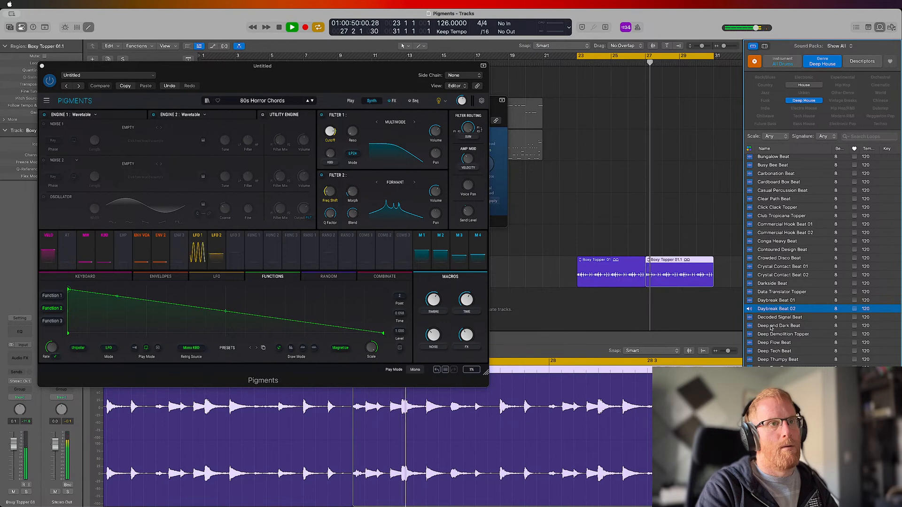
pyautogui.click(772, 326)
pyautogui.moveTo(773, 327); pyautogui.dragTo(713, 309)
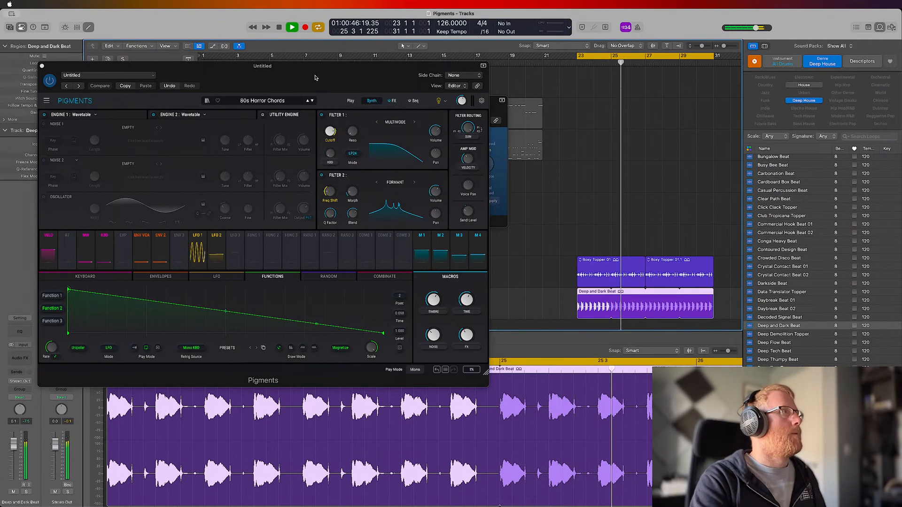
# Step: Select the fourth track and record a two-bar 80s Horror Chords MIDI part starting at bar 23
pyautogui.moveTo(307, 79); pyautogui.dragTo(431, 71)
pyautogui.click(130, 172)
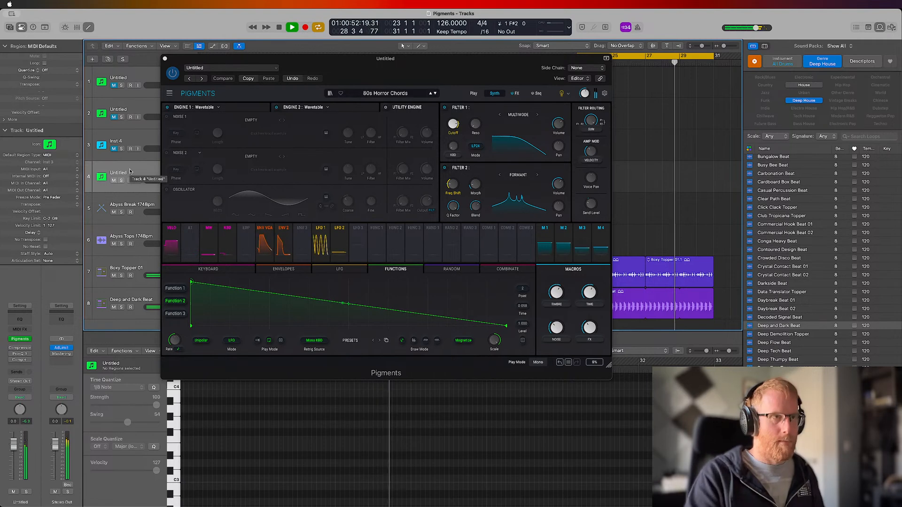
pyautogui.press('space')
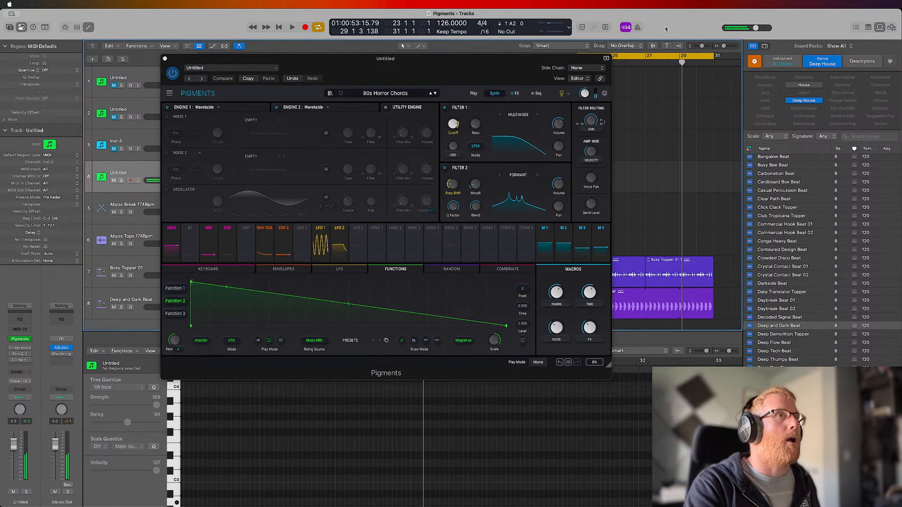
pyautogui.click(305, 28)
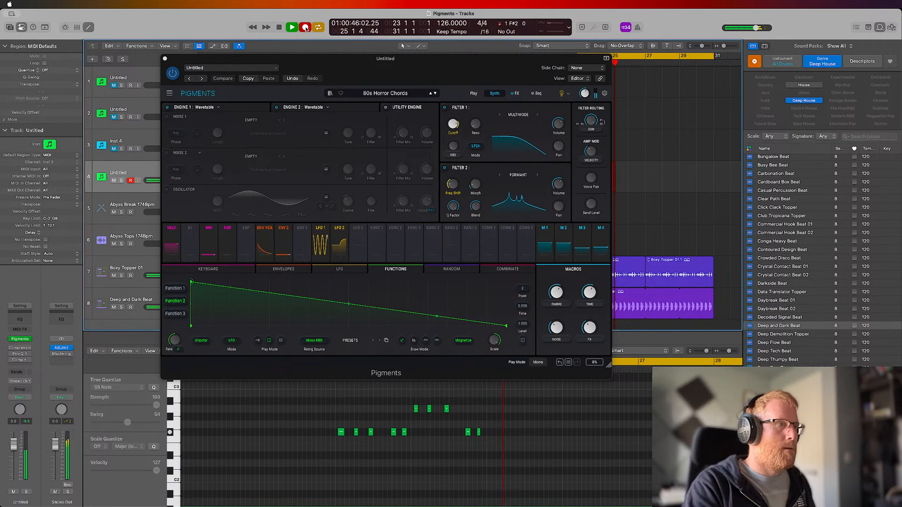
pyautogui.click(305, 27)
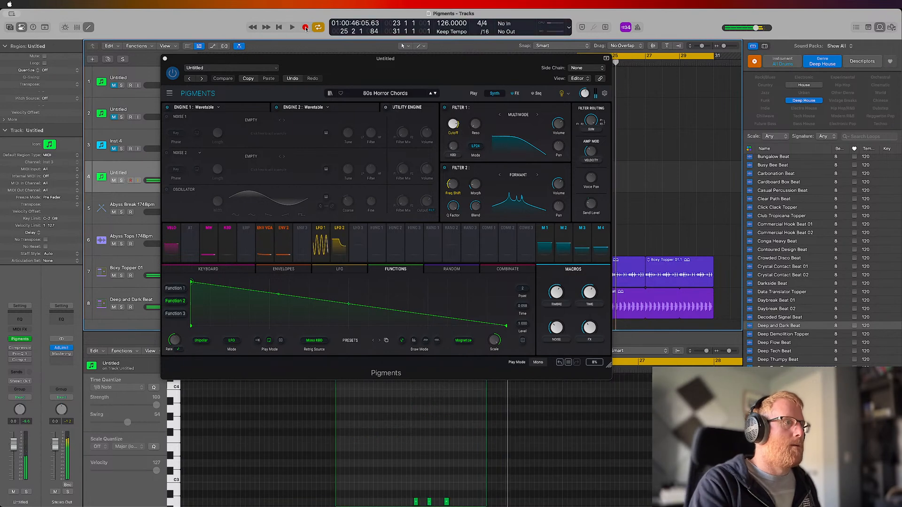
# Step: Quantize the recorded region to 1/8 Note, duplicate it to fill bars 23 to 31, and play it back
pyautogui.click(165, 59)
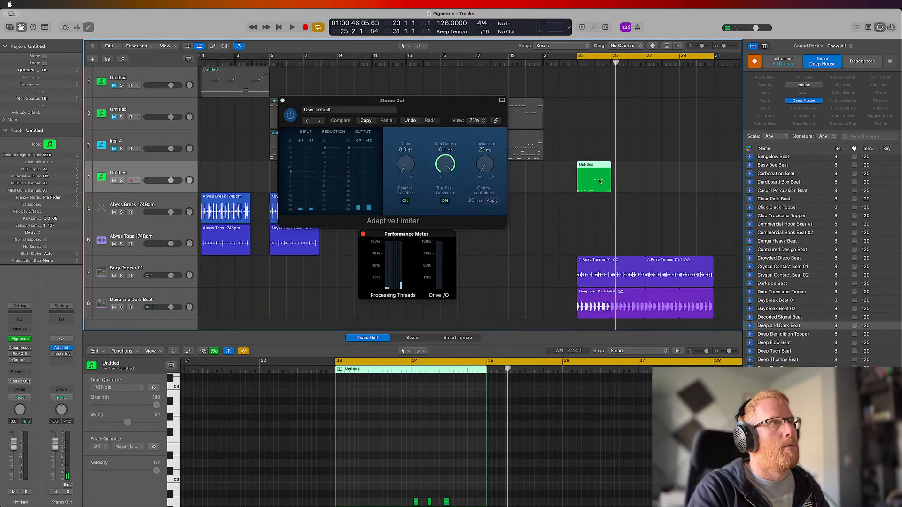
pyautogui.click(53, 71)
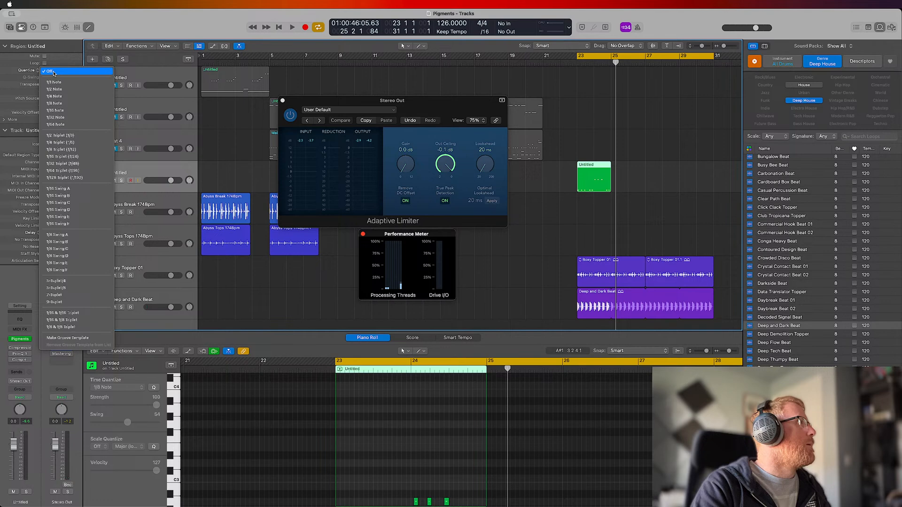
pyautogui.click(66, 104)
pyautogui.moveTo(590, 178); pyautogui.dragTo(653, 176)
pyautogui.keyDown('shift'); pyautogui.click(607, 177); pyautogui.keyUp('shift')
pyautogui.press('space')
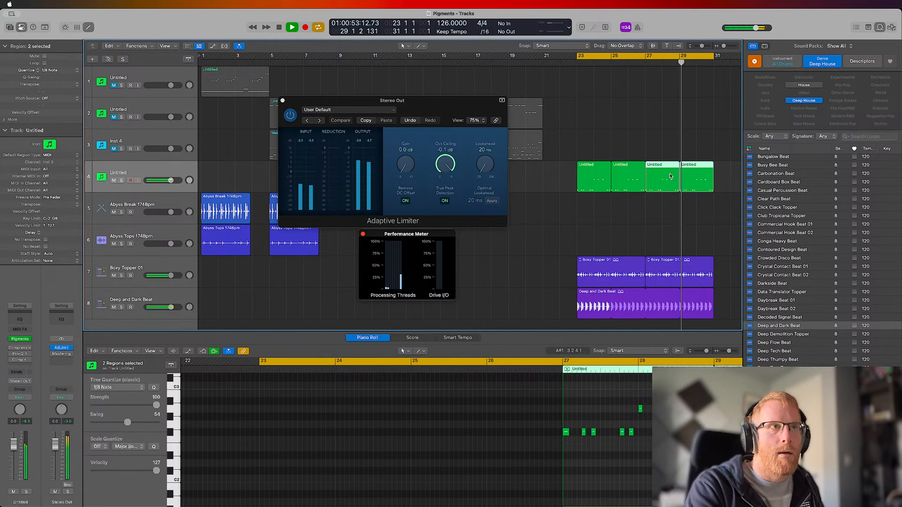
pyautogui.press('space')
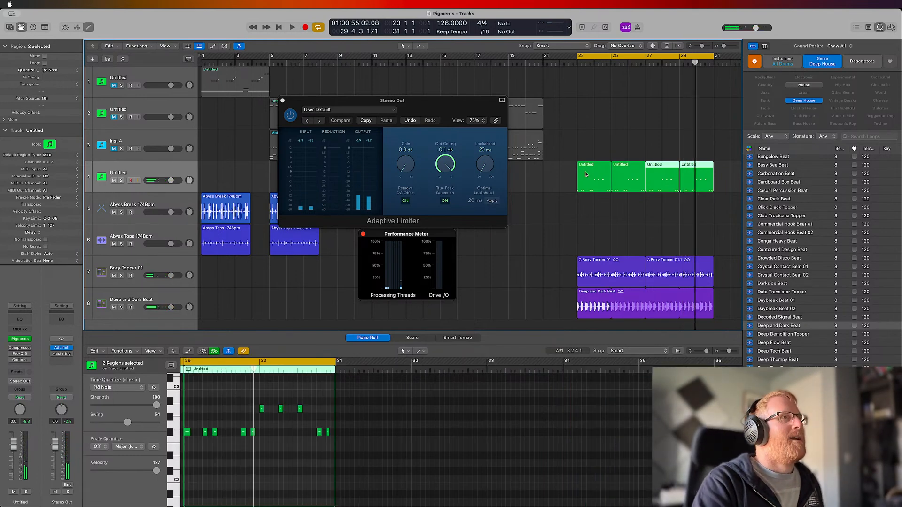
# Step: Swap the Adaptive Limiter window for Pigments and browse AU instruments by manufacturer from its track's instrument slot, keeping Pigments loaded
pyautogui.click(283, 100)
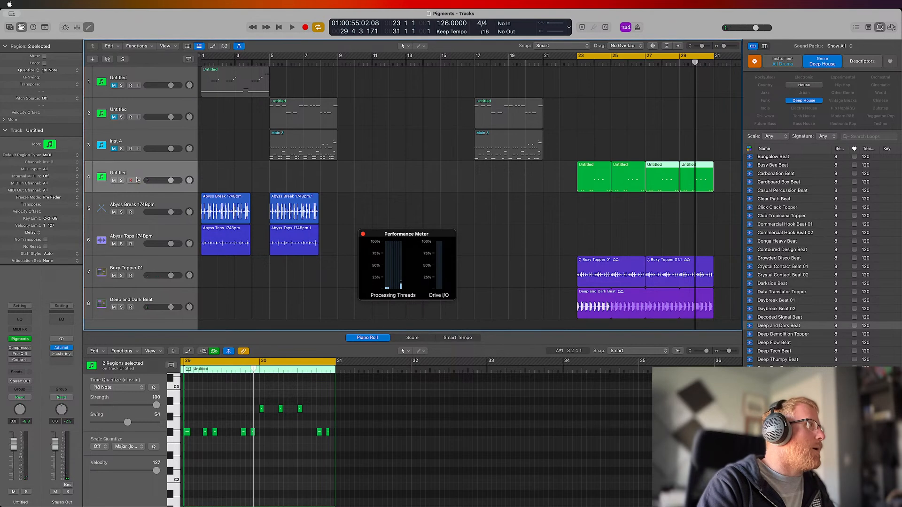
pyautogui.click(19, 339)
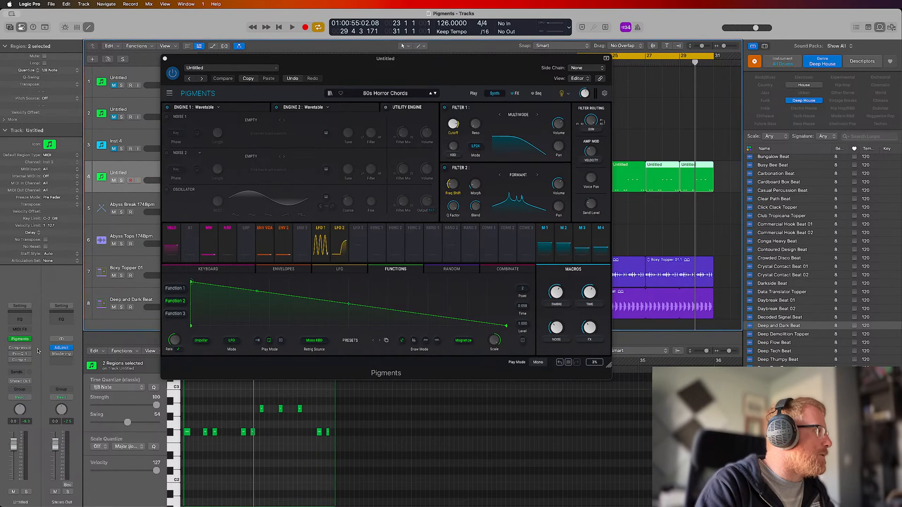
pyautogui.click(23, 339)
pyautogui.moveTo(63, 486)
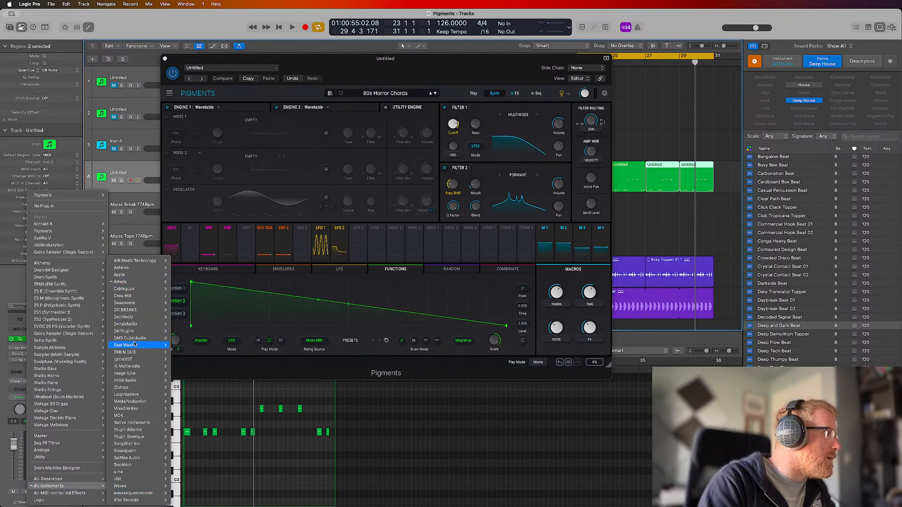
pyautogui.moveTo(134, 345)
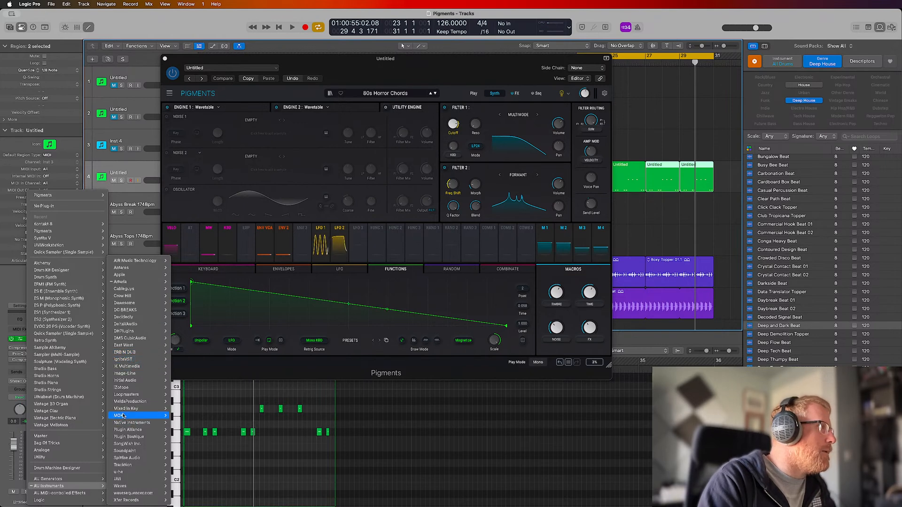
pyautogui.click(369, 434)
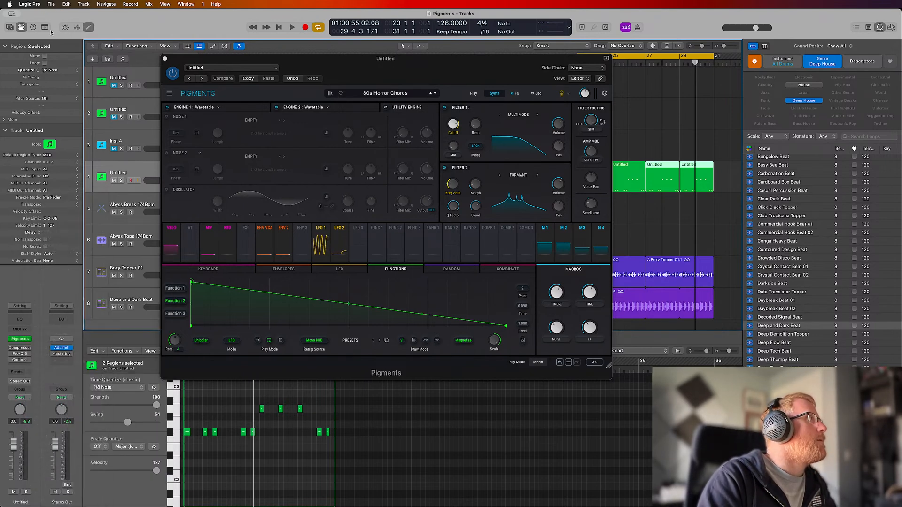
# Step: Search the Plug-in Manager for "phase" and close the manager
pyautogui.click(29, 4)
pyautogui.moveTo(28, 26)
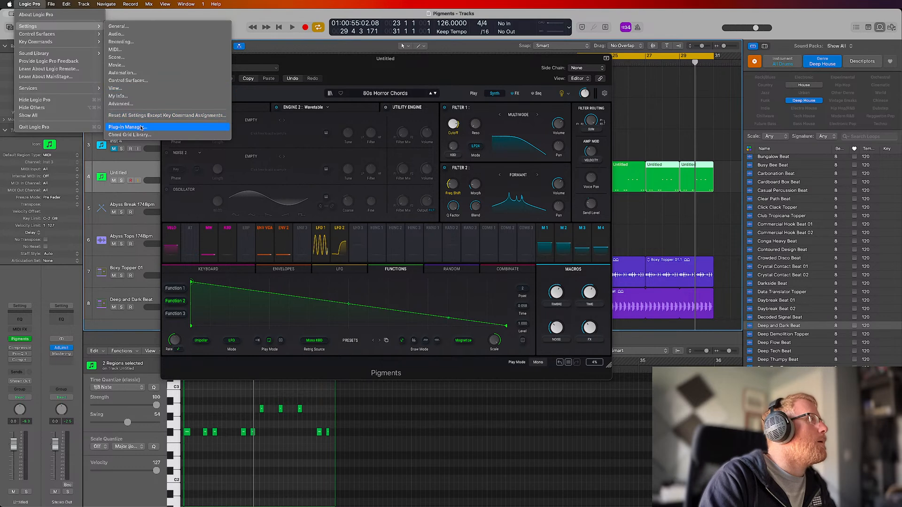
pyautogui.click(126, 127)
pyautogui.click(639, 82)
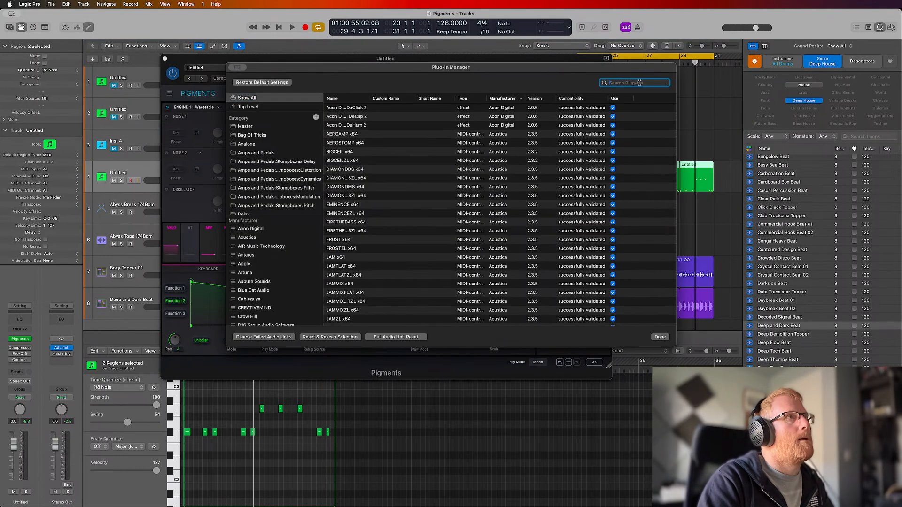
pyautogui.write('phase')
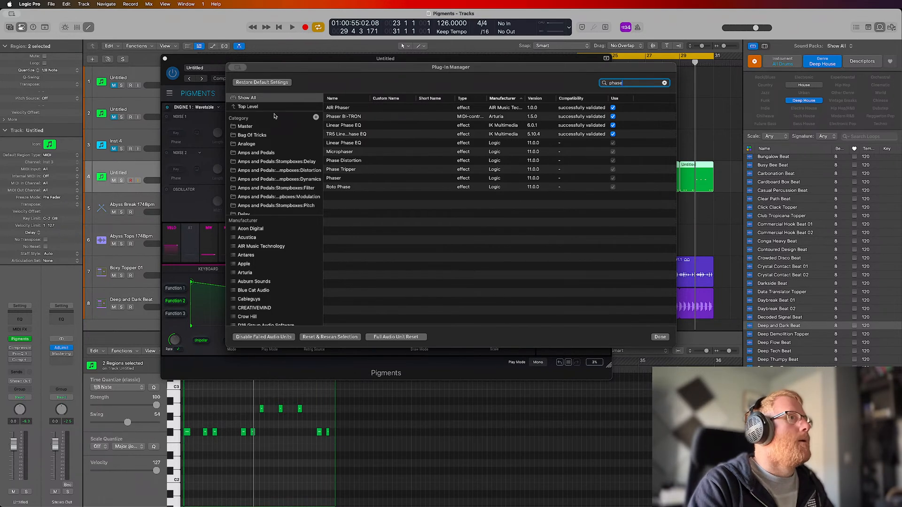
pyautogui.click(233, 68)
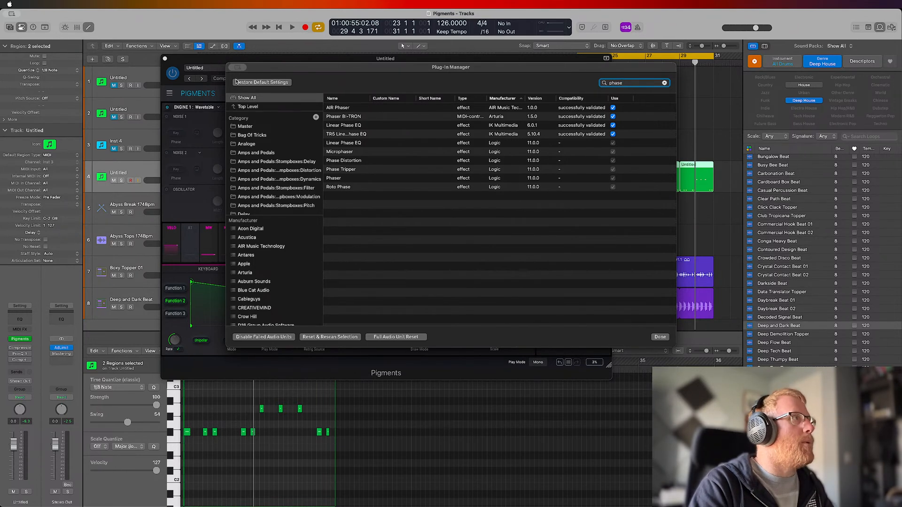
pyautogui.press('super+w')
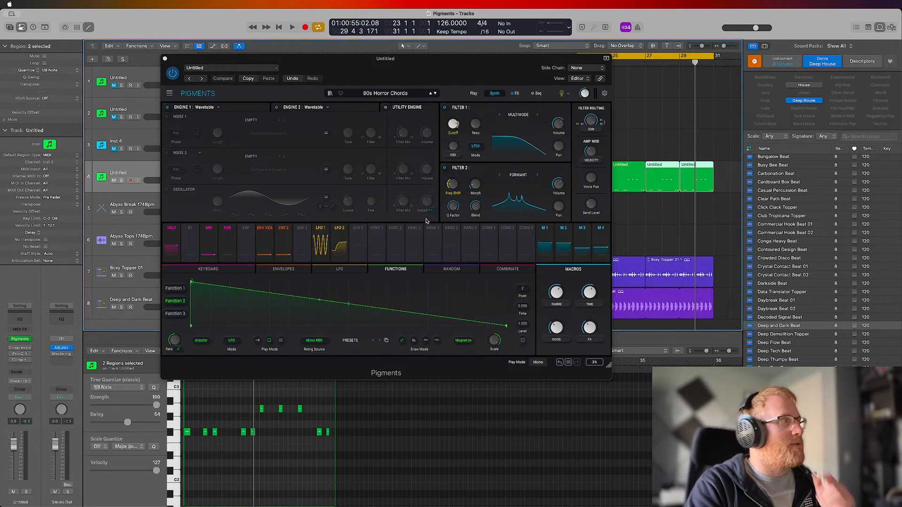
# Step: Move the Pigments window clear of the regions at bars 23 to 31 and play the loop with 80s Horror Chords
pyautogui.click(326, 497)
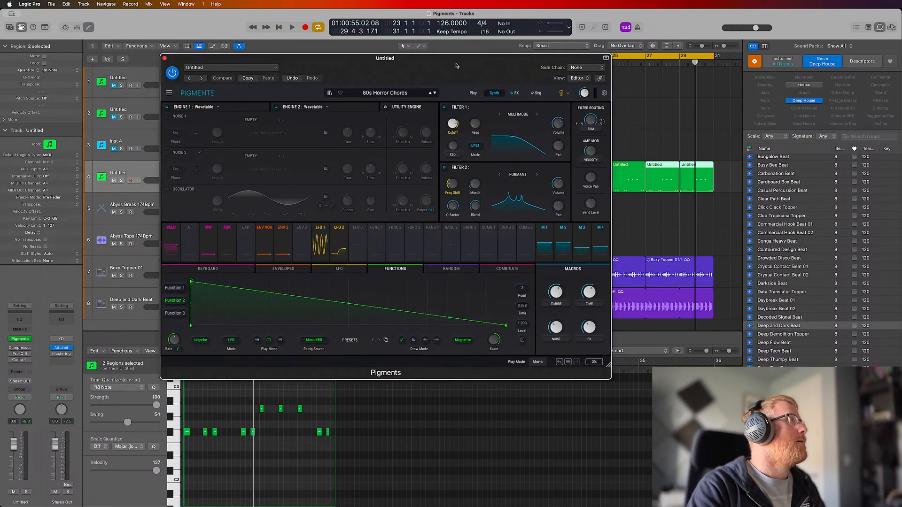
pyautogui.moveTo(450, 67); pyautogui.dragTo(376, 22)
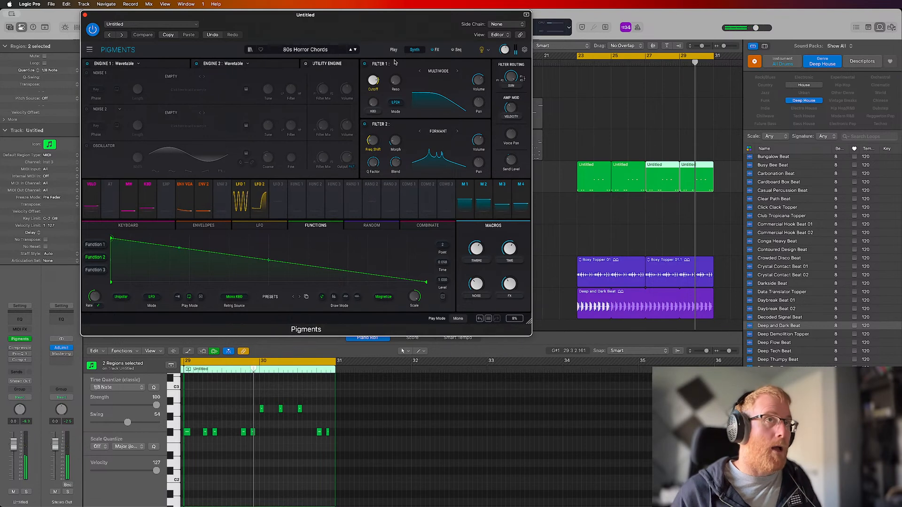
pyautogui.press('space')
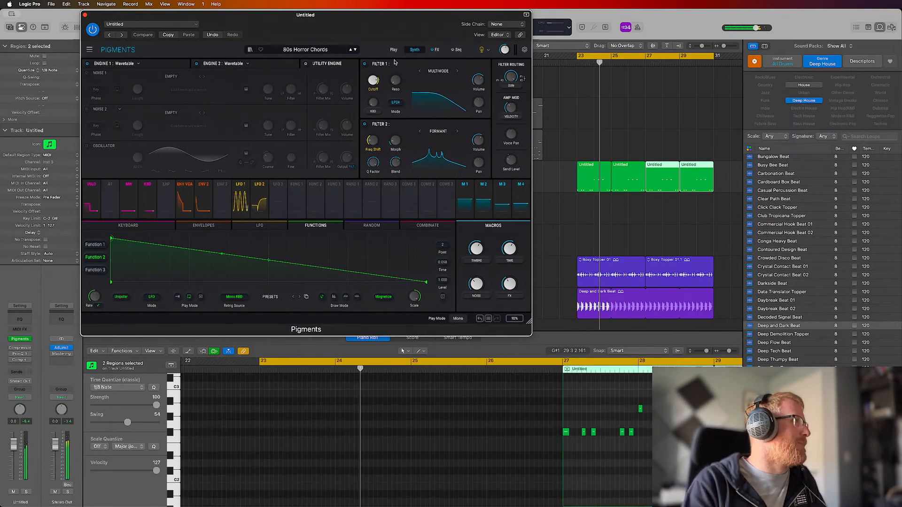
# Step: Audition the presets Calliope, Cathedral Organ, Cave Oasis and Chinatown Mystery in turn, moving the Pigments window clear of the arrangement
pyautogui.click(355, 50)
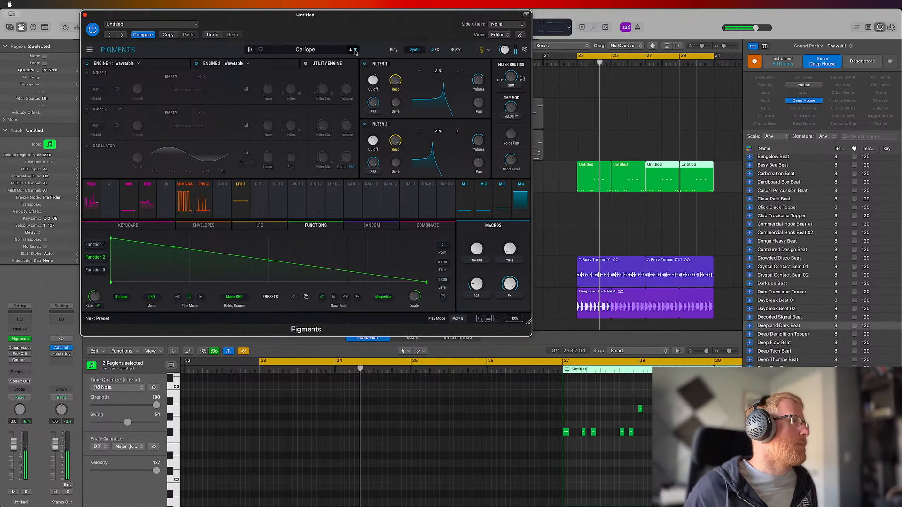
pyautogui.click(355, 51)
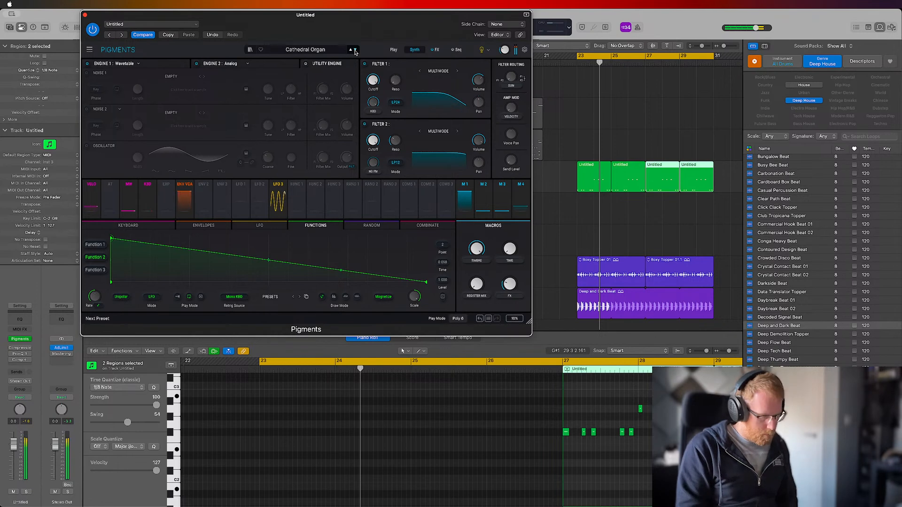
pyautogui.click(355, 50)
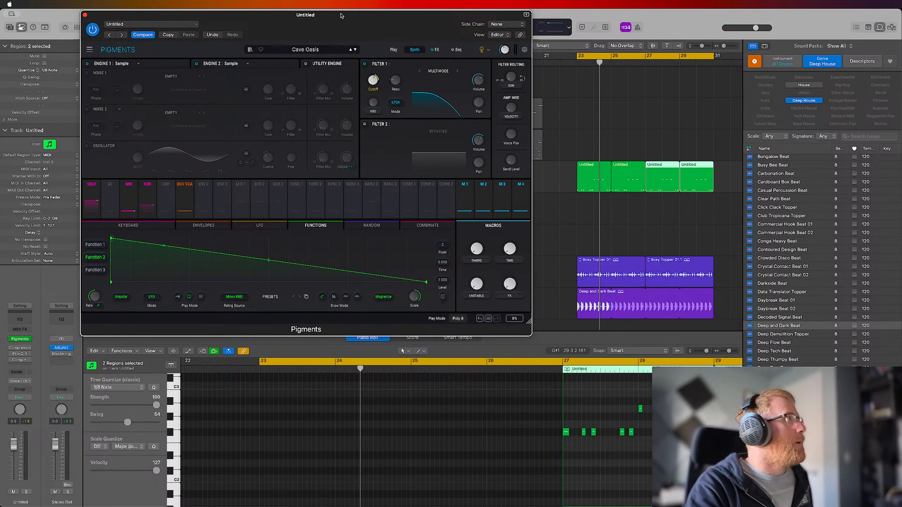
pyautogui.moveTo(339, 17); pyautogui.dragTo(284, 14)
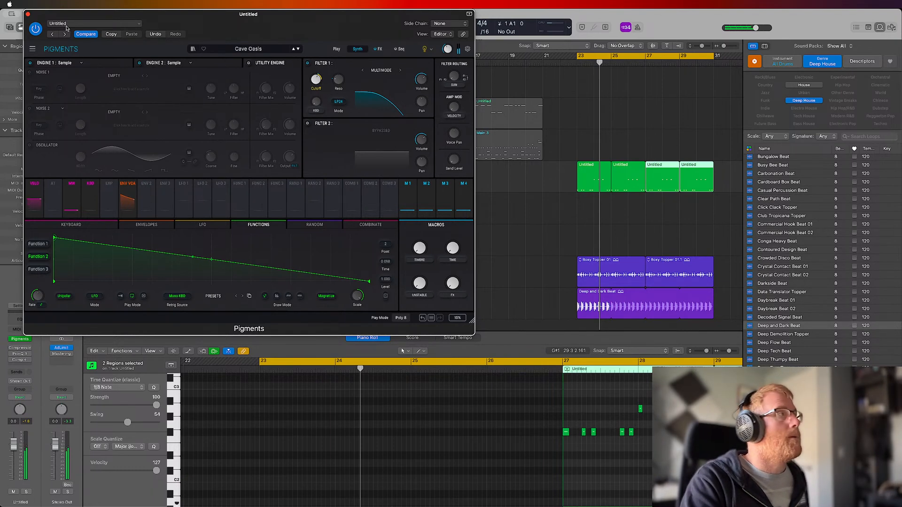
pyautogui.click(297, 49)
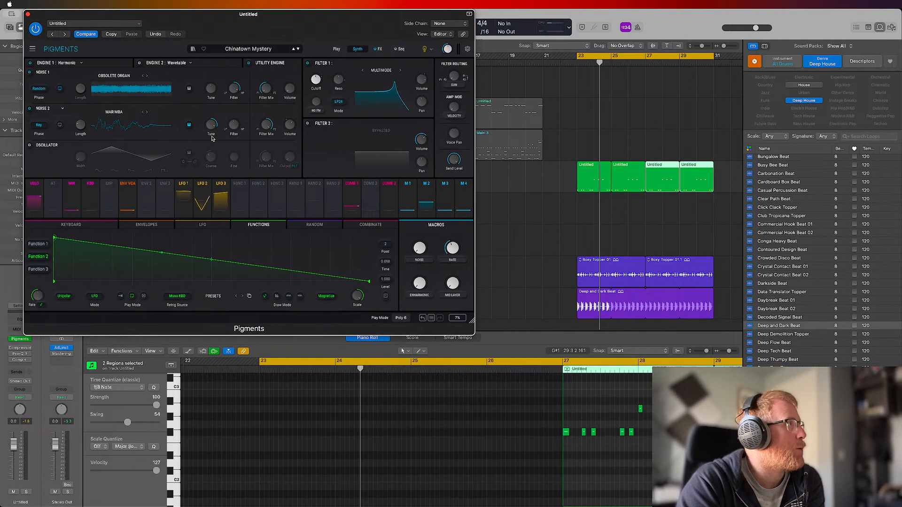
# Step: Show Engine 1's Harmonic settings for Chinatown Mystery and toggle the global bypass of the FX section
pyautogui.click(106, 66)
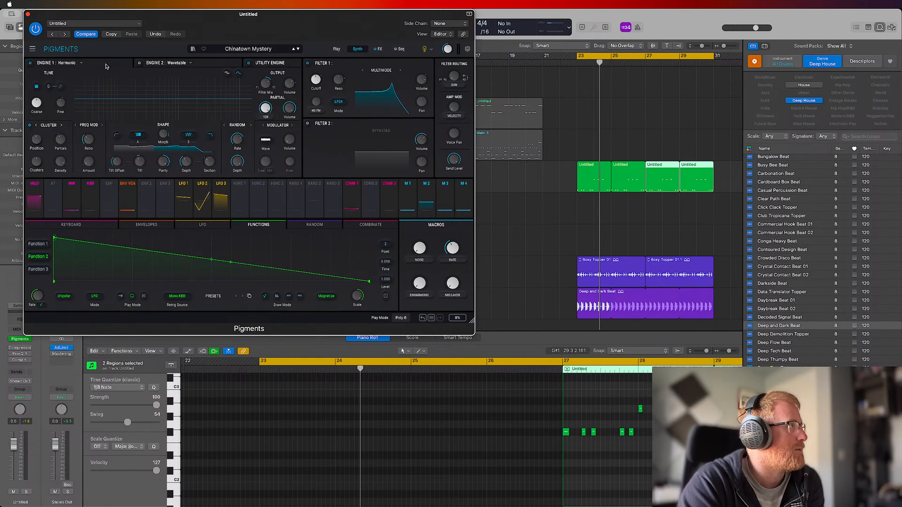
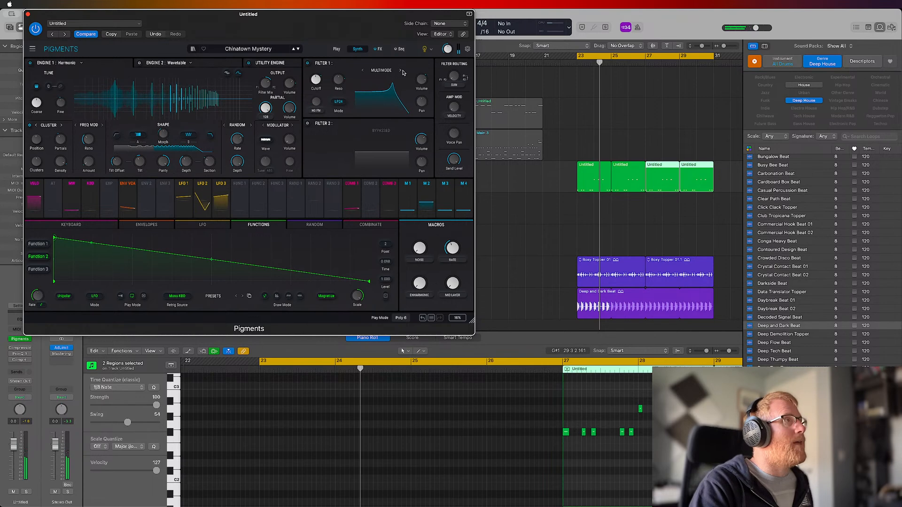
pyautogui.click(376, 50)
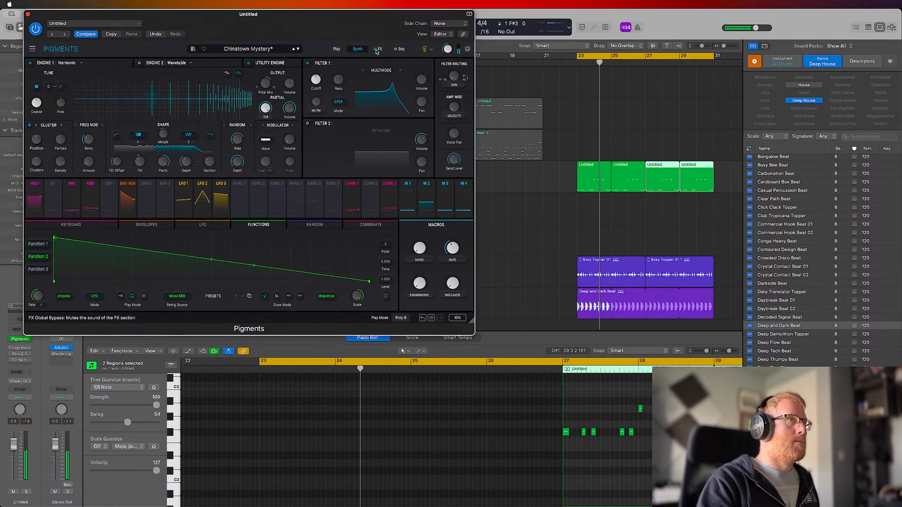
# Step: Move the Pigments window below the transport display and set the project tempo to 97 BPM
pyautogui.moveTo(431, 14); pyautogui.dragTo(420, 42)
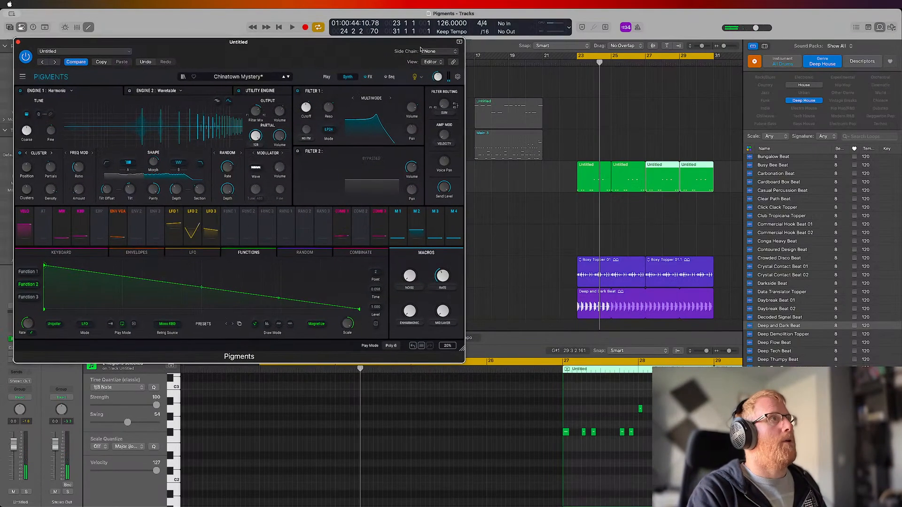
pyautogui.doubleClick(444, 23)
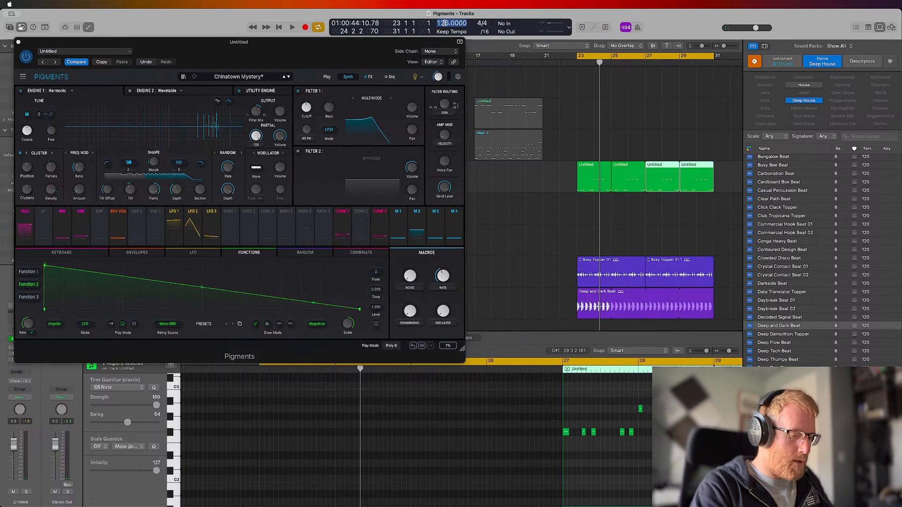
pyautogui.write('97')
pyautogui.press('Return')
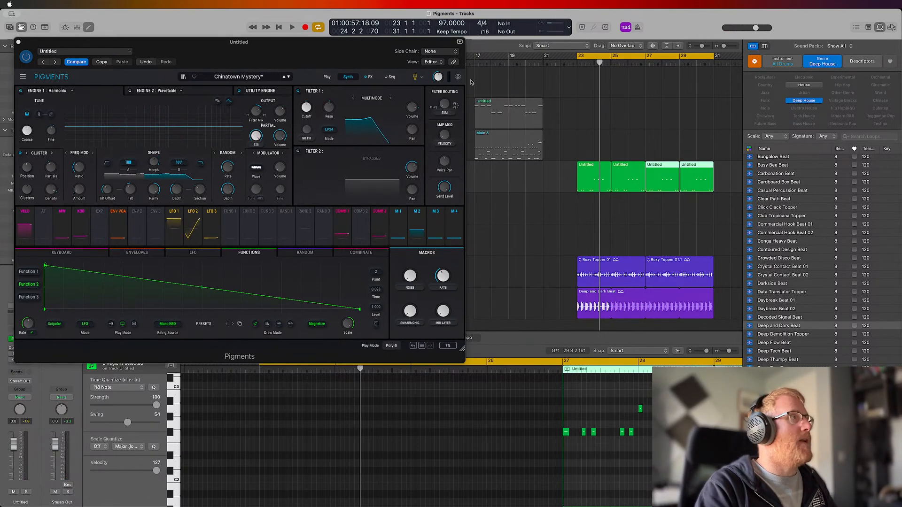
# Step: Move the Main 3 region to bars 31 to 35, set the cycle range to it, and play it with the Inst 4 track soloed
pyautogui.moveTo(358, 59); pyautogui.dragTo(419, 188)
pyautogui.moveTo(492, 142); pyautogui.dragTo(728, 148)
pyautogui.press('cmd+u')
pyautogui.hscroll(5, 729, 148)
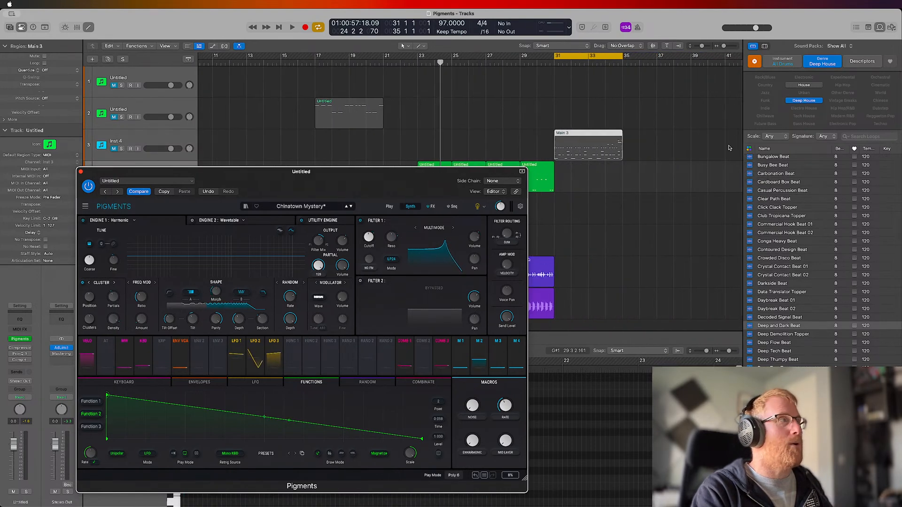
pyautogui.hscroll(3, 730, 148)
pyautogui.click(121, 148)
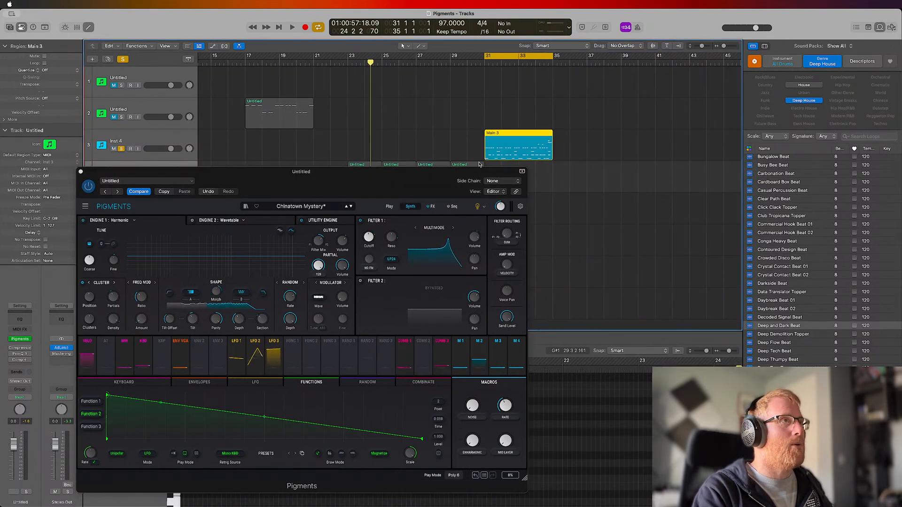
pyautogui.press('space')
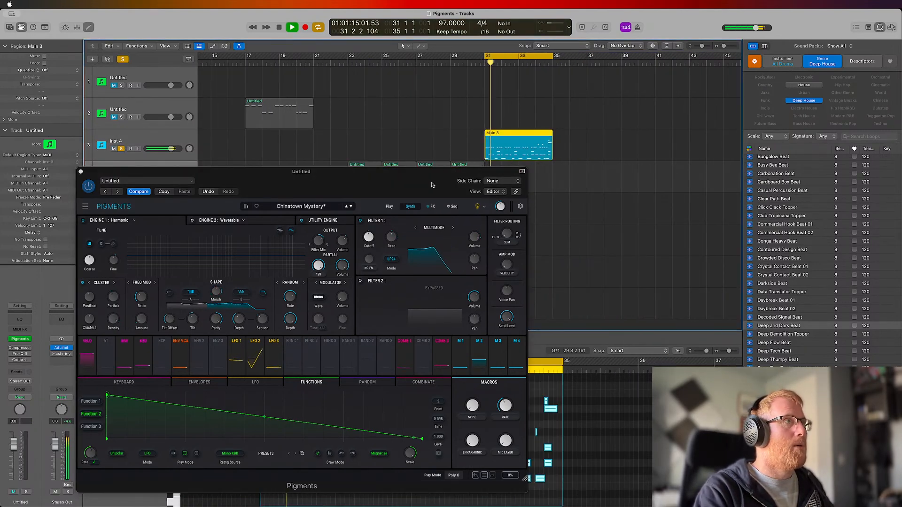
# Step: Move the Pigments window off the track headers, select and solo the Pigments track 4 during playback, and stop the transport
pyautogui.moveTo(433, 184); pyautogui.dragTo(417, 97)
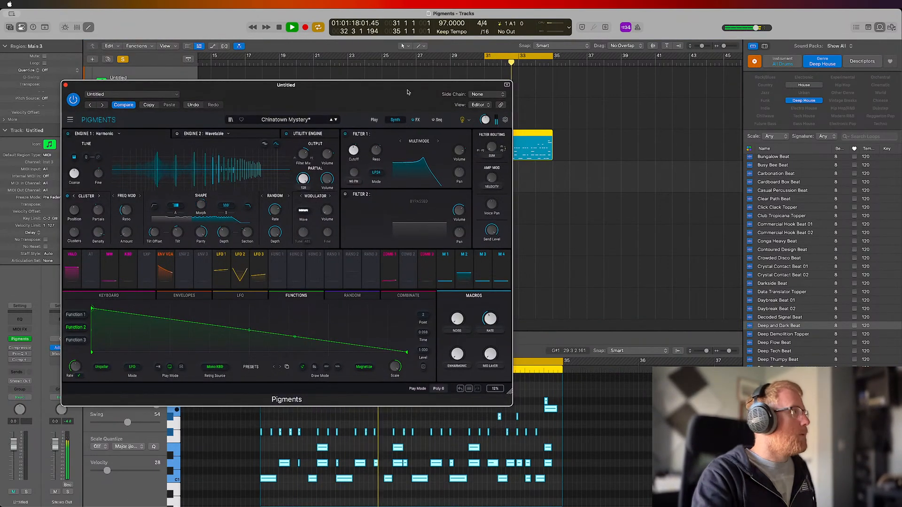
pyautogui.moveTo(408, 93); pyautogui.dragTo(493, 87)
pyautogui.click(116, 173)
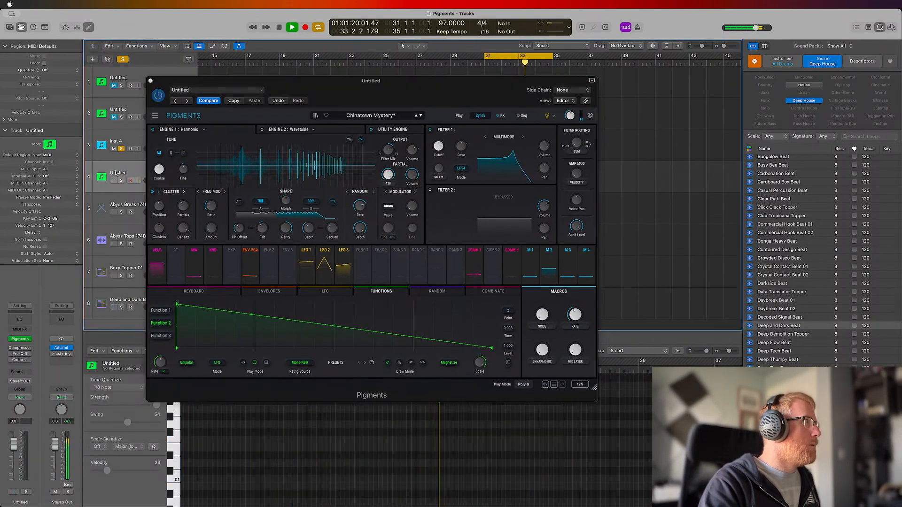
pyautogui.moveTo(311, 87); pyautogui.dragTo(400, 200)
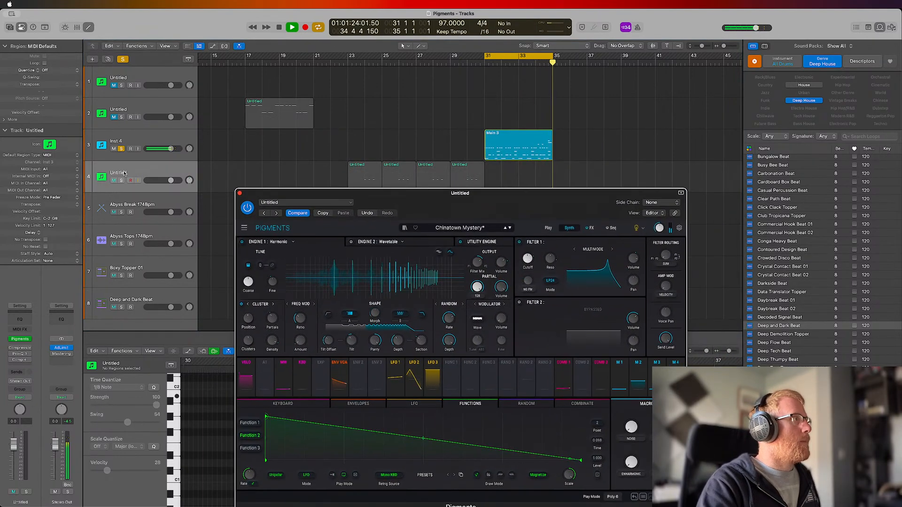
pyautogui.click(121, 181)
pyautogui.moveTo(478, 211); pyautogui.dragTo(355, 131)
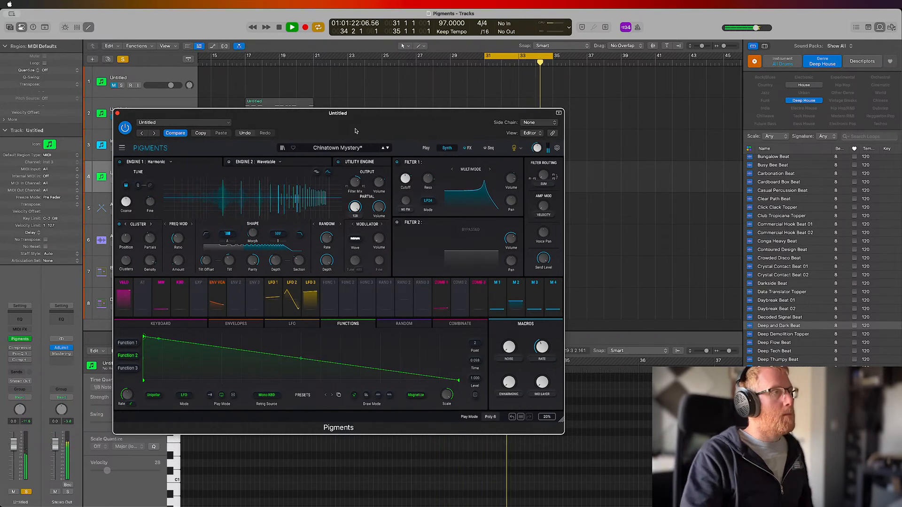
pyautogui.press('space')
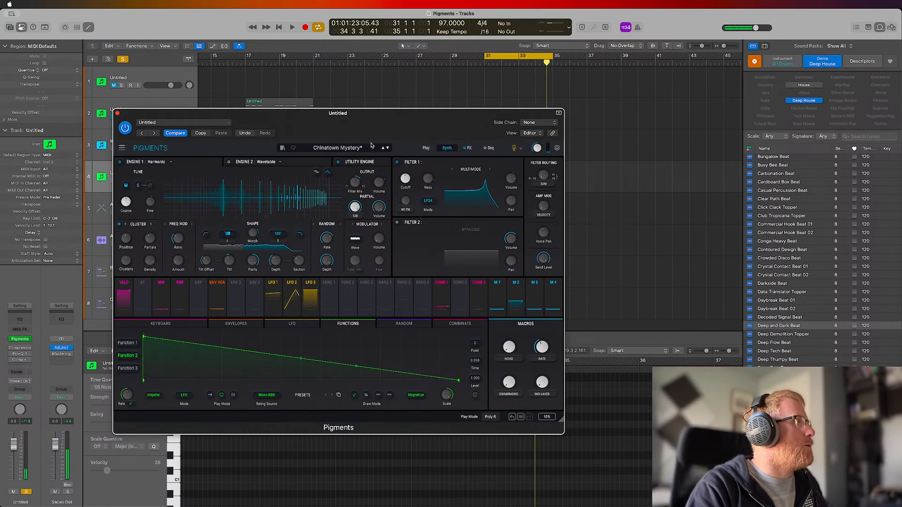
# Step: Adjust Engine 1's Freq Mod ratio, switch its modulation type to Phase Mod, and adjust the ratio again
pyautogui.moveTo(374, 121); pyautogui.dragTo(362, 115)
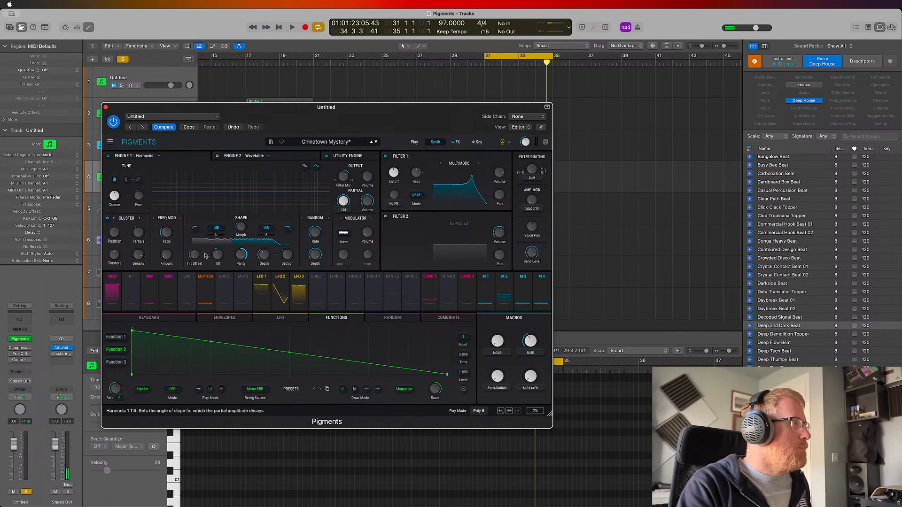
pyautogui.moveTo(167, 233); pyautogui.dragTo(166, 214)
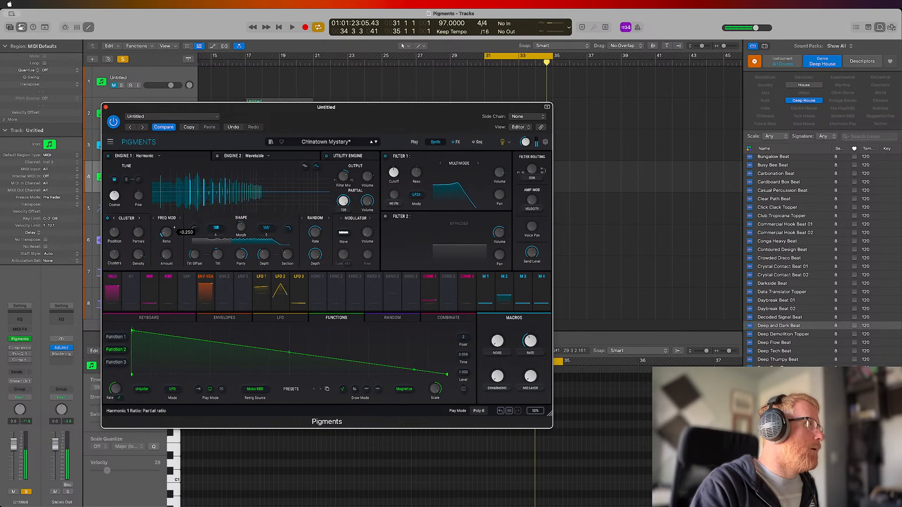
pyautogui.click(179, 219)
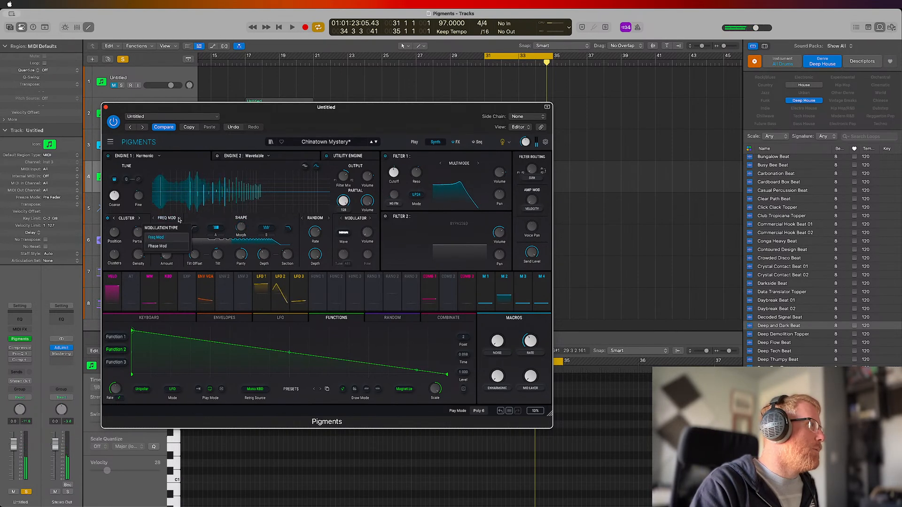
pyautogui.click(170, 246)
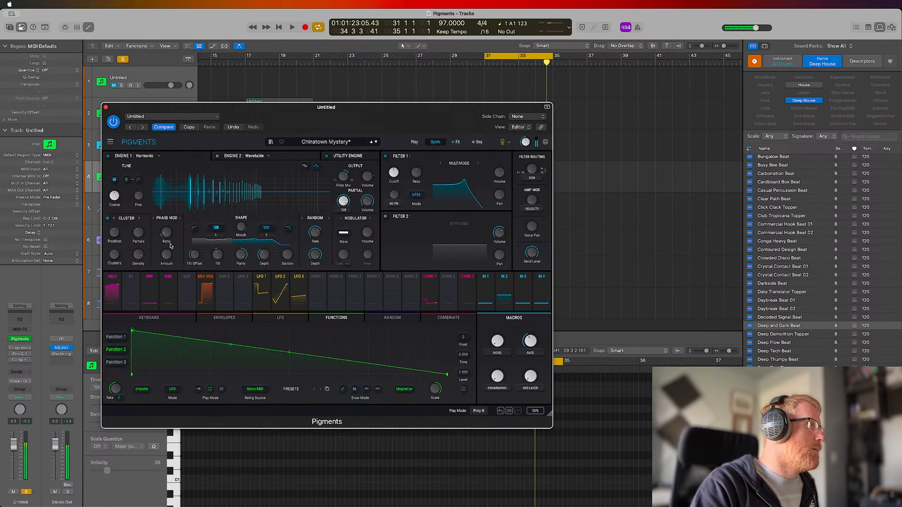
pyautogui.moveTo(169, 240); pyautogui.dragTo(175, 228)
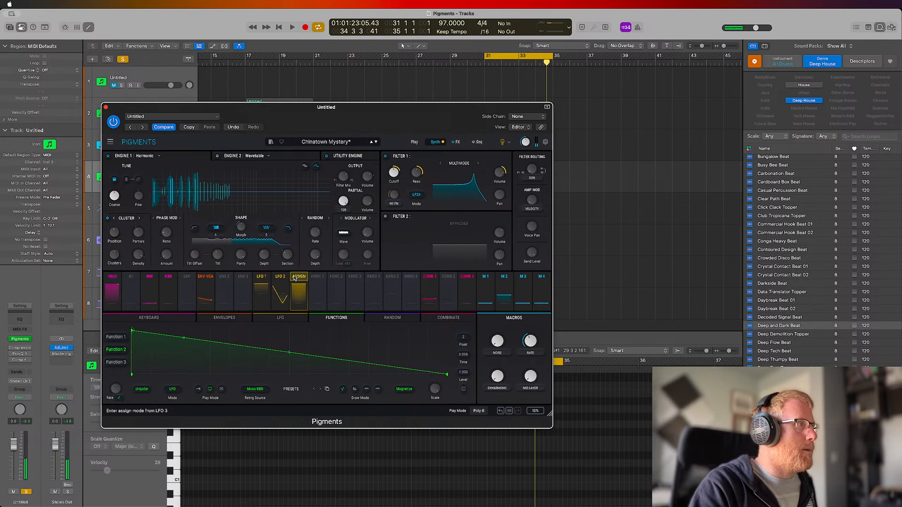
# Step: Try LFO 3 and LFO 1 as modulation sources for Engine 1's Phase Mod controls and readjust the Ratio
pyautogui.moveTo(296, 279); pyautogui.dragTo(168, 261)
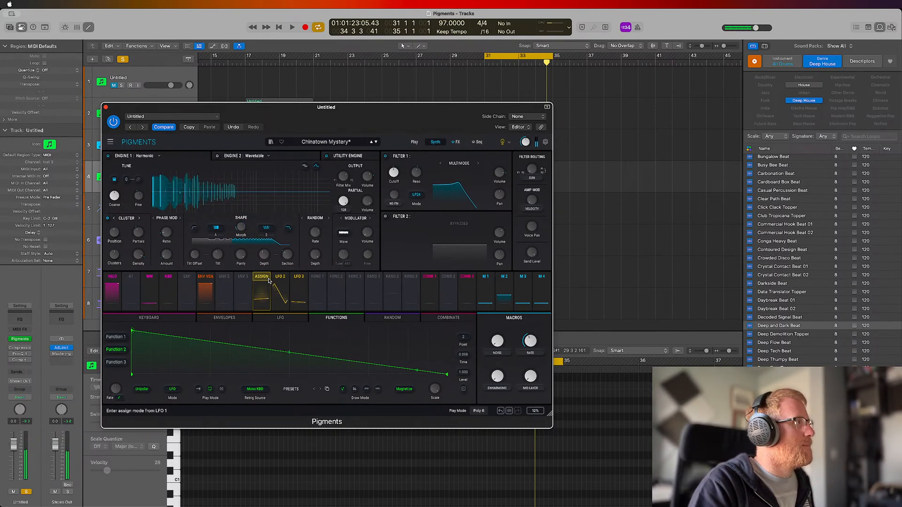
pyautogui.click(267, 281)
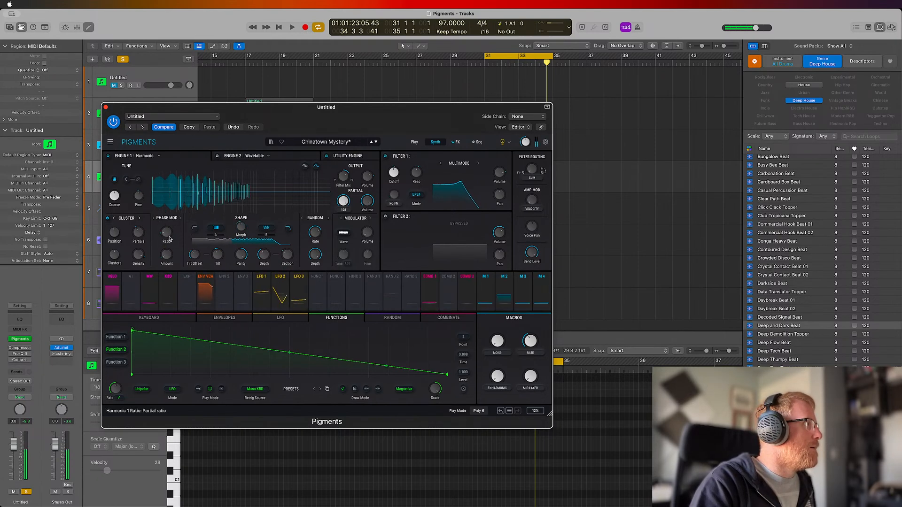
pyautogui.moveTo(166, 233)
pyautogui.mouseDown()
pyautogui.moveTo(167, 211)
pyautogui.moveTo(168, 237)
pyautogui.mouseUp()
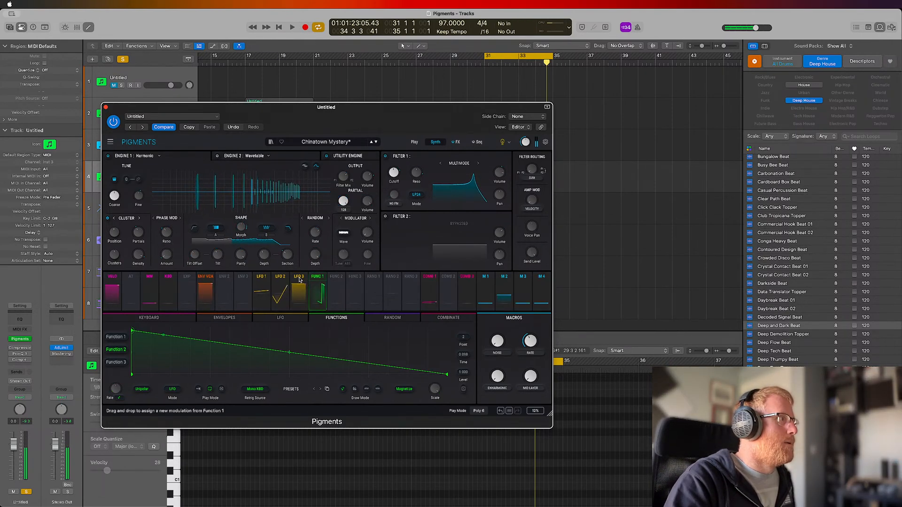
# Step: Show the LFO settings, sync LFO 1's rate to the tempo and adjust that rate
pyautogui.click(298, 292)
pyautogui.click(261, 292)
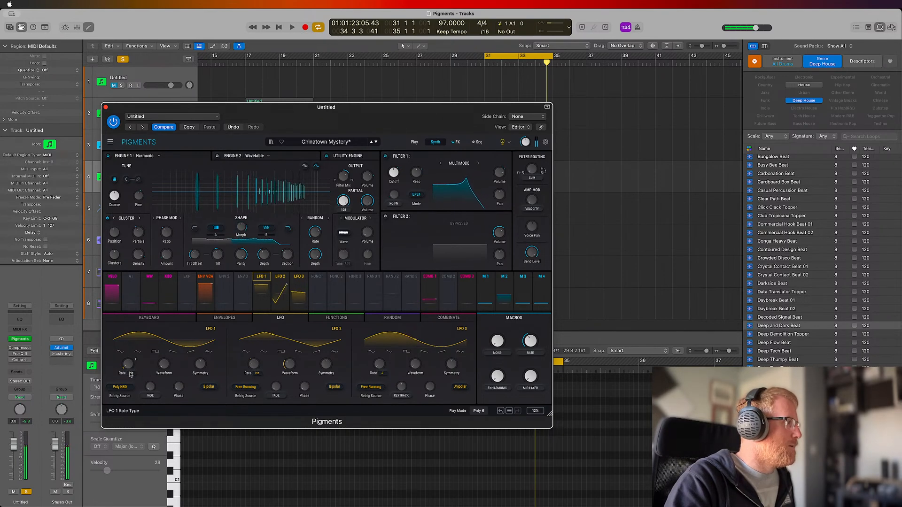
pyautogui.click(131, 373)
pyautogui.click(133, 336)
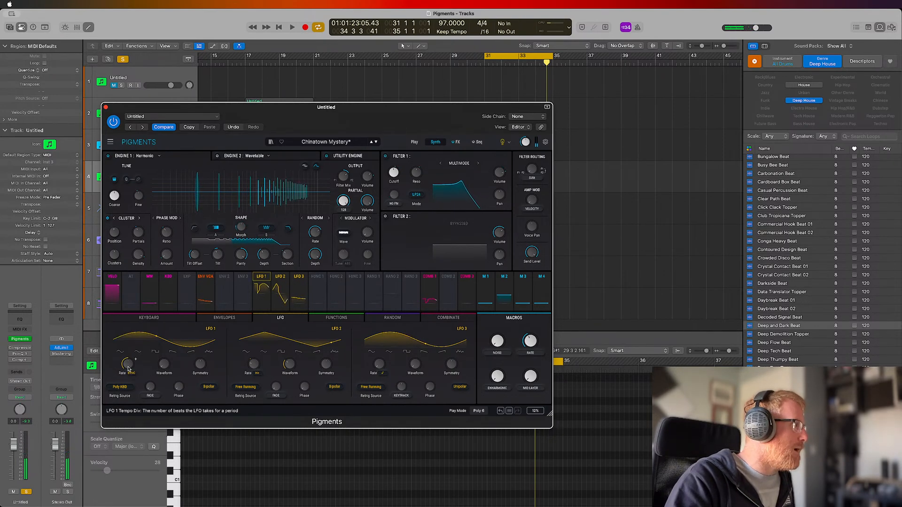
pyautogui.moveTo(127, 365); pyautogui.dragTo(128, 362)
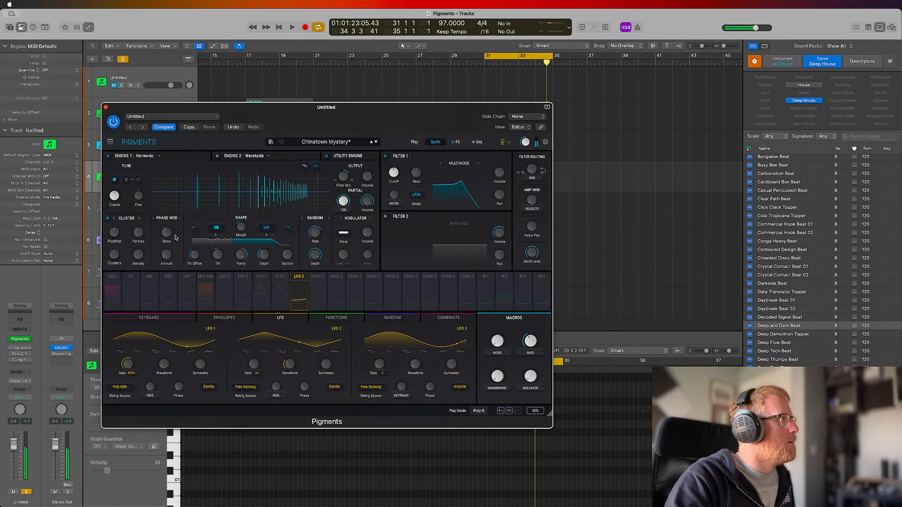
# Step: Adjust LFO 3's modulation amount on Engine 1's Phase Mod ratio and set LFO 1's synced rate to 1/6
pyautogui.moveTo(168, 233)
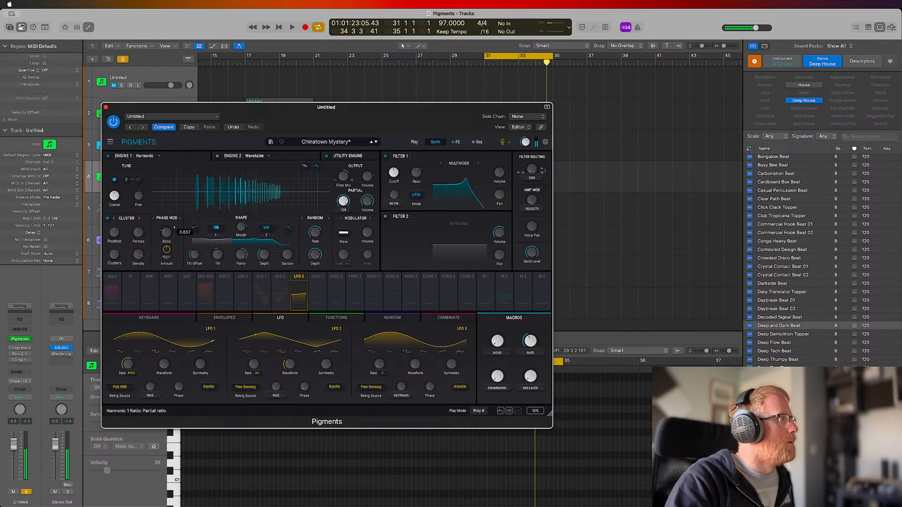
pyautogui.moveTo(166, 249); pyautogui.dragTo(167, 253)
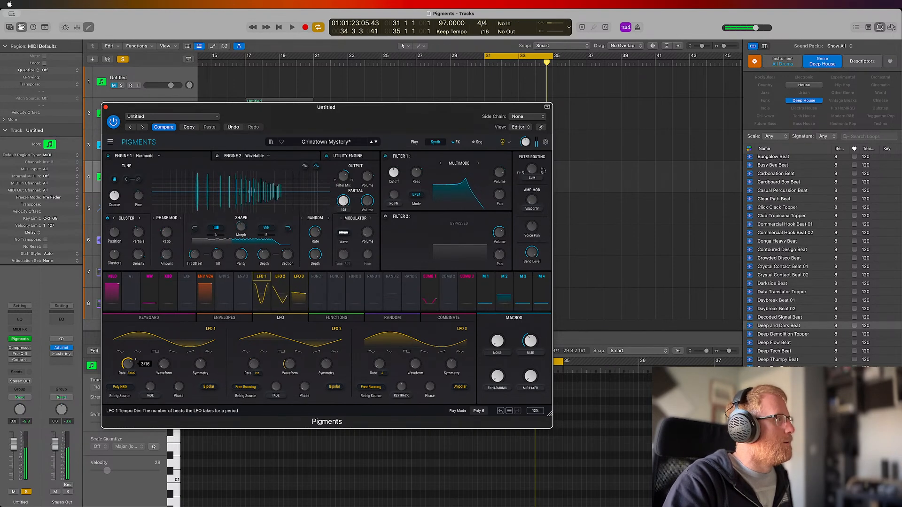
pyautogui.moveTo(127, 364); pyautogui.dragTo(128, 366)
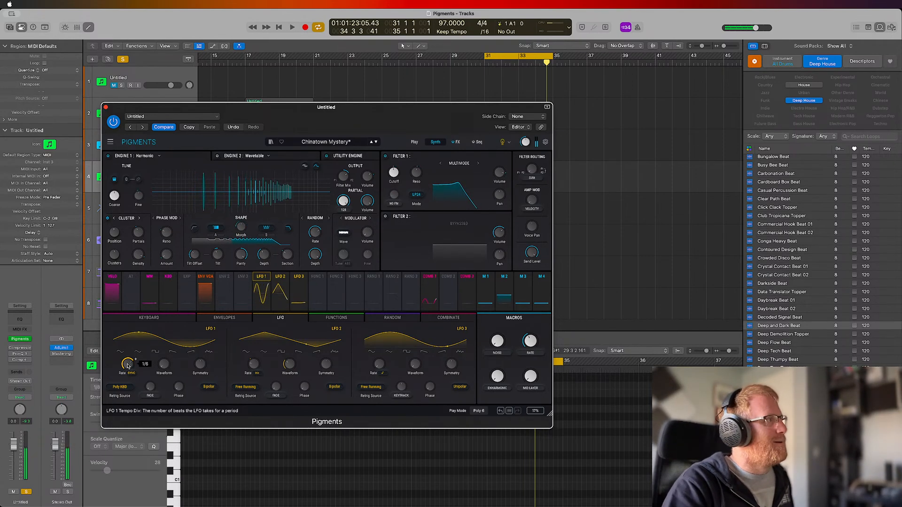
# Step: Move the plug-in window up, reload the unmodified Chinatown Mystery preset and mark it as liked
pyautogui.moveTo(323, 127); pyautogui.dragTo(316, 89)
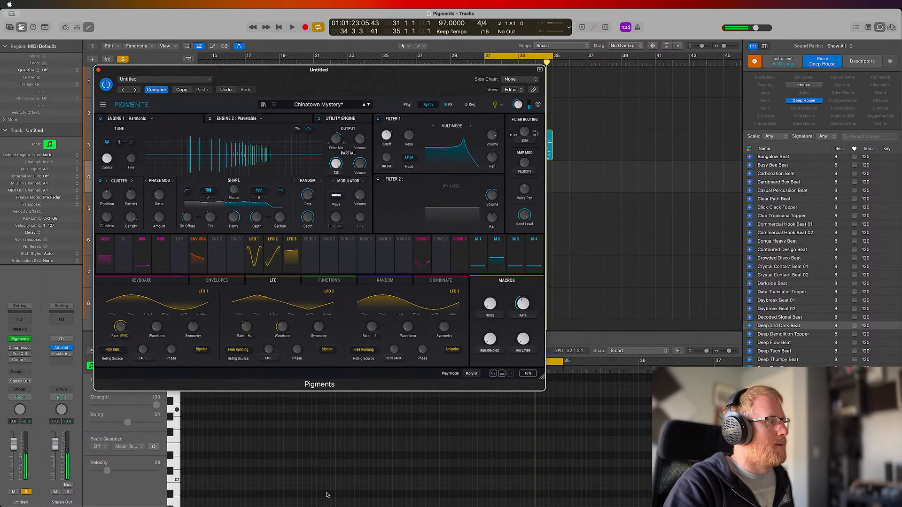
pyautogui.click(365, 106)
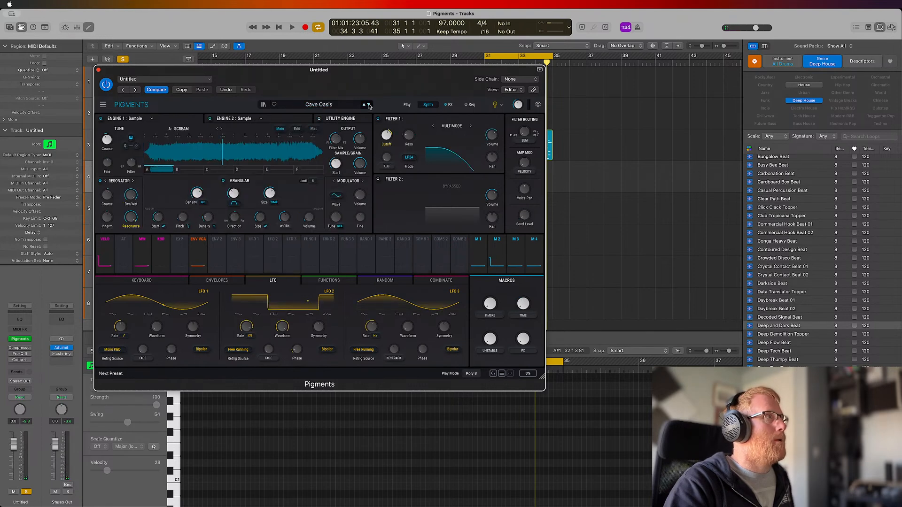
pyautogui.click(275, 104)
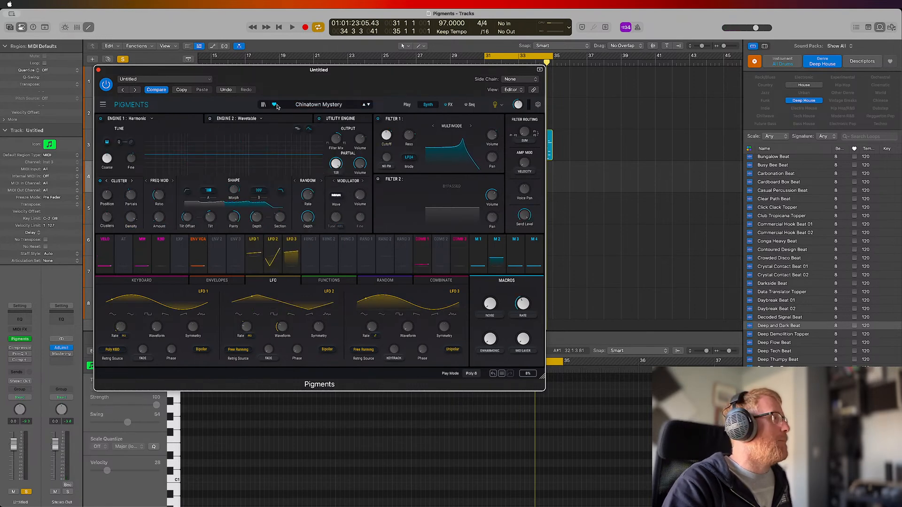
# Step: Audition the Damaged Harmonium and Darkened Theatre presets and view the available engine types for Engine 1
pyautogui.click(368, 106)
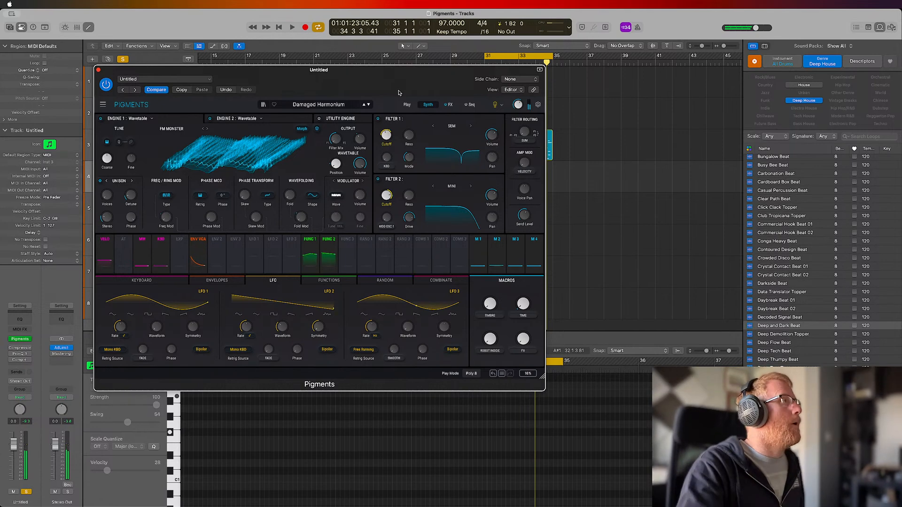
pyautogui.click(369, 105)
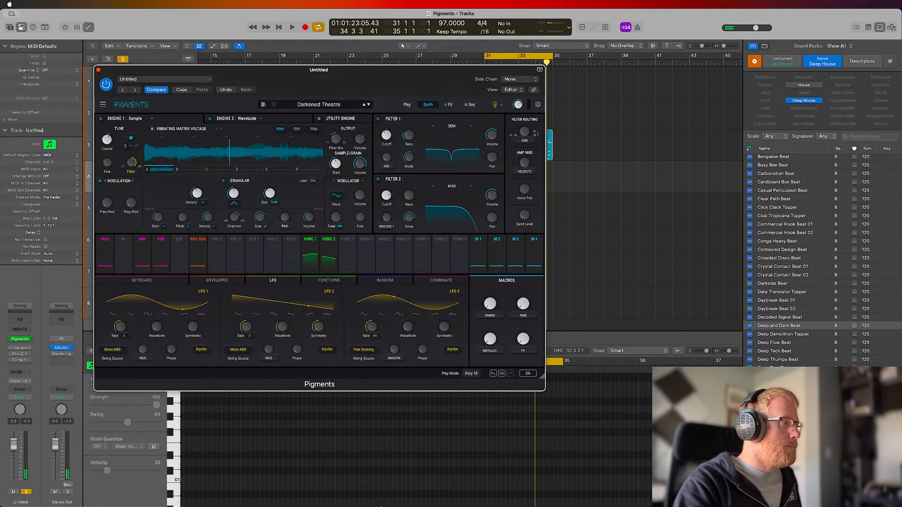
pyautogui.click(322, 491)
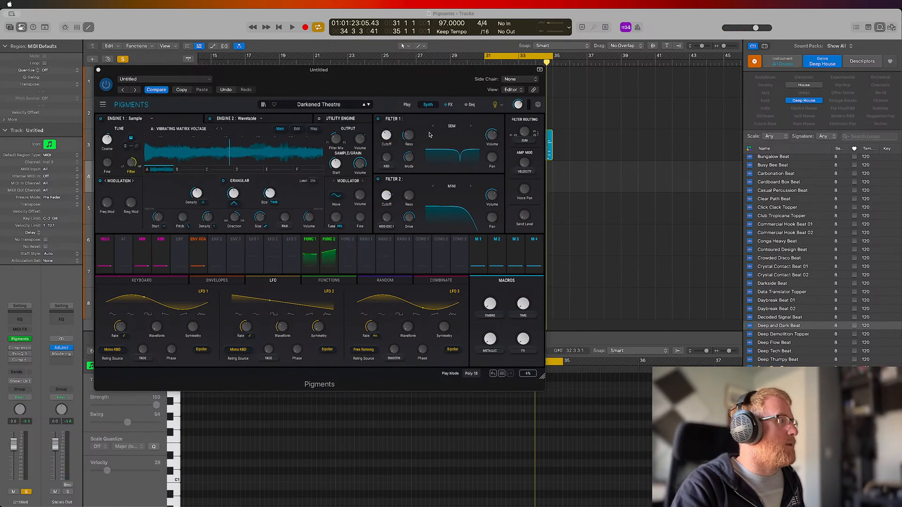
pyautogui.moveTo(381, 77); pyautogui.dragTo(394, 27)
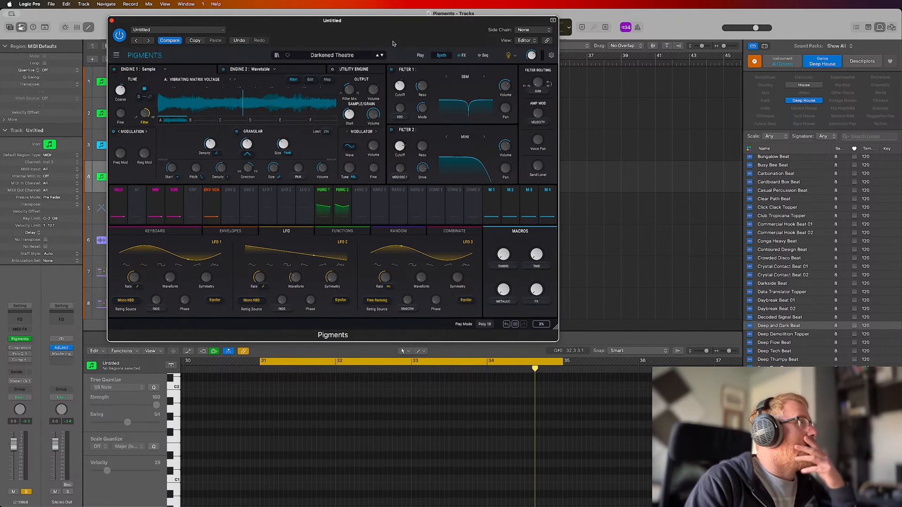
pyautogui.click(166, 70)
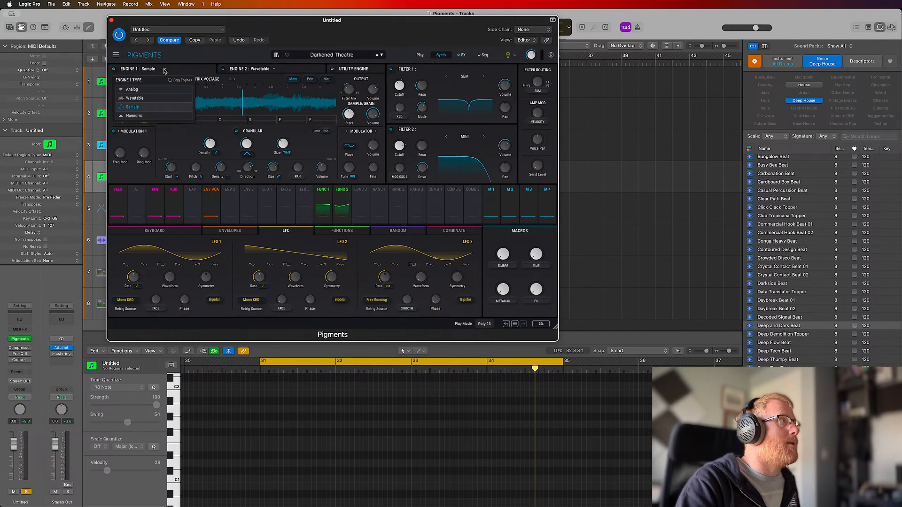
pyautogui.click(164, 71)
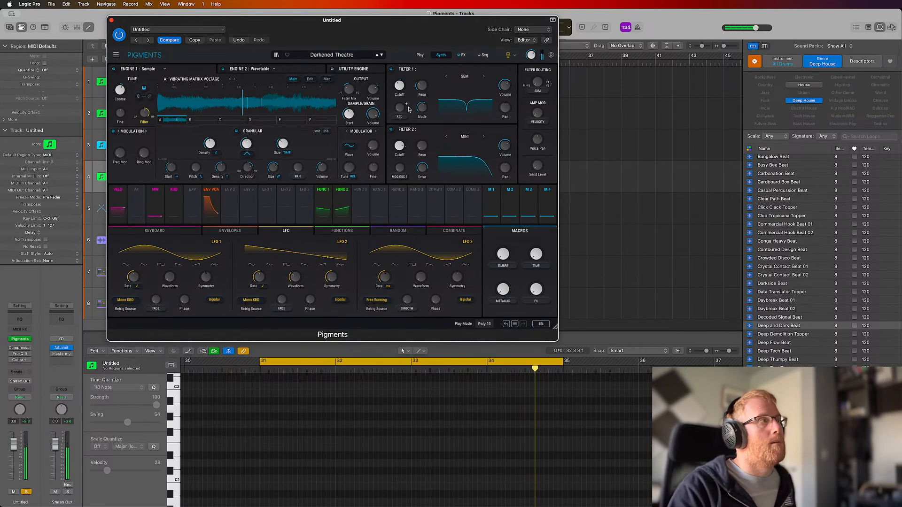
# Step: Audition the DarKhristian, Detuned Bright Organ, Dirty Organ and E1 Elektricheskiy Organ presets in order, then close the Pigments window
pyautogui.click(383, 57)
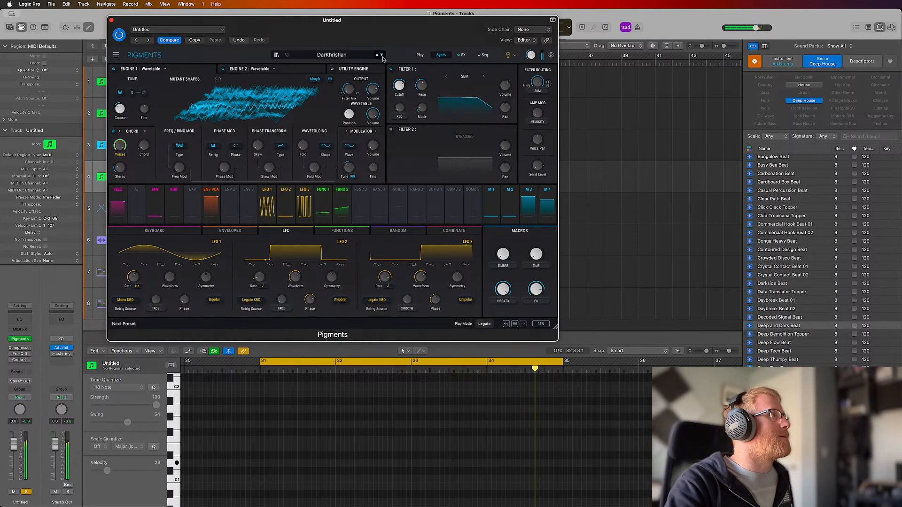
pyautogui.click(382, 55)
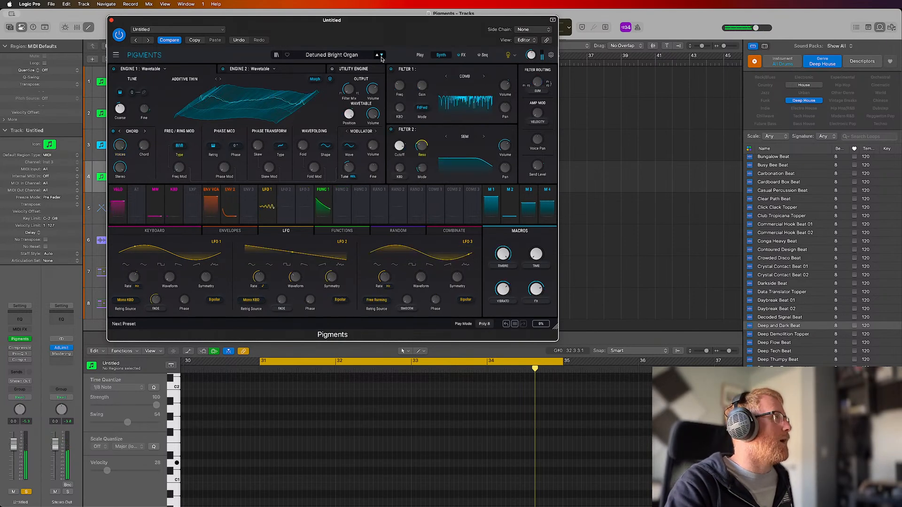
pyautogui.click(381, 56)
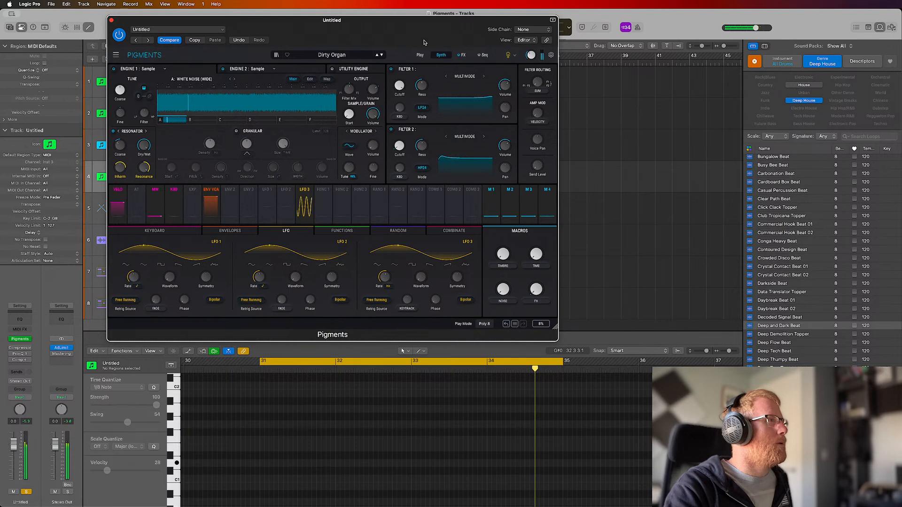
pyautogui.click(277, 55)
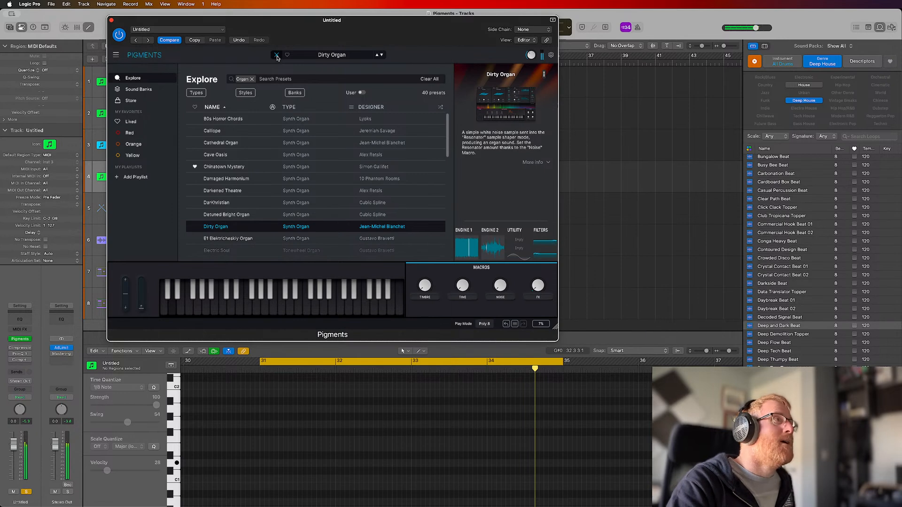
pyautogui.click(277, 55)
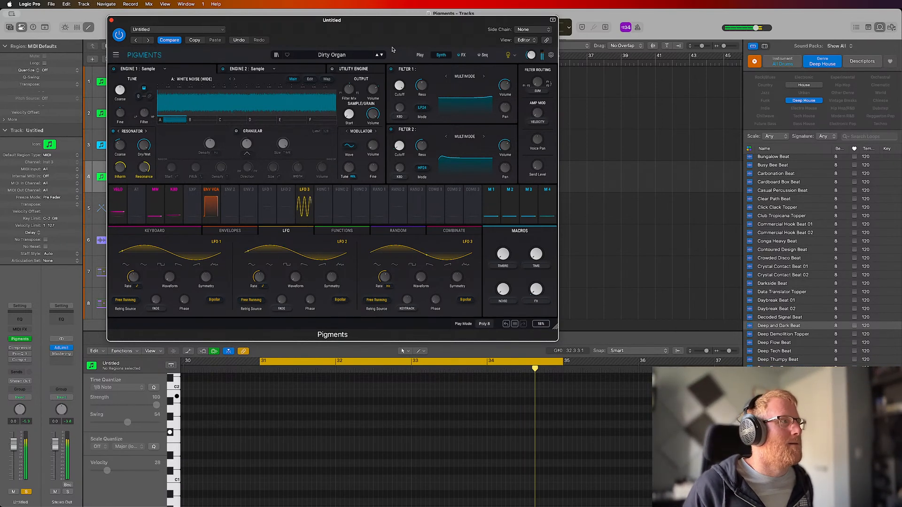
pyautogui.click(381, 55)
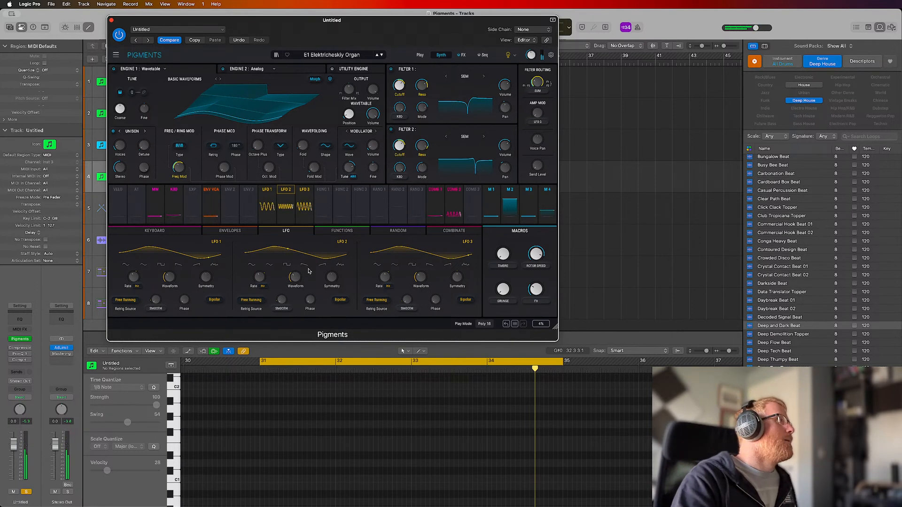
pyautogui.click(112, 21)
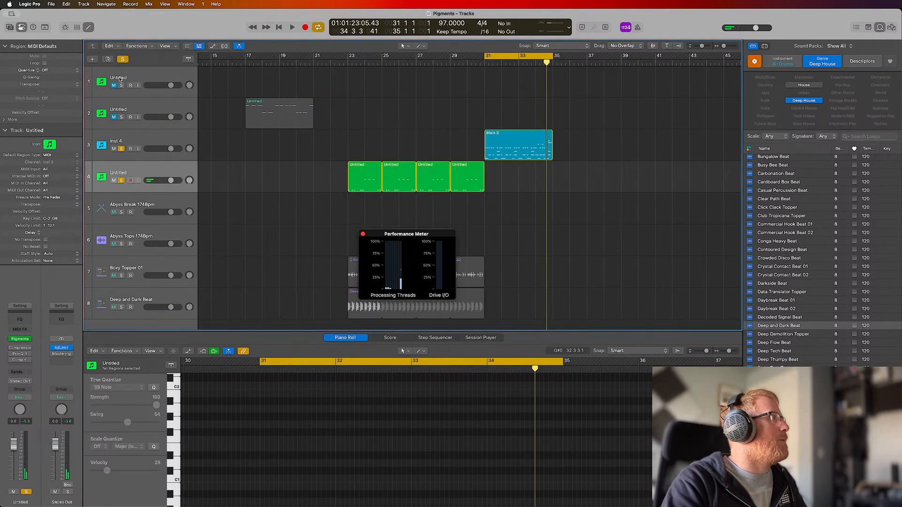
# Step: Create one software instrument track using Arturia's Synthx V in stereo, and close the Performance Meter
pyautogui.click(92, 60)
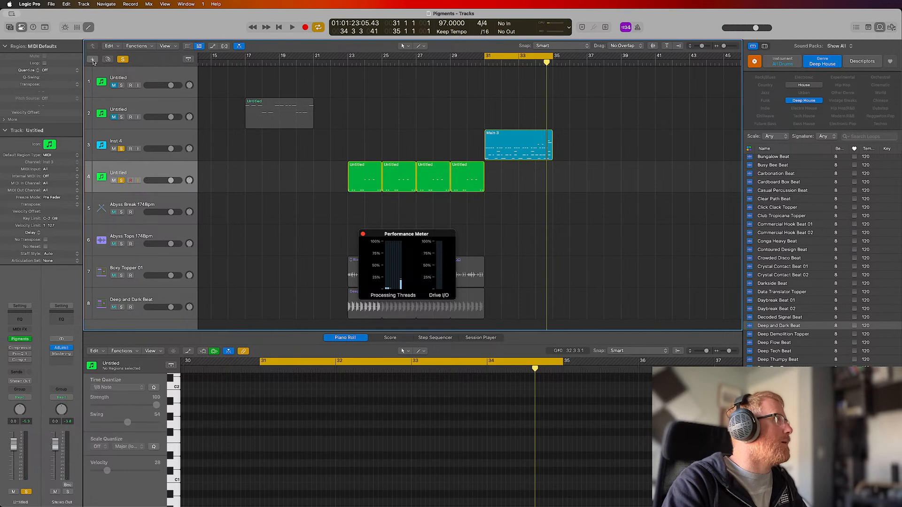
pyautogui.click(333, 279)
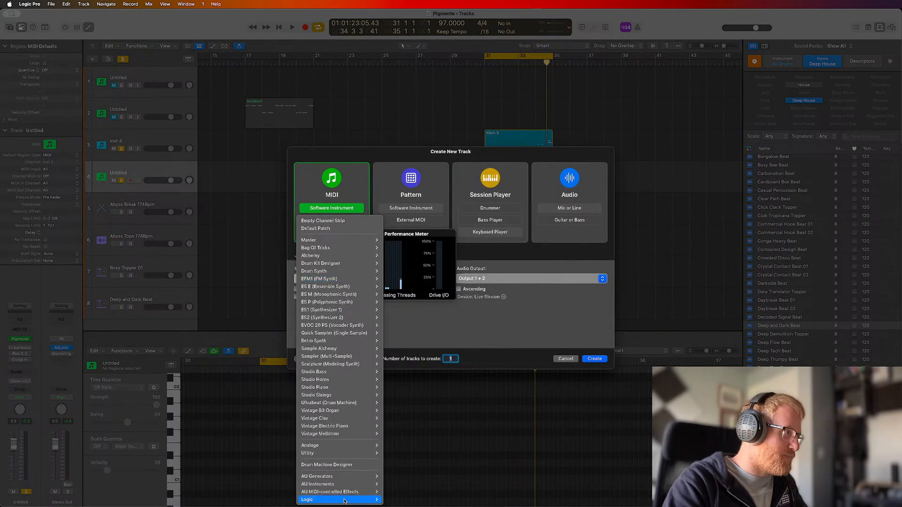
pyautogui.moveTo(348, 484)
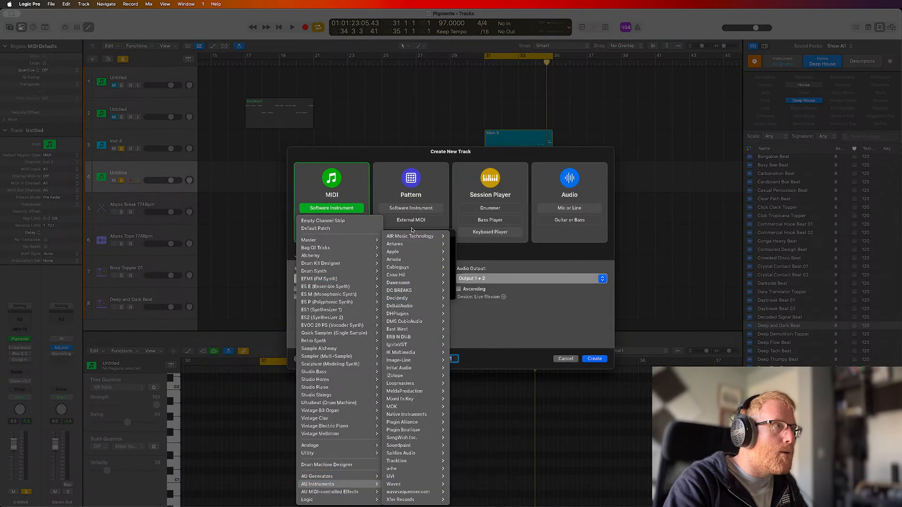
pyautogui.moveTo(411, 259)
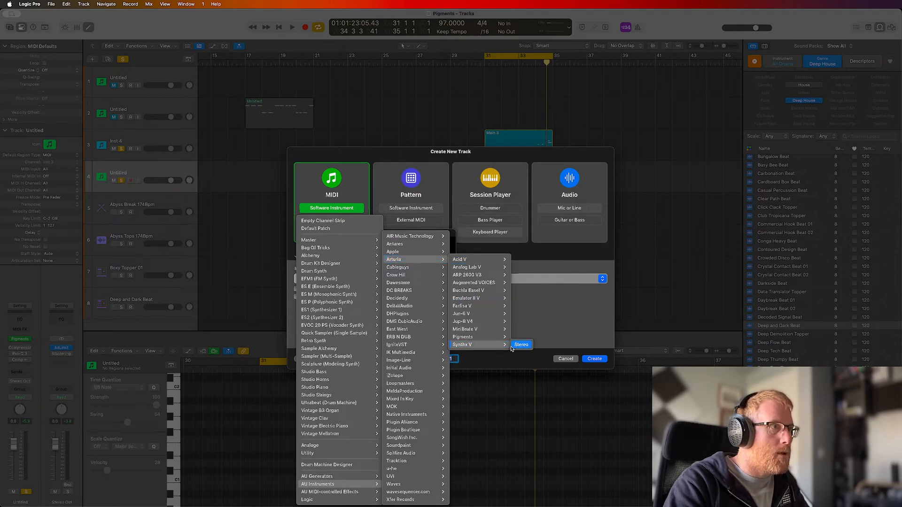
pyautogui.click(522, 345)
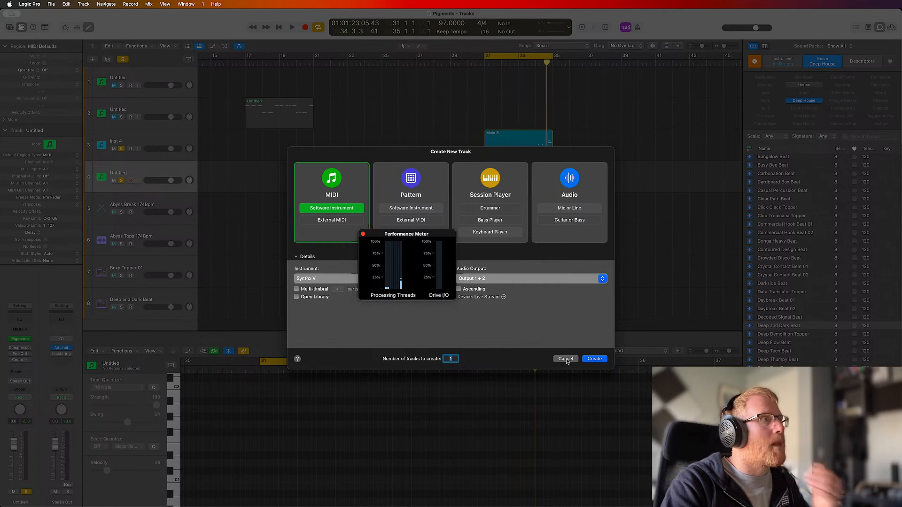
pyautogui.click(594, 359)
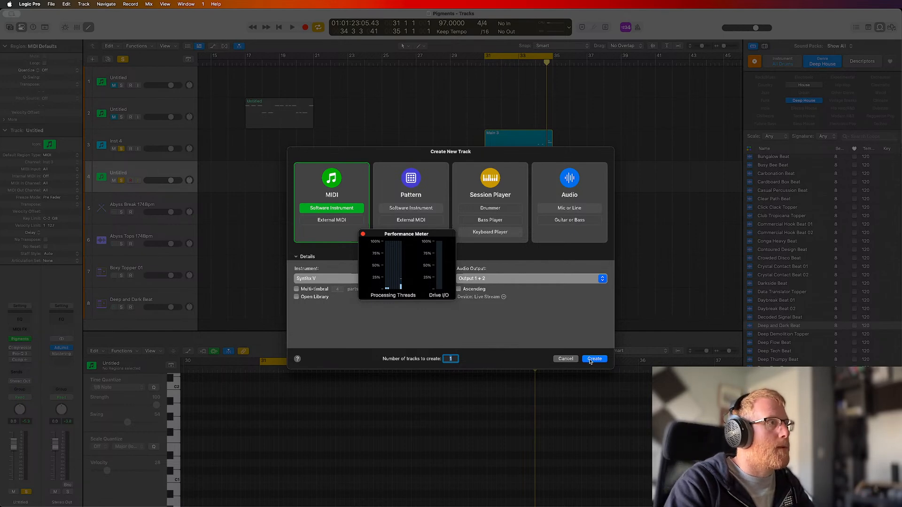
pyautogui.click(363, 234)
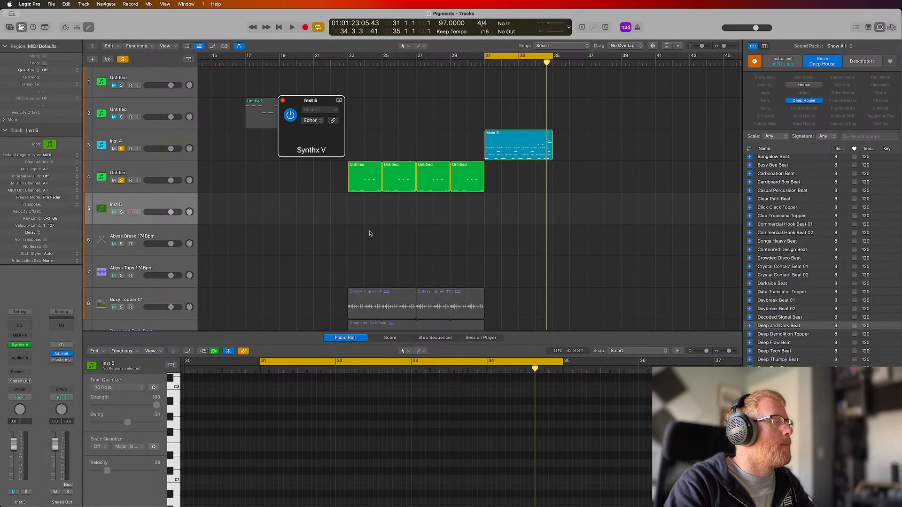
# Step: Reposition the Synthx V window, clear the solo on all tracks and load the Welcome Home preset
pyautogui.moveTo(570, 115); pyautogui.dragTo(427, 123)
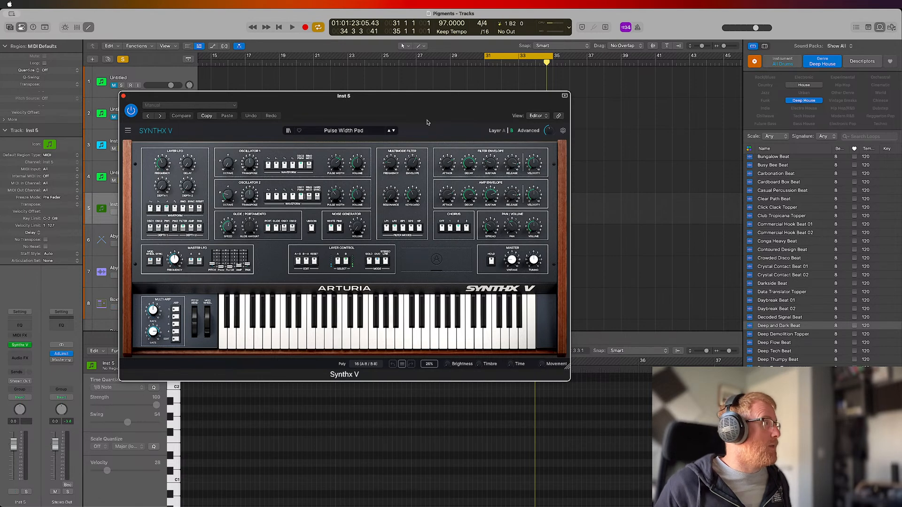
pyautogui.click(123, 60)
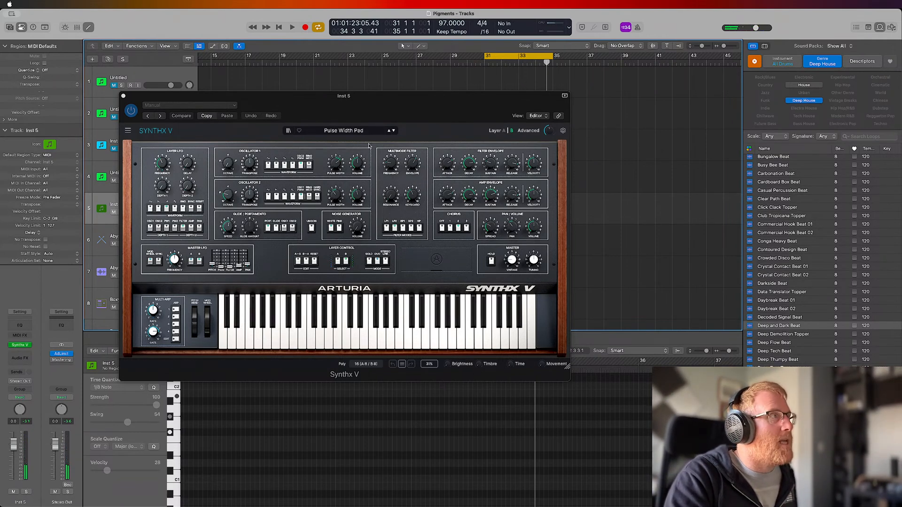
pyautogui.click(393, 131)
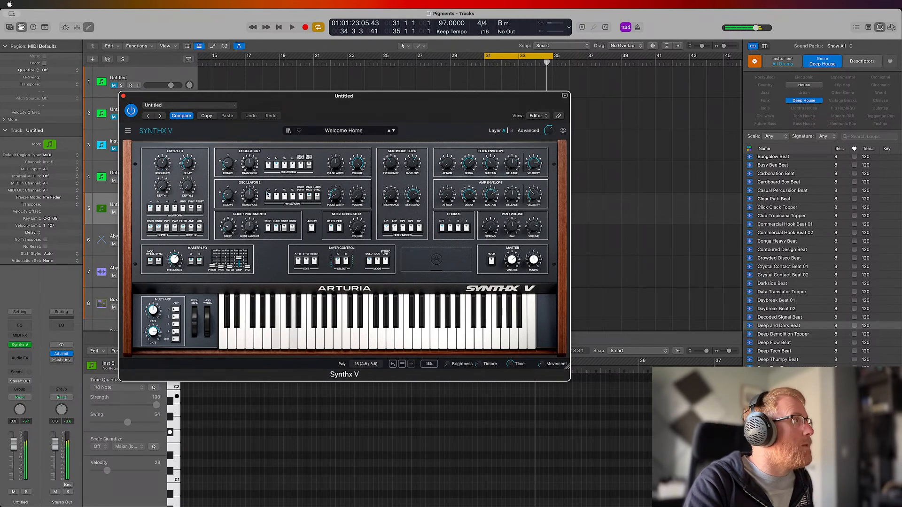
# Step: Start a new default preset in Synthx V and adjust the pulse width of Layer A's oscillator 1
pyautogui.click(288, 132)
pyautogui.click(128, 130)
pyautogui.click(137, 143)
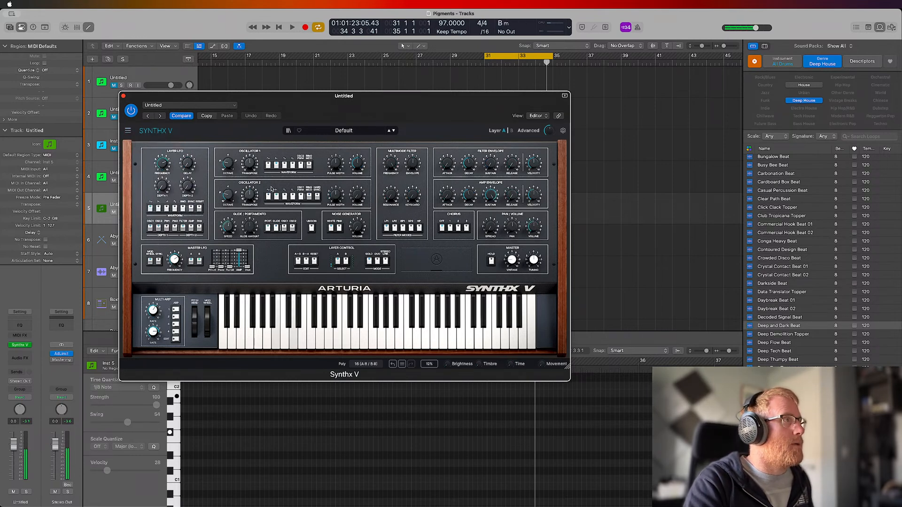
pyautogui.moveTo(335, 164); pyautogui.dragTo(336, 152)
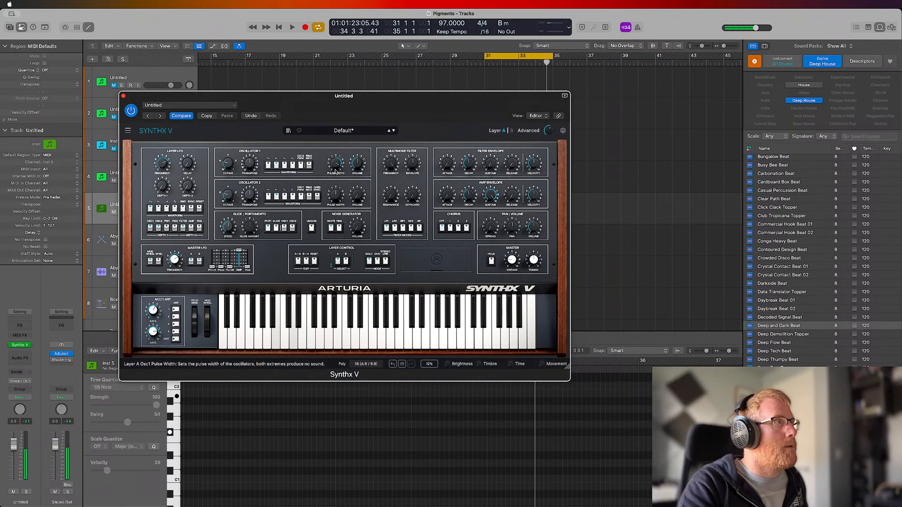
pyautogui.moveTo(336, 170)
pyautogui.mouseDown()
pyautogui.moveTo(336, 181)
pyautogui.moveTo(335, 159)
pyautogui.mouseUp()
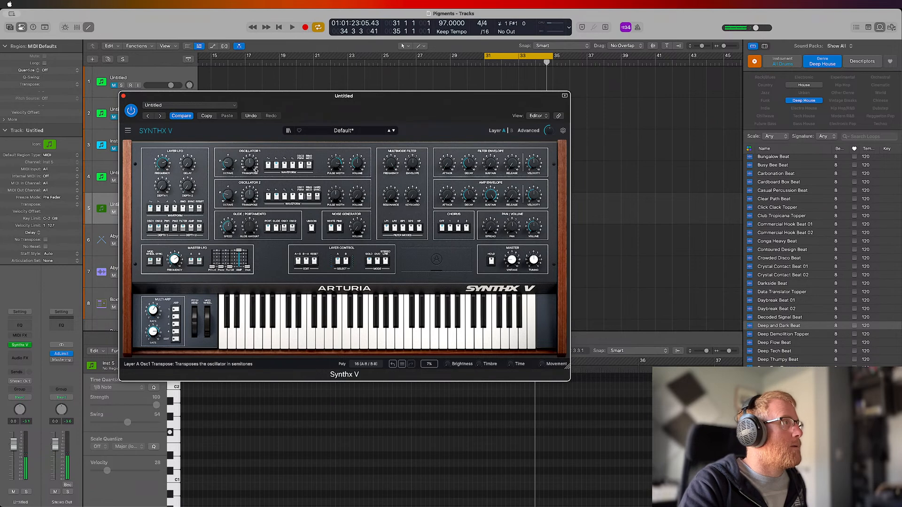
# Step: Adjust oscillator 1's transpose and oscillator 2's volume and transpose on Layer A, and toggle the last switch in oscillator 2's waveform row
pyautogui.moveTo(251, 168); pyautogui.dragTo(251, 163)
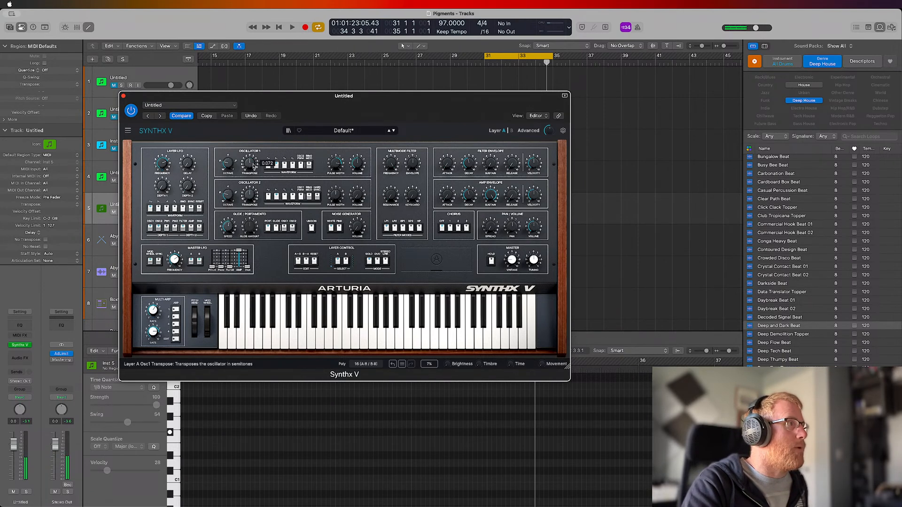
pyautogui.moveTo(357, 195); pyautogui.dragTo(358, 191)
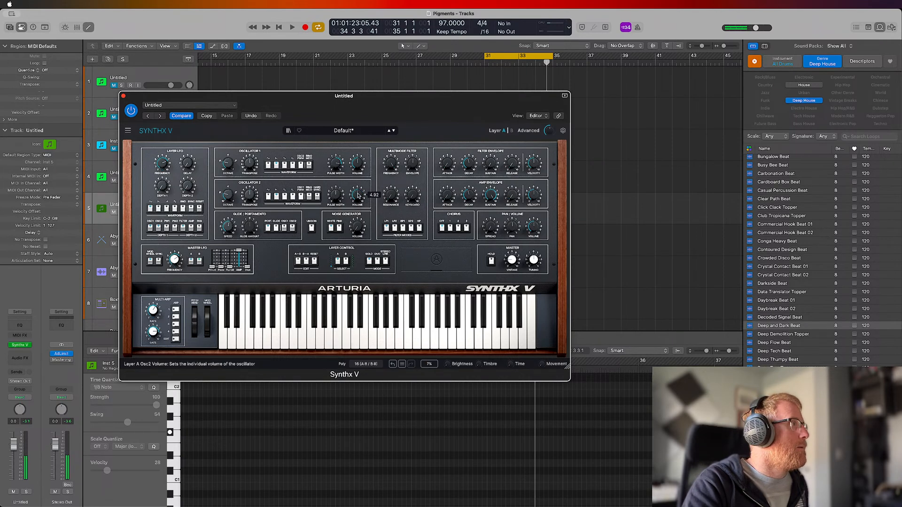
pyautogui.moveTo(250, 195); pyautogui.dragTo(249, 189)
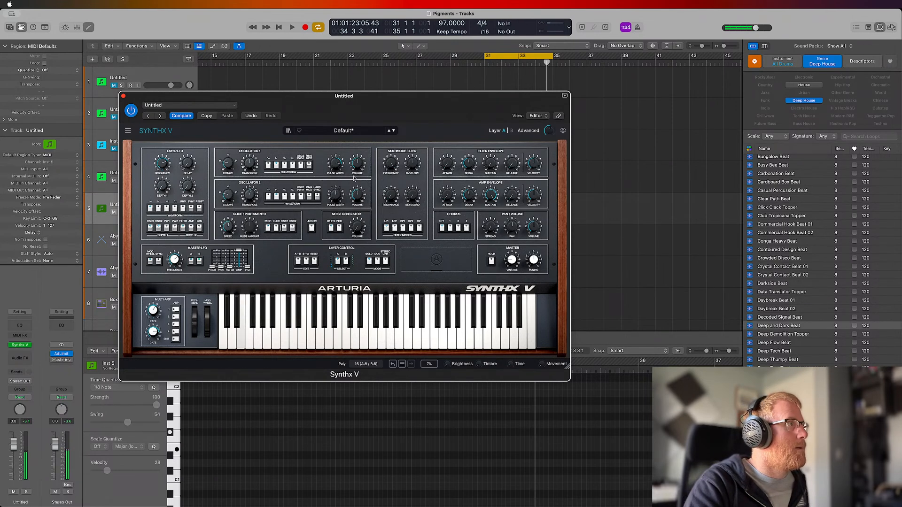
pyautogui.click(317, 196)
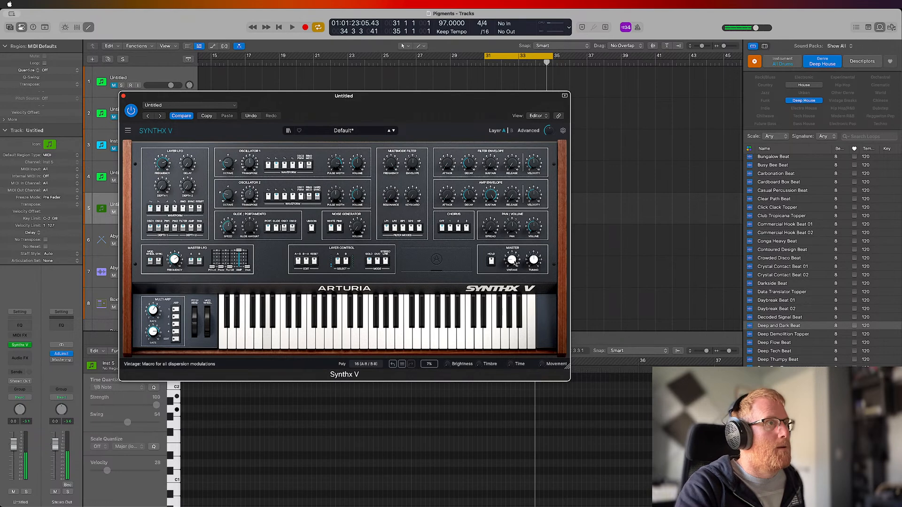
# Step: Raise the master Vintage amount in Synthx V and show the Advanced section
pyautogui.moveTo(512, 266); pyautogui.dragTo(513, 255)
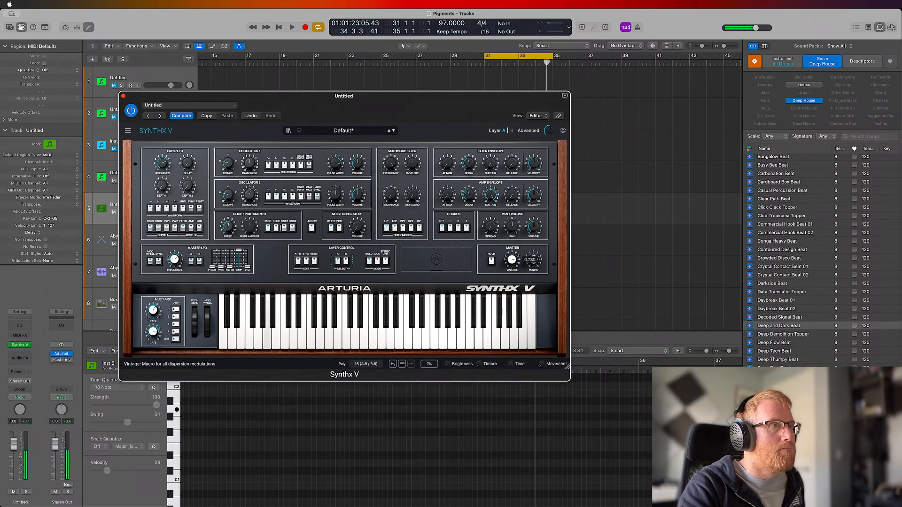
pyautogui.moveTo(512, 264); pyautogui.dragTo(513, 207)
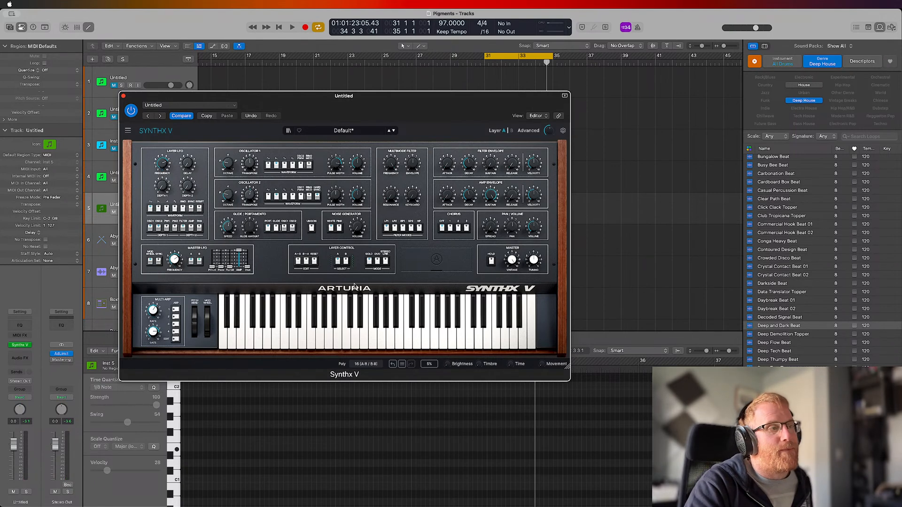
pyautogui.click(419, 272)
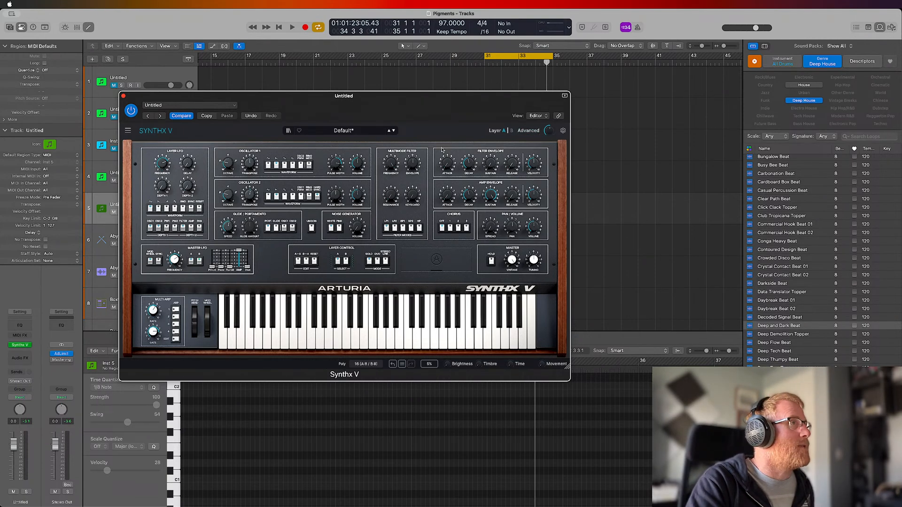
pyautogui.click(535, 131)
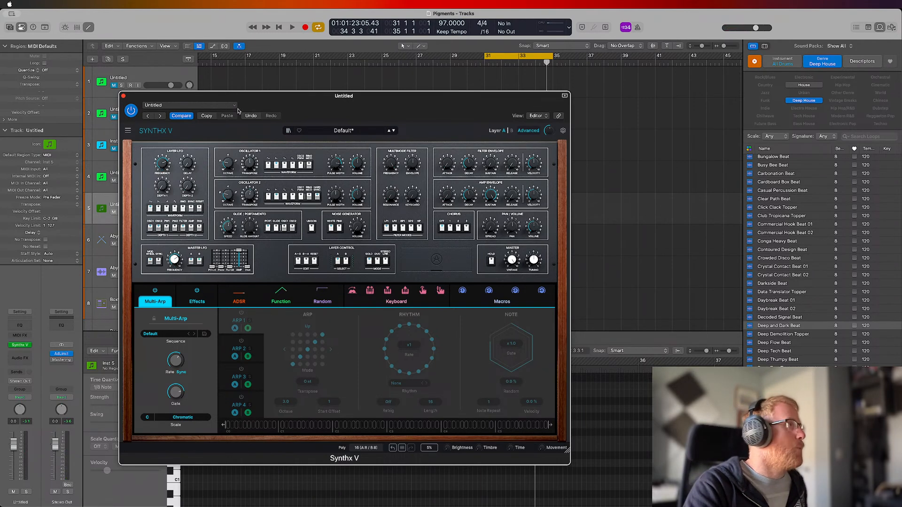
# Step: Close the Synthx V window and open the Pigments instrument on track 4
pyautogui.click(124, 97)
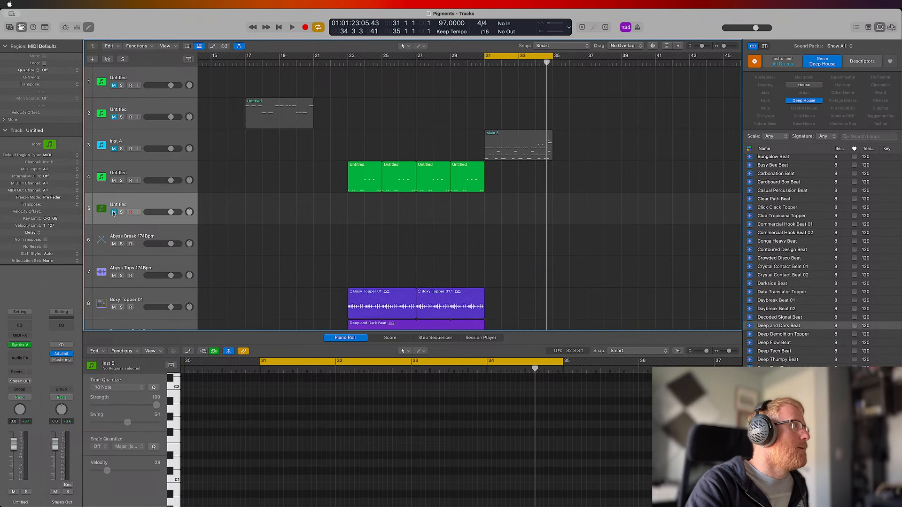
pyautogui.click(140, 172)
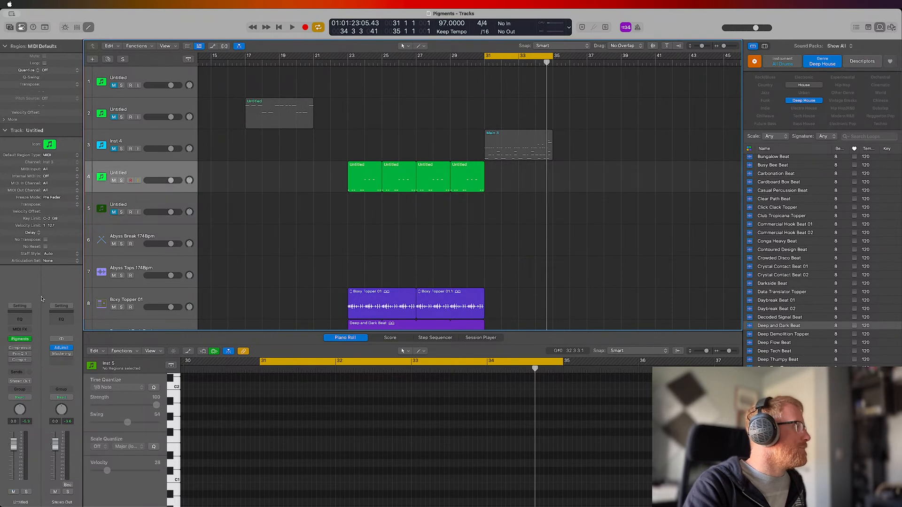
pyautogui.click(20, 339)
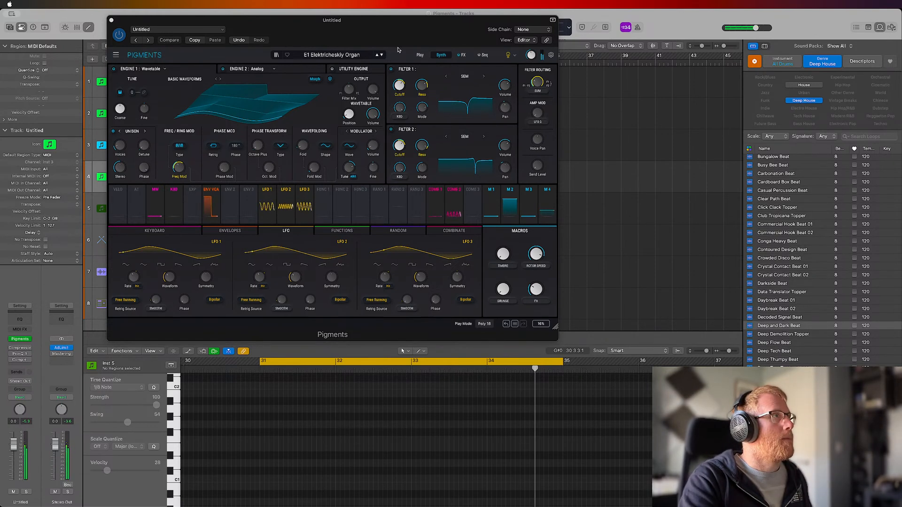
# Step: Audition the next organ presets in Pigments up to Evolving Yodler
pyautogui.click(394, 29)
pyautogui.click(381, 55)
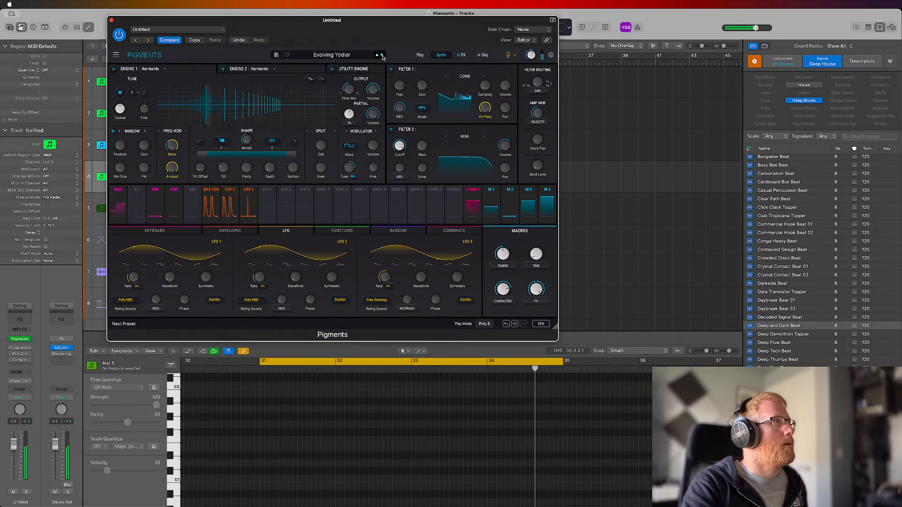
pyautogui.click(382, 55)
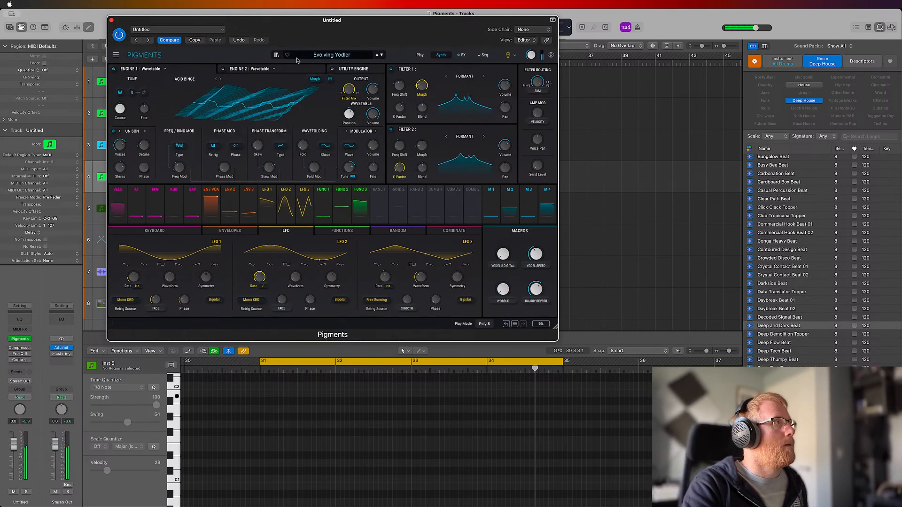
# Step: Remove the Organ filter in the Pigments preset browser, load the Dulcimer Trill preset and return to the synth view
pyautogui.click(276, 55)
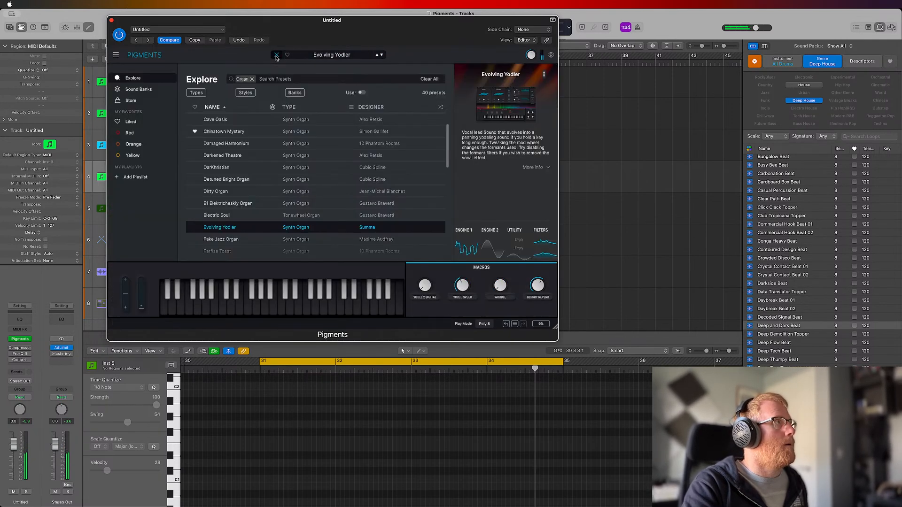
pyautogui.click(252, 79)
pyautogui.click(269, 158)
pyautogui.scroll(10, 270, 157)
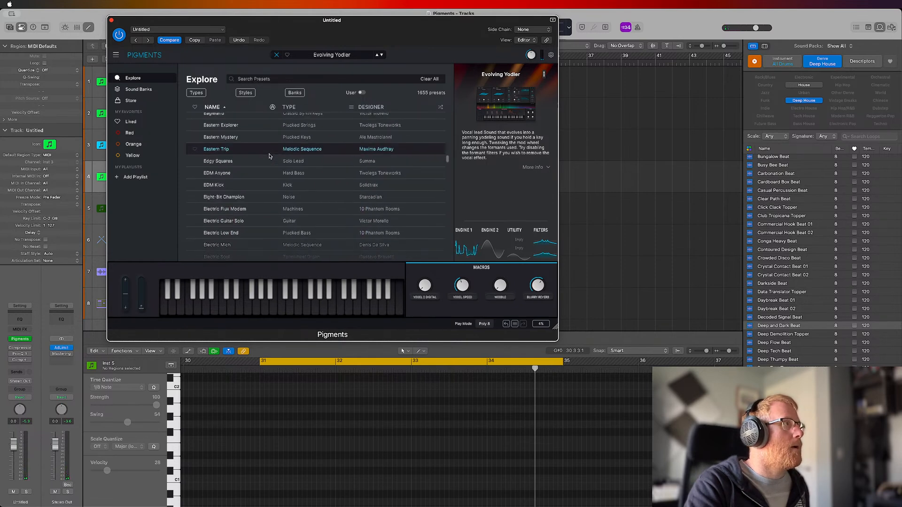
pyautogui.click(276, 129)
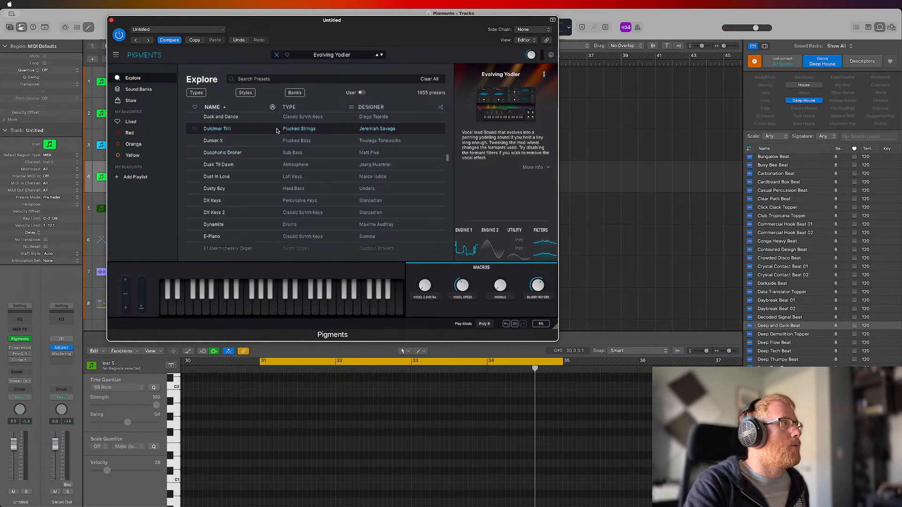
pyautogui.click(276, 54)
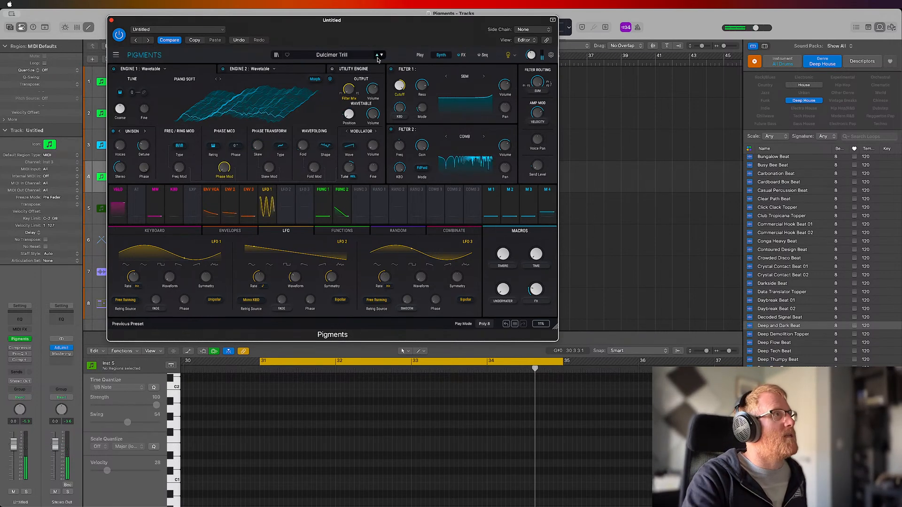
# Step: Audition the presets following Dulcimer Trill in order, including Dunker X, Duophonic Droner, Dust In Love and Dusty Boy
pyautogui.click(381, 55)
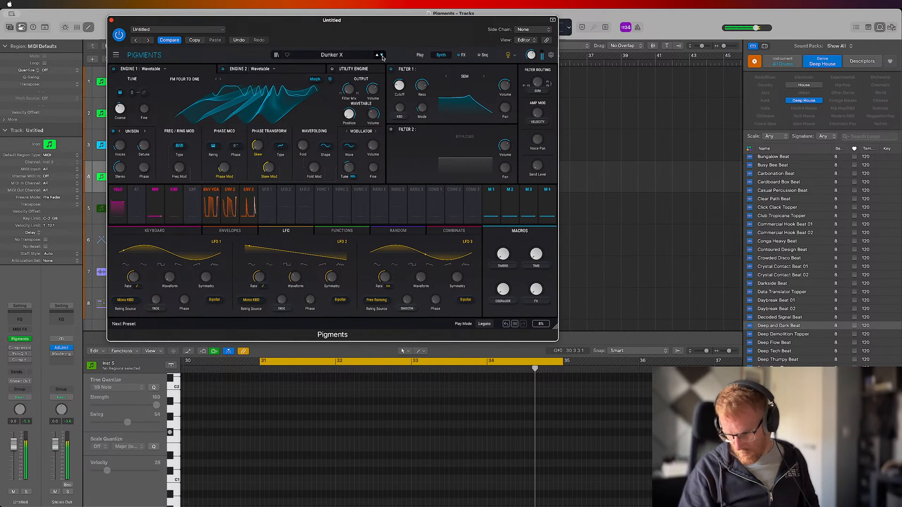
pyautogui.click(382, 56)
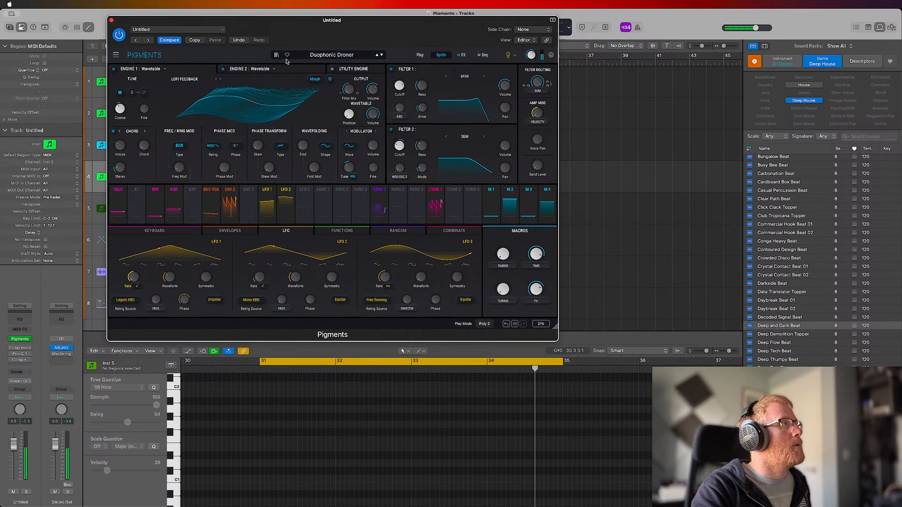
pyautogui.click(381, 55)
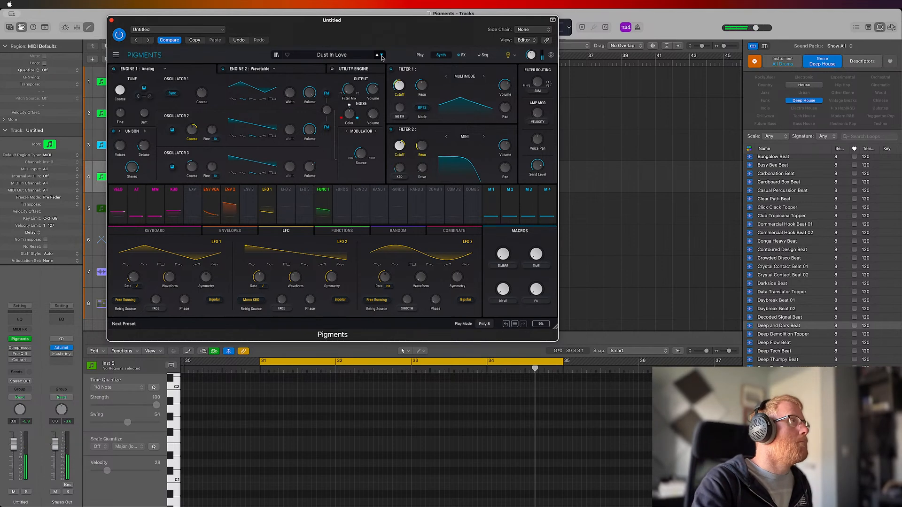
pyautogui.click(381, 56)
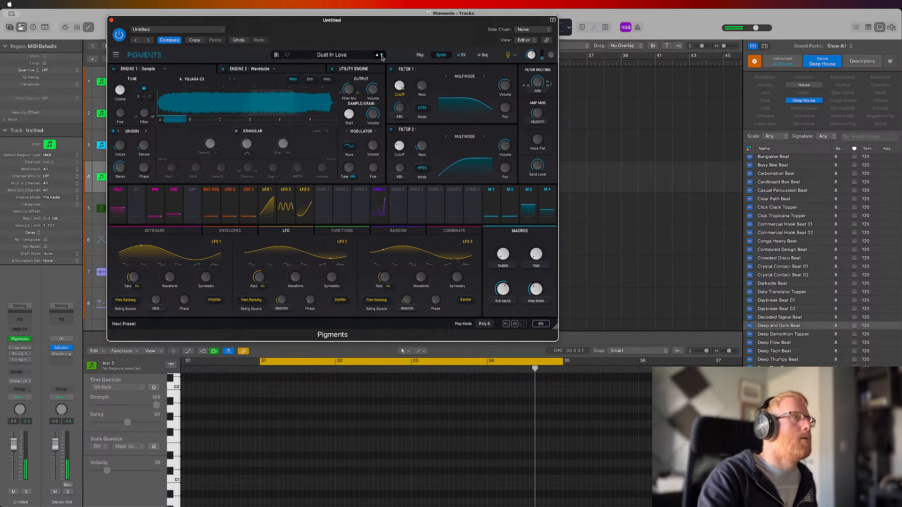
pyautogui.click(382, 55)
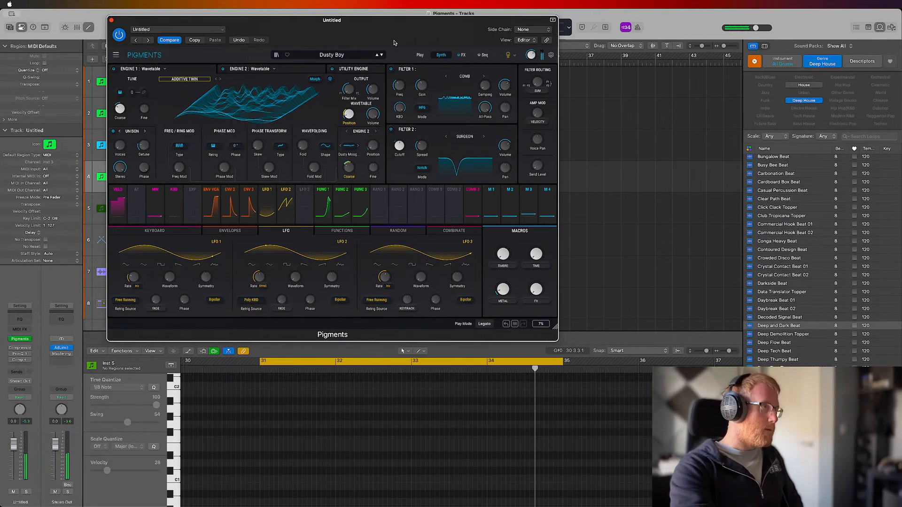
# Step: Audition the DX Keys, Dynamite, E-Piano, E1 Elektricheskiy Organ and Eagleland presets in order
pyautogui.click(382, 55)
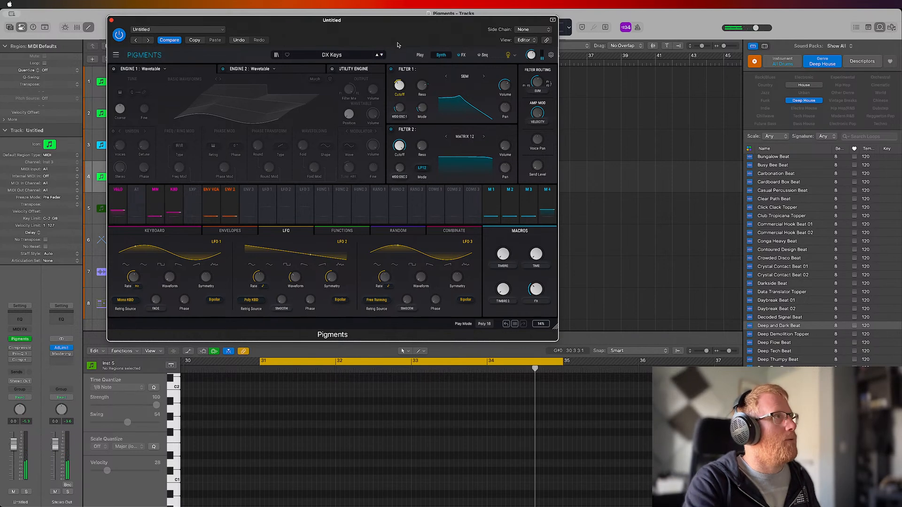
pyautogui.click(382, 55)
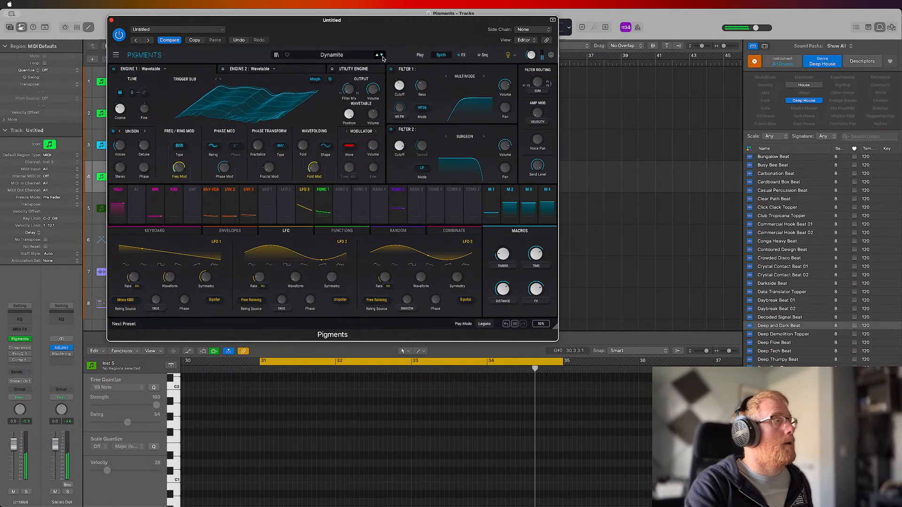
pyautogui.click(382, 56)
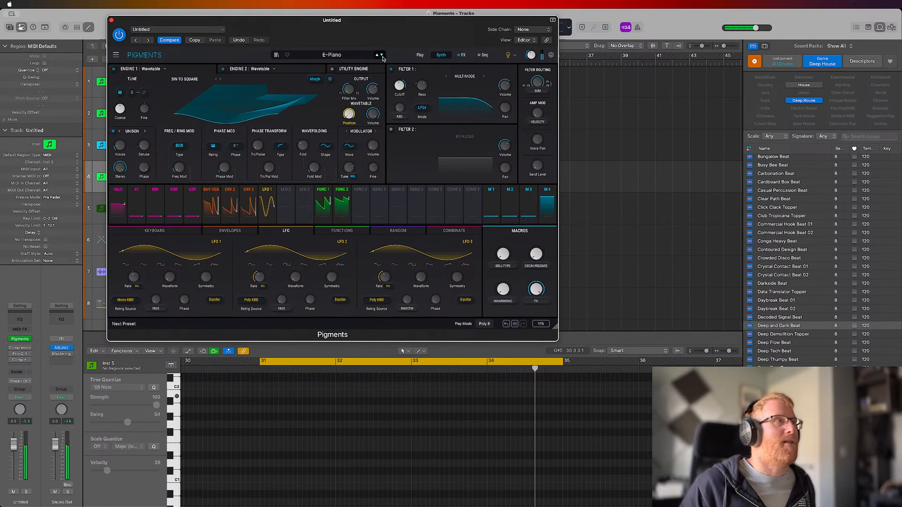
pyautogui.click(382, 56)
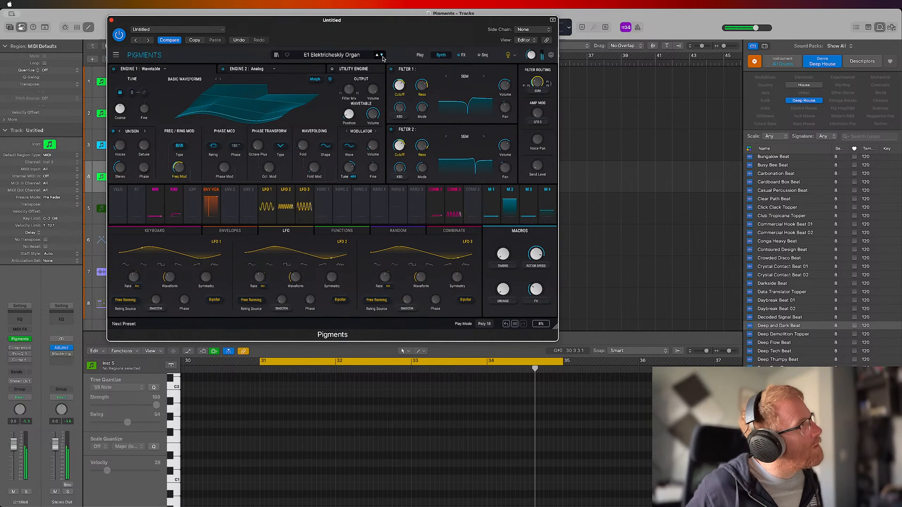
pyautogui.click(382, 55)
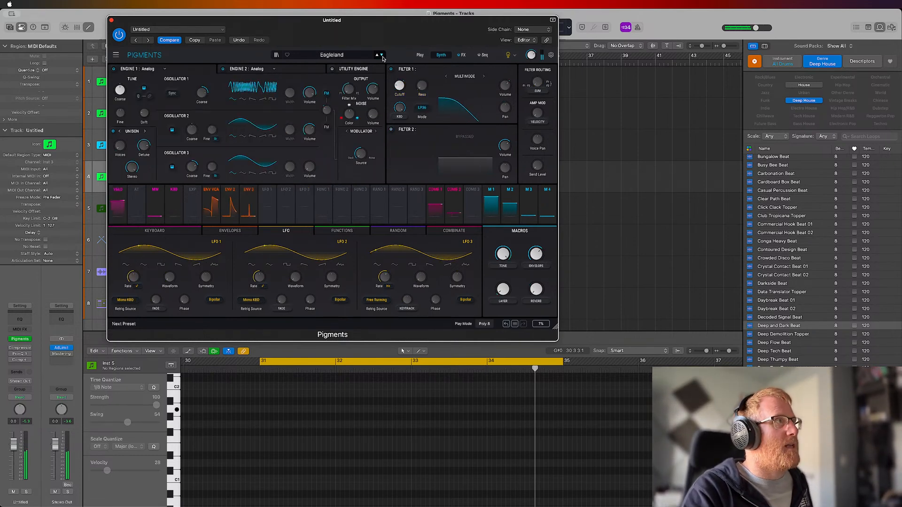
# Step: Audition the Eastern Explorer, Eastern Mystery, Eastern Trip and Edgy Squares presets in order
pyautogui.click(382, 55)
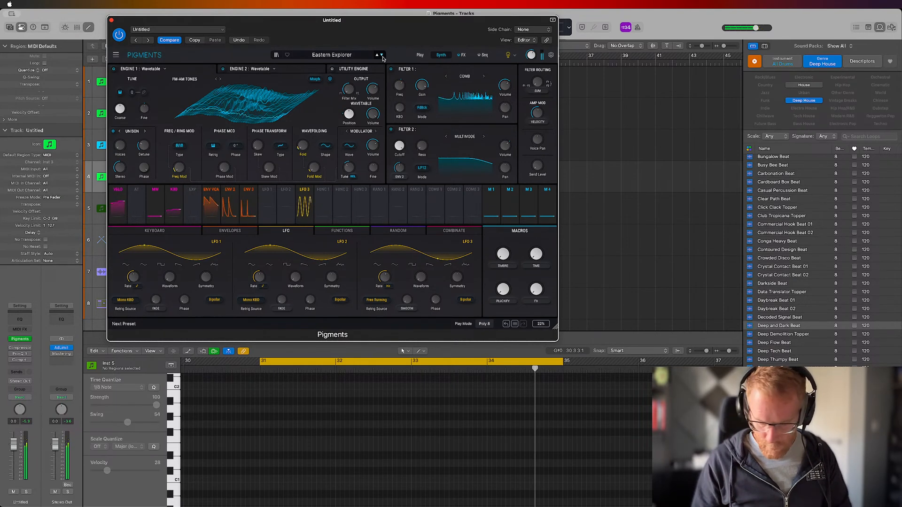
pyautogui.click(382, 56)
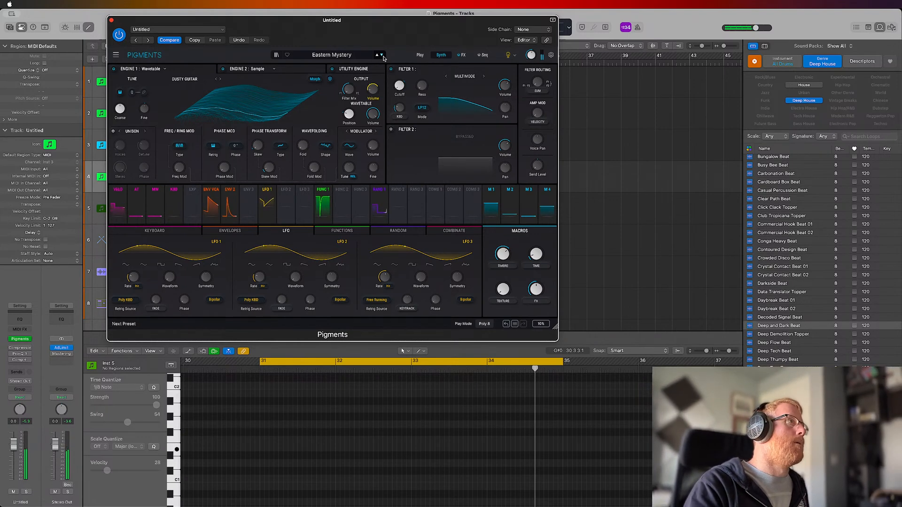
pyautogui.click(383, 56)
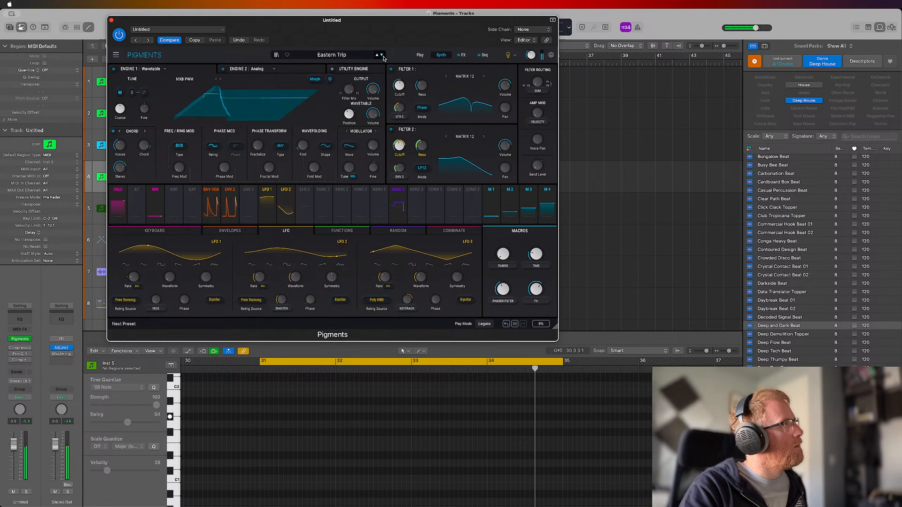
pyautogui.click(382, 56)
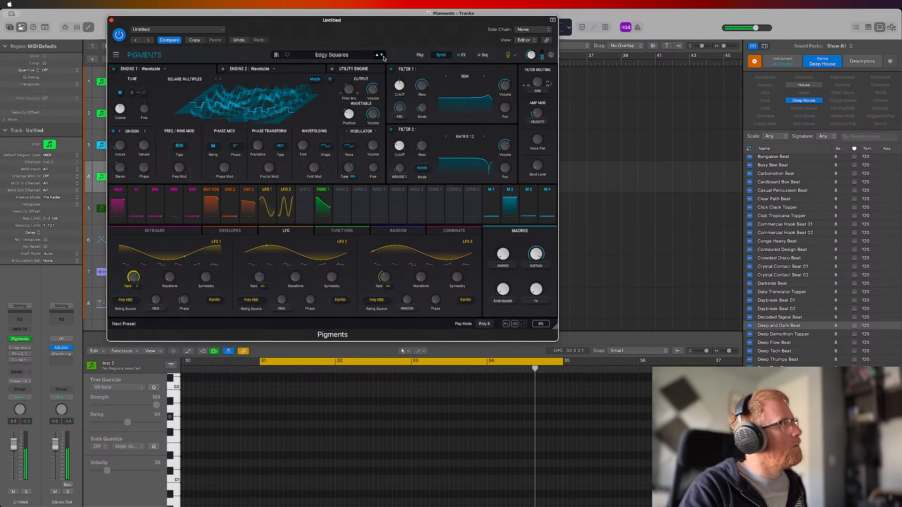
# Step: Start a new default preset in Pigments and set Engine 1's type to Harmonic
pyautogui.click(116, 55)
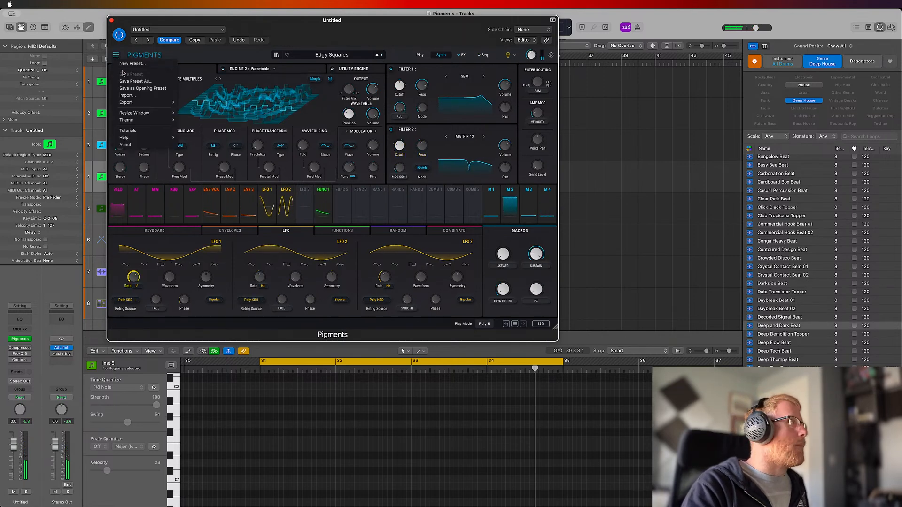
pyautogui.click(131, 67)
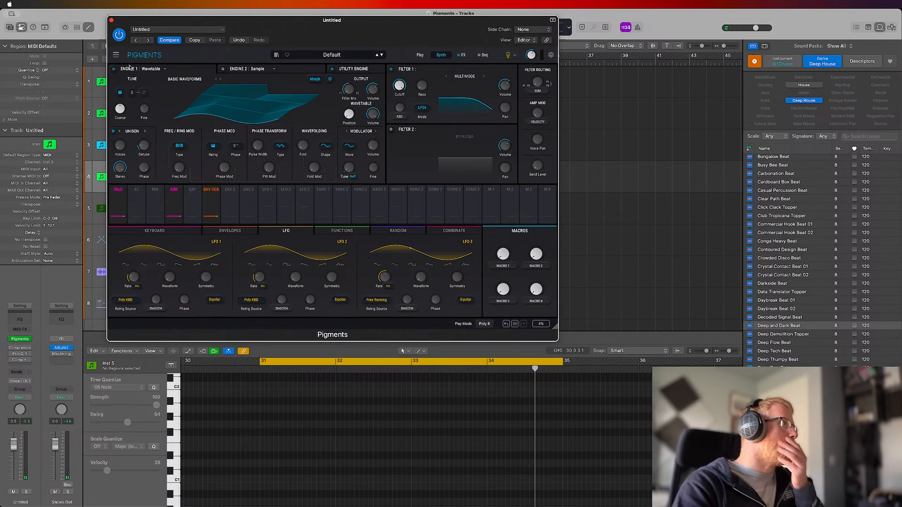
pyautogui.click(165, 69)
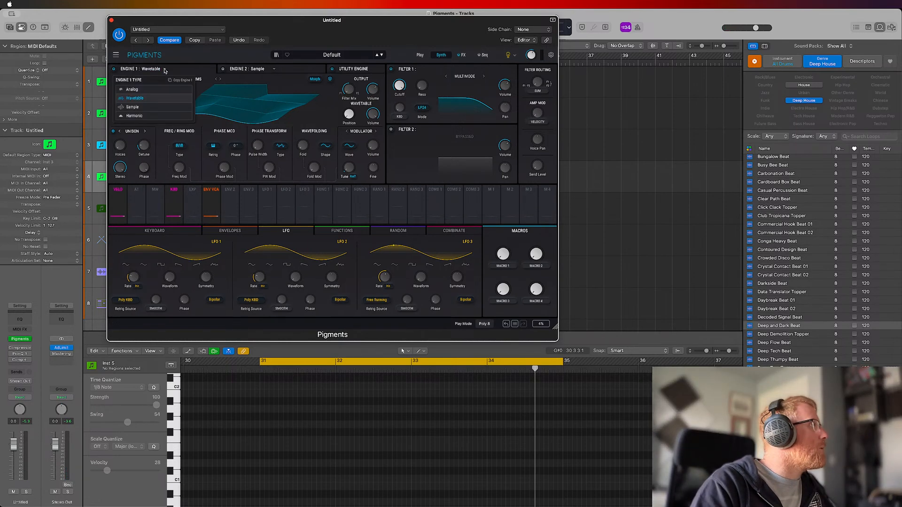
pyautogui.click(155, 119)
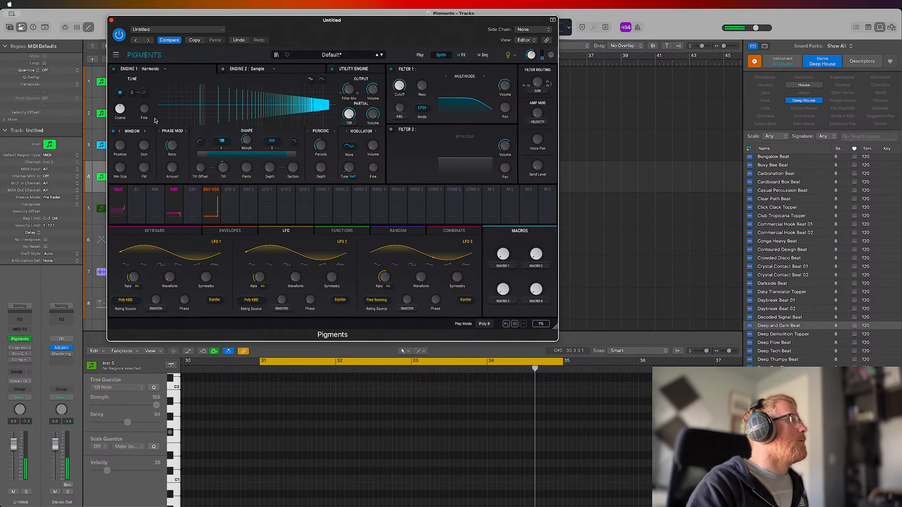
# Step: Modulate Engine 1's Phase Mod Amount with Env 2 and adjust the Phase Mod Ratio
pyautogui.moveTo(172, 146)
pyautogui.mouseDown()
pyautogui.moveTo(173, 137)
pyautogui.moveTo(172, 147)
pyautogui.mouseUp()
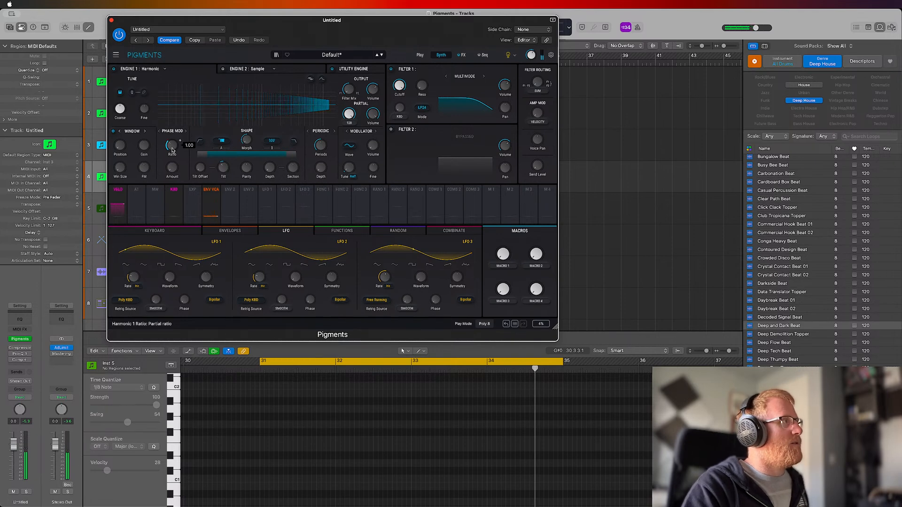
pyautogui.click(227, 190)
pyautogui.moveTo(173, 171); pyautogui.dragTo(174, 165)
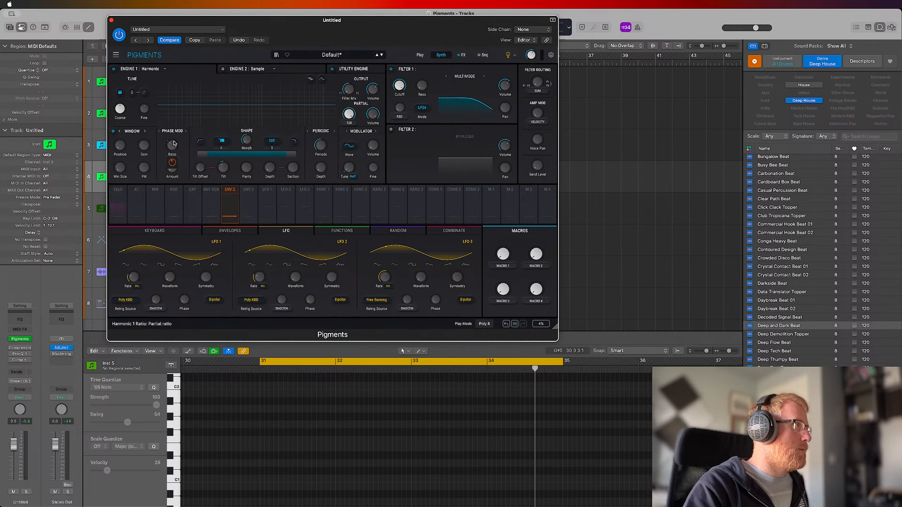
pyautogui.moveTo(172, 149)
pyautogui.mouseDown()
pyautogui.moveTo(173, 163)
pyautogui.moveTo(173, 149)
pyautogui.mouseUp()
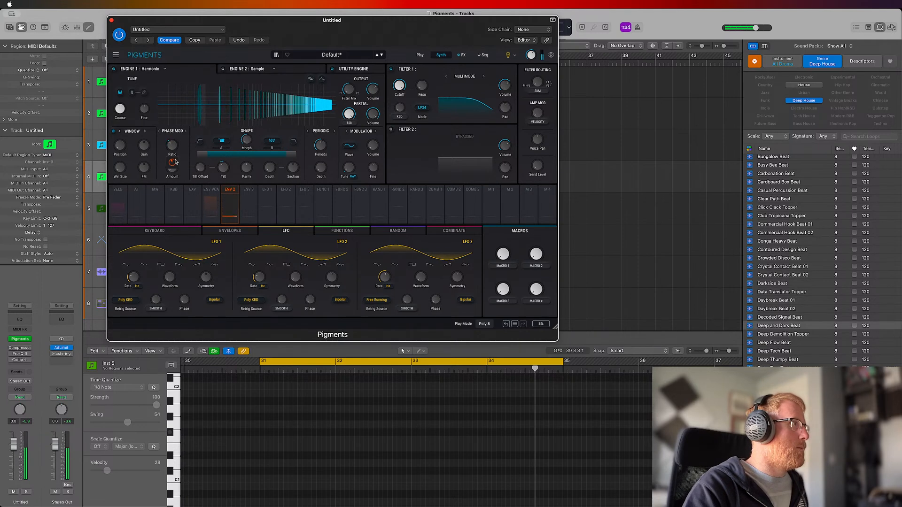
pyautogui.moveTo(172, 162); pyautogui.dragTo(172, 149)
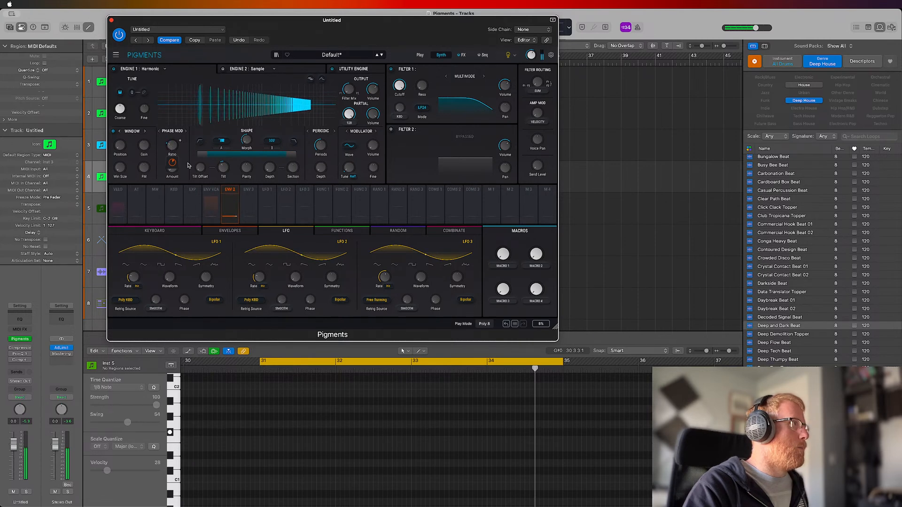
# Step: Try different decay times for Env 2 and lower Engine 1's Phase Mod Ratio to about 0.181
pyautogui.click(231, 202)
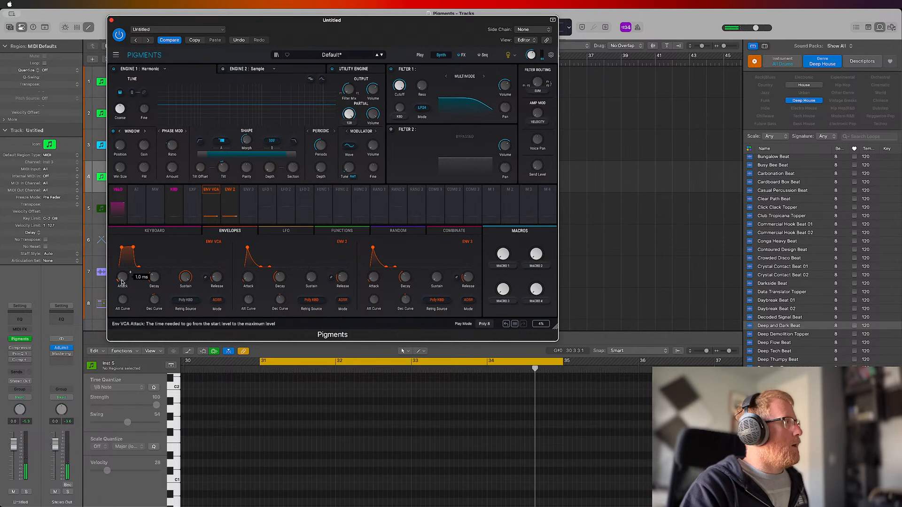
pyautogui.moveTo(122, 282); pyautogui.dragTo(121, 291)
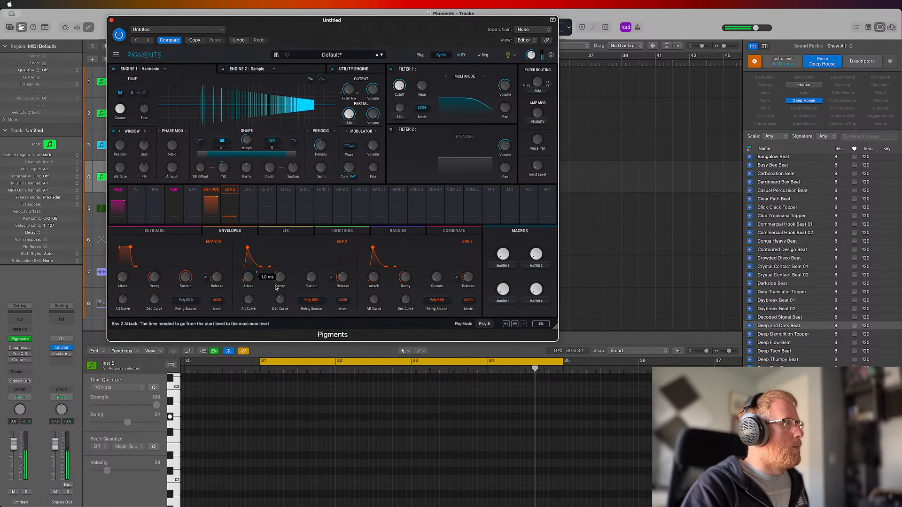
pyautogui.scroll(5, 280, 282)
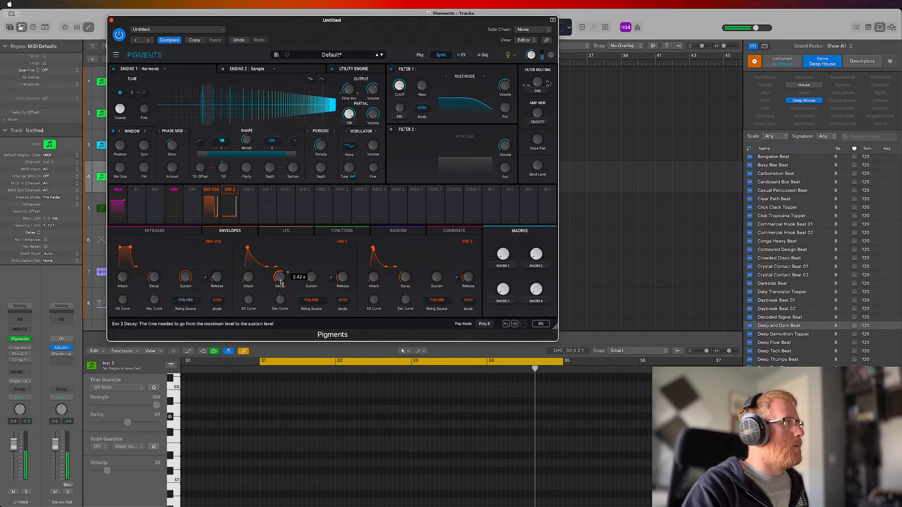
pyautogui.scroll(-5, 280, 282)
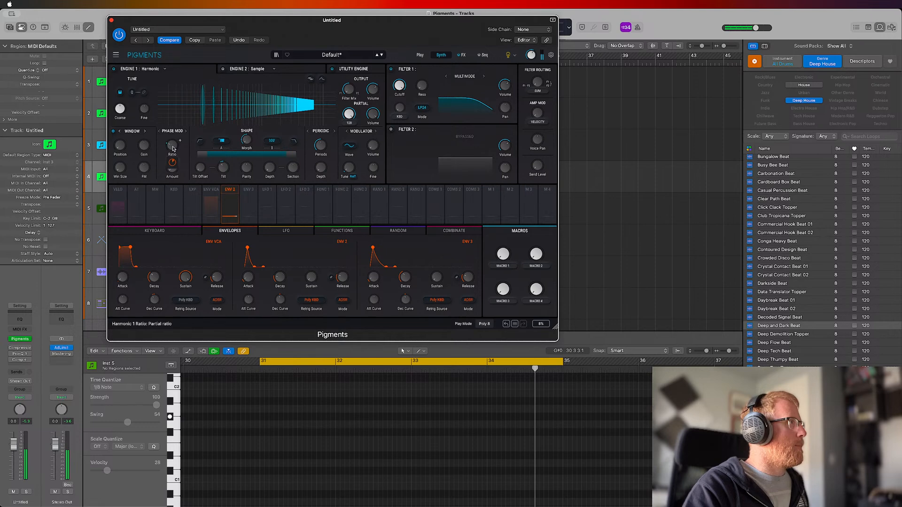
pyautogui.moveTo(173, 165)
pyautogui.moveTo(172, 146); pyautogui.dragTo(171, 164)
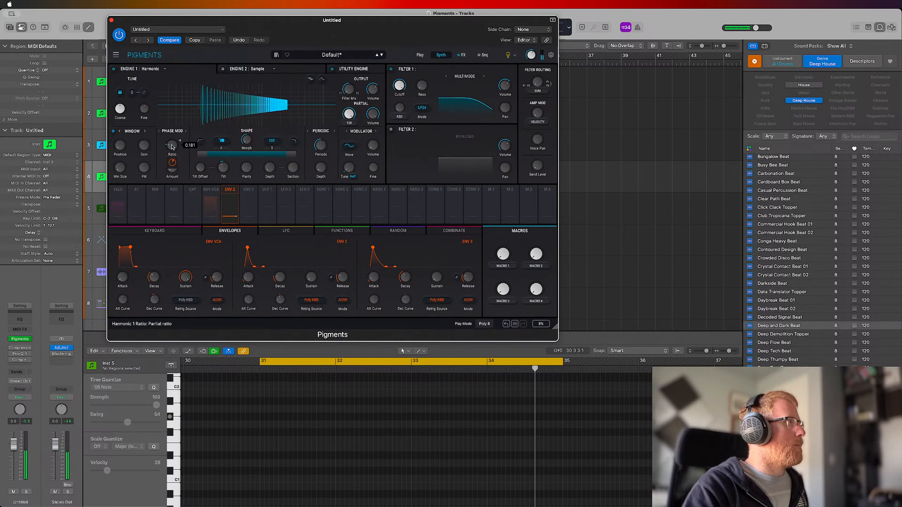
# Step: Adjust Env 2's decay time and raise its sustain to about 0.184
pyautogui.moveTo(277, 281)
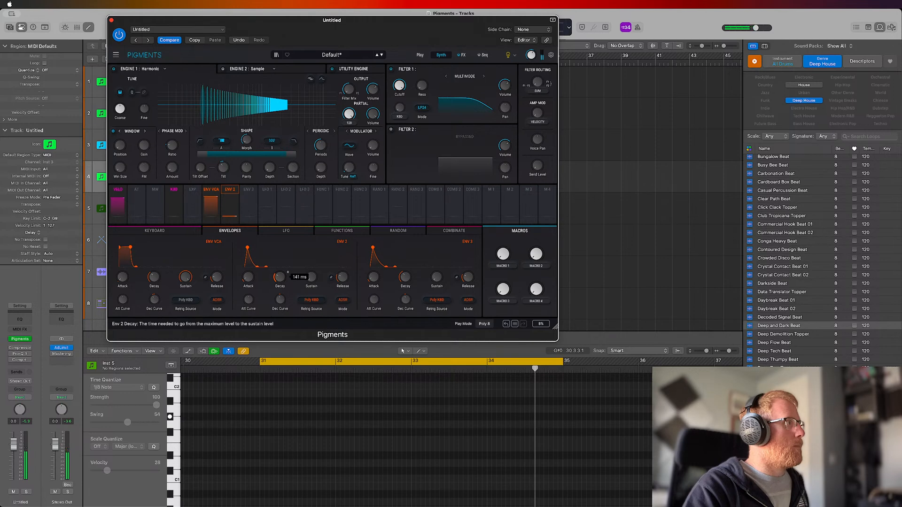
pyautogui.moveTo(278, 281); pyautogui.dragTo(278, 283)
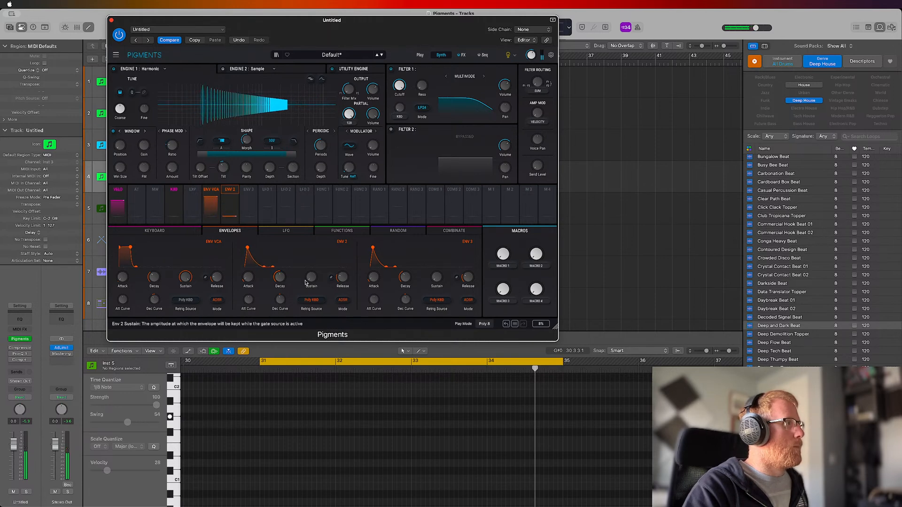
pyautogui.moveTo(310, 280)
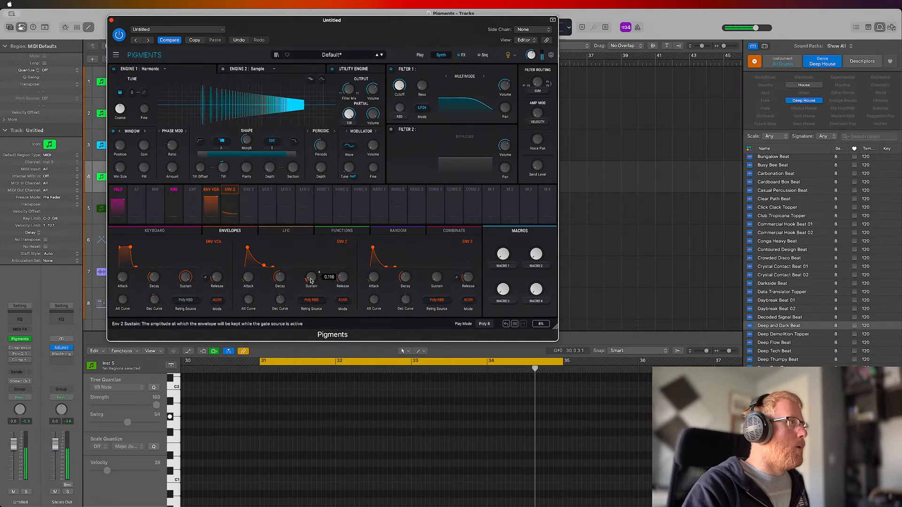
pyautogui.moveTo(311, 280); pyautogui.dragTo(311, 275)
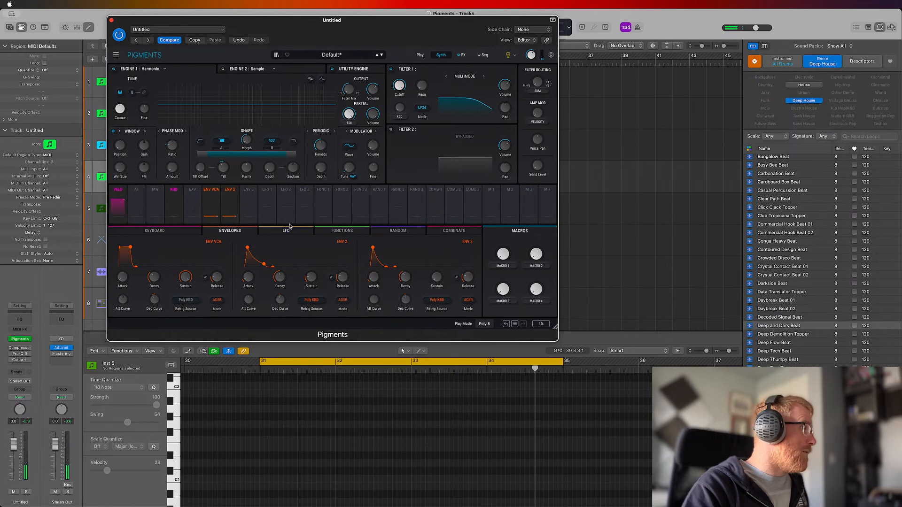
# Step: Modulate Env 2's sustain with LFO 1 at an amount of 0.06, and set LFO 1's rate type to Sync
pyautogui.moveTo(268, 191); pyautogui.dragTo(313, 278)
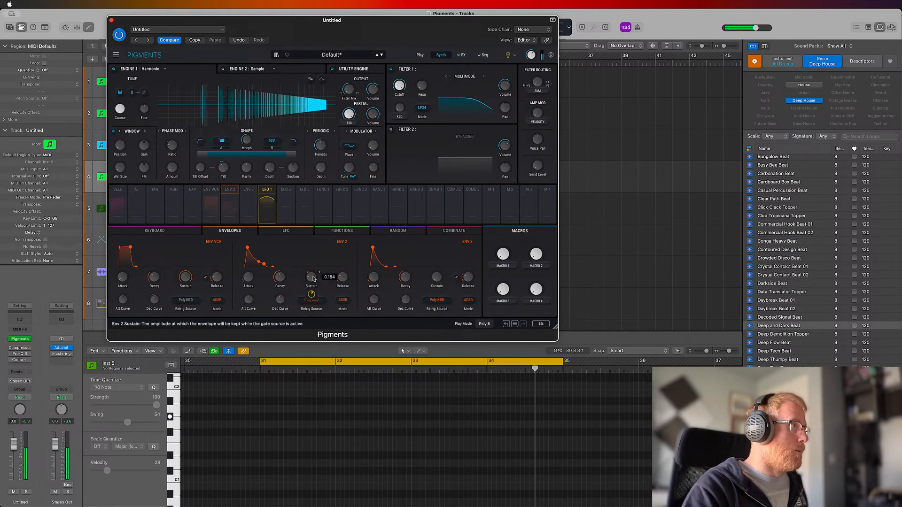
pyautogui.moveTo(313, 294); pyautogui.dragTo(313, 303)
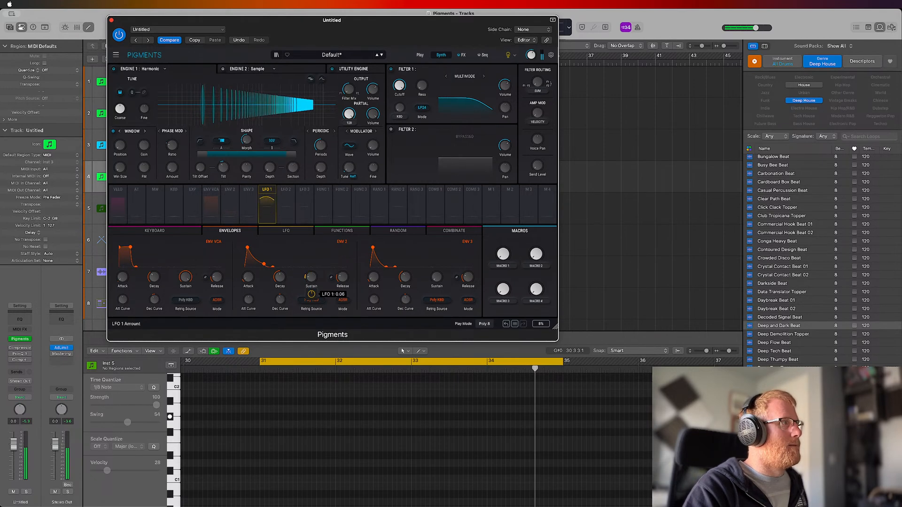
pyautogui.click(273, 219)
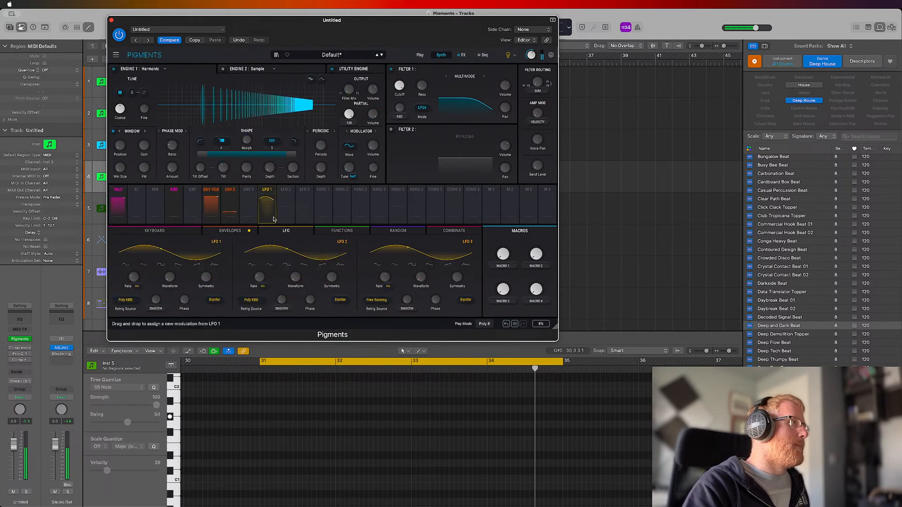
pyautogui.click(137, 286)
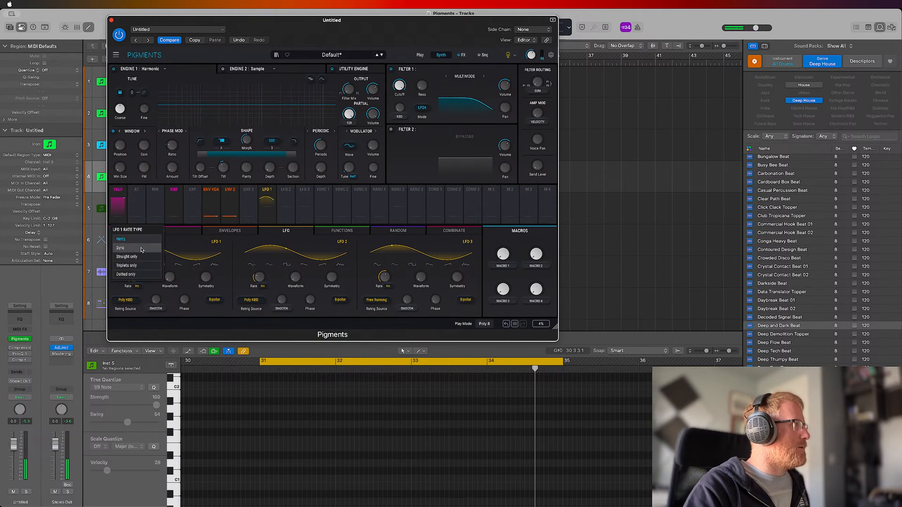
pyautogui.click(141, 249)
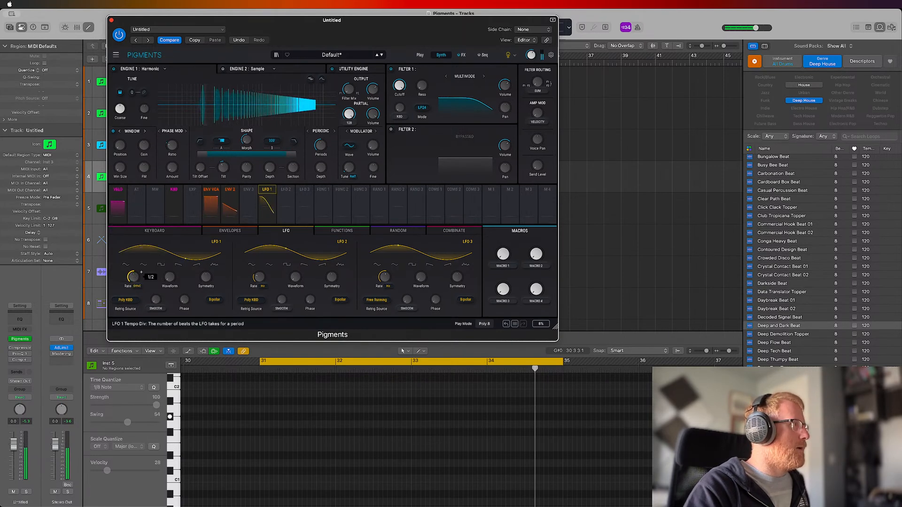
pyautogui.scroll(1, 142, 272)
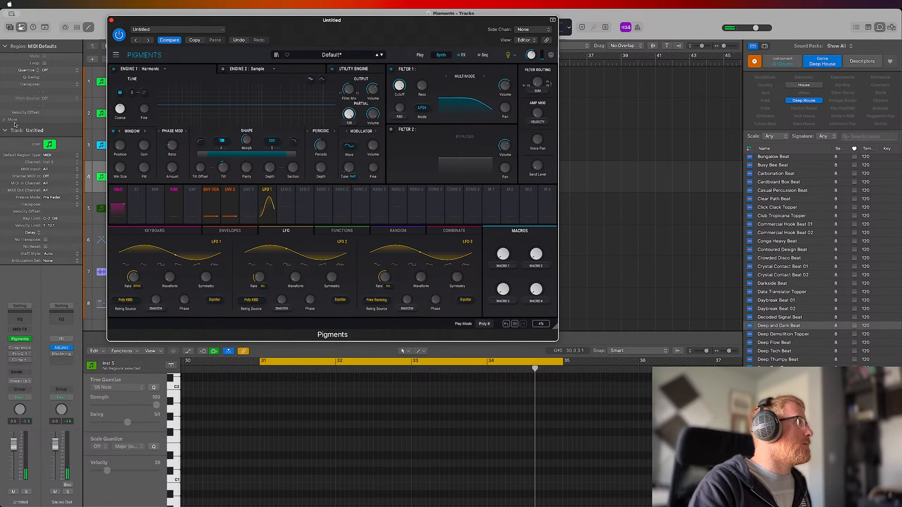
# Step: Create one new software instrument track using Sculpture (Modeling Synth) in stereo
pyautogui.click(52, 18)
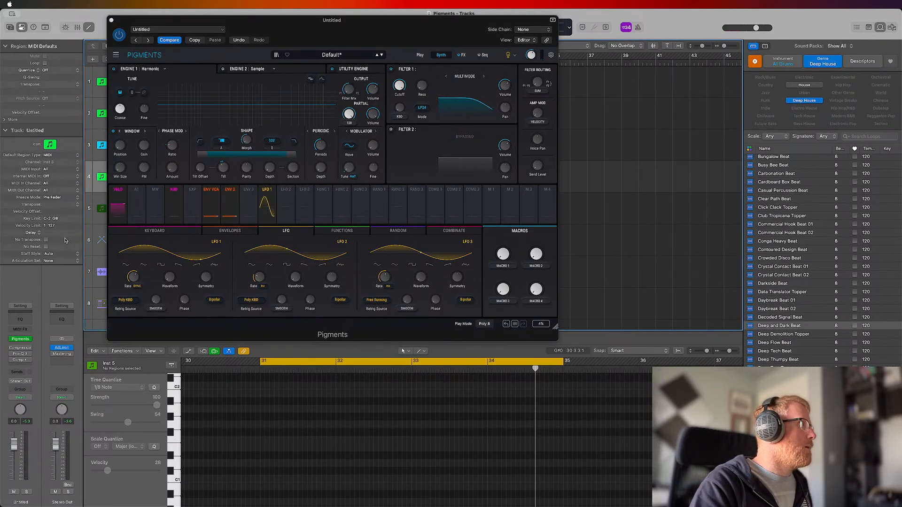
pyautogui.click(93, 59)
pyautogui.click(334, 279)
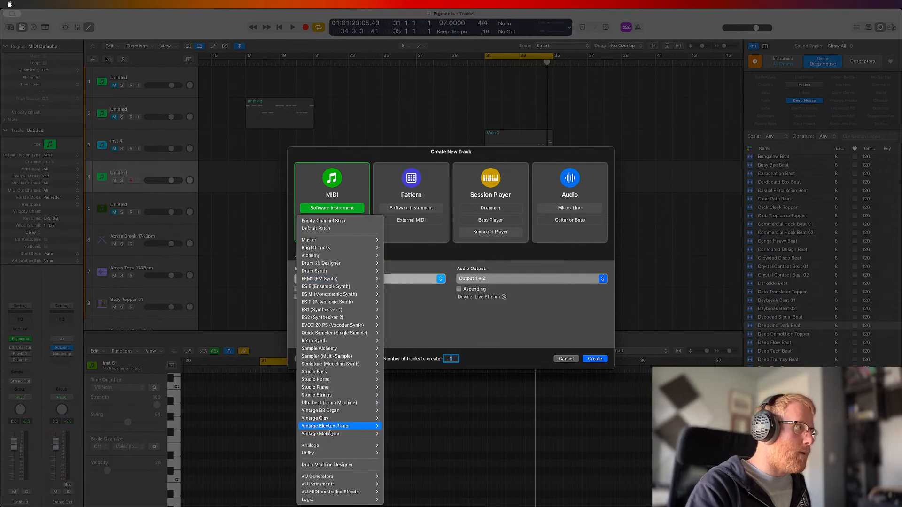
pyautogui.moveTo(330, 409)
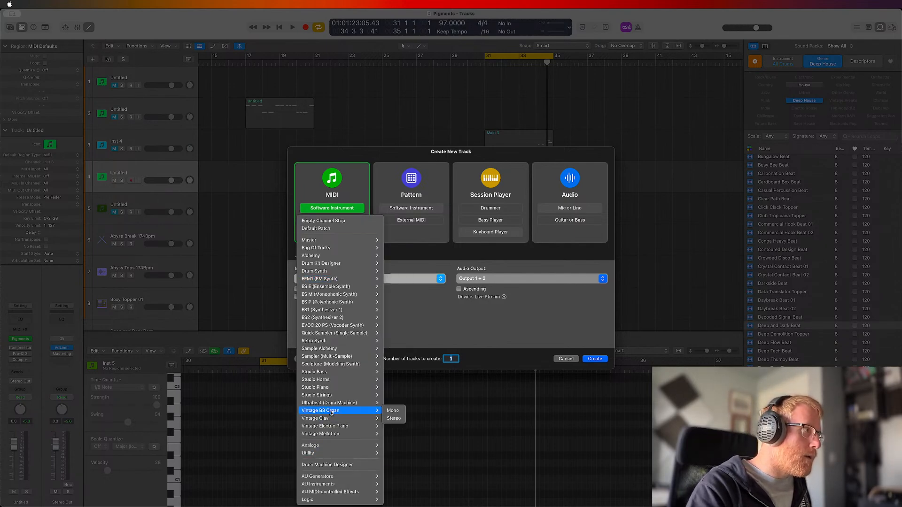
pyautogui.moveTo(335, 368)
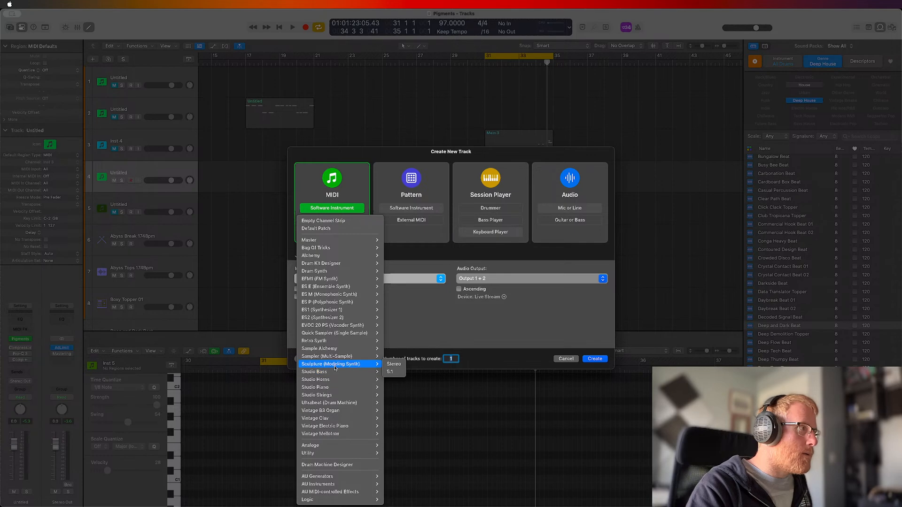
pyautogui.click(393, 364)
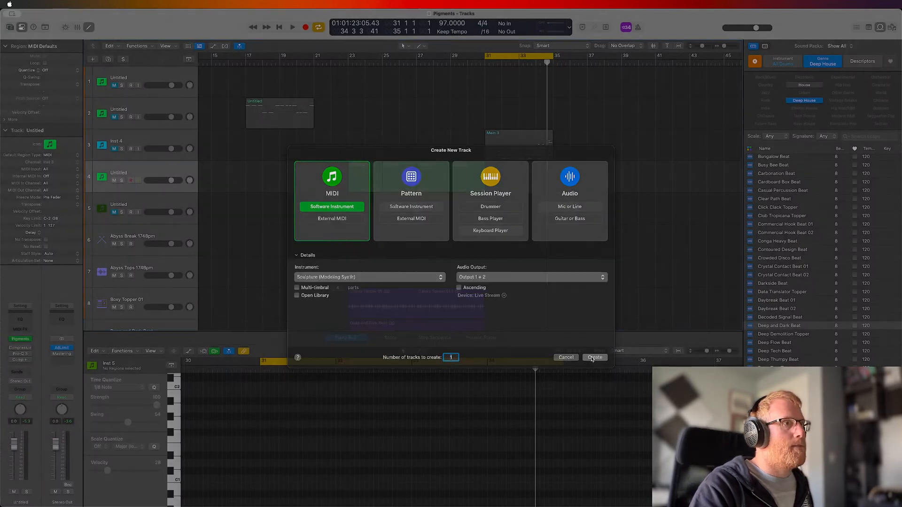
pyautogui.click(594, 358)
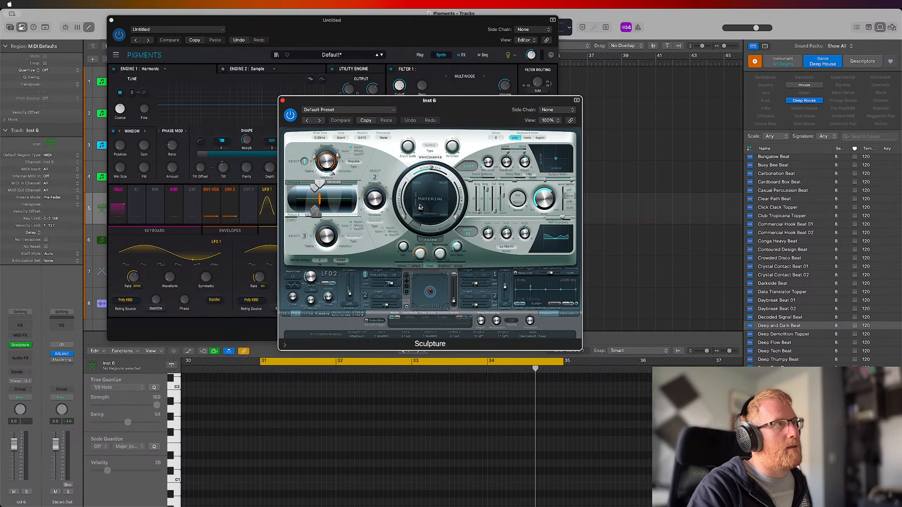
# Step: Try Sculpture's Material control on the default sound and on the Aggressive Pluck Bass, Breathing Hollow Bass and Double Bass presets while auditioning them
pyautogui.moveTo(420, 209)
pyautogui.mouseDown()
pyautogui.moveTo(418, 183)
pyautogui.moveTo(446, 183)
pyautogui.moveTo(409, 225)
pyautogui.moveTo(435, 191)
pyautogui.moveTo(427, 189)
pyautogui.mouseUp()
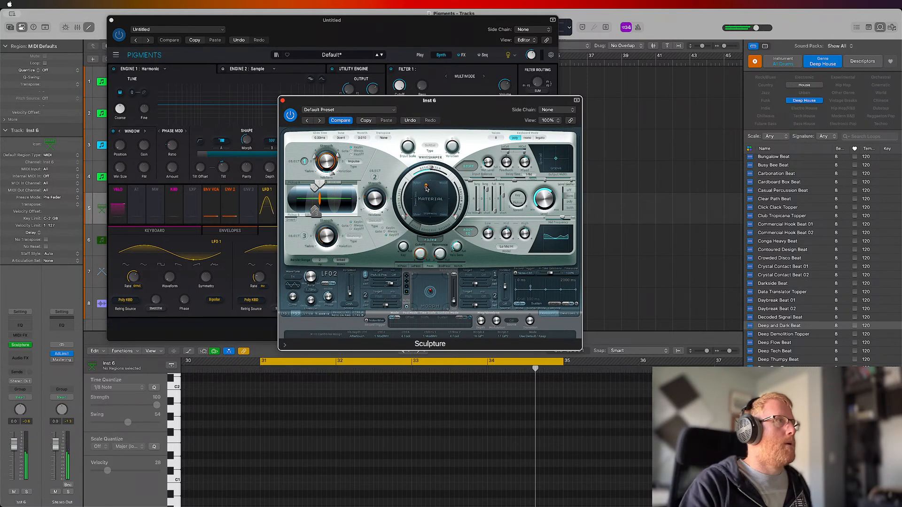
pyautogui.click(320, 121)
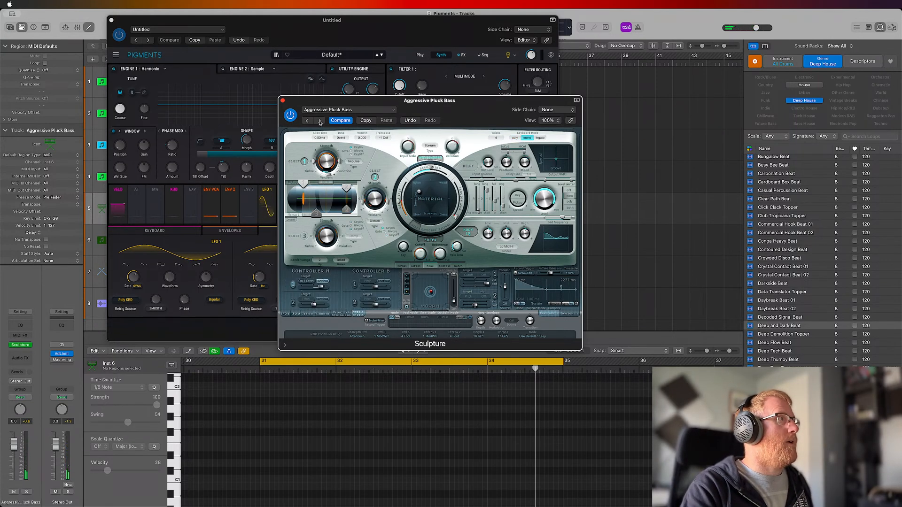
pyautogui.click(320, 121)
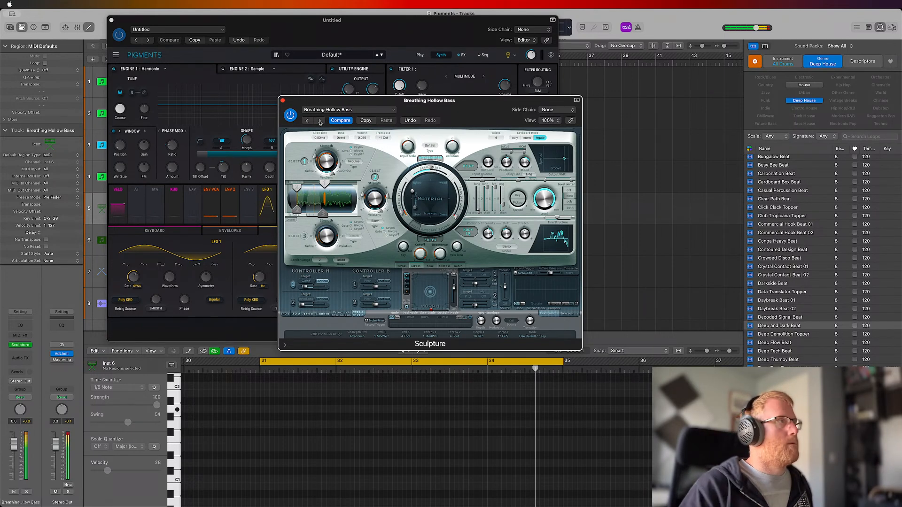
pyautogui.click(320, 121)
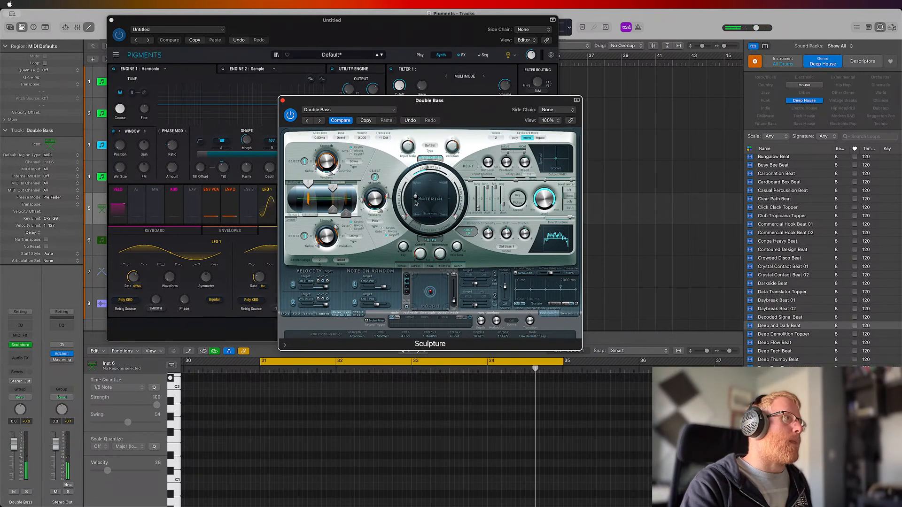
pyautogui.moveTo(415, 196); pyautogui.dragTo(449, 184)
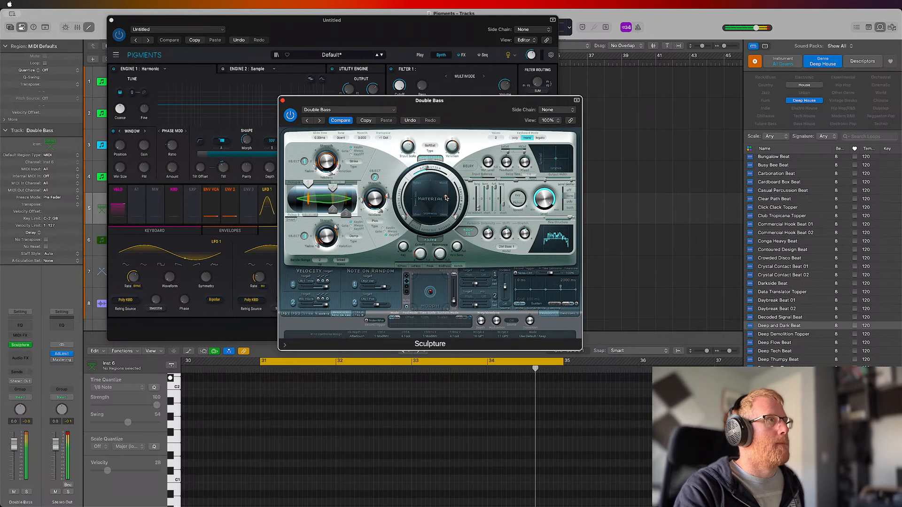
pyautogui.click(283, 100)
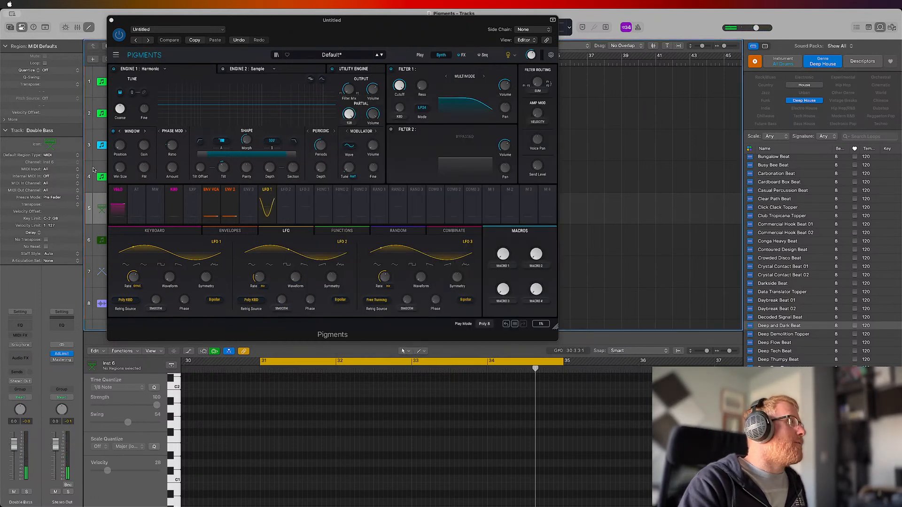
# Step: Return to the Pigments track and try Freq Mod against Phase Mod on Engine 1 while varying the modulation amount
pyautogui.click(100, 169)
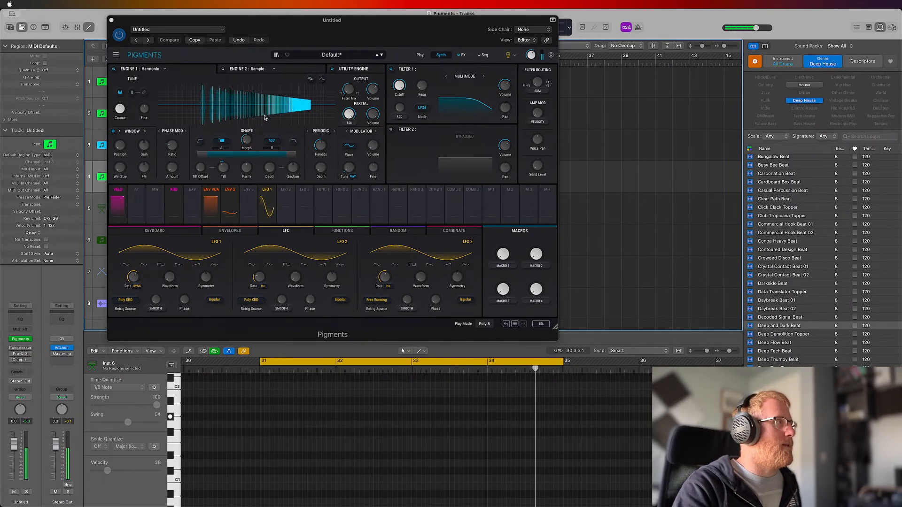
pyautogui.click(186, 133)
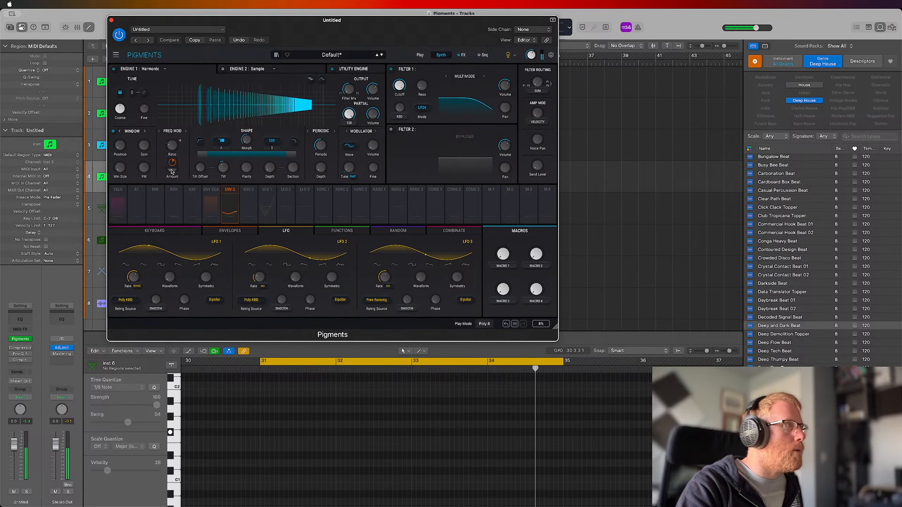
pyautogui.moveTo(171, 177); pyautogui.dragTo(171, 166)
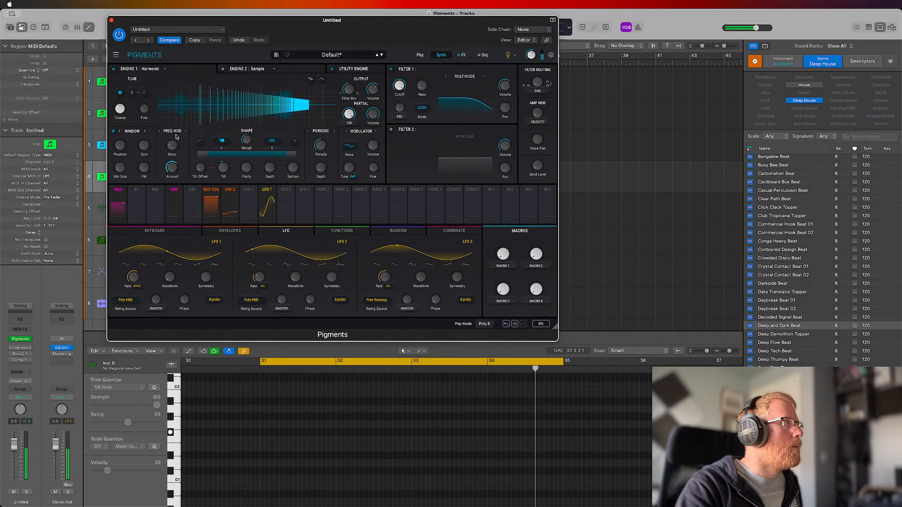
pyautogui.moveTo(172, 168); pyautogui.dragTo(172, 184)
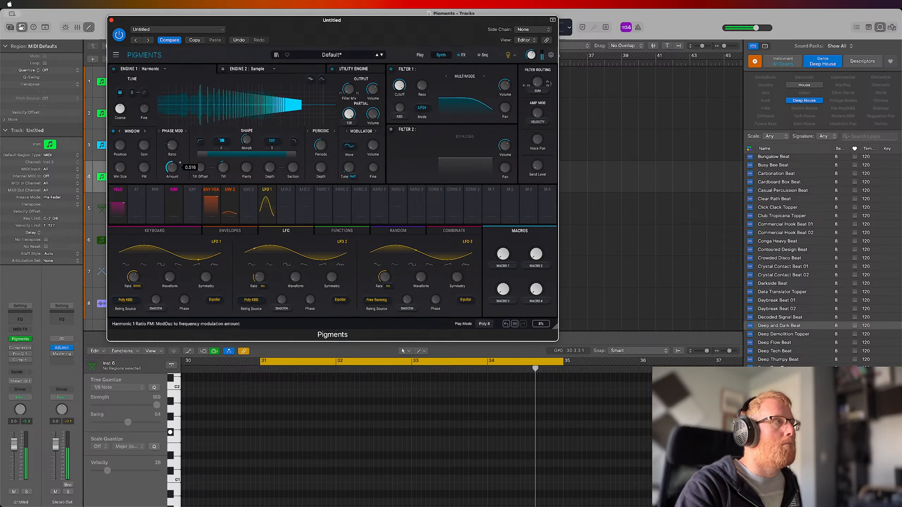
# Step: Switch Engine 1's partial modulation from Window to Cluster
pyautogui.click(186, 132)
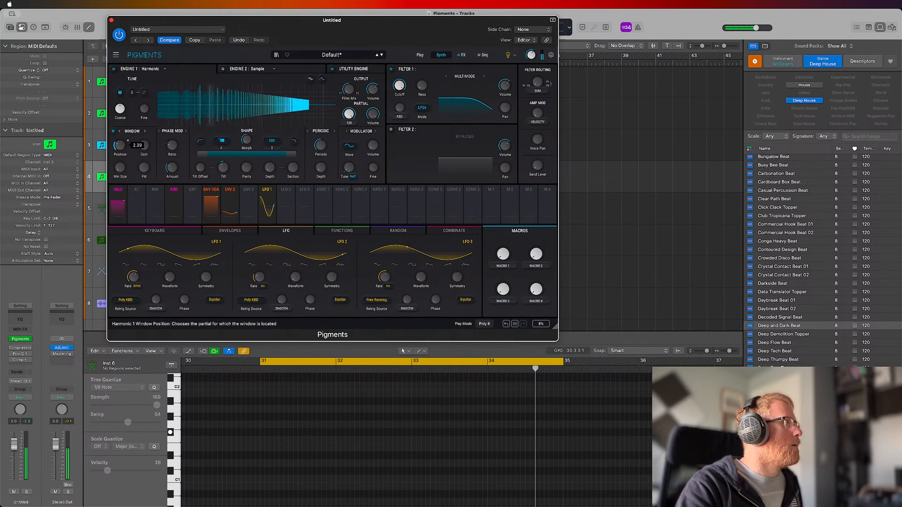
pyautogui.click(132, 131)
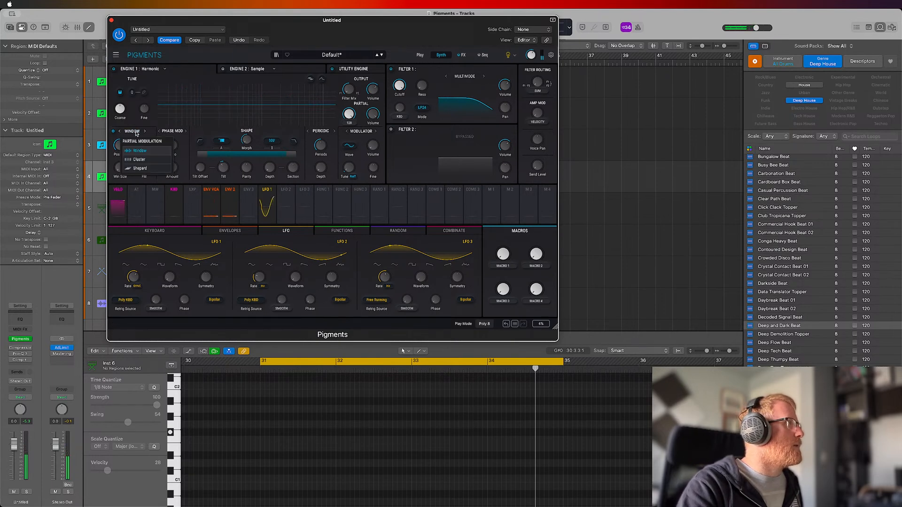
pyautogui.click(147, 161)
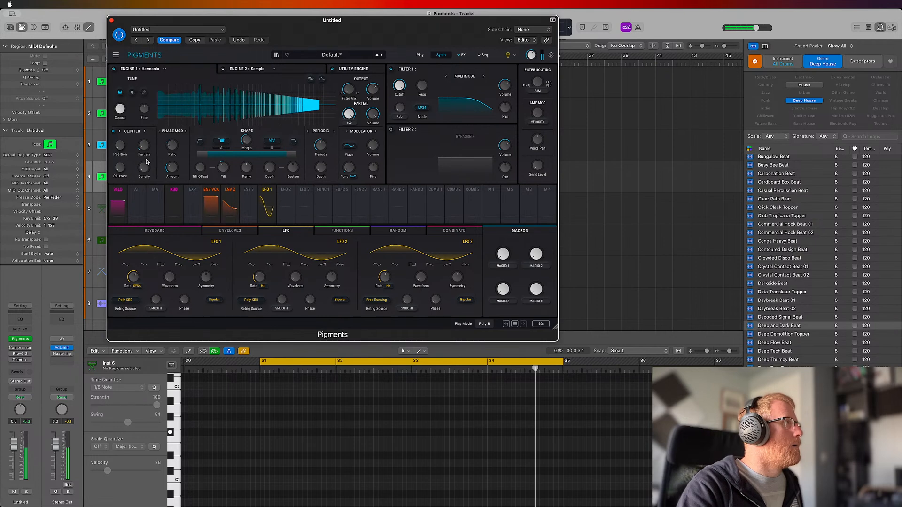
# Step: Try Engine 1's Shape controls with Morph at 27% Spectrum A and 73% Spectrum B, and Parity at 24% odd and 76% even
pyautogui.click(272, 142)
pyautogui.click(246, 101)
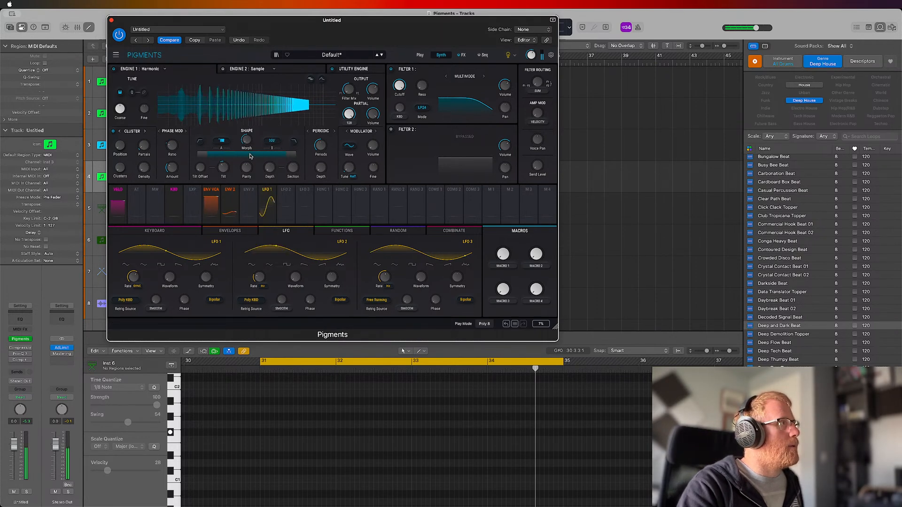
pyautogui.moveTo(253, 137)
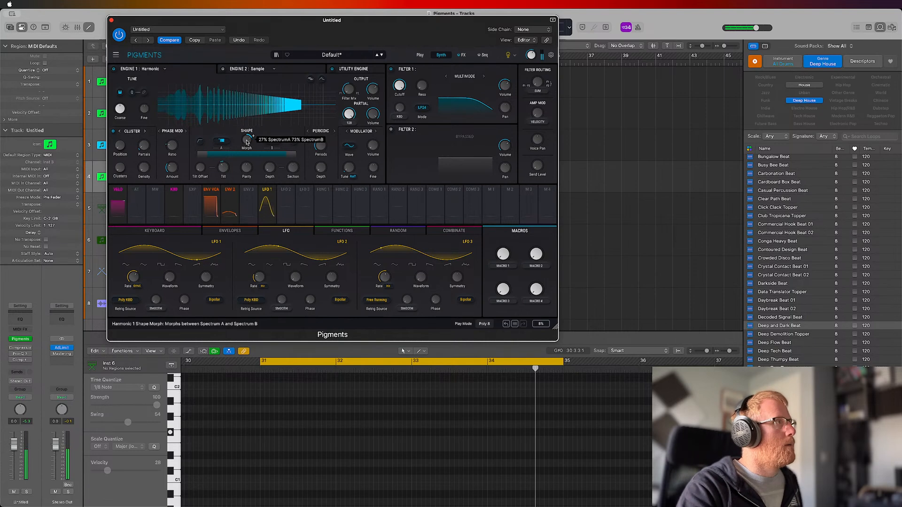
pyautogui.moveTo(247, 142); pyautogui.dragTo(245, 139)
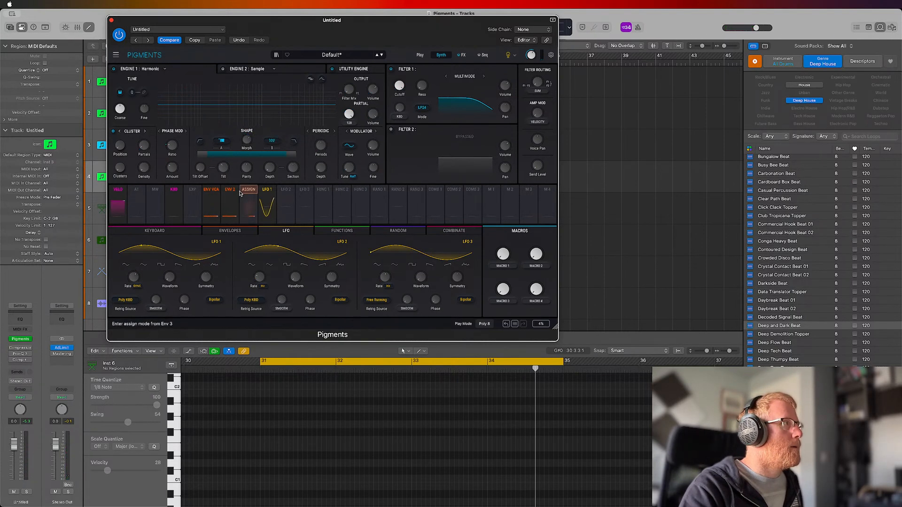
pyautogui.moveTo(245, 170)
pyautogui.moveTo(245, 171); pyautogui.dragTo(245, 160)
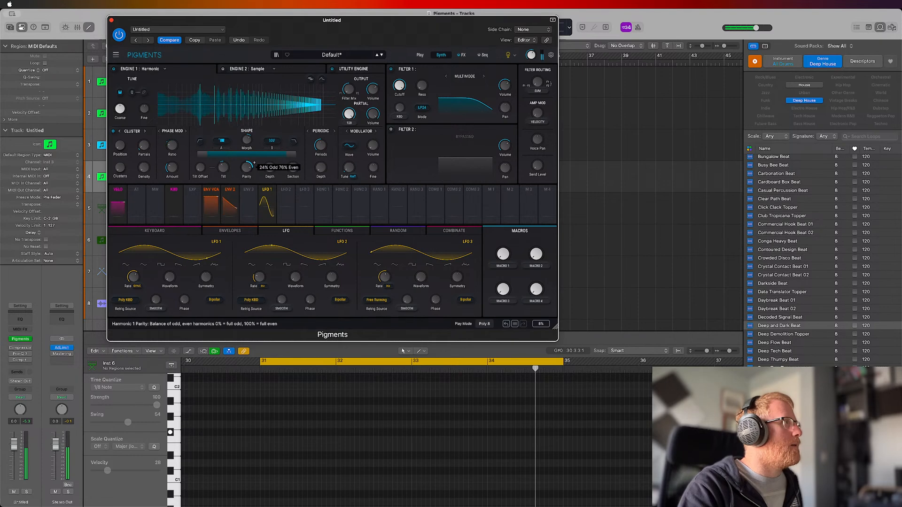
# Step: Try different Spectrum A and Spectrum B shapes on Engine 1 while varying their Depth, Section and Tilt
pyautogui.click(221, 141)
pyautogui.click(225, 178)
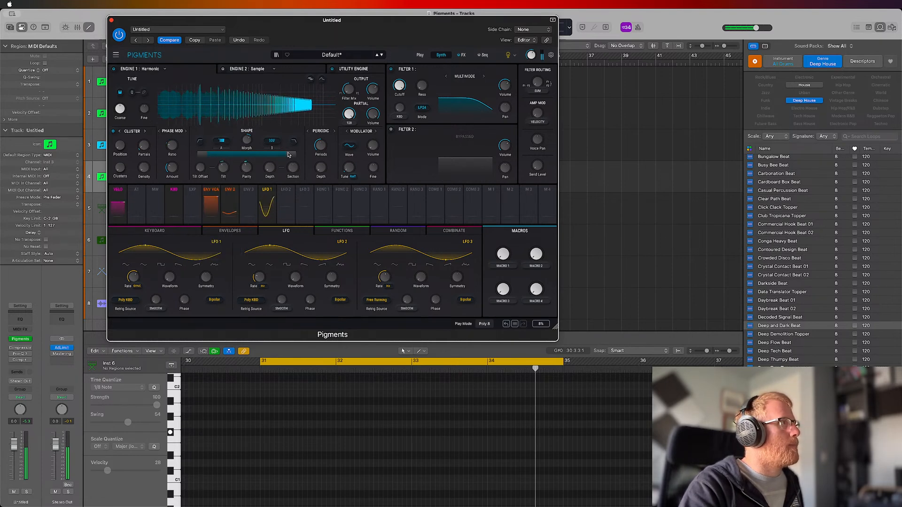
pyautogui.click(272, 141)
pyautogui.click(275, 209)
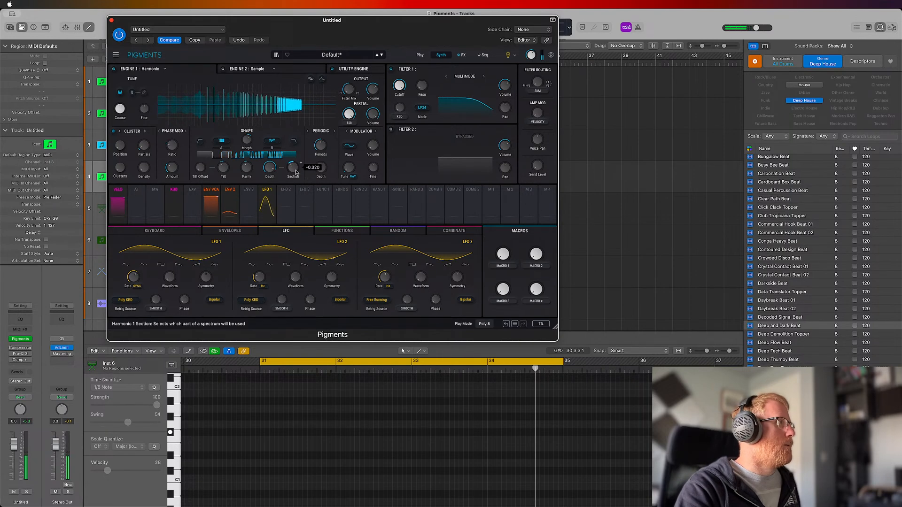
pyautogui.moveTo(227, 171); pyautogui.dragTo(208, 162)
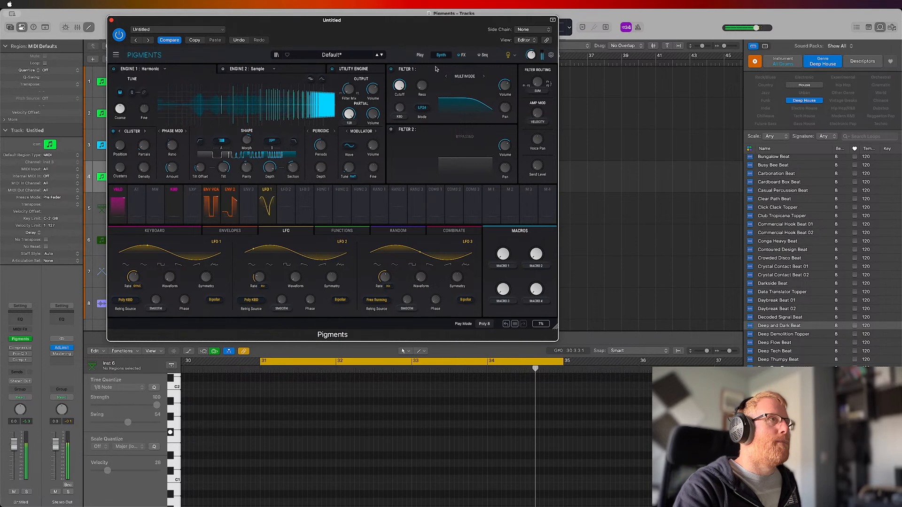
# Step: Set the FX A reverb's Dry/Wet to 48% and lengthen its decay, and return to the synth engines
pyautogui.click(462, 55)
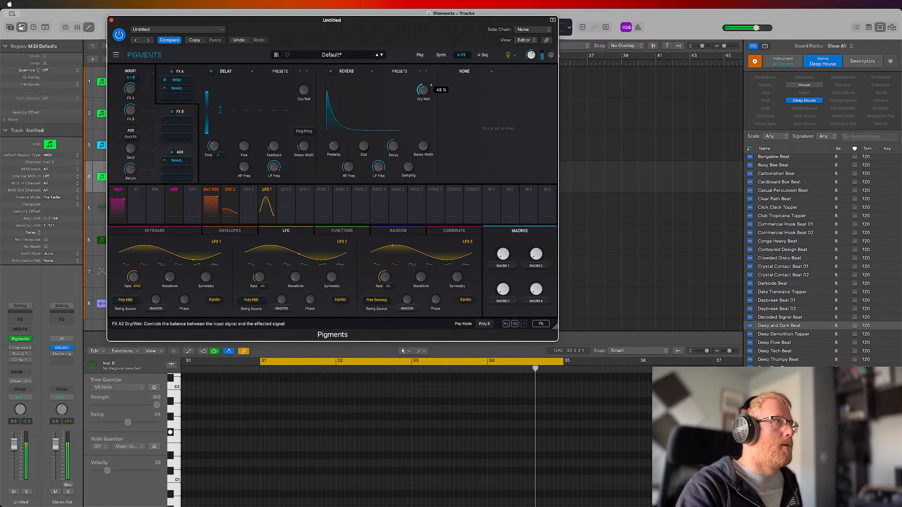
pyautogui.moveTo(364, 146); pyautogui.dragTo(401, 141)
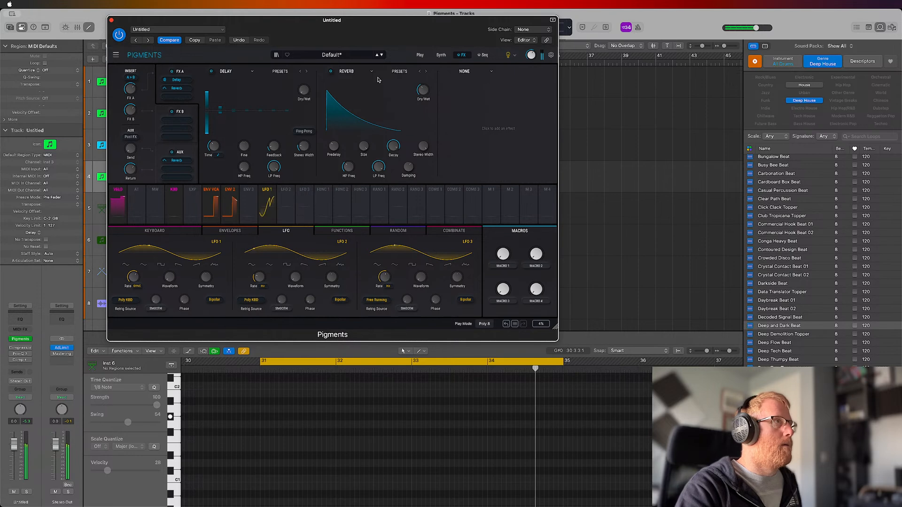
pyautogui.click(438, 55)
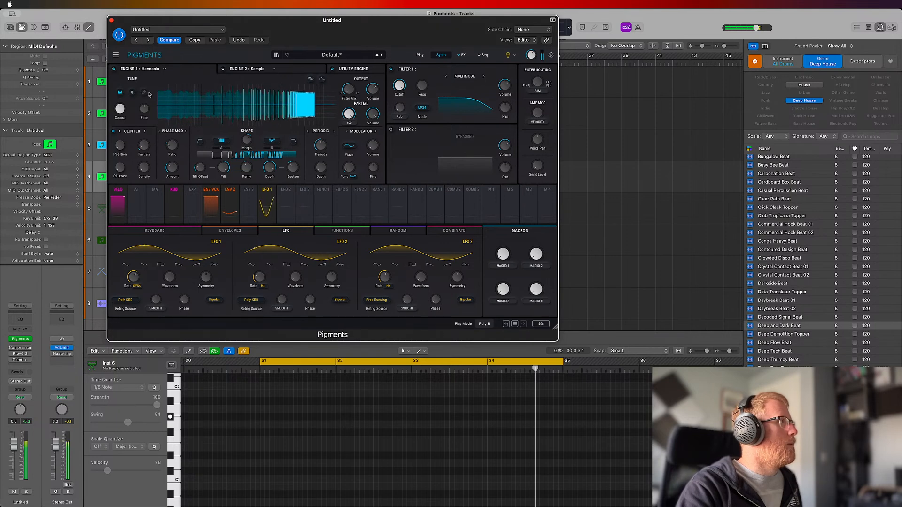
pyautogui.moveTo(121, 108)
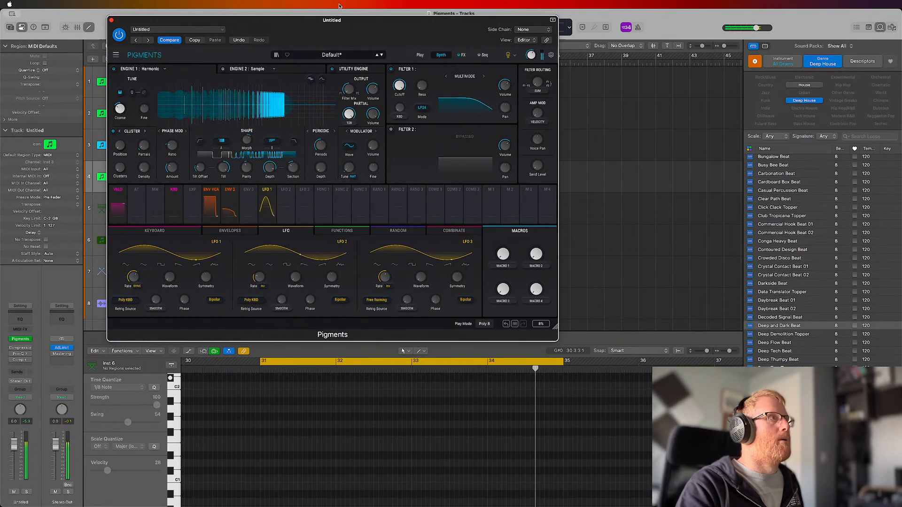
# Step: Audition the Definition and Evolver presets, and load the Eurodance Stab 3000 preset
pyautogui.click(382, 55)
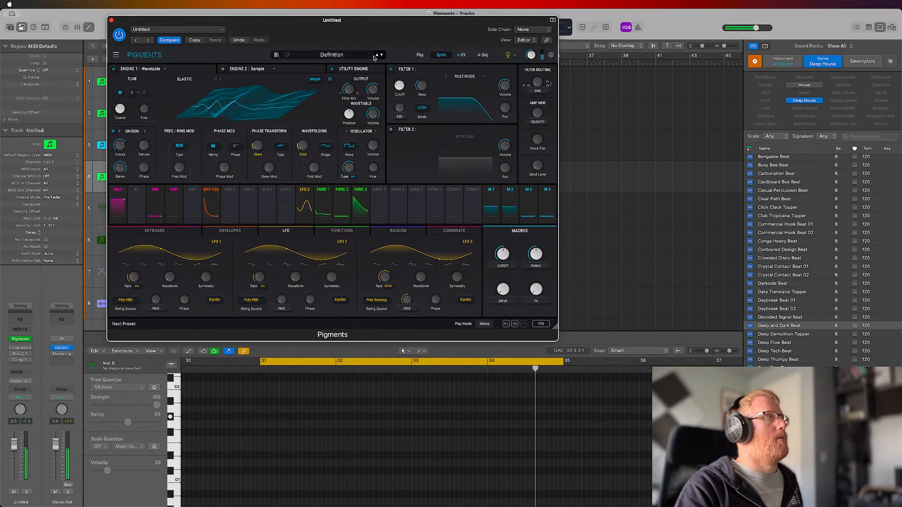
pyautogui.click(337, 55)
pyautogui.scroll(-3, 368, 146)
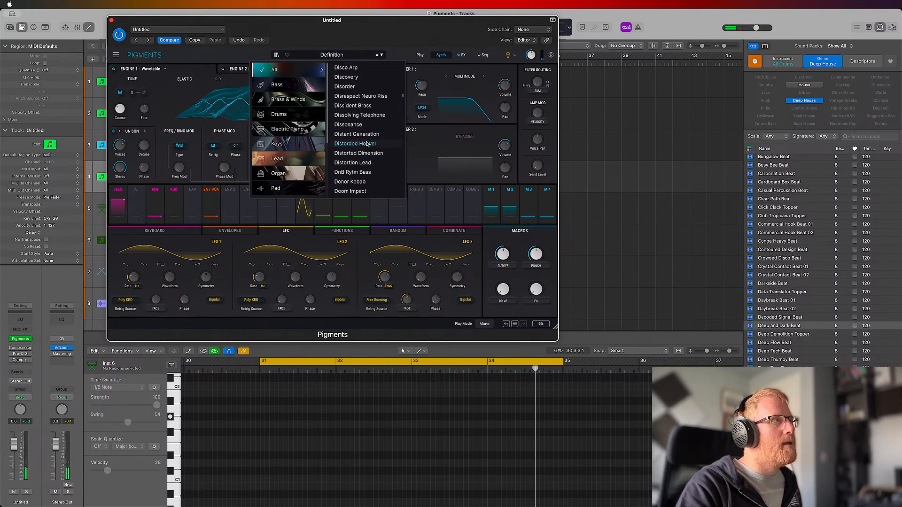
pyautogui.scroll(-3, 362, 159)
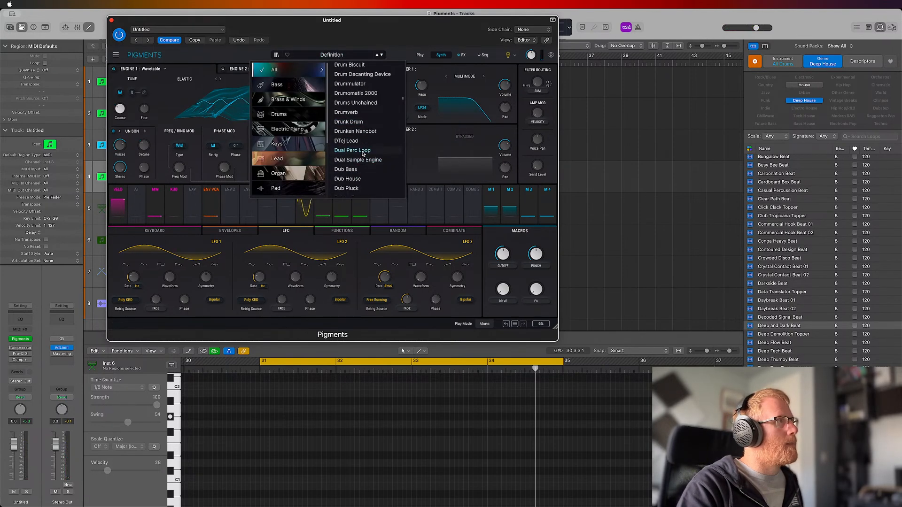
pyautogui.scroll(-3, 360, 164)
pyautogui.scroll(-3, 361, 141)
pyautogui.scroll(-5, 361, 129)
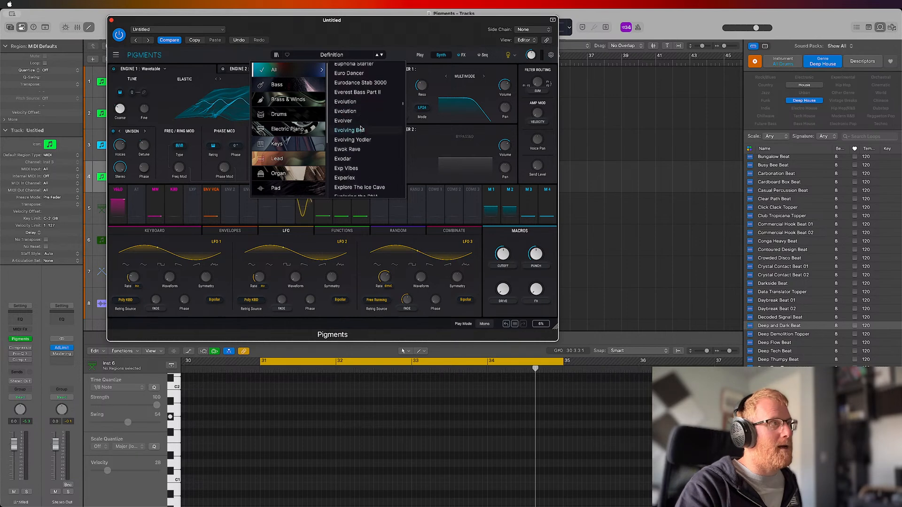
pyautogui.click(352, 104)
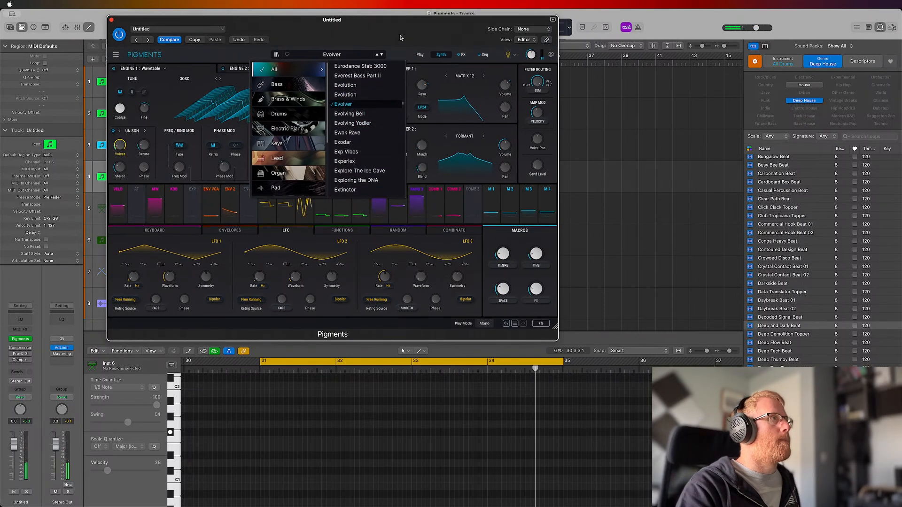
pyautogui.click(361, 66)
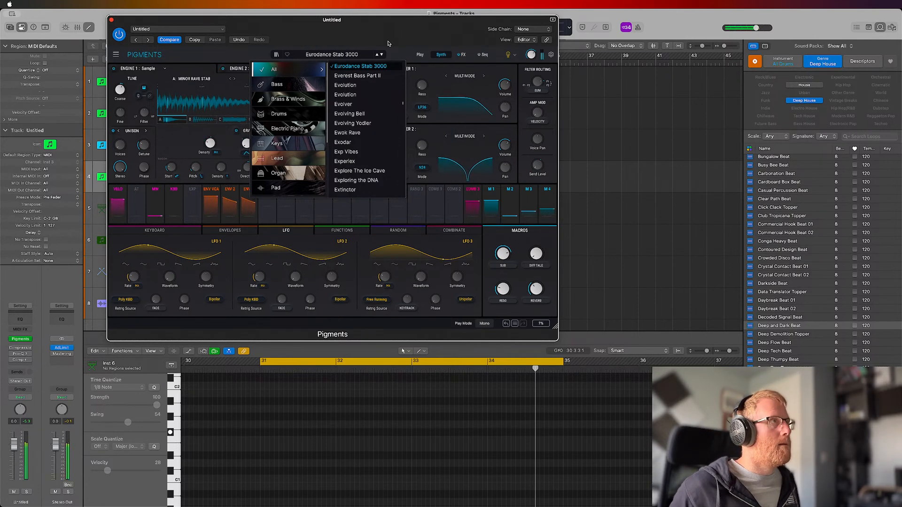
pyautogui.click(396, 57)
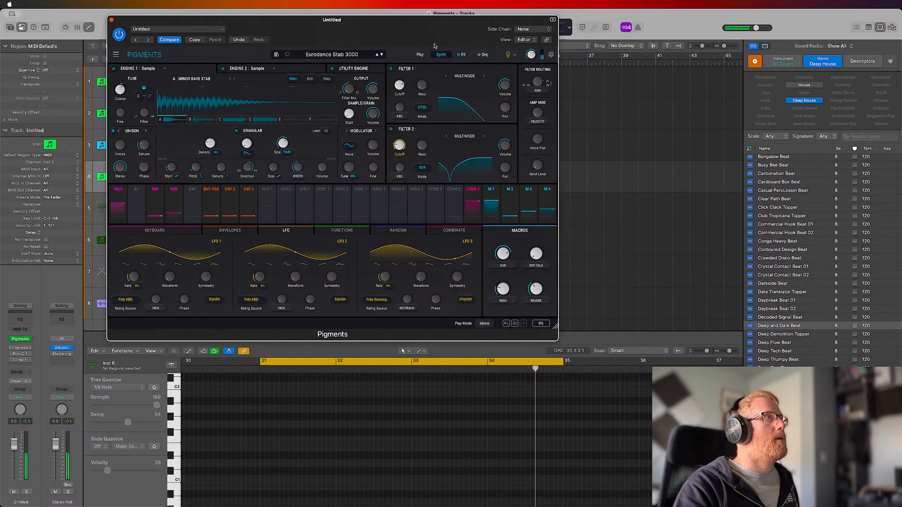
# Step: Uncover the arrangement and move the Main 3 region on the Inst 4 track earlier, to start between bars 18 and 19
pyautogui.moveTo(434, 46); pyautogui.dragTo(576, 253)
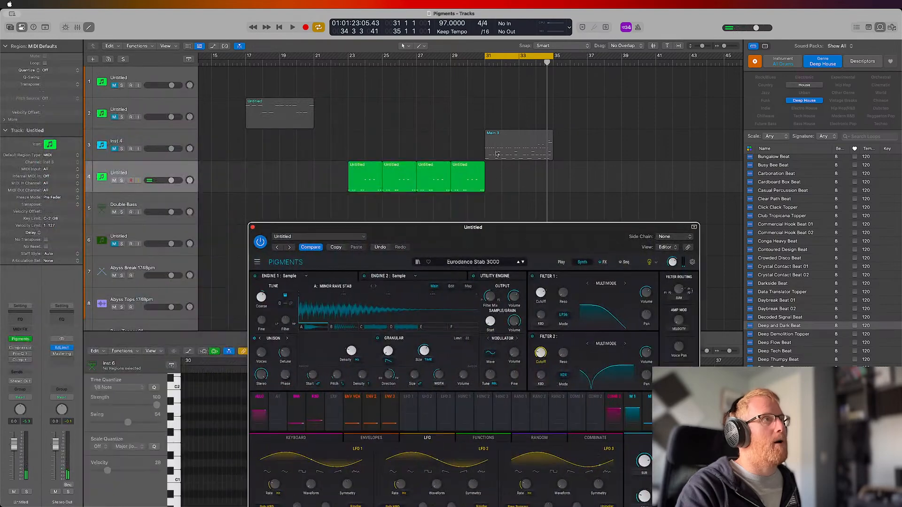
pyautogui.moveTo(497, 153); pyautogui.dragTo(302, 136)
pyautogui.scroll(-5, 371, 140)
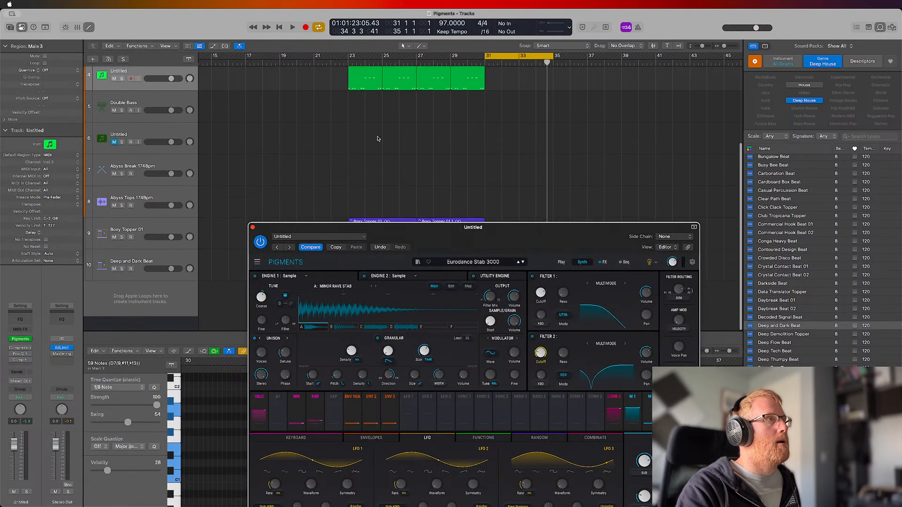
pyautogui.scroll(4, 378, 138)
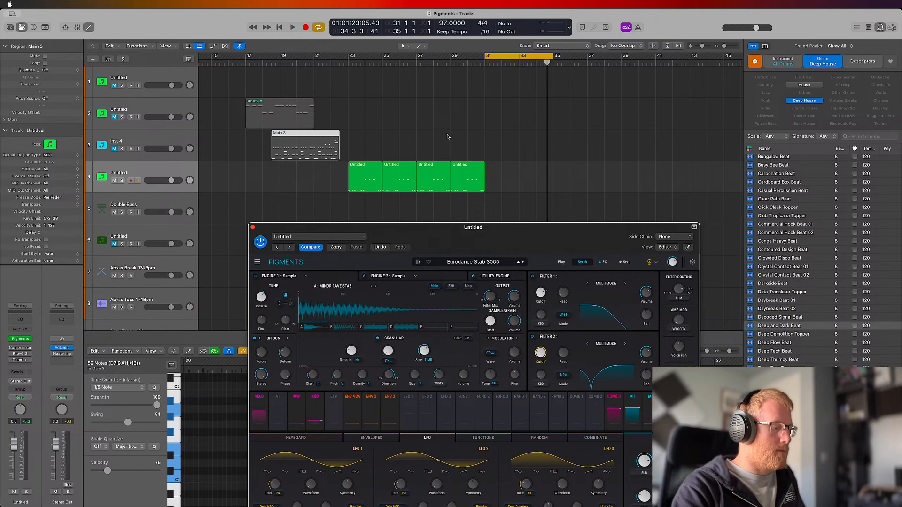
# Step: Set the cycle range to bars 23 to 31 over the four green regions and start playback
pyautogui.press('super+Left')
pyautogui.press('super+Left')
pyautogui.press('super+Left')
pyautogui.press('super+Left')
pyautogui.press('super+Left')
pyautogui.hscroll(-3, 447, 137)
pyautogui.scroll(-5, 448, 137)
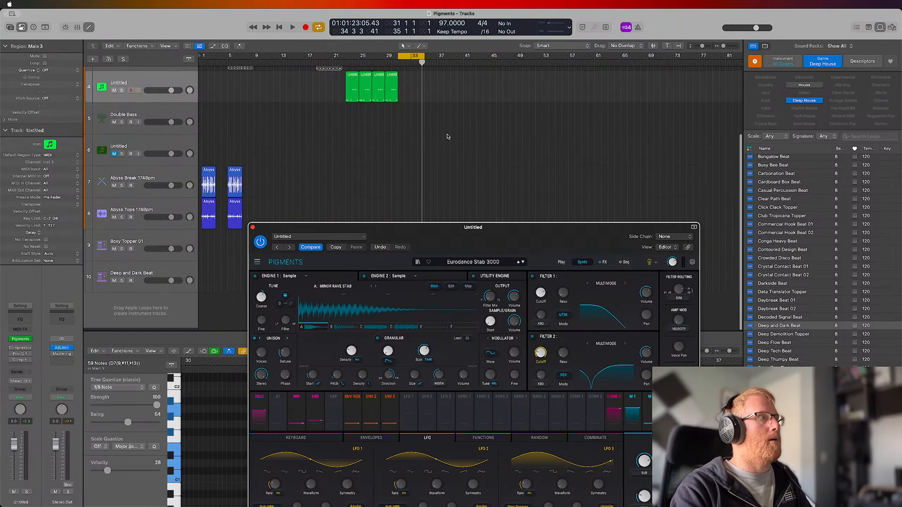
pyautogui.press('super+Right')
pyautogui.press('super+Right')
pyautogui.scroll(3, 447, 137)
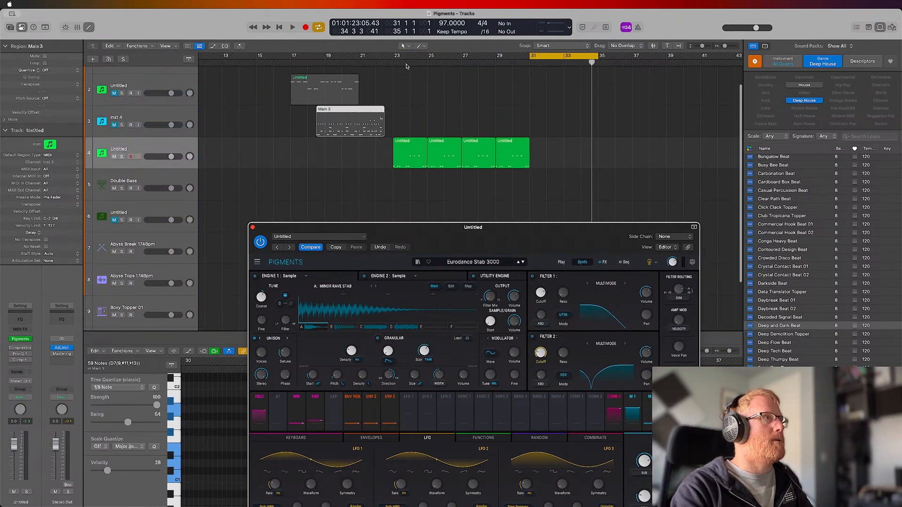
pyautogui.moveTo(393, 58); pyautogui.dragTo(529, 59)
pyautogui.press('space')
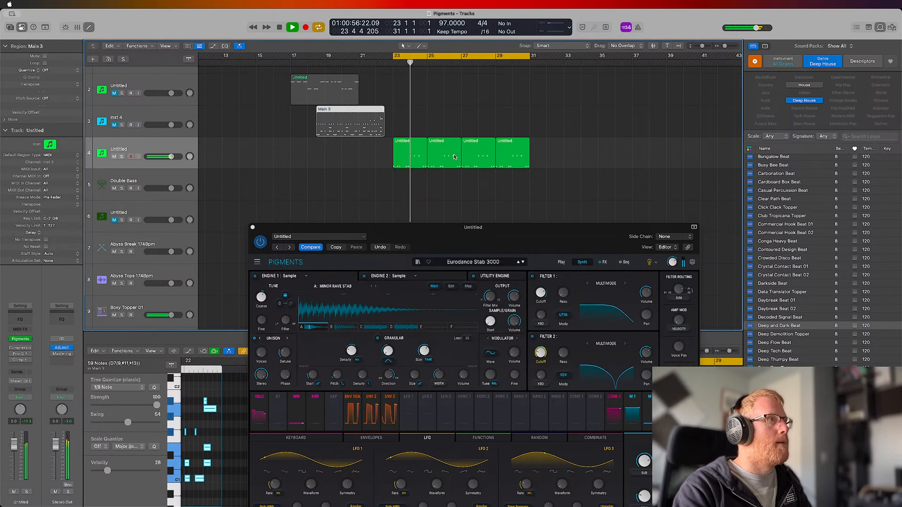
# Step: Fit all ten tracks in view and set the project tempo to 126
pyautogui.press('super+Up')
pyautogui.press('super+Up')
pyautogui.press('super+Up')
pyautogui.press('super+Up')
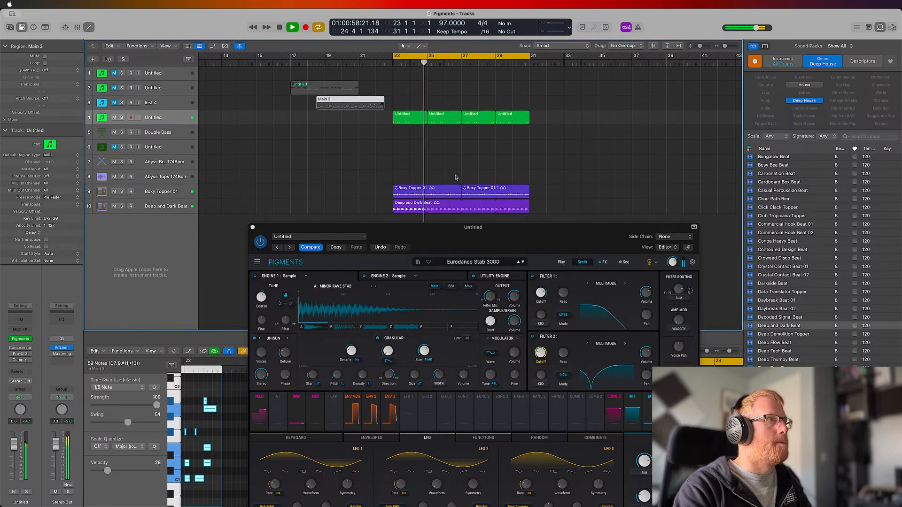
pyautogui.doubleClick(452, 23)
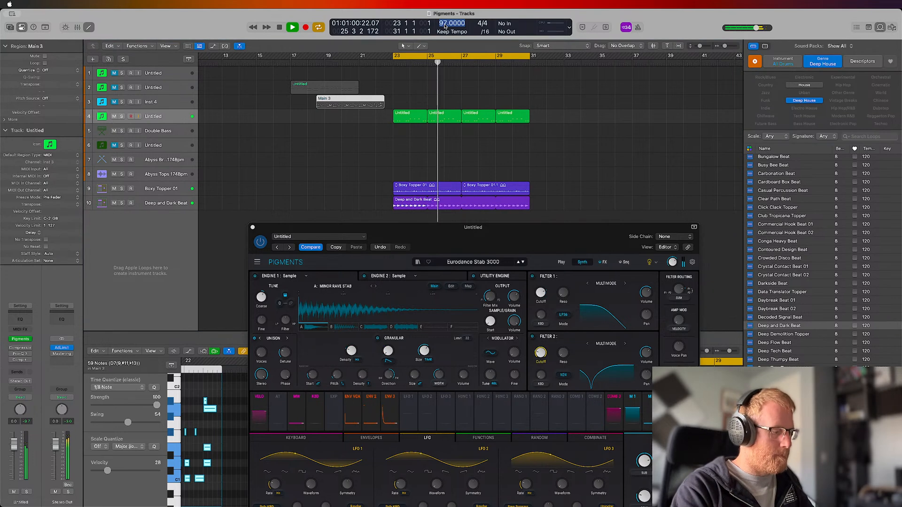
pyautogui.write('126')
pyautogui.press('Return')
pyautogui.press('Return')
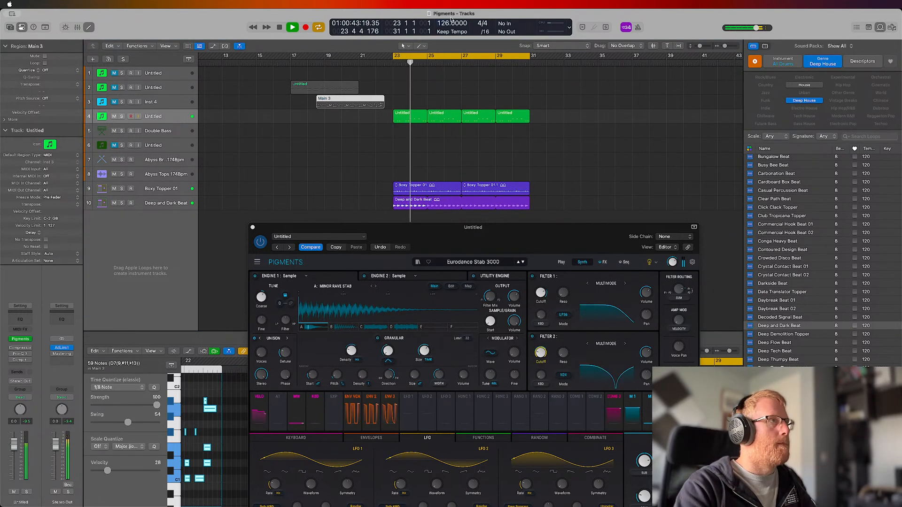
# Step: Transpose the notes of the four regions on track 4 down an octave, audition them and stop playback
pyautogui.moveTo(598, 126); pyautogui.dragTo(419, 119)
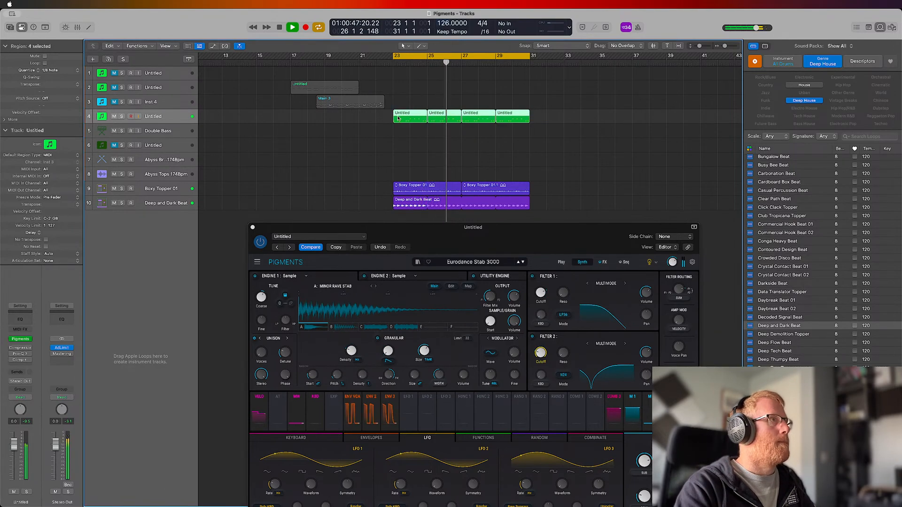
pyautogui.moveTo(301, 227); pyautogui.dragTo(232, 48)
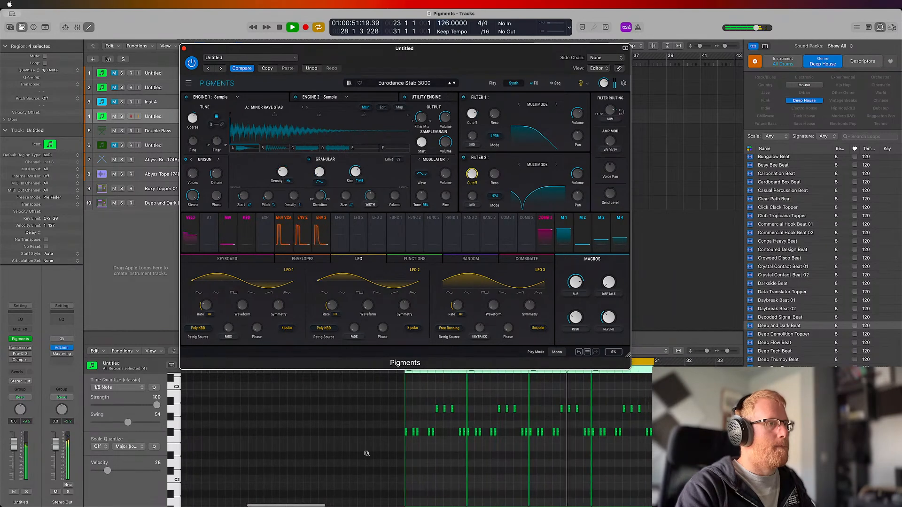
pyautogui.moveTo(652, 457); pyautogui.dragTo(389, 391)
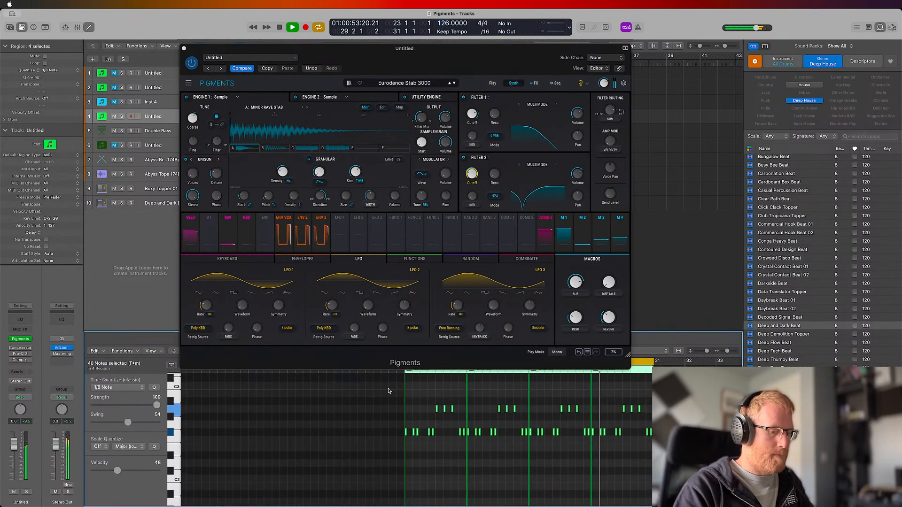
pyautogui.hotkey('alt', 'shift', 'Down')
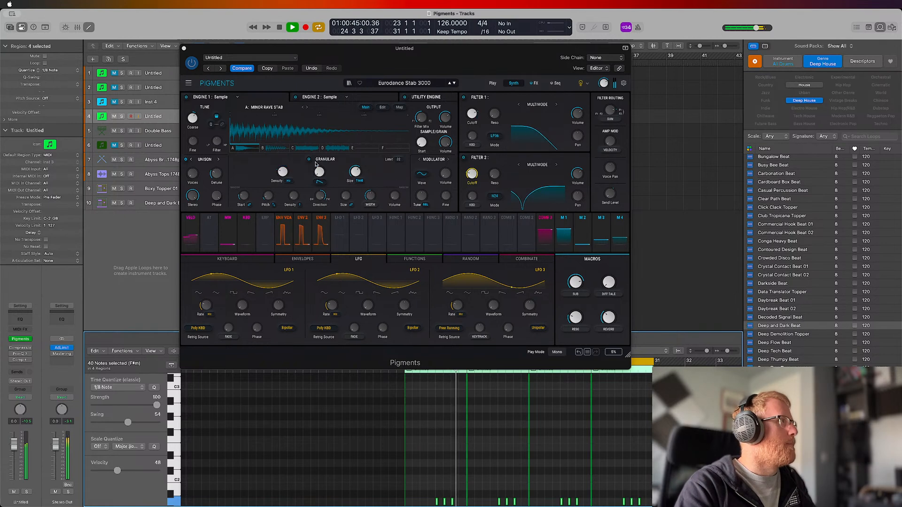
pyautogui.press('space')
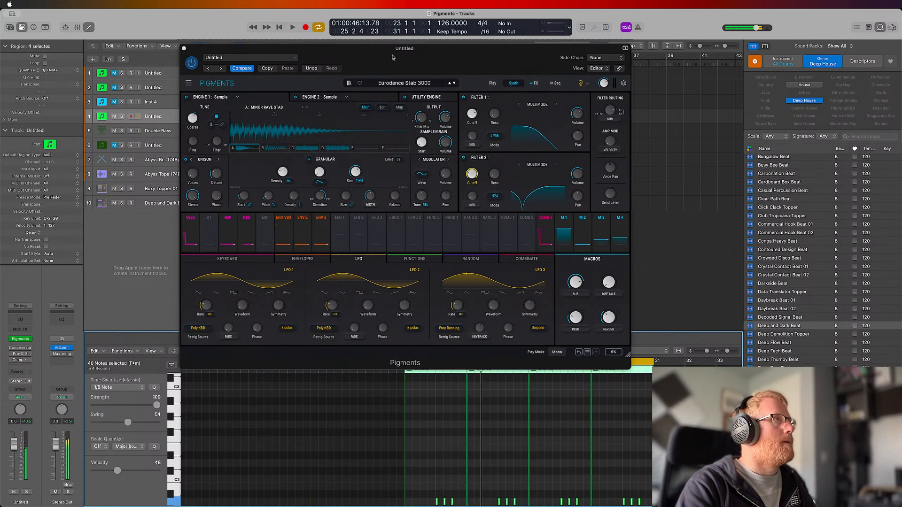
# Step: Move the Pigments window off the arrangement and audition the presets following Eurodance Stab 3000, up to Evolution
pyautogui.moveTo(401, 54); pyautogui.dragTo(251, 42)
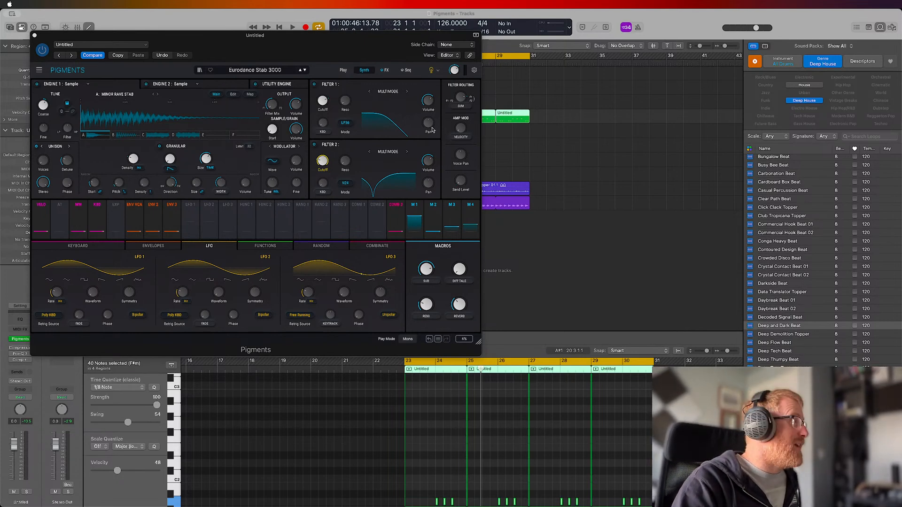
pyautogui.click(334, 37)
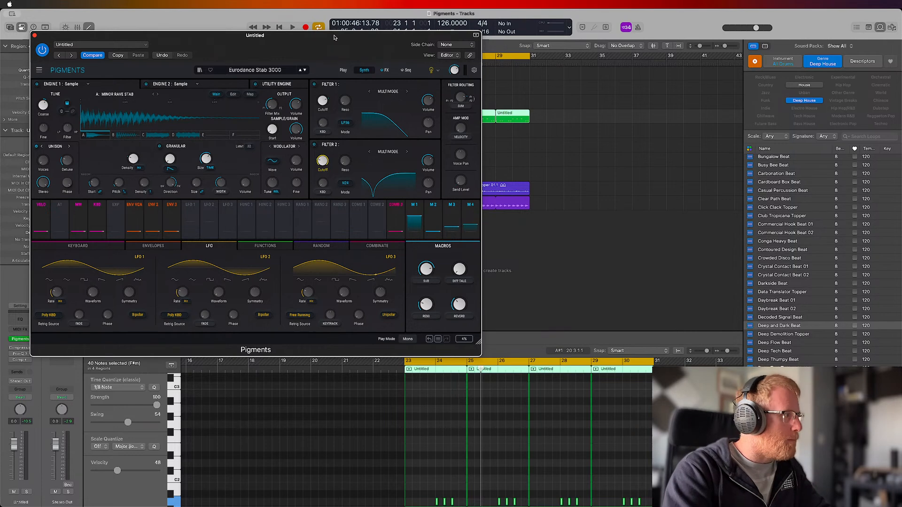
pyautogui.click(304, 72)
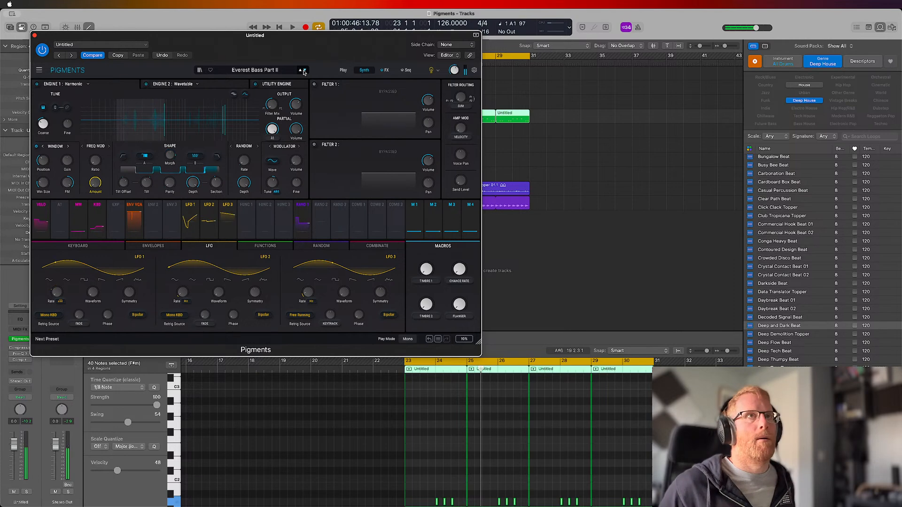
pyautogui.click(304, 71)
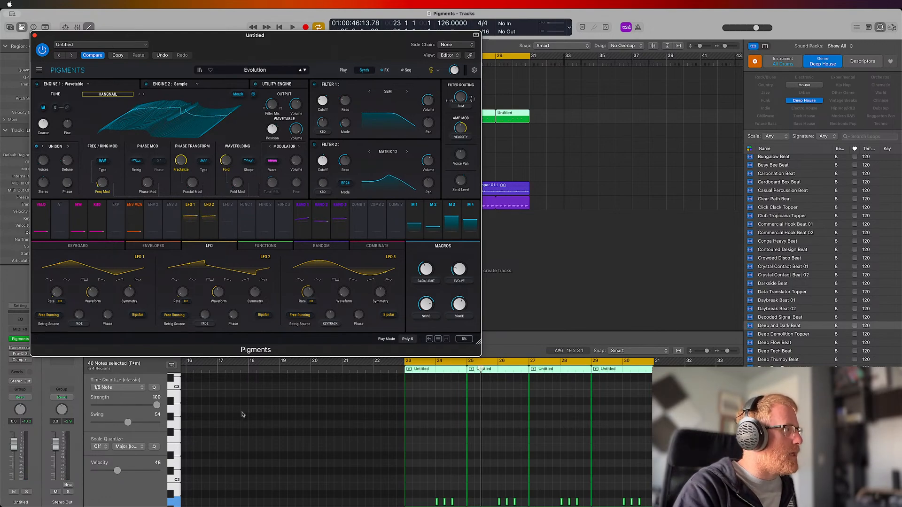
pyautogui.moveTo(305, 46)
pyautogui.mouseDown()
pyautogui.moveTo(281, 35)
pyautogui.moveTo(312, 35)
pyautogui.moveTo(302, 36)
pyautogui.mouseUp()
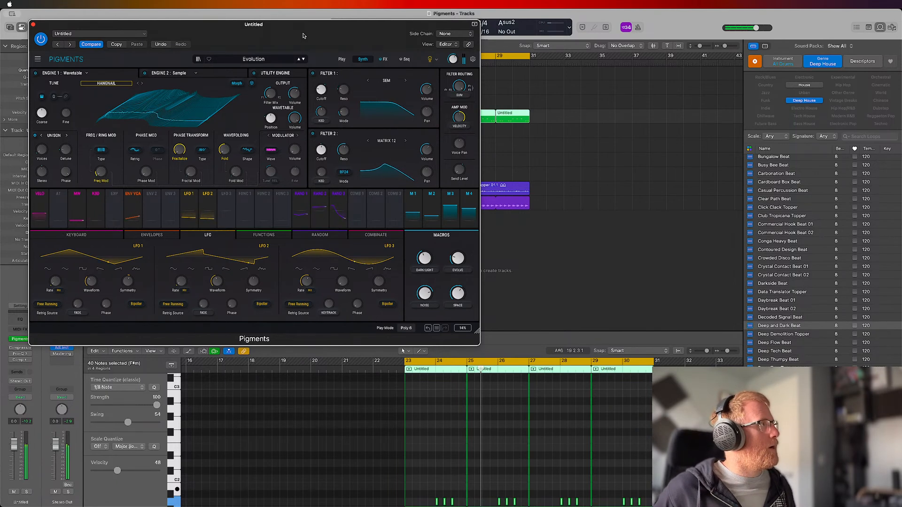
# Step: Audition the presets following Evolution one by one, from Evolver through Evolving Bell, Evolving Yodler and Ewok Rave to Exp Vibes
pyautogui.click(304, 62)
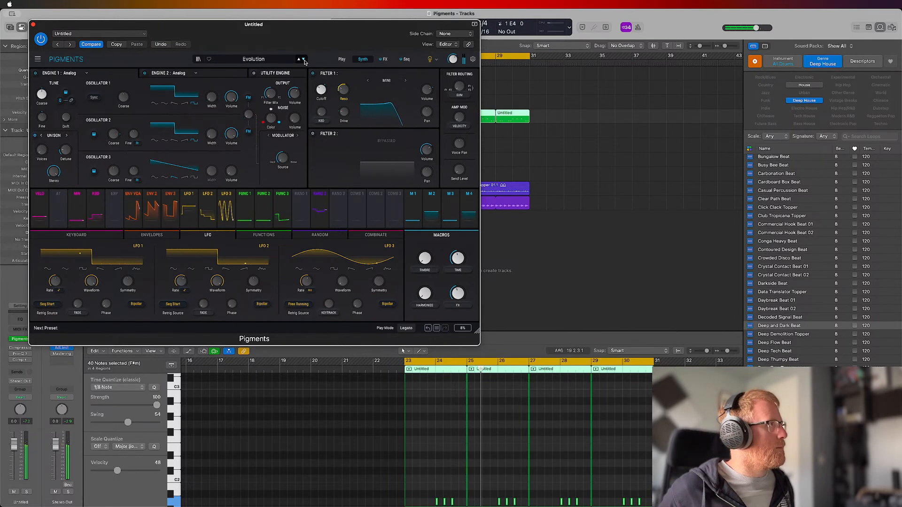
pyautogui.click(304, 62)
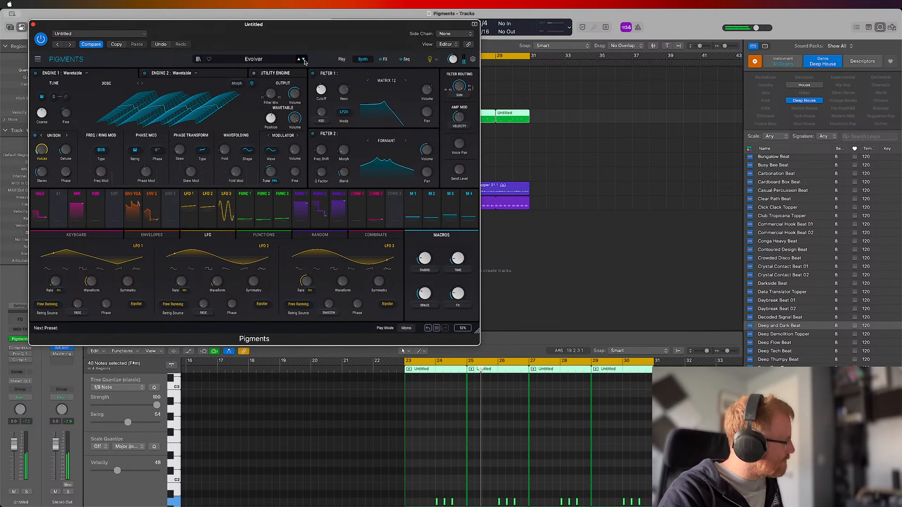
pyautogui.click(303, 59)
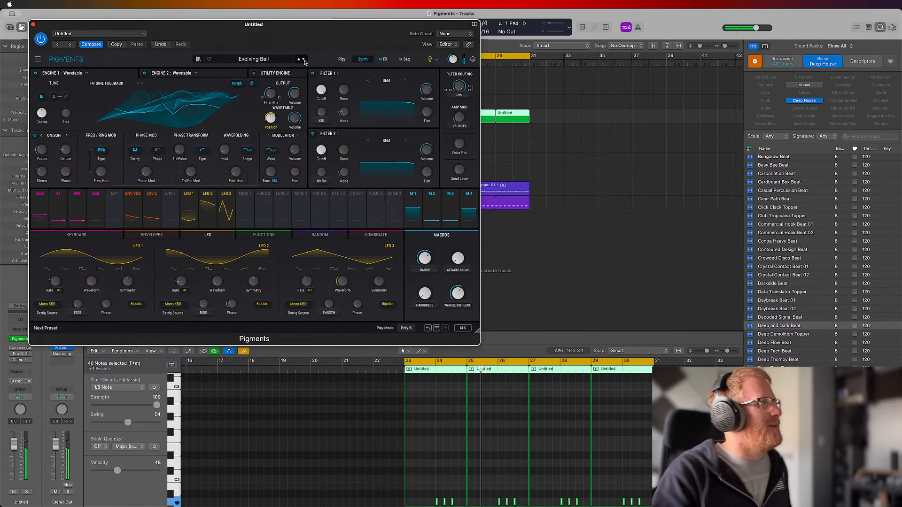
pyautogui.click(304, 61)
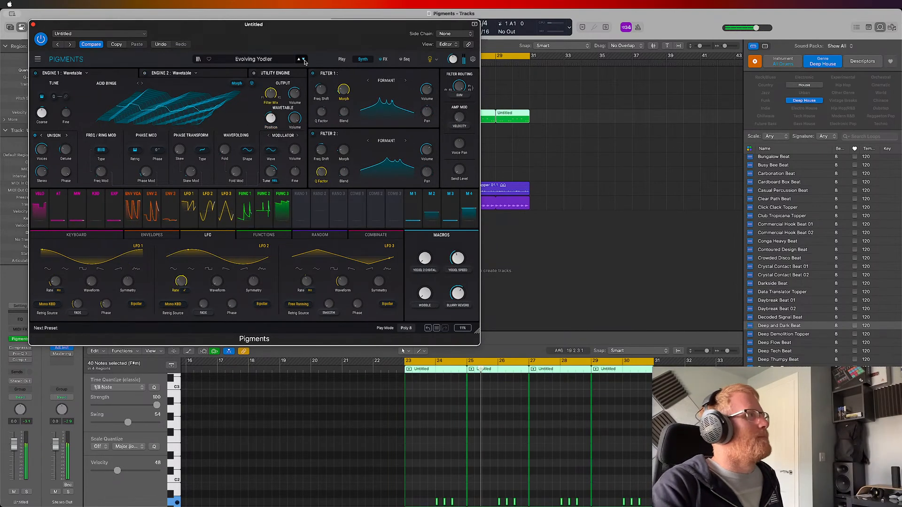
pyautogui.click(304, 61)
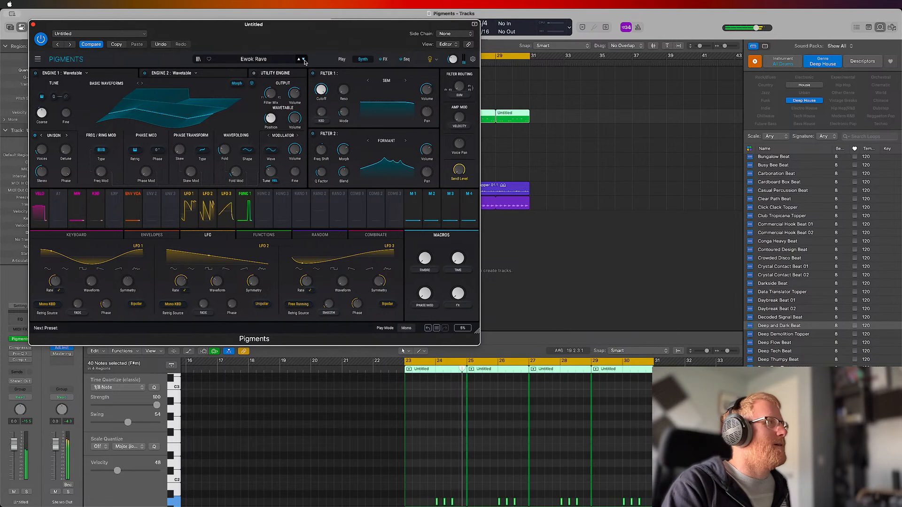
pyautogui.click(304, 61)
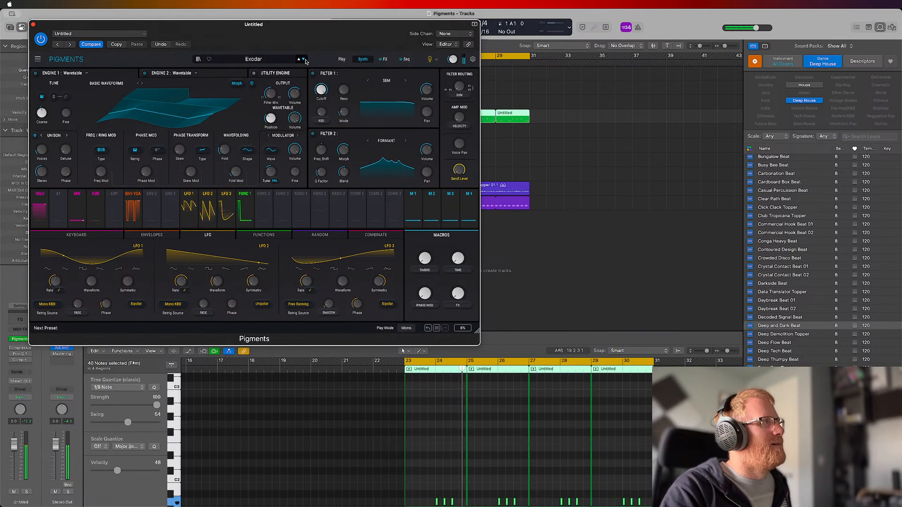
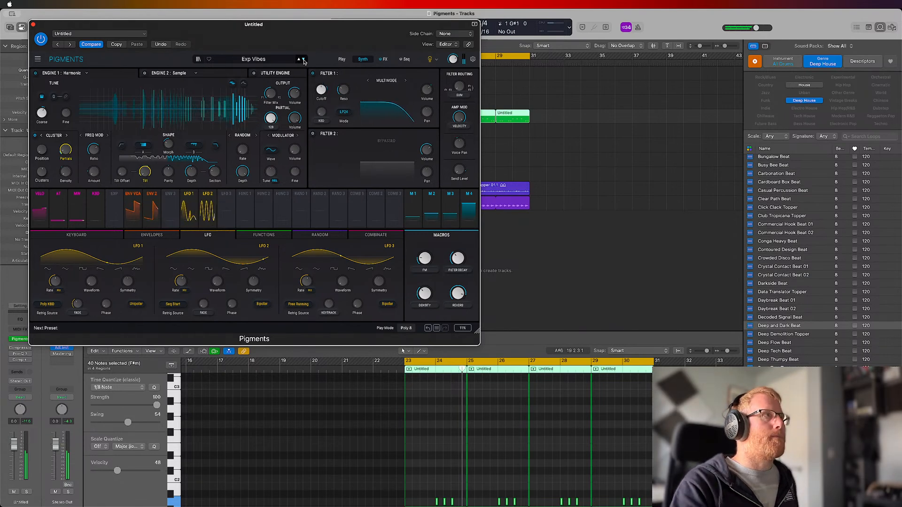
# Step: Show the Exp Vibes effects and compare the sound with the AUX reverb bypassed and re-enabled
pyautogui.click(385, 60)
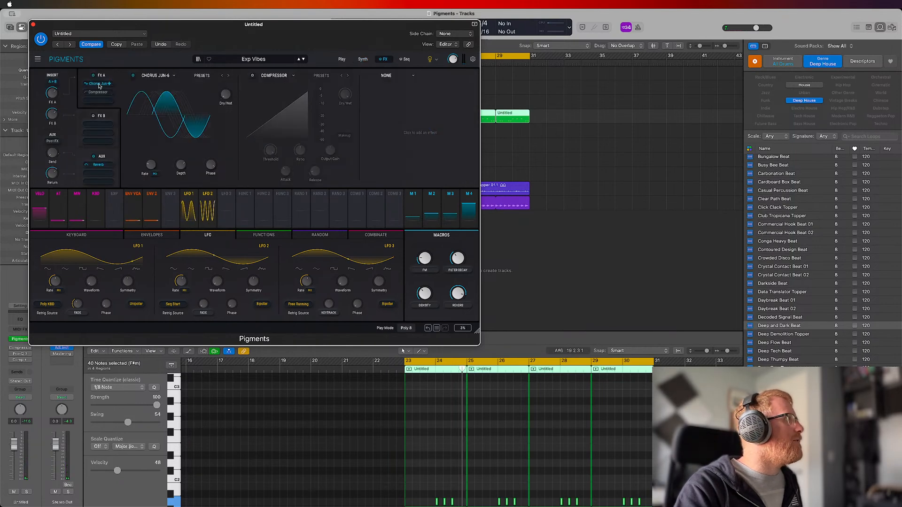
pyautogui.click(113, 164)
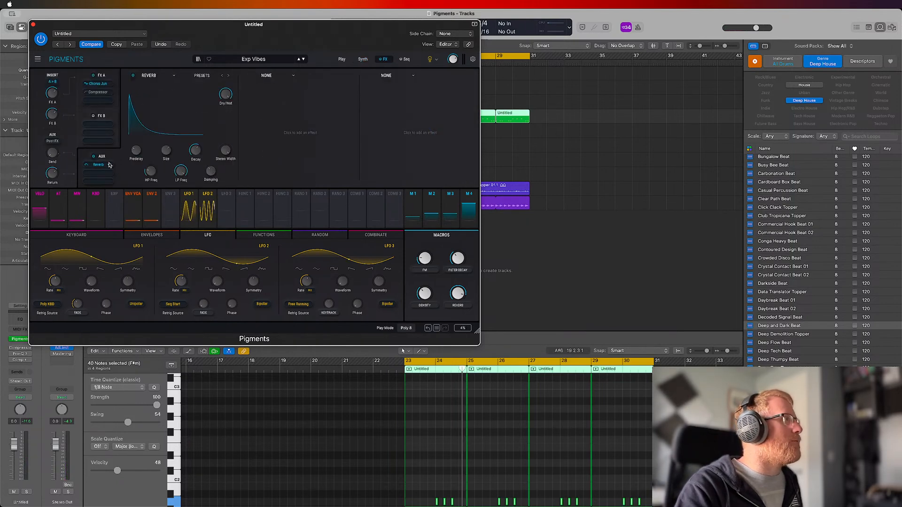
pyautogui.click(134, 76)
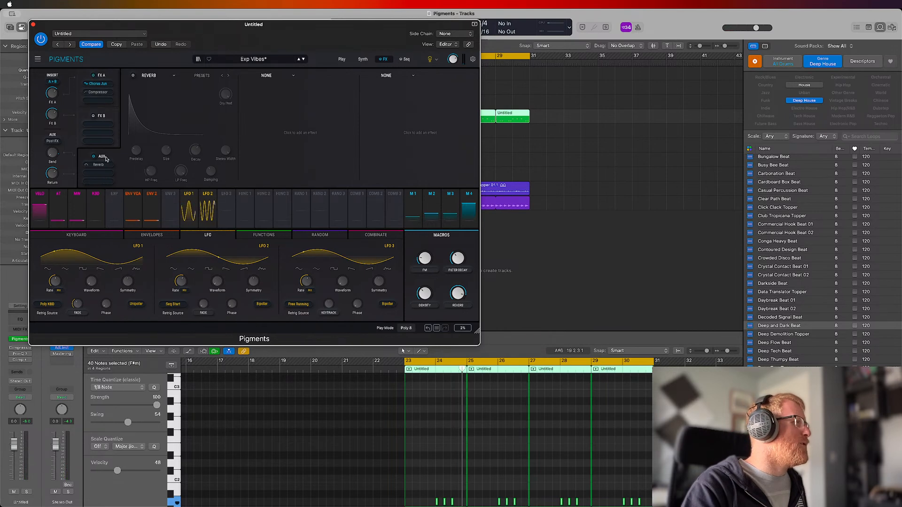
pyautogui.click(132, 76)
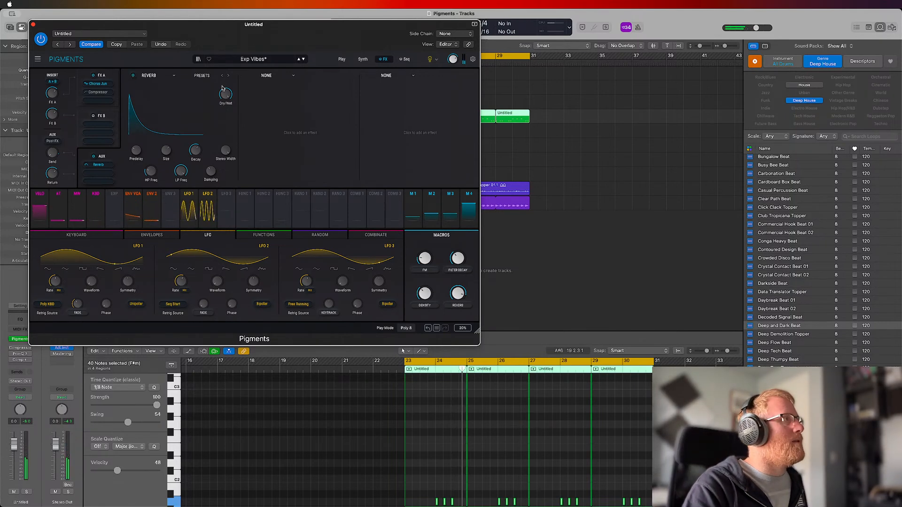
# Step: Return to the synth view, audition the presets from Experiex to Extinctor and mark Exploring the DNA as a favourite
pyautogui.click(304, 59)
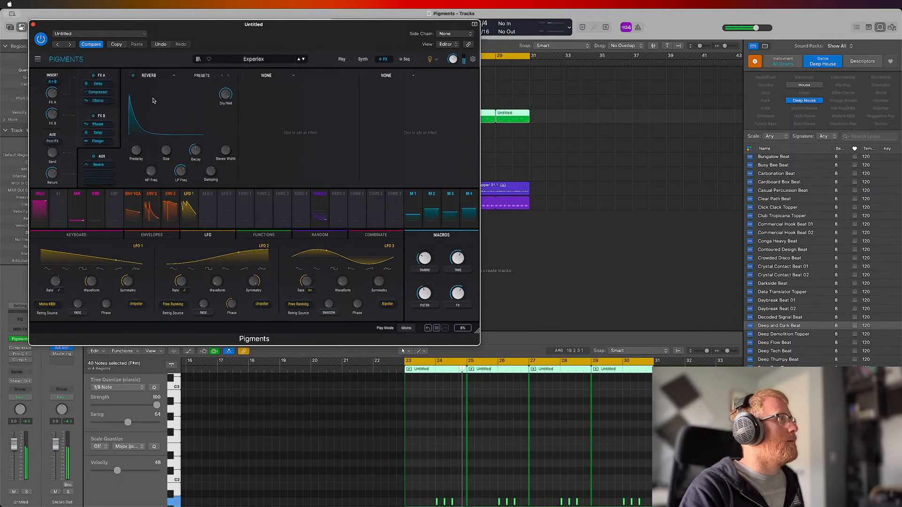
pyautogui.click(364, 60)
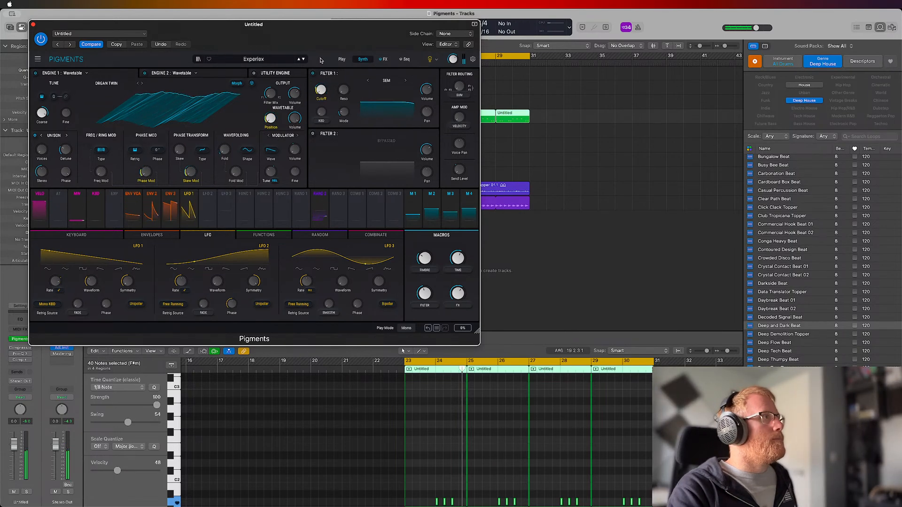
pyautogui.click(304, 60)
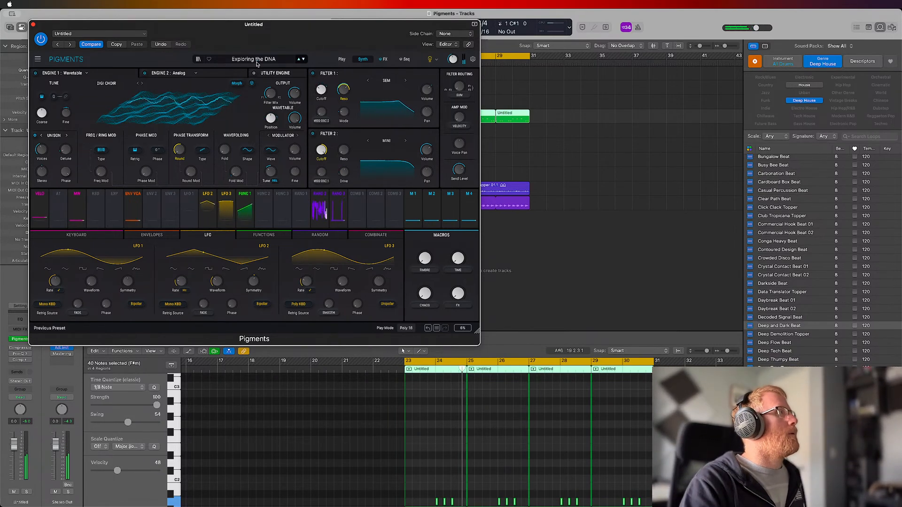
pyautogui.click(209, 59)
pyautogui.click(304, 60)
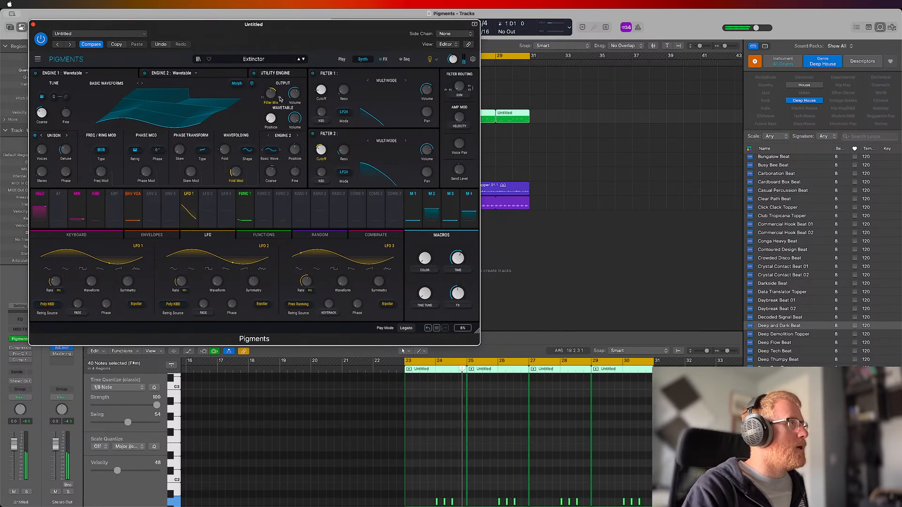
# Step: Browse the Bass category of the preset list and load the Athom Blast preset
pyautogui.click(248, 60)
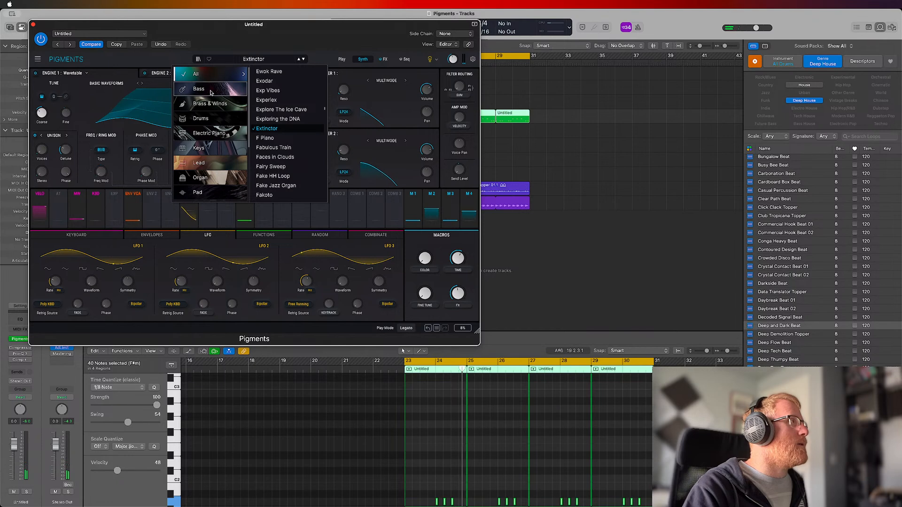
pyautogui.moveTo(218, 92)
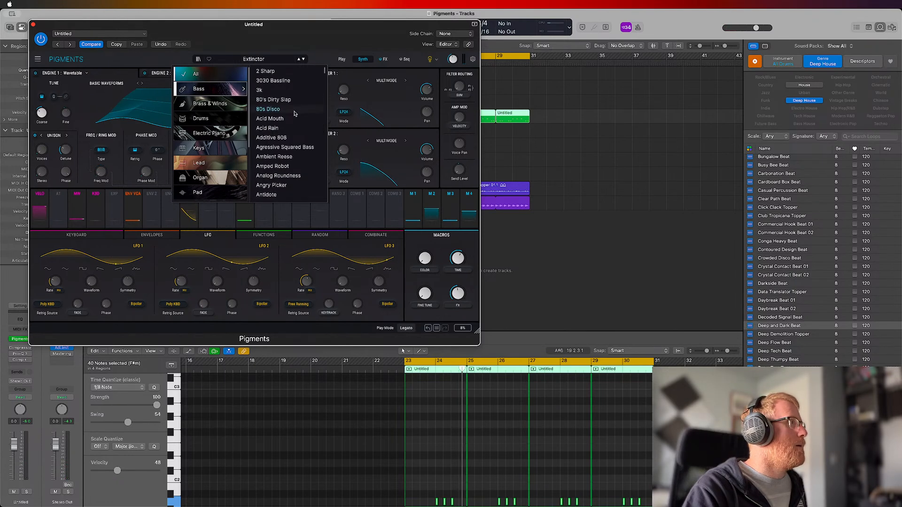
pyautogui.scroll(-6, 295, 114)
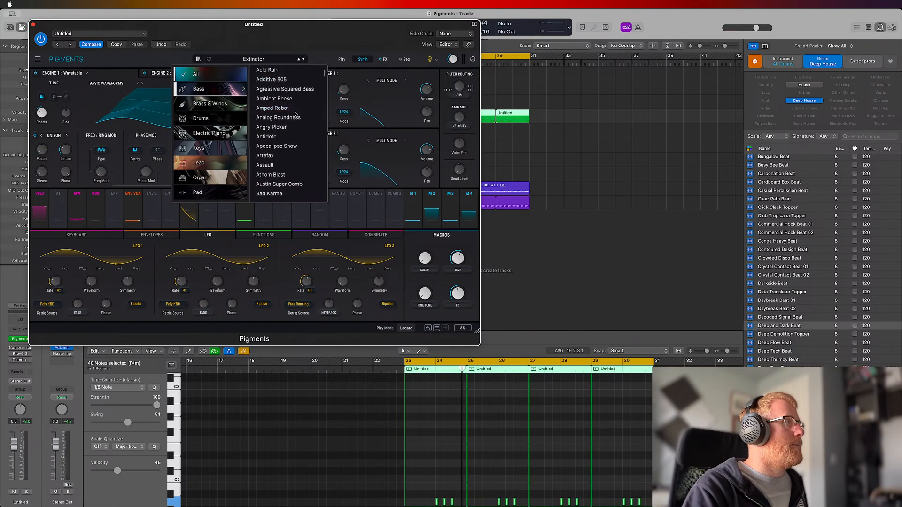
pyautogui.scroll(-2, 295, 114)
pyautogui.scroll(8, 295, 113)
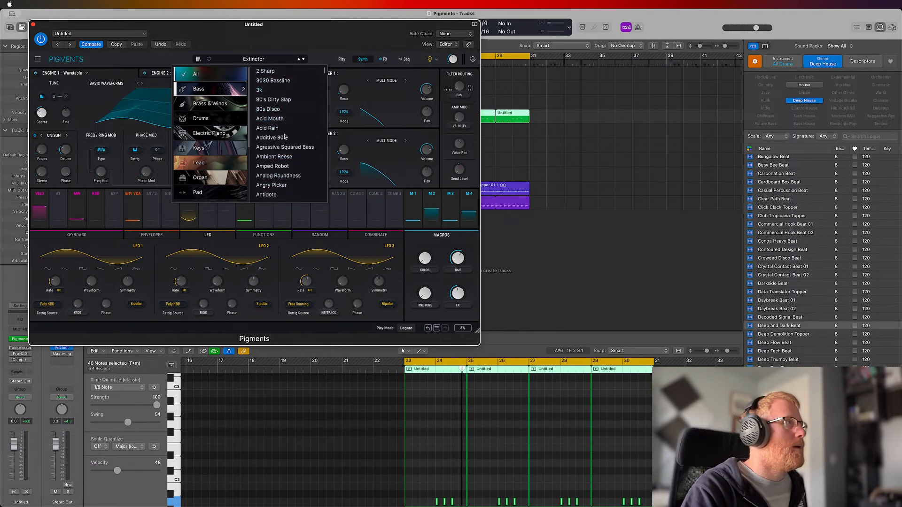
pyautogui.scroll(-10, 276, 149)
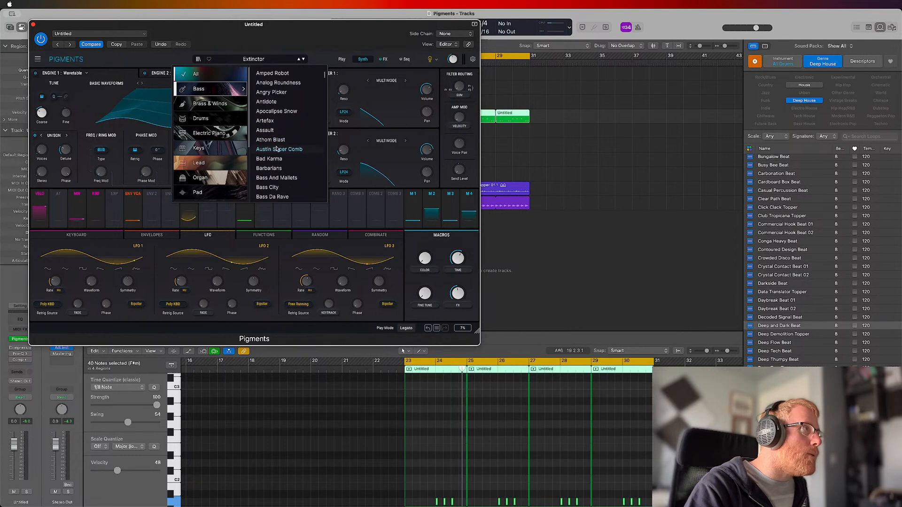
pyautogui.click(274, 142)
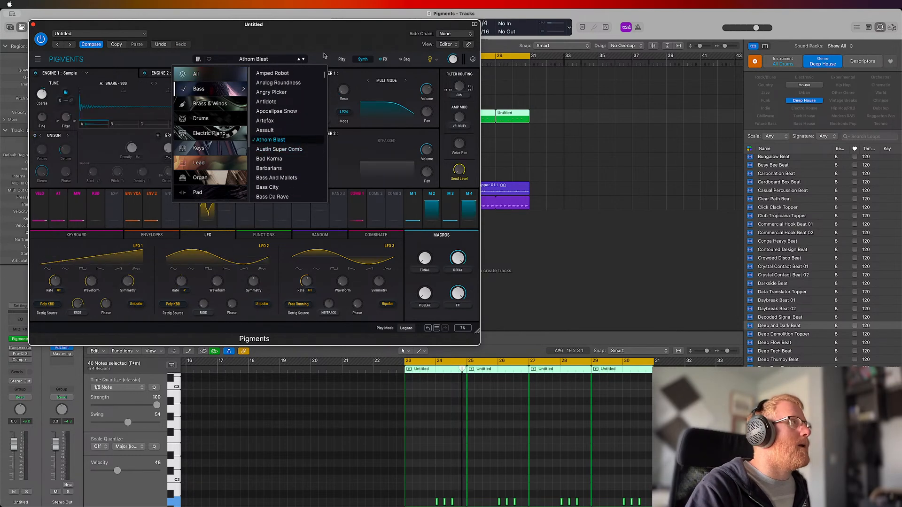
pyautogui.click(266, 60)
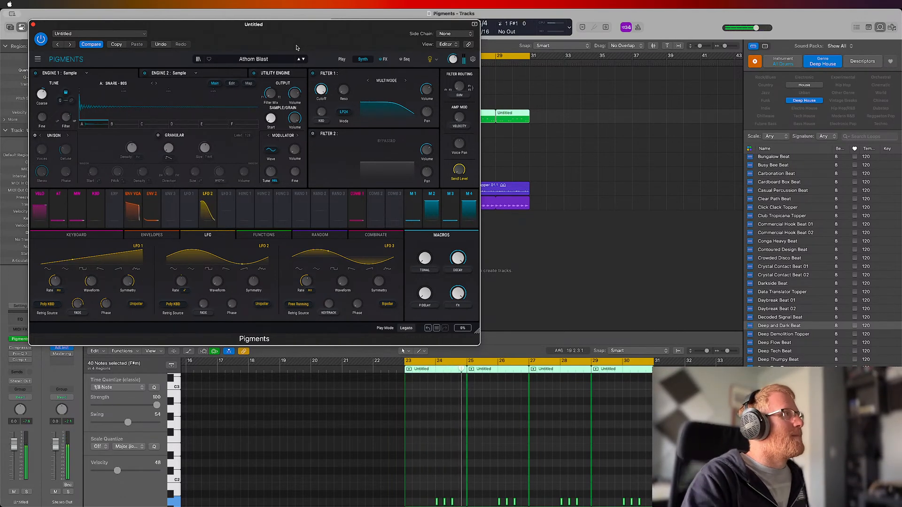
# Step: Audition the bass presets following Athom Blast, load BassFingers and start playback to hear it with the loop
pyautogui.click(303, 59)
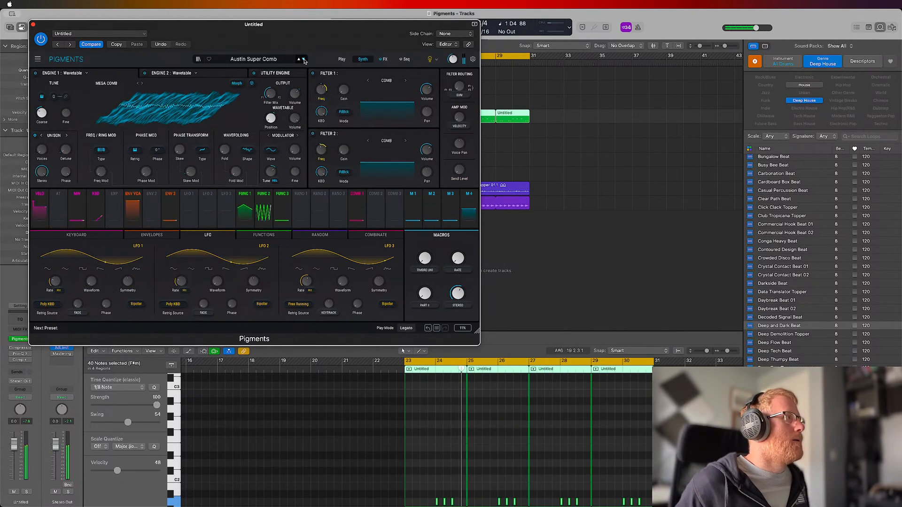
pyautogui.click(304, 59)
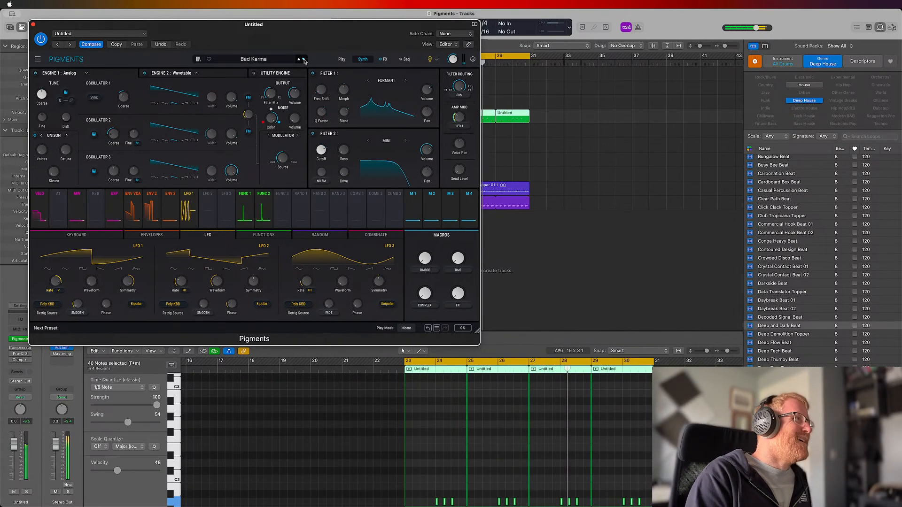
pyautogui.click(304, 60)
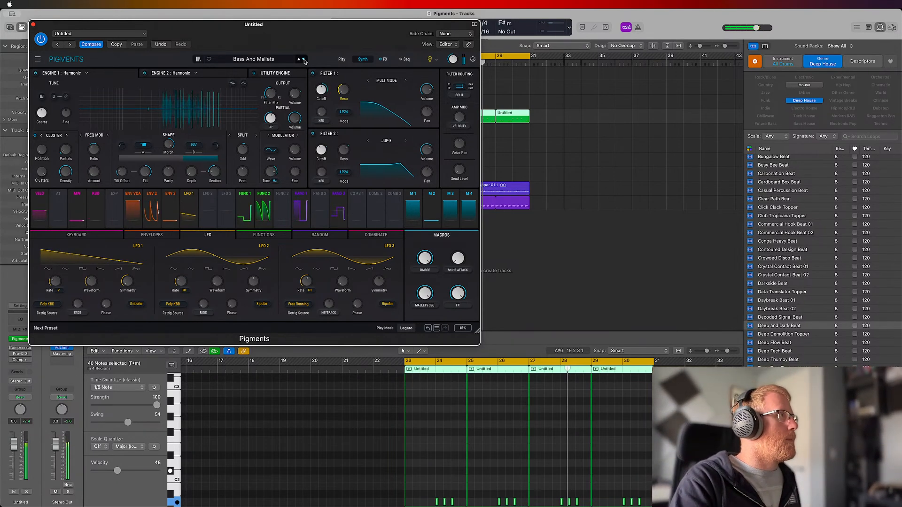
pyautogui.click(303, 59)
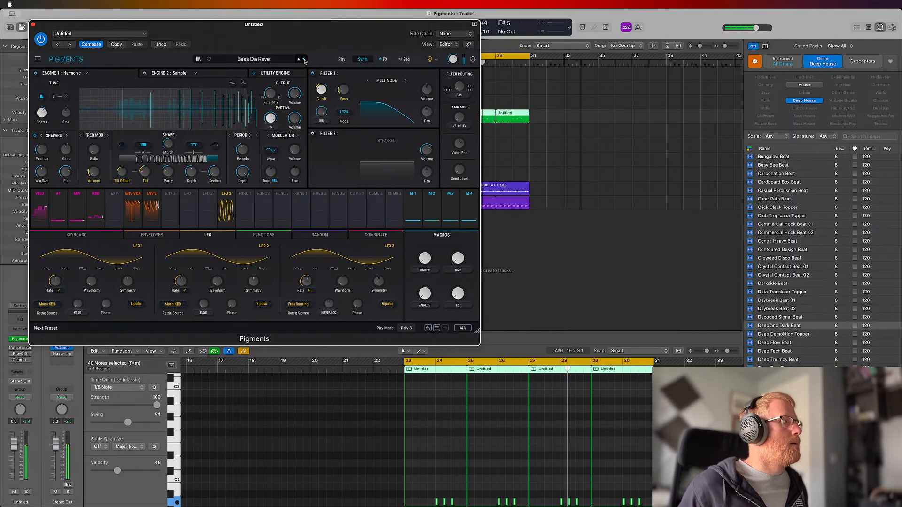
pyautogui.click(303, 59)
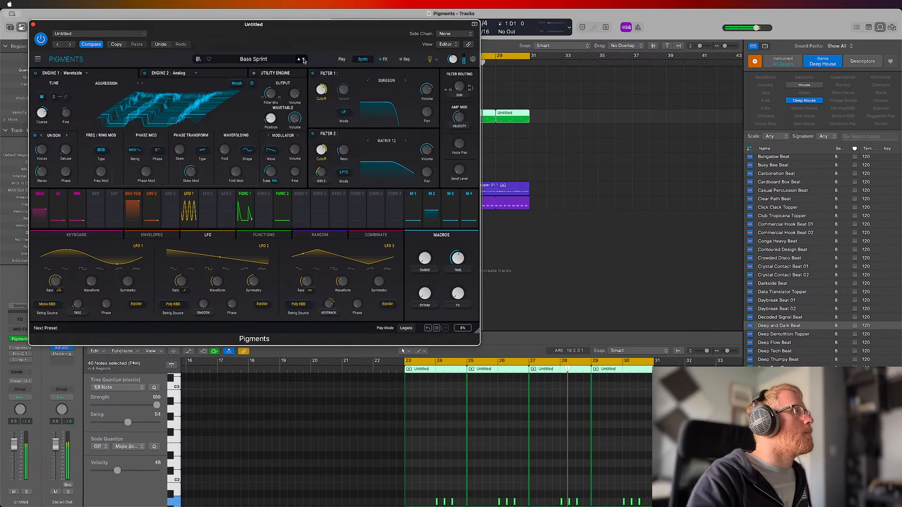
pyautogui.click(304, 60)
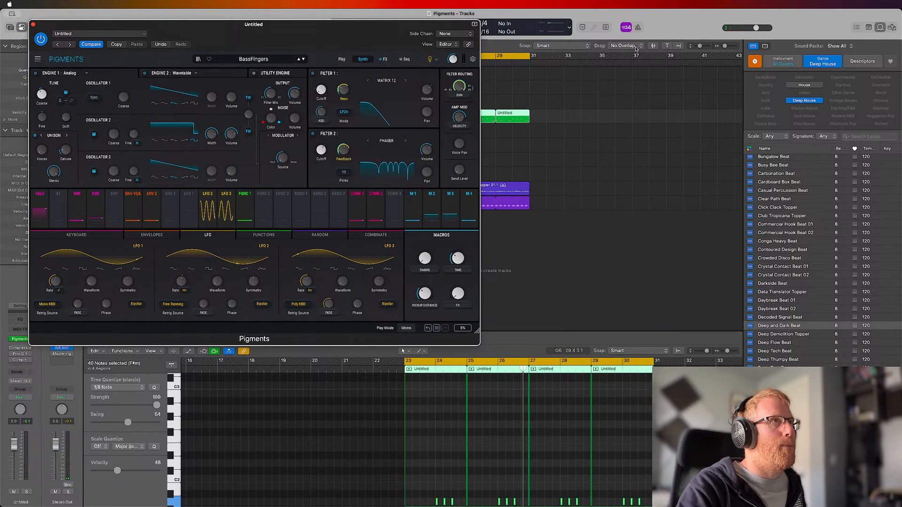
pyautogui.click(678, 23)
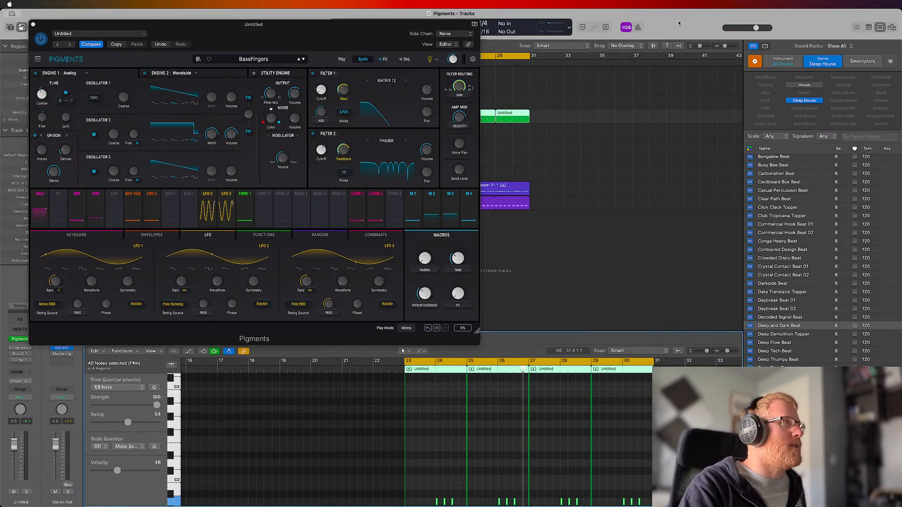
pyautogui.press('space')
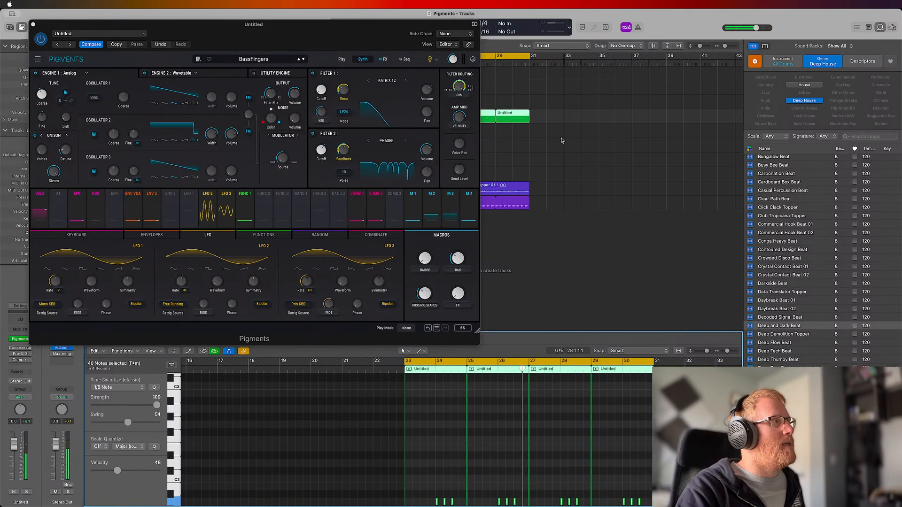
# Step: Load the bass preset following BassFingers and adjust the Morph of its harmonic engine's shape while listening
pyautogui.hotkey('ctrl', 'Up')
pyautogui.hotkey('ctrl', 'Up')
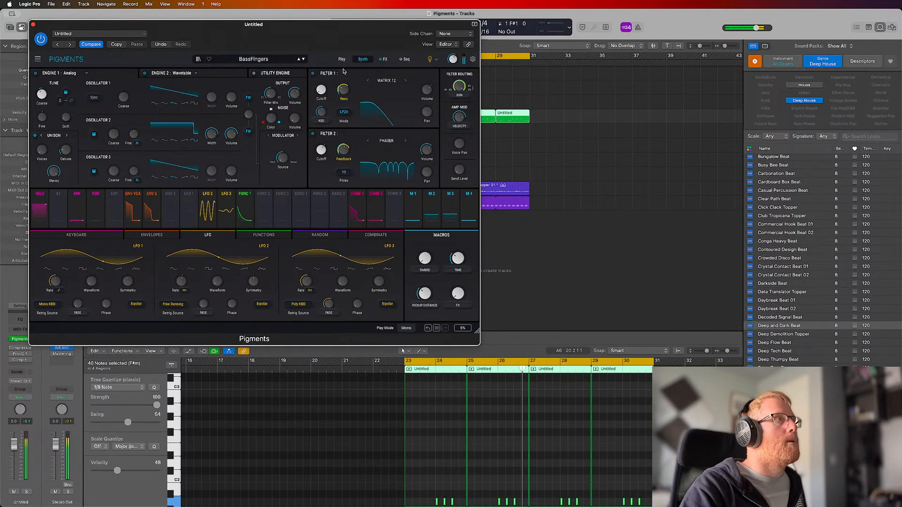
pyautogui.click(303, 60)
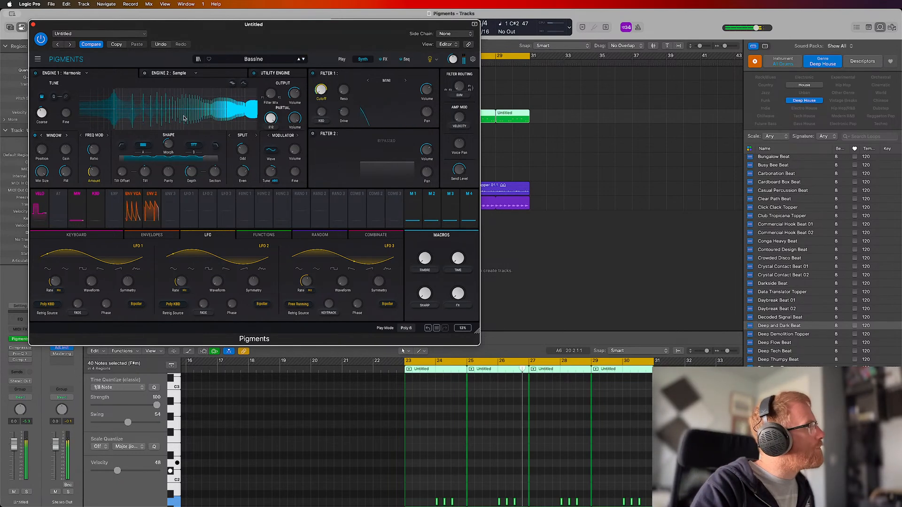
pyautogui.moveTo(168, 145); pyautogui.dragTo(199, 168)
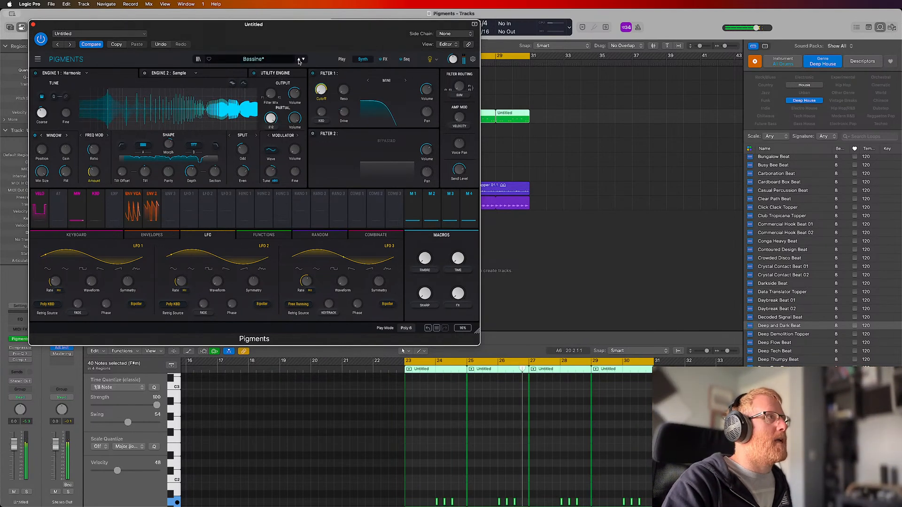
# Step: Audition the Battlebot and Bazor presets, setting Bazor's Engine 1 coarse tuning to 12 semitones
pyautogui.click(304, 59)
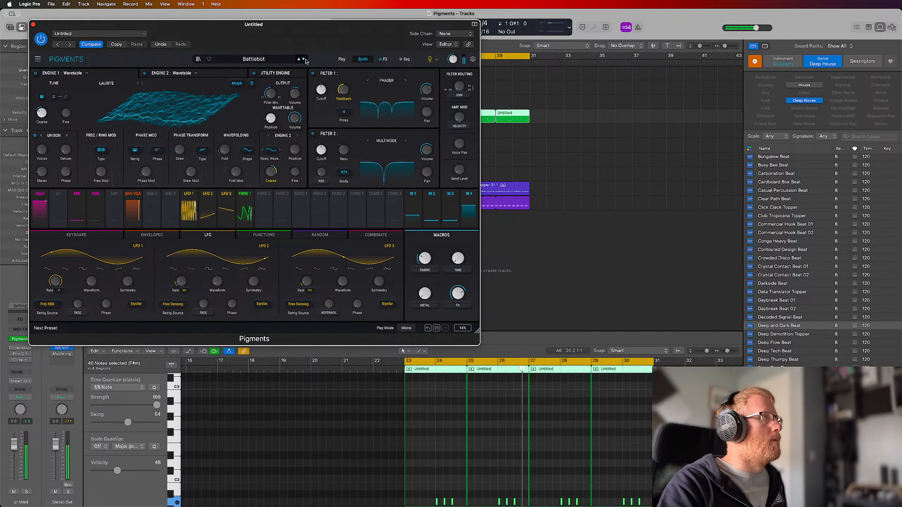
pyautogui.click(304, 59)
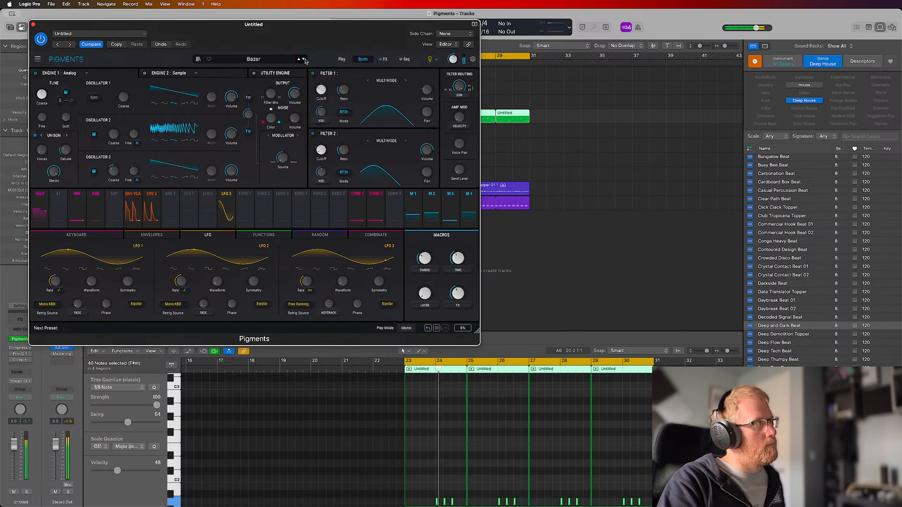
pyautogui.moveTo(43, 96); pyautogui.dragTo(43, 87)
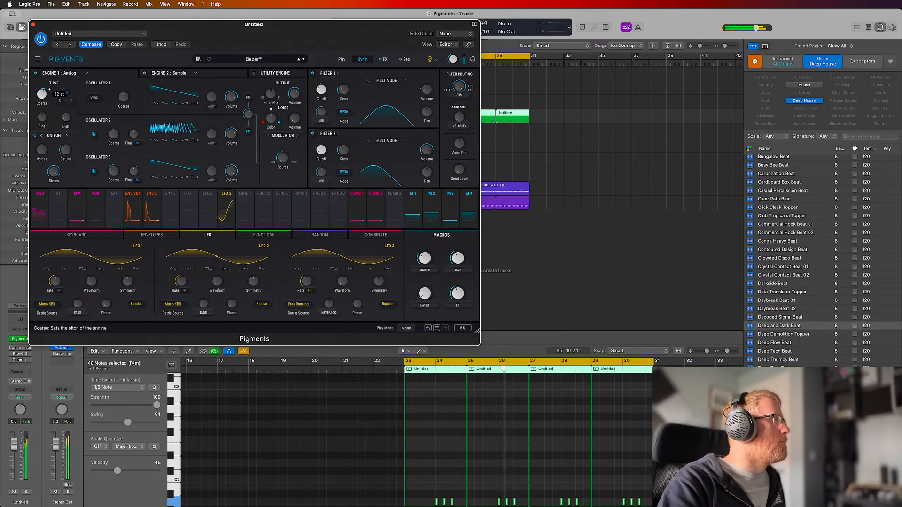
# Step: Audition the following bass presets with the loop, from Bernard's Bass through Blow The Fridge to Boss Fight Bass
pyautogui.click(303, 59)
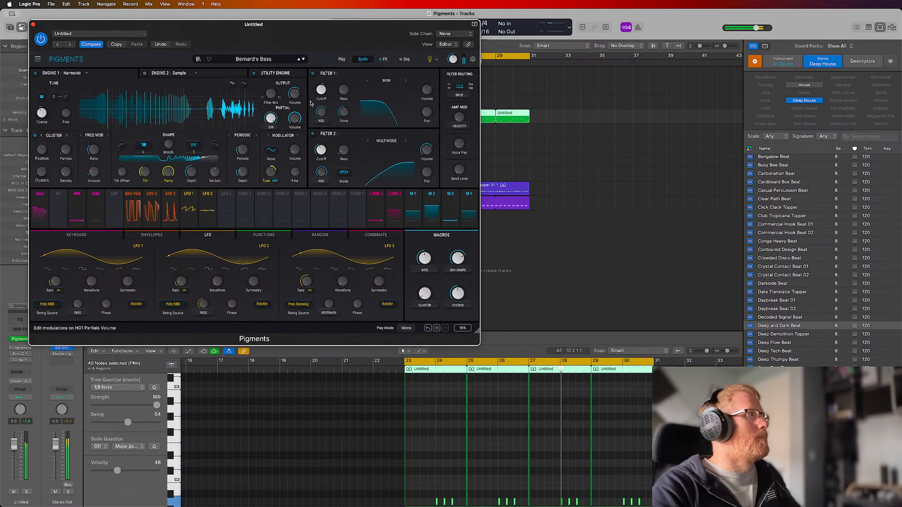
pyautogui.click(303, 59)
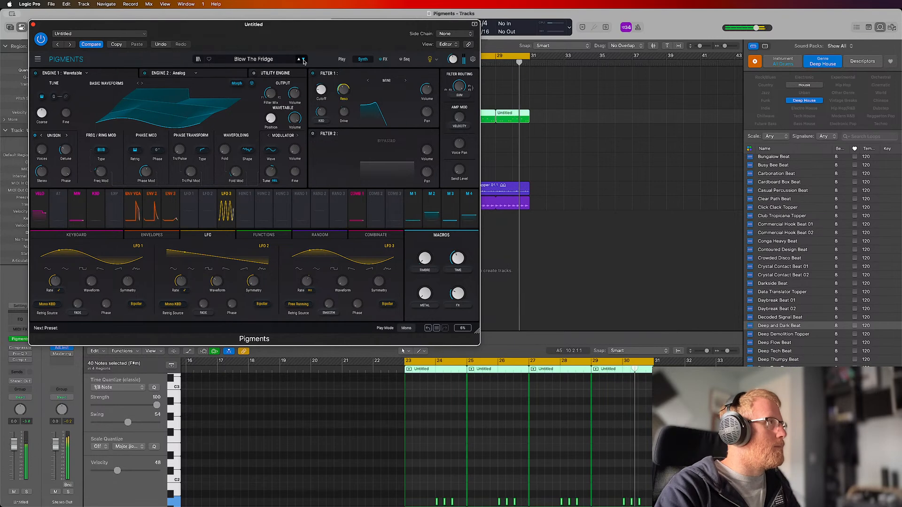
pyautogui.click(303, 60)
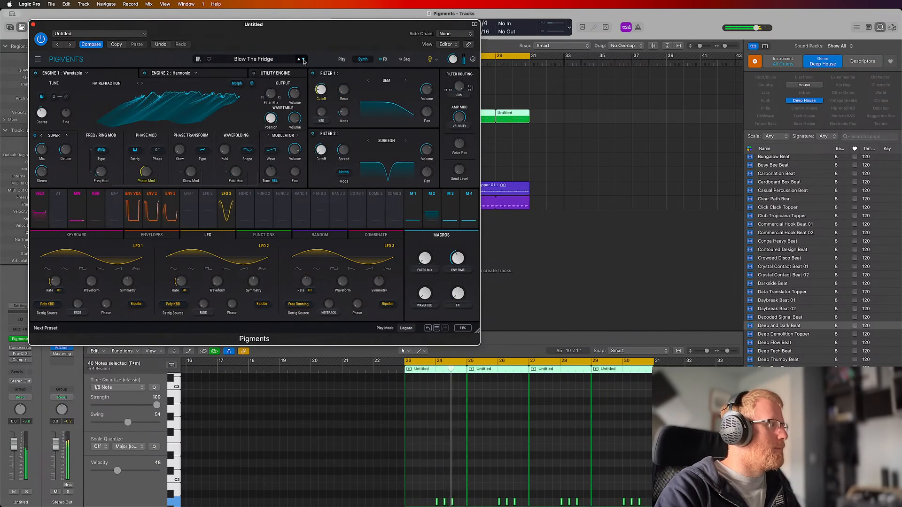
pyautogui.click(303, 60)
pyautogui.click(303, 60)
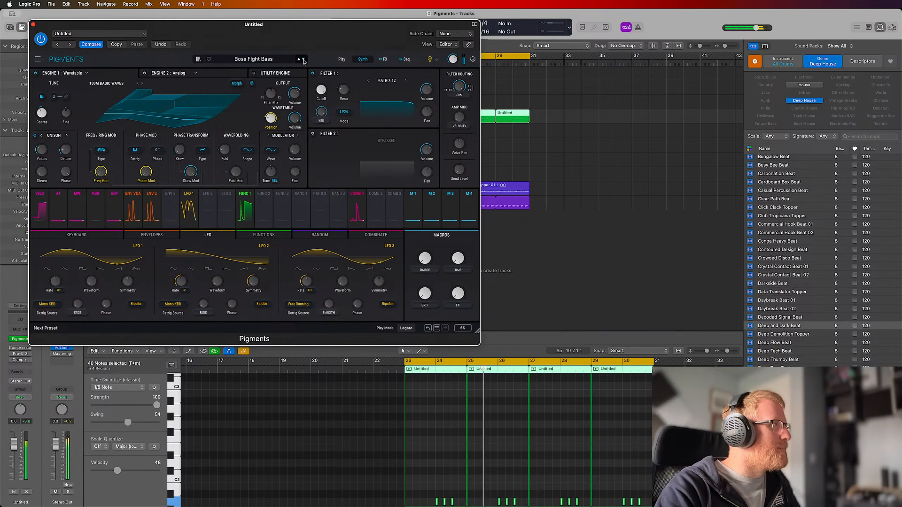
# Step: Load the Brighton Bass preset, play it with the loop and adjust the coarse tuning of Engine 1
pyautogui.click(303, 60)
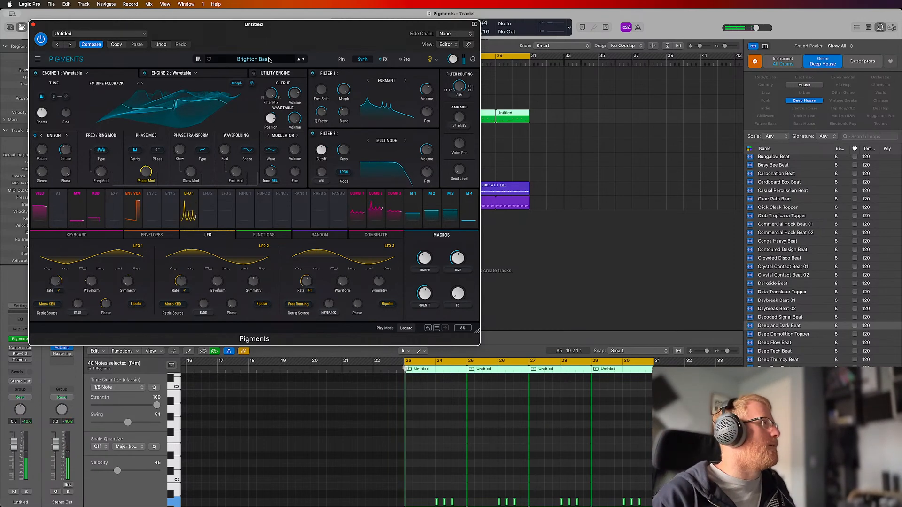
pyautogui.press('space')
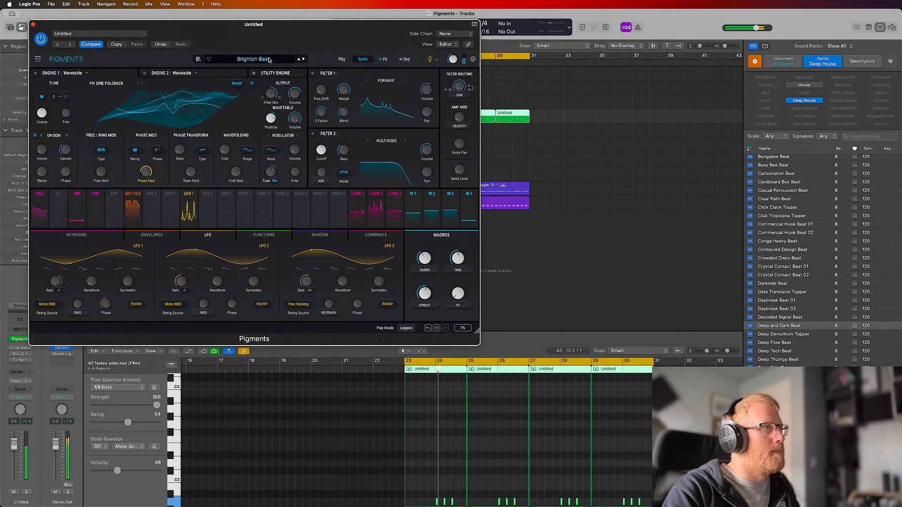
pyautogui.moveTo(42, 113); pyautogui.dragTo(42, 128)
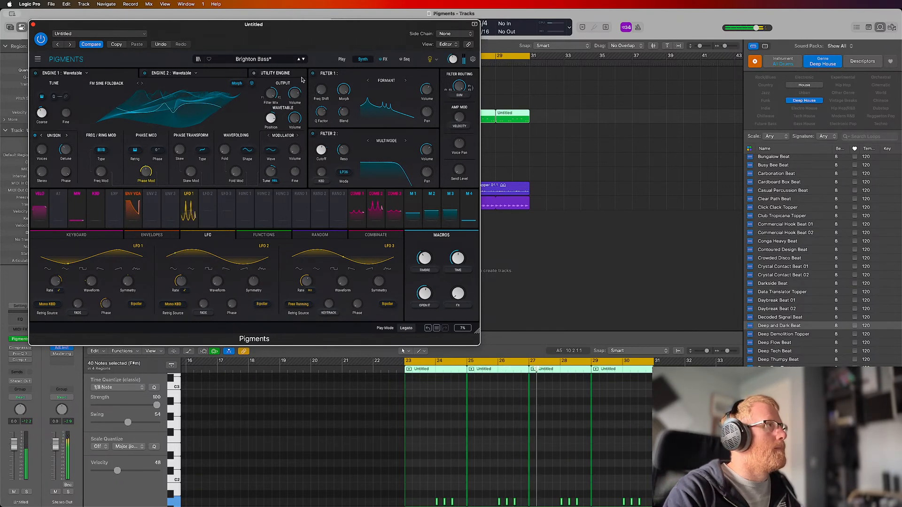
# Step: Audition the bass presets after Brighton Bass, through Chain Reaction, Chest Attack Bass and Chiller to Chiptune Rave Sweep
pyautogui.click(304, 60)
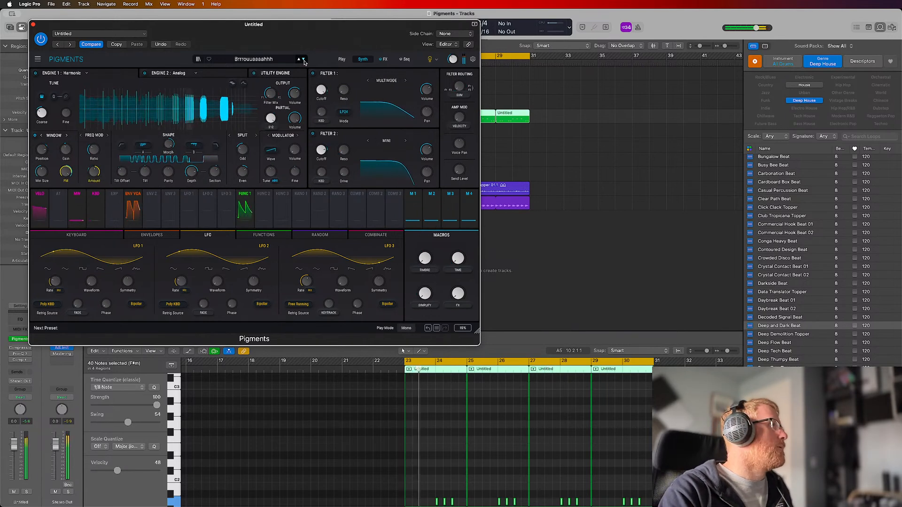
pyautogui.click(303, 60)
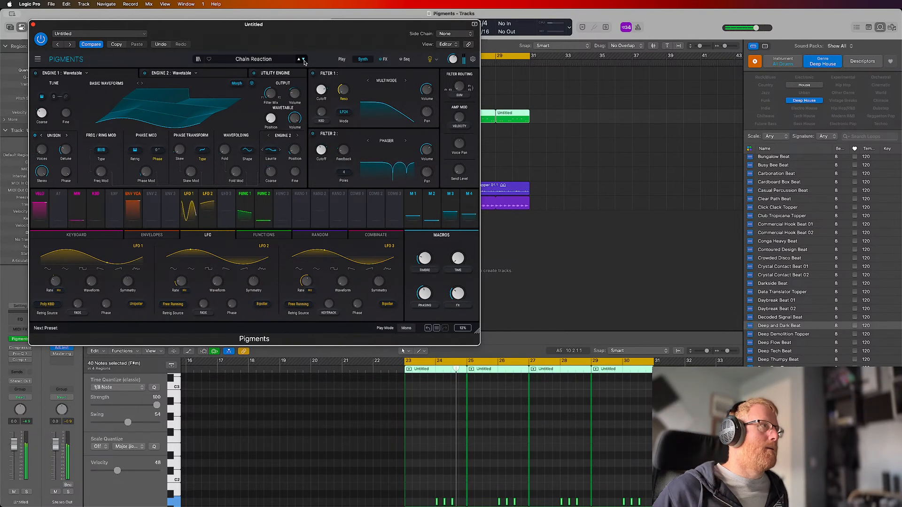
pyautogui.click(303, 60)
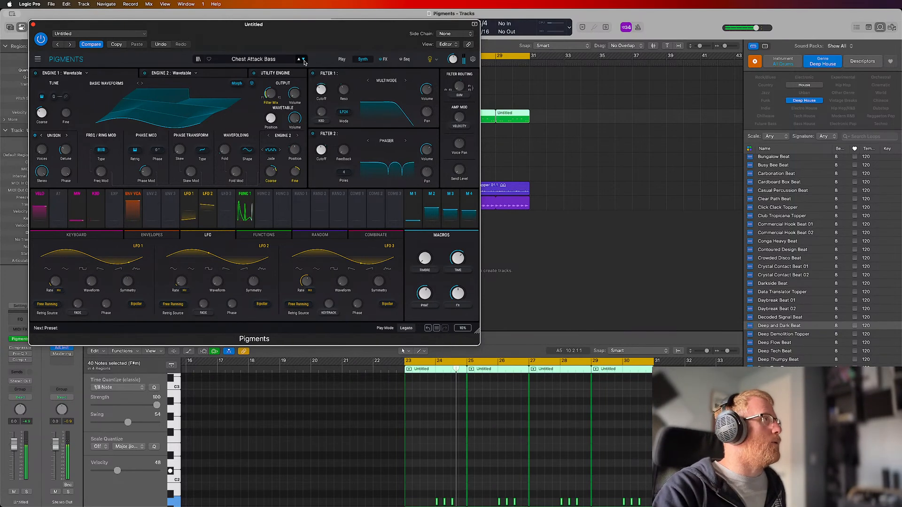
pyautogui.click(303, 60)
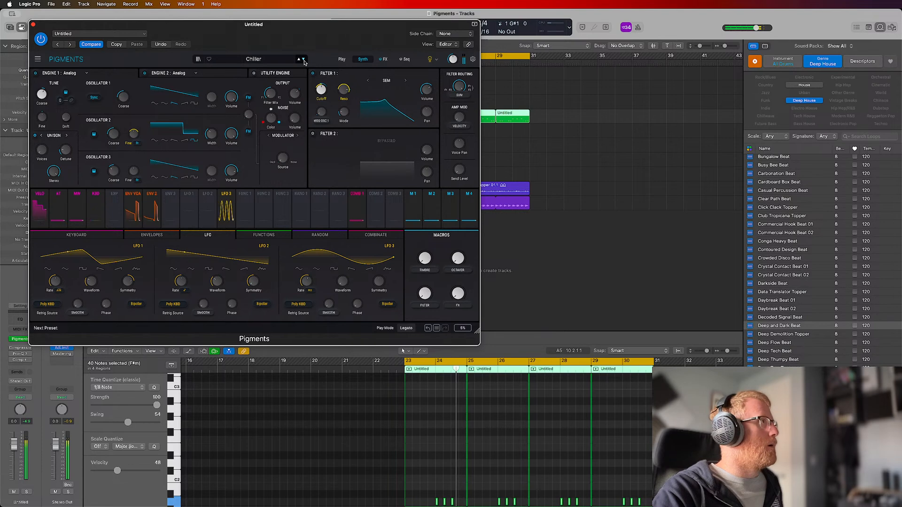
pyautogui.click(304, 60)
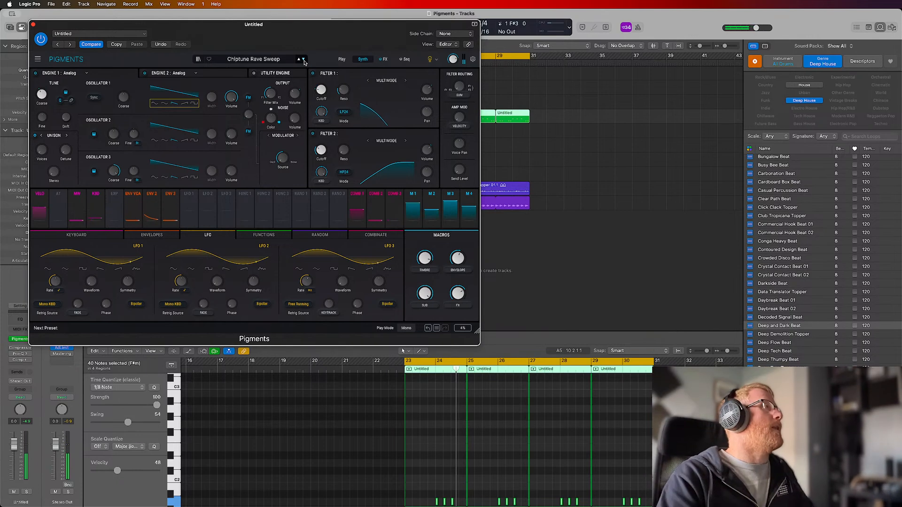
# Step: Load the Chord the Bass preset, lower the coarse tuning of Engine 1 and play it with the loop
pyautogui.click(303, 60)
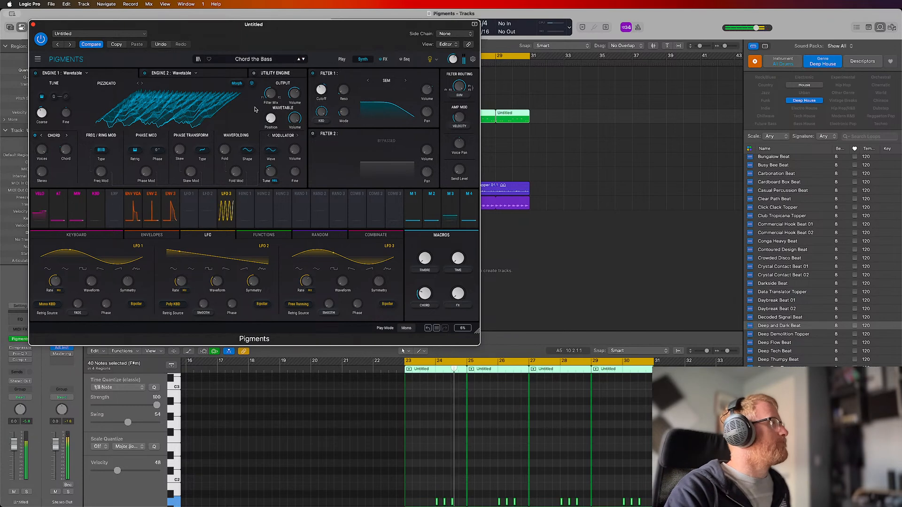
pyautogui.moveTo(42, 113); pyautogui.dragTo(42, 123)
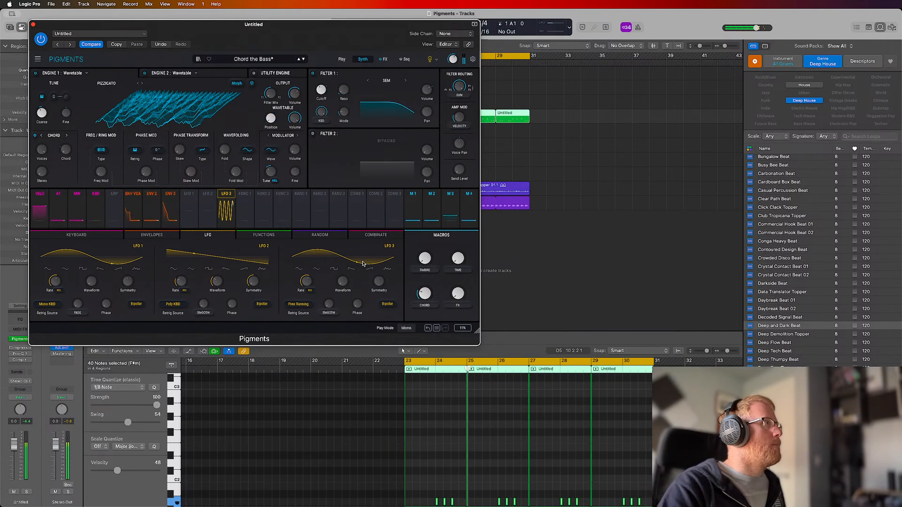
pyautogui.press('space')
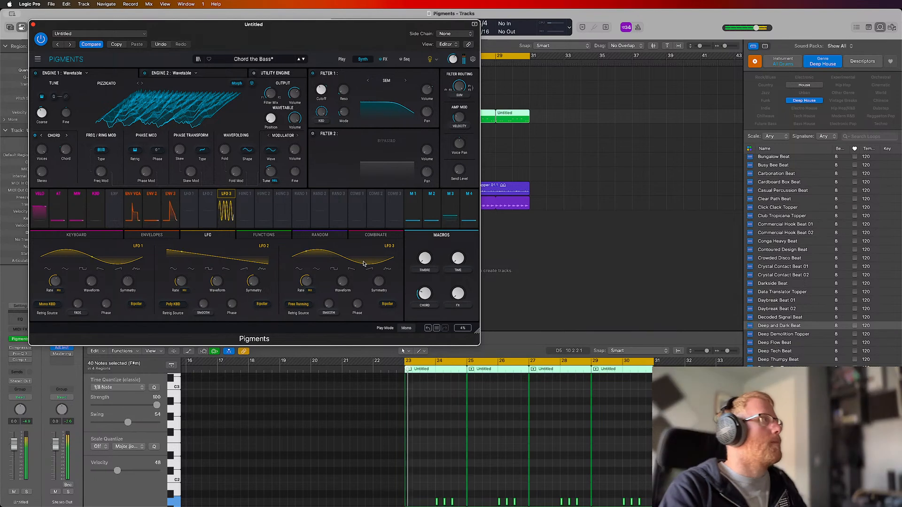
# Step: Audition the next bass presets, including Classic Wobble and Clean Bed, and mark Clicky Picky as a favourite
pyautogui.click(303, 60)
pyautogui.click(304, 59)
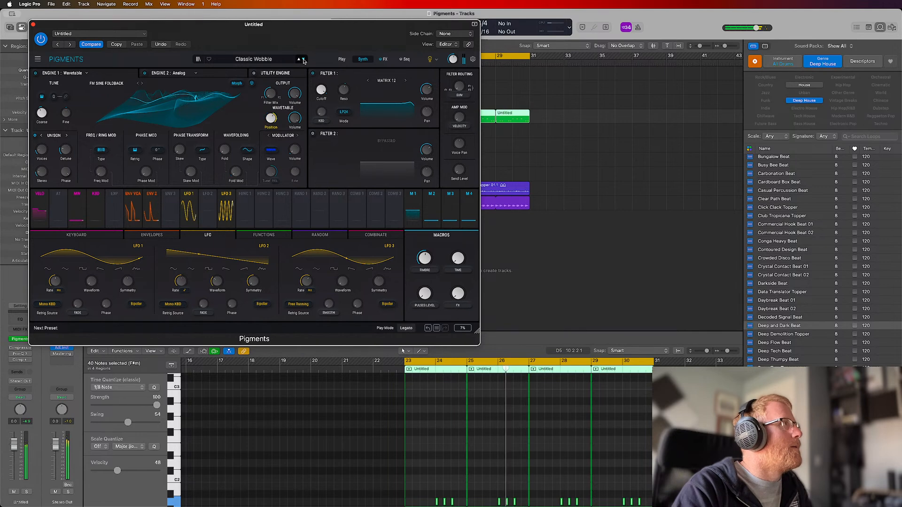
pyautogui.click(303, 60)
pyautogui.click(303, 59)
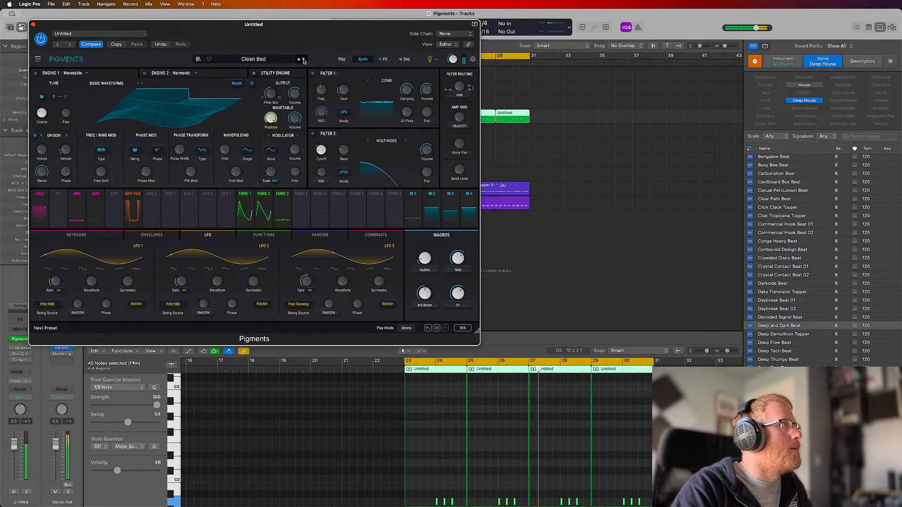
pyautogui.click(303, 60)
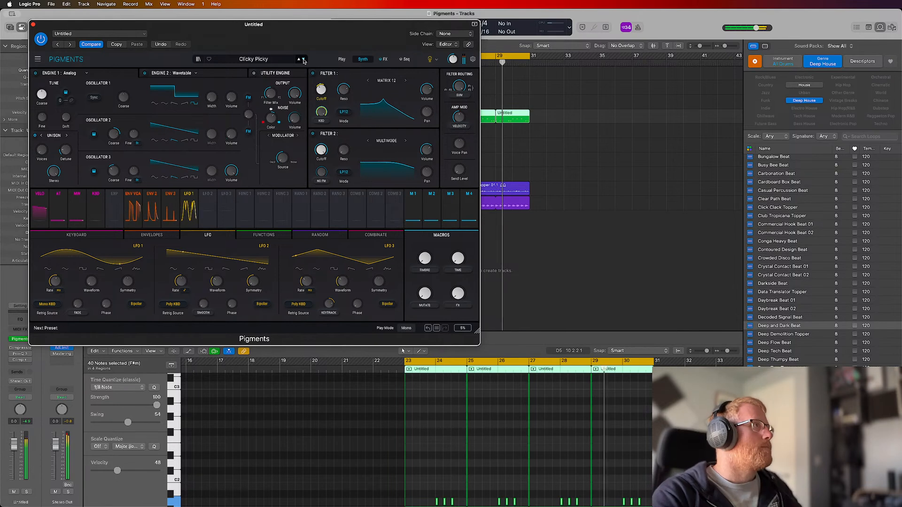
pyautogui.click(209, 60)
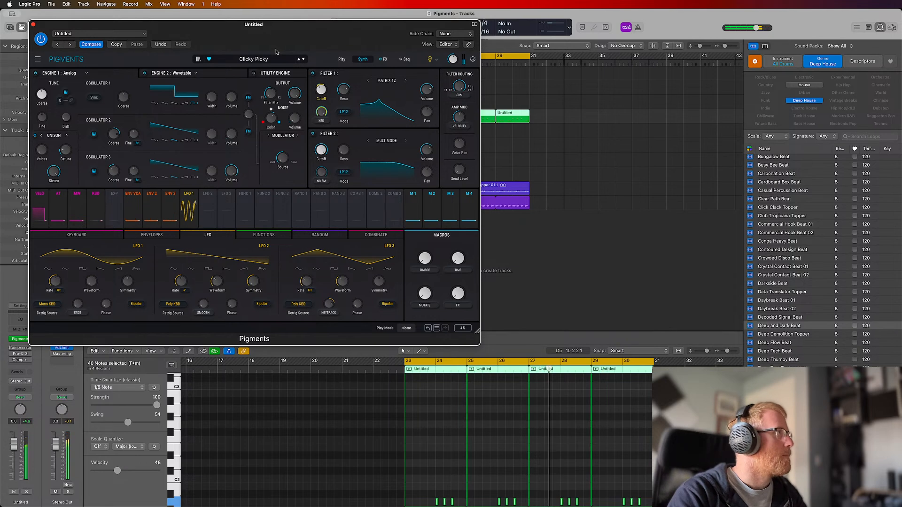
# Step: Close the Pigments window and open the Synthx V instrument on track 6
pyautogui.moveTo(226, 38); pyautogui.dragTo(272, 51)
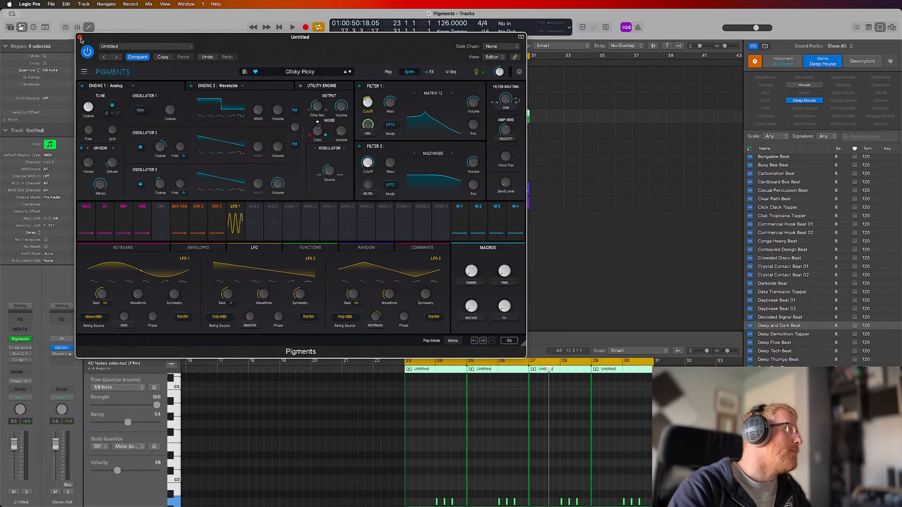
pyautogui.click(79, 37)
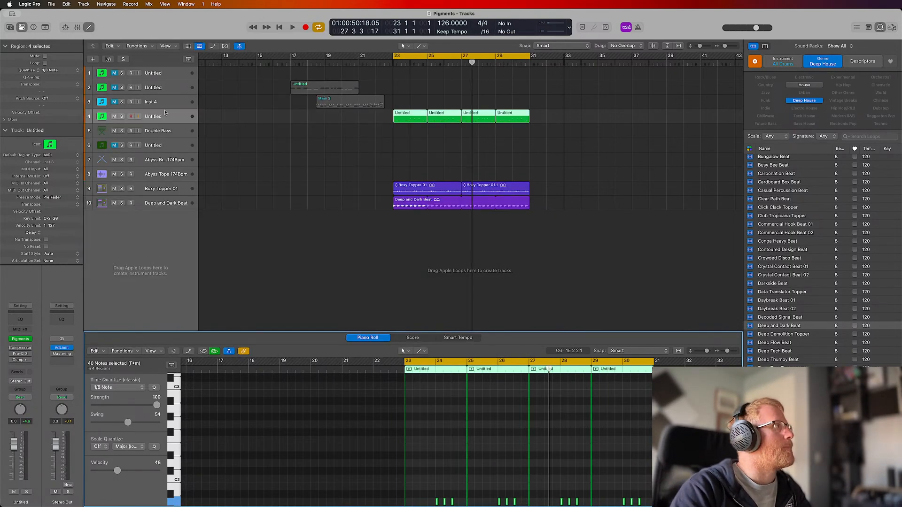
pyautogui.click(162, 134)
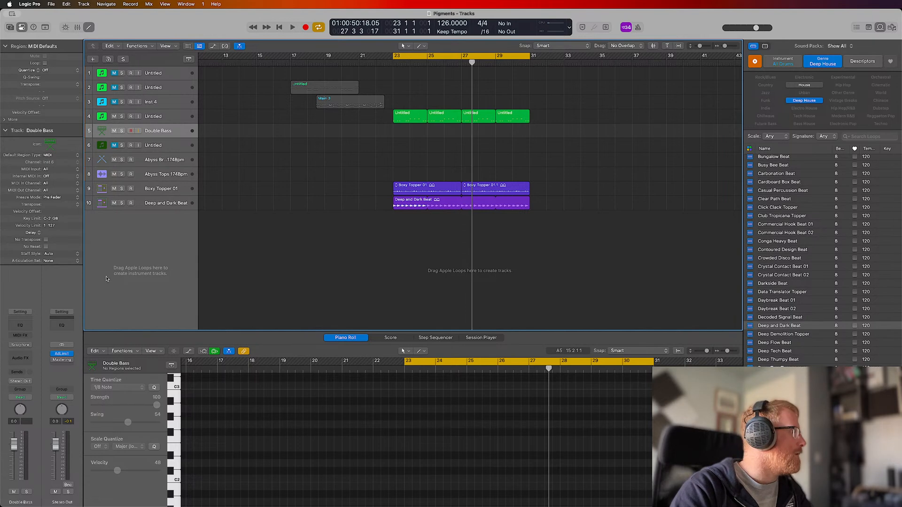
pyautogui.click(165, 148)
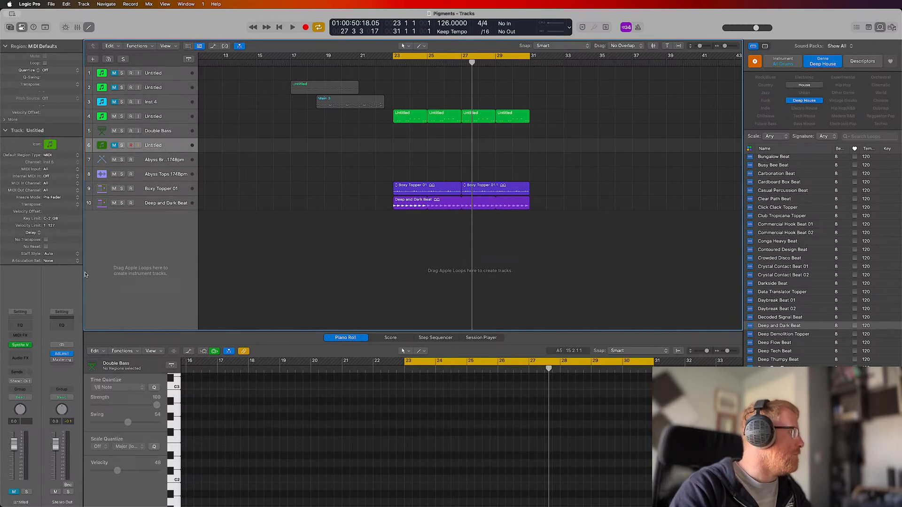
pyautogui.click(21, 347)
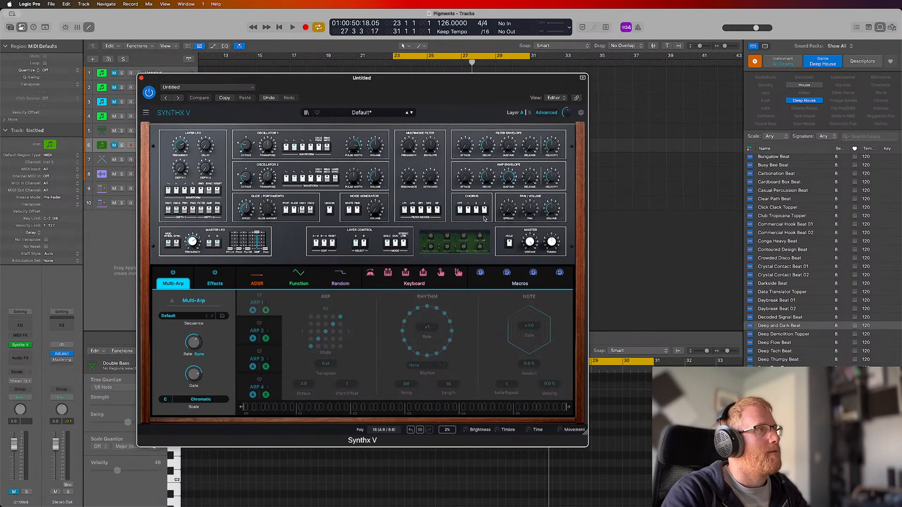
# Step: View Synthx V's Function and Random modulators and load the Die Welle preset
pyautogui.click(298, 281)
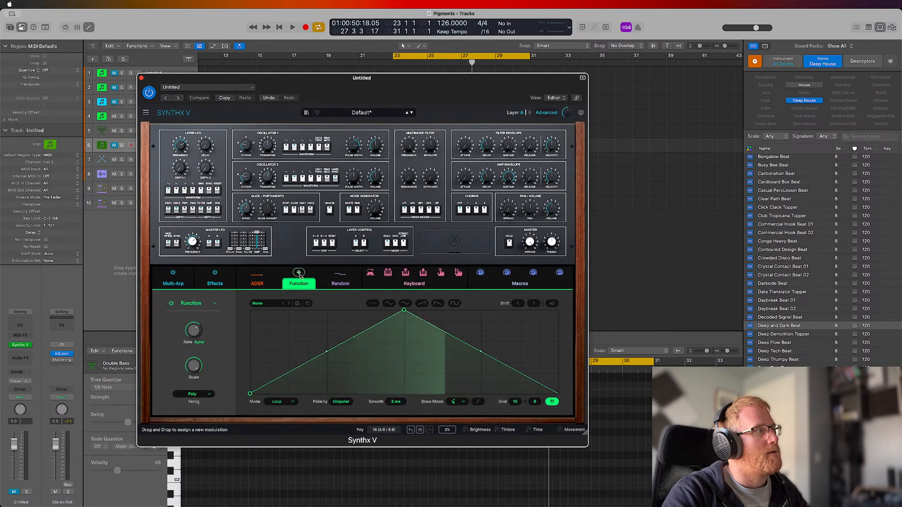
pyautogui.click(340, 282)
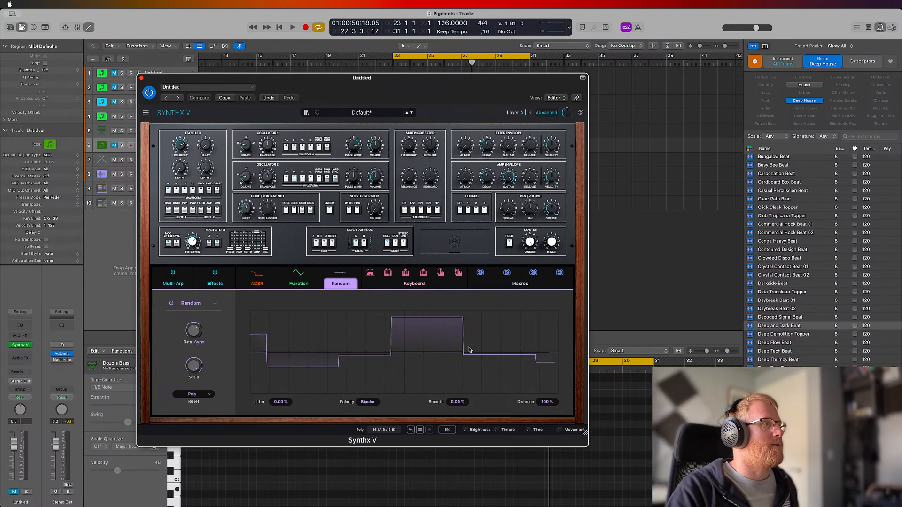
pyautogui.click(411, 114)
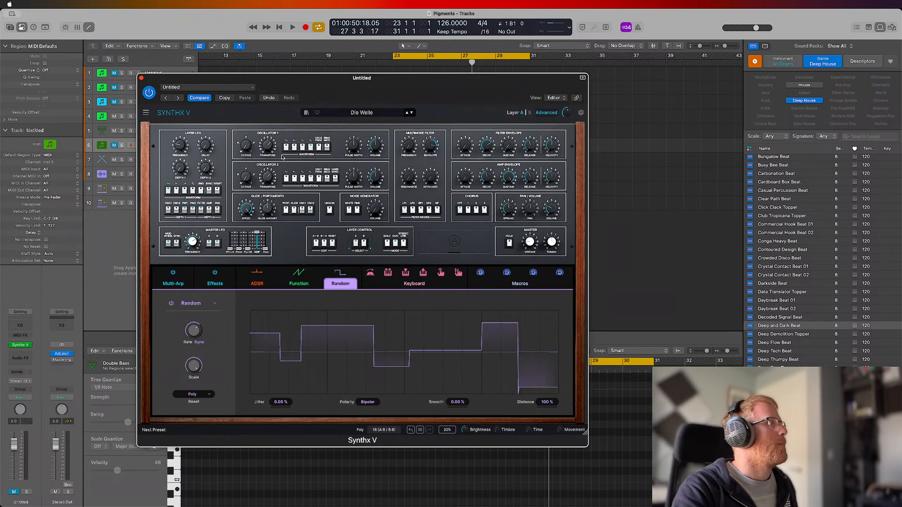
# Step: Unmute the Synthx V track and show the effects of the Die Welle preset
pyautogui.click(115, 145)
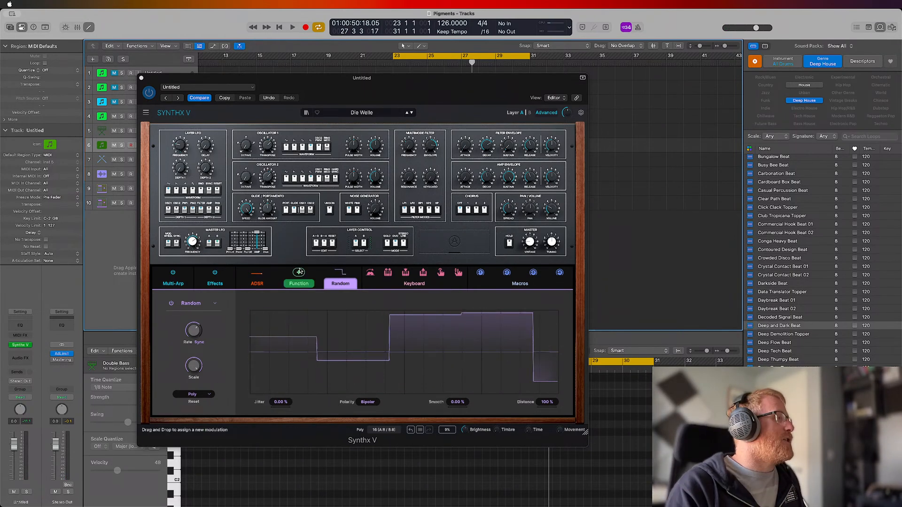
pyautogui.click(226, 285)
pyautogui.click(226, 284)
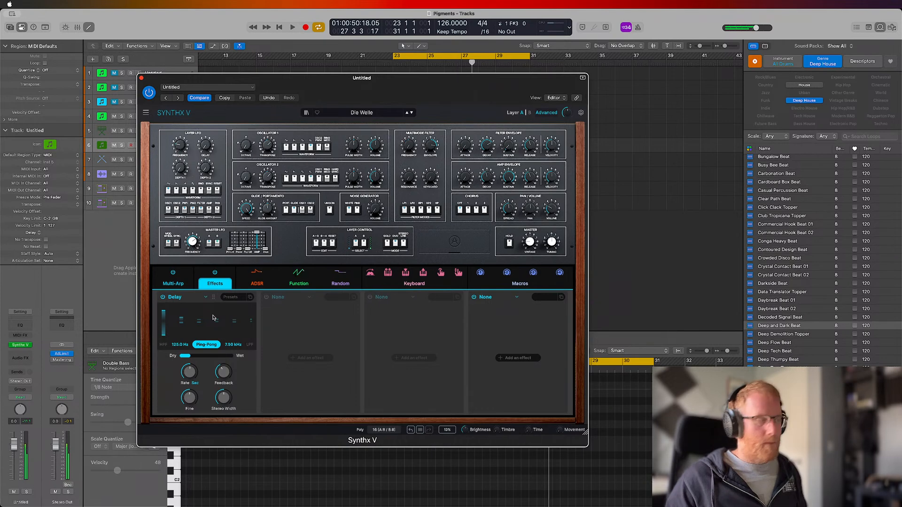
# Step: Load the next Synthx V preset, Distant Pulse, and view its first step sequencer
pyautogui.click(412, 113)
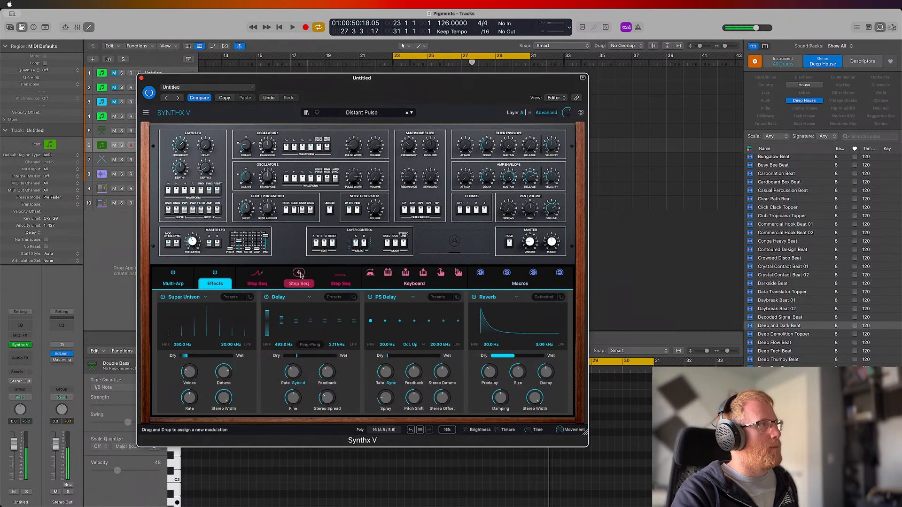
pyautogui.click(291, 285)
pyautogui.click(268, 278)
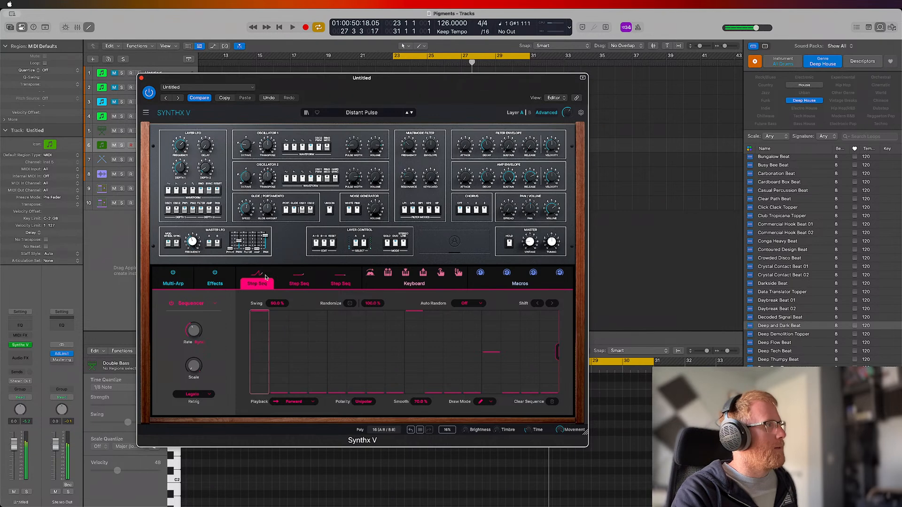
# Step: Load the bass preset 1 0 Chunky Synth and view its Function, Random and ADSR modulators
pyautogui.click(362, 113)
pyautogui.moveTo(324, 142)
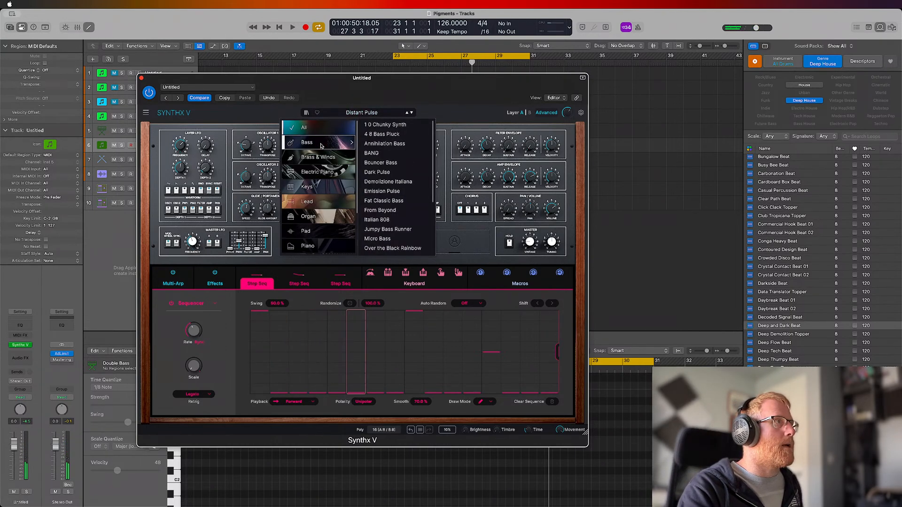
pyautogui.click(399, 125)
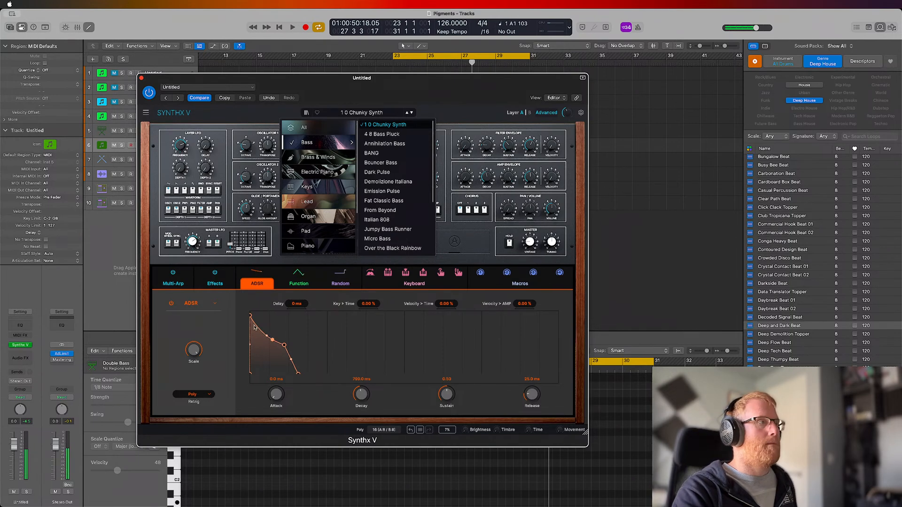
pyautogui.click(300, 284)
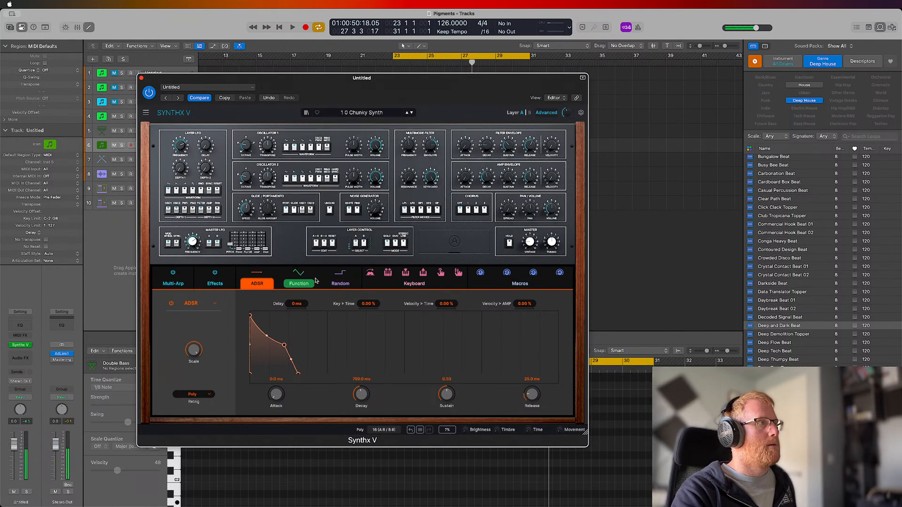
pyautogui.click(300, 282)
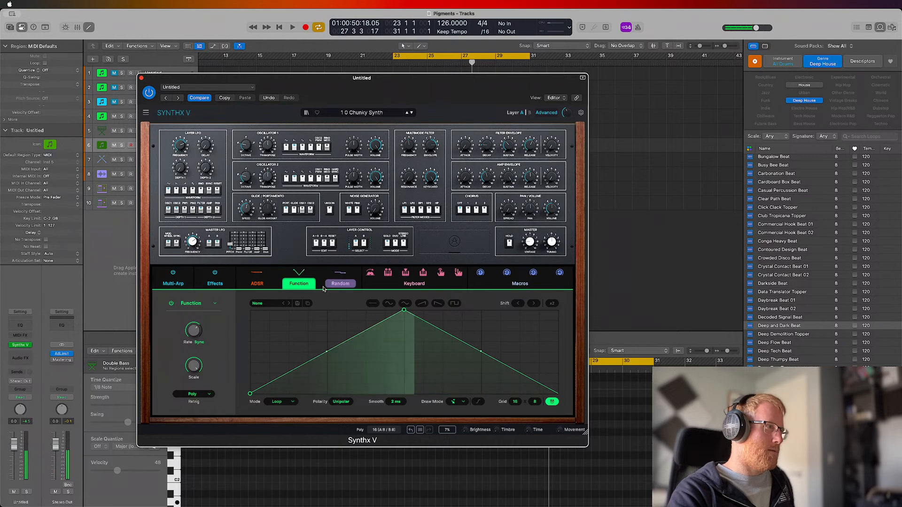
pyautogui.click(352, 282)
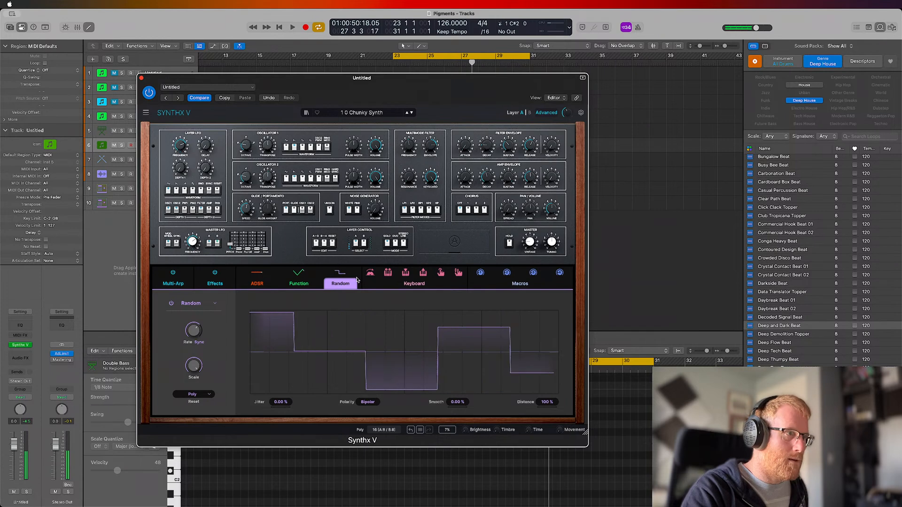
pyautogui.click(271, 279)
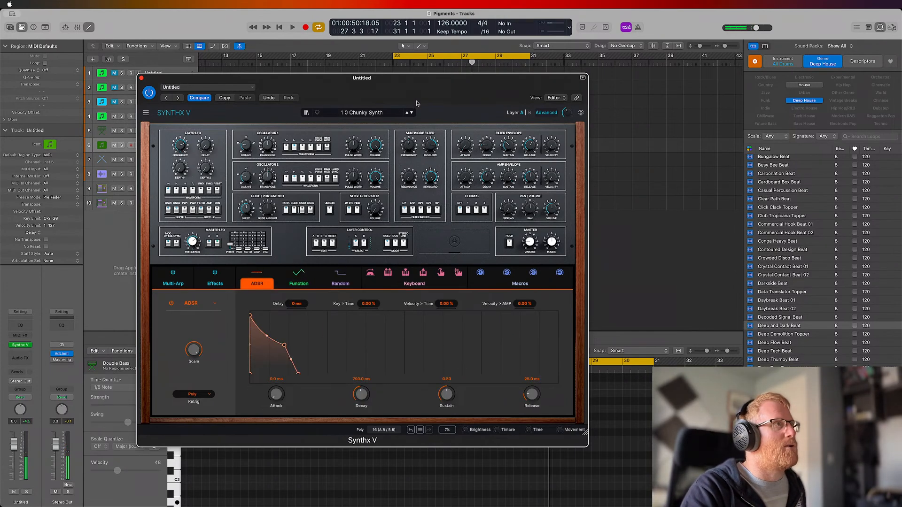
# Step: Audition the following bass presets up to Demolizione Italiana and toggle a waveform switch of its oscillator 2
pyautogui.click(411, 114)
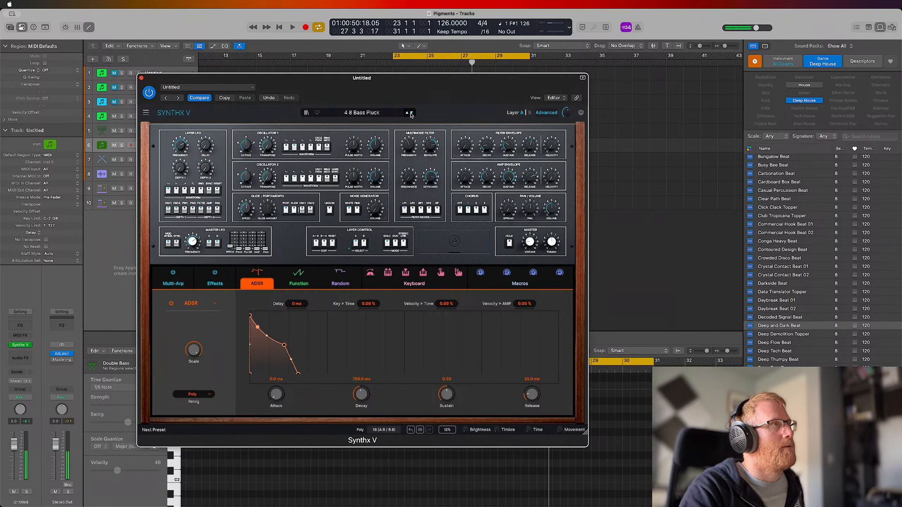
pyautogui.click(411, 113)
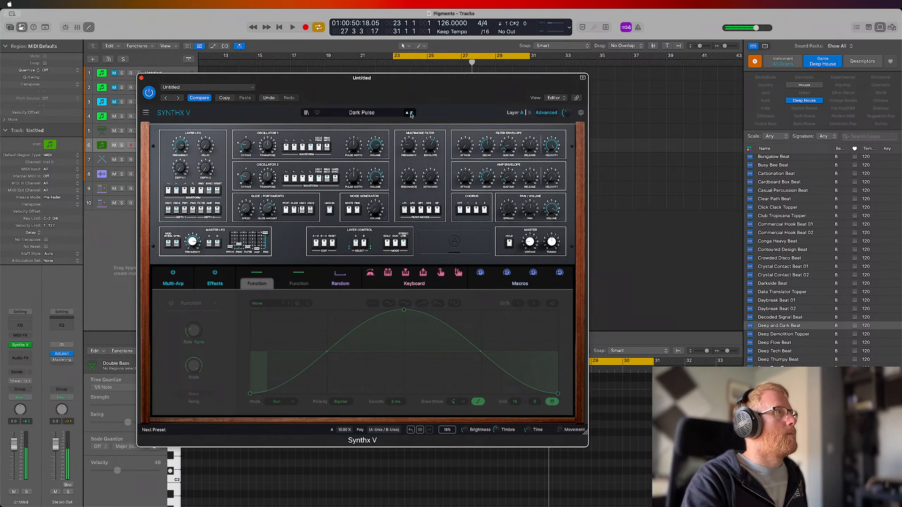
pyautogui.click(411, 113)
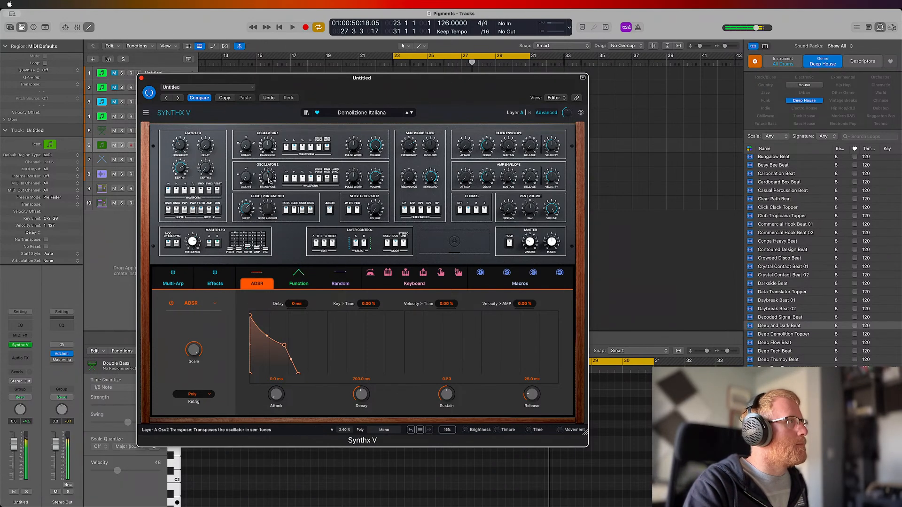
pyautogui.moveTo(269, 179)
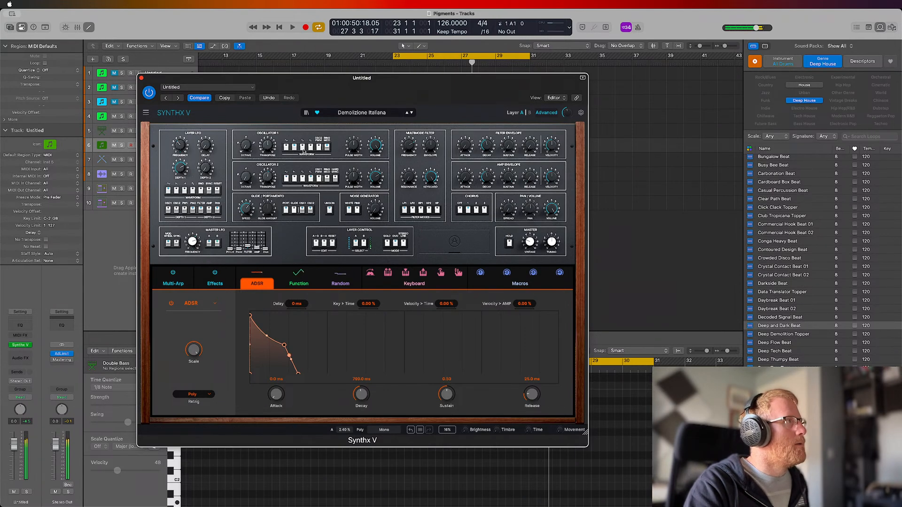
pyautogui.click(293, 178)
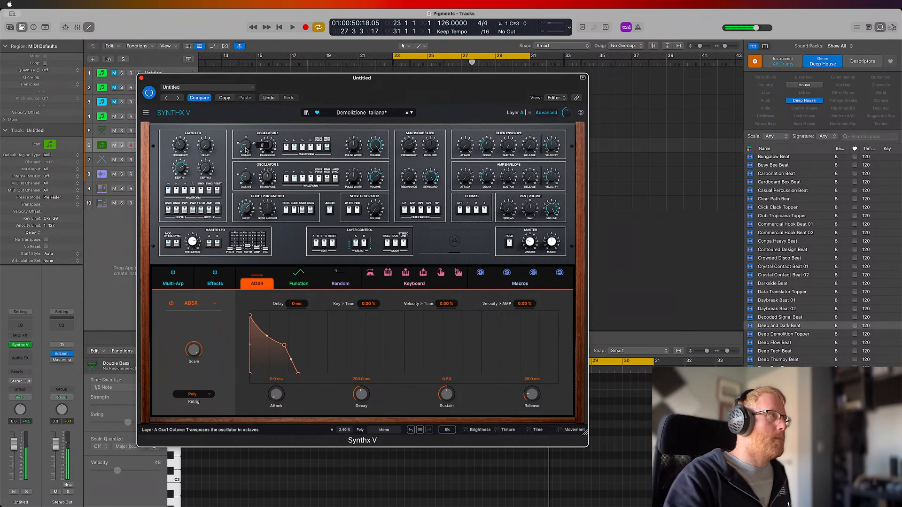
# Step: Close the Synthx V window and open the Pigments instrument on track 4
pyautogui.click(141, 79)
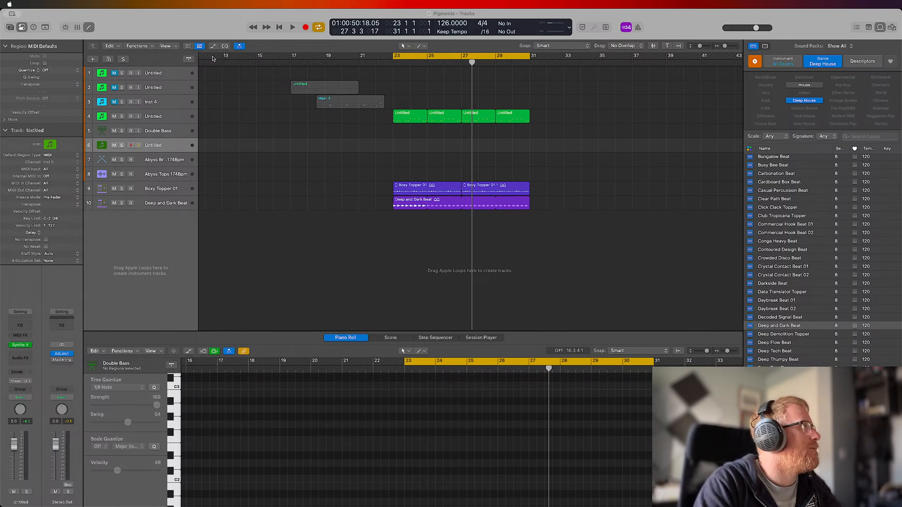
pyautogui.click(146, 130)
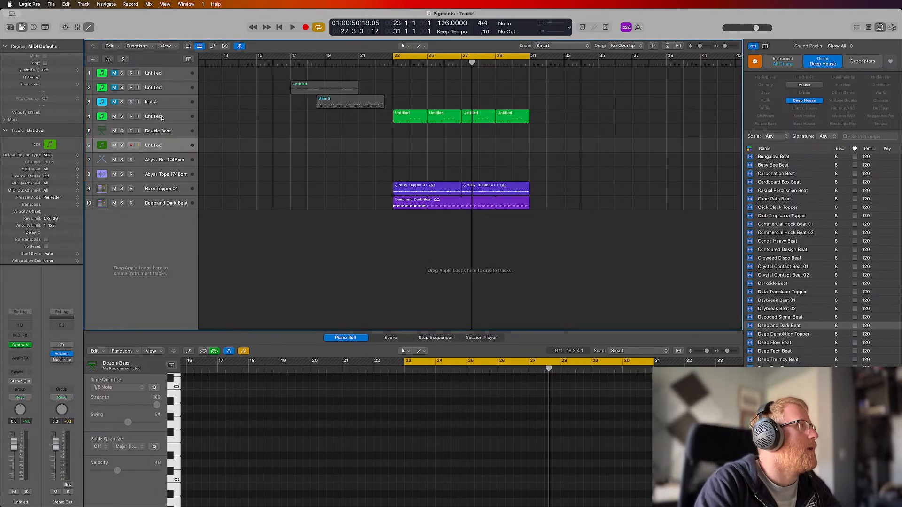
pyautogui.click(161, 118)
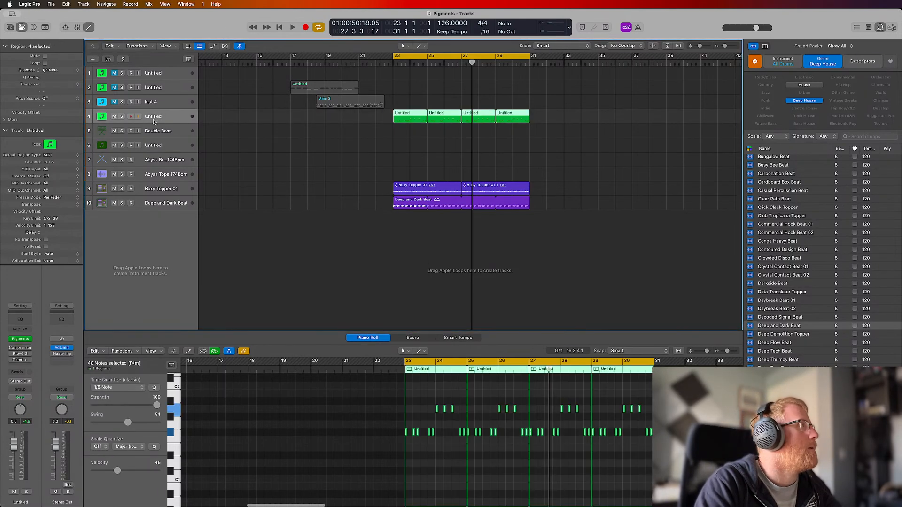
pyautogui.click(20, 339)
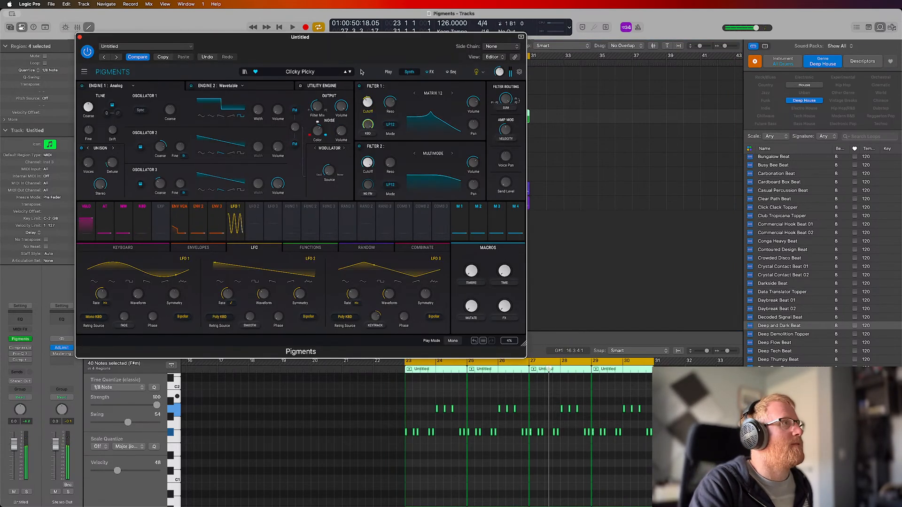
# Step: Load the Collapse preset in Pigments and view the shapes of Function 1 and Function 2
pyautogui.click(349, 72)
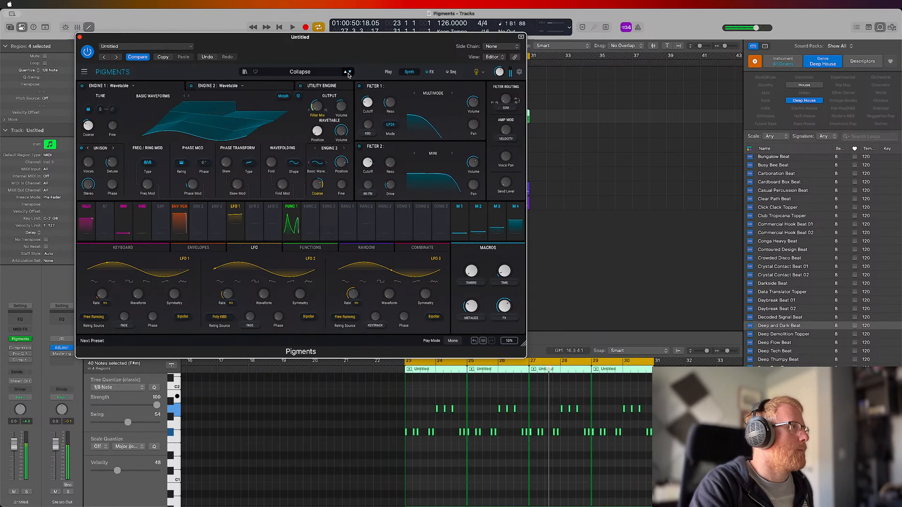
pyautogui.click(291, 230)
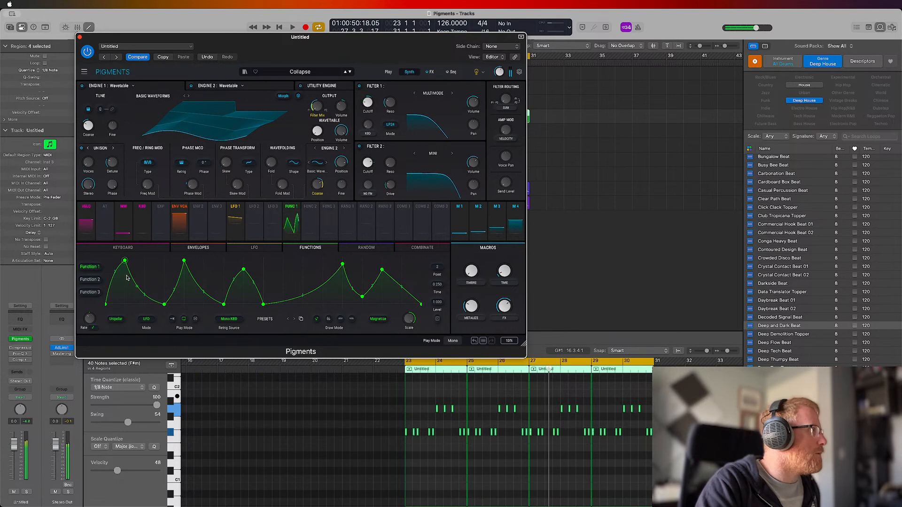
pyautogui.click(89, 280)
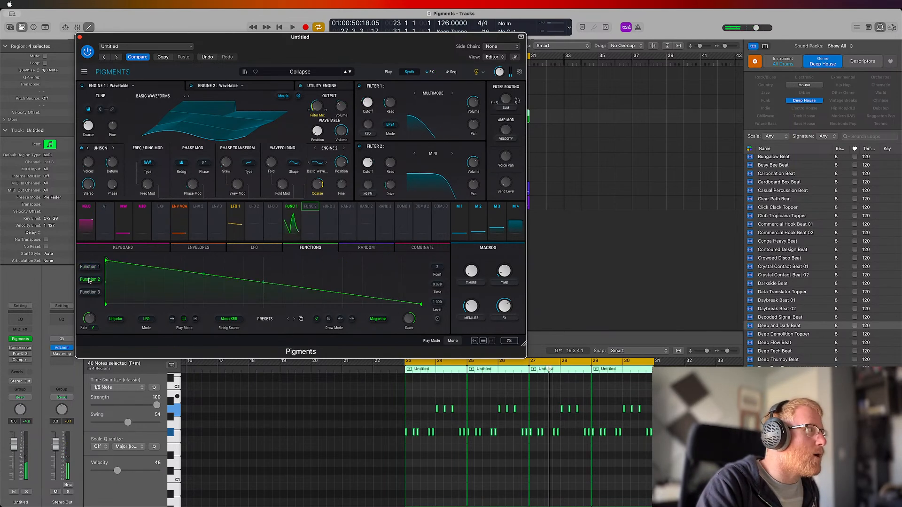
pyautogui.click(89, 267)
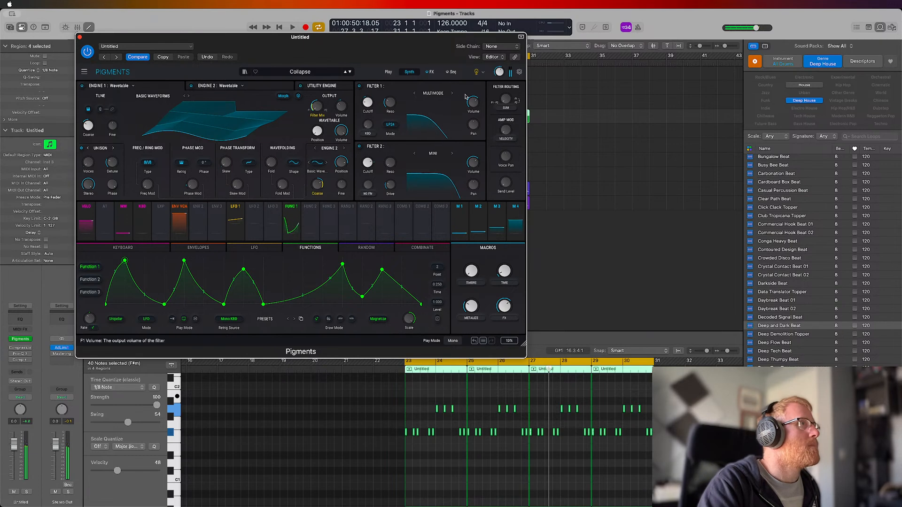
# Step: Toggle the Collapse preset's effects and view its Env VCA envelope and Function 1's modulation targets
pyautogui.click(427, 72)
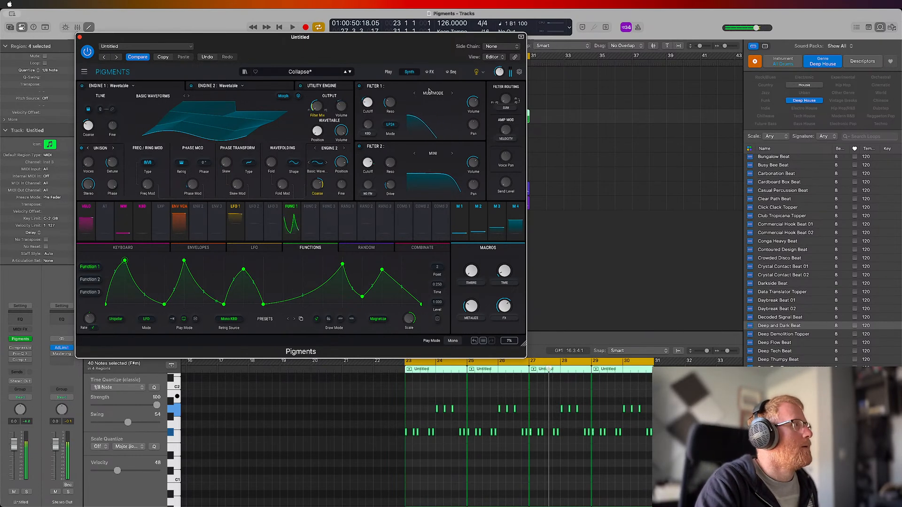
pyautogui.click(181, 222)
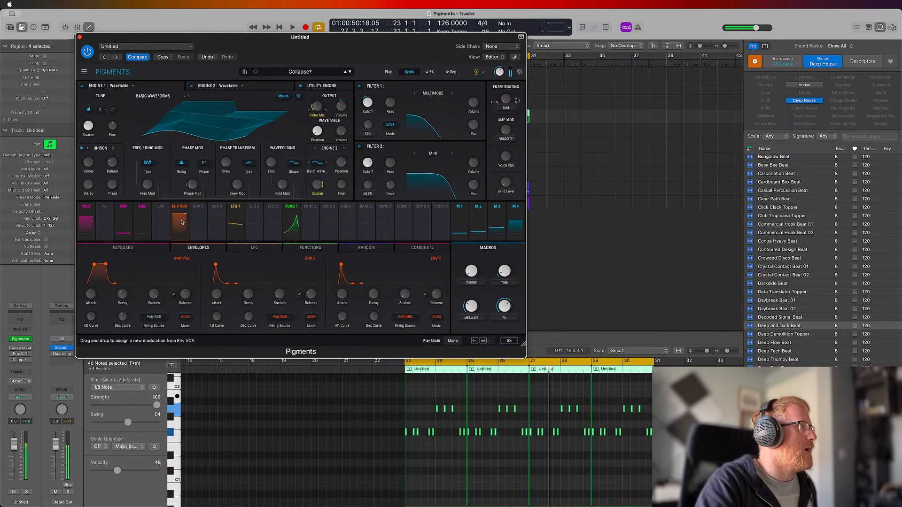
pyautogui.click(289, 220)
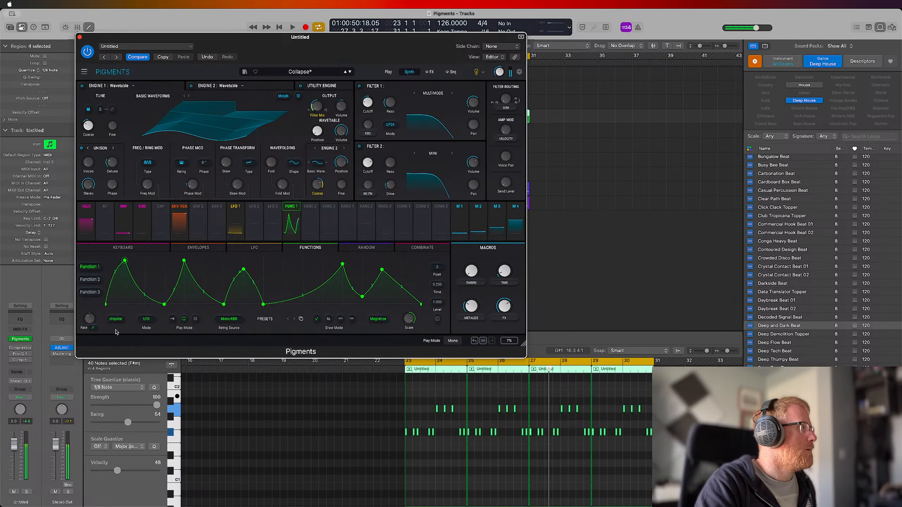
pyautogui.click(294, 215)
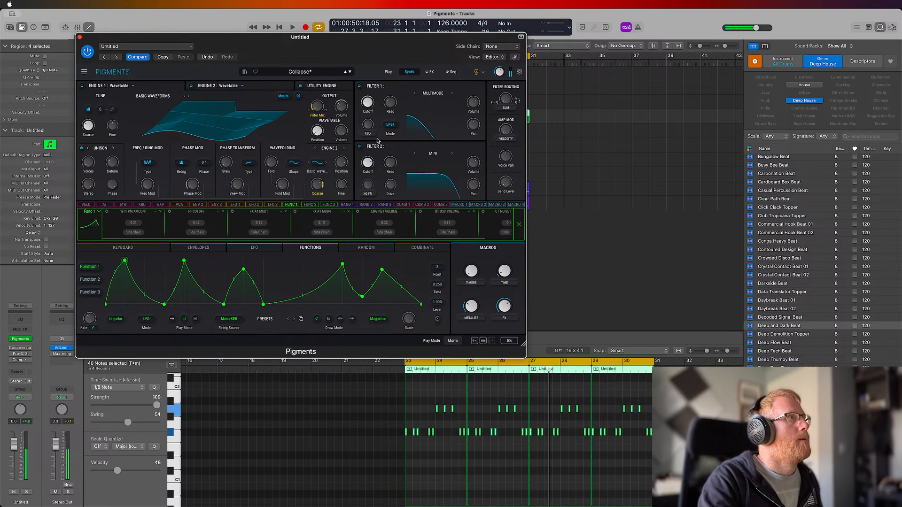
# Step: Audition the following Pigments bass presets, including Collider and Convinced Pulse
pyautogui.click(349, 73)
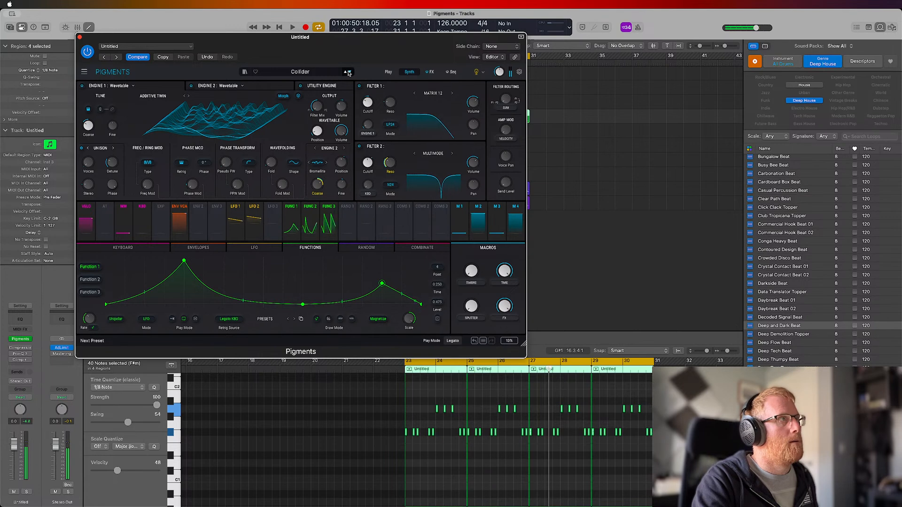
pyautogui.click(350, 74)
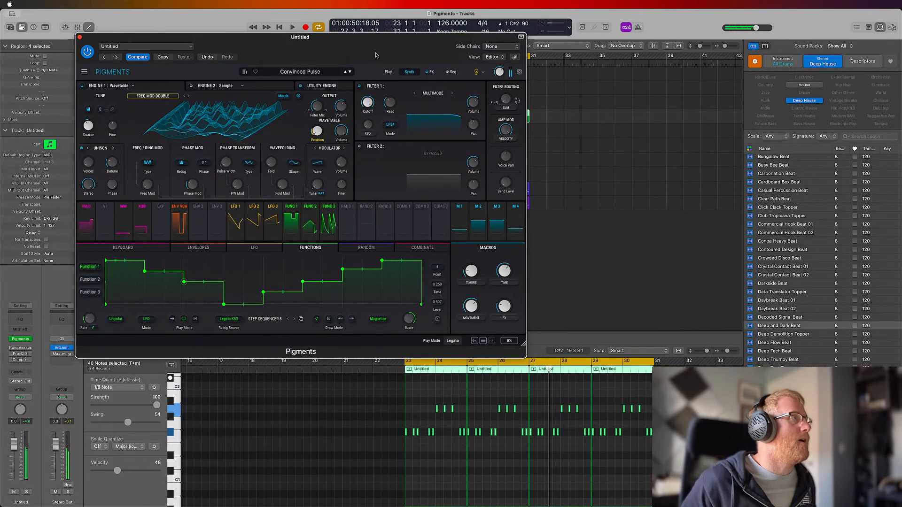
pyautogui.hotkey('ctrl', 'Up')
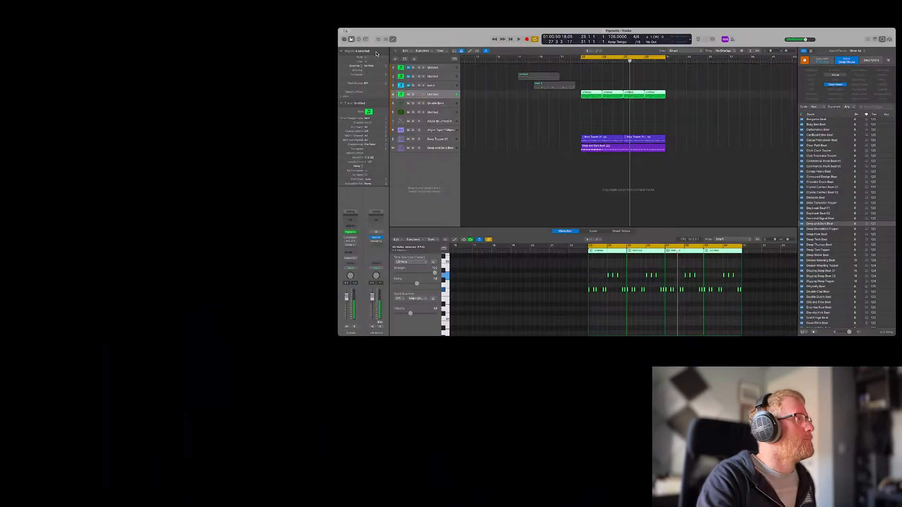
pyautogui.hotkey('ctrl', 'Up')
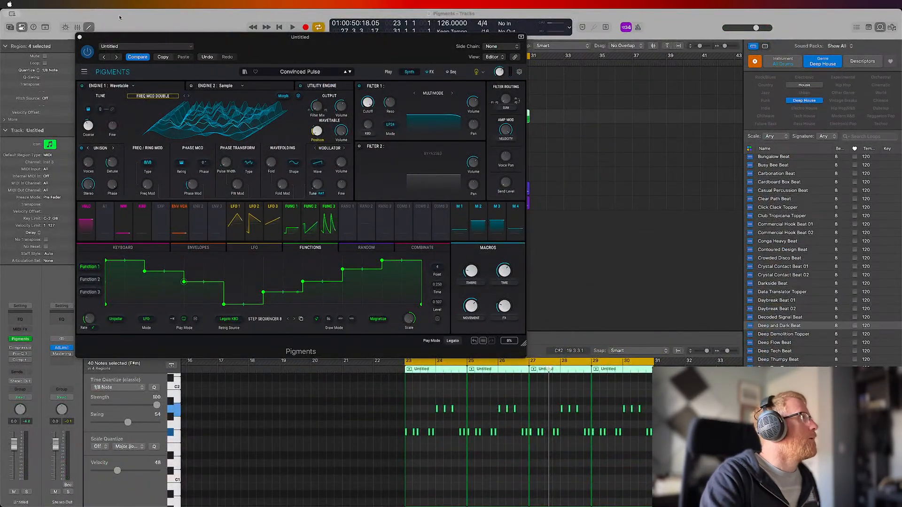
# Step: Open the recent project "how to quickly master a song in logic pro x", closing the Pigments project and saving its changes
pyautogui.click(50, 4)
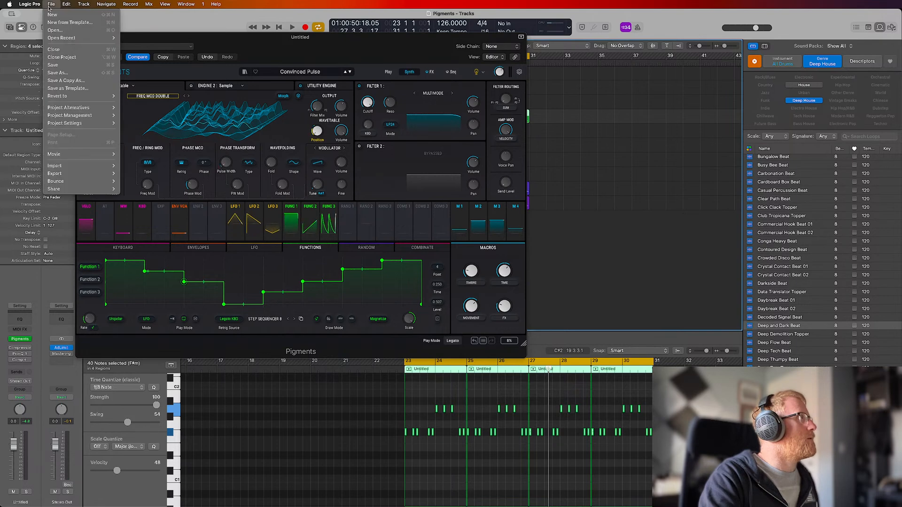
pyautogui.moveTo(65, 40)
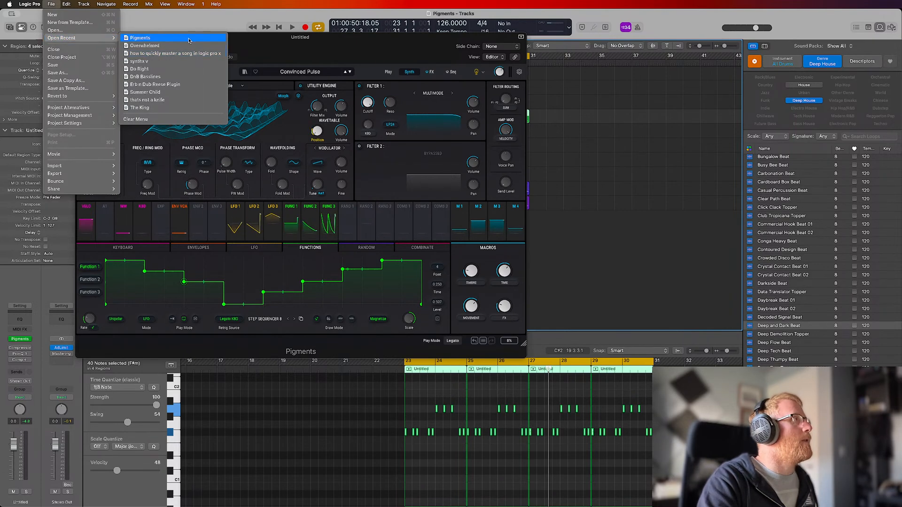
pyautogui.click(146, 54)
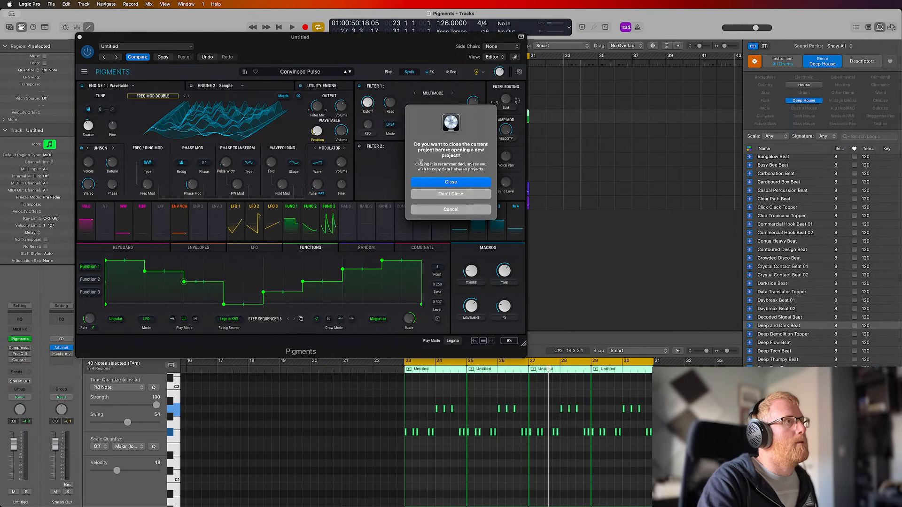
pyautogui.click(460, 182)
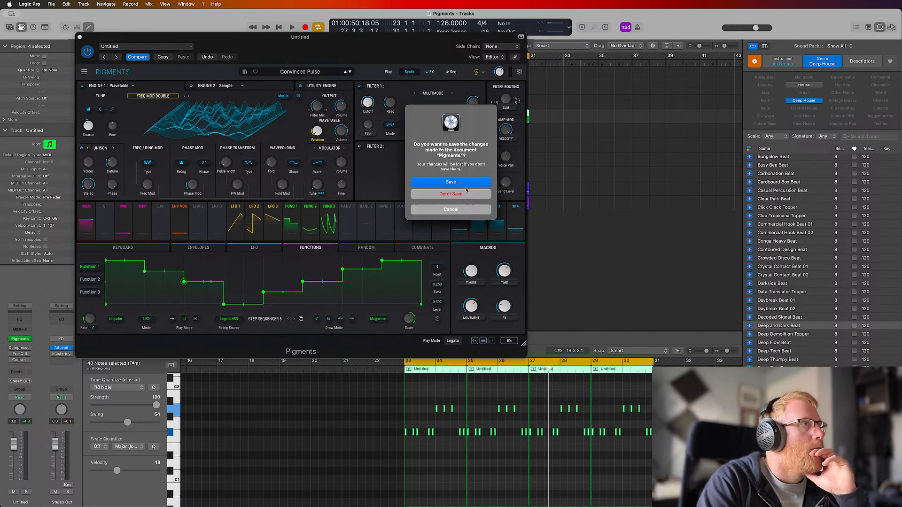
pyautogui.click(463, 186)
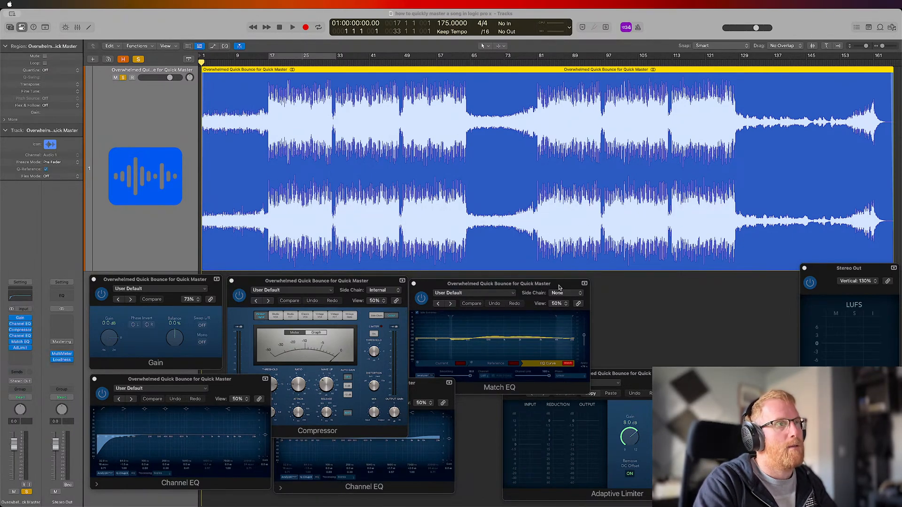
# Step: Move the Match EQ window up slightly, level with the Gain and Compressor windows
pyautogui.moveTo(559, 287); pyautogui.dragTo(560, 283)
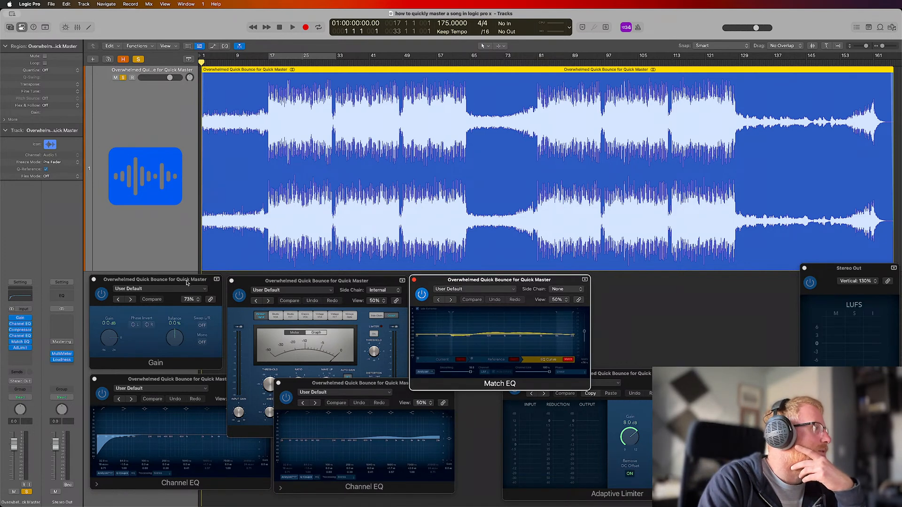
# Step: Play the master from the start and reposition the Gain and Match EQ windows slightly
pyautogui.moveTo(187, 282); pyautogui.dragTo(188, 287)
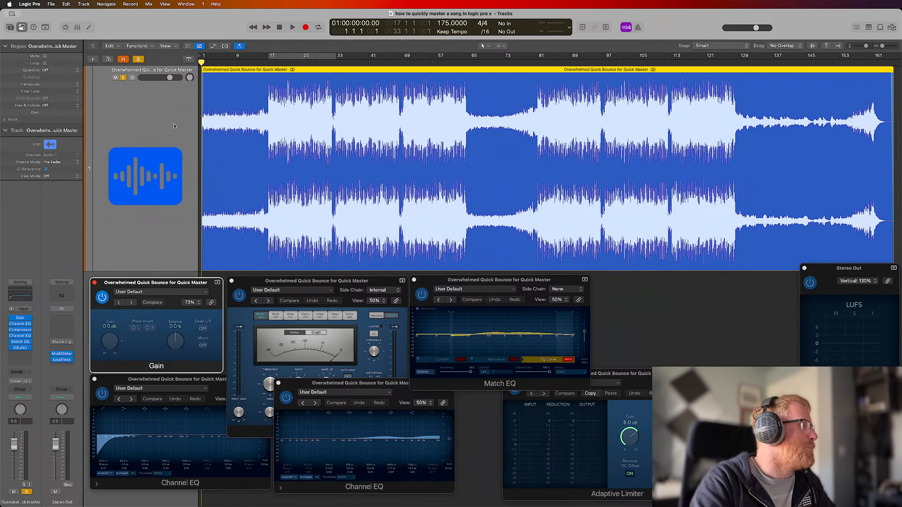
pyautogui.press('super+Tab')
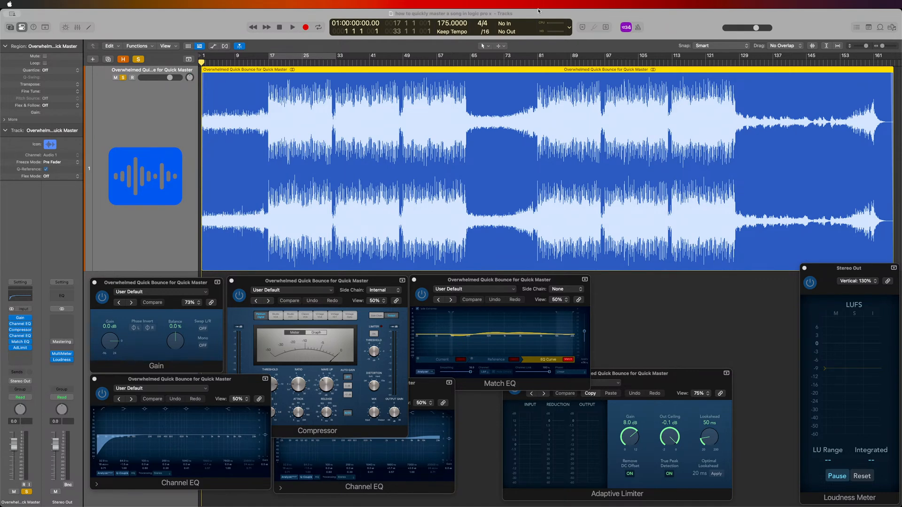
pyautogui.press('space')
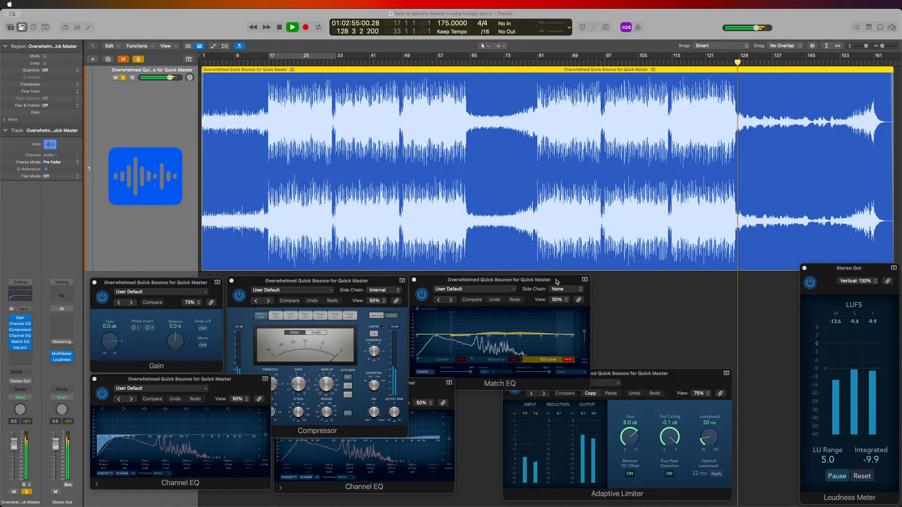
pyautogui.moveTo(557, 281)
pyautogui.mouseDown()
pyautogui.moveTo(567, 269)
pyautogui.moveTo(552, 278)
pyautogui.mouseUp()
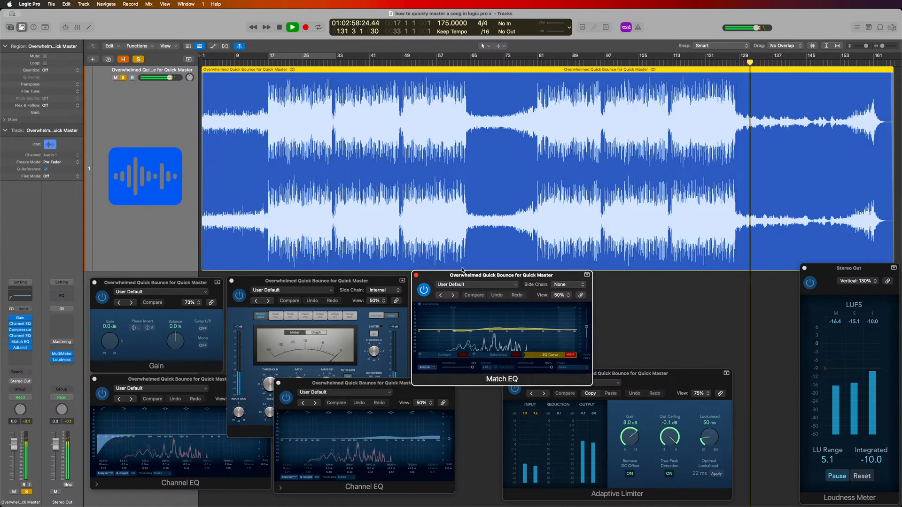
# Step: Turn on the cycle over bars 17 to 33 and stop playback
pyautogui.click(668, 29)
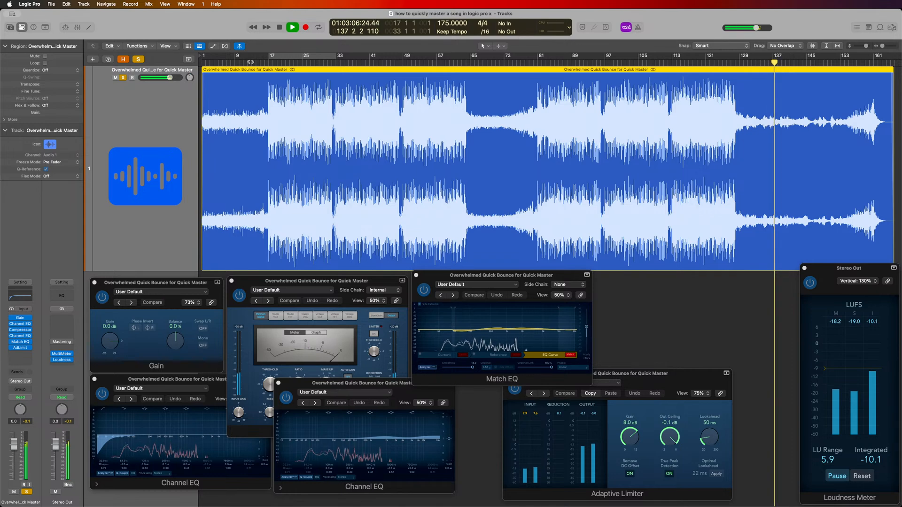
pyautogui.click(302, 56)
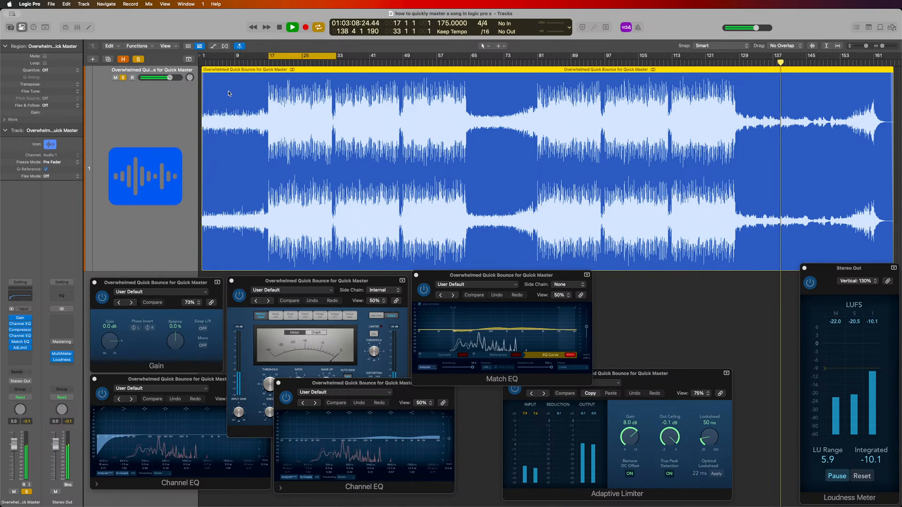
pyautogui.press('space')
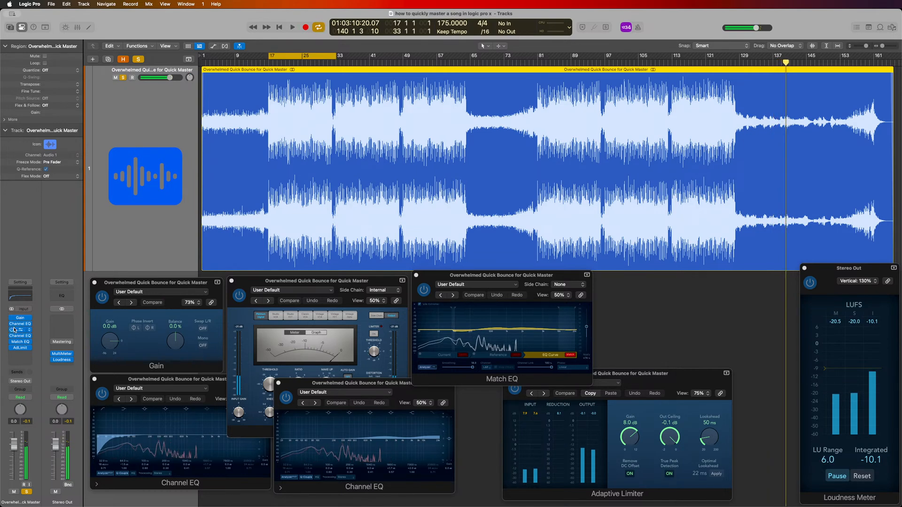
# Step: Bypass both Channel EQs, the Compressor and the Match EQ on the master track
pyautogui.click(12, 330)
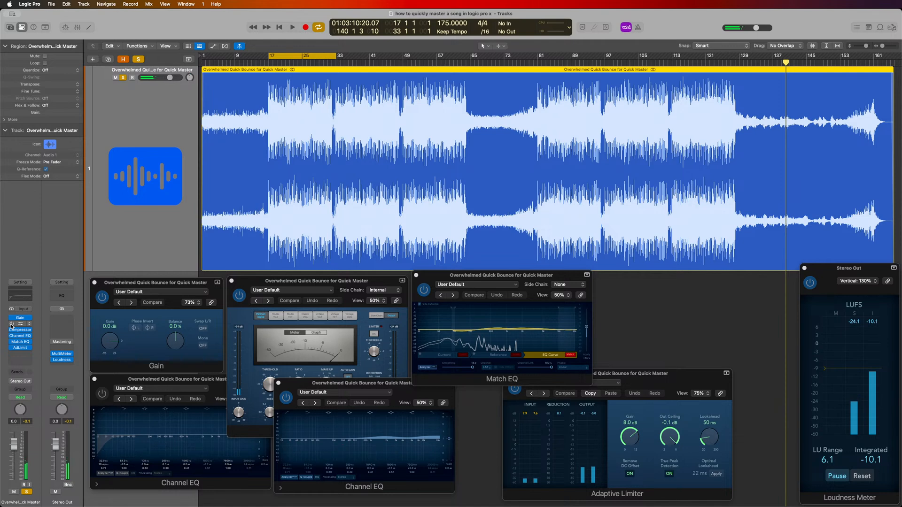
pyautogui.click(11, 336)
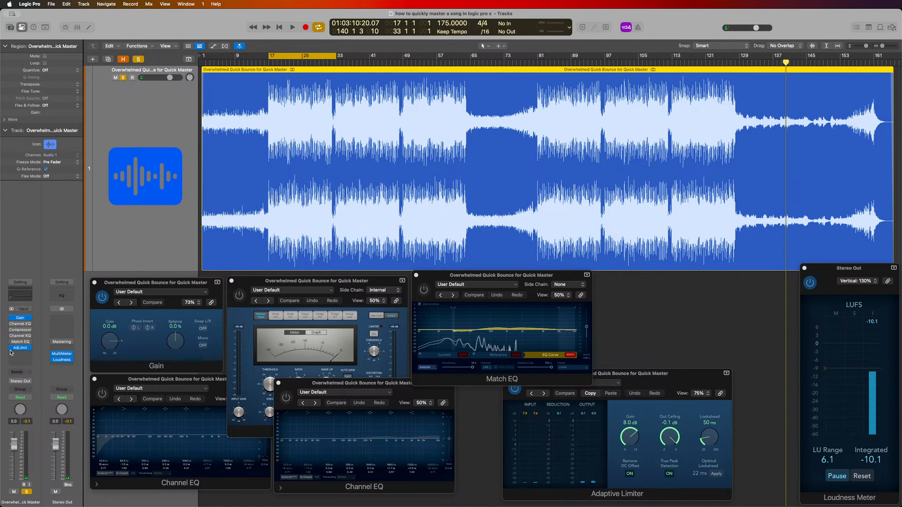
# Step: Bring up the first Channel EQ over the arrangement and enlarge it to 141% to inspect its 32 Hz low cut
pyautogui.click(22, 325)
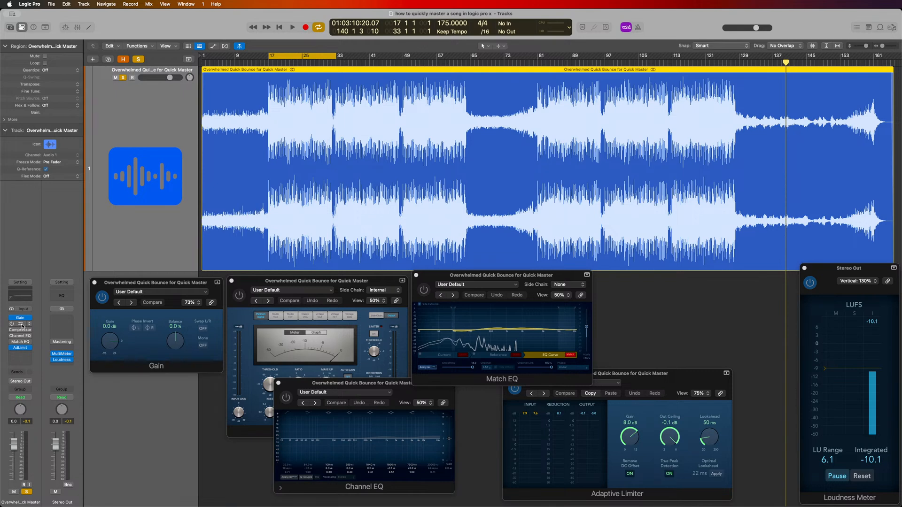
pyautogui.click(22, 324)
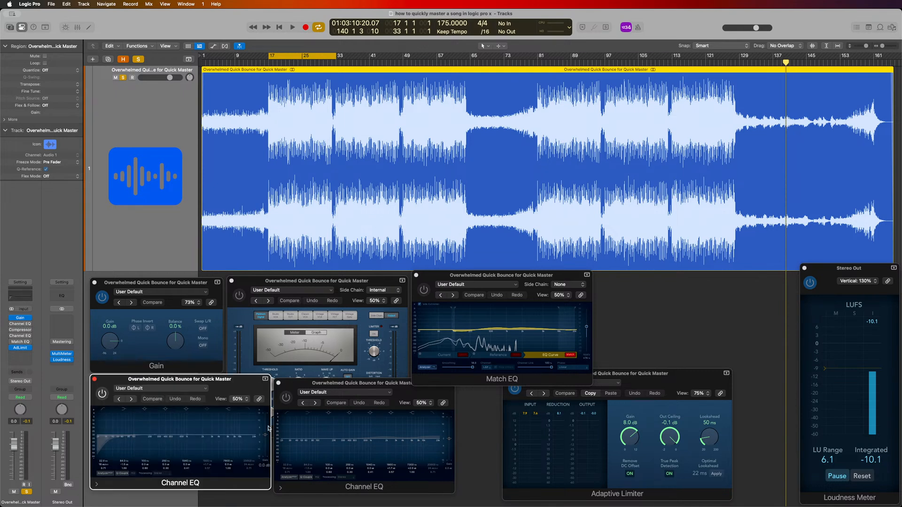
pyautogui.moveTo(221, 380); pyautogui.dragTo(376, 119)
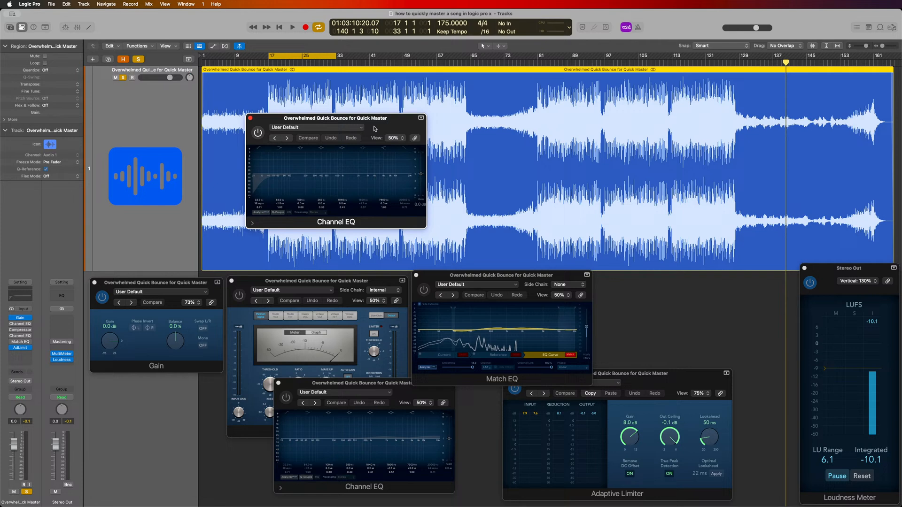
pyautogui.click(264, 179)
pyautogui.moveTo(423, 226); pyautogui.dragTo(754, 358)
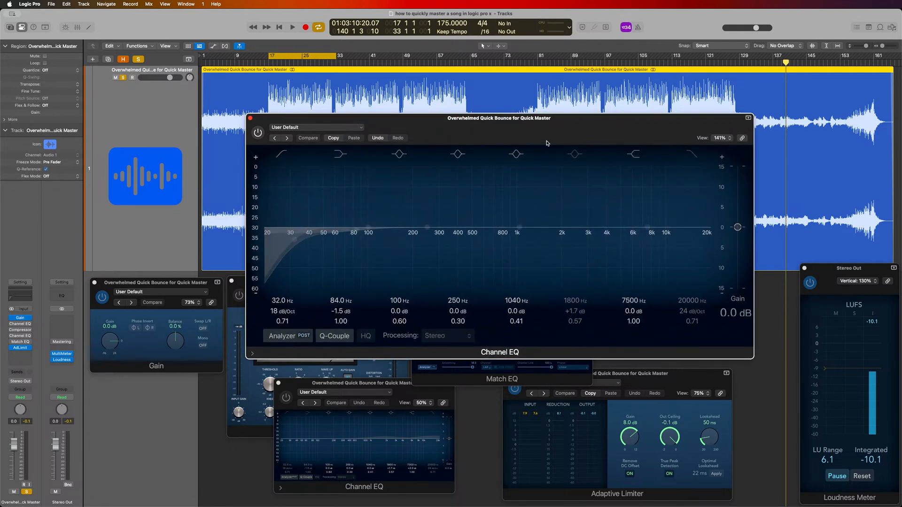
pyautogui.moveTo(571, 118); pyautogui.dragTo(552, 117)
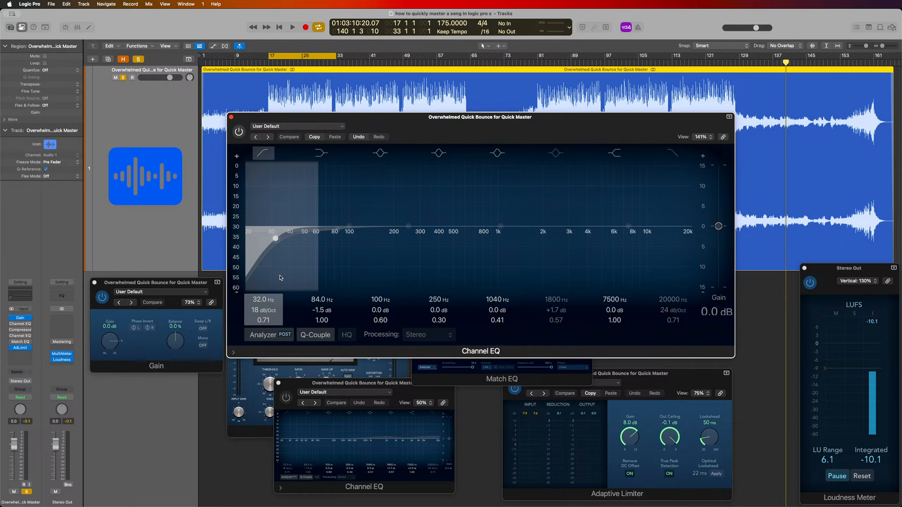
# Step: Switch the first Channel EQ back on and close its window
pyautogui.click(10, 325)
pyautogui.click(229, 117)
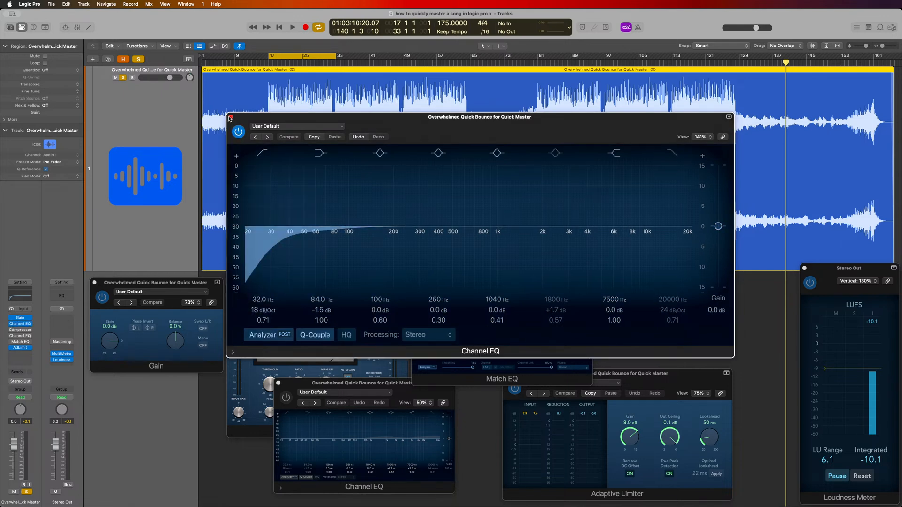
pyautogui.click(230, 117)
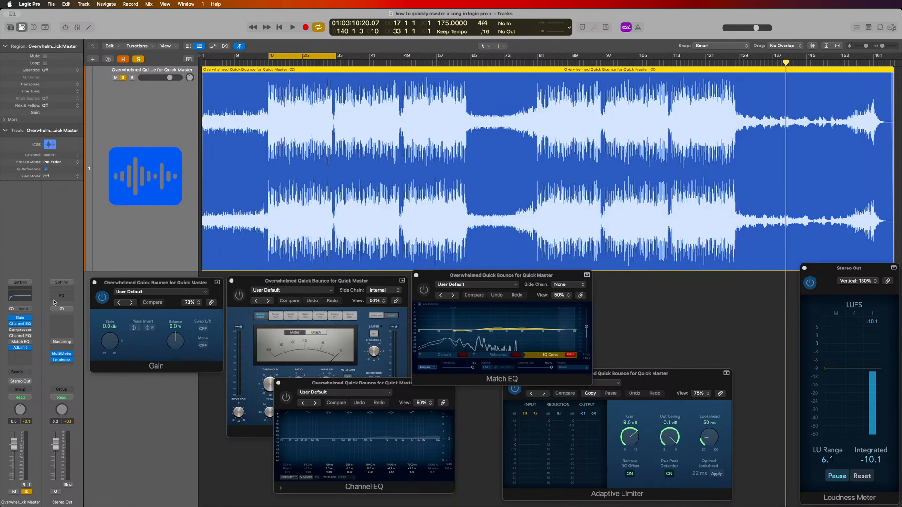
# Step: Switch the Compressor back on with its window showing and play the cycled section
pyautogui.click(20, 331)
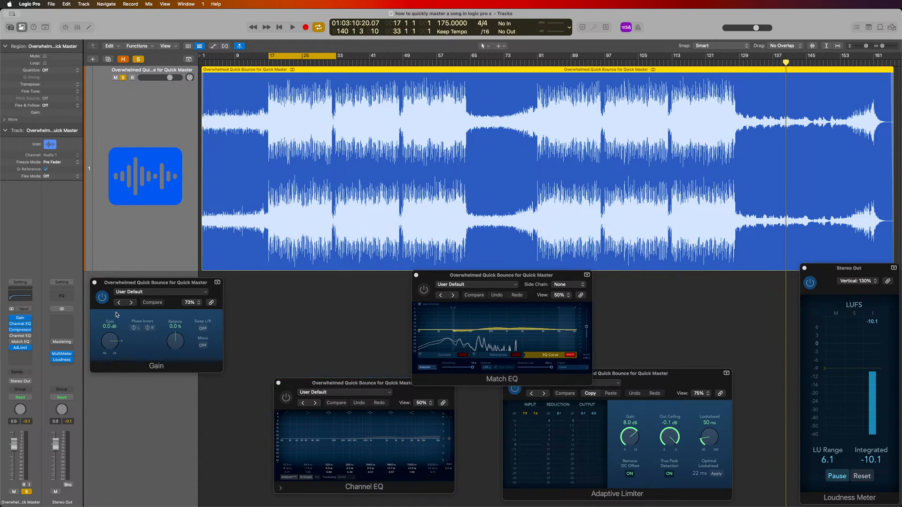
pyautogui.click(21, 330)
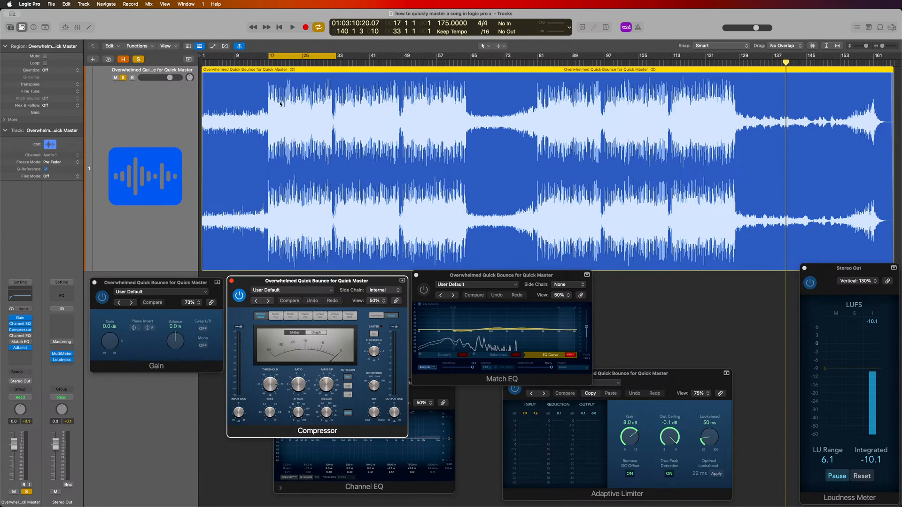
pyautogui.press('space')
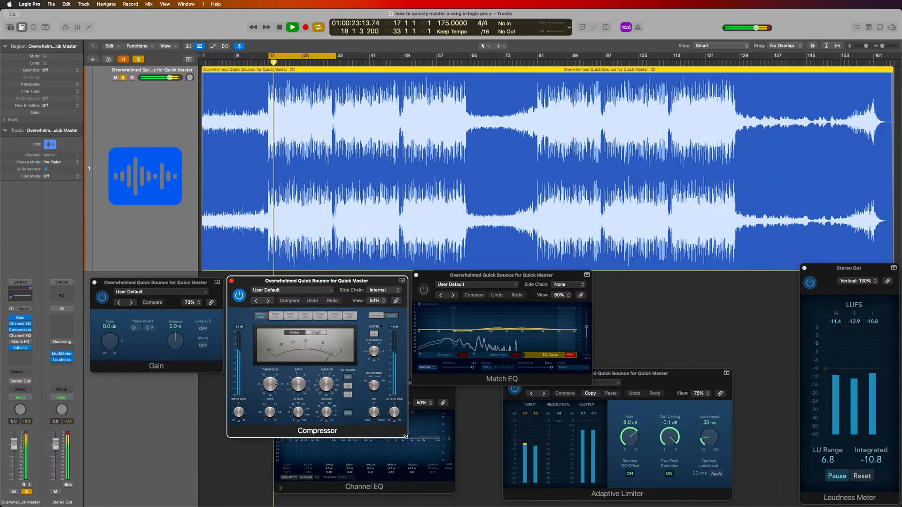
# Step: Enlarge the Compressor to 94% over the arrangement and compare the sound with it bypassed and active
pyautogui.moveTo(405, 436); pyautogui.dragTo(515, 502)
pyautogui.moveTo(418, 291); pyautogui.dragTo(447, 116)
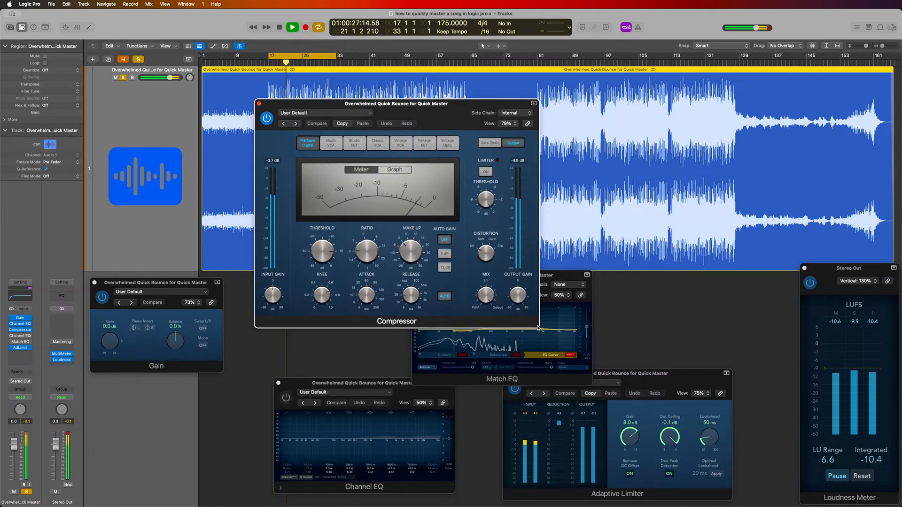
pyautogui.moveTo(538, 329); pyautogui.dragTo(592, 363)
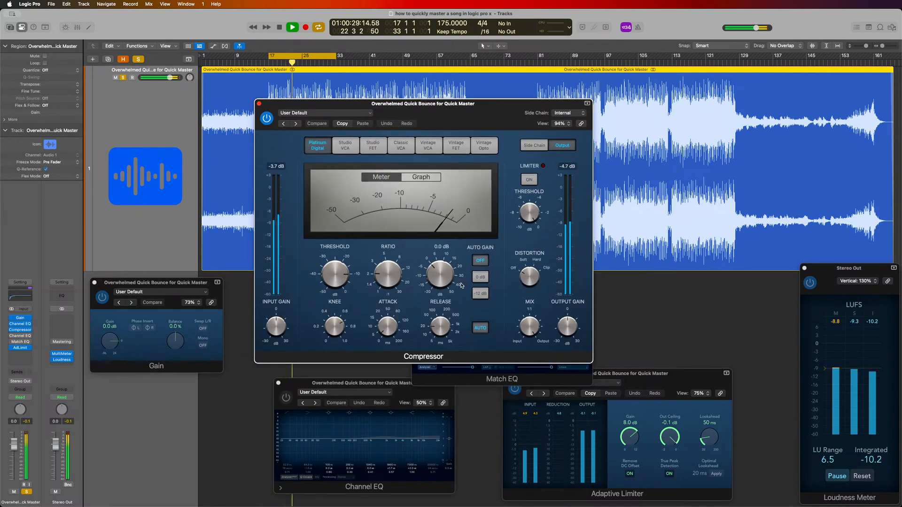
pyautogui.click(267, 119)
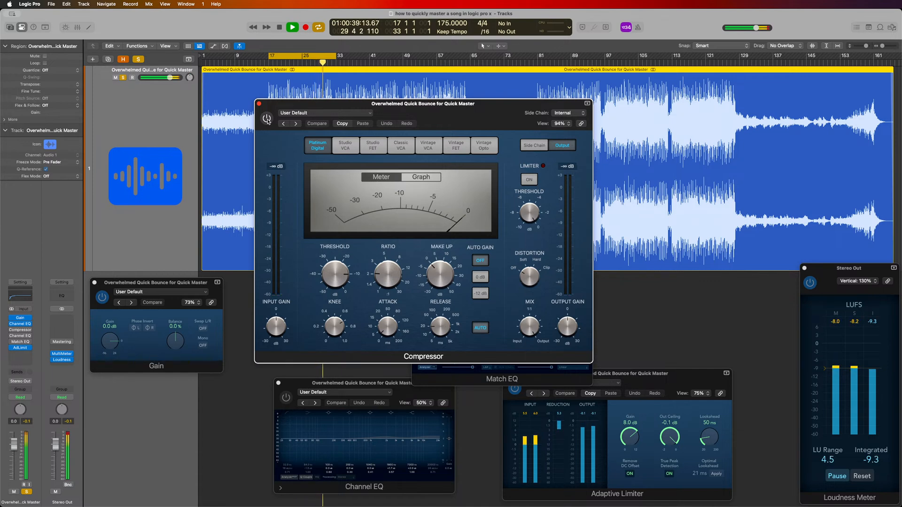
pyautogui.click(267, 119)
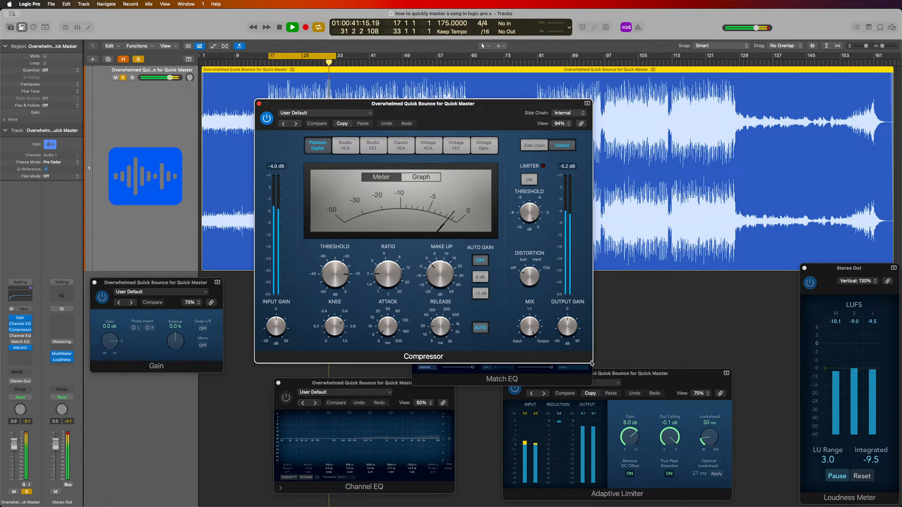
# Step: Shrink the Compressor window to 58% and move it below the arrangement, beside the Gain window
pyautogui.moveTo(551, 311); pyautogui.dragTo(466, 280)
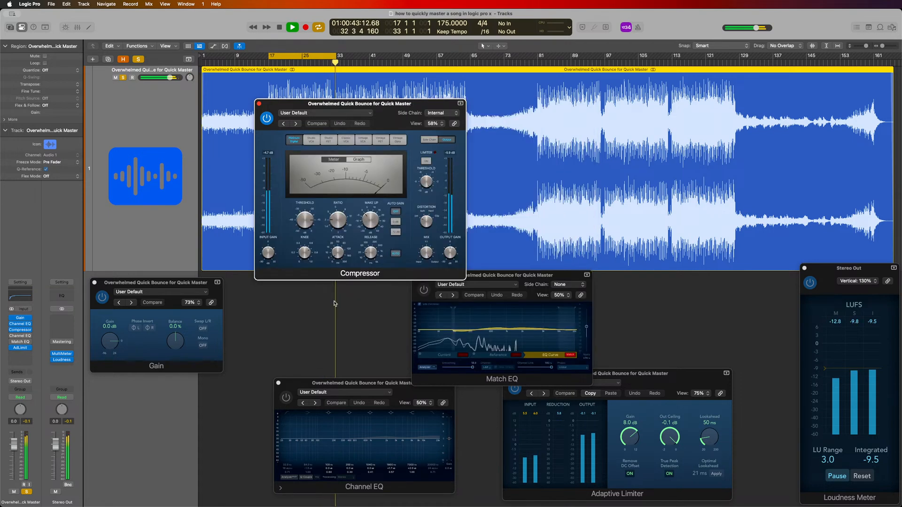
pyautogui.moveTo(381, 108); pyautogui.dragTo(351, 150)
pyautogui.moveTo(239, 330); pyautogui.dragTo(269, 320)
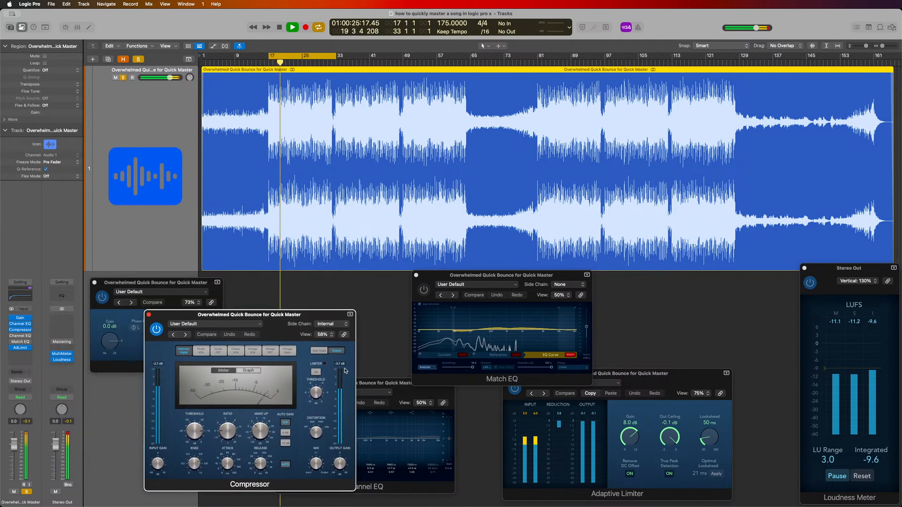
# Step: Move the second Channel EQ over the arrangement and enlarge it to 120%
pyautogui.moveTo(380, 383); pyautogui.dragTo(381, 169)
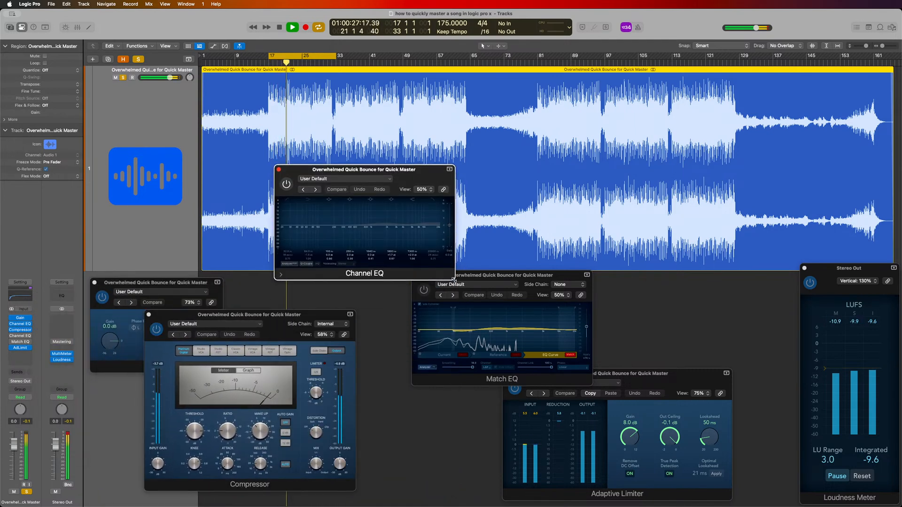
pyautogui.moveTo(453, 276); pyautogui.dragTo(707, 379)
pyautogui.moveTo(530, 183); pyautogui.dragTo(519, 157)
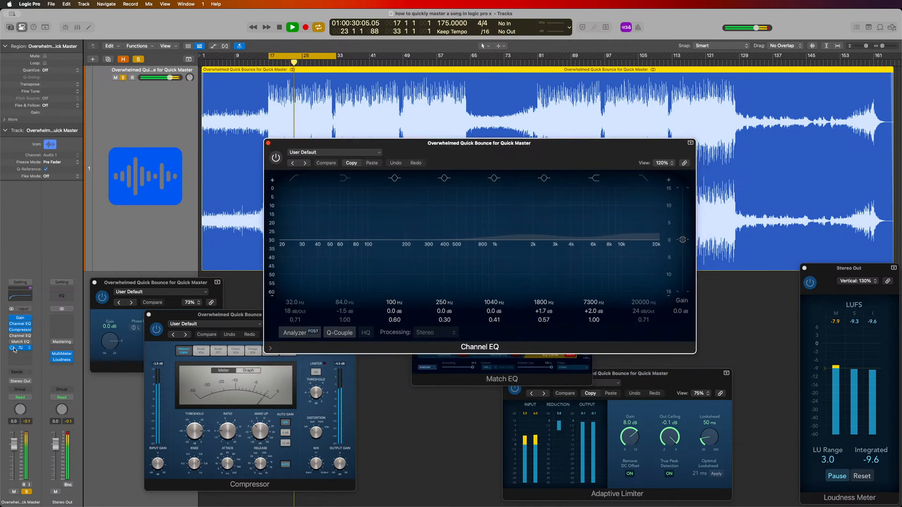
# Step: Compare the loop with the second Channel EQ bypassed and active, leaving the EQ switched on
pyautogui.click(276, 159)
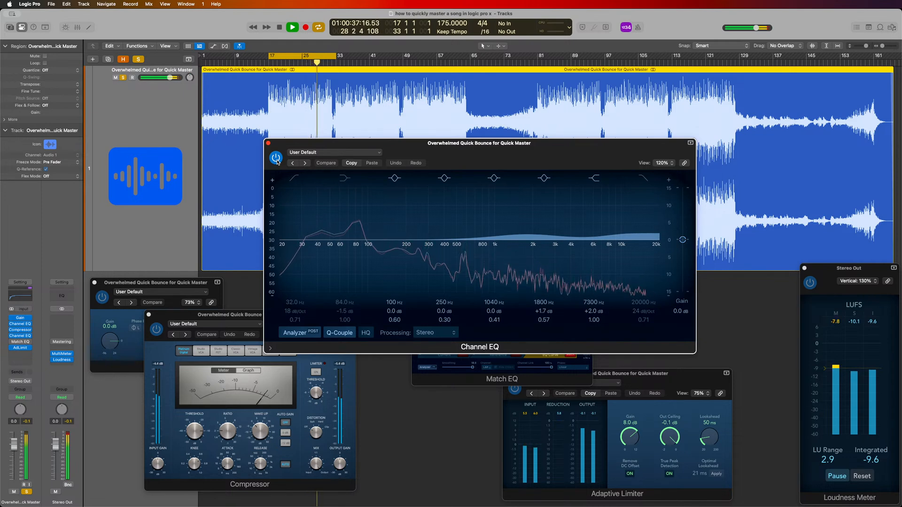
pyautogui.click(277, 159)
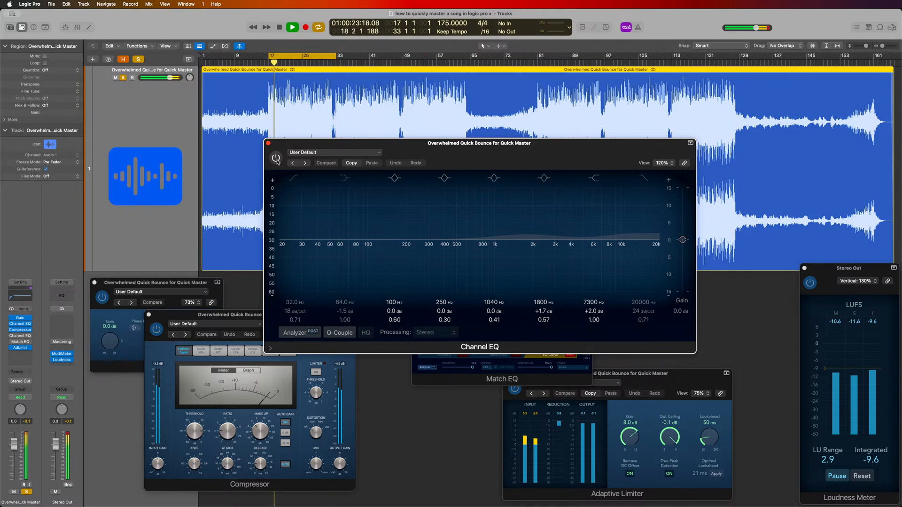
pyautogui.click(276, 159)
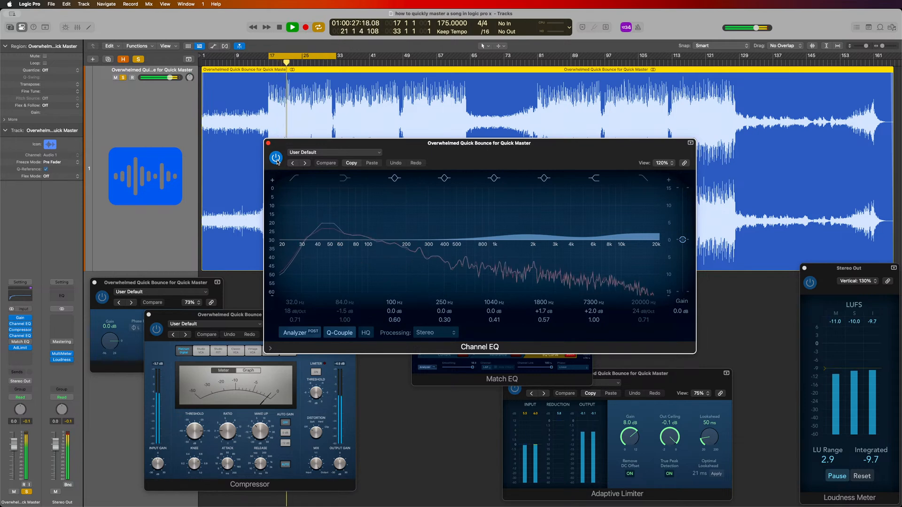
pyautogui.click(276, 158)
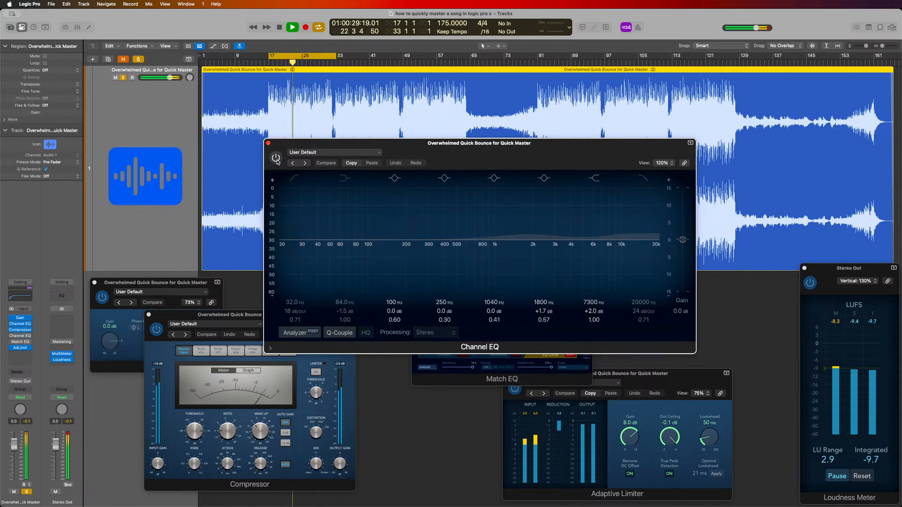
pyautogui.click(276, 159)
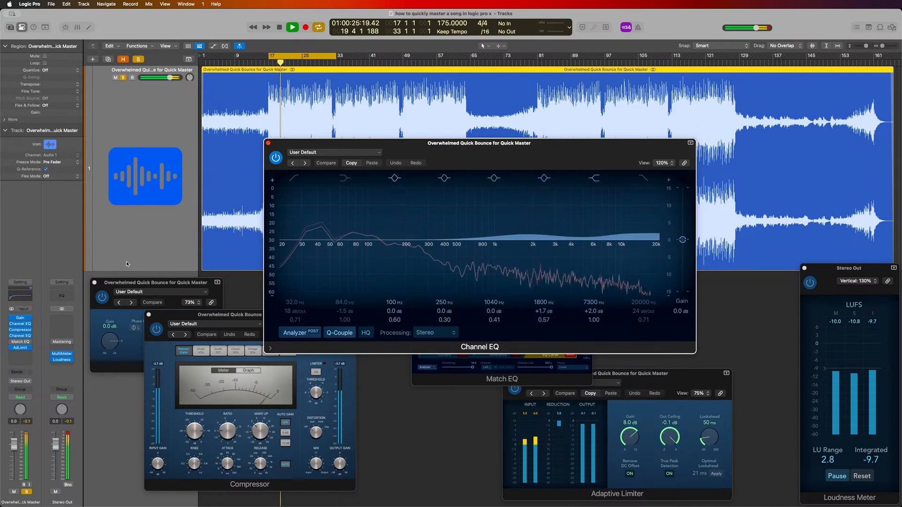
# Step: Bring the Adaptive Limiter window to the front and bypass the limiter during playback
pyautogui.click(20, 348)
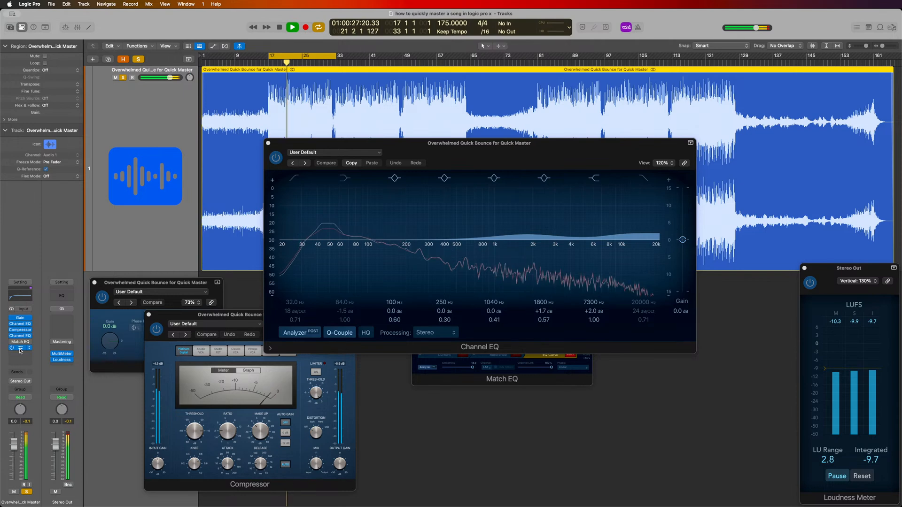
pyautogui.click(20, 349)
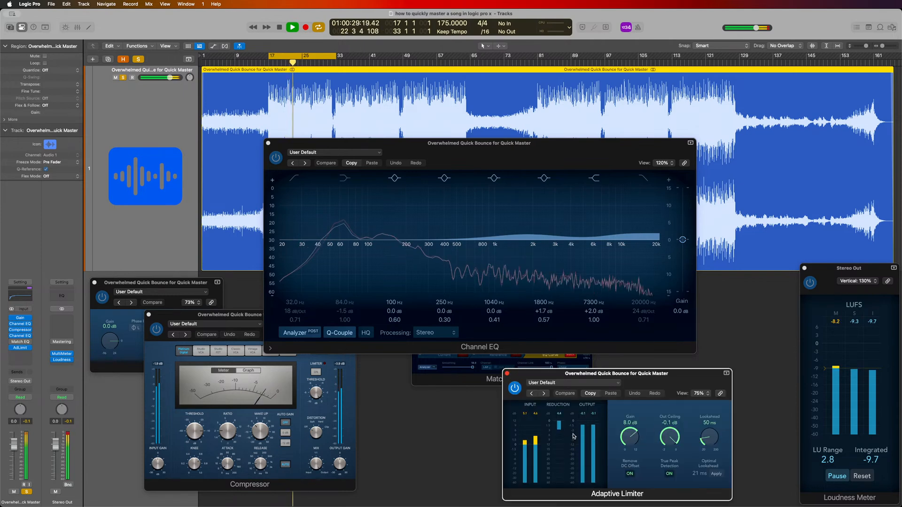
pyautogui.click(515, 388)
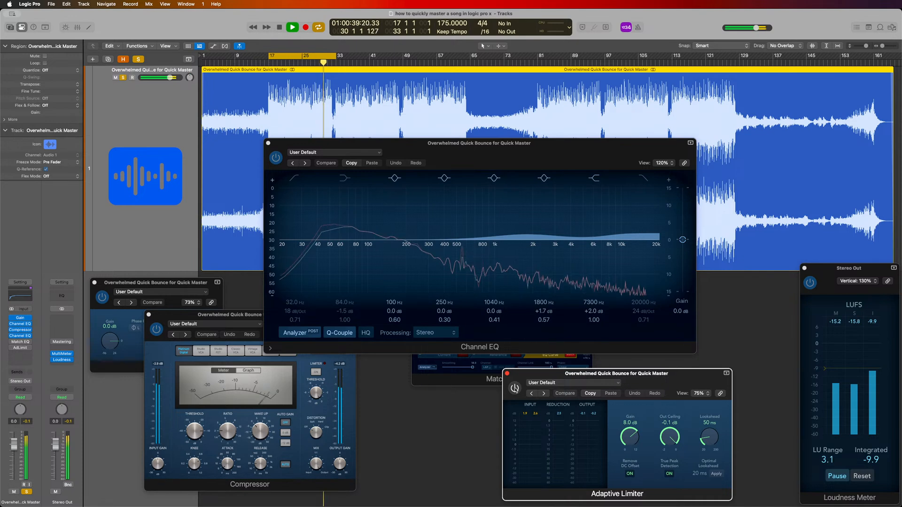
# Step: Switch the Adaptive Limiter back on and close the Match EQ and second Channel EQ windows
pyautogui.click(515, 388)
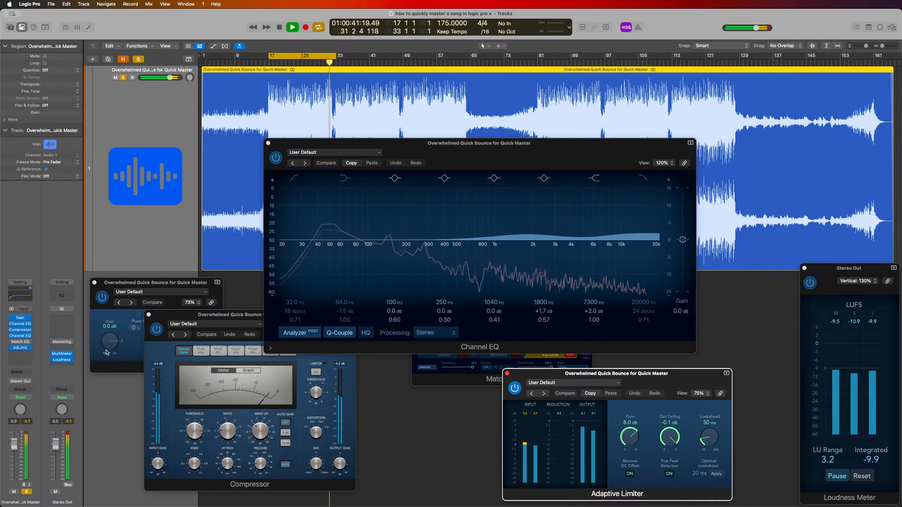
pyautogui.click(22, 345)
pyautogui.click(22, 344)
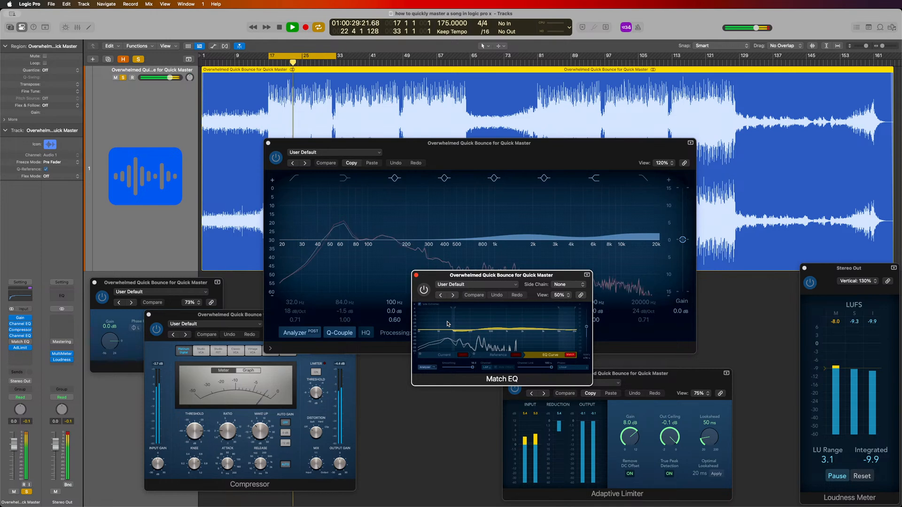
pyautogui.click(416, 275)
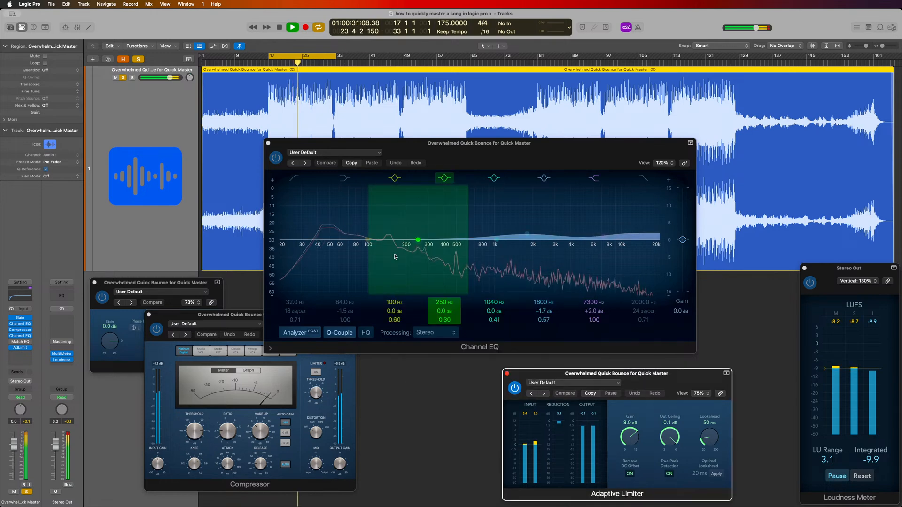
pyautogui.click(268, 143)
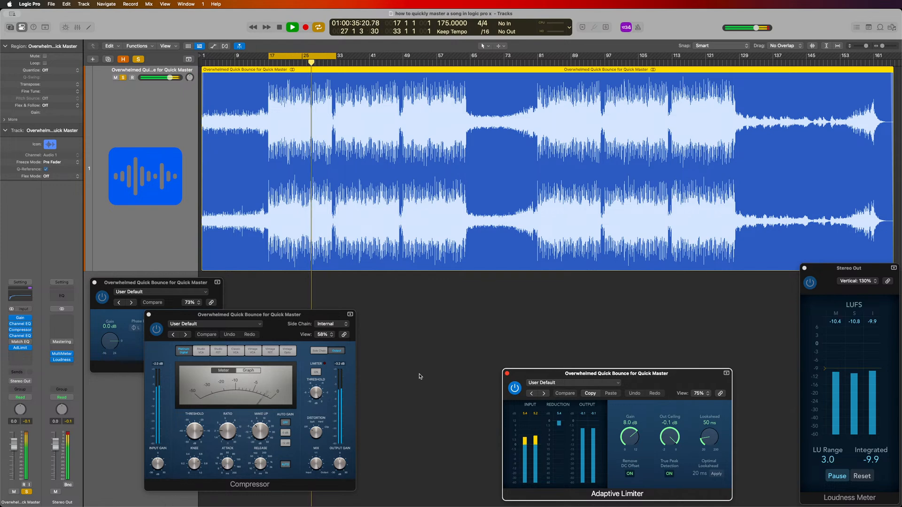
# Step: Turn off the cycle region and stop playback
pyautogui.click(308, 57)
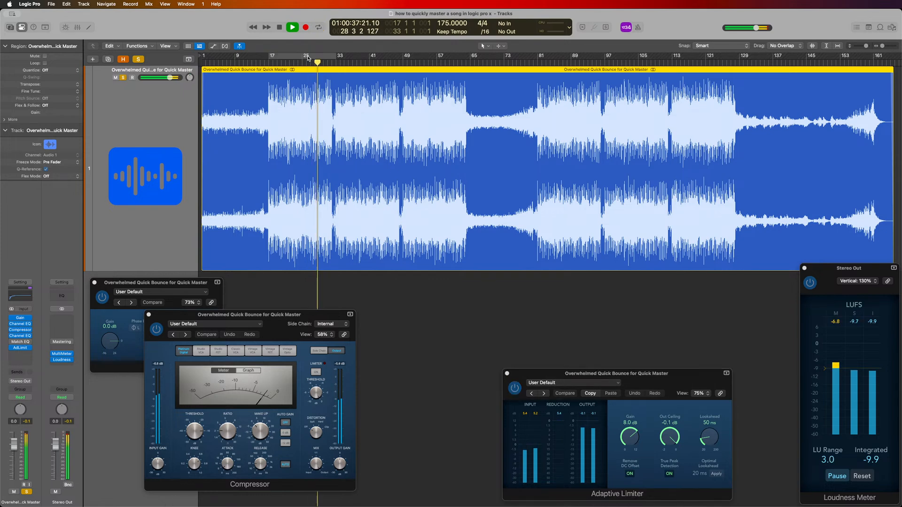
pyautogui.press('space')
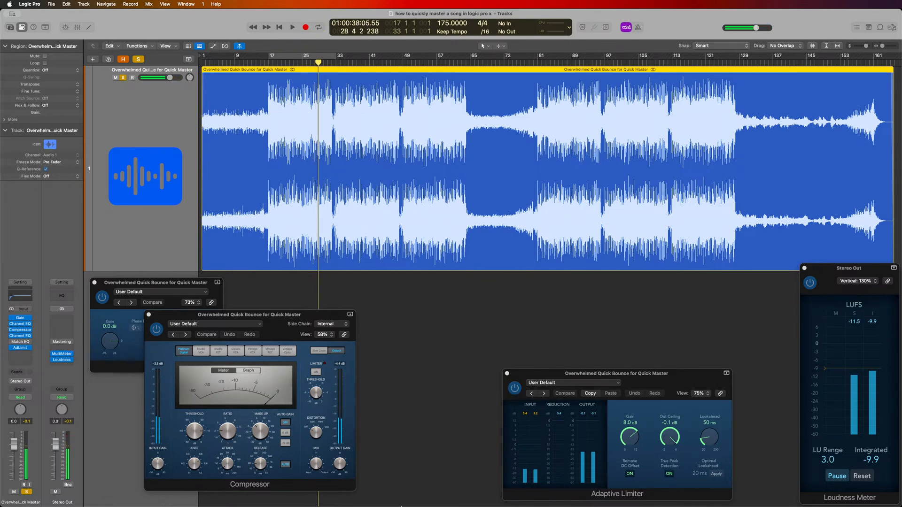
pyautogui.press('super+Tab')
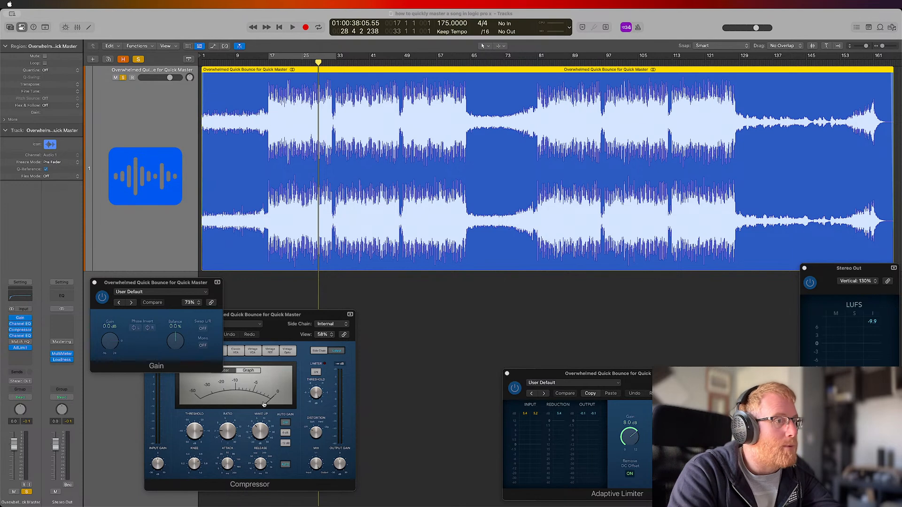
# Step: Play the looped section from bar 17 and bypass the Adaptive Limiter while it runs
pyautogui.click(557, 376)
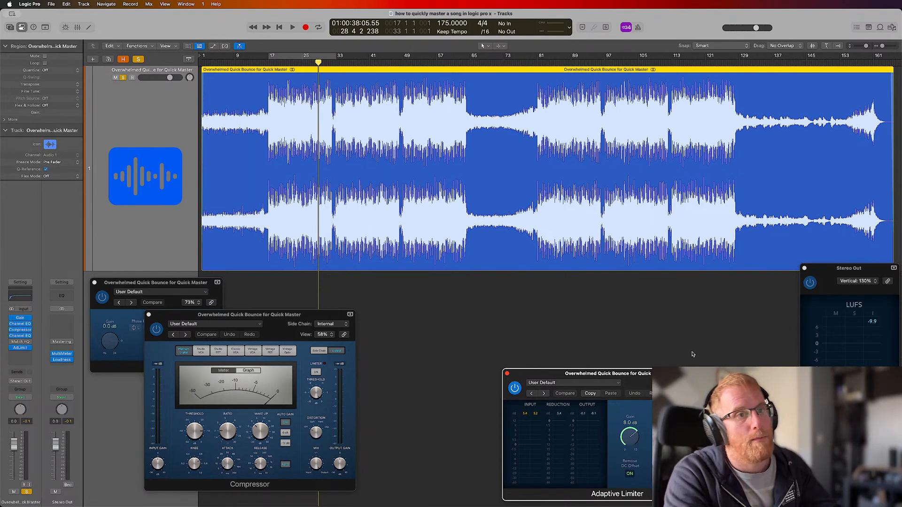
pyautogui.click(297, 55)
pyautogui.press('space')
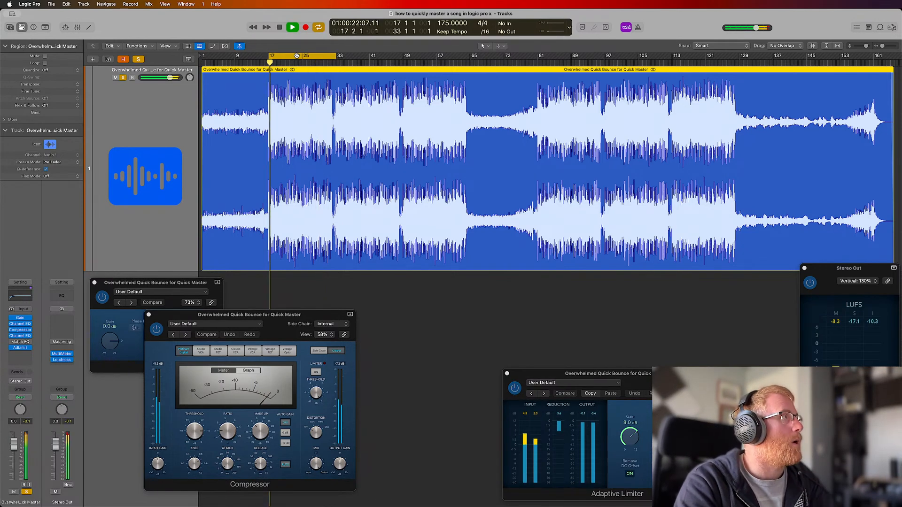
pyautogui.click(514, 388)
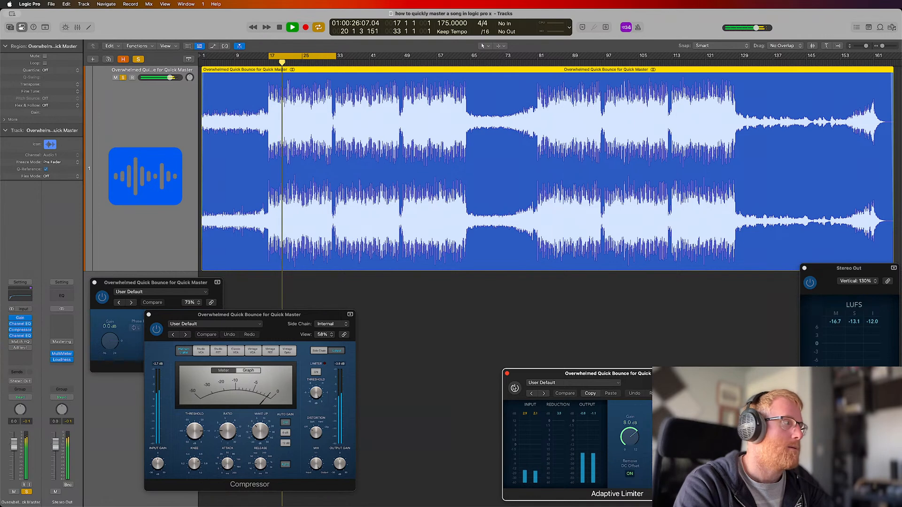
# Step: Reset the master channel's peak level display and adjust the Compressor's make-up gain during playback
pyautogui.click(27, 422)
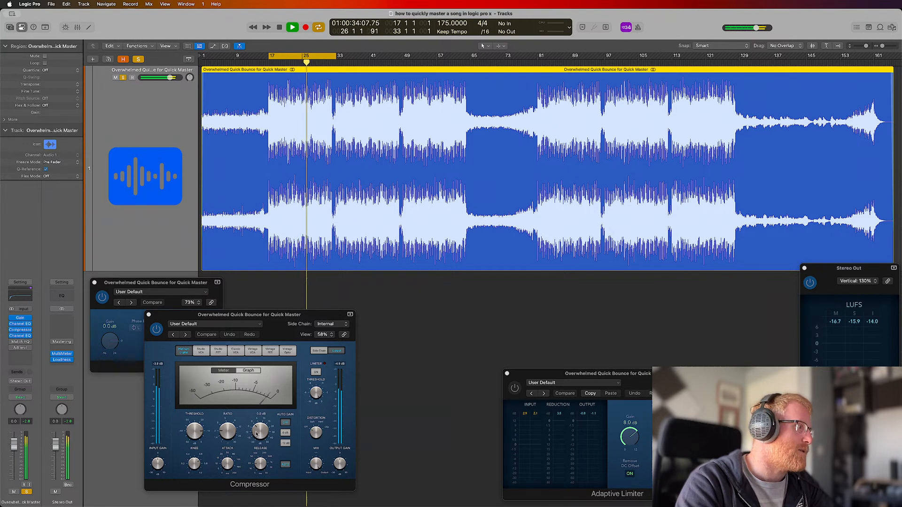
pyautogui.moveTo(258, 438); pyautogui.dragTo(261, 437)
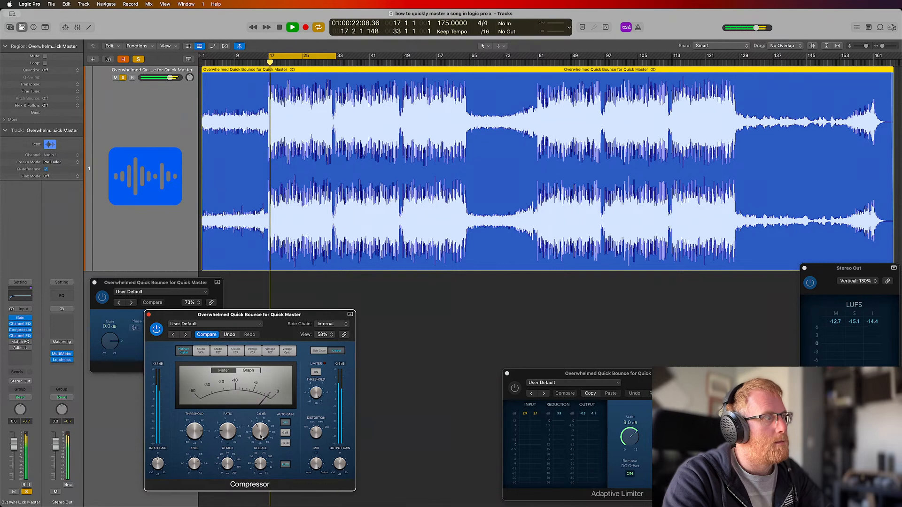
pyautogui.keyDown('alt'); pyautogui.click(261, 437); pyautogui.keyUp('alt')
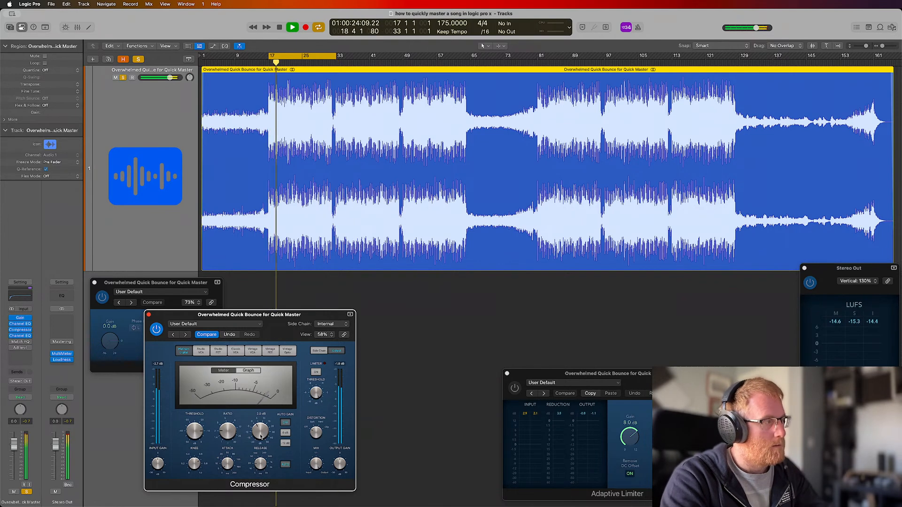
# Step: Switch the Adaptive Limiter back on, turn off the cycle region and stop playback
pyautogui.click(514, 388)
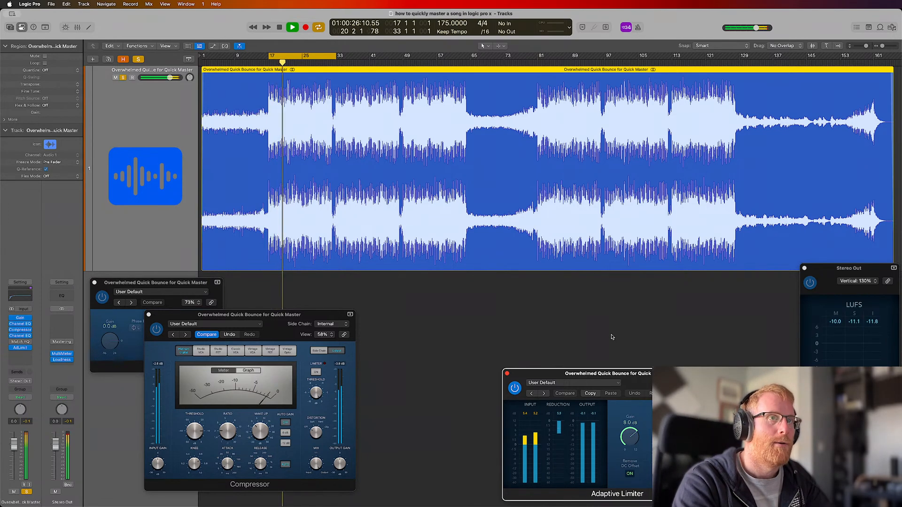
pyautogui.click(303, 59)
pyautogui.click(335, 62)
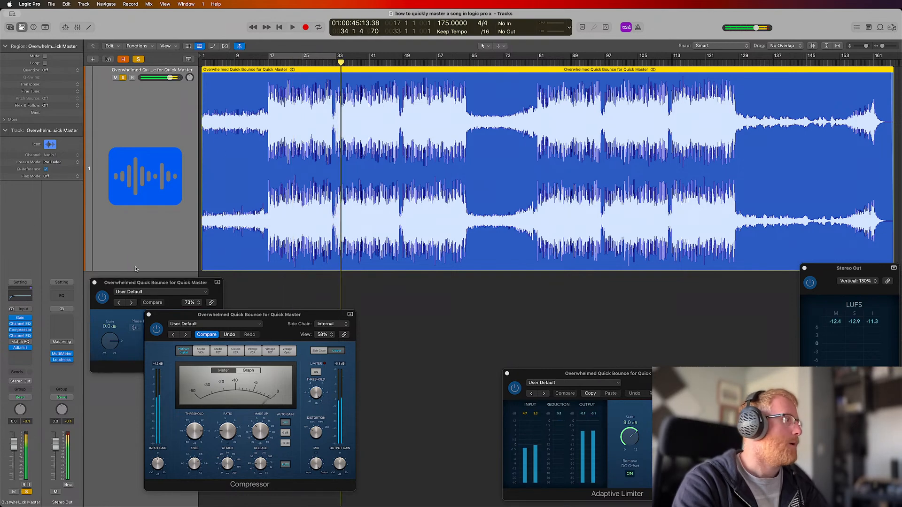
# Step: Show the hidden reference track and close the Gain, Compressor and Adaptive Limiter windows
pyautogui.press('h')
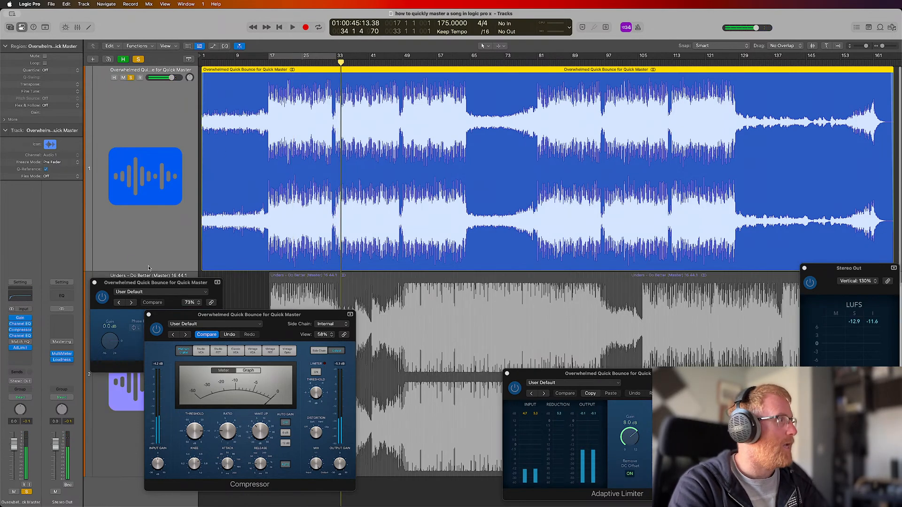
pyautogui.click(94, 283)
pyautogui.click(149, 314)
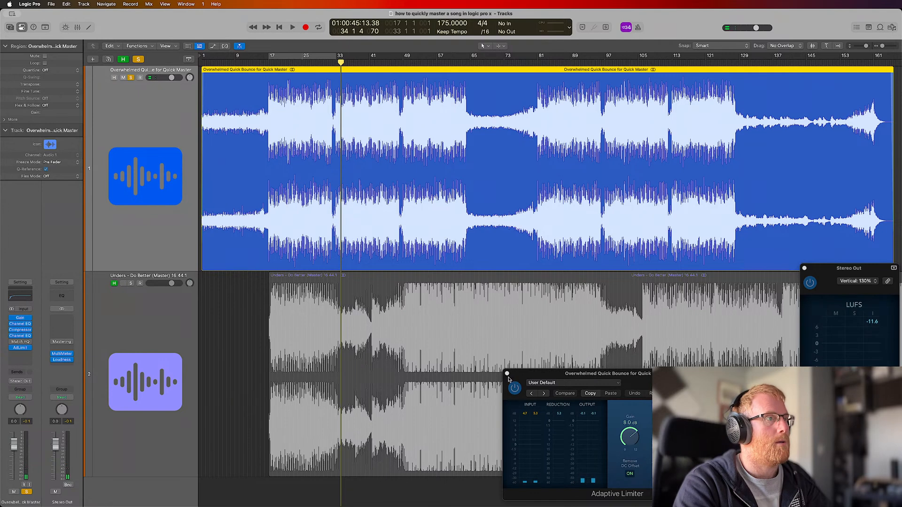
pyautogui.click(507, 374)
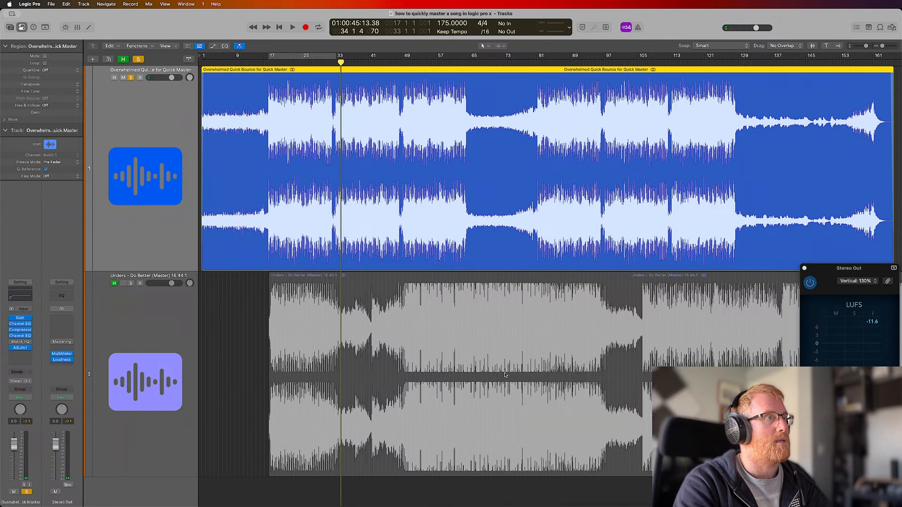
# Step: Compare the soloed "Unders - Do Better" reference from bar 17 with the soloed Overwhelmed master, stopping playback at the end
pyautogui.click(131, 283)
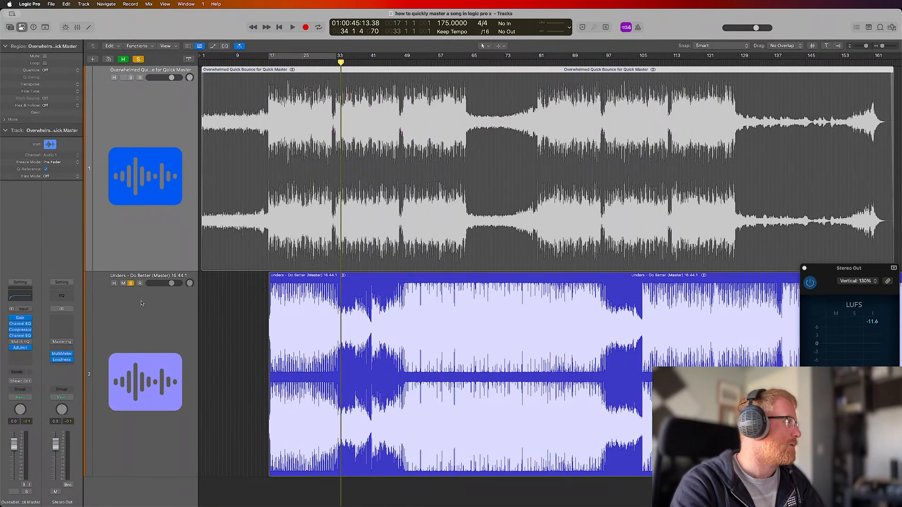
pyautogui.click(269, 62)
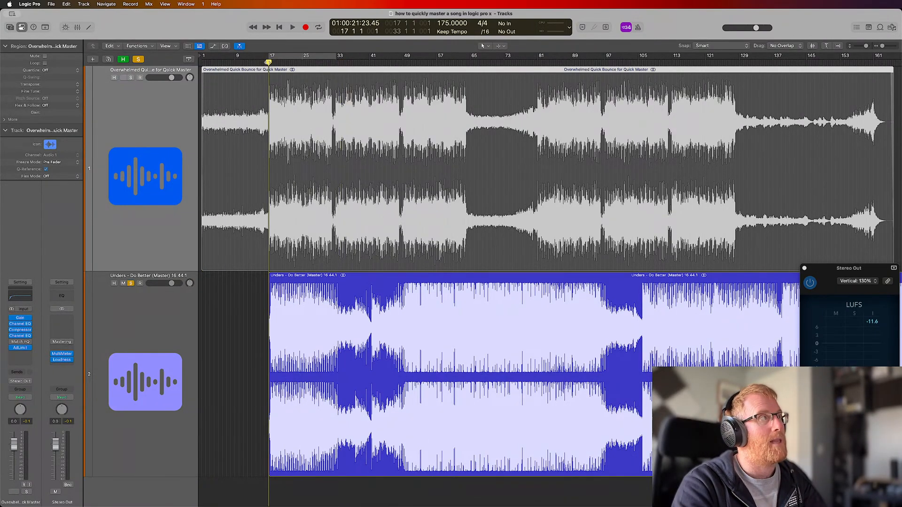
pyautogui.press('space')
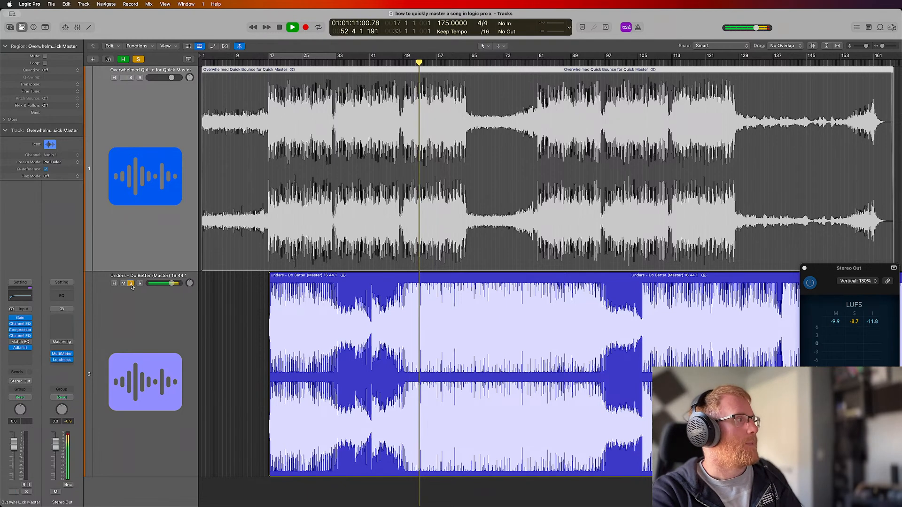
pyautogui.keyDown('alt'); pyautogui.click(132, 77); pyautogui.keyUp('alt')
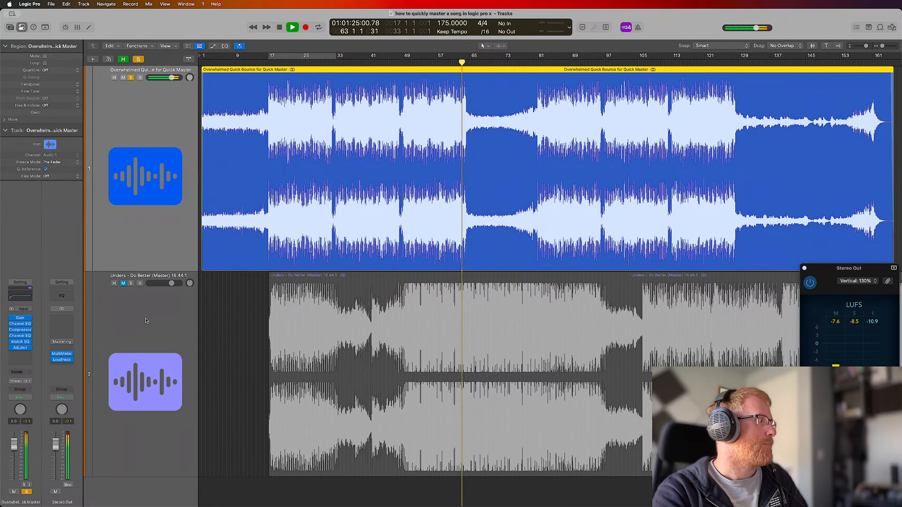
pyautogui.press('space')
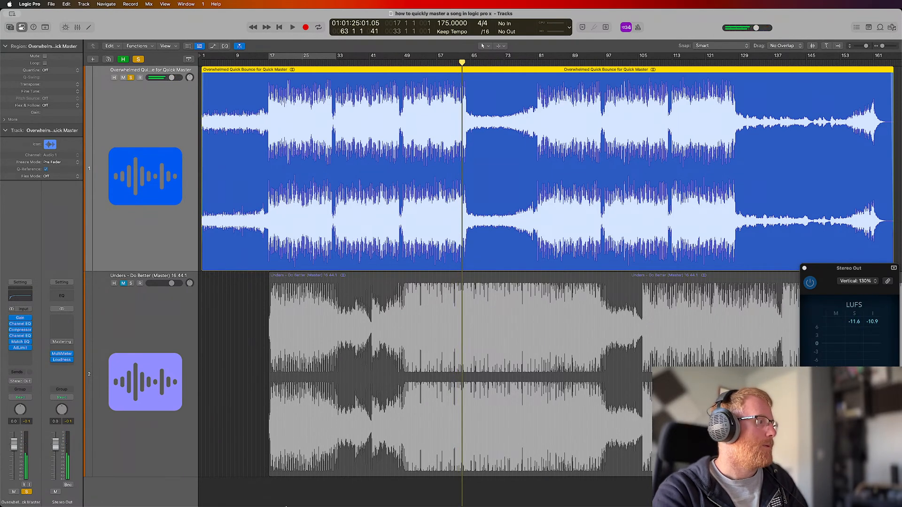